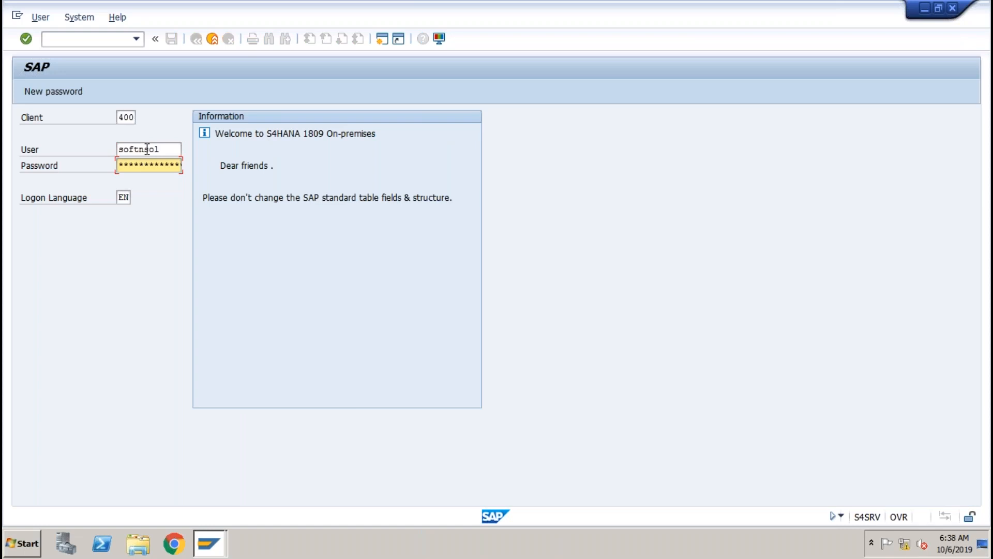
- Enter the account password and log on to client 400
type("*********")
key("Return")
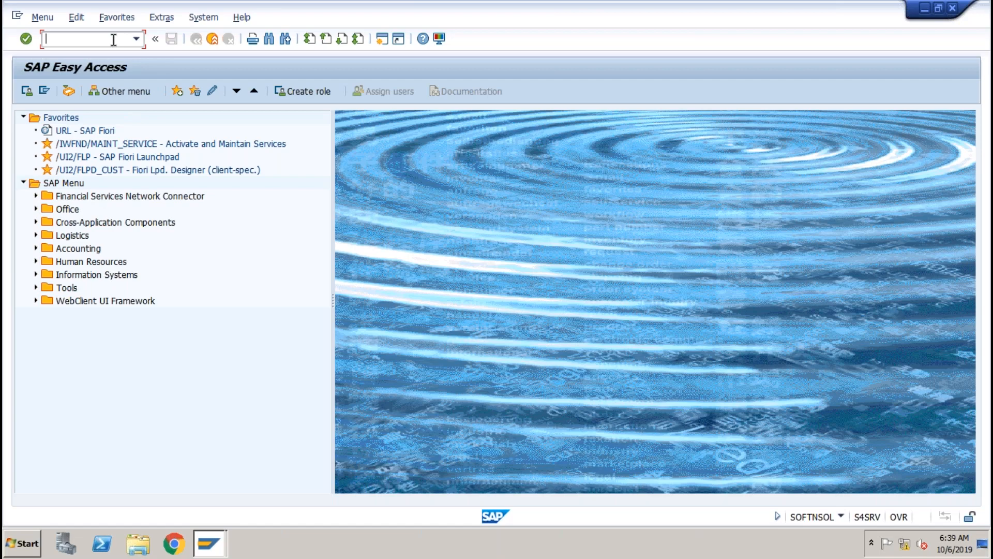
- Log off from the current session without opening the SPRO transaction
type("spro")
left_click(212, 40)
left_click(142, 264)
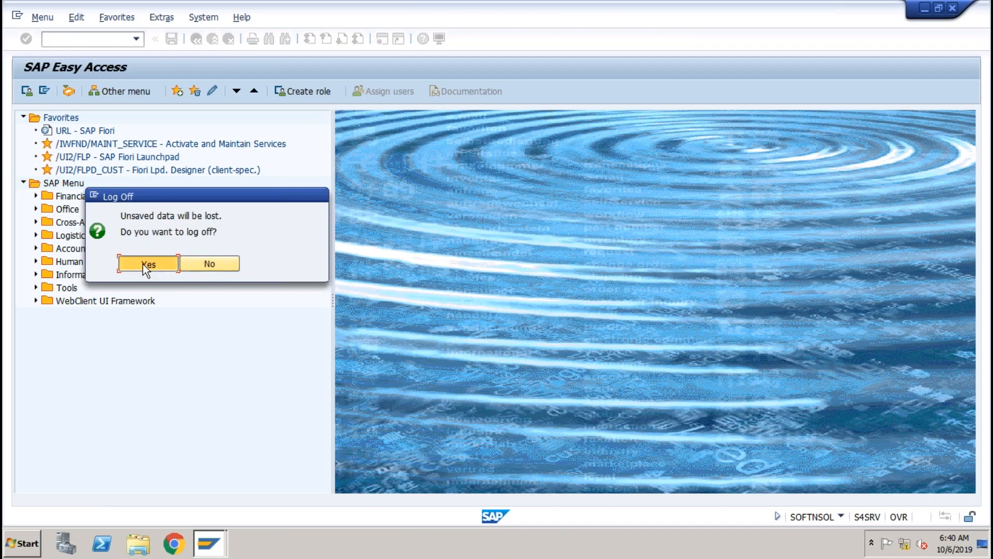
- Log on to the S4 1809 connection in client 800 with the saved user and the account password
mouse_move(520, 2)
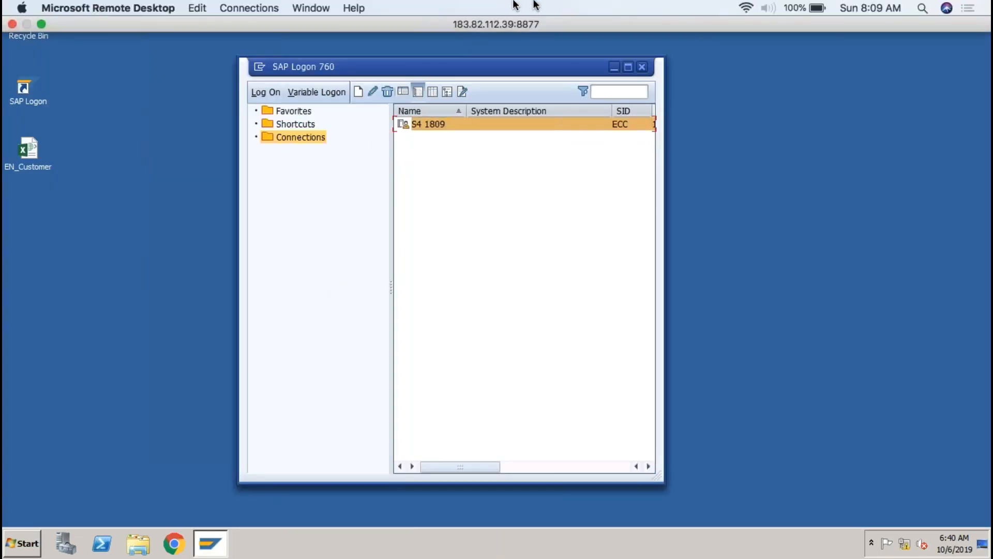
double_click(439, 127)
left_click(124, 117)
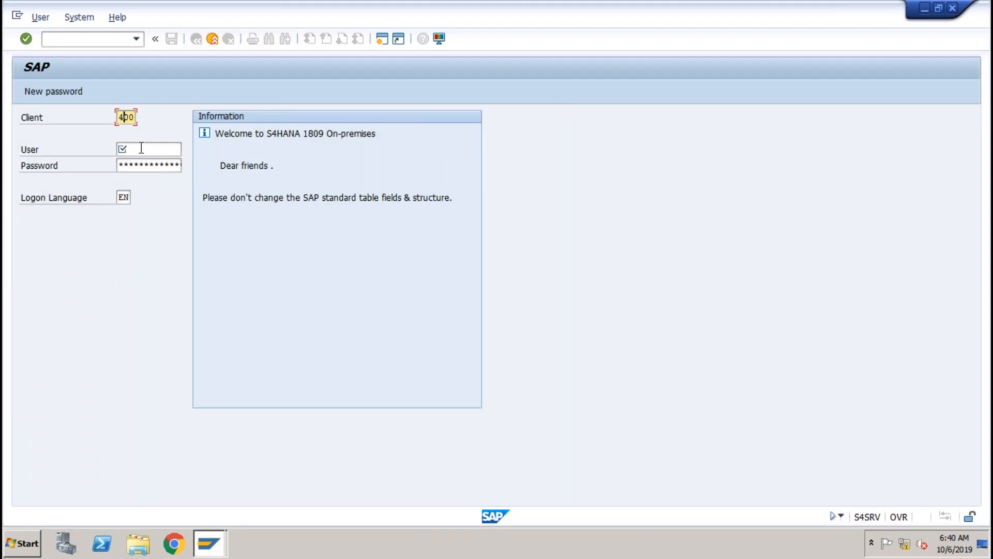
key("Left")
type("8")
left_click(141, 149)
key("Down")
key("Return")
key("Tab")
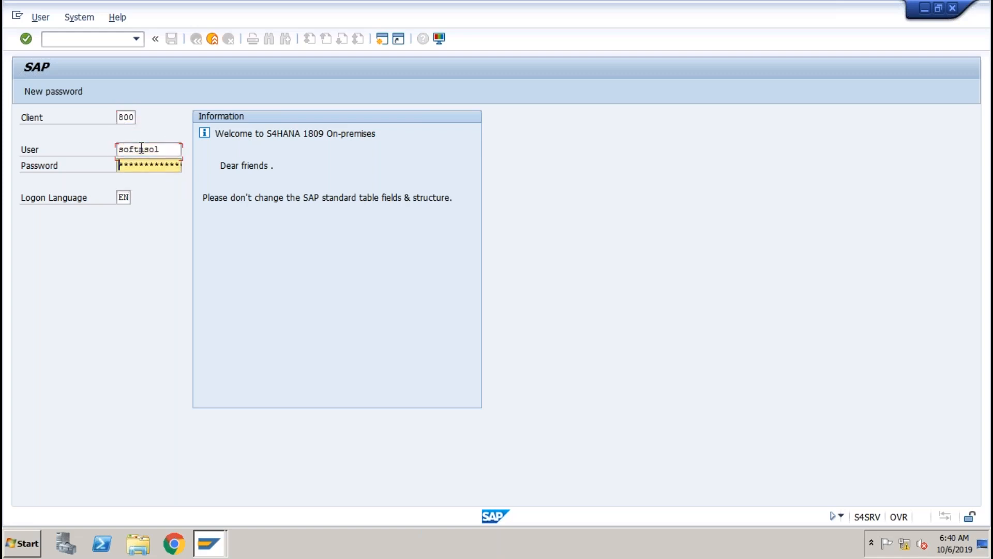
type("*********")
key("Return")
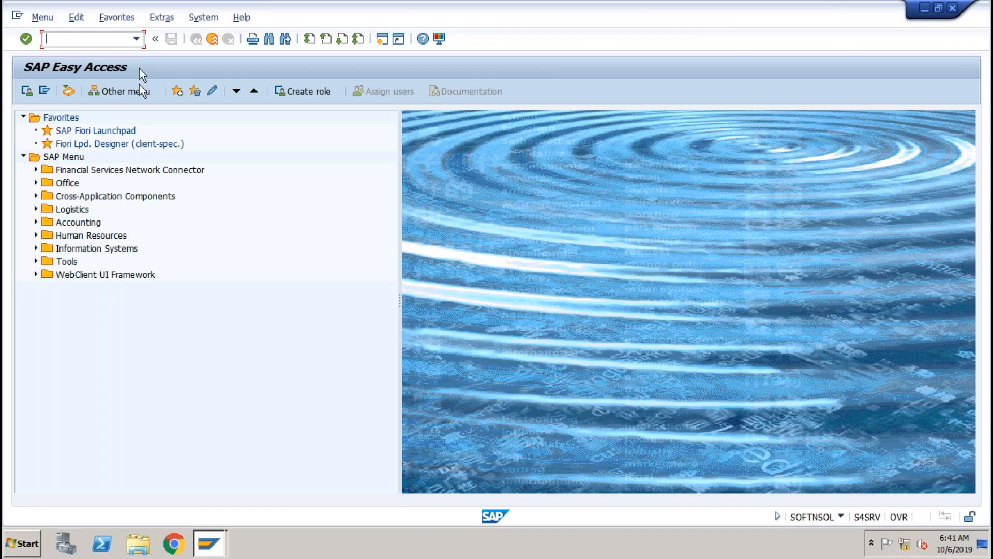
- Open the SAP Reference IMG through transaction SPRO
type("spro")
key("Return")
left_click(60, 97)
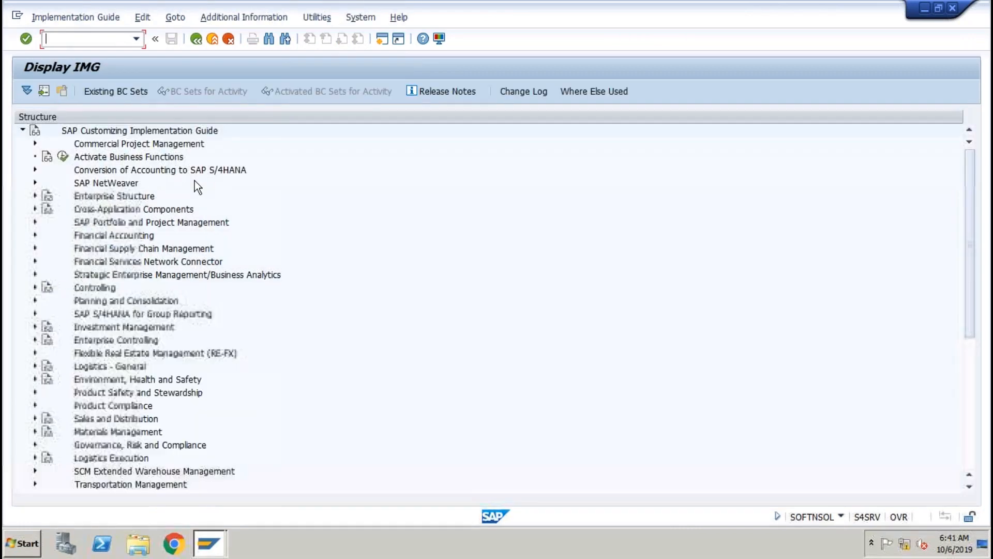
- Open Edit Company Code Data under Enterprise Structure, Definition, Financial Accounting
left_click(35, 196)
left_click(47, 223)
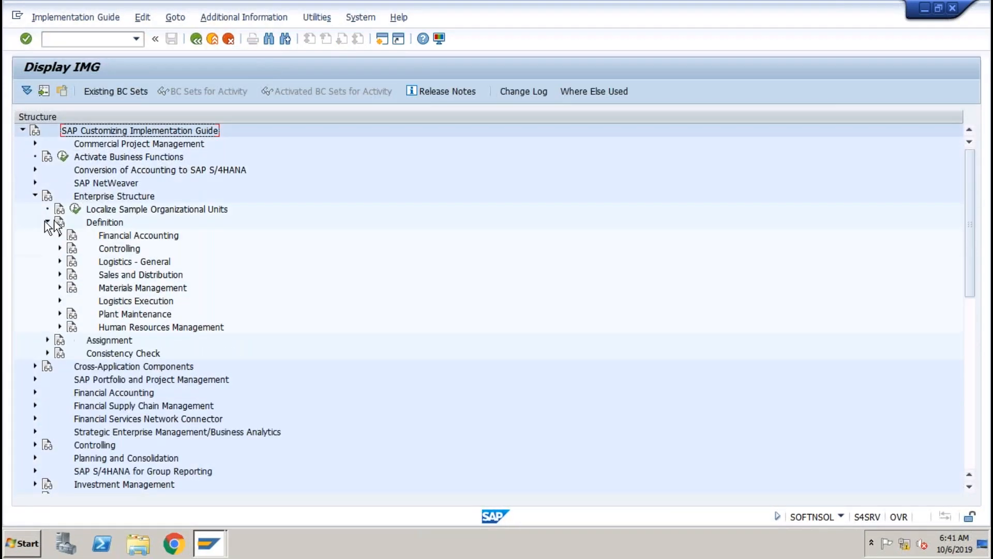
left_click(59, 235)
left_click(100, 275)
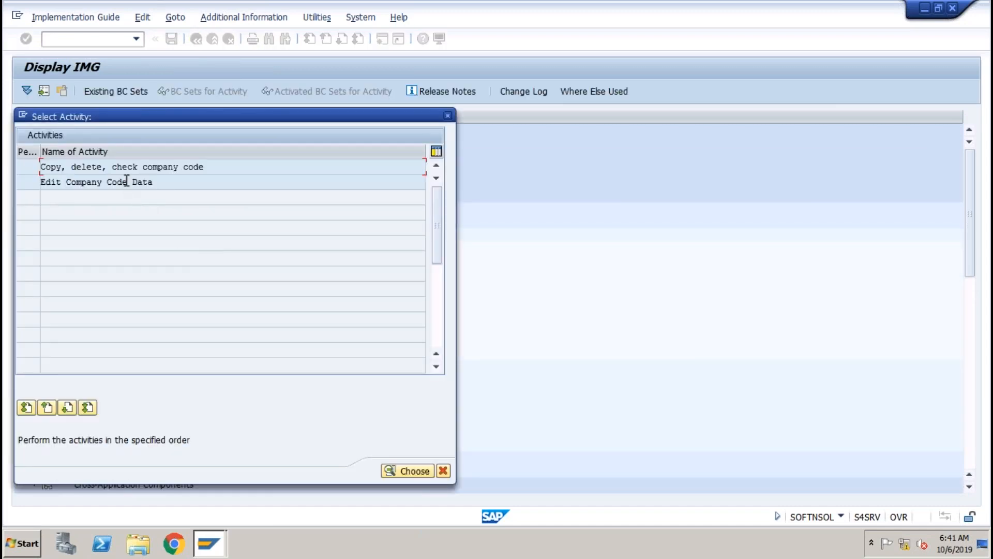
double_click(126, 182)
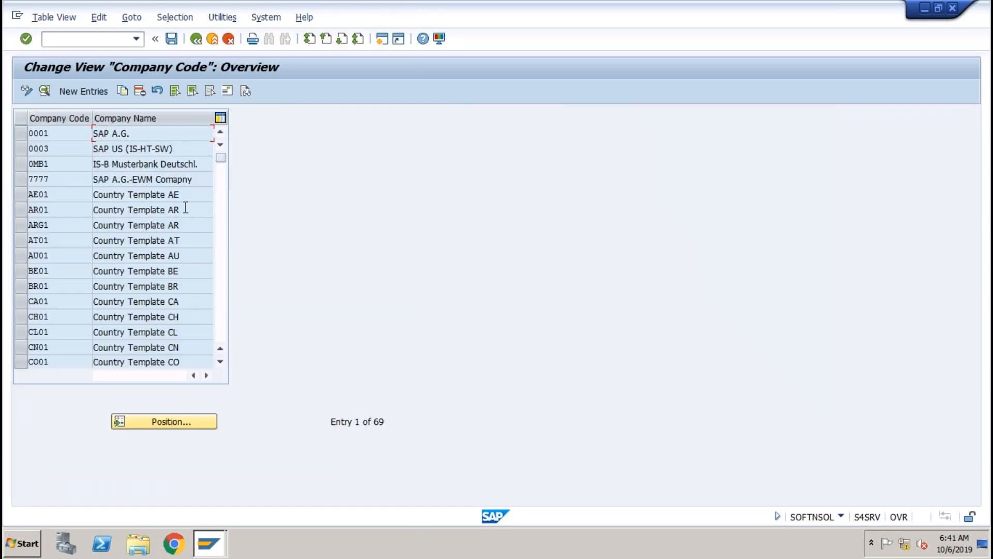
- Scroll through the list of existing company codes
left_click(222, 206)
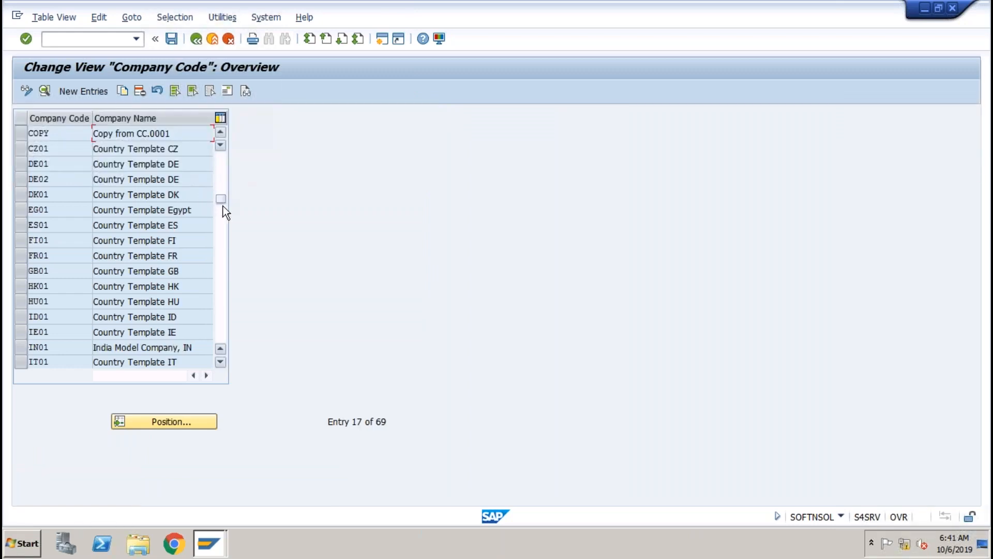
left_click(221, 226)
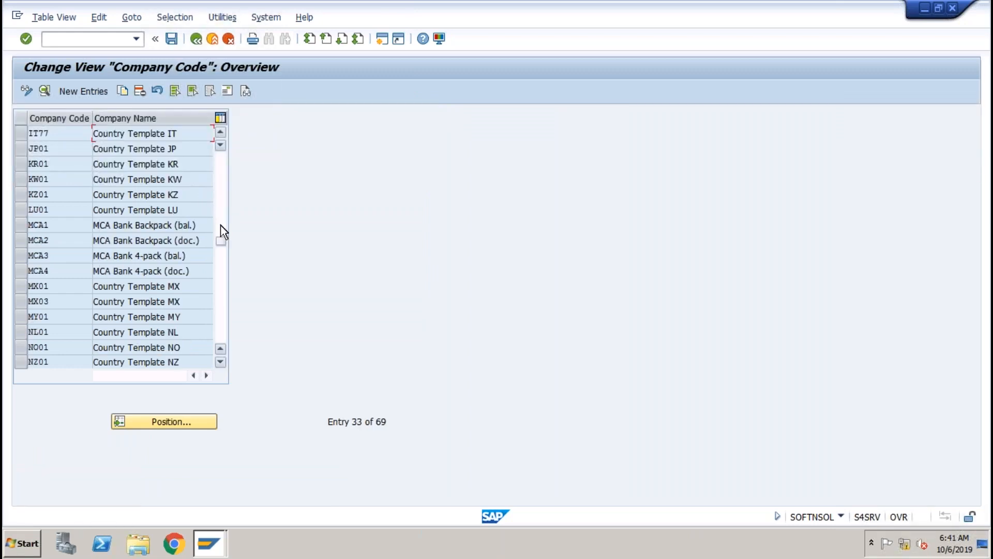
left_click(222, 269)
left_click(219, 297)
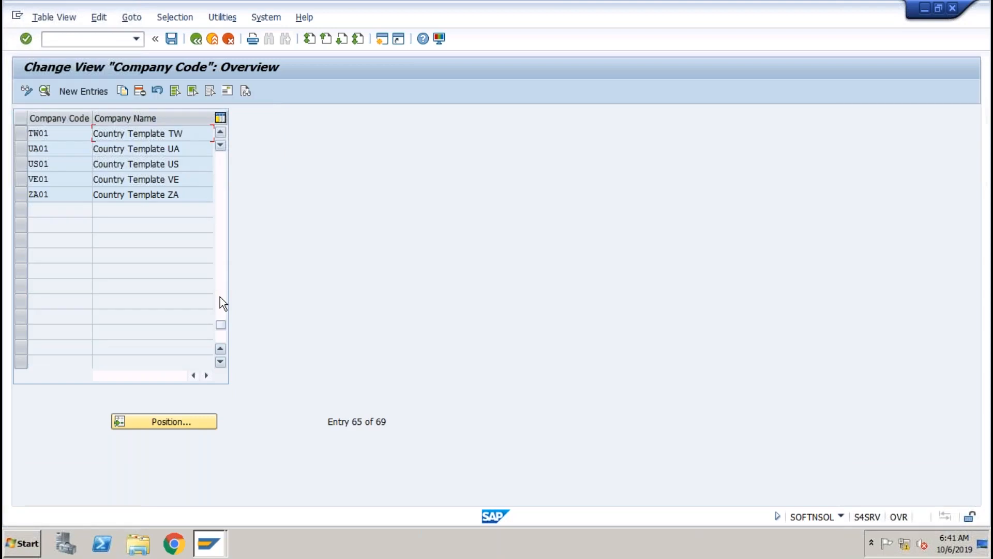
left_click(220, 252)
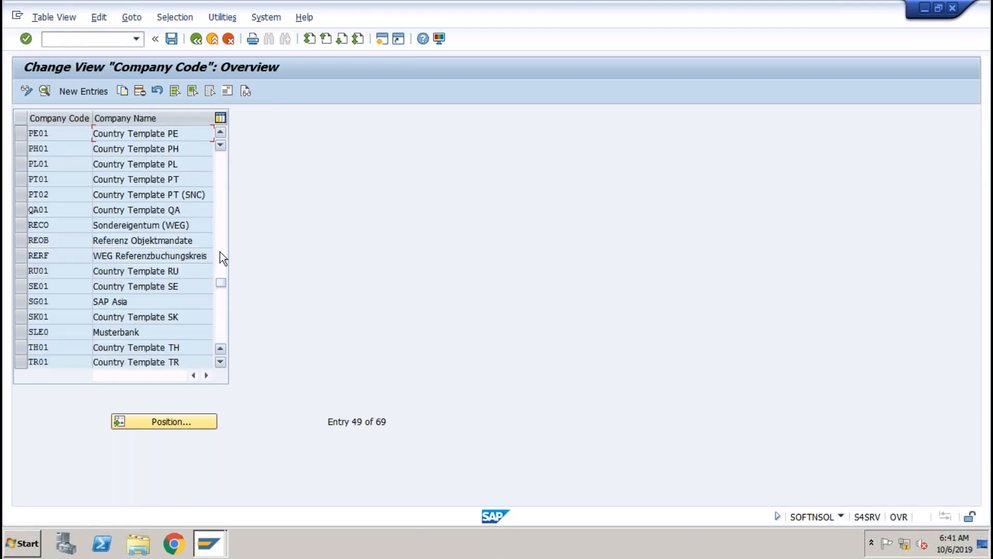
left_click(219, 225)
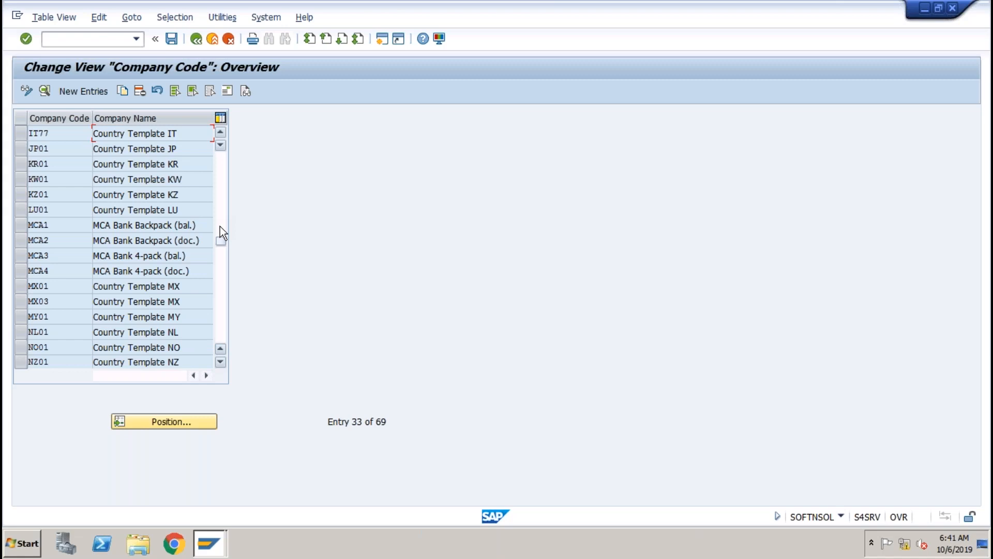
left_click(220, 210)
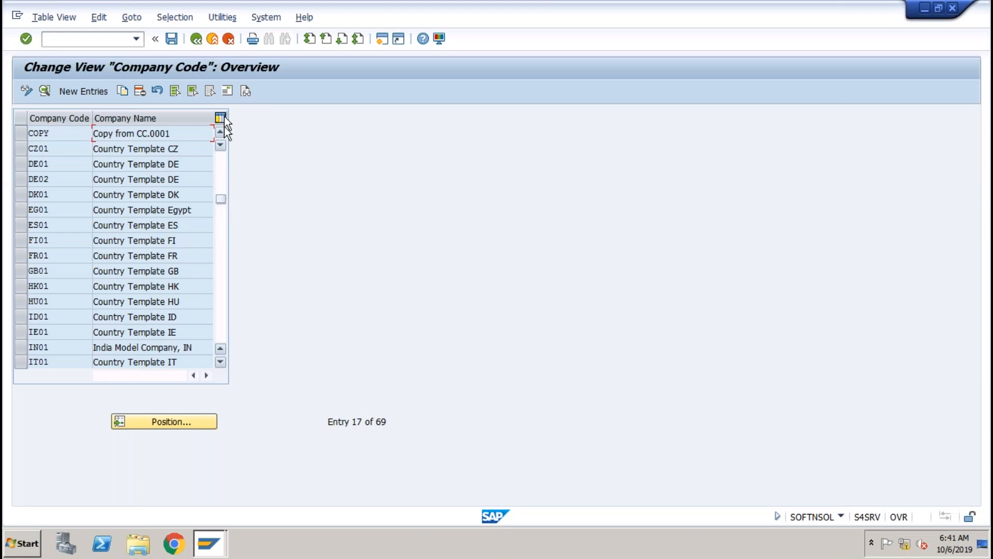
- Leave the company code view, close the activity selection and log off
left_click(215, 42)
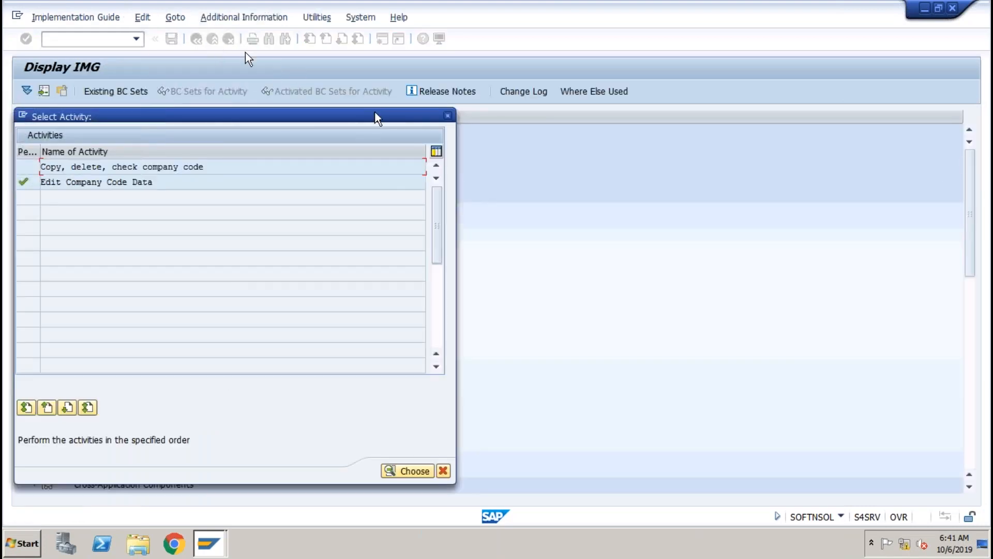
left_click(449, 117)
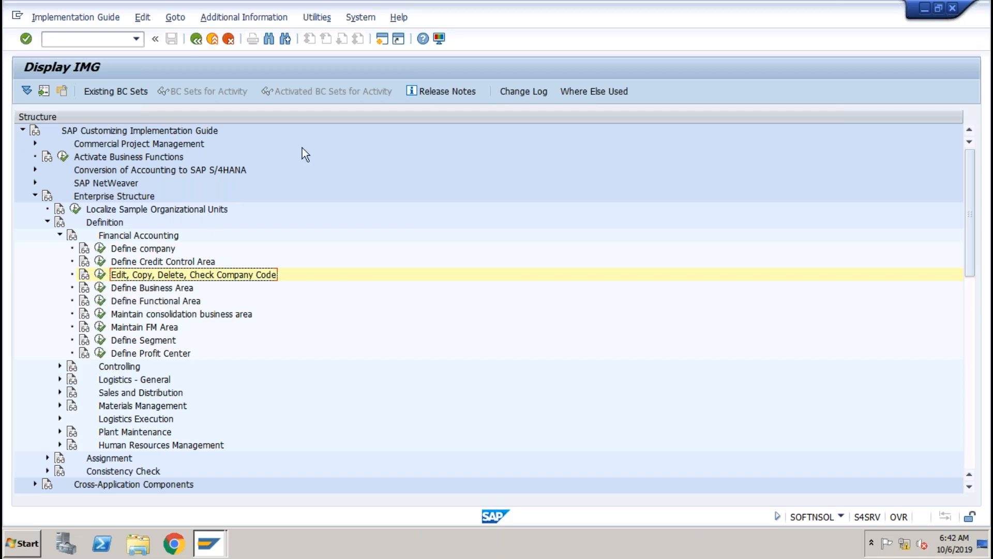
left_click(361, 17)
left_click(377, 230)
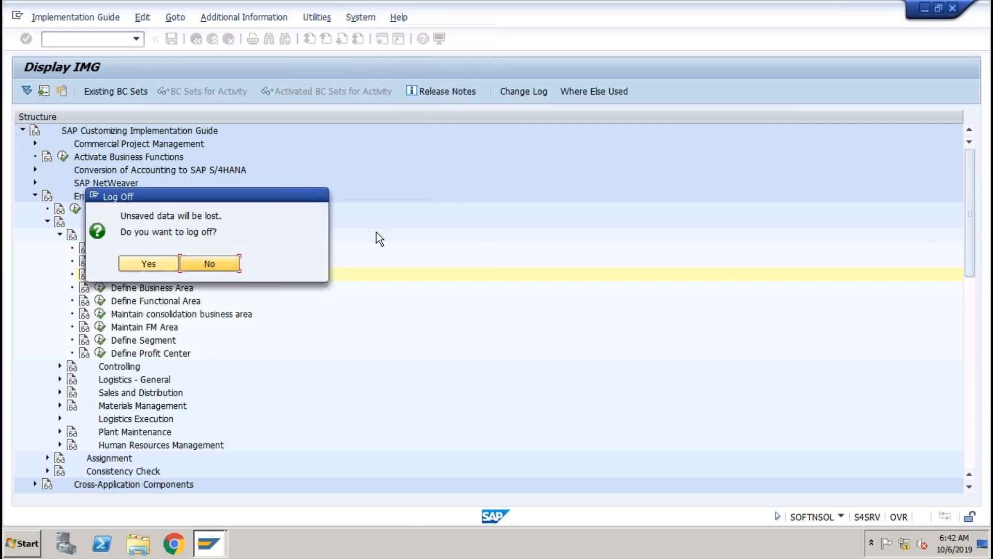
left_click(145, 267)
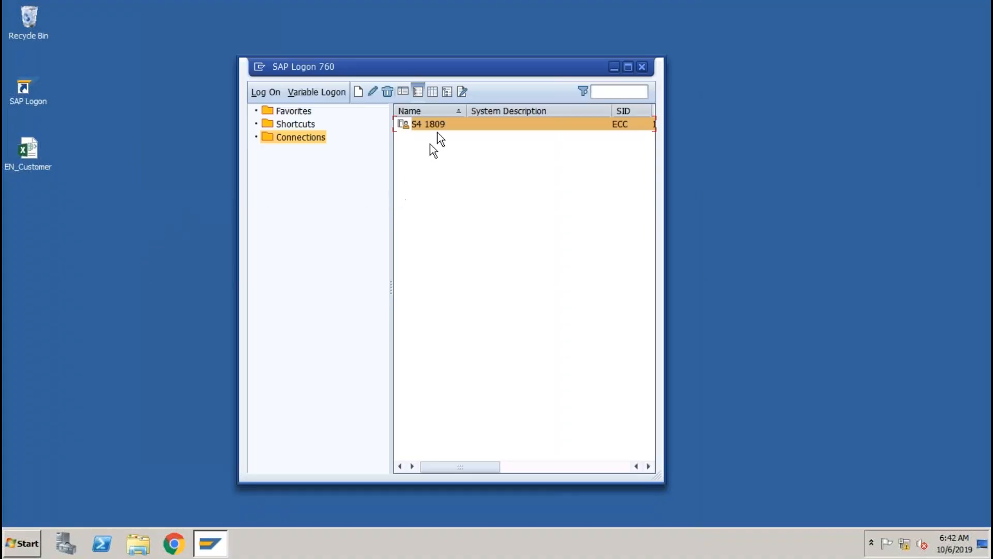
- Log on to the S4 1809 connection in client 400 with the saved user and the account password
double_click(440, 124)
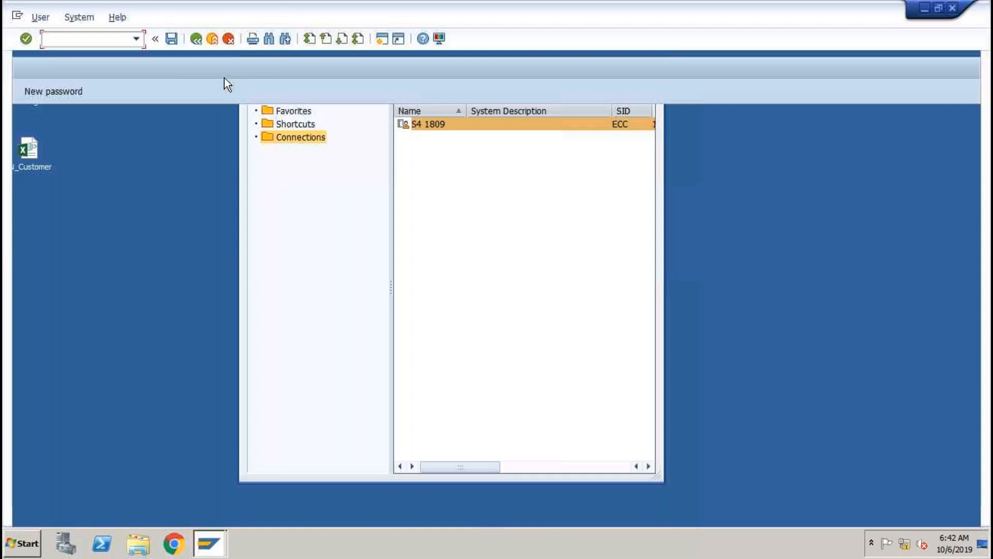
key("Down")
key("Return")
key("Tab")
type("**********")
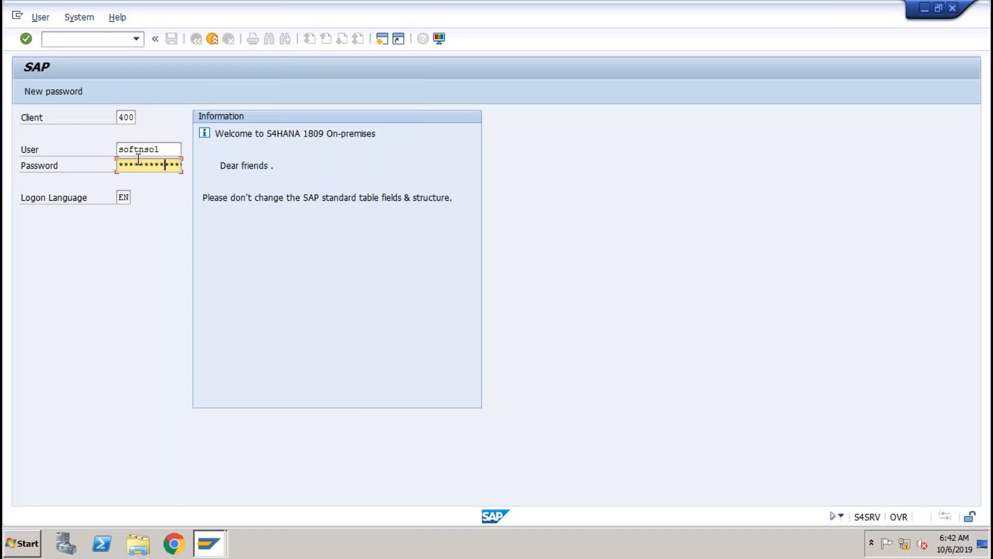
key("Return")
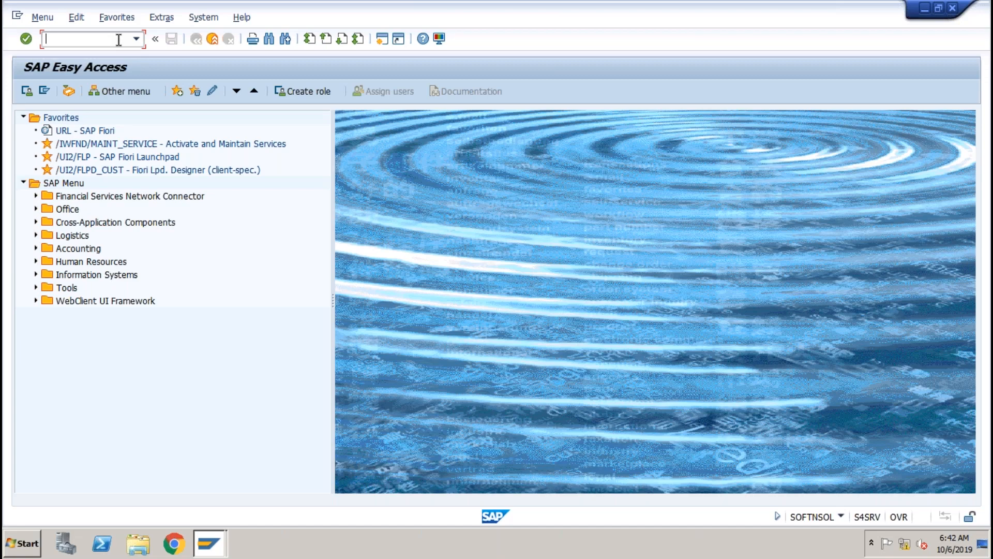
- Start transaction FB50 to enter a G/L account document
type("fb50")
key("Return")
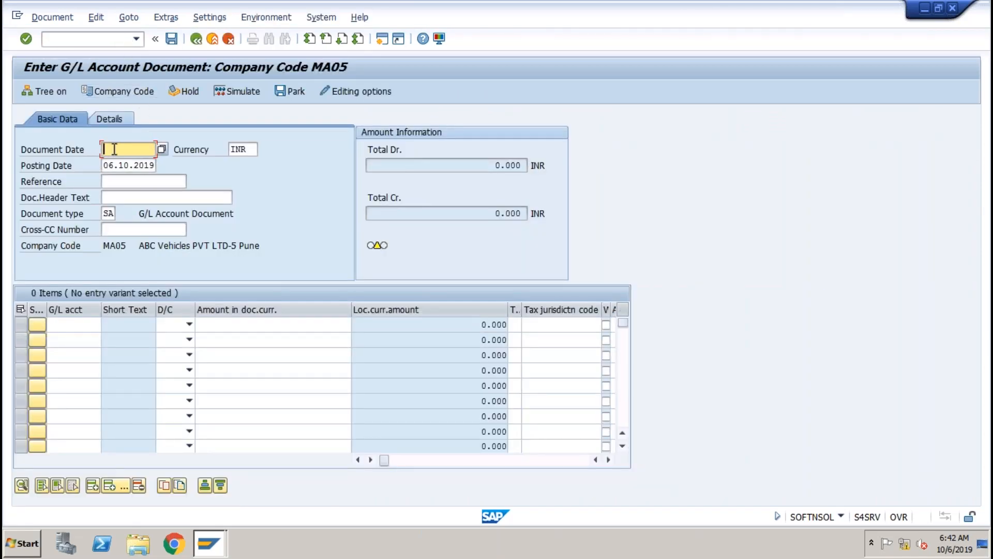
- Set the document's company code to MA05
left_click(111, 168)
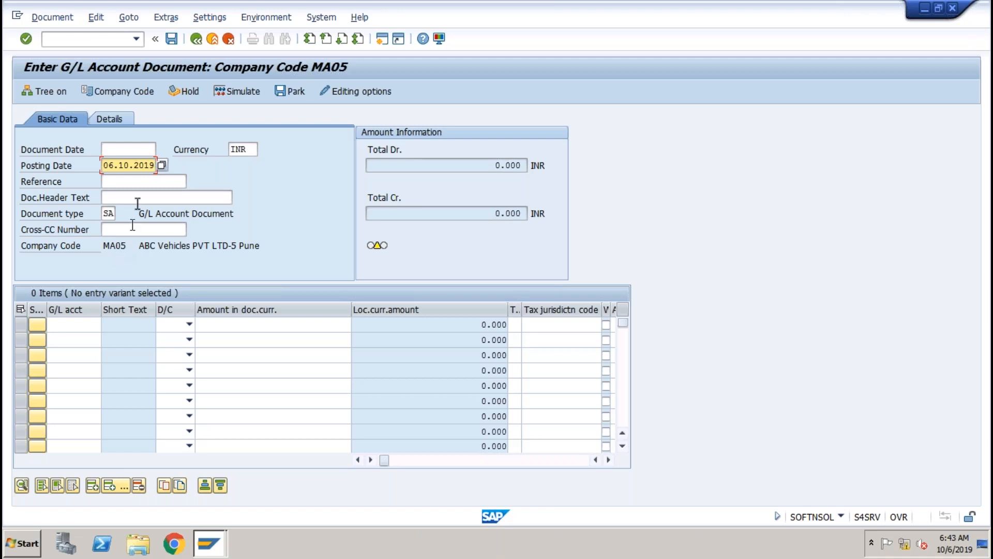
left_click(136, 150)
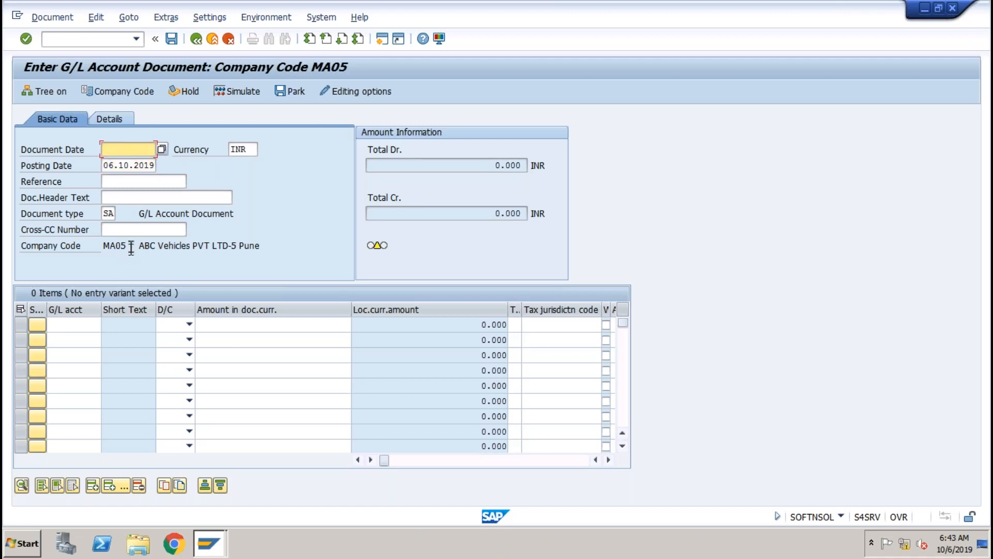
left_click(127, 92)
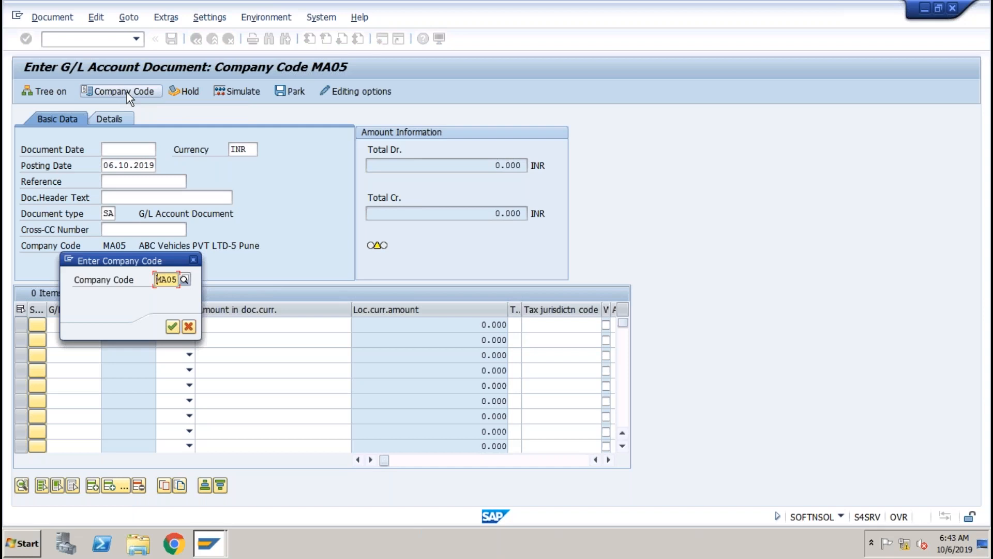
type("ma05")
key("Return")
left_click(172, 327)
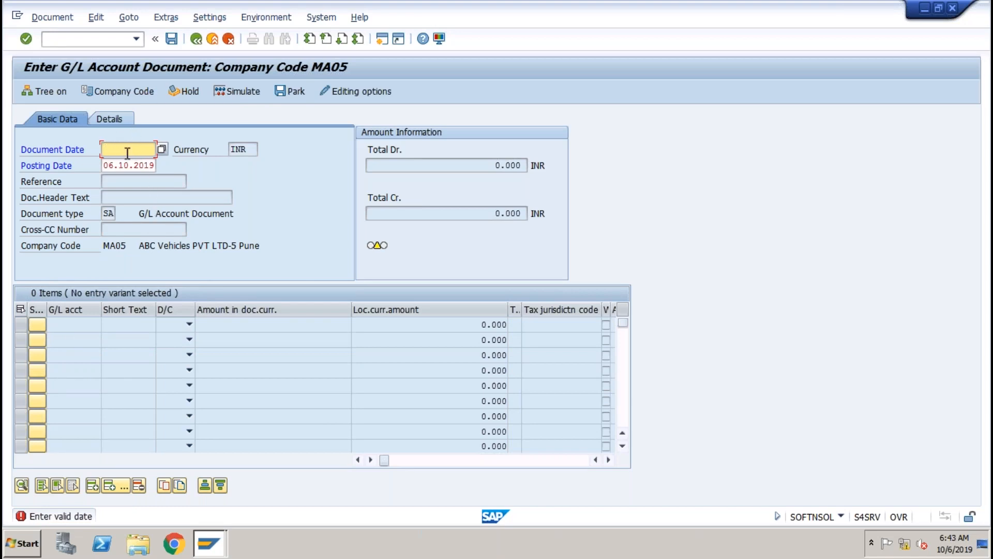
- Set the document date to 06.10.2019 and confirm the header dates
type("06102019")
left_click(128, 165)
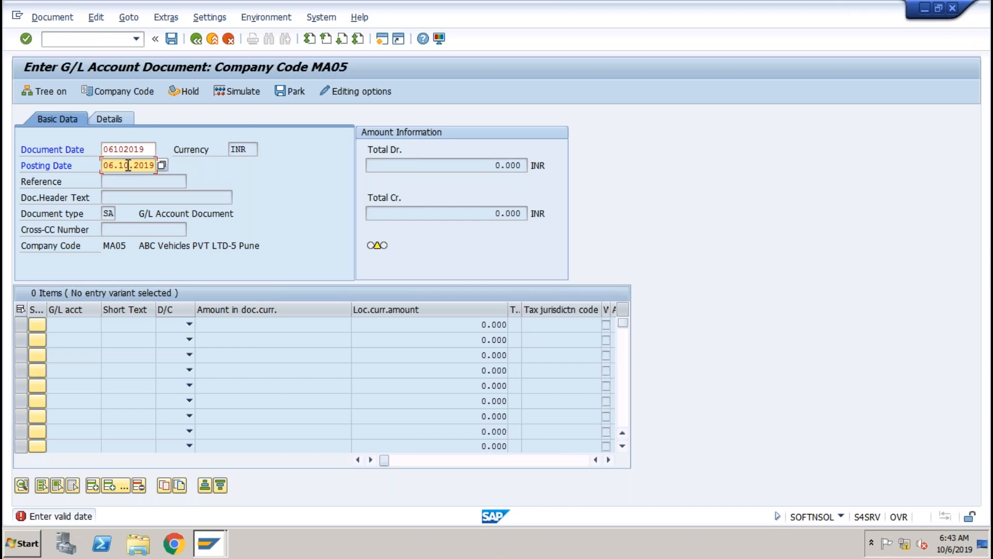
key("Return")
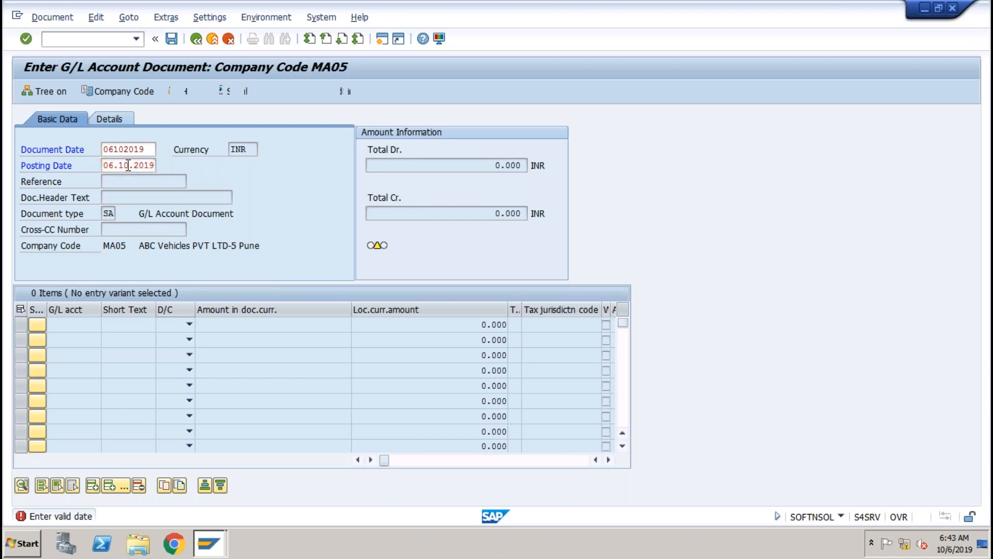
- Go through the Reference, Doc.Header Text and Document type header fields
left_click(127, 182)
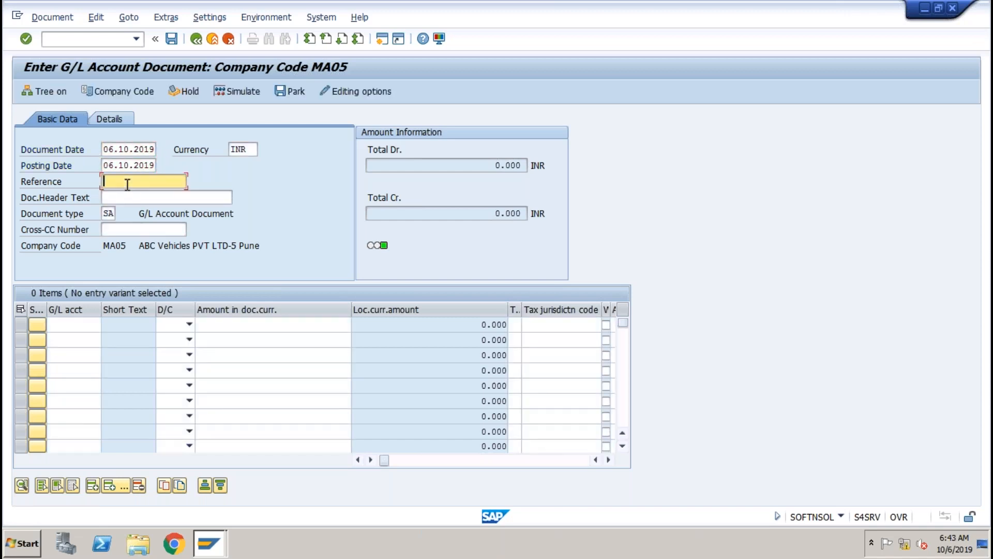
left_click(108, 214)
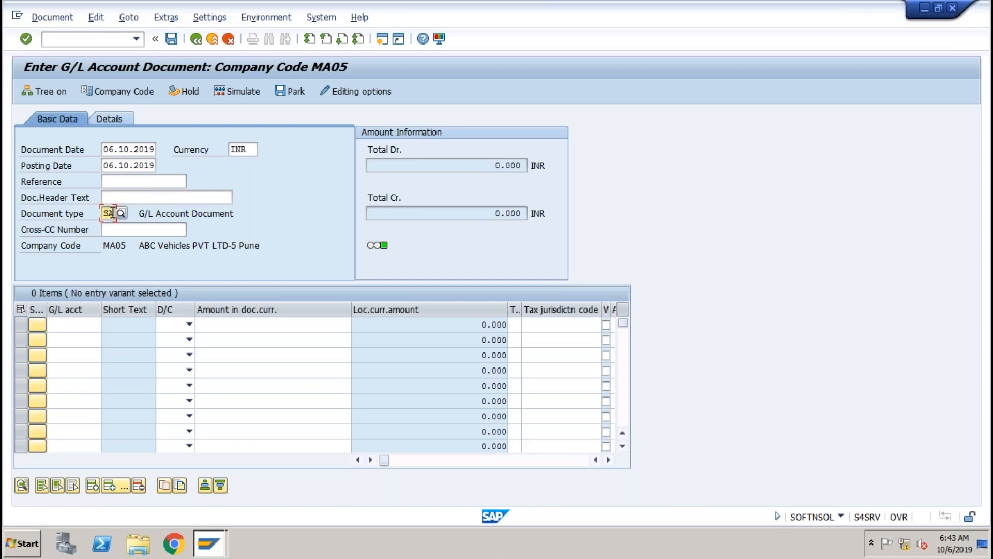
left_click(122, 181)
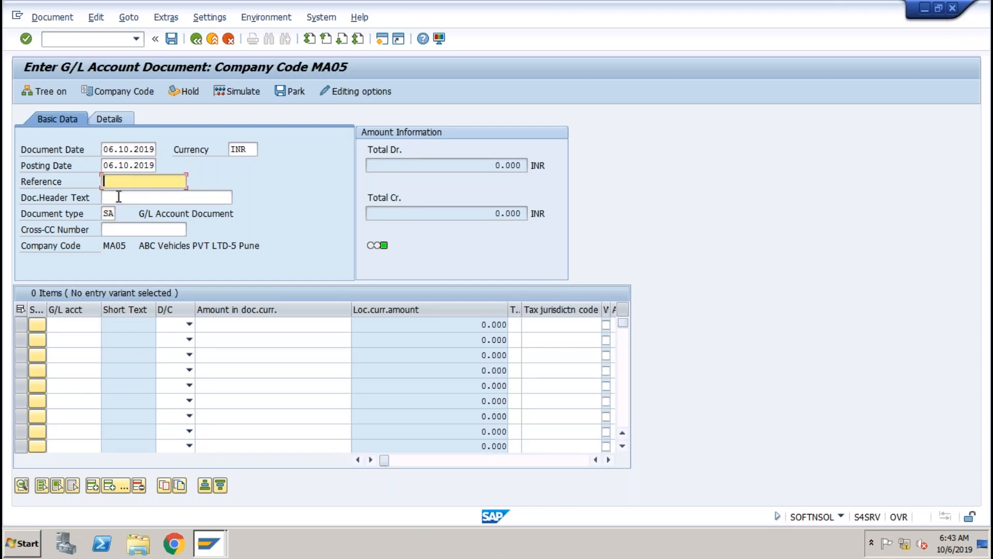
left_click(118, 197)
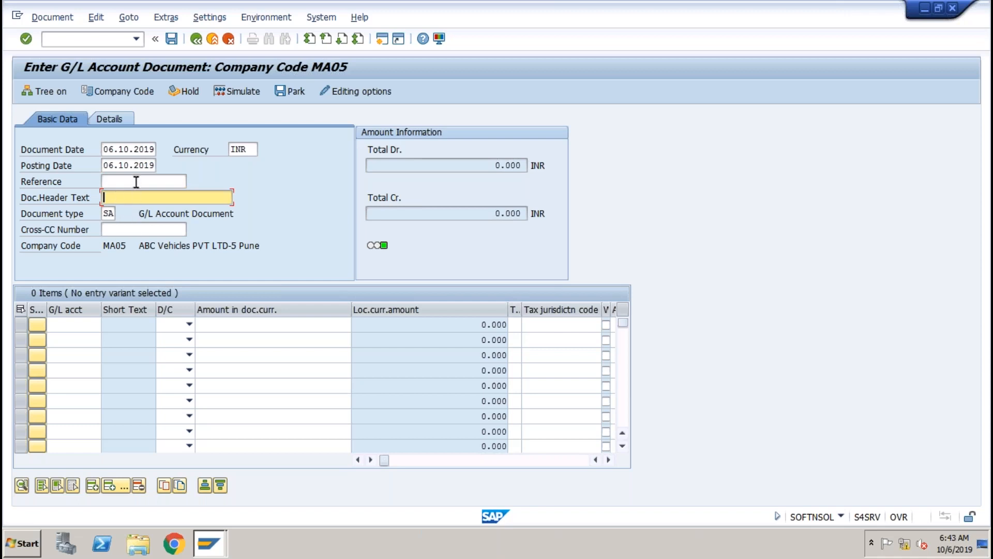
left_click(111, 214)
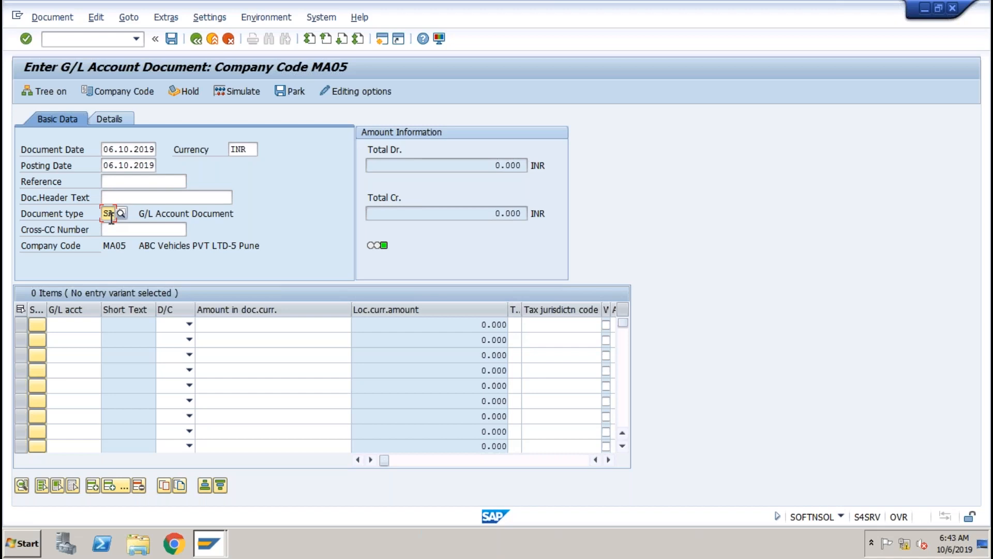
- Change the document's company code to MA01
left_click(126, 182)
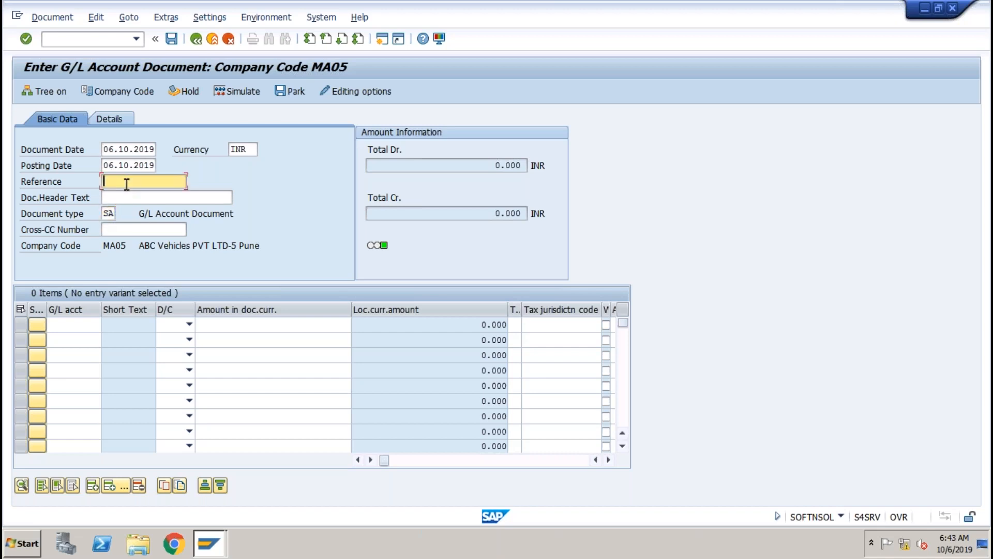
left_click(123, 198)
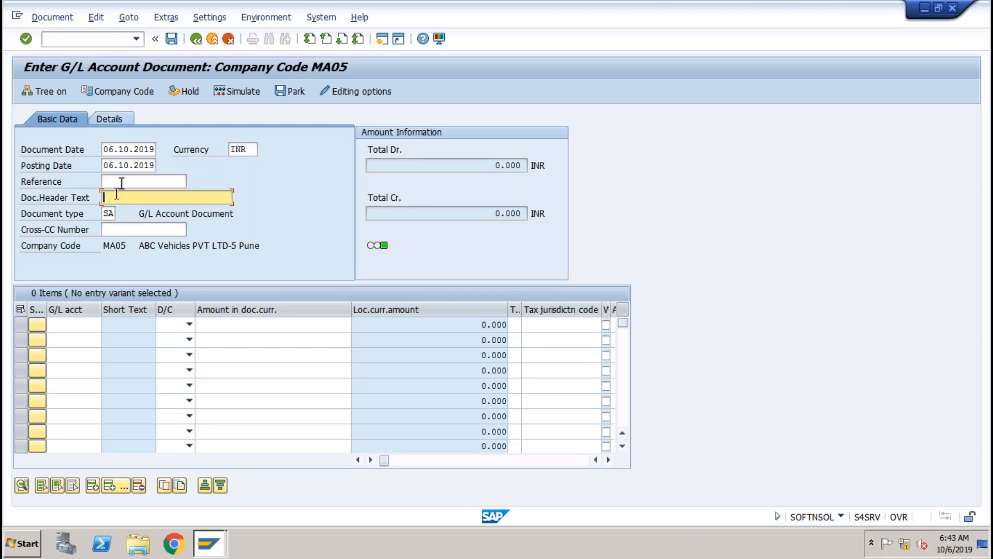
left_click(110, 215)
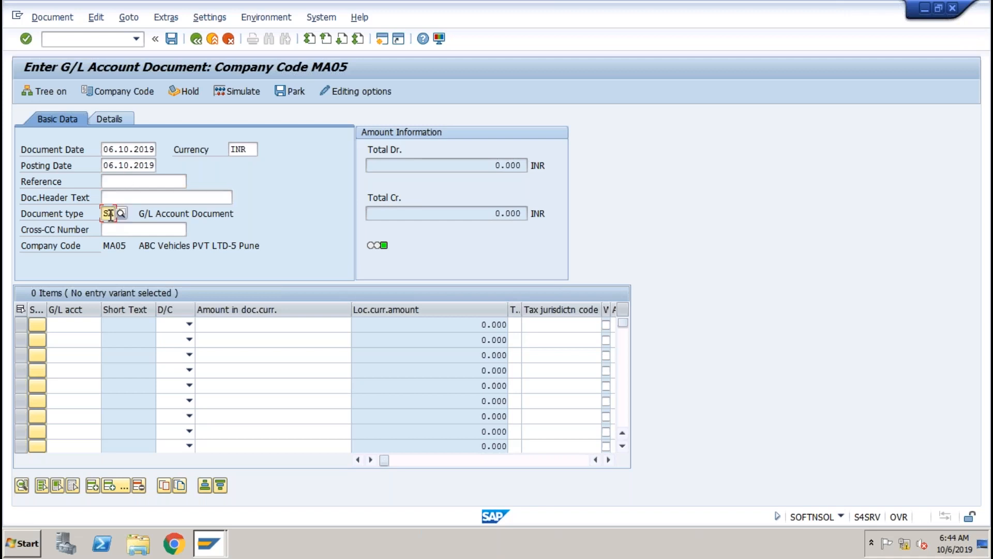
left_click(121, 245)
left_click(137, 91)
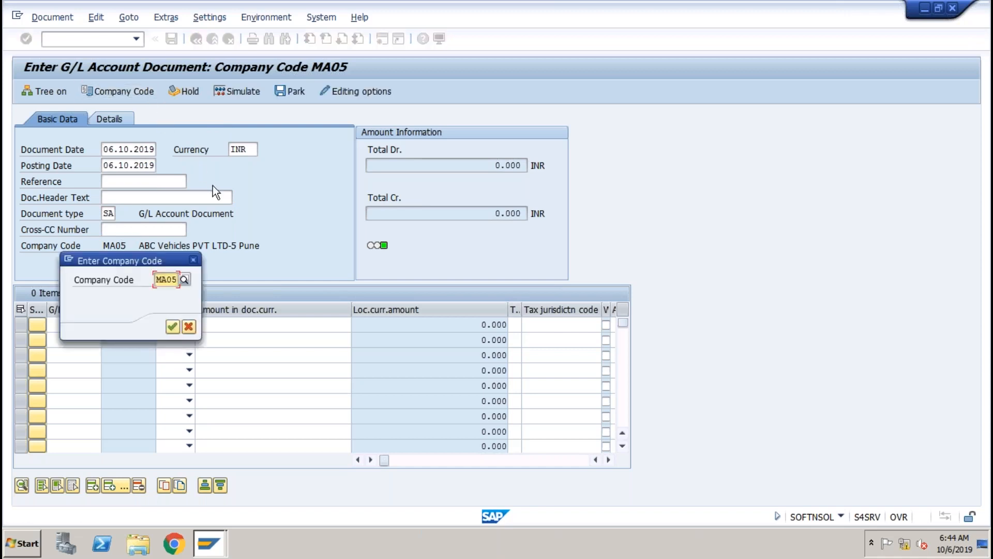
type("ma01")
key("Return")
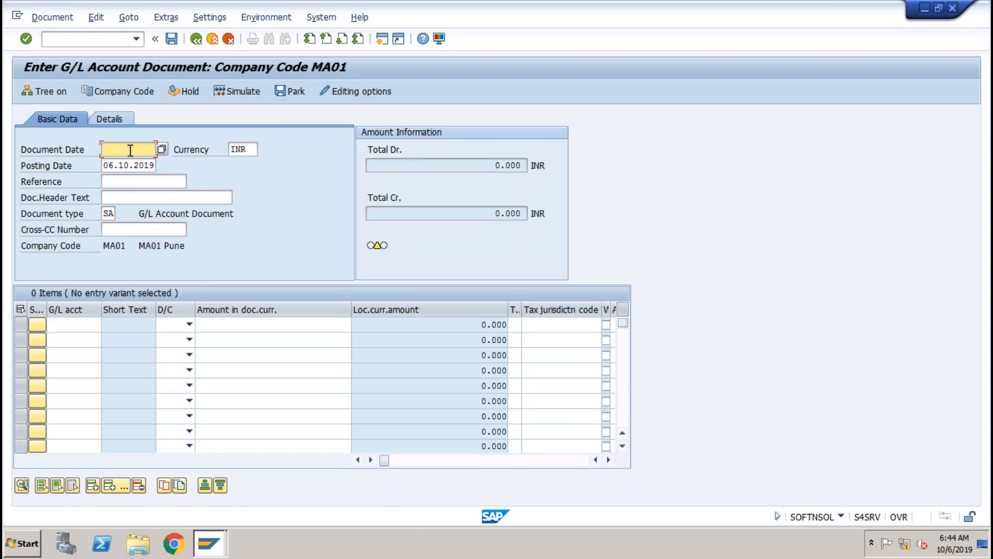
- Set the document date to 06102019
type("06102019")
key("Tab")
left_click(78, 324)
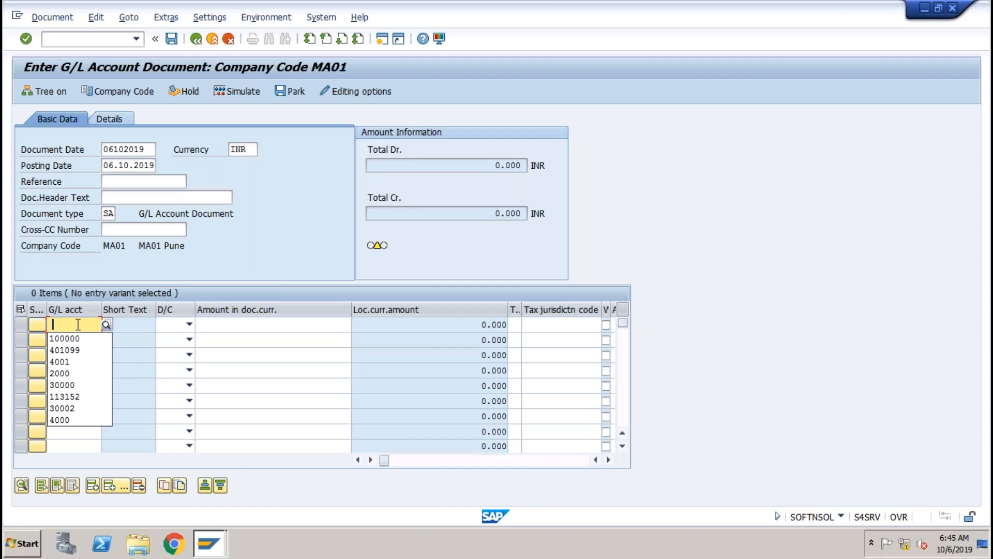
left_click(78, 324)
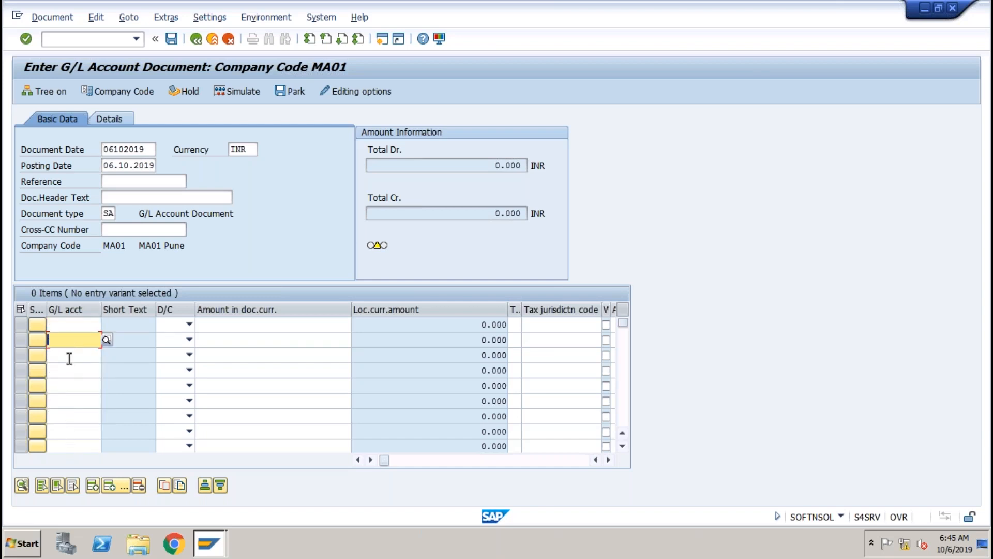
left_click(69, 357)
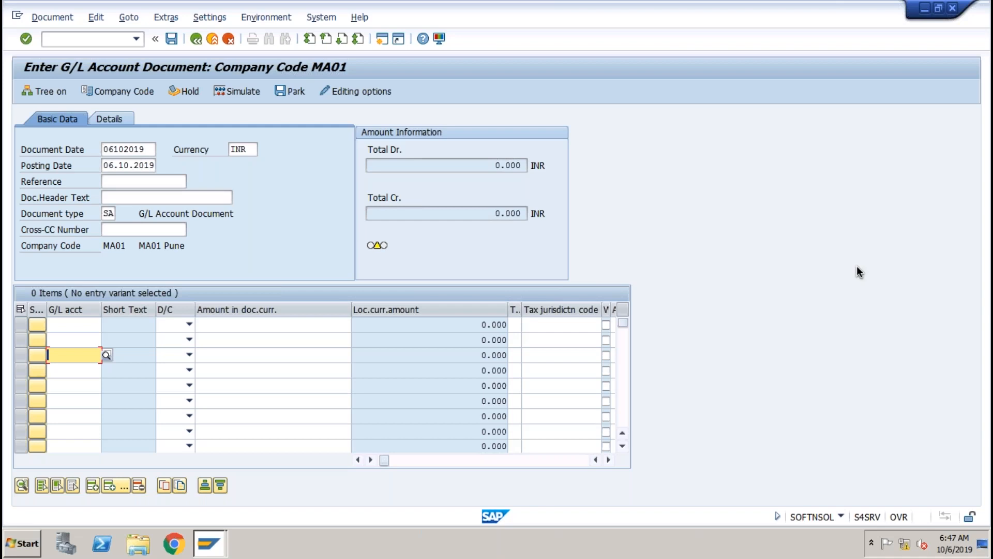
left_click(87, 326)
left_click(81, 343)
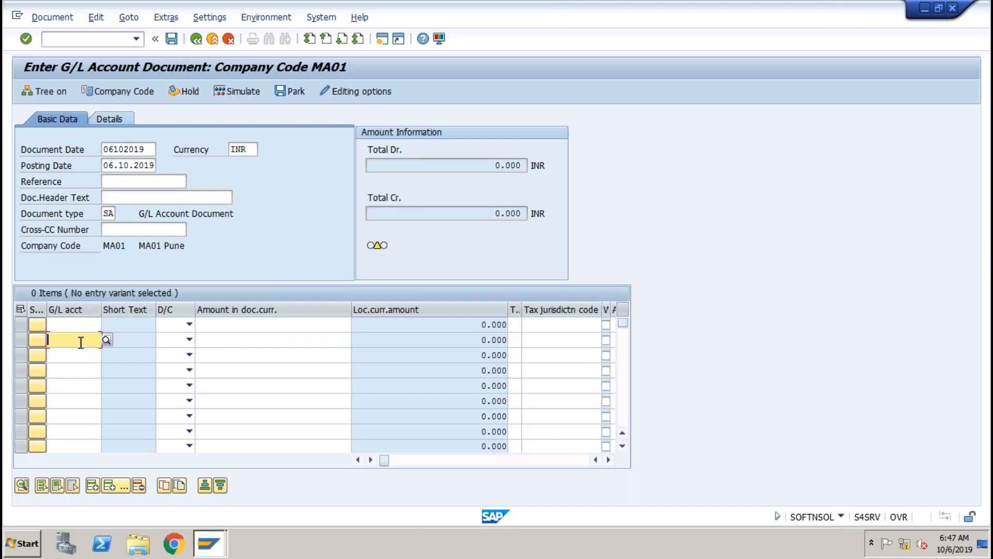
left_click(81, 325)
type("999")
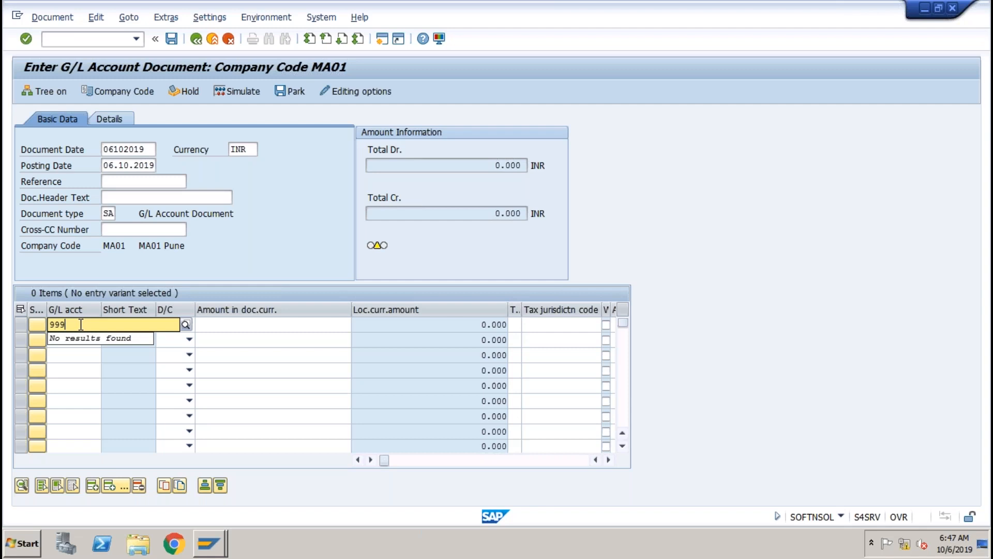
key("BackSpace")
key("BackSpace")
key("BackSpace")
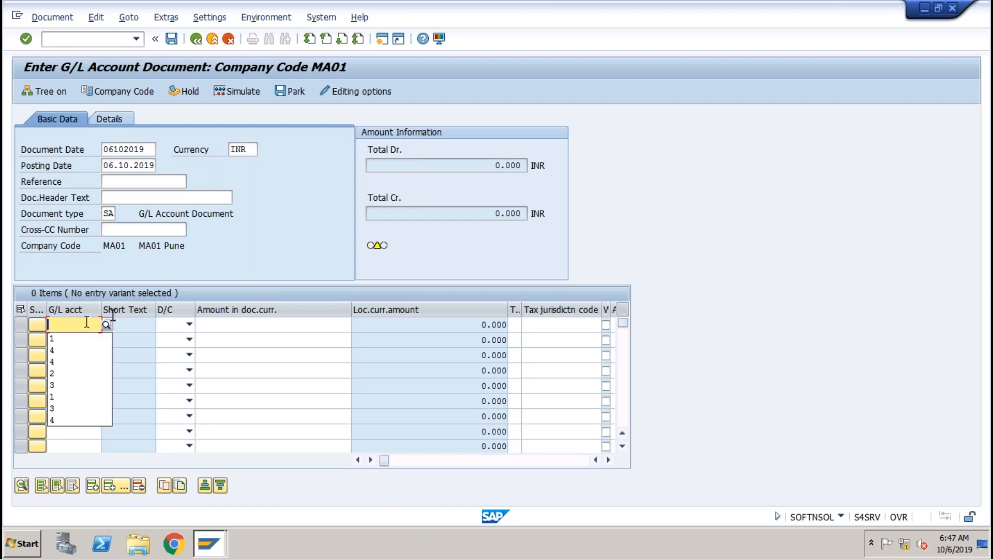
left_click(237, 325)
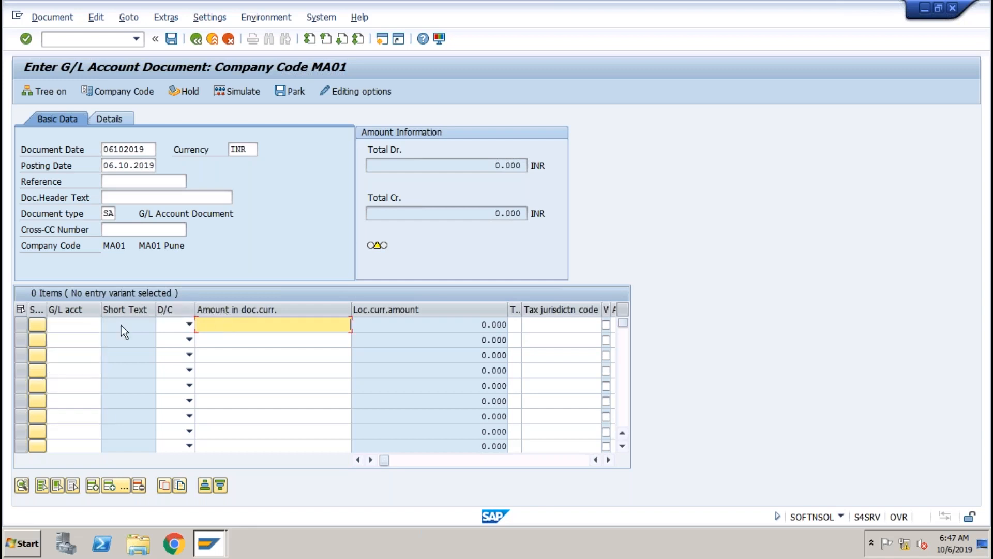
left_click(78, 328)
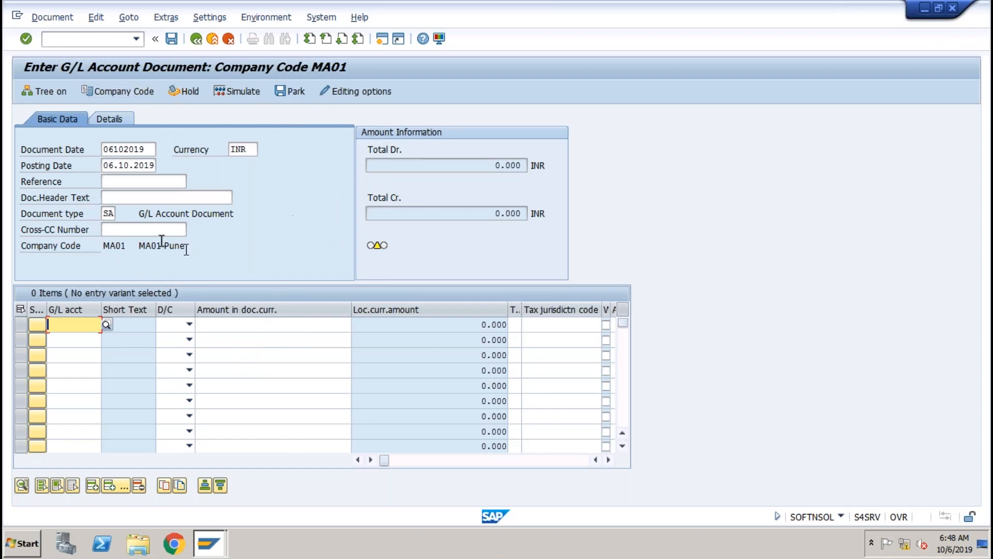
left_click(145, 150)
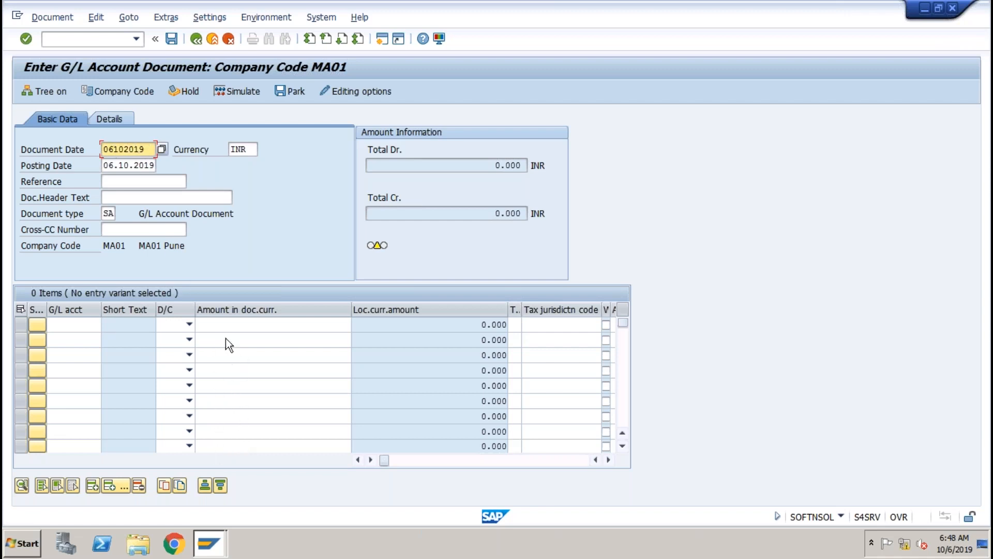
left_click_drag(150, 150, 103, 150)
left_click(102, 150)
left_click(146, 168)
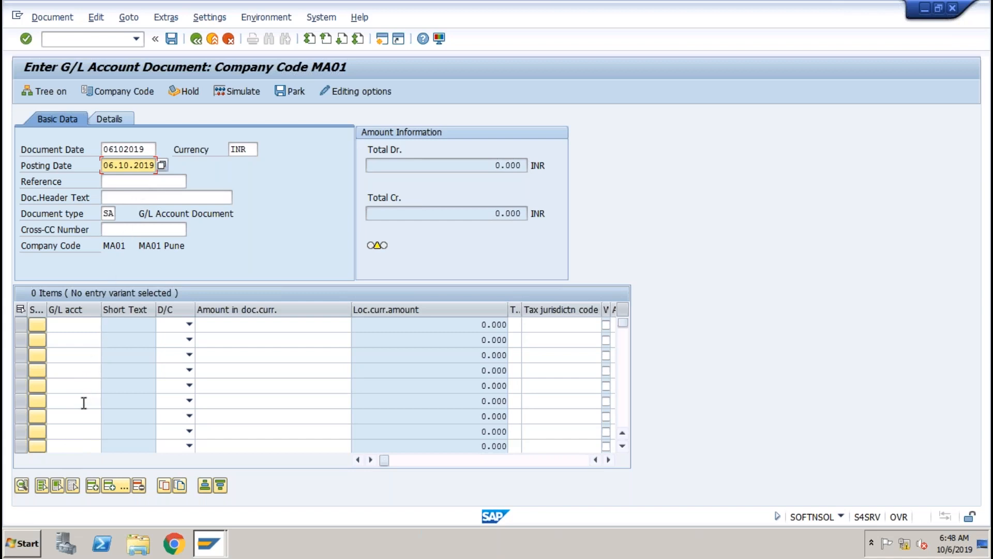
left_click(81, 325)
left_click(312, 326)
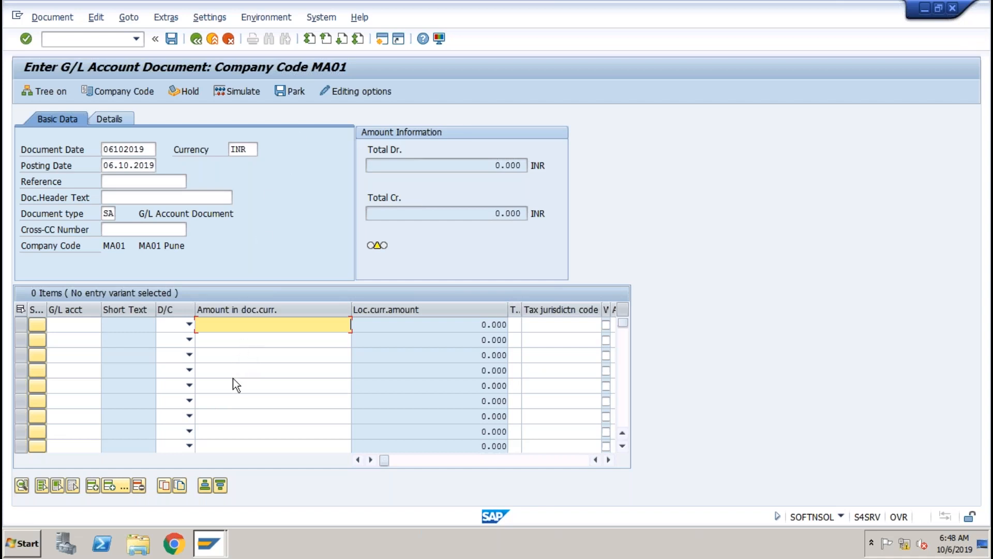
left_click(121, 181)
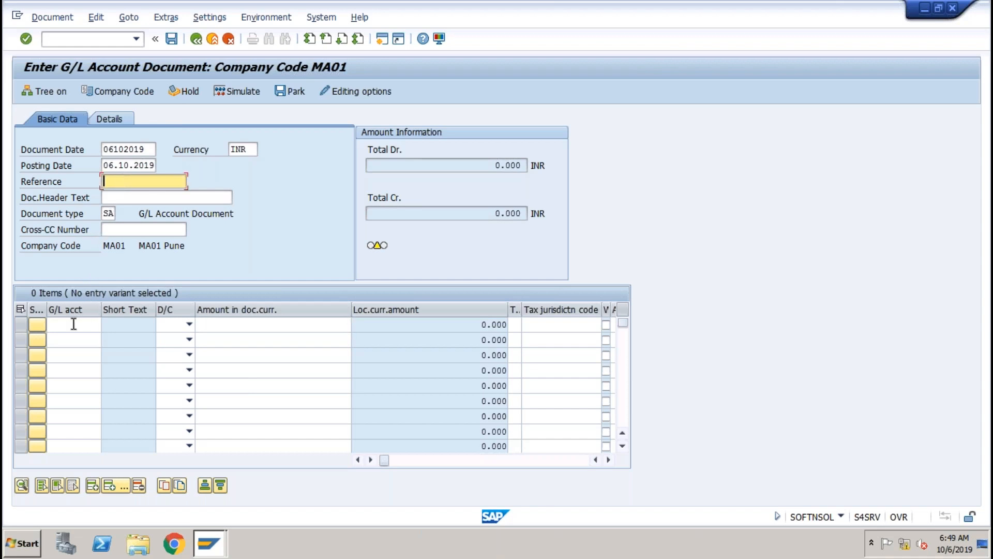
- Pick G/L account 30000 Travel Exp for the first line item from the account search help
left_click(73, 324)
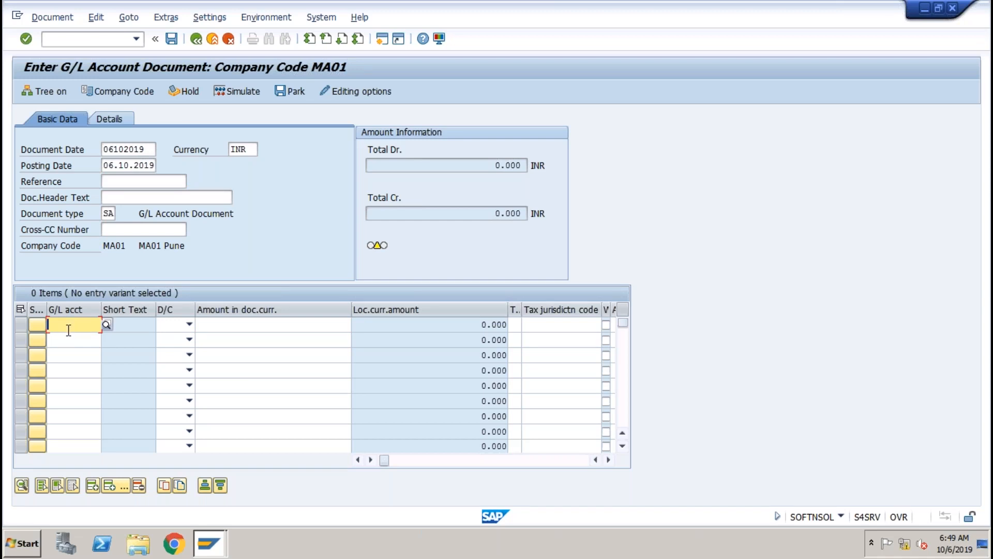
left_click(68, 330)
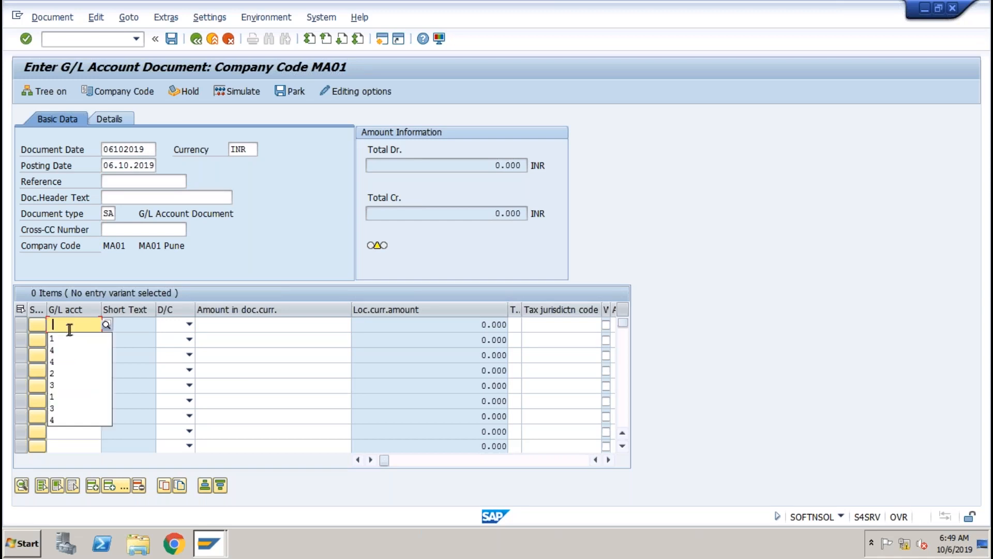
left_click(107, 325)
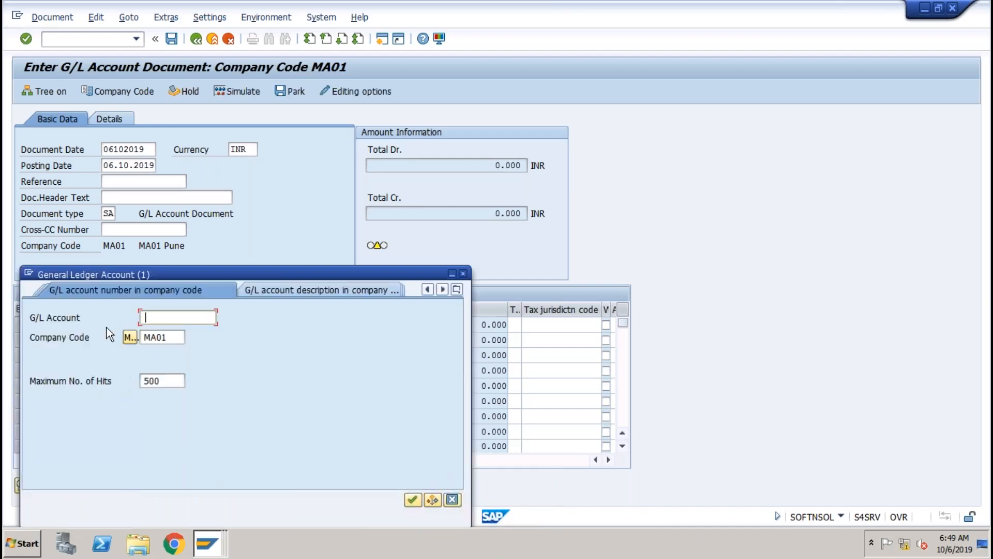
key("Return")
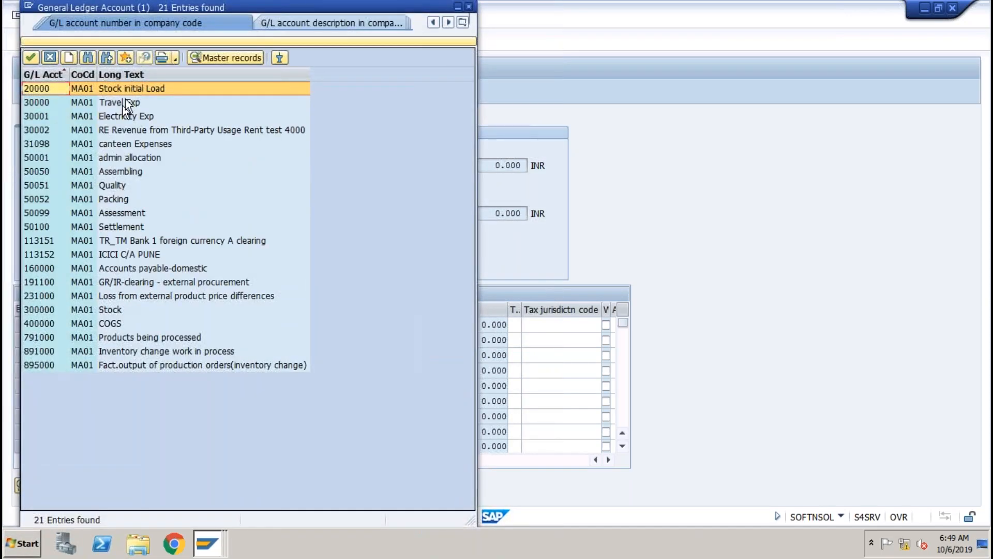
double_click(116, 104)
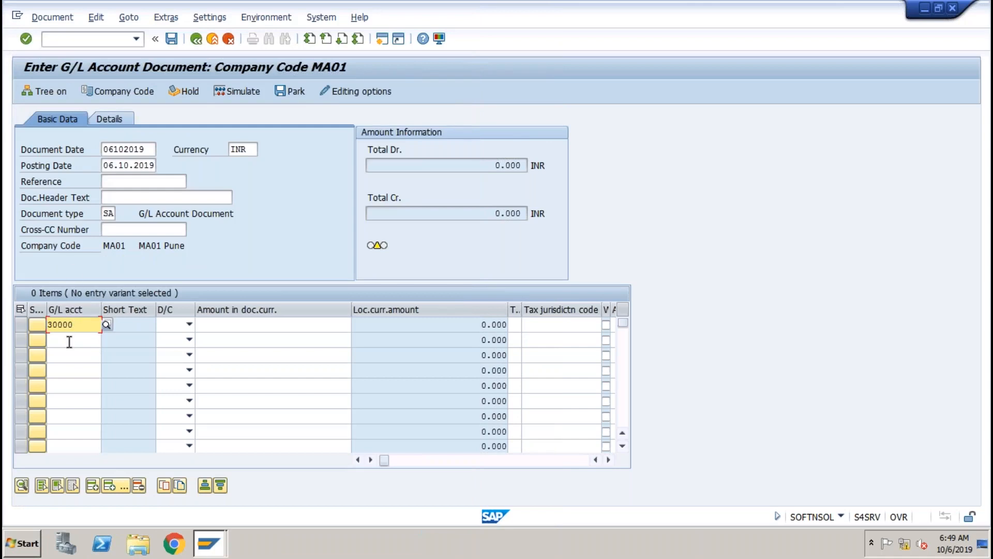
- Pick G/L account 113151 for the second line item from the account search help
left_click(86, 341)
left_click(106, 340)
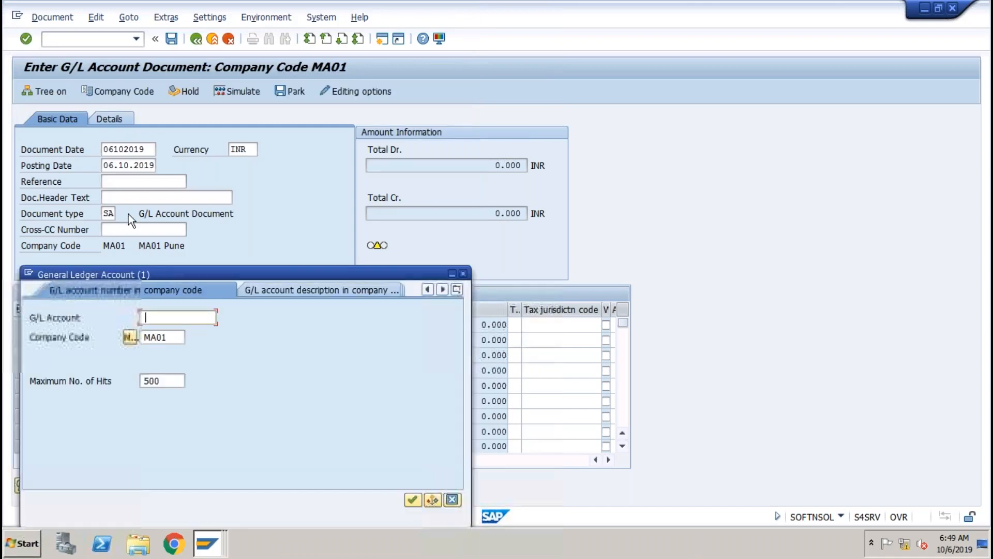
key("Return")
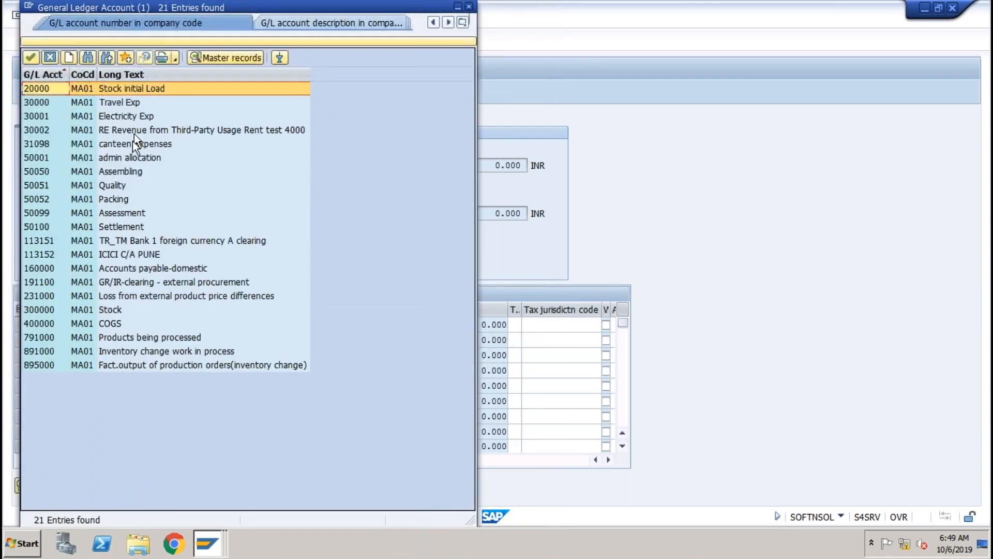
double_click(129, 240)
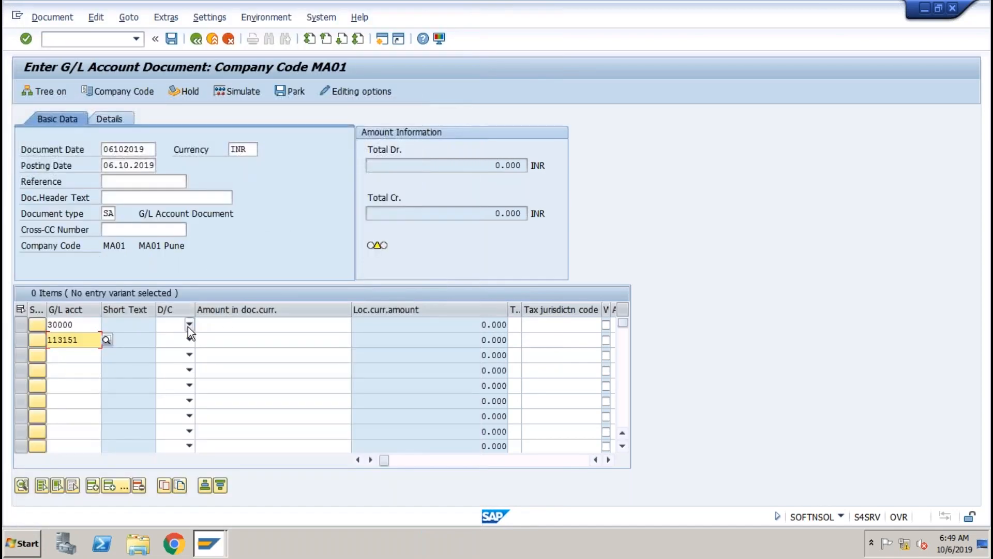
- Set the first line item to Debit and the second line item to Credit
left_click(188, 324)
left_click(165, 349)
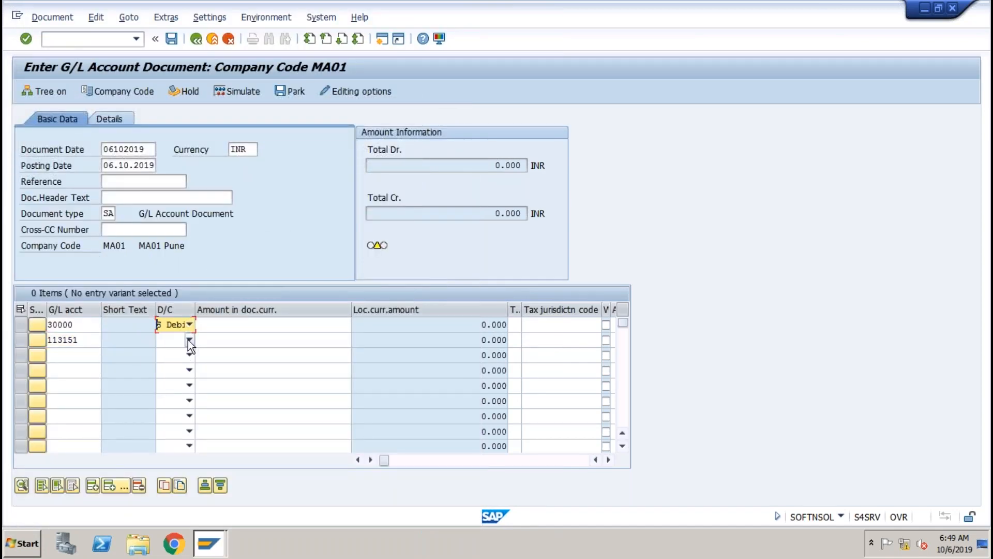
left_click(189, 340)
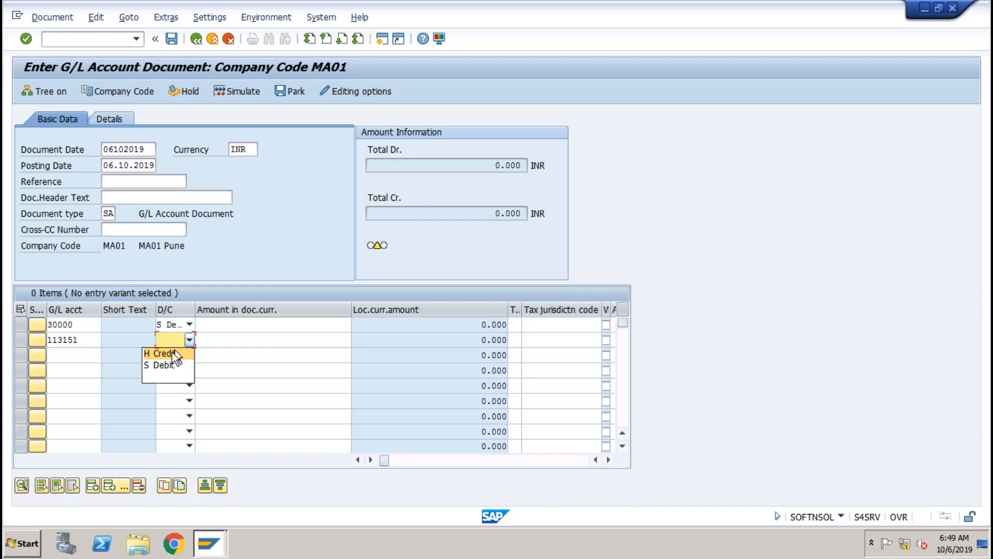
- Enter an amount of 1000 on both line items and confirm the entries
left_click(237, 322)
type("1000")
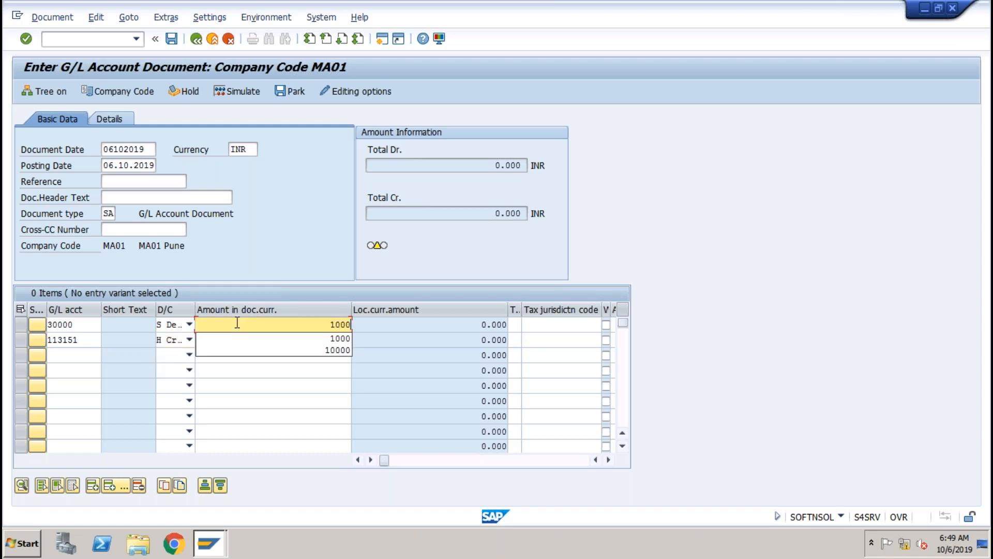
key("Tab")
left_click(275, 342)
type("1000")
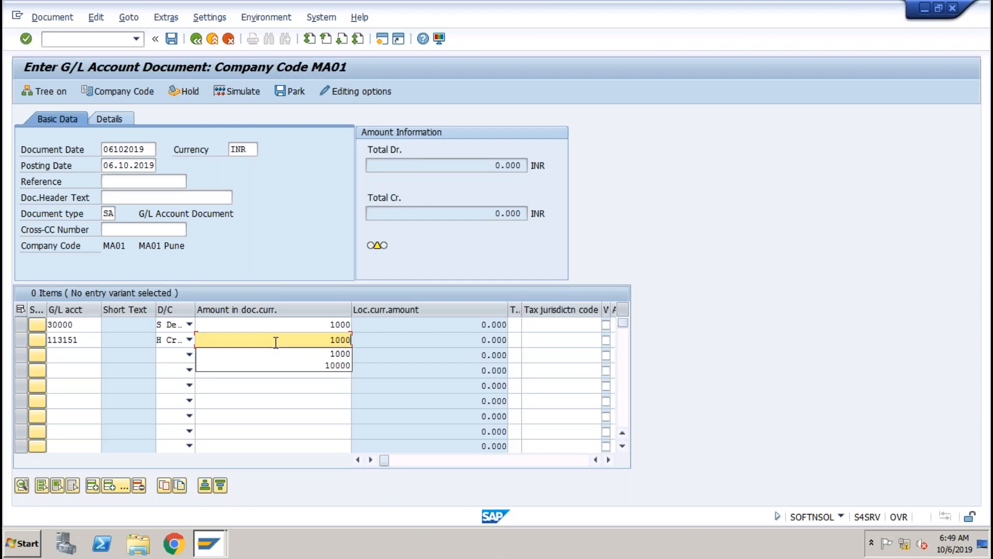
key("Return")
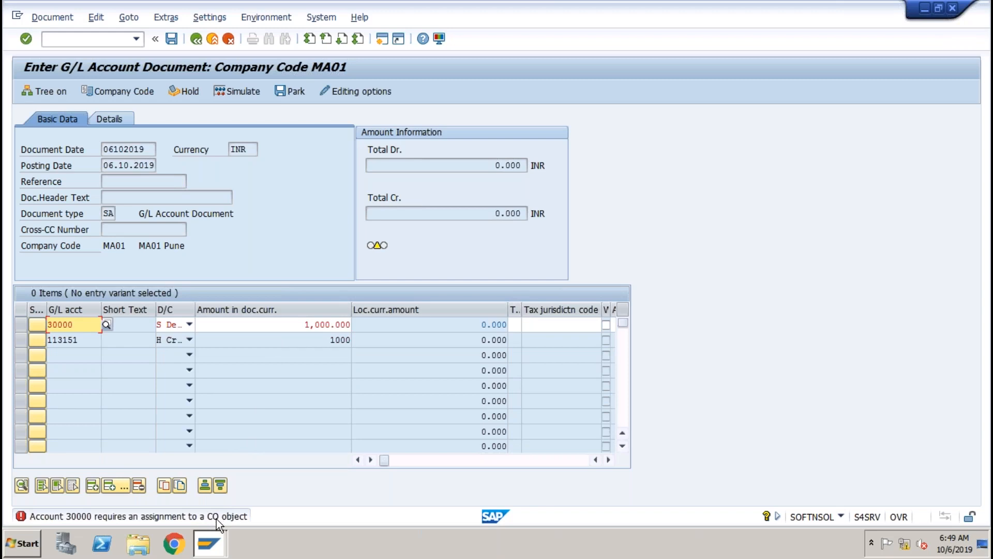
- Assign cost center ADMIN-2W to the first line item using the cost center search help
left_click(76, 325)
key("Tab")
key("Tab")
key("Tab")
key("Tab")
key("Tab")
key("Tab")
key("Tab")
key("Tab")
key("Tab")
key("Tab")
key("Tab")
key("Tab")
key("Tab")
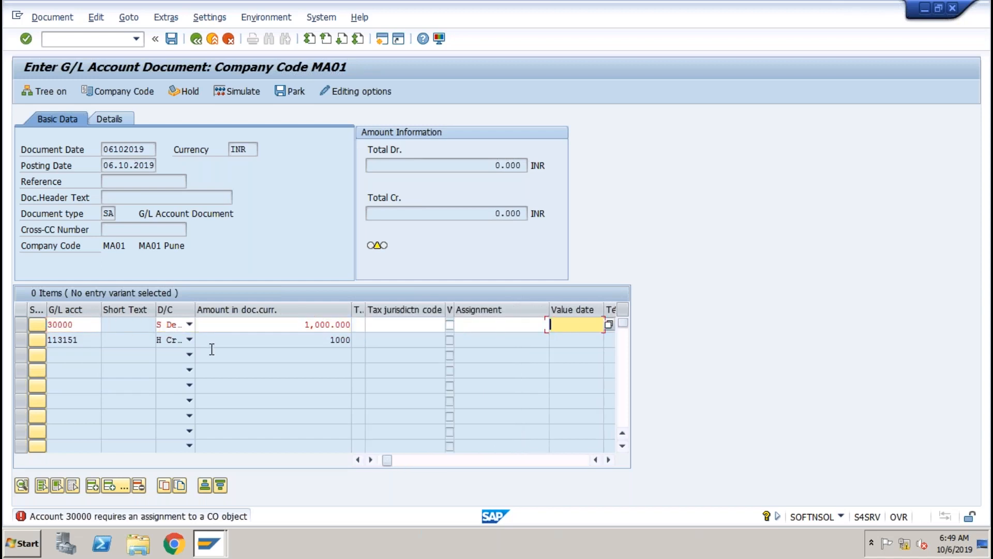
key("Tab")
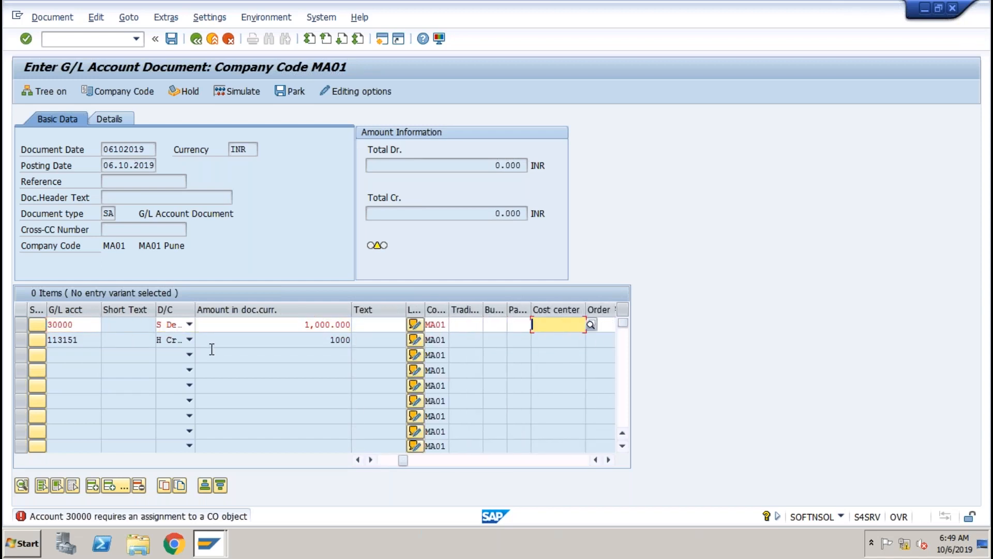
left_click(591, 326)
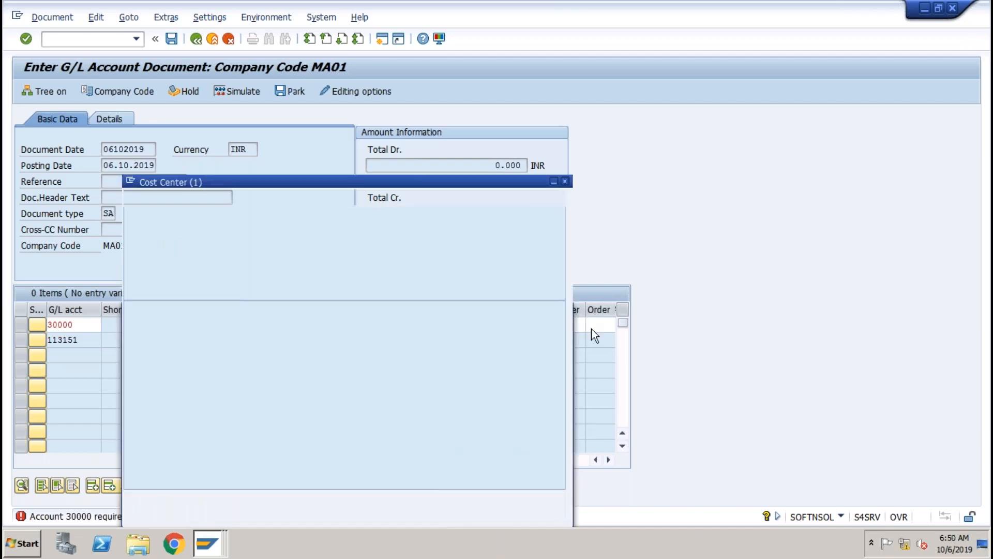
left_click(513, 500)
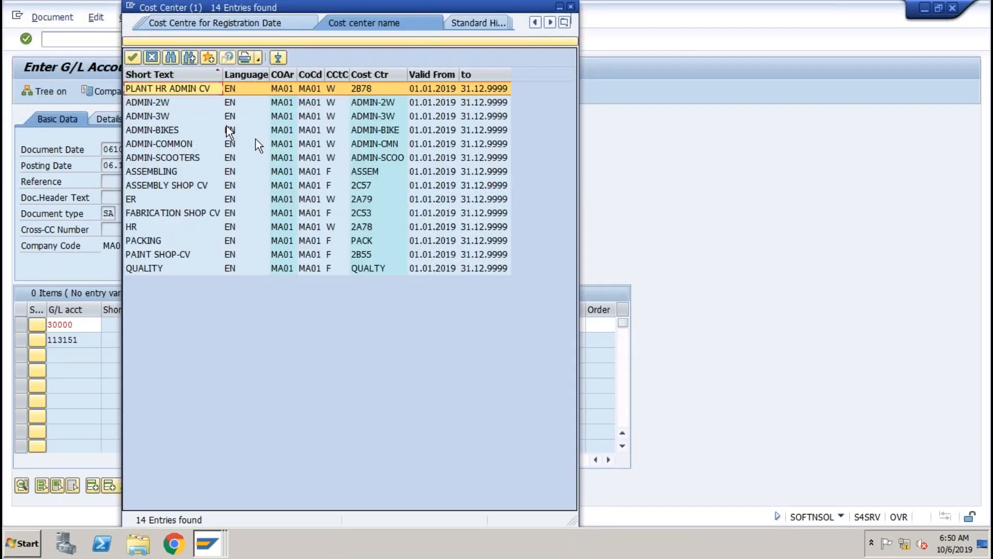
double_click(163, 102)
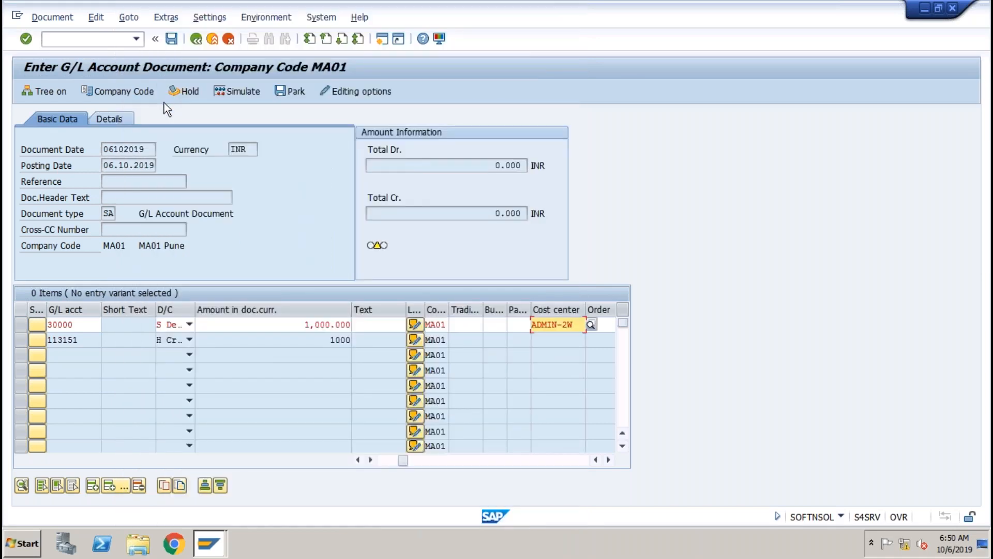
- Confirm the entered line items and scroll across the item columns to the profit center
key("Return")
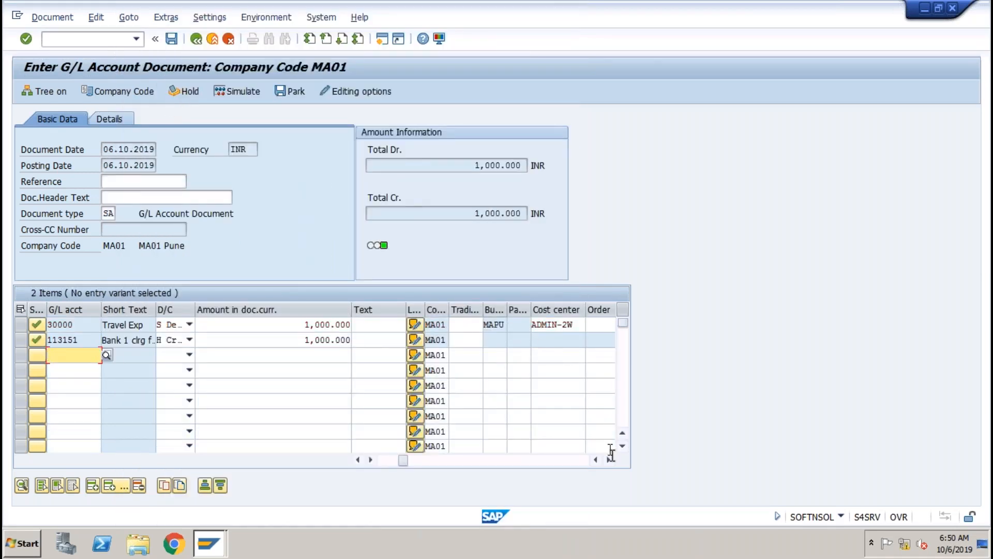
left_click(610, 460)
left_click(610, 461)
left_click(610, 461)
left_click(610, 461)
left_click(610, 461)
left_click(610, 461)
left_click(610, 461)
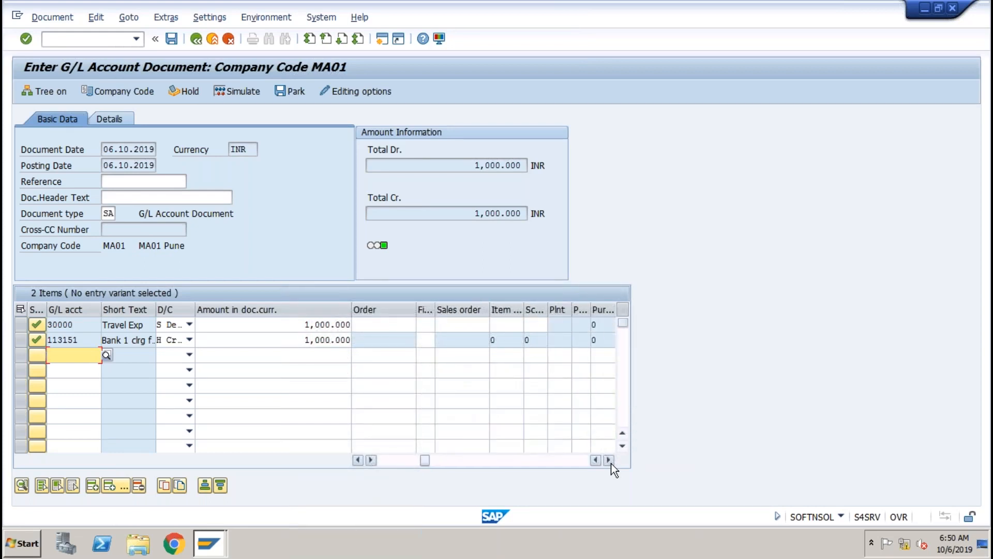
left_click(610, 460)
left_click(610, 460)
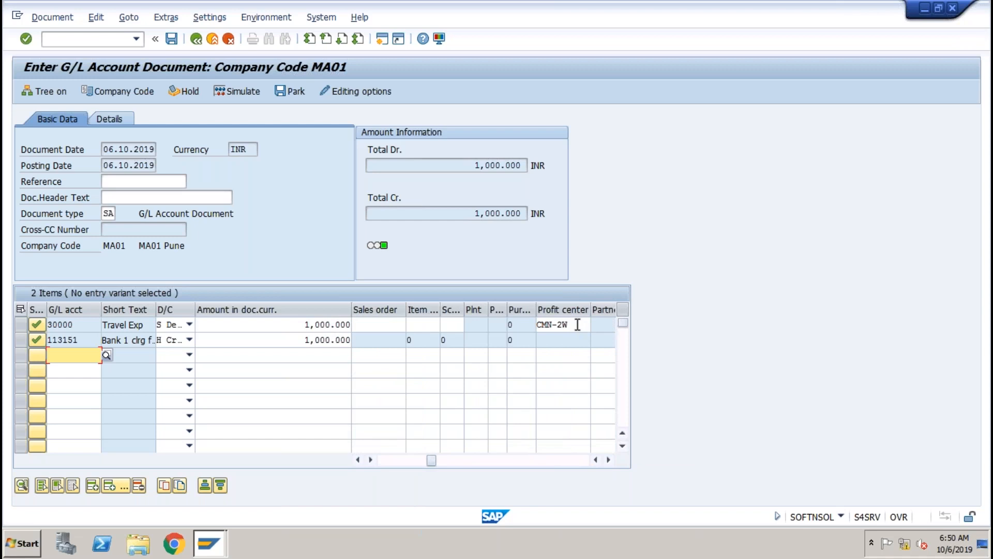
- Review the first item's profit center and the debit and credit totals, and post the document
left_click(577, 324)
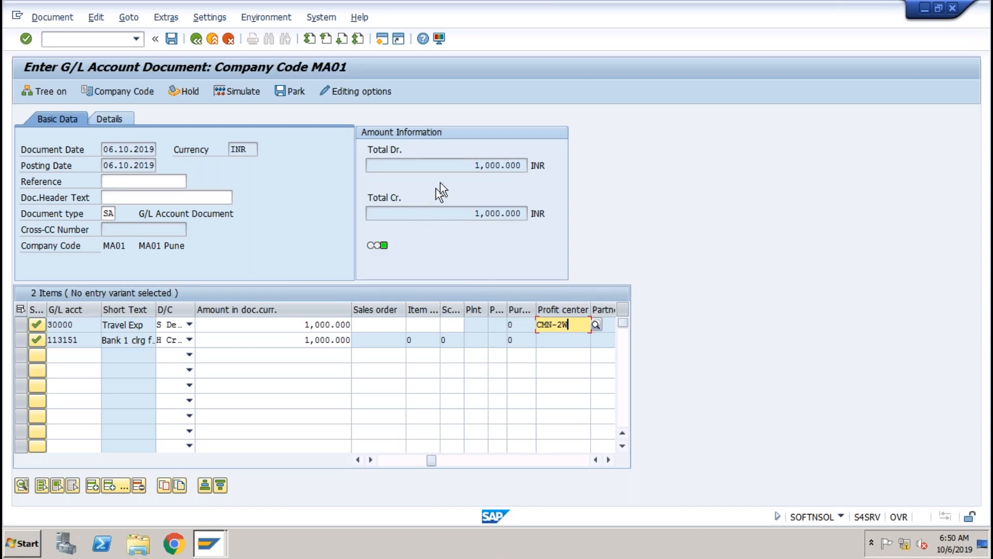
left_click(448, 164)
left_click(455, 207)
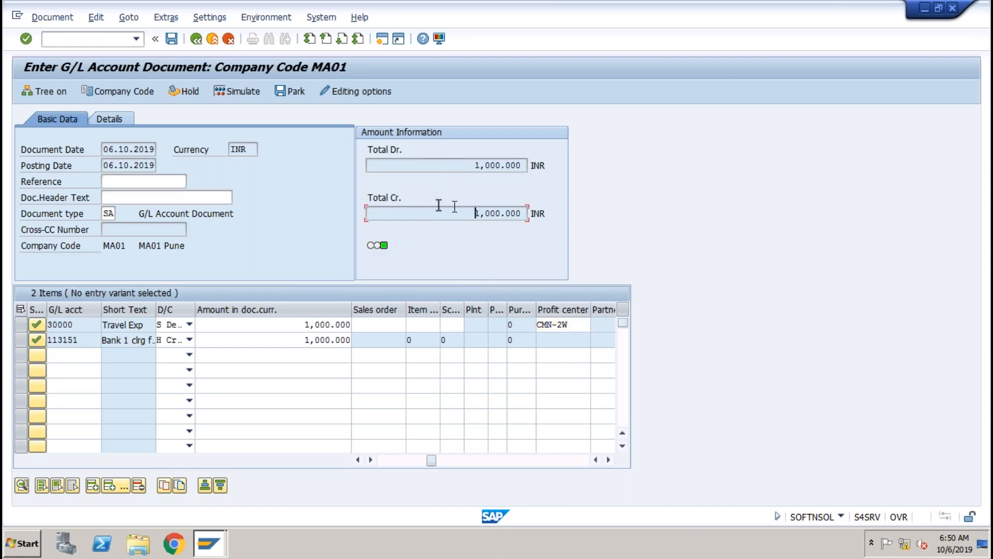
left_click(173, 39)
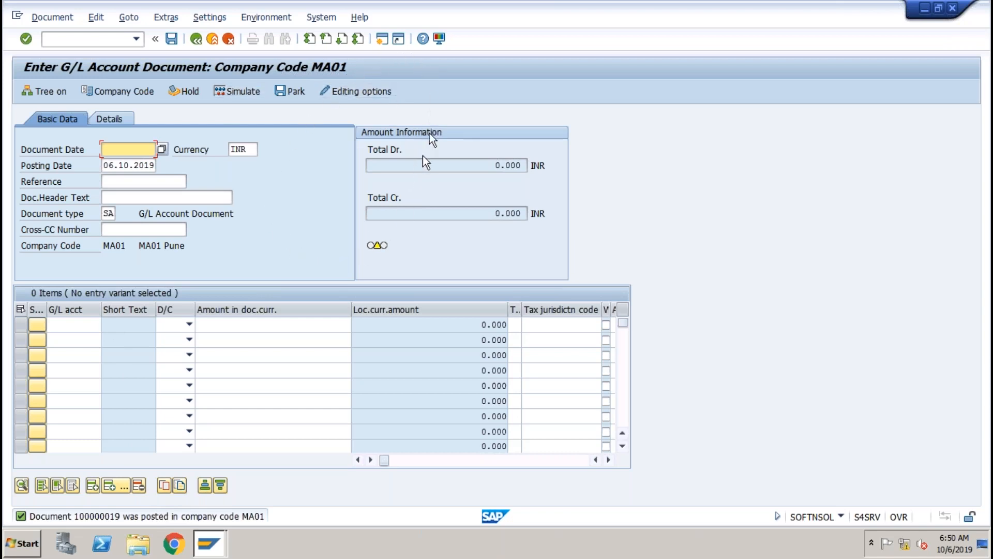
- Open the posted document in display mode and inspect its header details
left_click(55, 17)
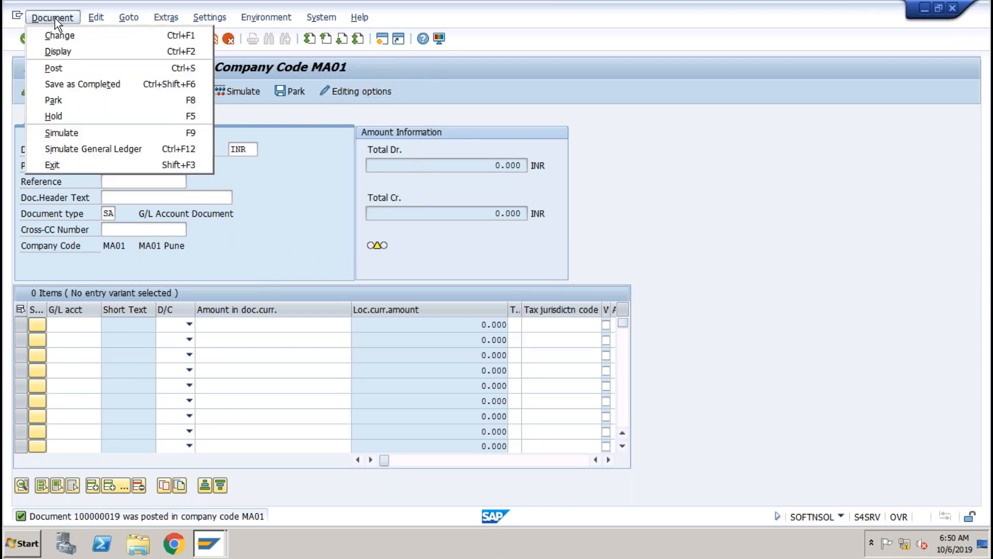
left_click(58, 52)
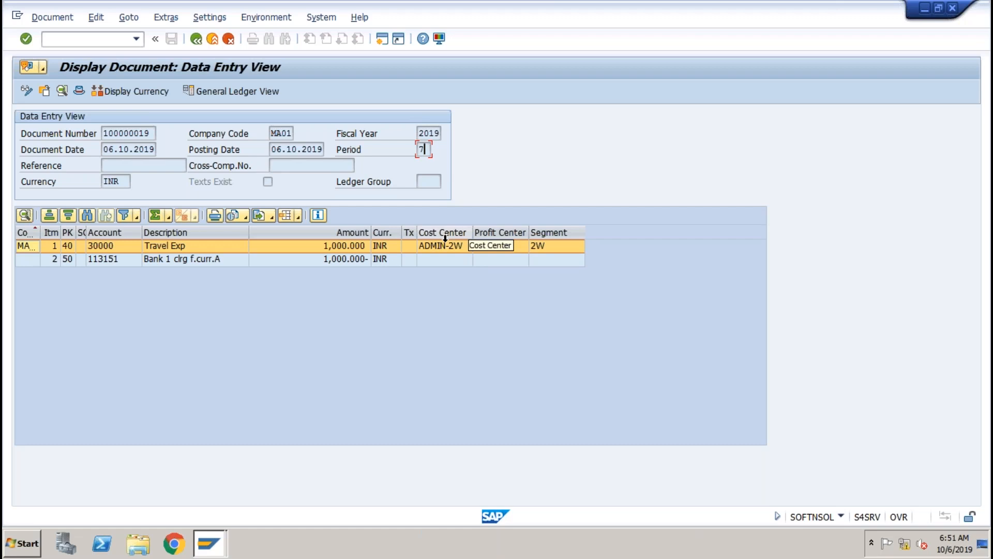
left_click(160, 166)
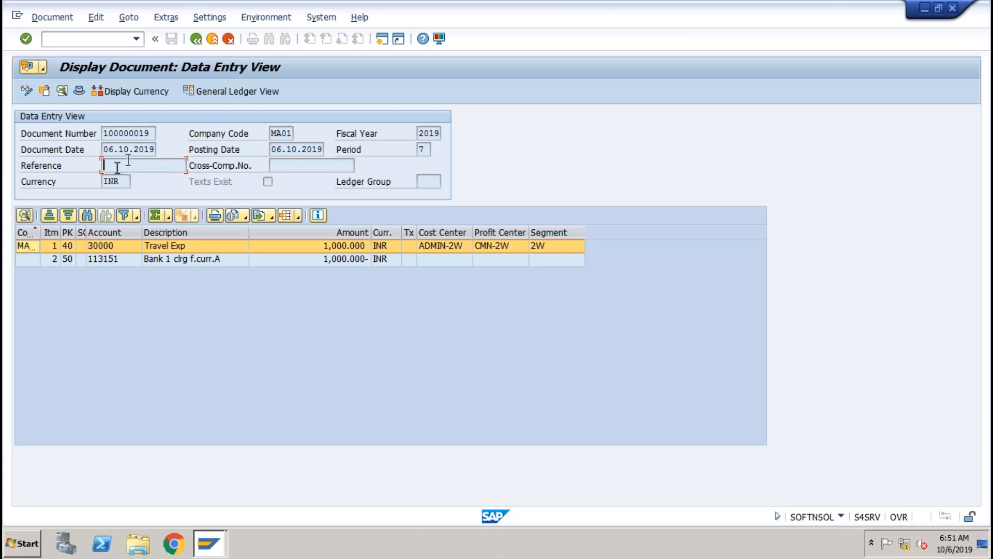
left_click(79, 91)
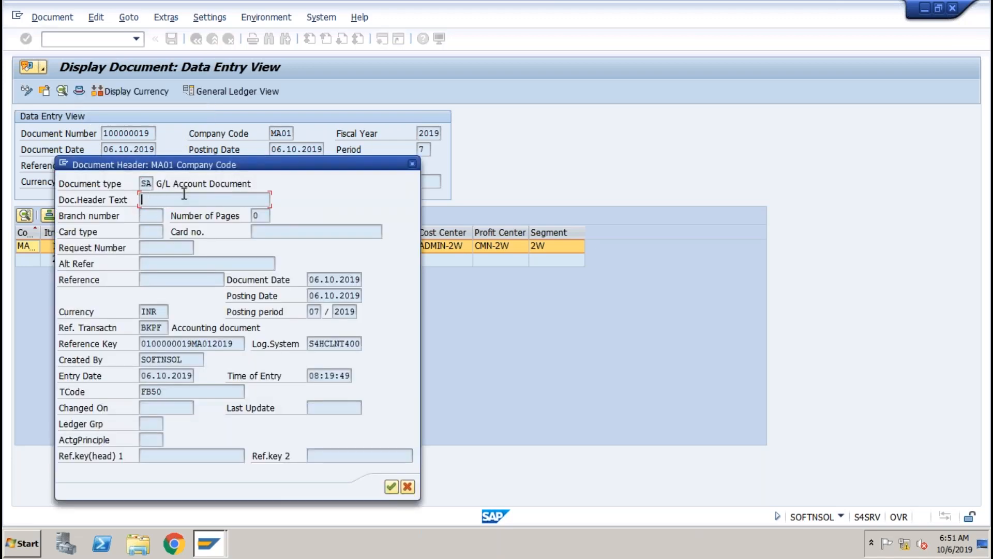
left_click(412, 164)
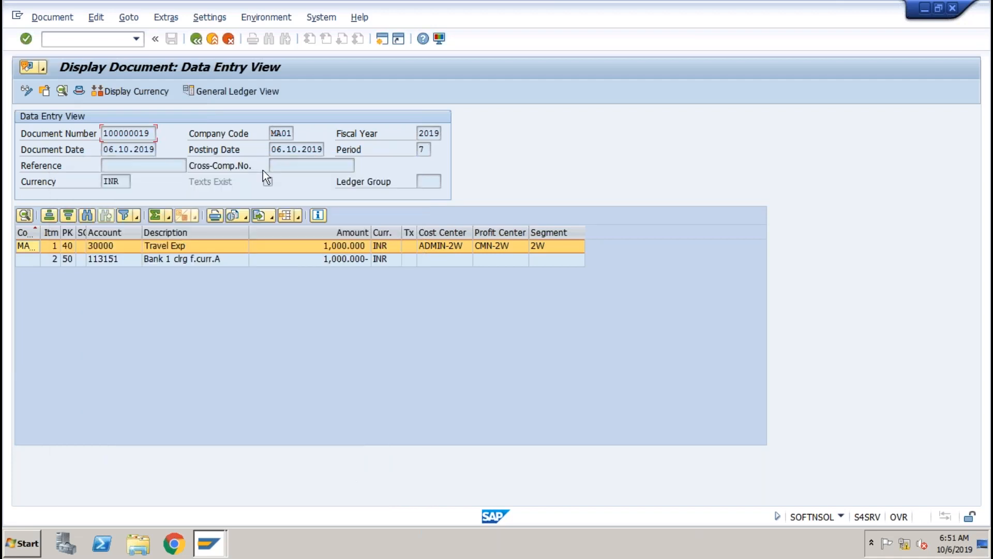
left_click(123, 165)
left_click(80, 91)
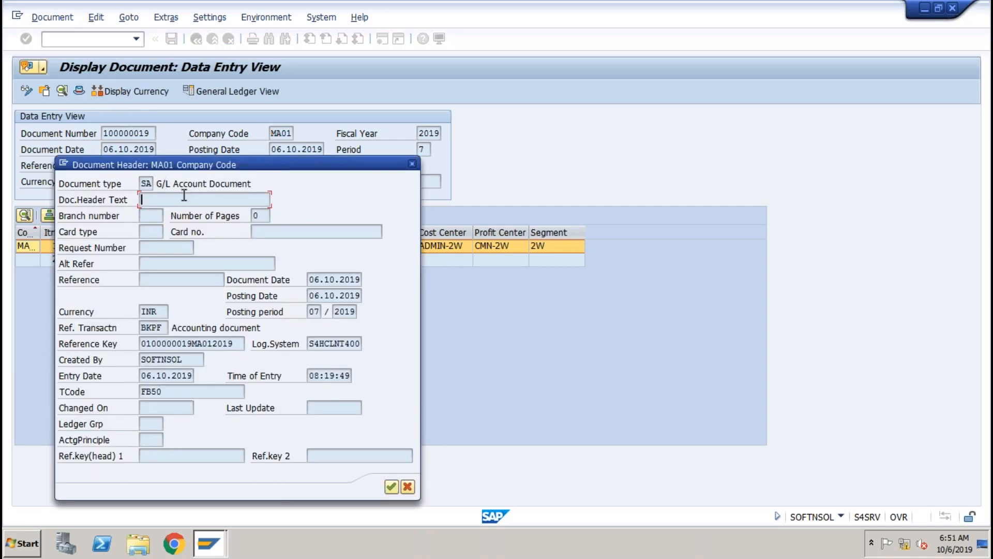
left_click(412, 165)
left_click(147, 164)
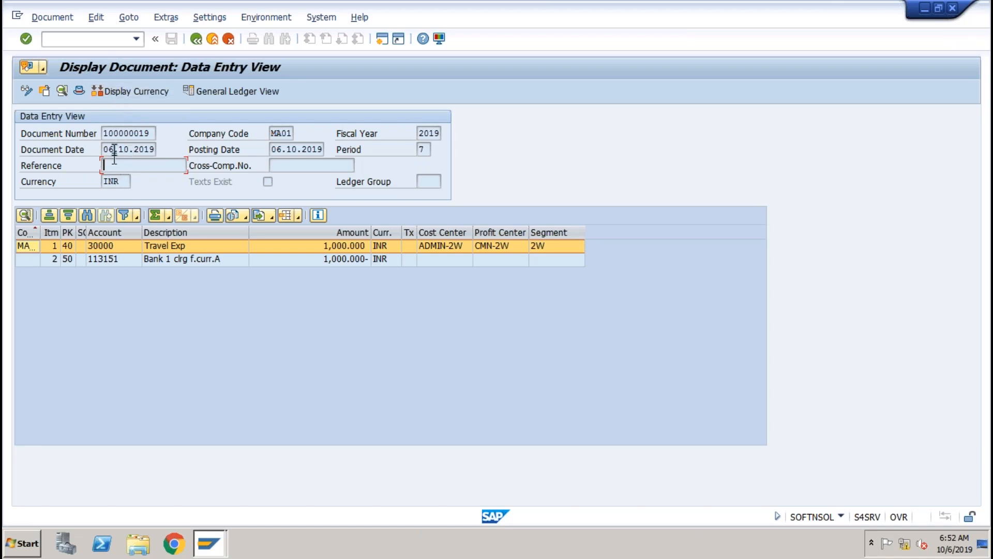
- Switch the document to change mode and set both the header text and reference to Test
left_click(28, 92)
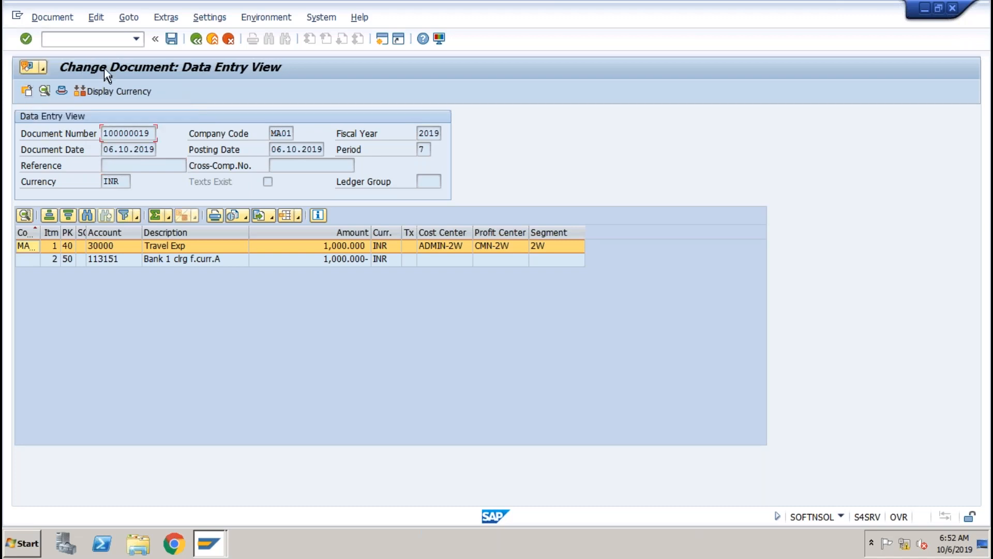
left_click(61, 91)
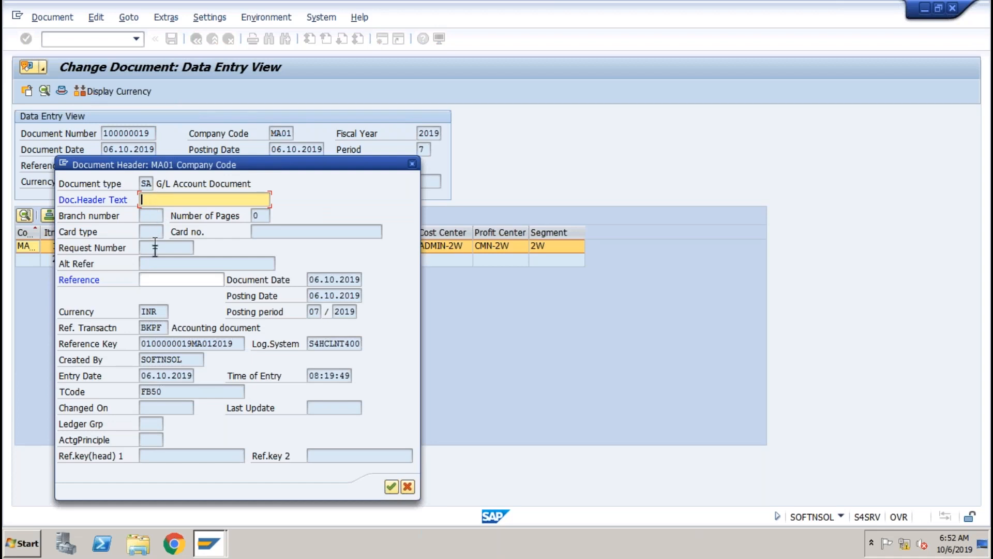
left_click(154, 279)
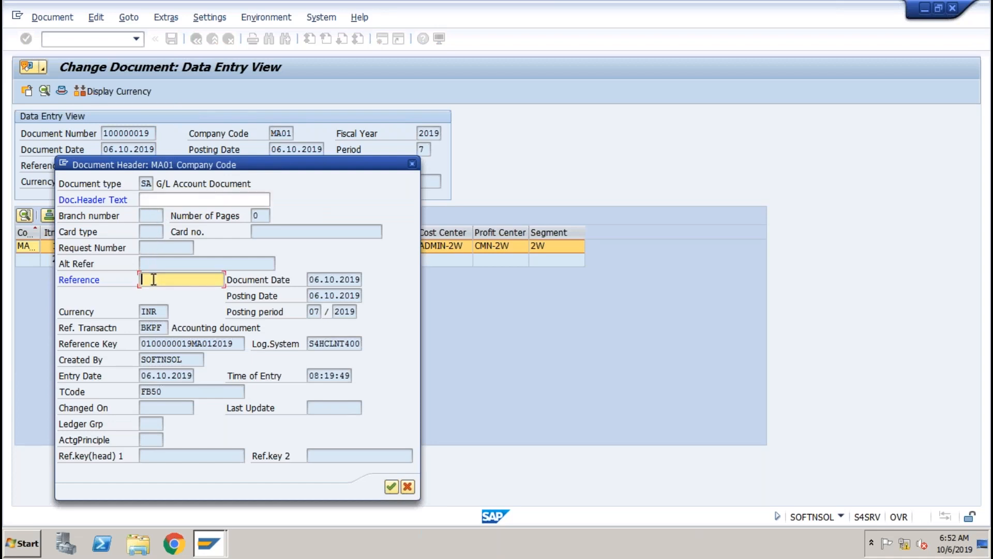
left_click(159, 200)
type("Test")
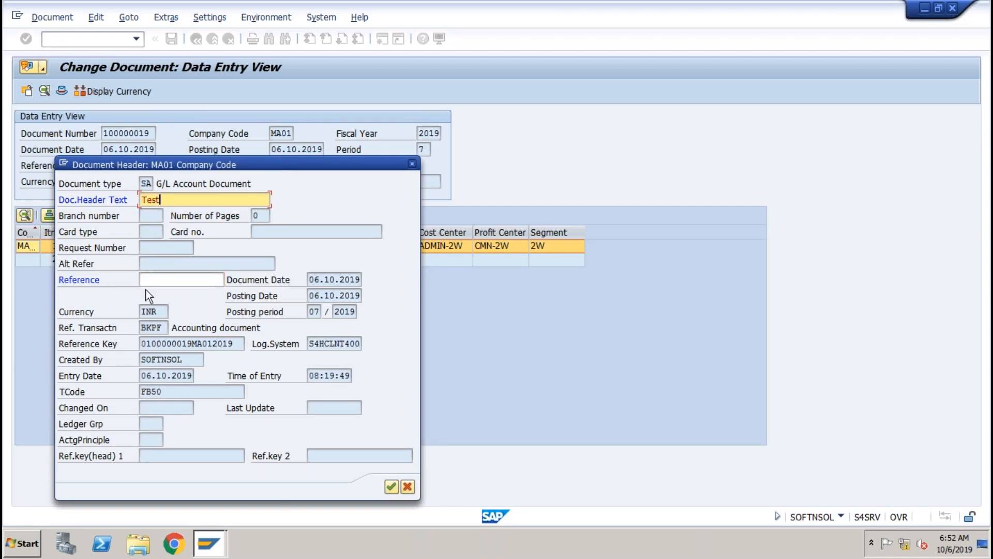
left_click(148, 280)
type("Test")
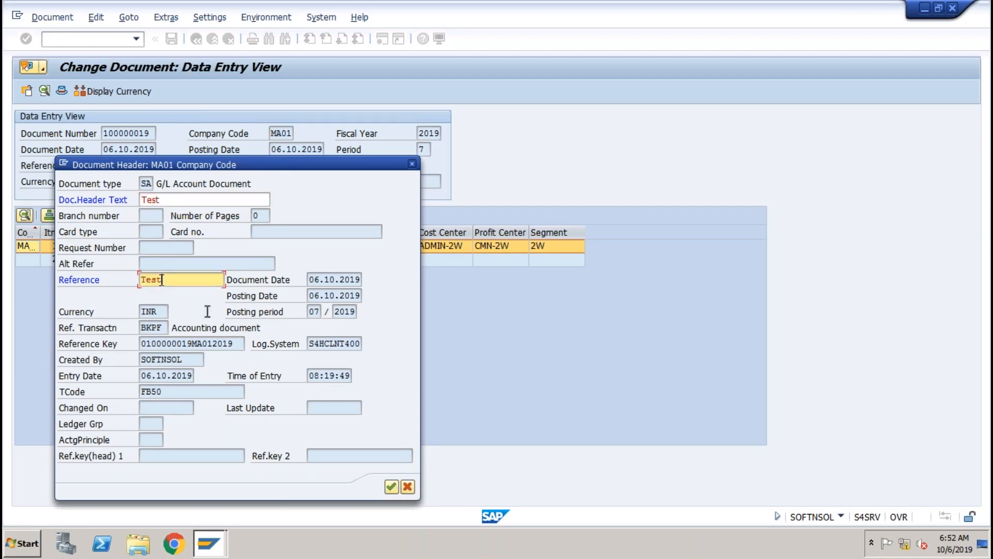
left_click(392, 486)
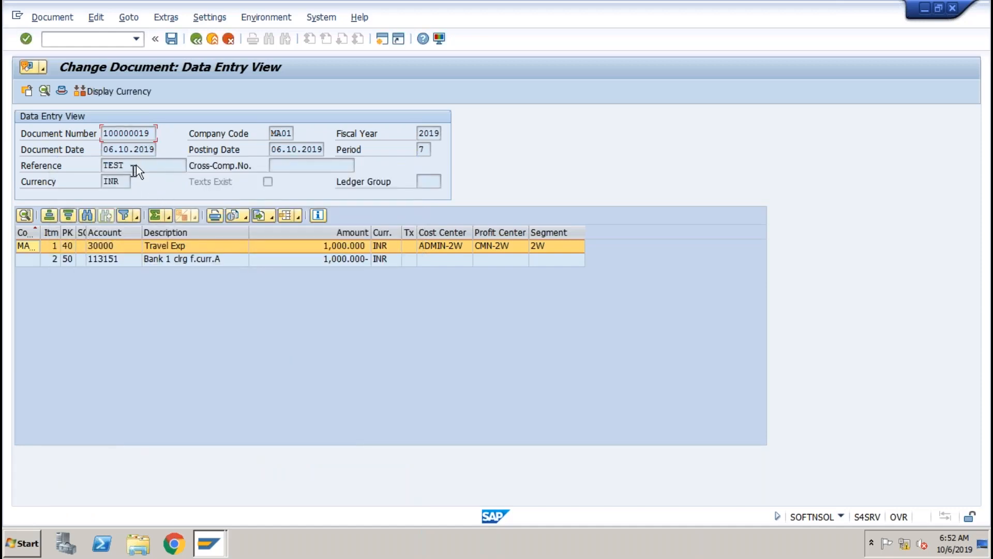
- Open line item 1, set its assignment and text to Test, and save the changes
double_click(214, 247)
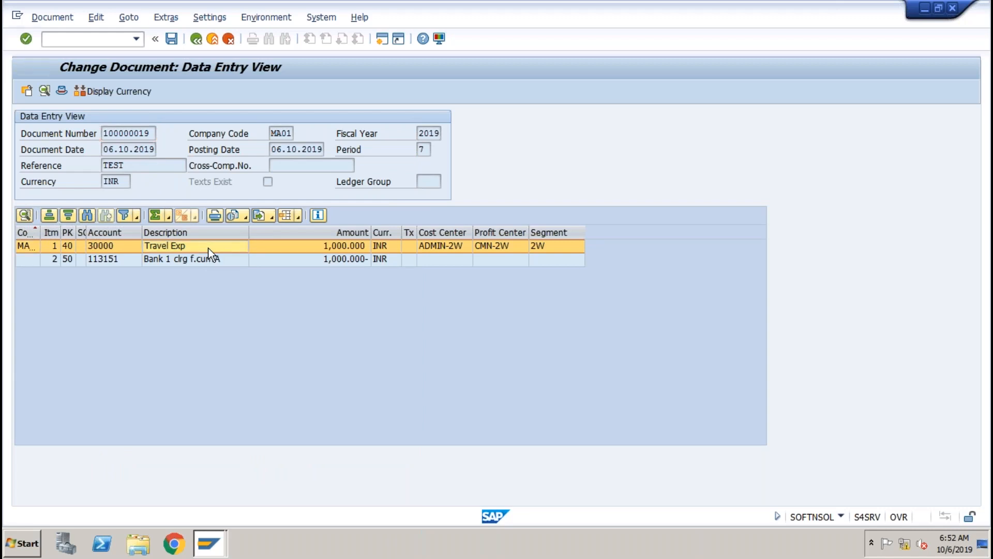
left_click(126, 355)
left_click(127, 341)
left_click(123, 356)
left_click(125, 340)
type("Test")
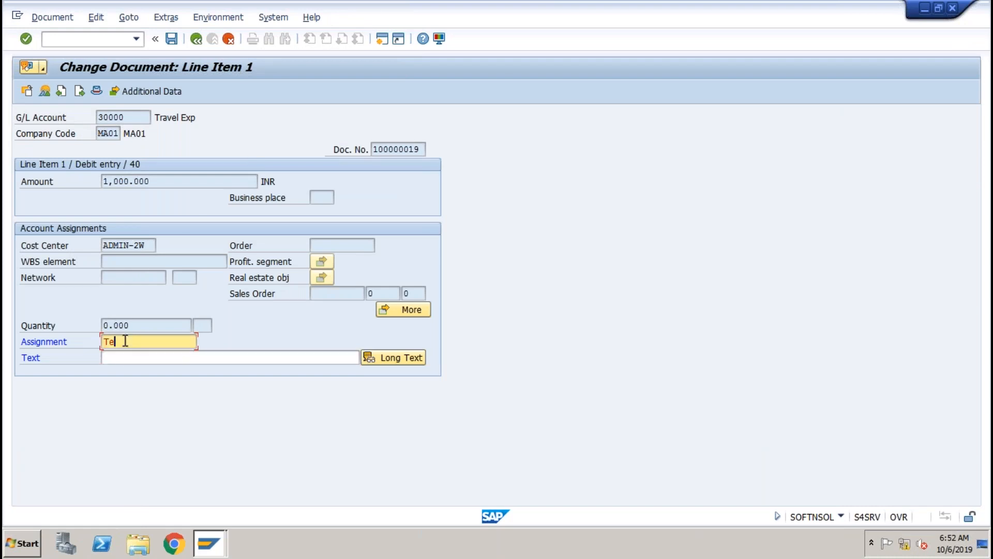
left_click(125, 360)
type("Test")
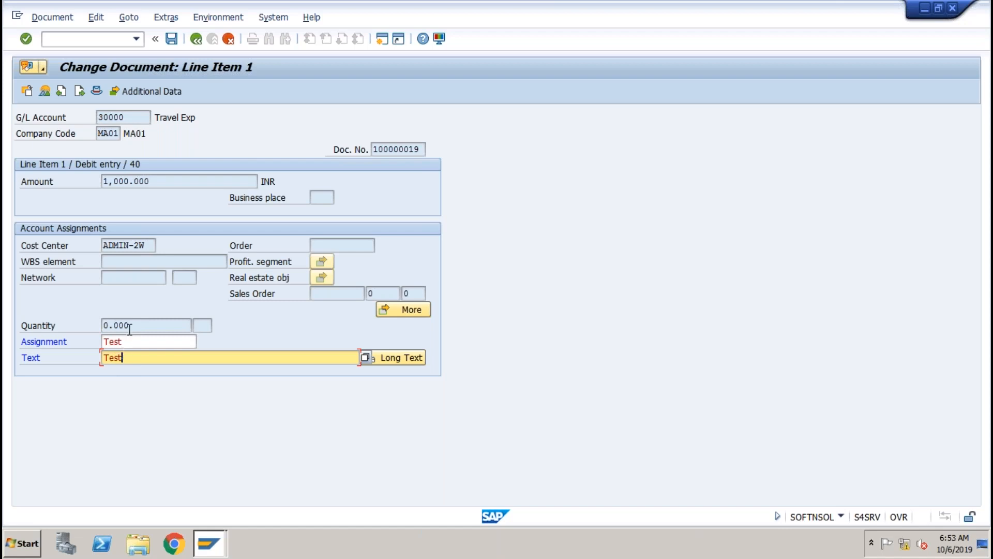
left_click(172, 39)
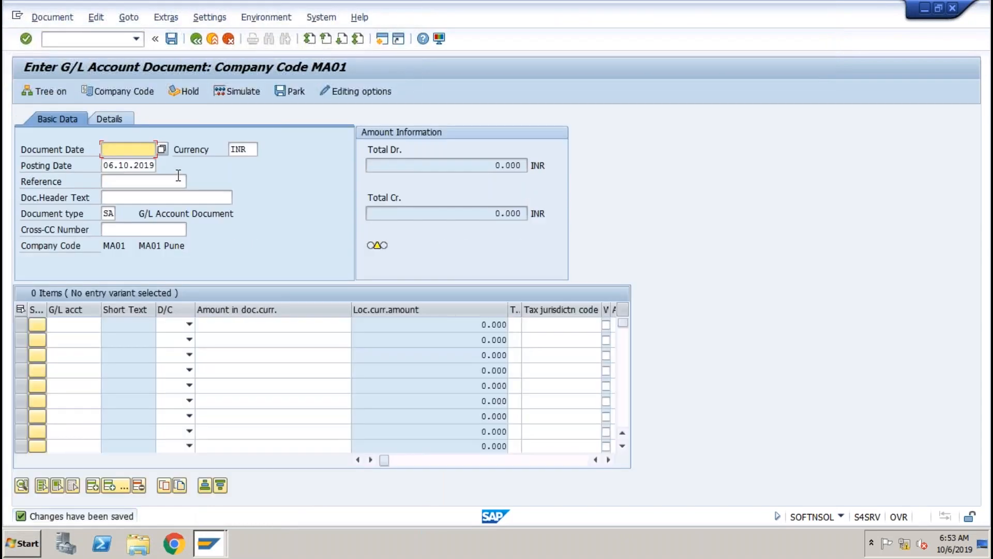
- Display the document again and review its header fields
left_click(32, 17)
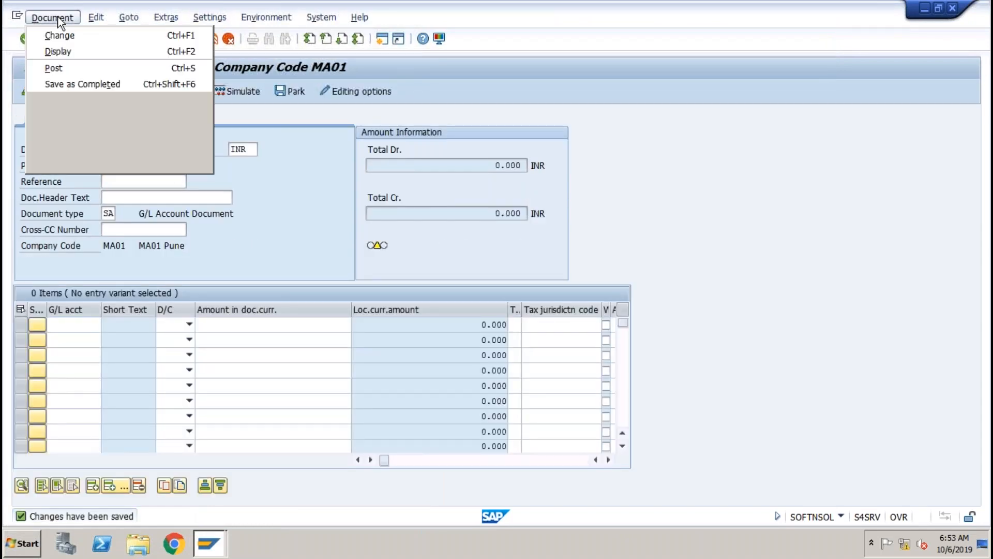
left_click(61, 52)
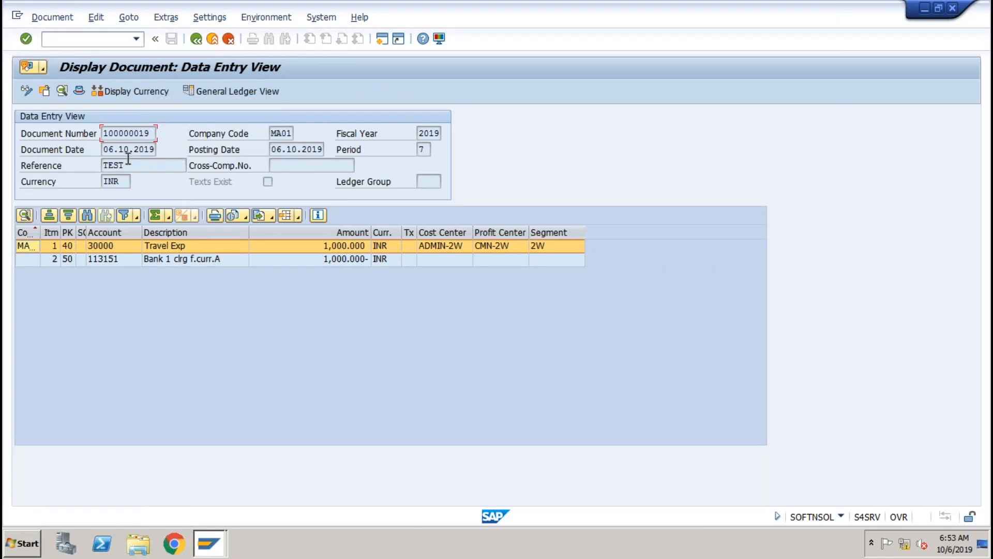
left_click(81, 90)
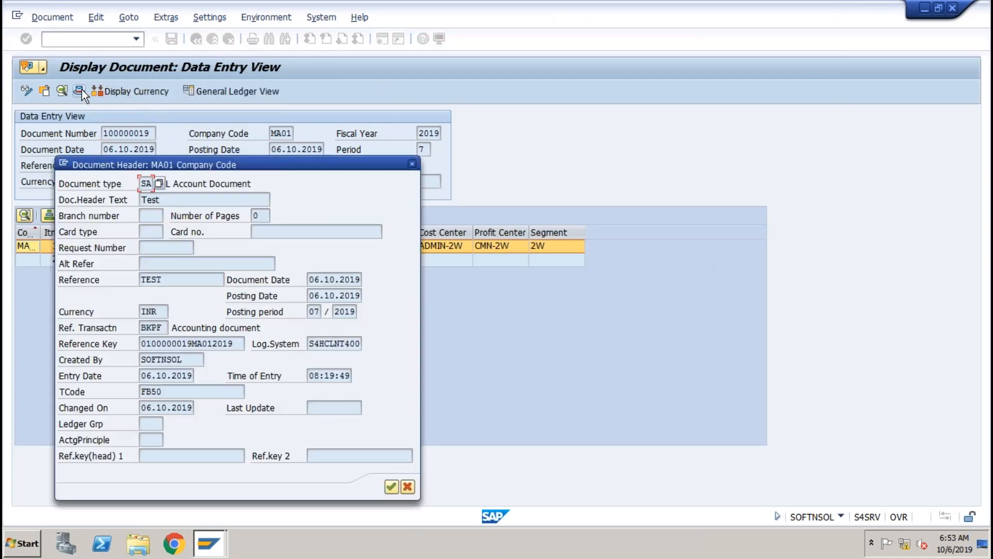
left_click(168, 201)
left_click(414, 165)
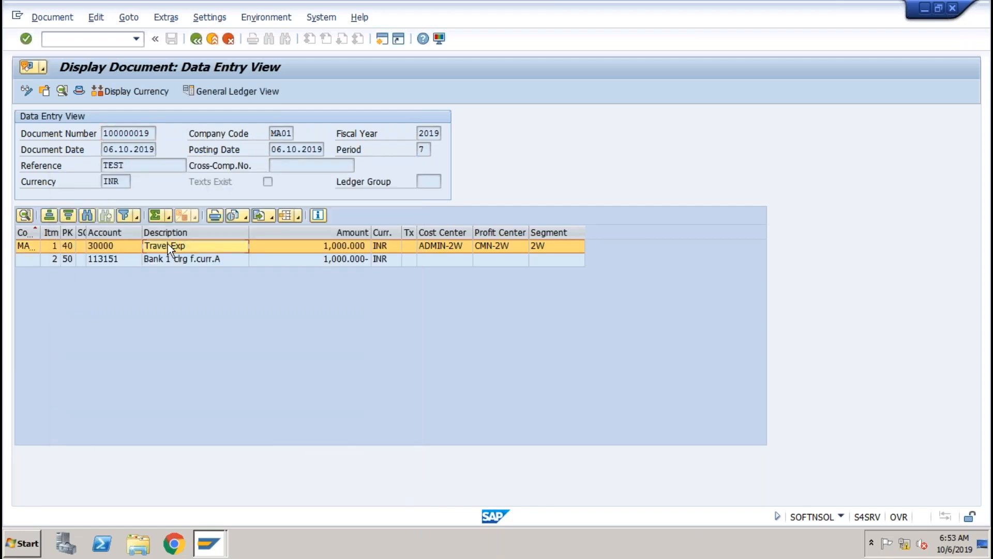
- Review line item 1's details and the document's line item list
double_click(168, 244)
left_click(137, 358)
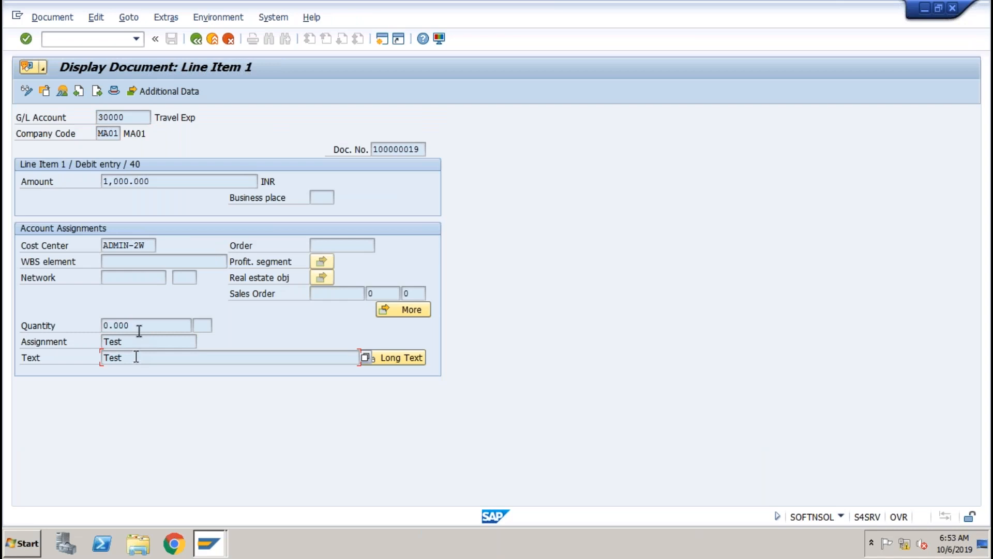
left_click(202, 42)
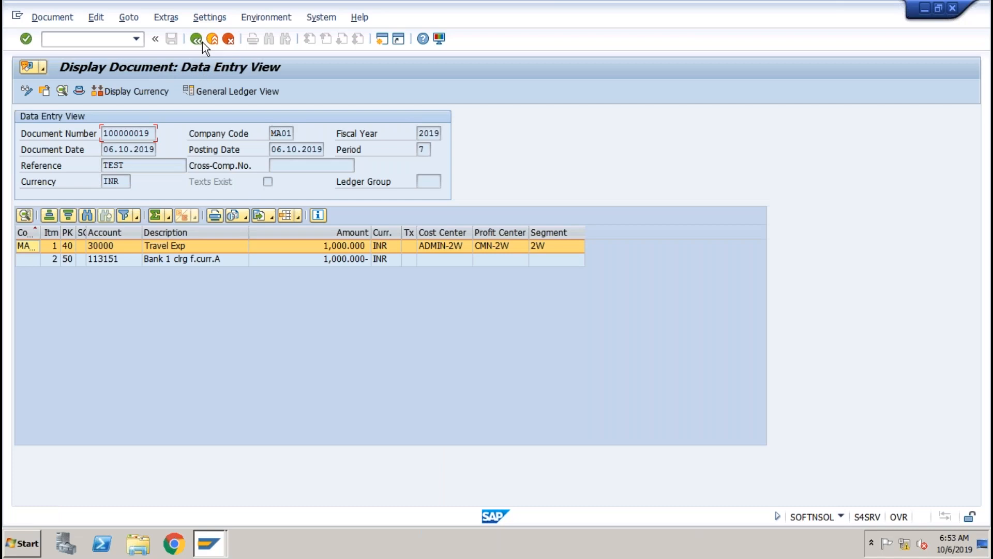
left_click(455, 251)
left_click(117, 247)
left_click(321, 258)
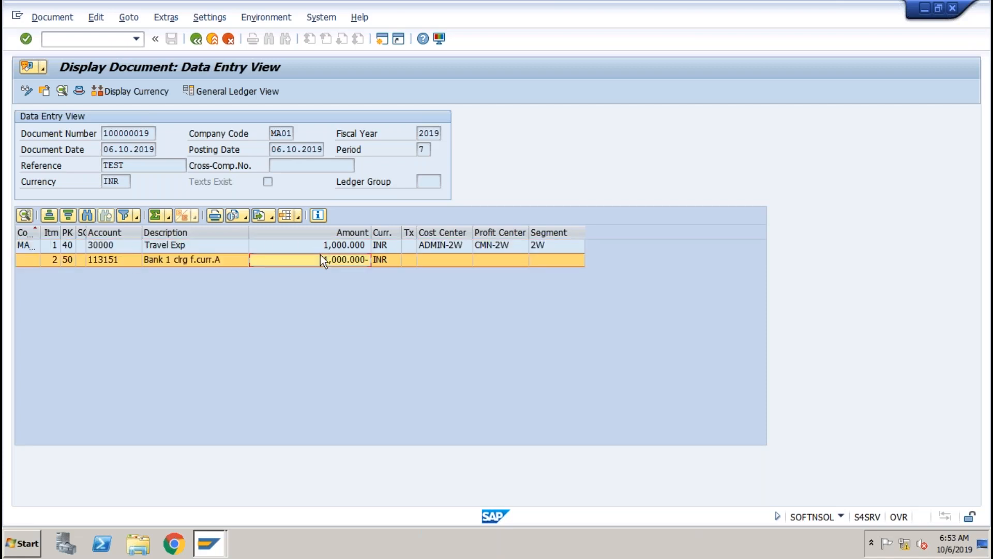
left_click(301, 149)
left_click(427, 148)
- Switch to change mode and examine which document header fields can be edited
left_click(30, 89)
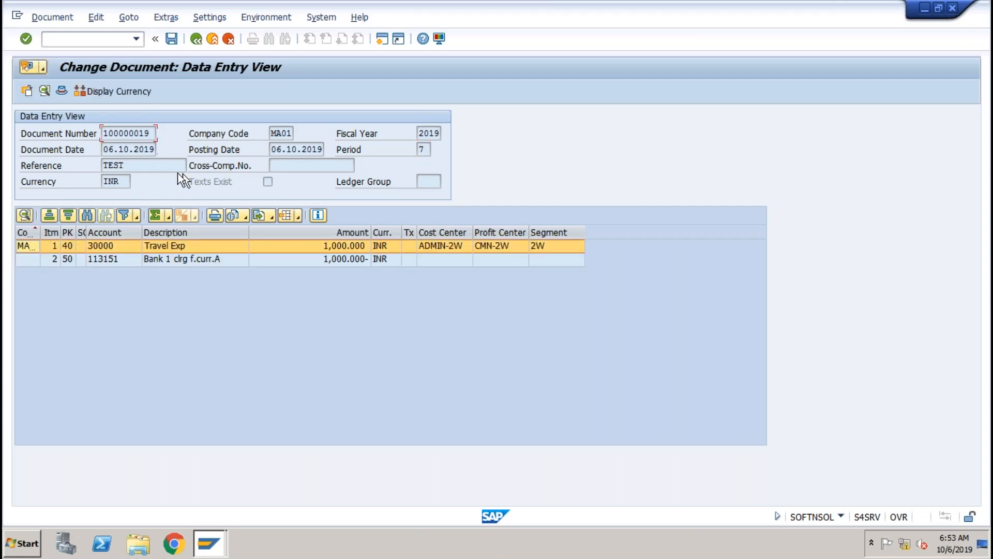
left_click(61, 92)
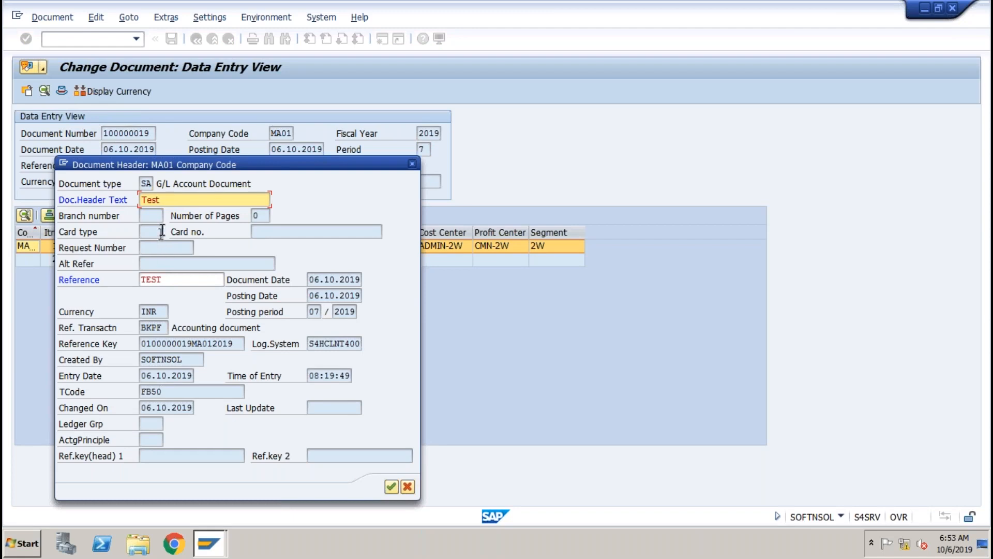
left_click(326, 281)
left_click(323, 296)
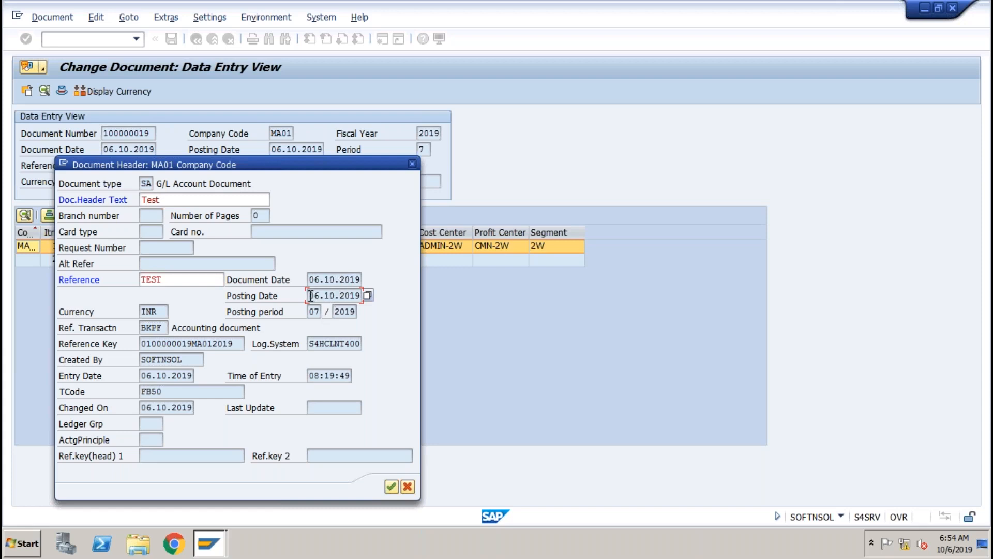
left_click_drag(311, 296, 340, 296)
left_click(363, 296)
left_click_drag(310, 280, 360, 279)
left_click(159, 312)
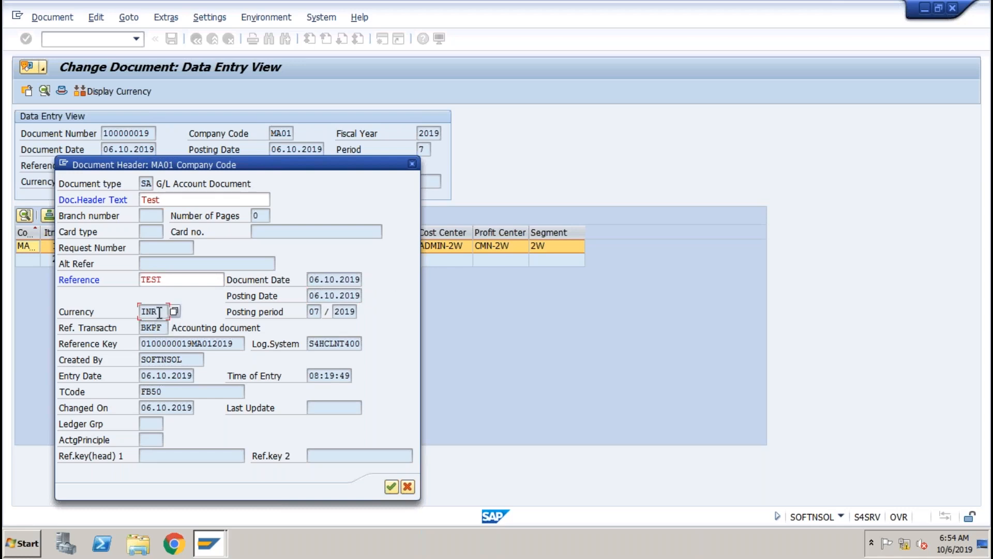
left_click_drag(192, 359, 129, 352)
left_click(174, 198)
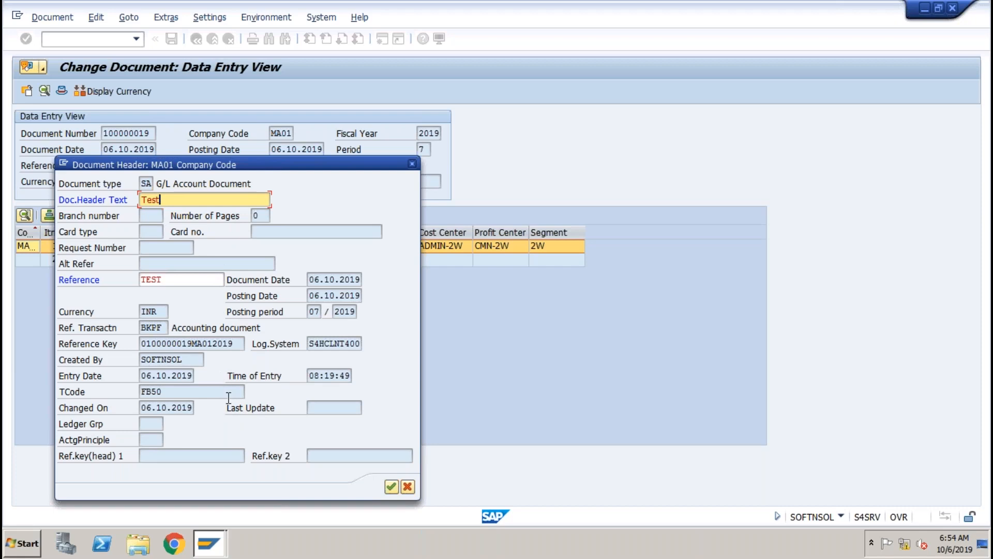
- Examine the document header fields and both line items in change mode to see which fields are editable
left_click(413, 164)
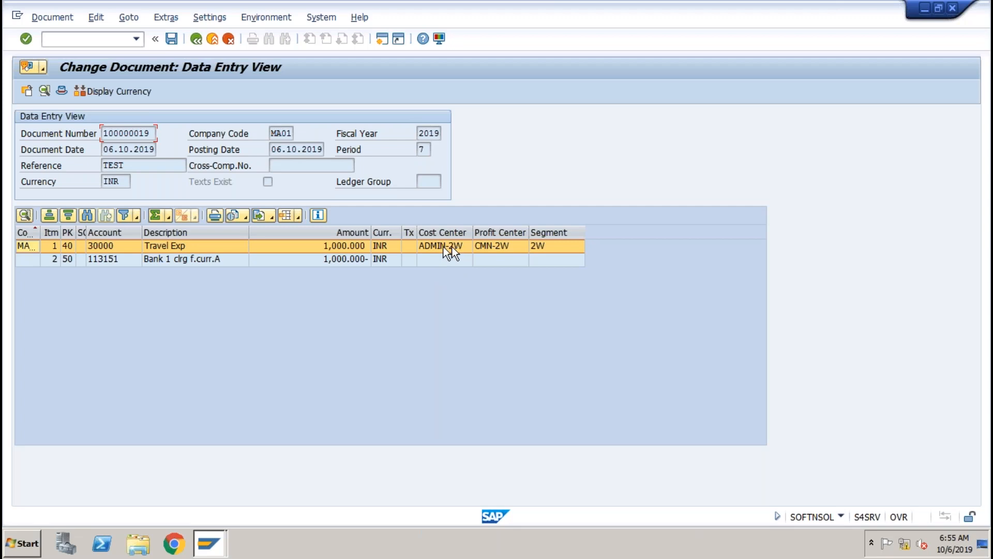
left_click(341, 246)
left_click(136, 246)
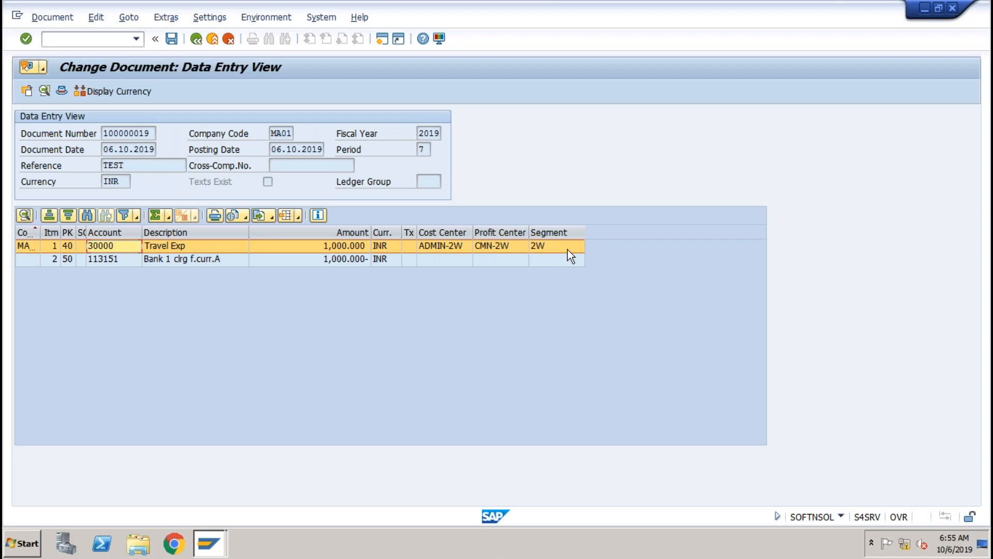
left_click(154, 169)
left_click_drag(127, 162, 94, 166)
left_click(61, 93)
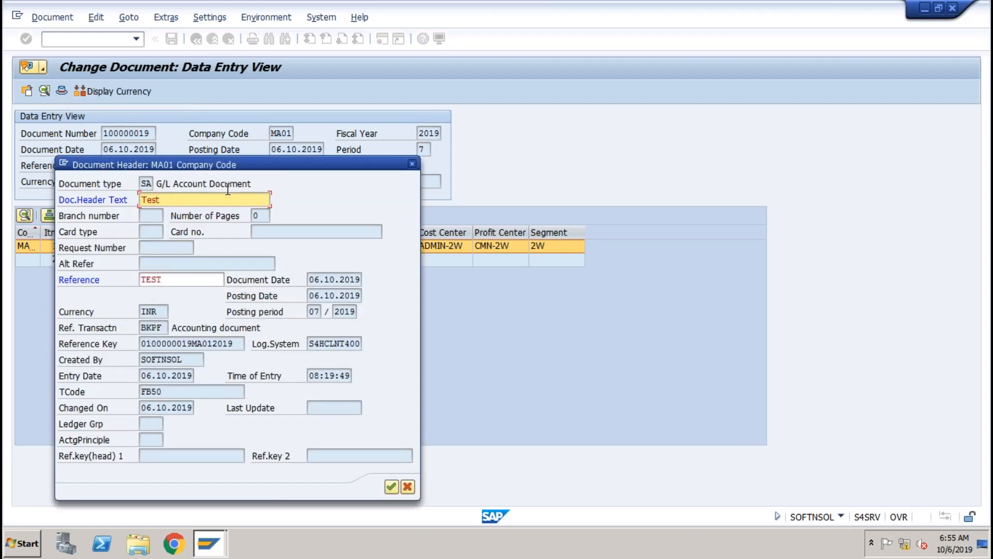
left_click(412, 164)
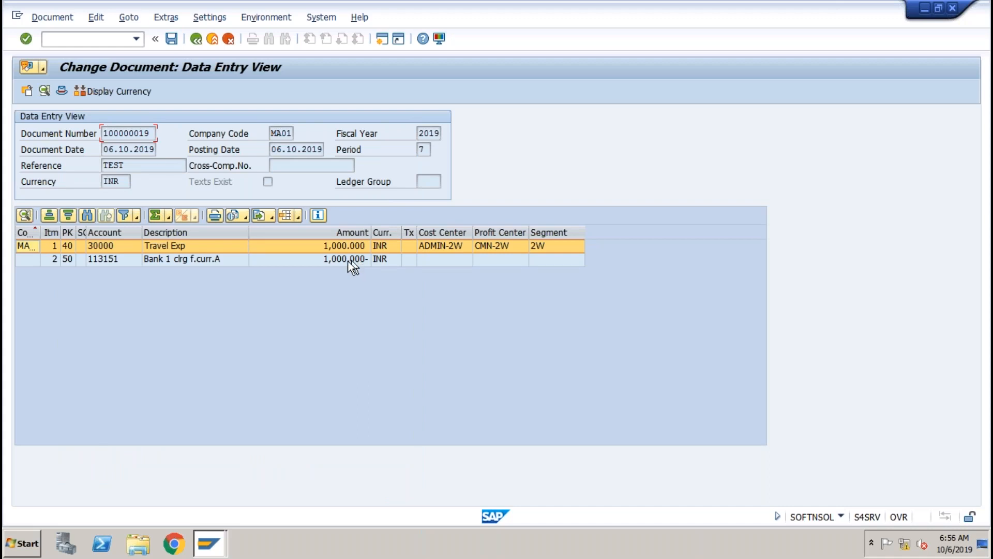
left_click(343, 262)
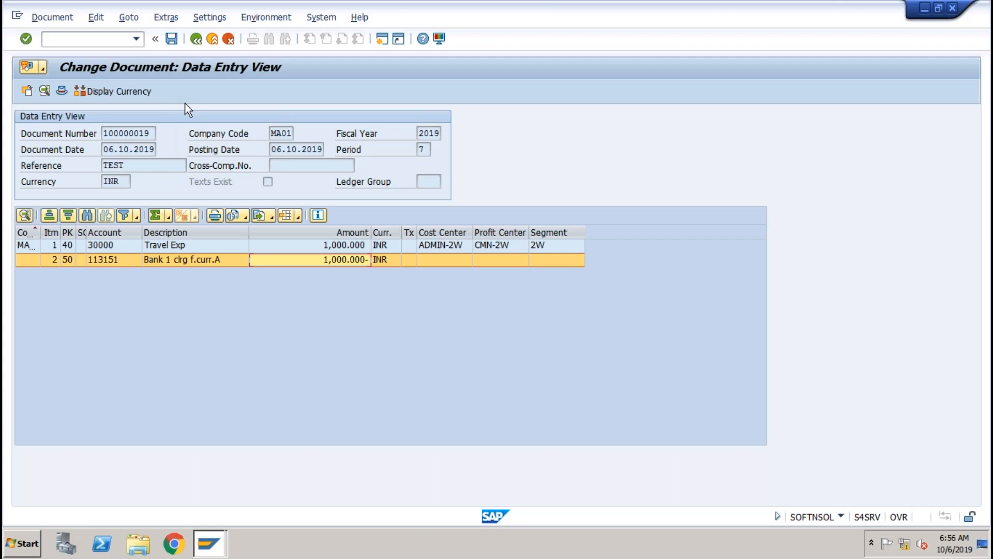
left_click(137, 164)
- Reopen document 100000019 in change mode and check whether the header's Reference field can be edited
left_click(196, 41)
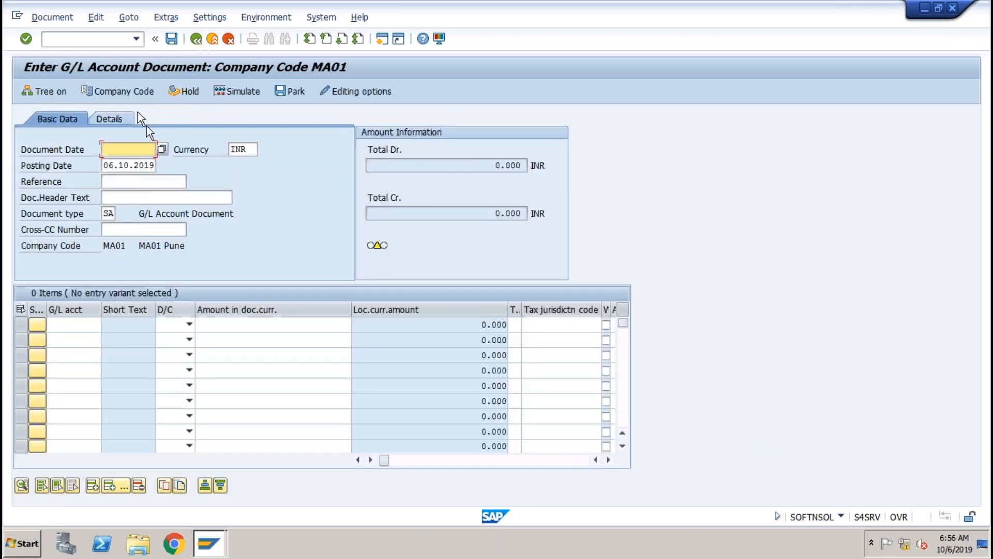
left_click(52, 17)
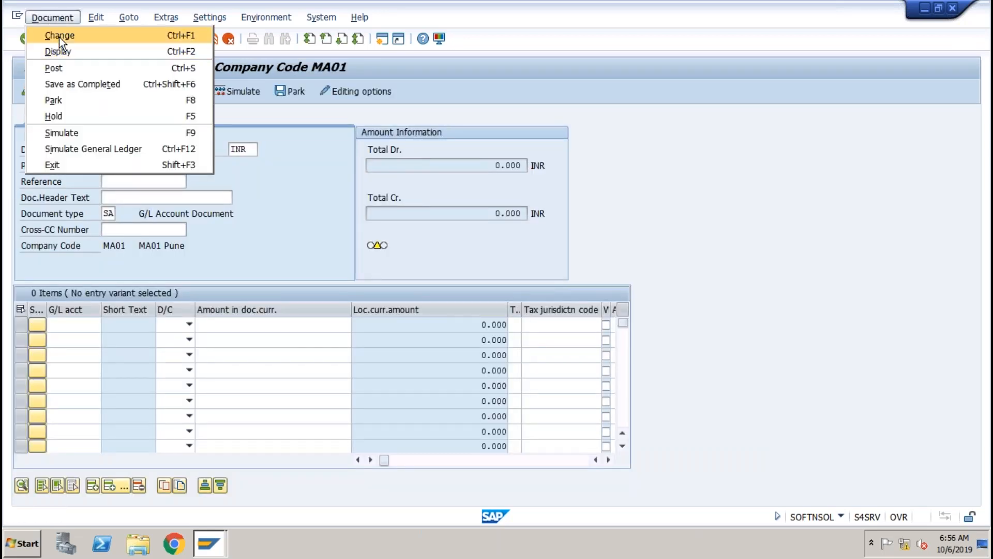
left_click(59, 36)
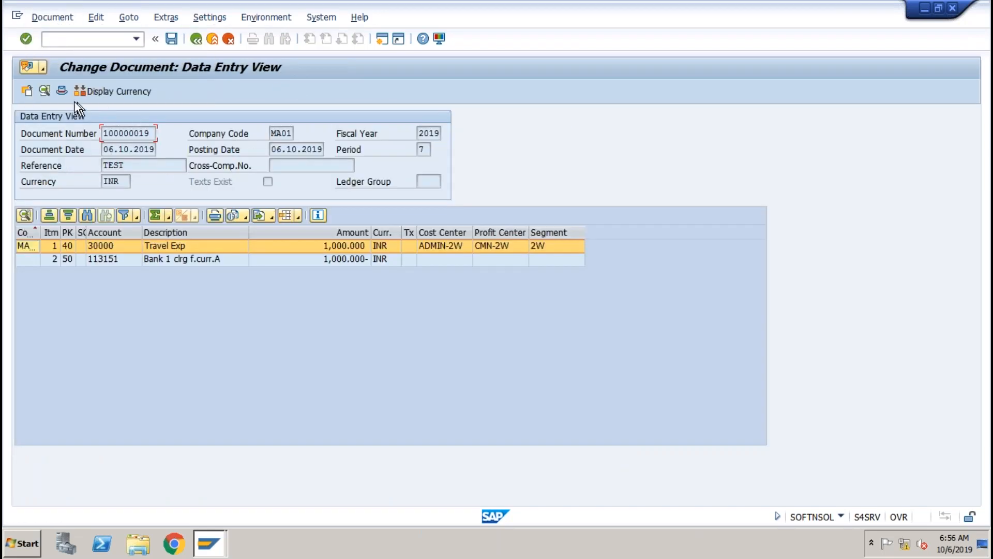
left_click(62, 92)
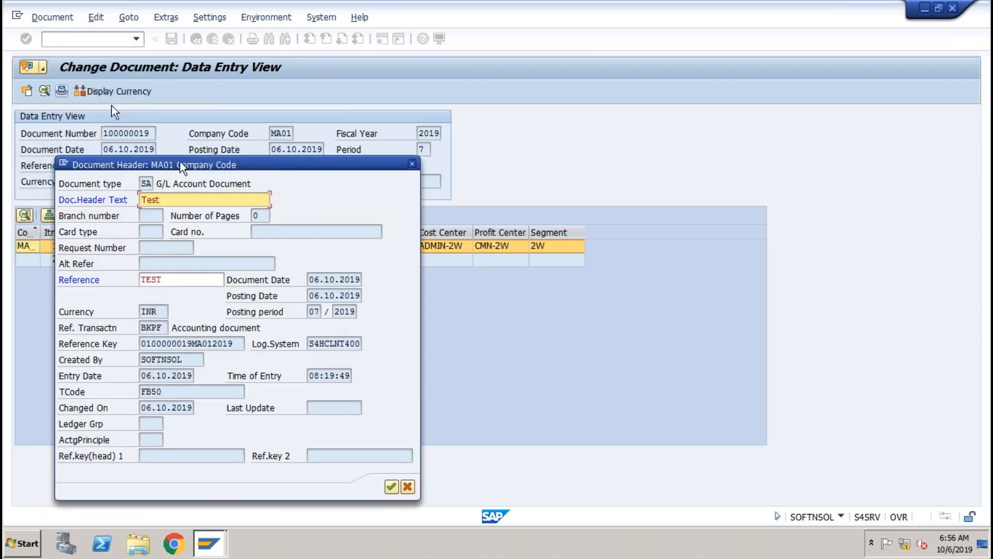
left_click(178, 279)
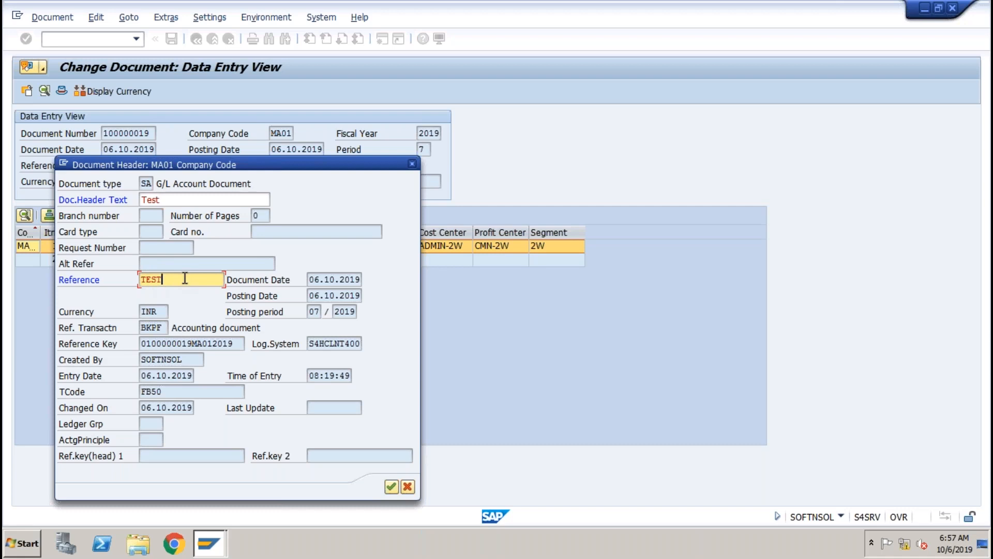
left_click(412, 164)
- Open a new session, start SPRO, and navigate the IMG to Financial Accounting Global Settings > Document > Rules for Changing Documents
left_click(381, 41)
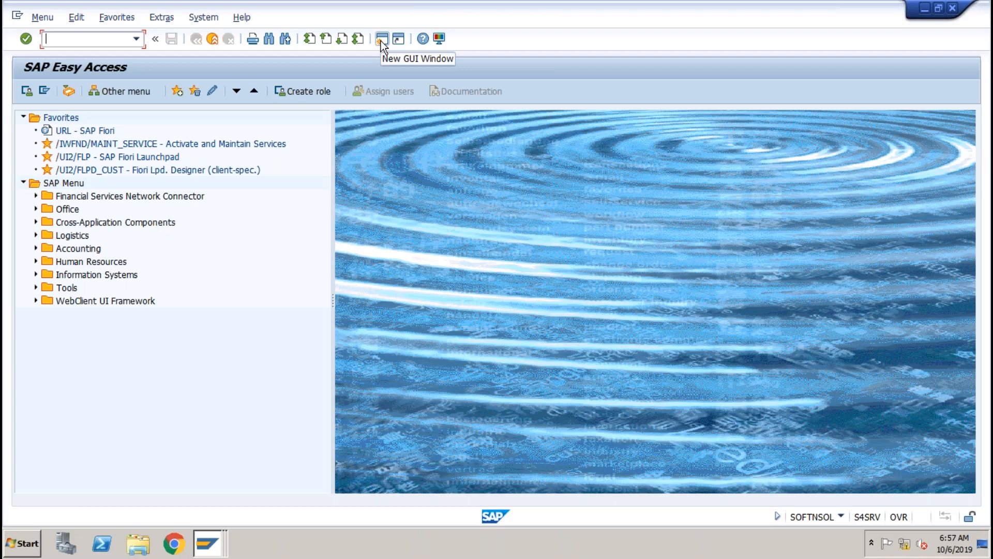
type("spro")
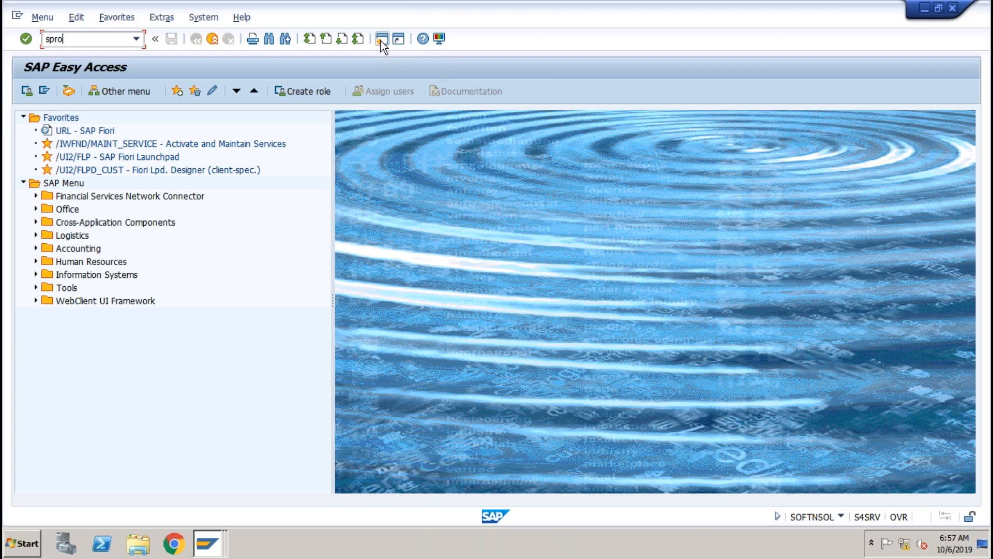
key("Return")
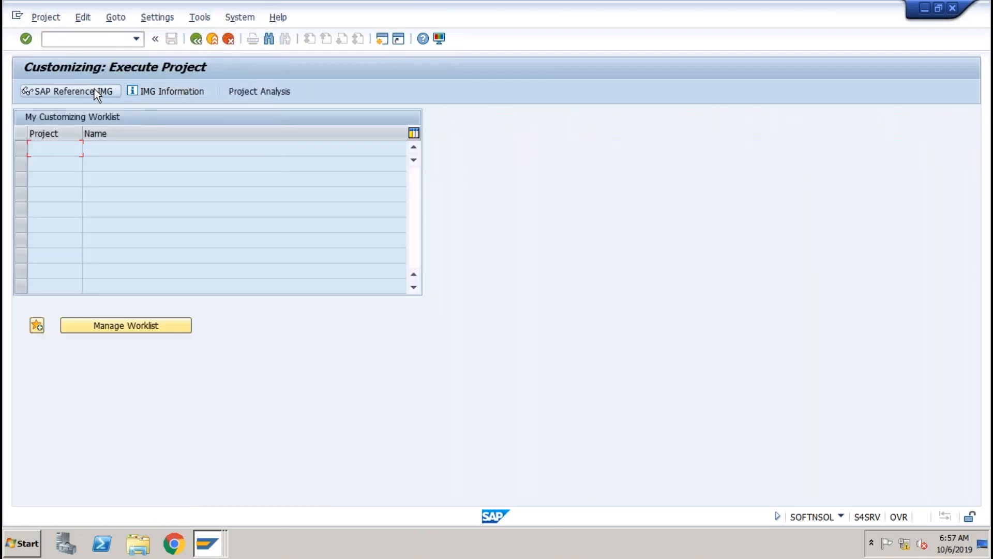
left_click(94, 90)
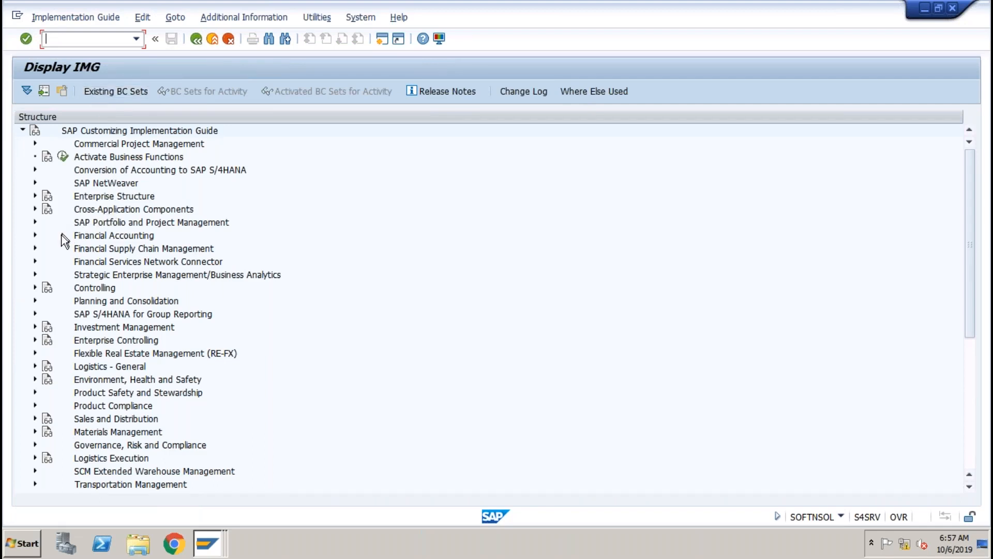
left_click(81, 238)
left_click(34, 236)
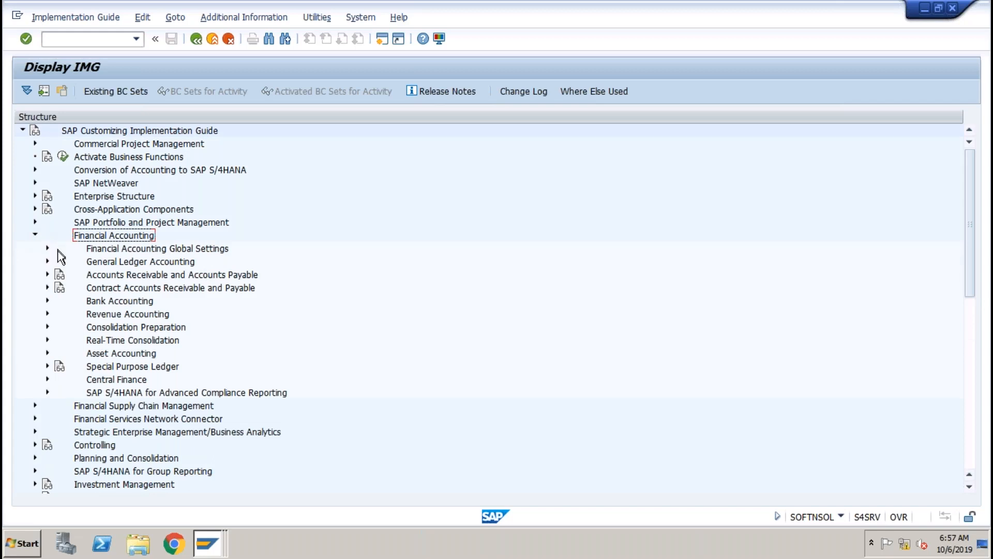
left_click(45, 248)
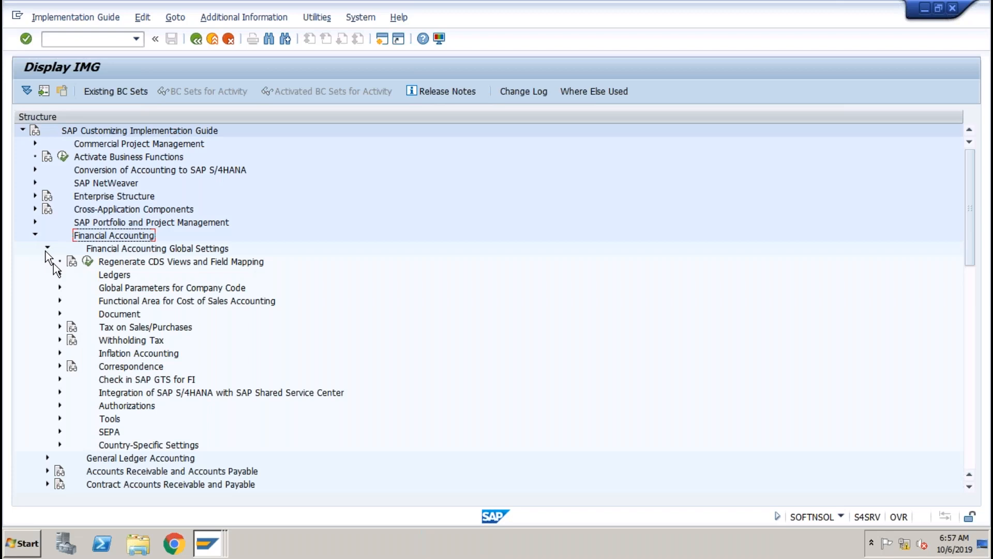
left_click(105, 315)
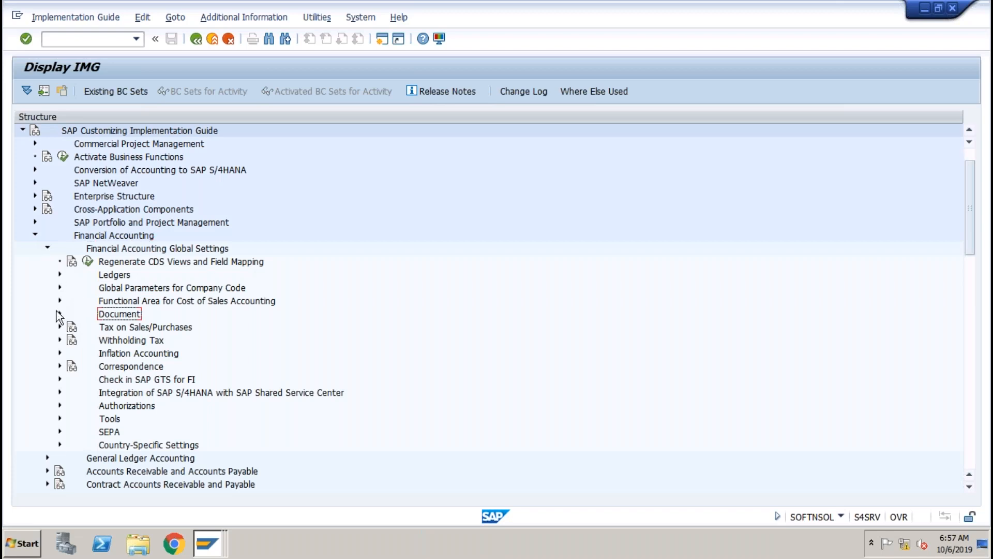
left_click(58, 315)
left_click(126, 344)
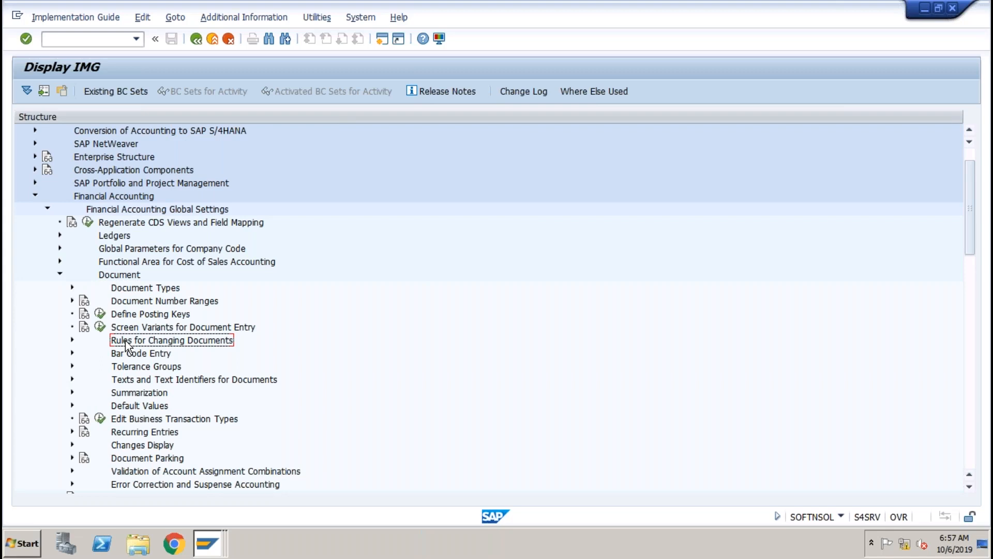
left_click(71, 340)
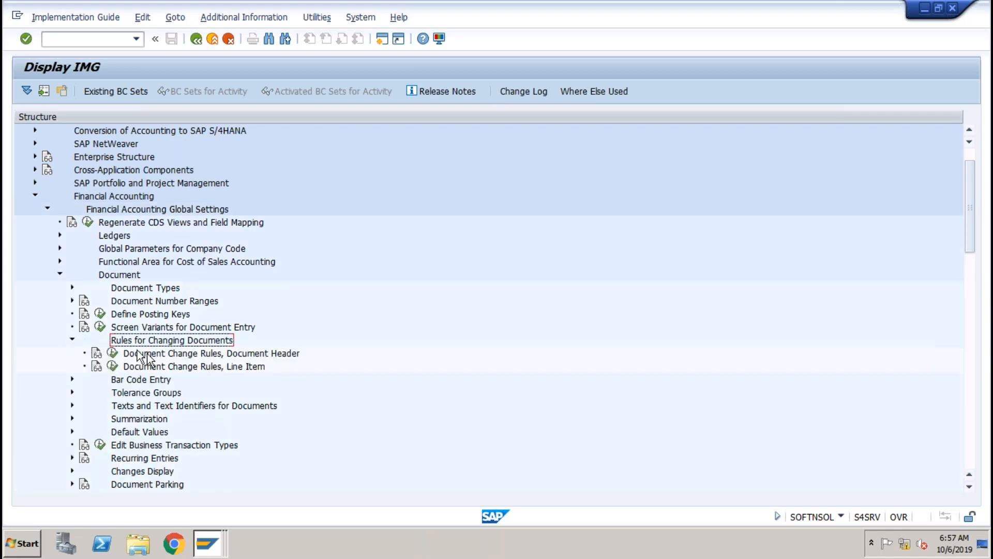
left_click(179, 356)
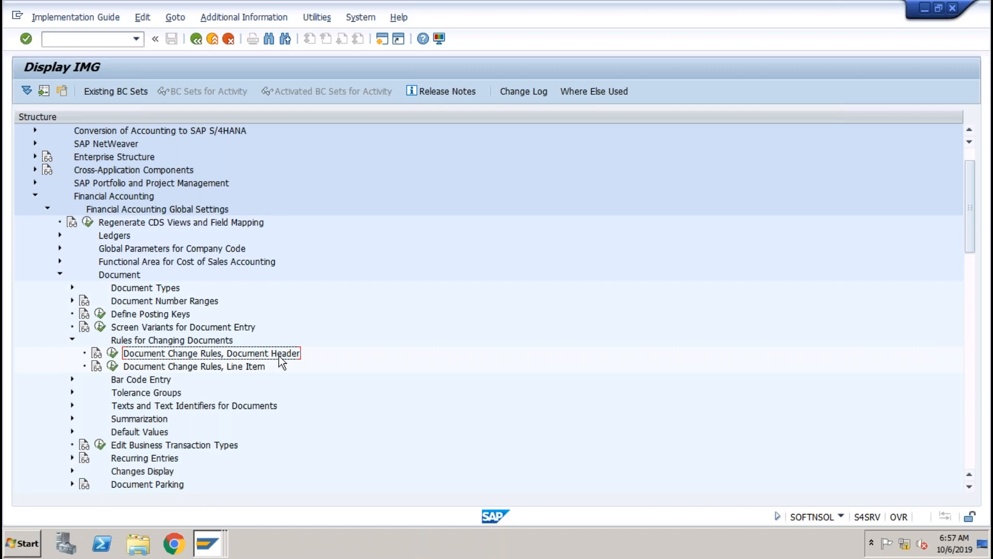
left_click(218, 369)
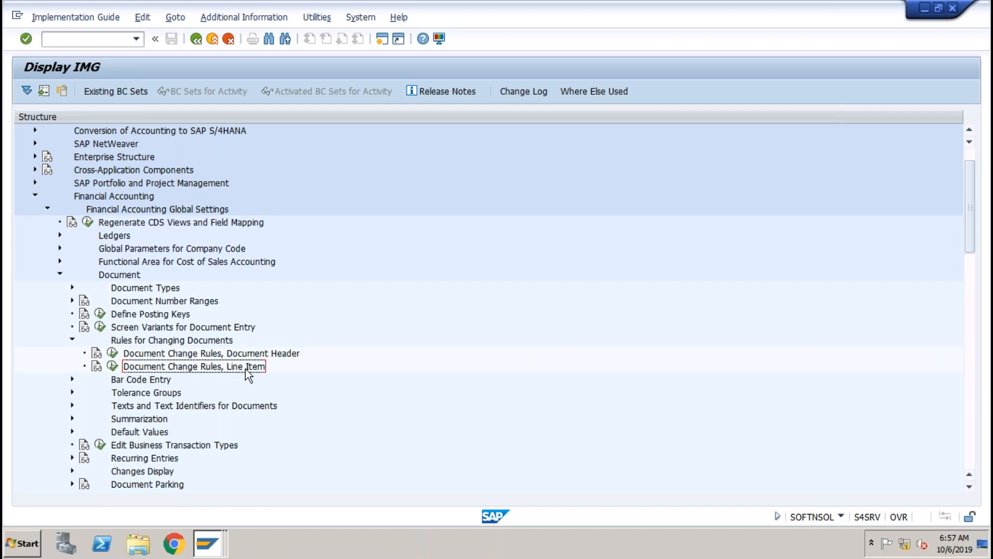
- Return to the changed document, recheck the header Reference field, and open line item 1's details
left_click(206, 542)
left_click(213, 490)
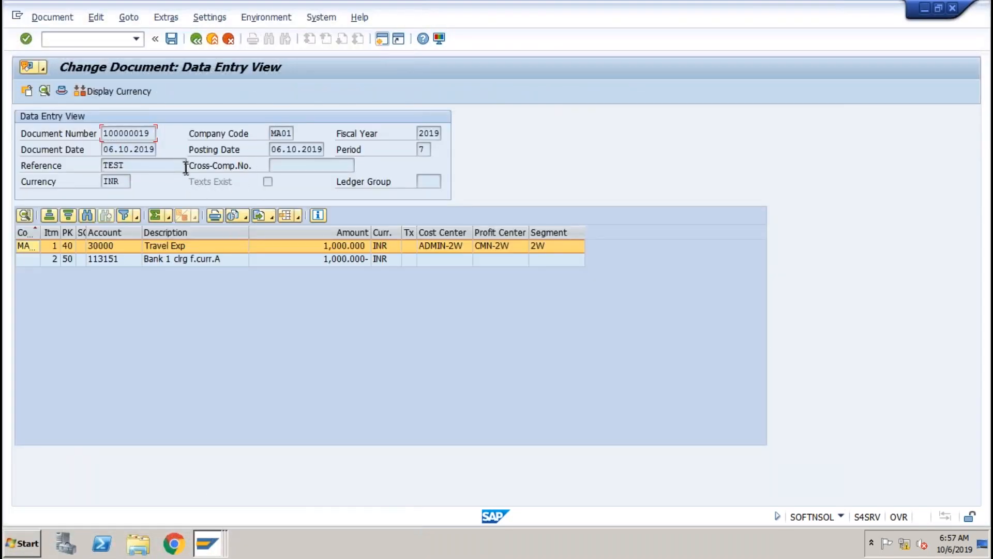
left_click(119, 136)
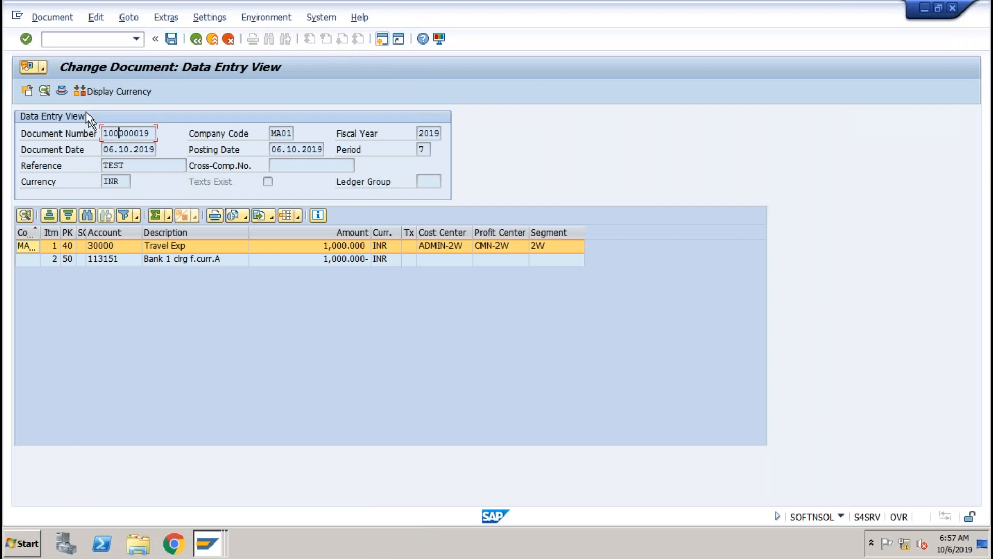
left_click(62, 92)
left_click(169, 280)
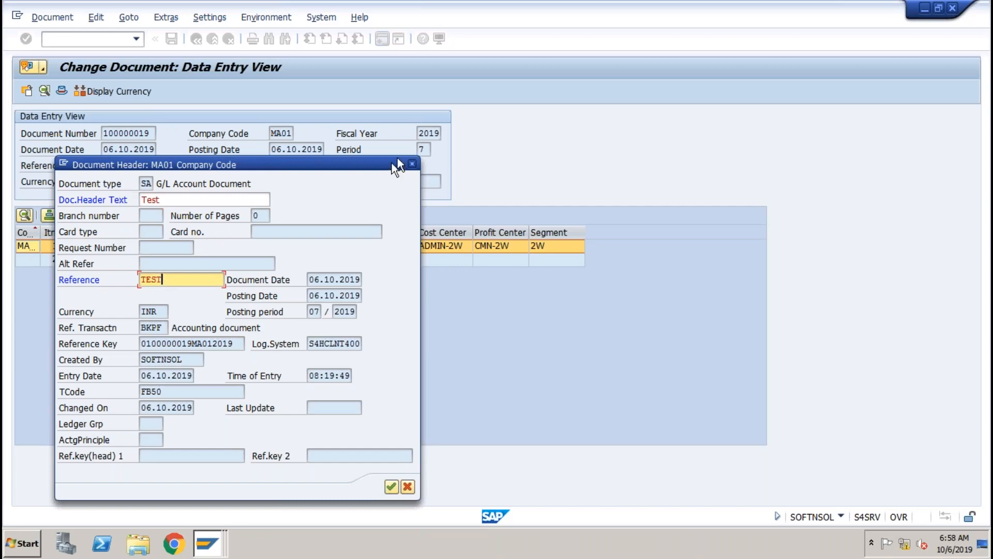
left_click(412, 164)
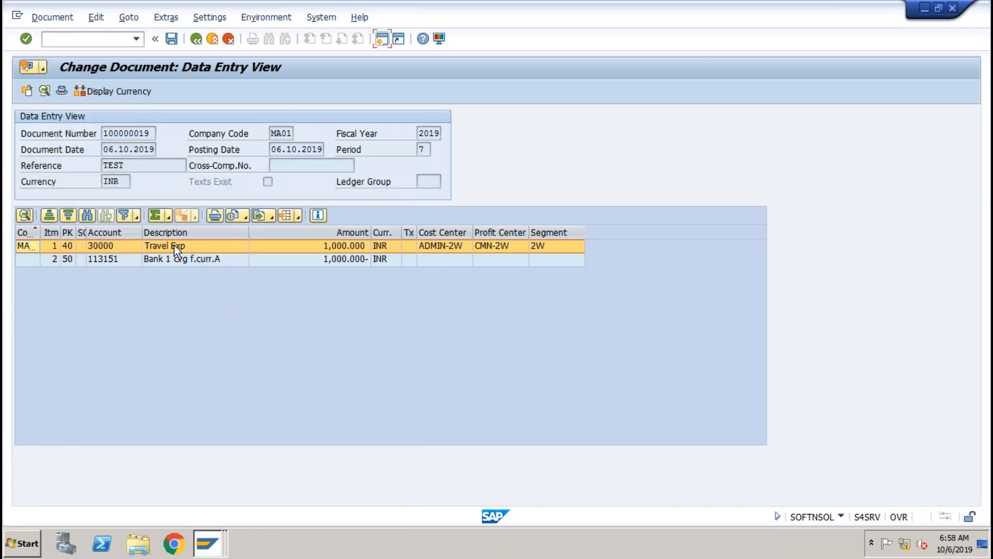
left_click(136, 166)
double_click(161, 249)
left_click(140, 340)
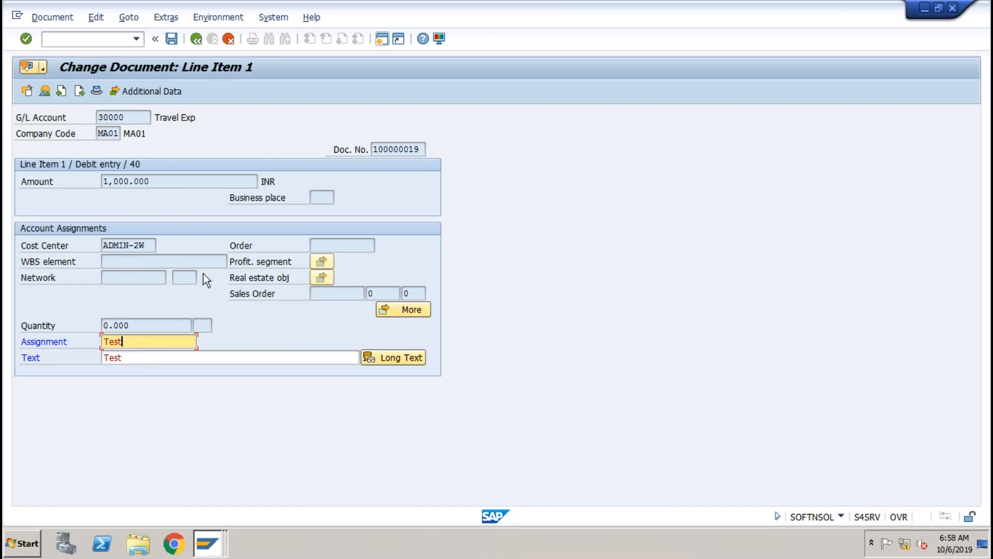
- Open Document Change Rules, Document Header in the IMG and review the existing field rules
left_click(210, 549)
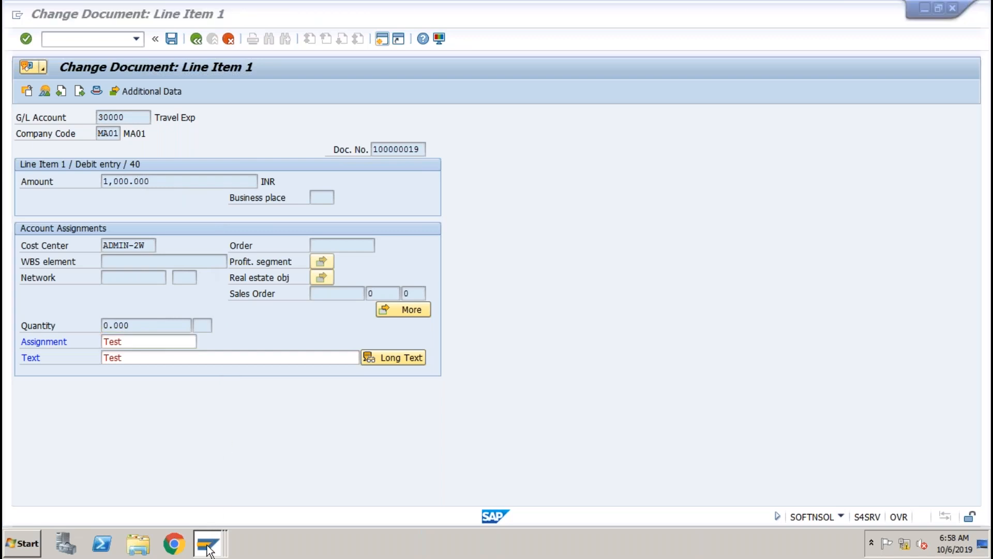
left_click(206, 511)
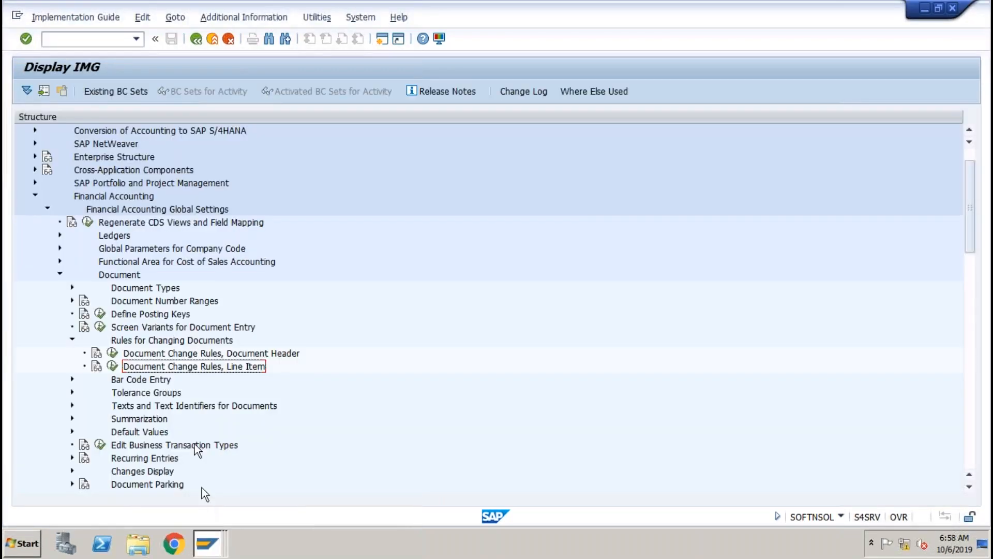
left_click(112, 353)
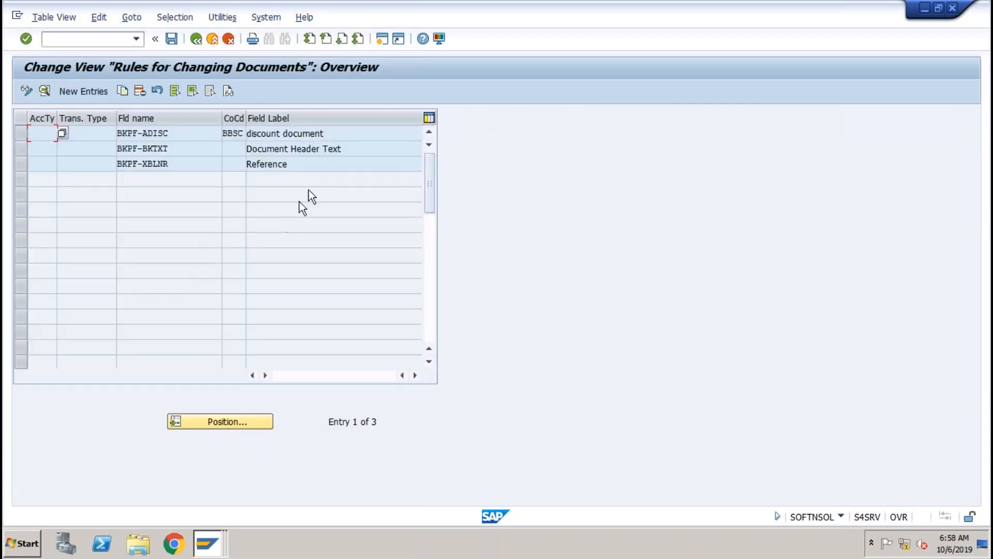
left_click(319, 165)
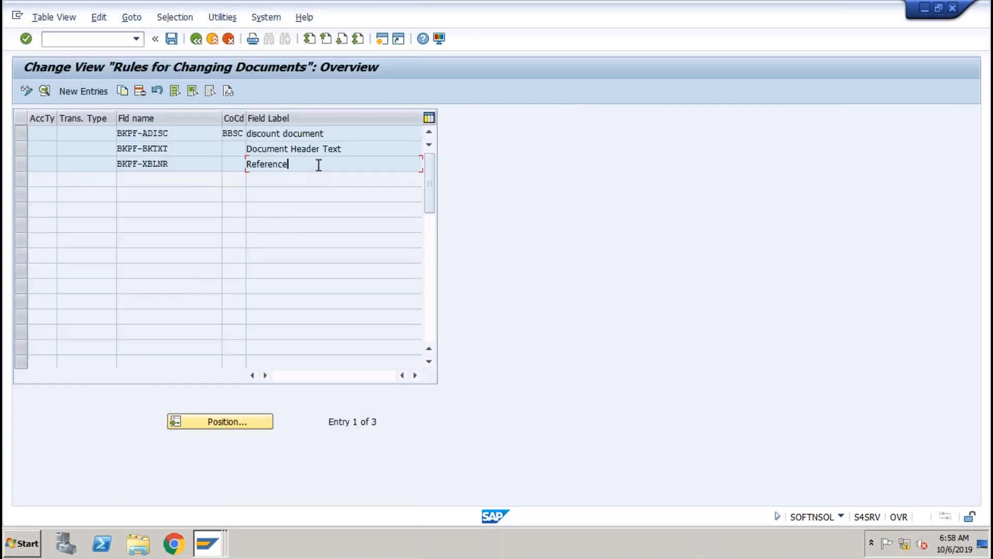
left_click(351, 151)
left_click(339, 166)
left_click(356, 148)
left_click(318, 162)
- Switch back to the document, return to the data entry view, and compare its header fields
left_click(206, 544)
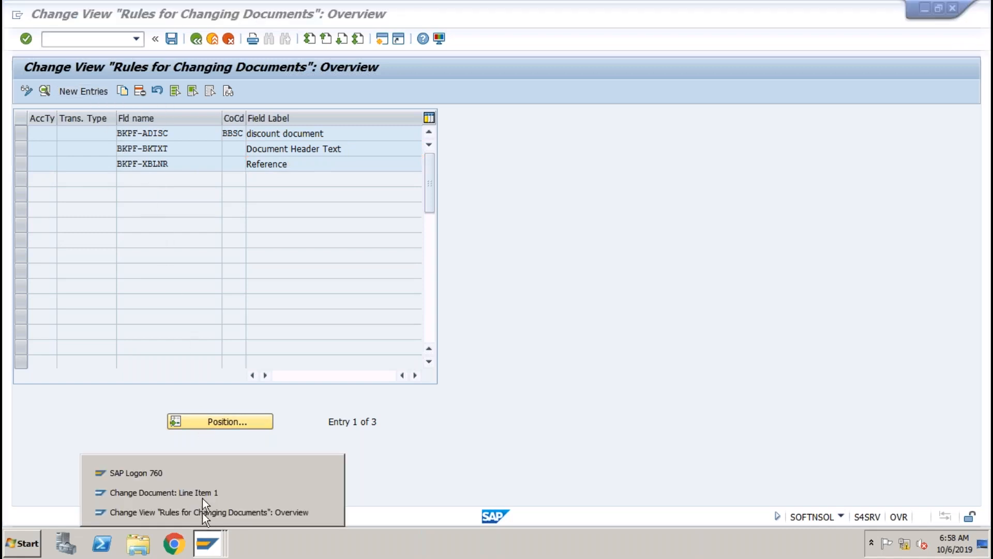
left_click(203, 490)
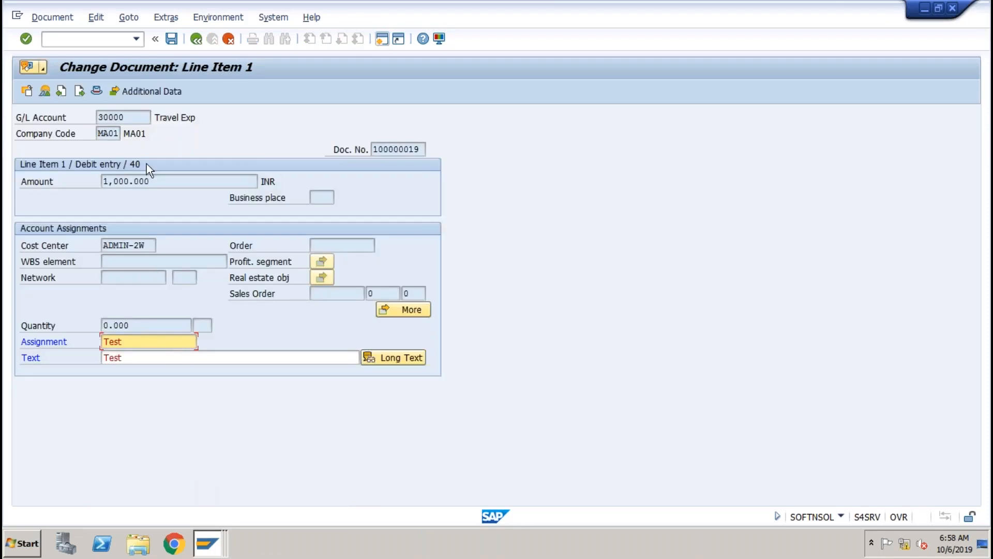
left_click(196, 39)
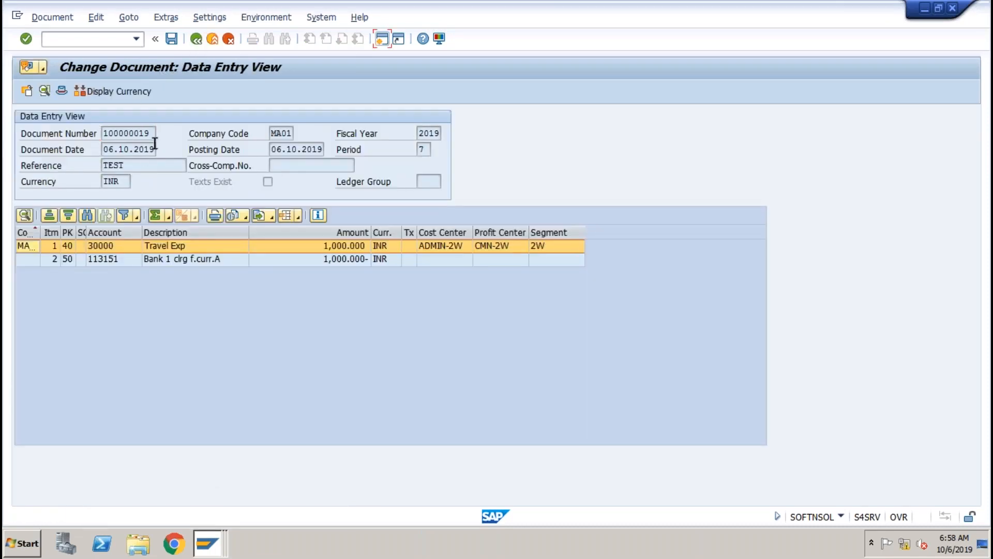
left_click_drag(271, 150, 334, 151)
left_click(334, 152)
- Switch to the document header change rules and start a new rule entry
left_click(207, 544)
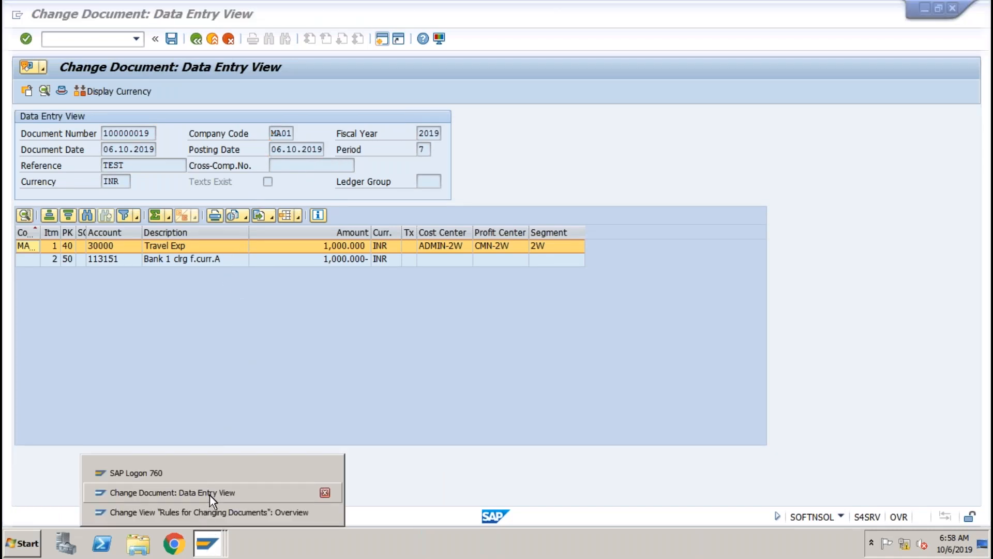
left_click(204, 512)
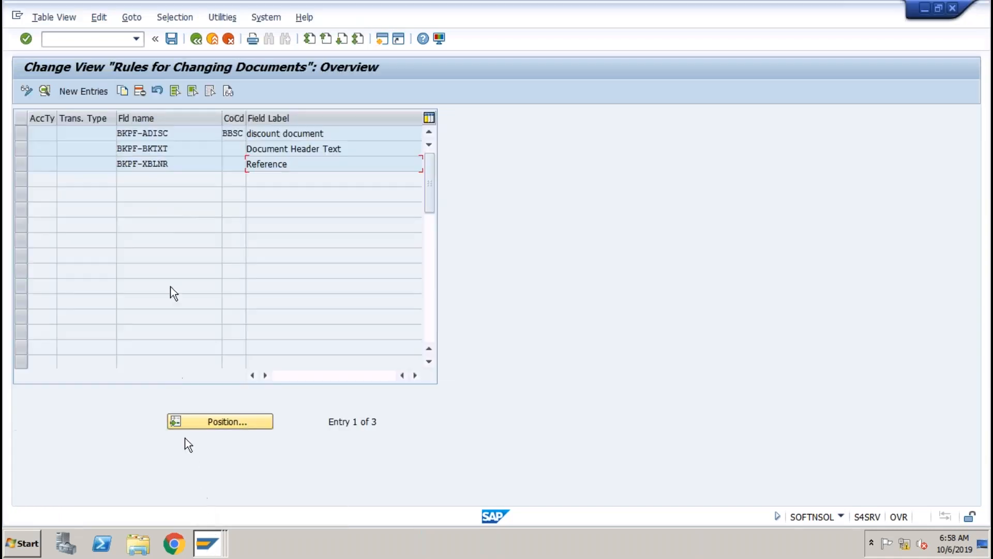
left_click(93, 92)
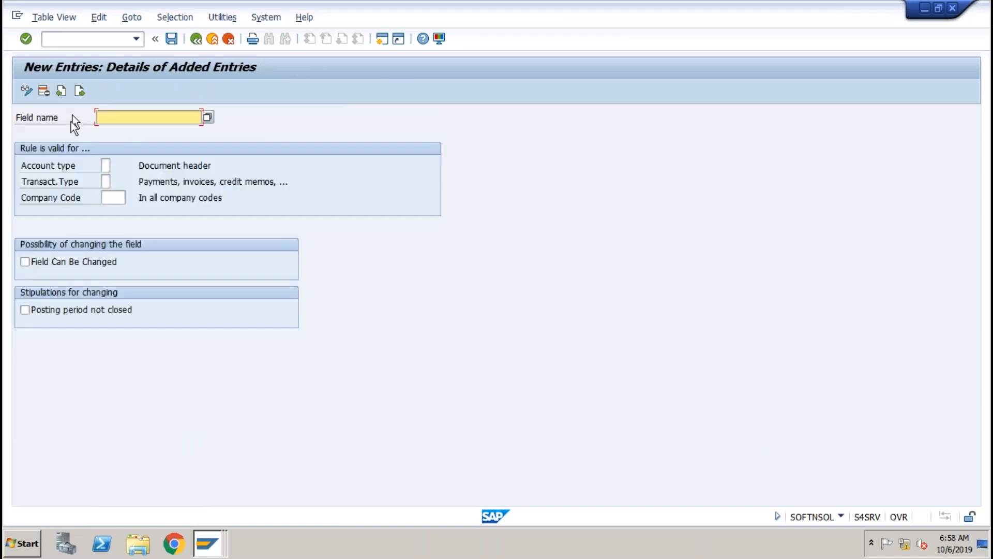
- Open the field list for the rule's field name and search it for posting date and account fields
left_click(208, 117)
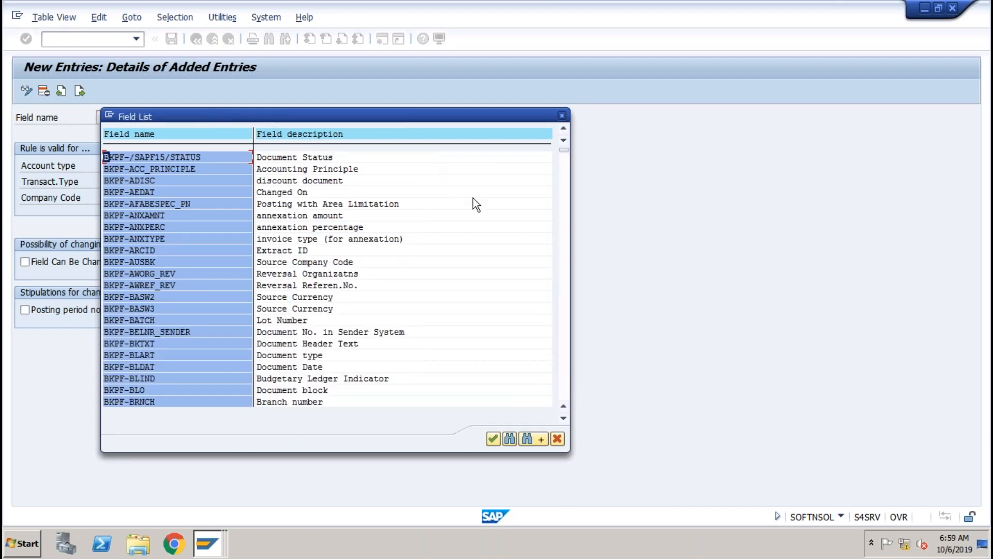
left_click(511, 438)
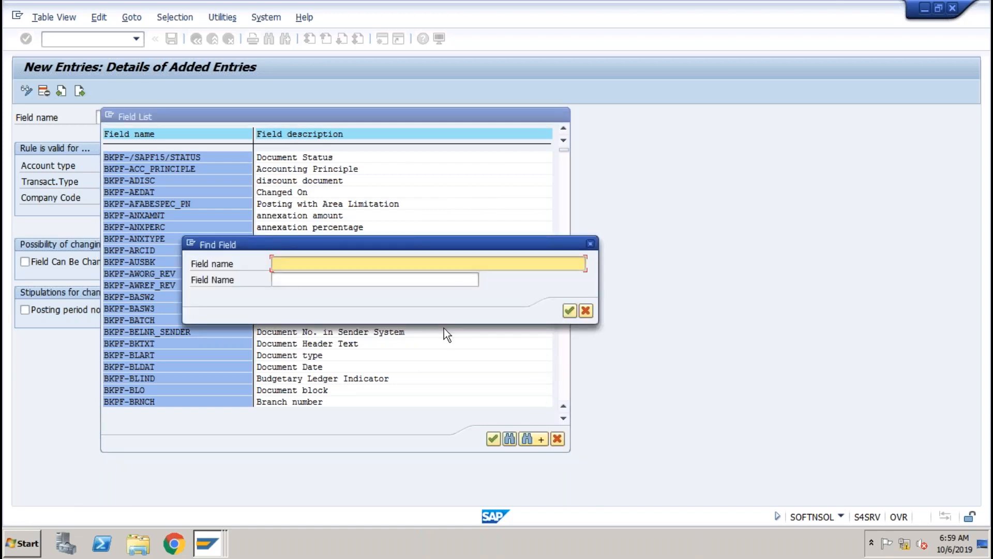
type("posting date")
key("Return")
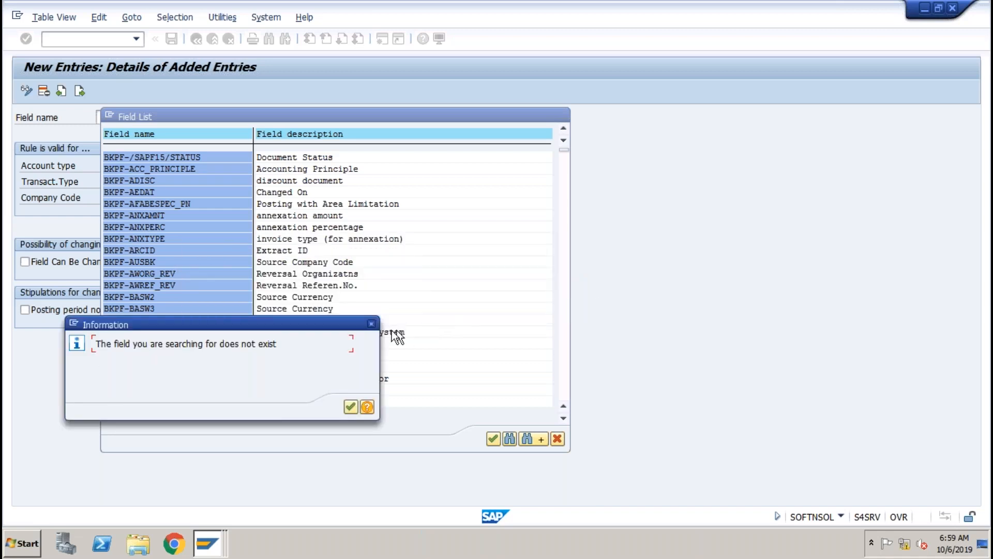
left_click(372, 324)
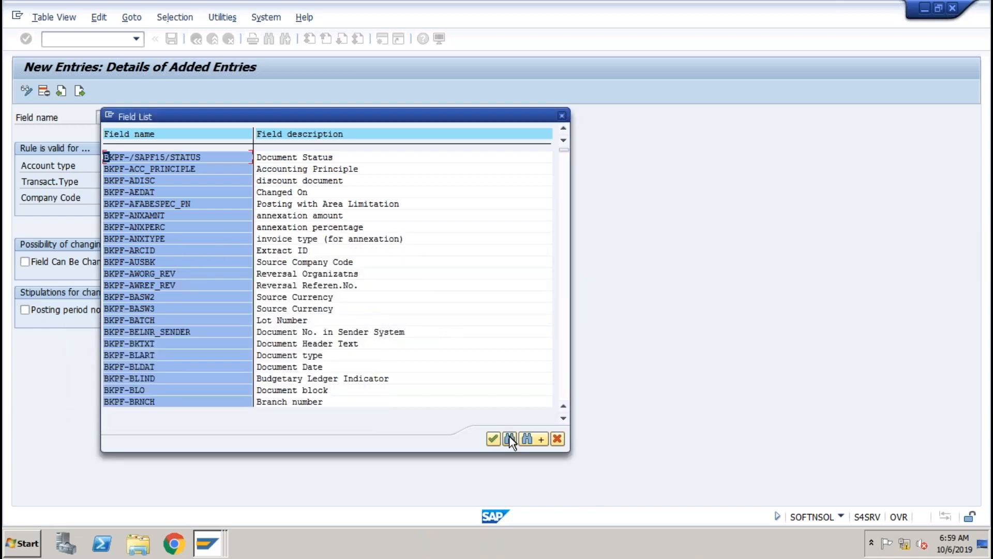
left_click(510, 439)
type("account")
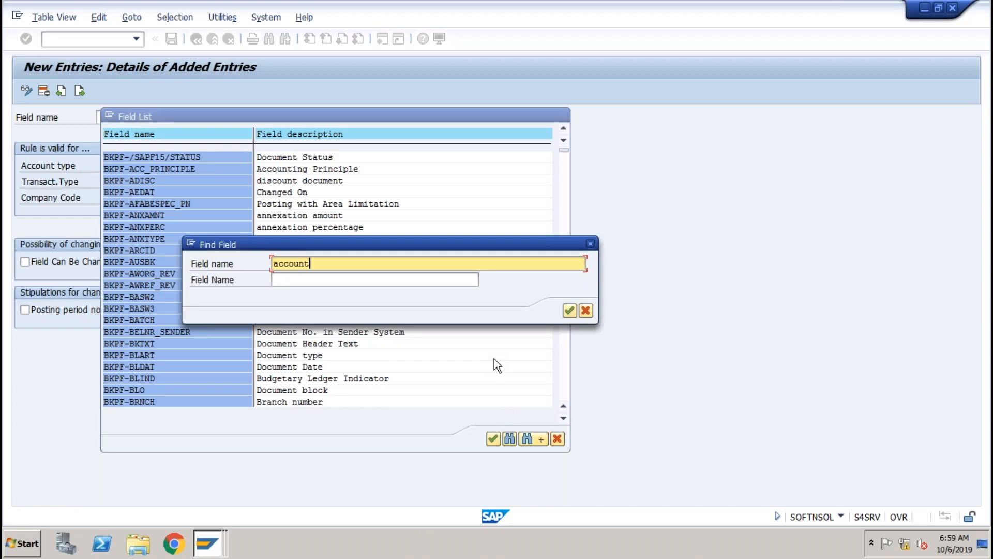
key("Return")
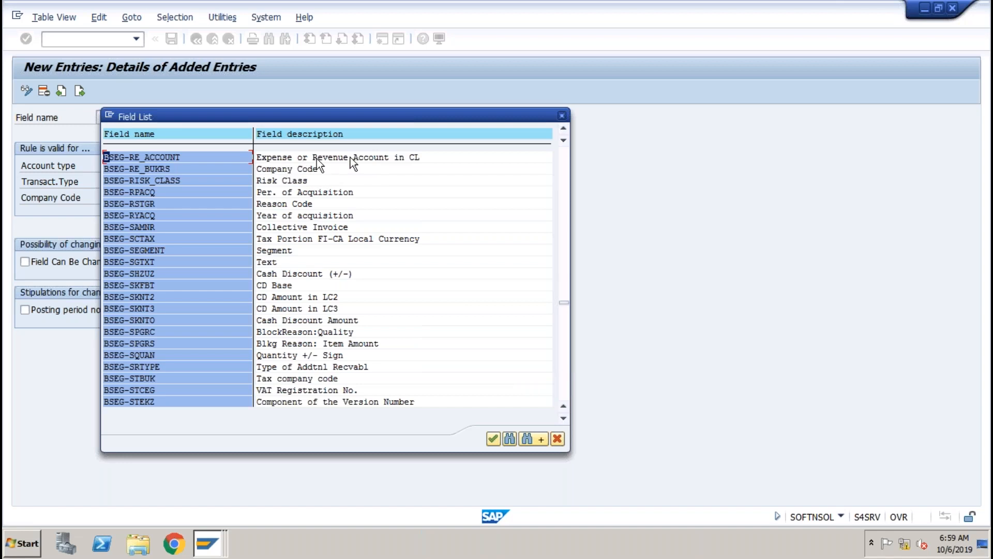
- Scroll through the field list and select BKPF-BLART (Document type) as the rule's field name
left_click(563, 343)
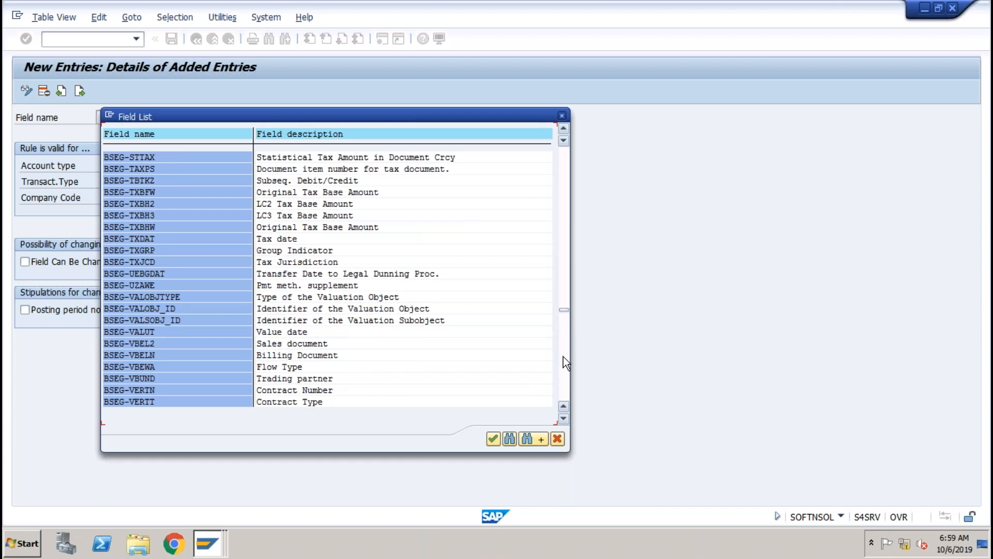
left_click(563, 357)
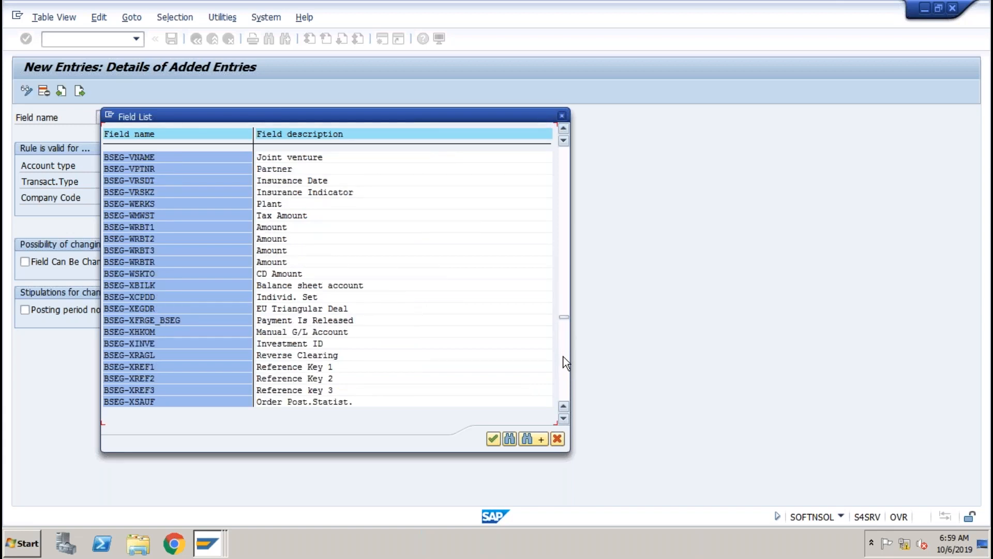
left_click(564, 357)
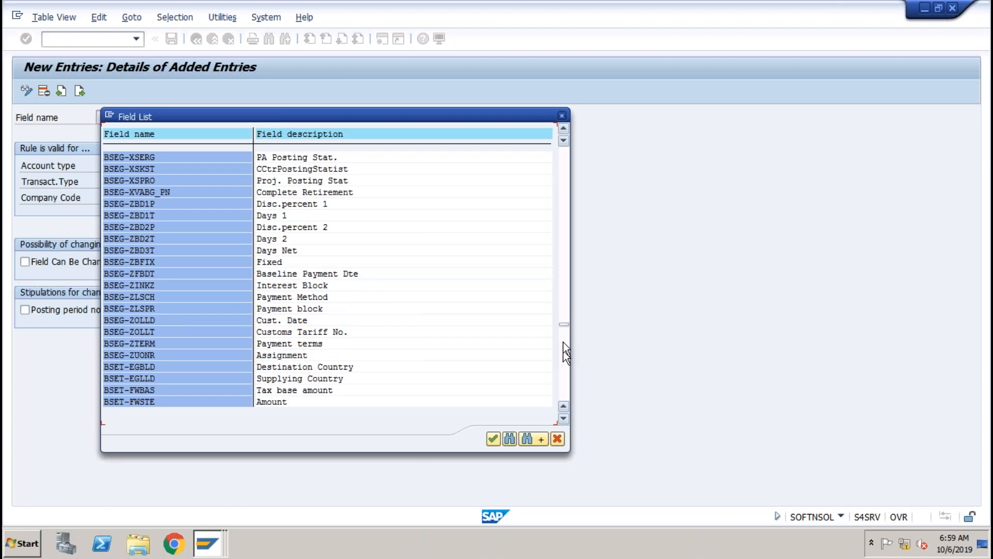
left_click(561, 143)
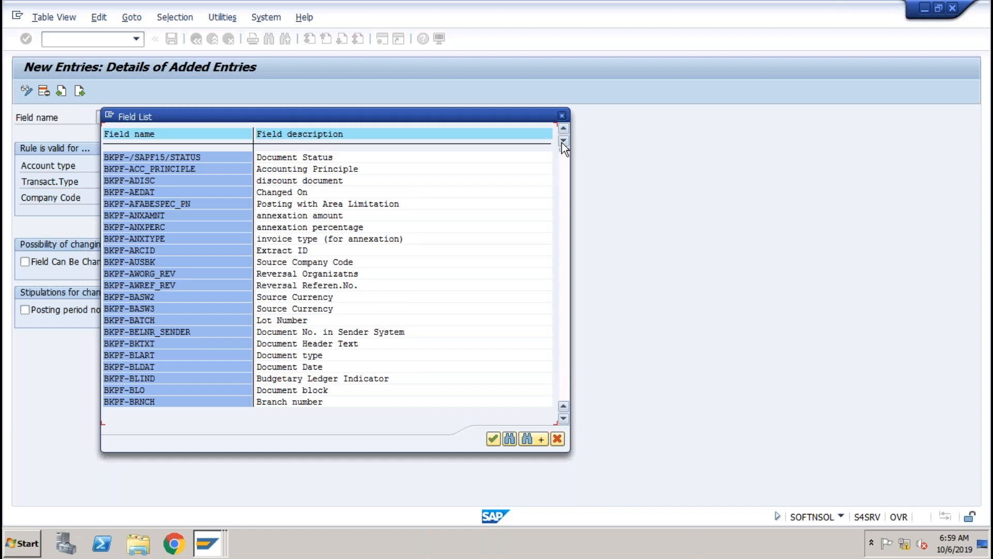
left_click(313, 357)
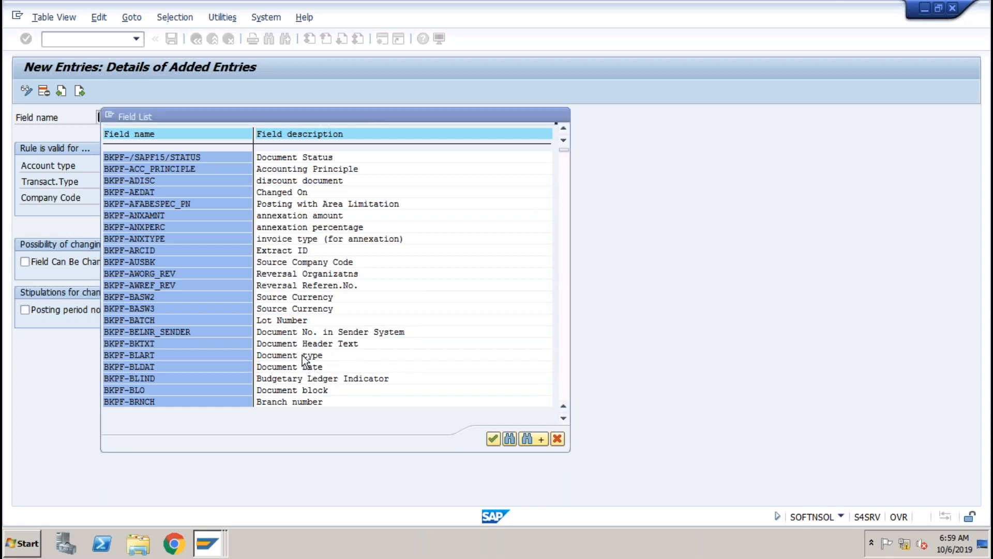
double_click(302, 355)
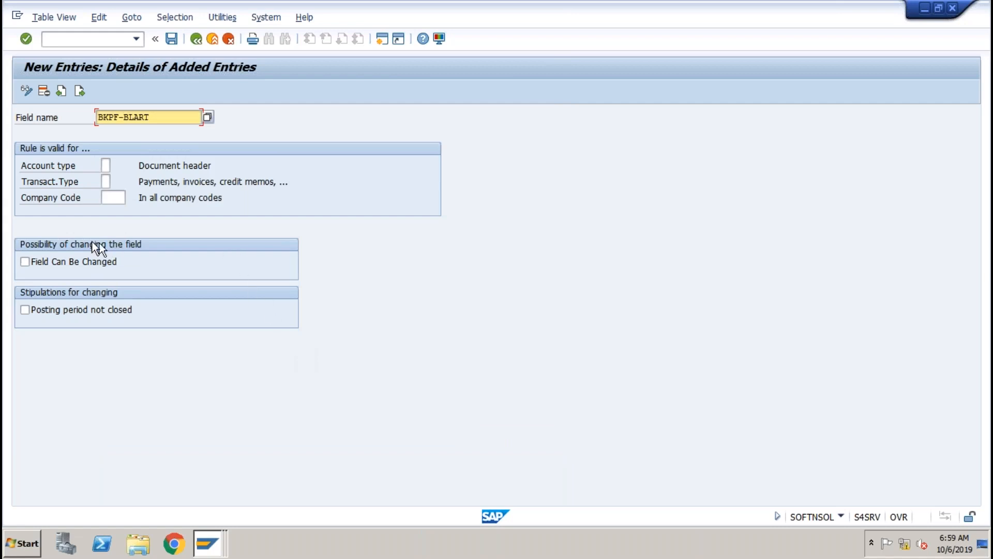
- Mark the Document type field as Field Can Be Changed for the rule
left_click(25, 262)
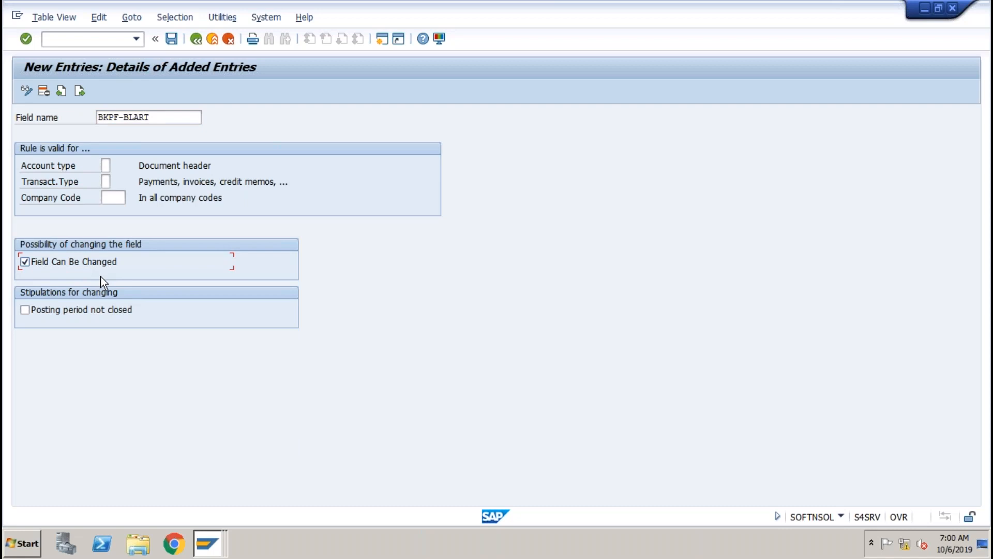
left_click(106, 166)
left_click(104, 181)
left_click(110, 198)
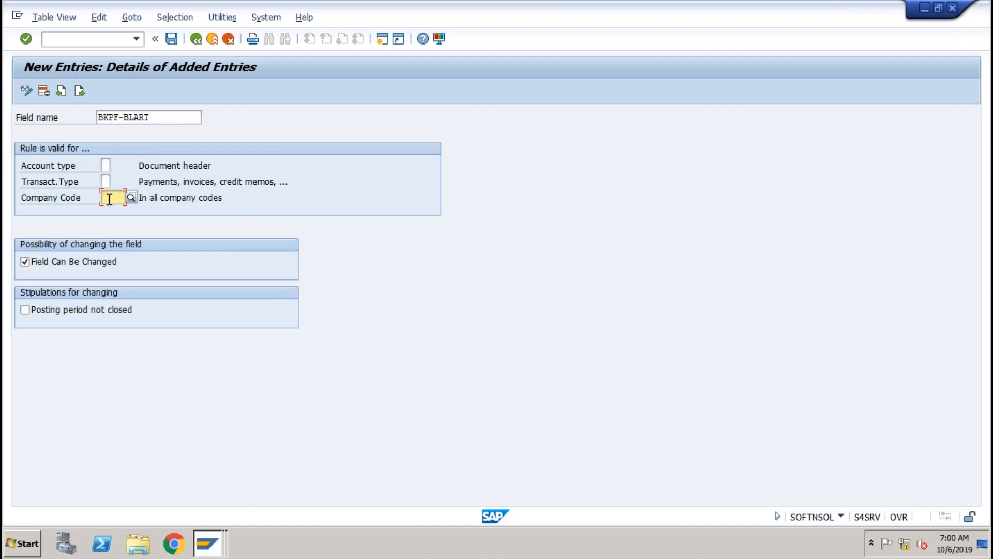
- Open the account type value list for the rule and close it without choosing
left_click(106, 165)
left_click(116, 165)
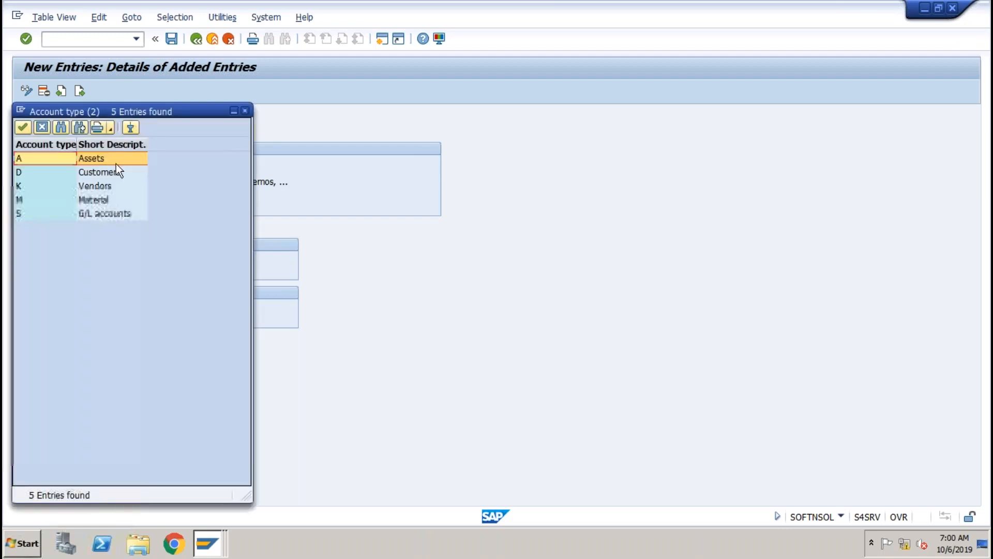
left_click(245, 111)
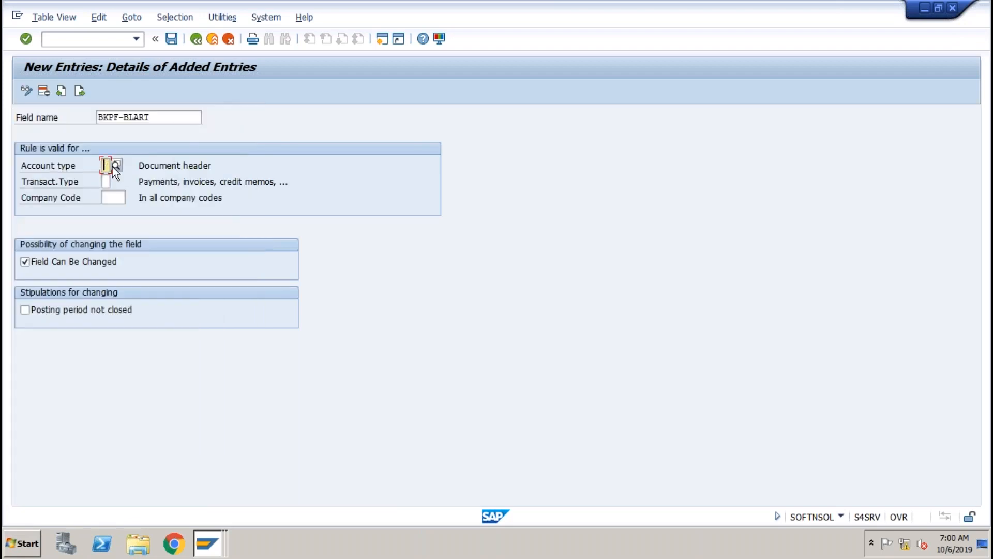
- Switch to the changed document window and back to the new rule entry
left_click(207, 543)
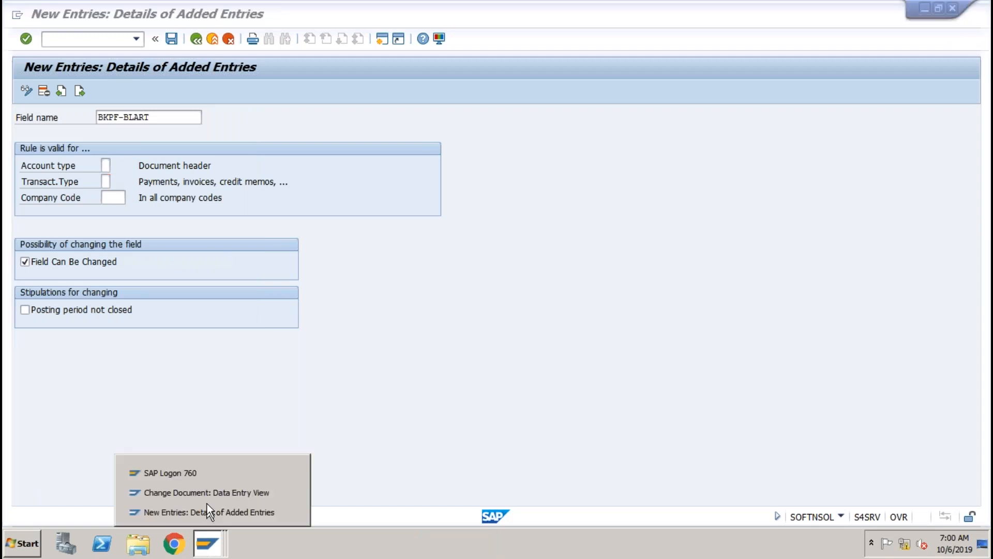
left_click(209, 492)
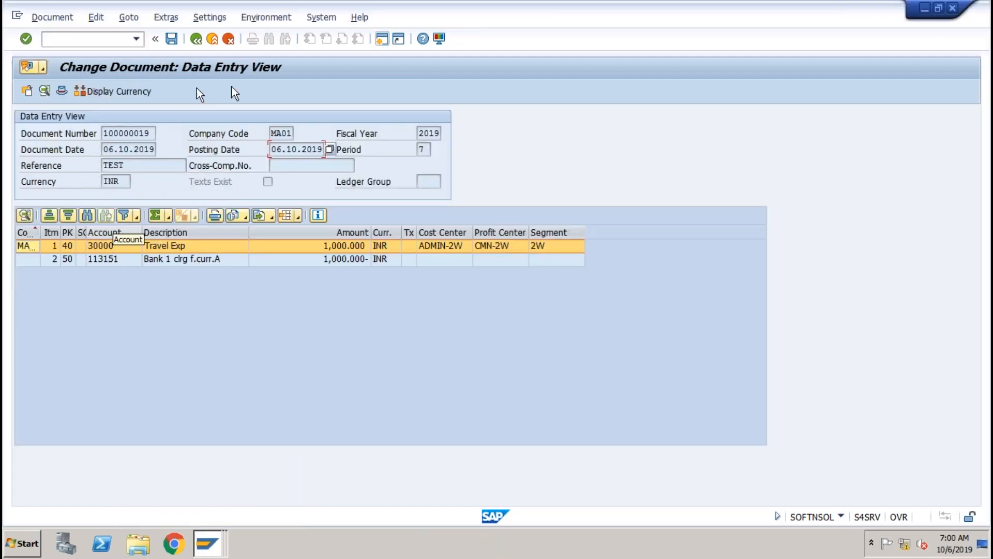
left_click(207, 542)
left_click(216, 493)
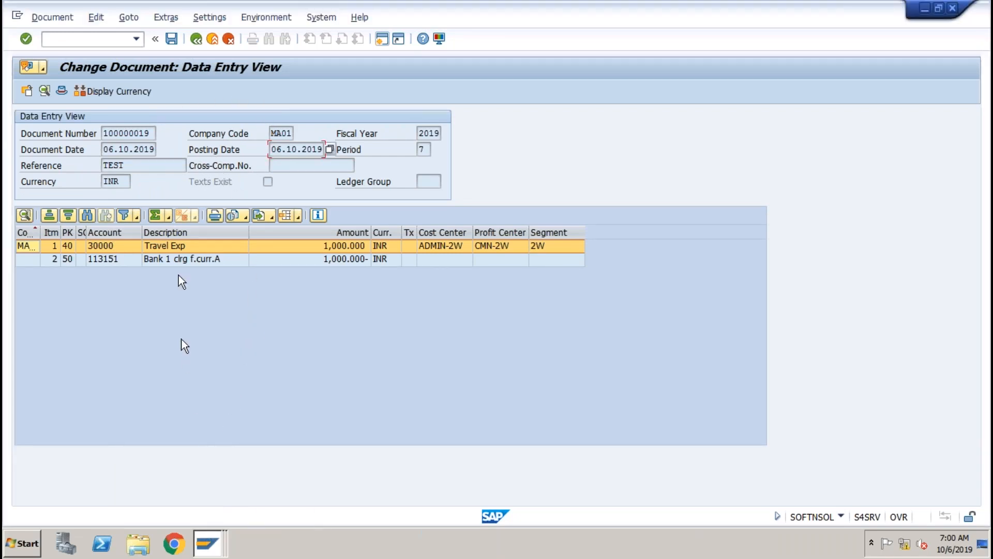
left_click(207, 543)
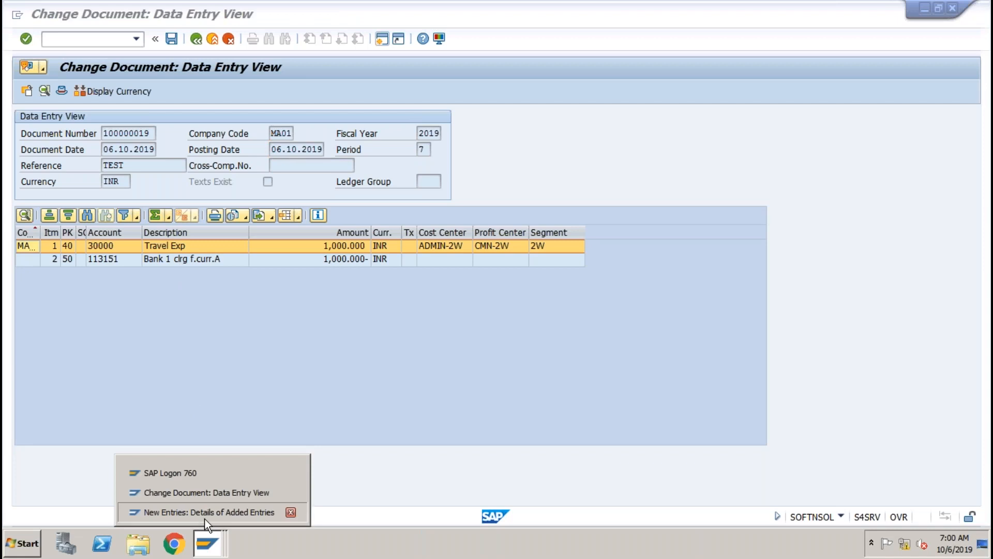
left_click(204, 517)
- Restrict the rule to company code MA01 and save it under the proposed customizing request
left_click(105, 181)
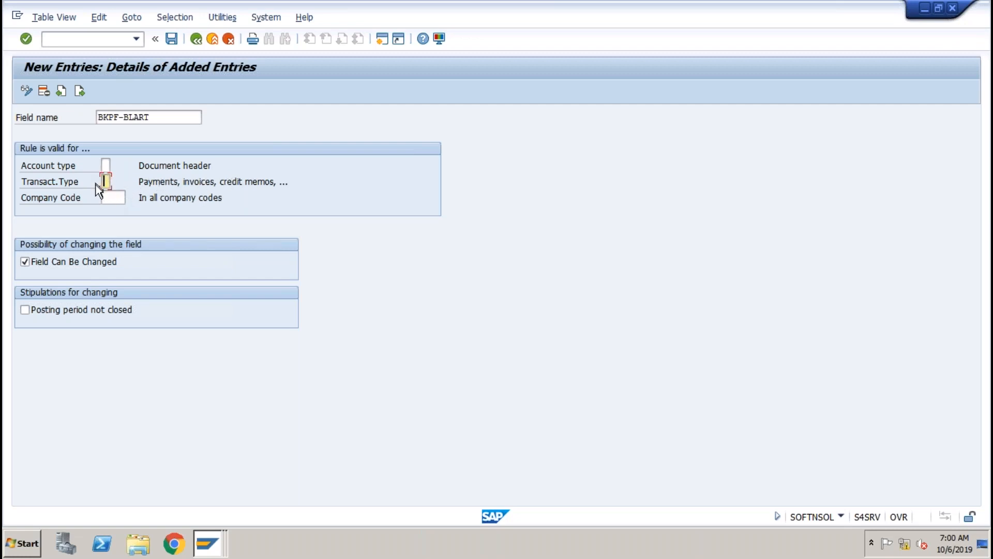
left_click(116, 197)
type("MA01")
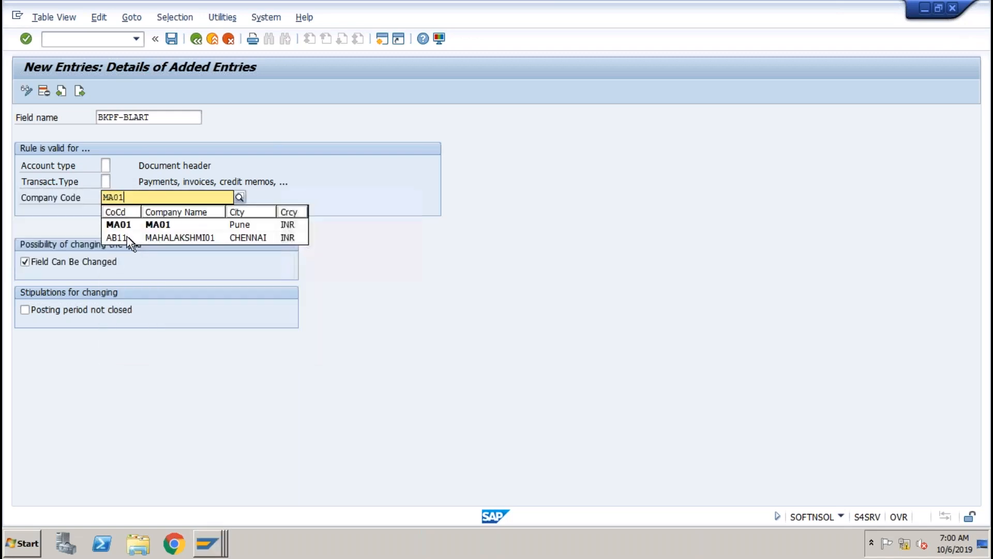
left_click(123, 222)
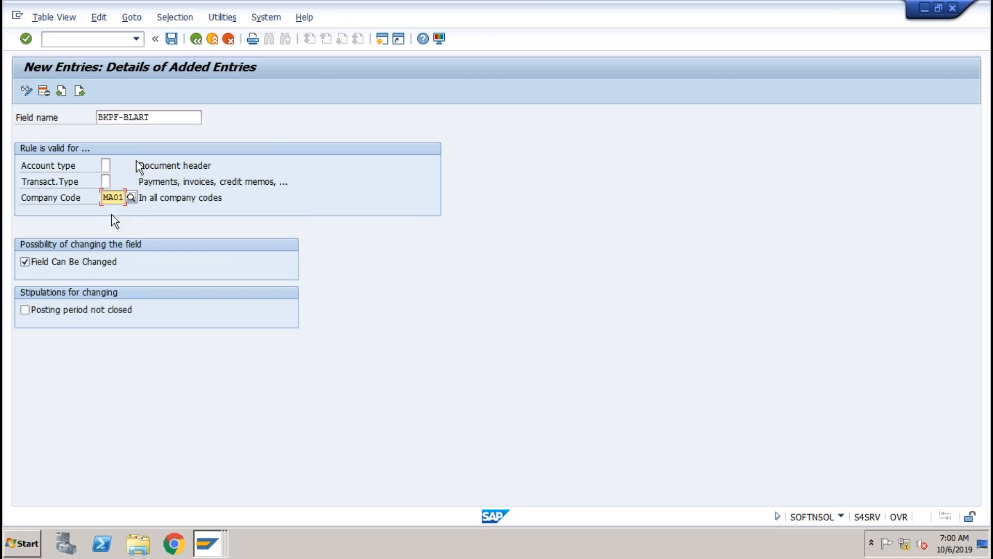
left_click(175, 39)
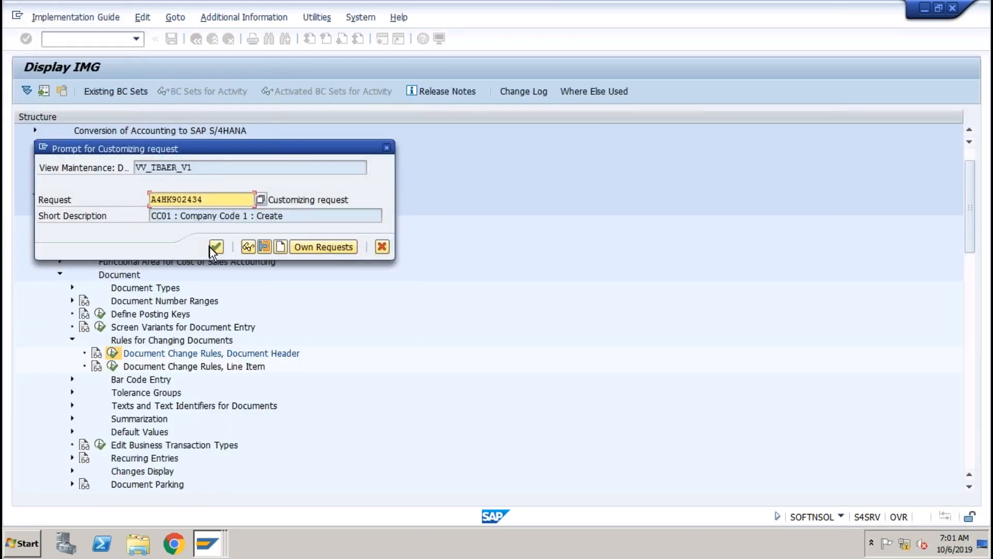
left_click(219, 247)
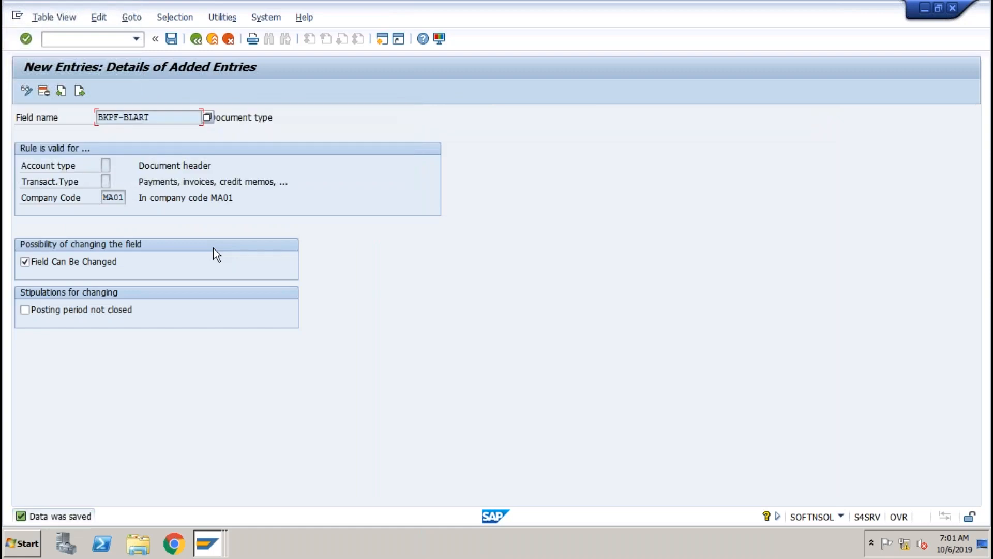
- Restart with FB50, display document 100000019 and switch it to change mode
left_click(207, 536)
left_click(207, 492)
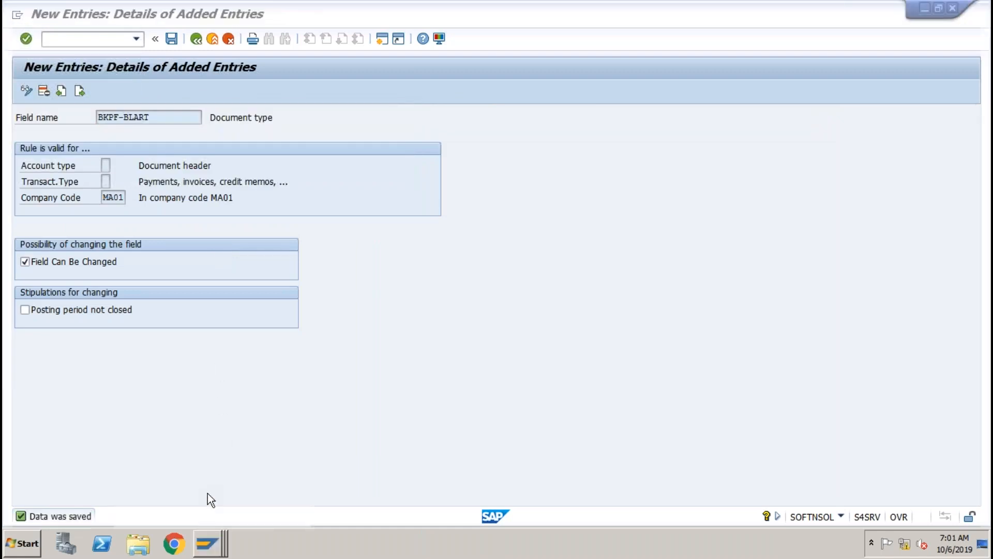
left_click(101, 36)
type("/n")
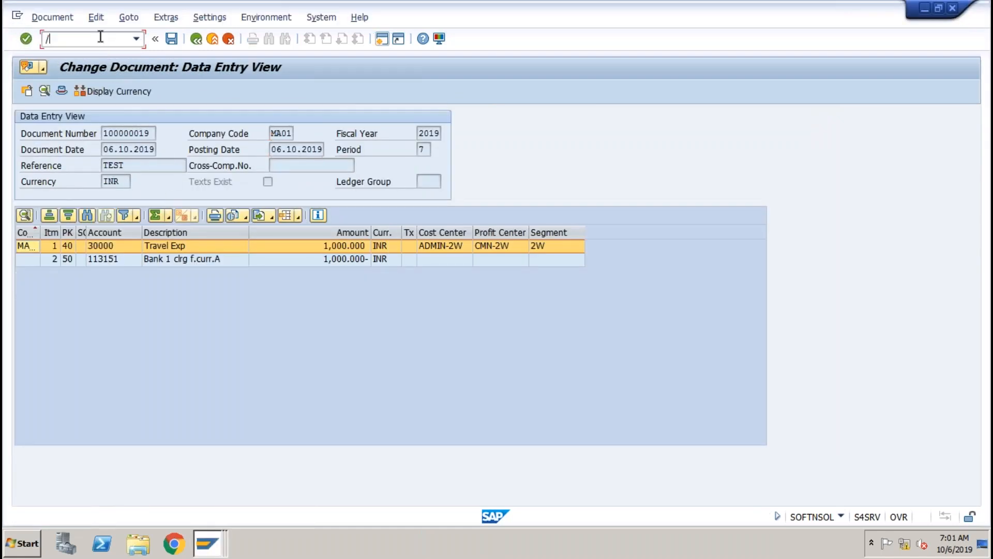
key("Return")
type("fb")
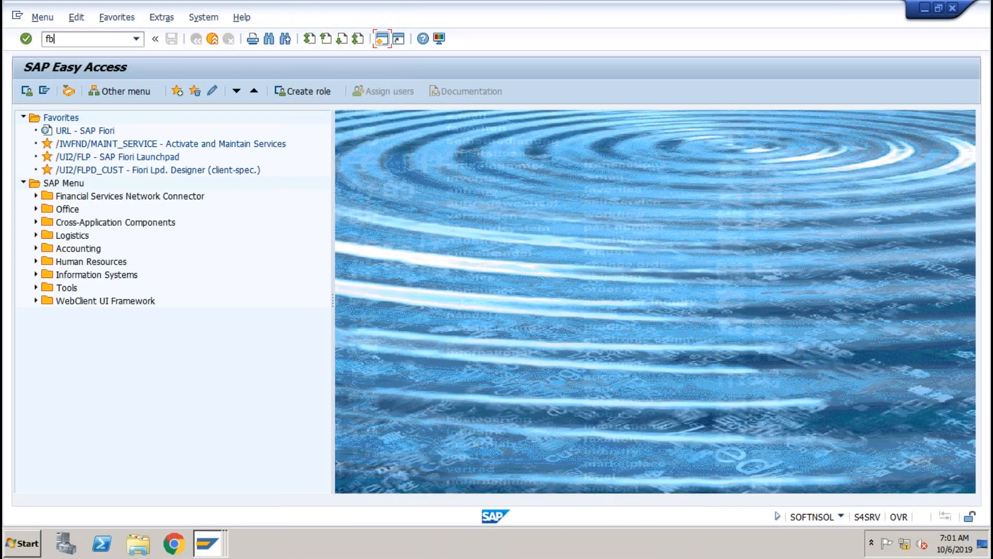
type("50")
key("Return")
left_click(52, 18)
left_click(57, 52)
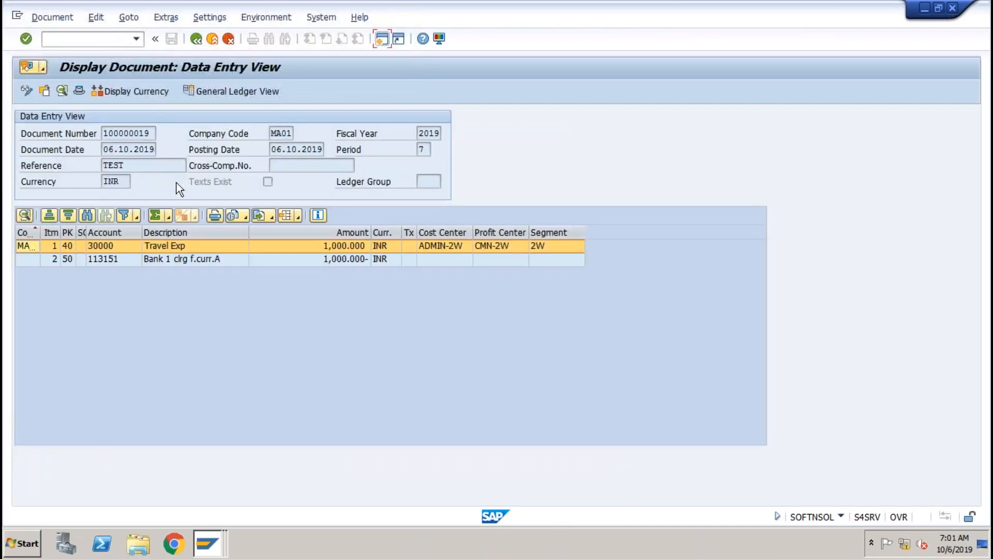
left_click(27, 90)
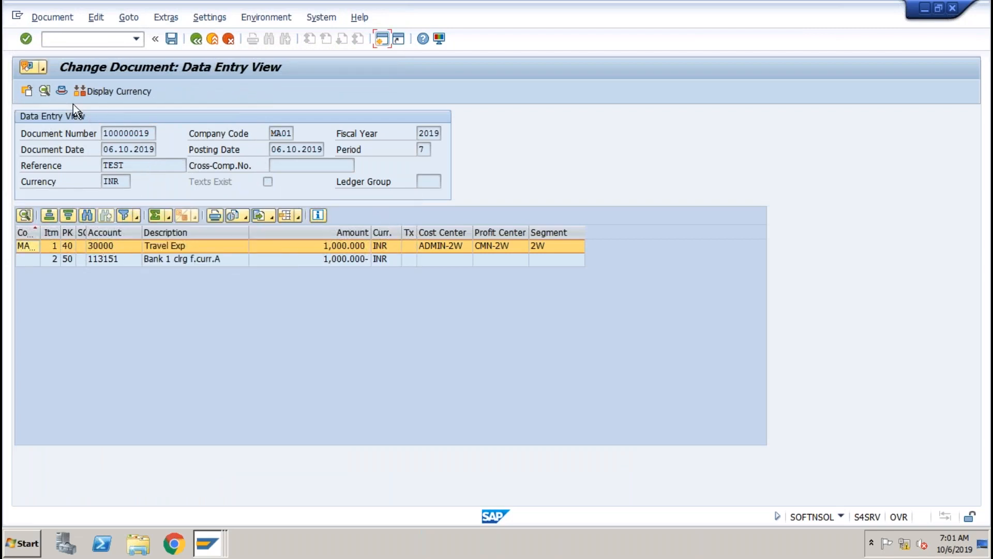
- Open the document header and check whether the document type field is editable
left_click(63, 93)
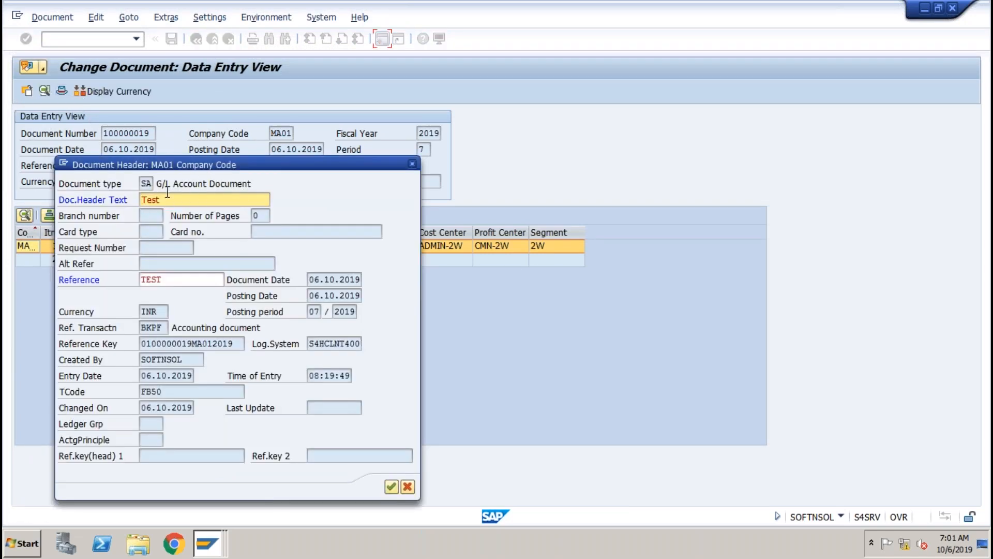
left_click(148, 183)
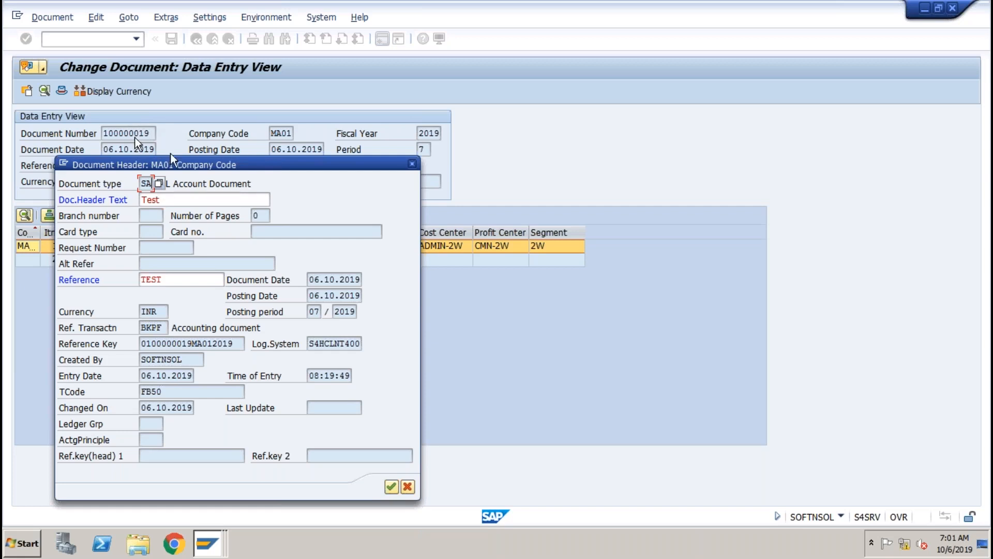
left_click(413, 164)
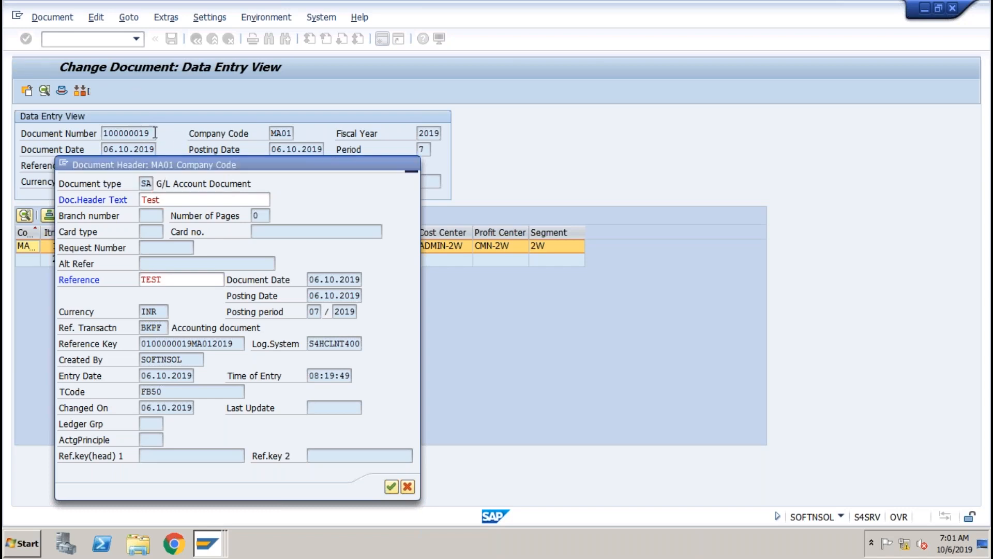
left_click_drag(151, 134, 99, 135)
left_click(100, 134)
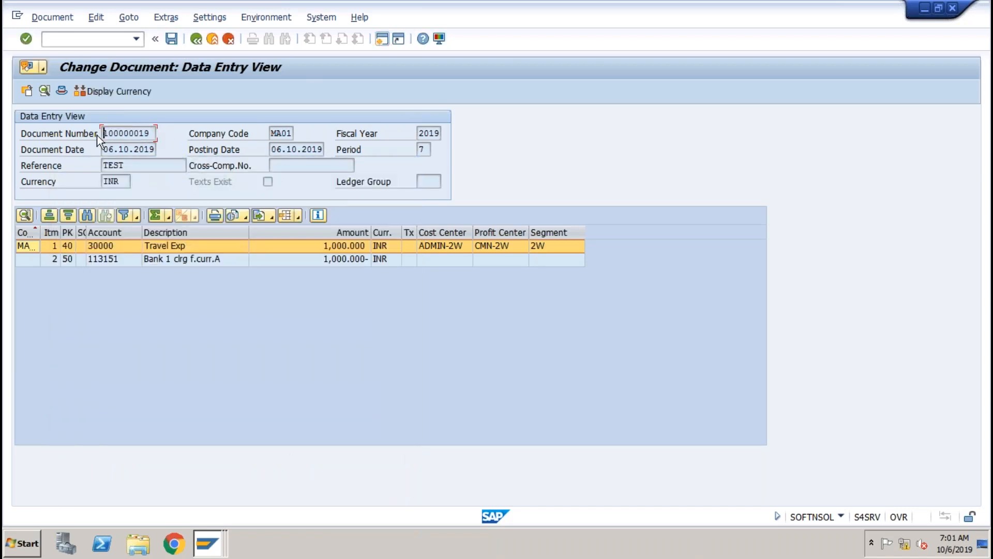
key("Right")
key("Right")
key("shift+End")
left_click(101, 134)
left_click(150, 133)
- Switch back to the rules overview and delete the document type rule BKPF-BLART for MA01, then save
left_click(210, 542)
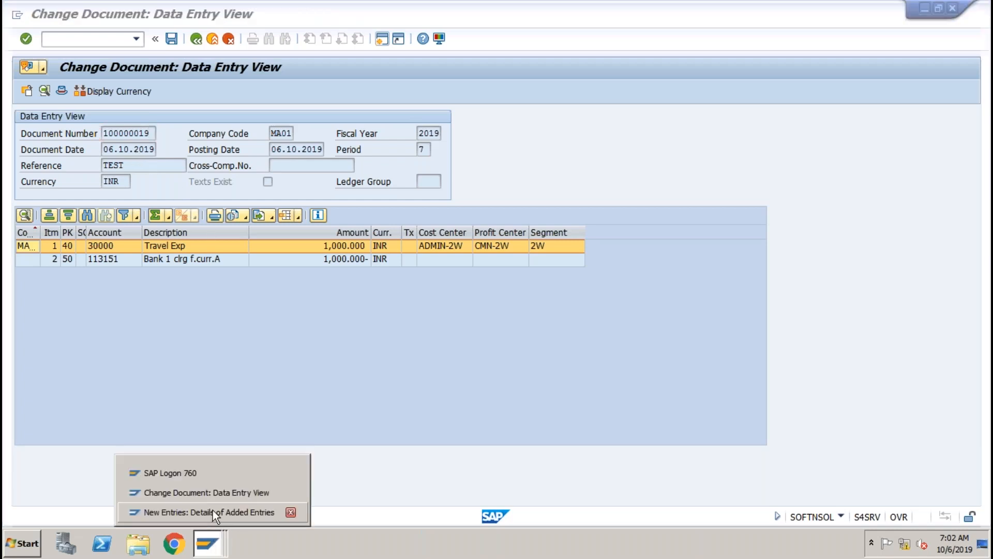
left_click(212, 510)
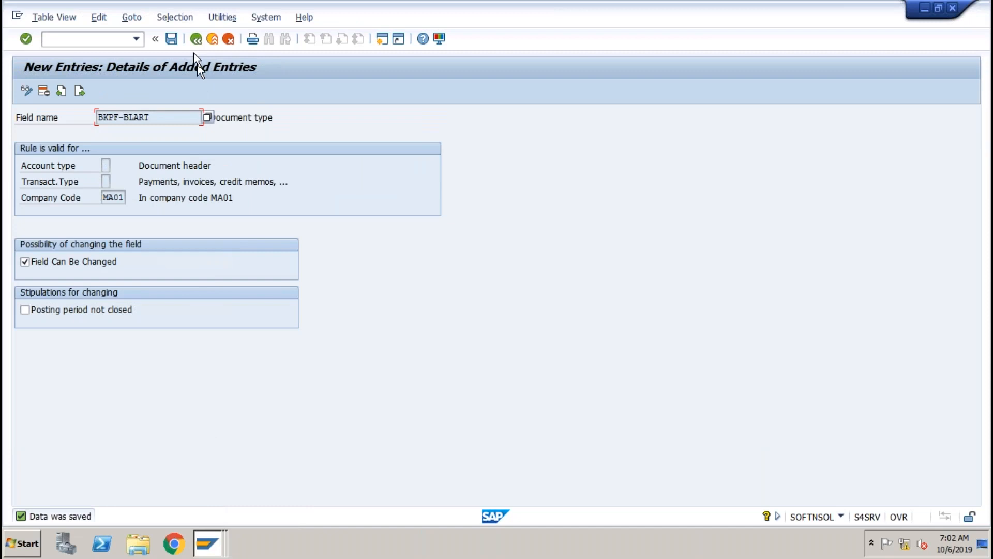
left_click(196, 39)
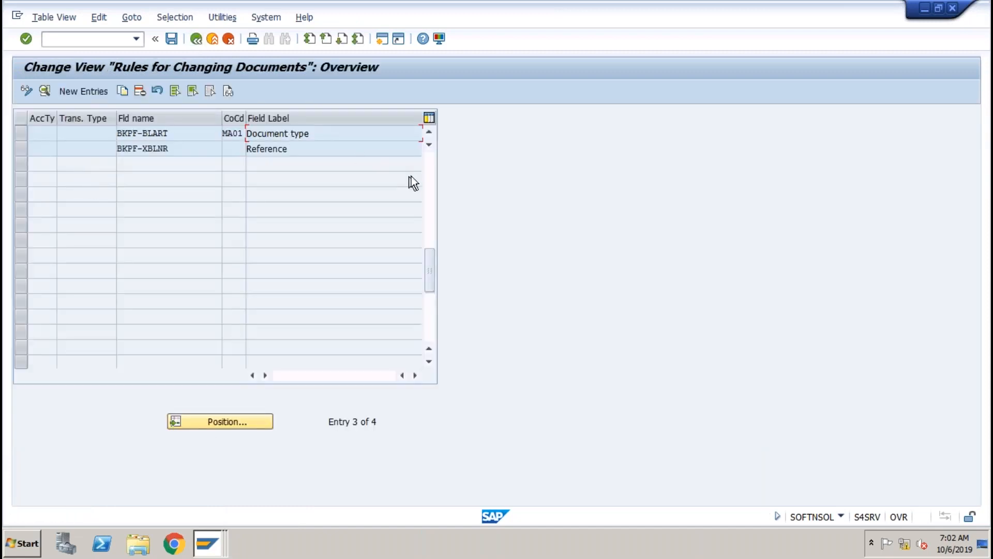
left_click(20, 133)
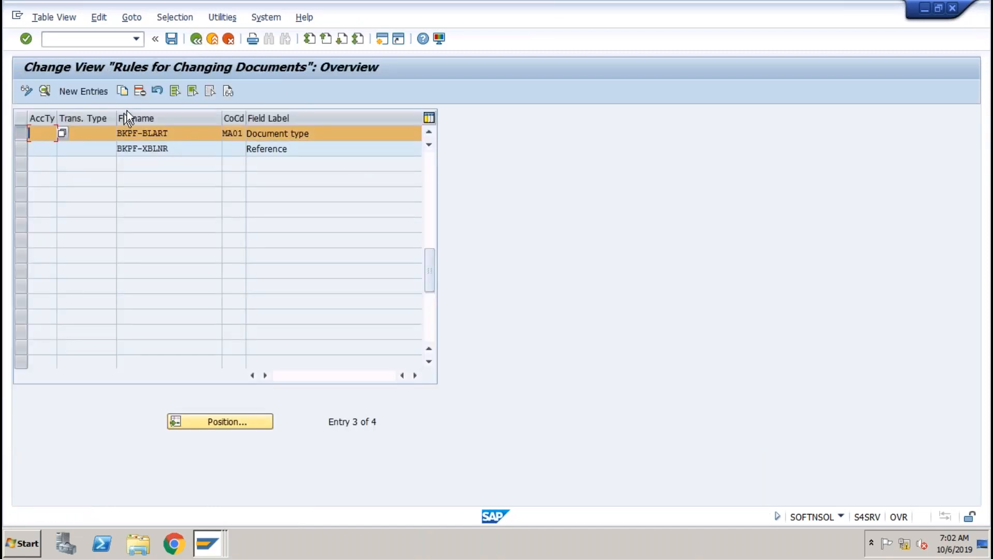
left_click(139, 93)
left_click(173, 39)
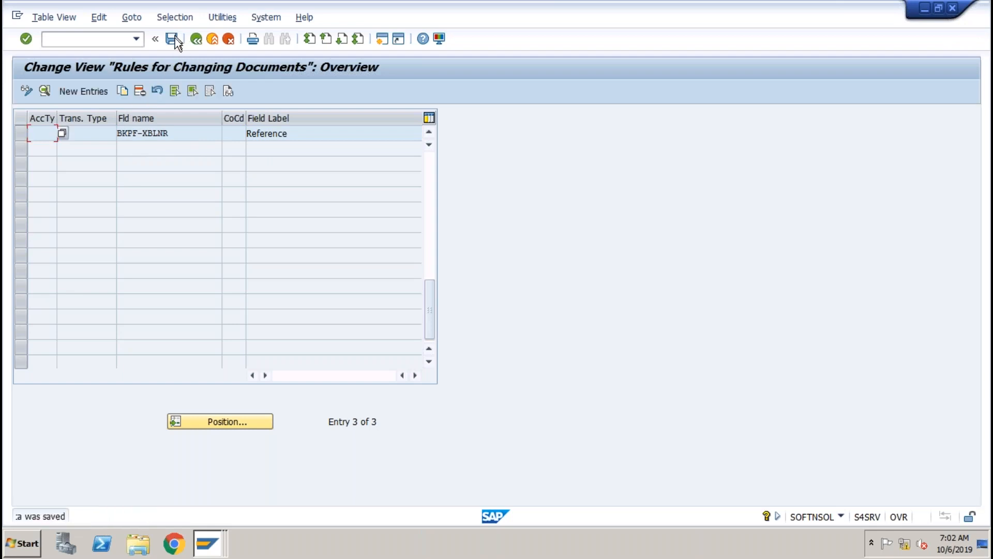
- Delete the Reference rule BKPF-XBLNR as well and save the change
left_click(21, 134)
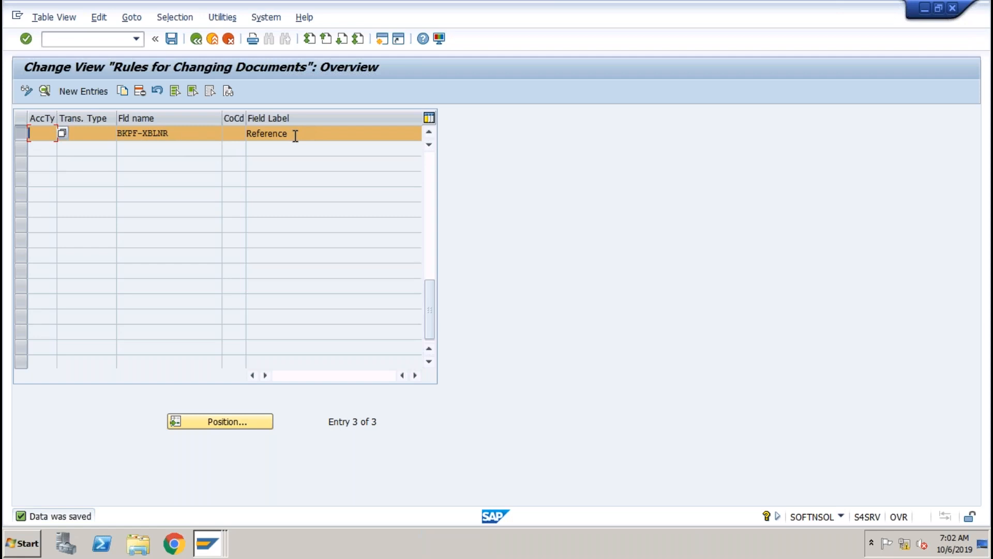
left_click(138, 91)
left_click(170, 43)
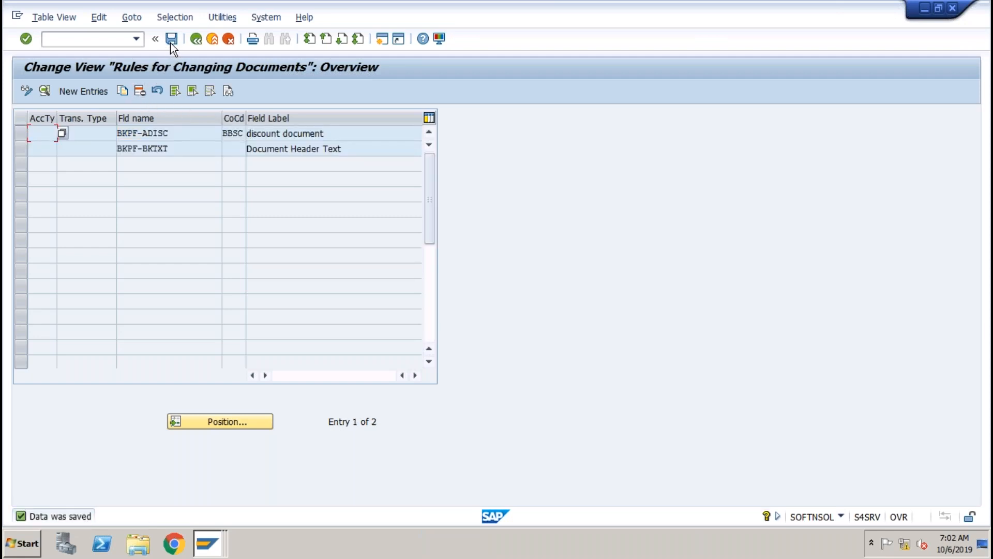
- Switch to the document window, restart FB50 and open document 100000019 in change mode
left_click(207, 544)
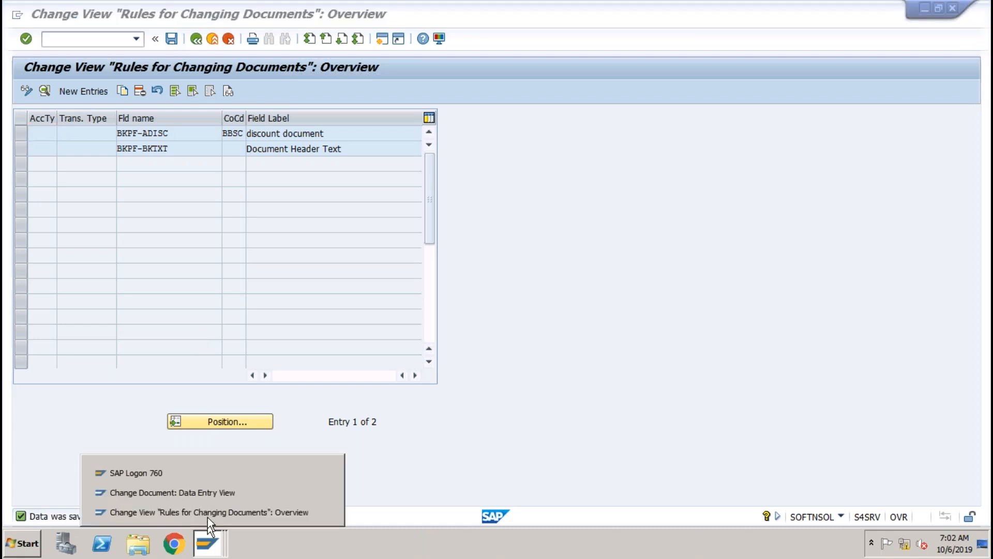
left_click(206, 492)
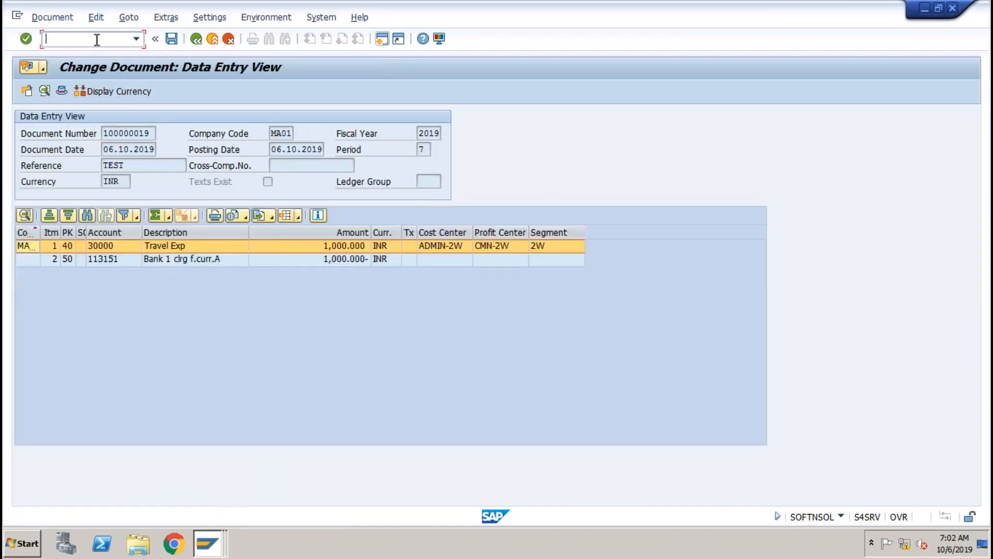
type("/nfb50")
key("Return")
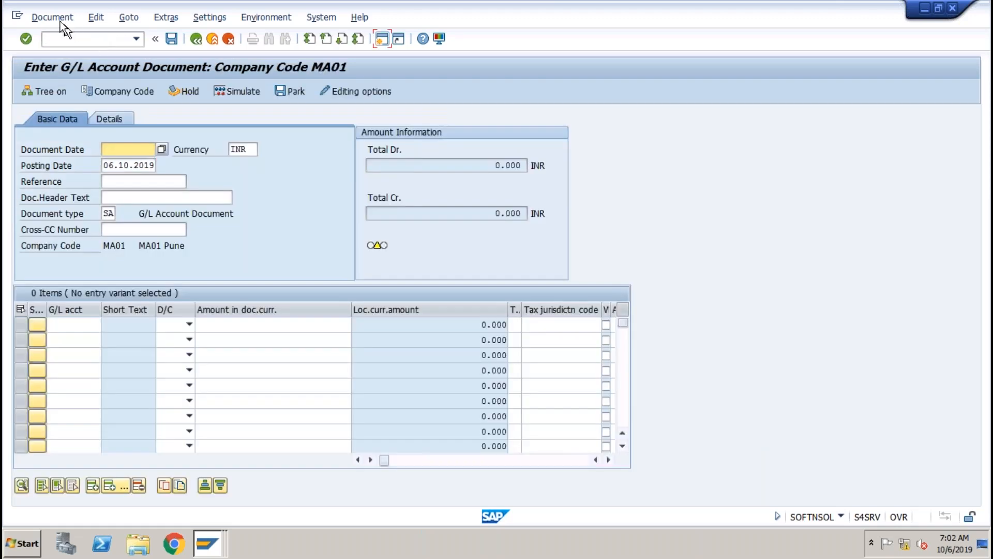
left_click(55, 15)
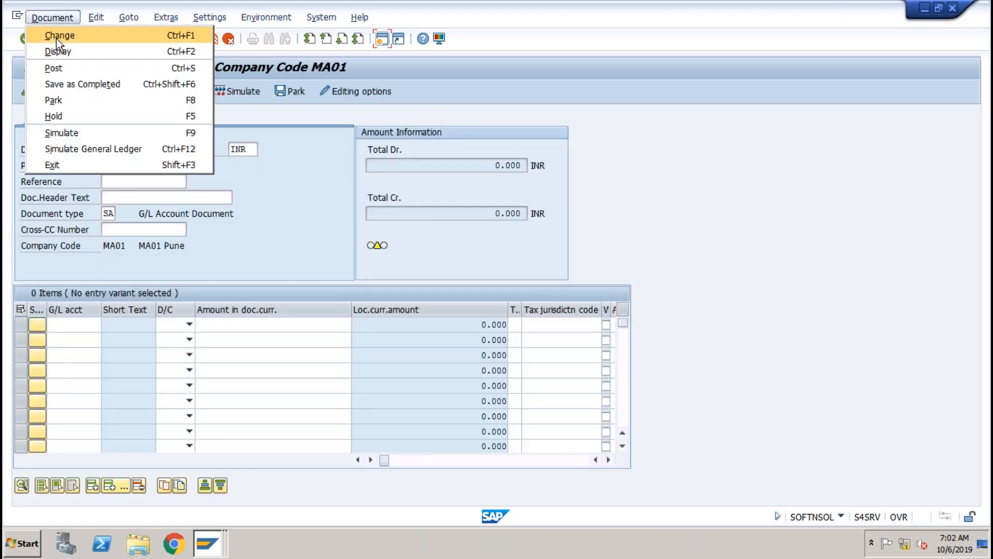
left_click(57, 36)
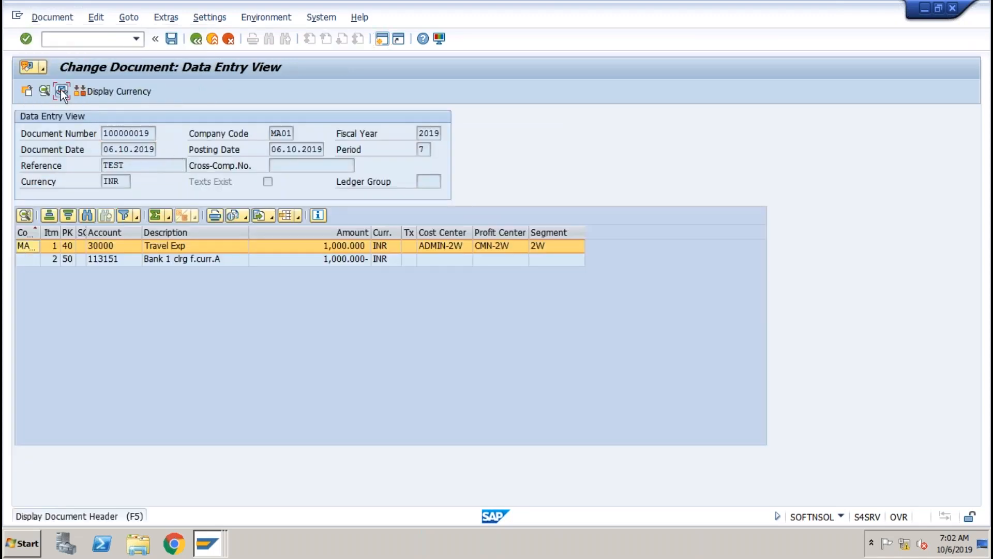
- Open the document header, check which fields can still be edited, and close it
left_click(62, 91)
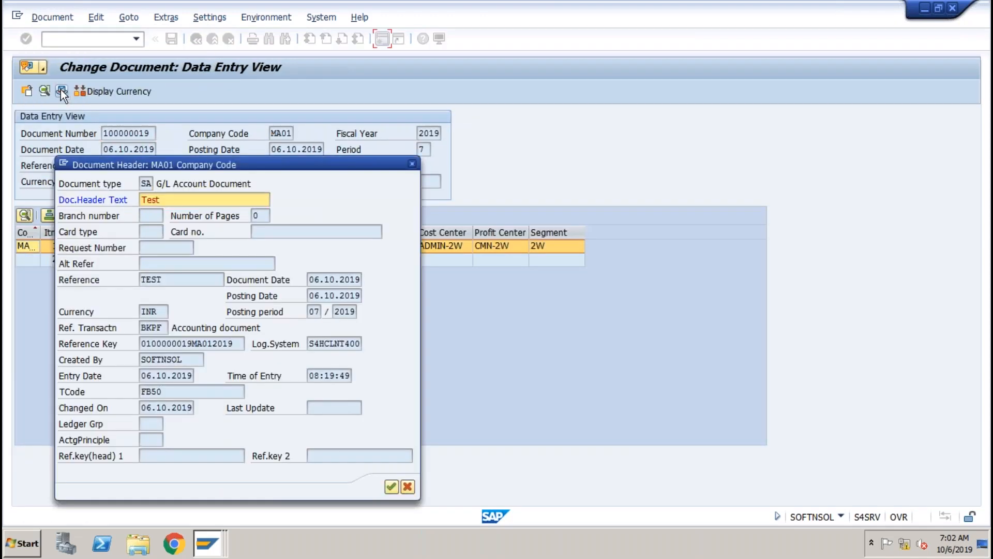
left_click(175, 281)
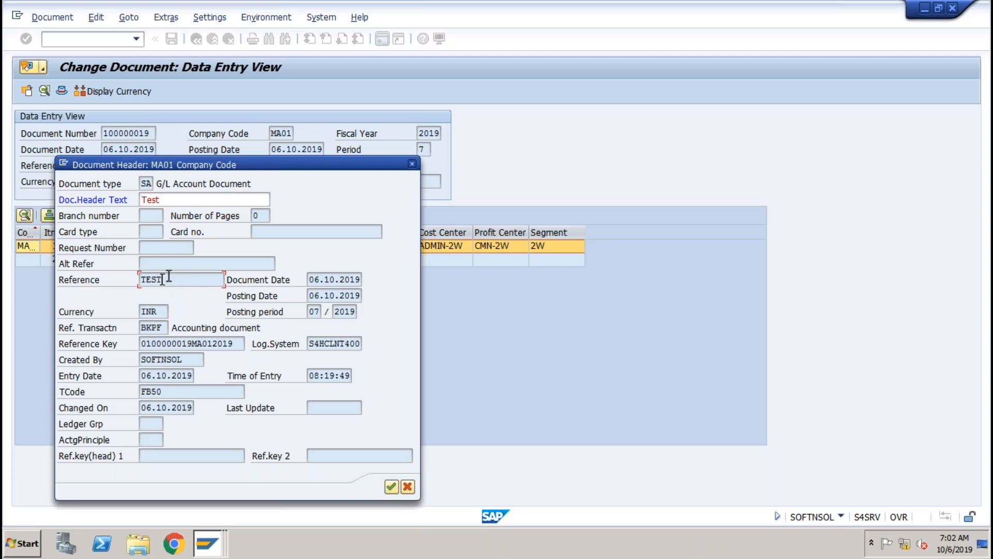
left_click(178, 199)
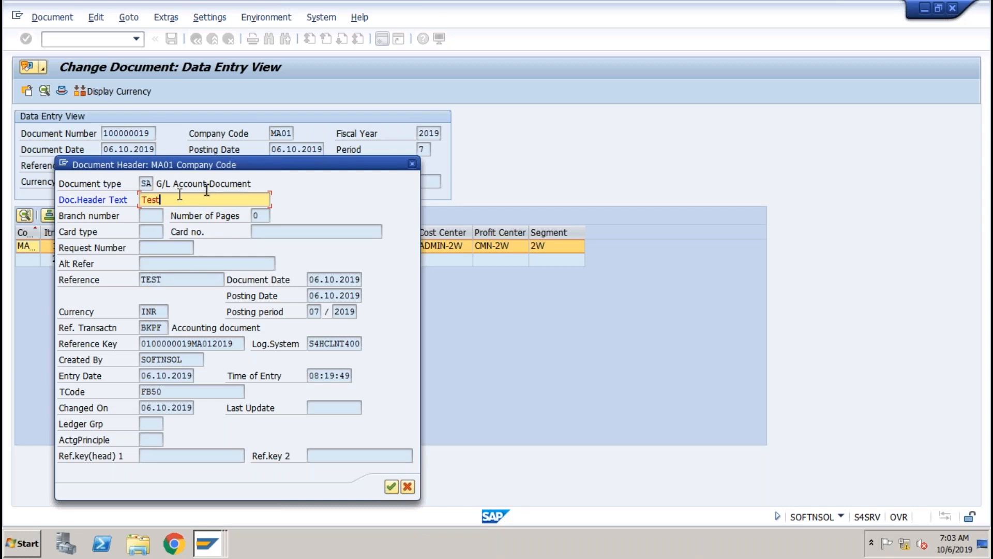
left_click(412, 164)
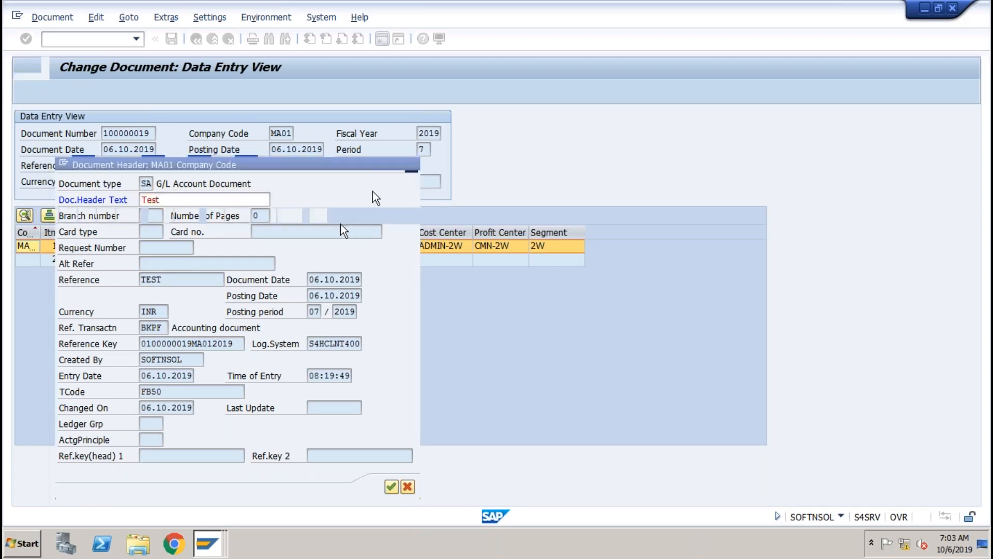
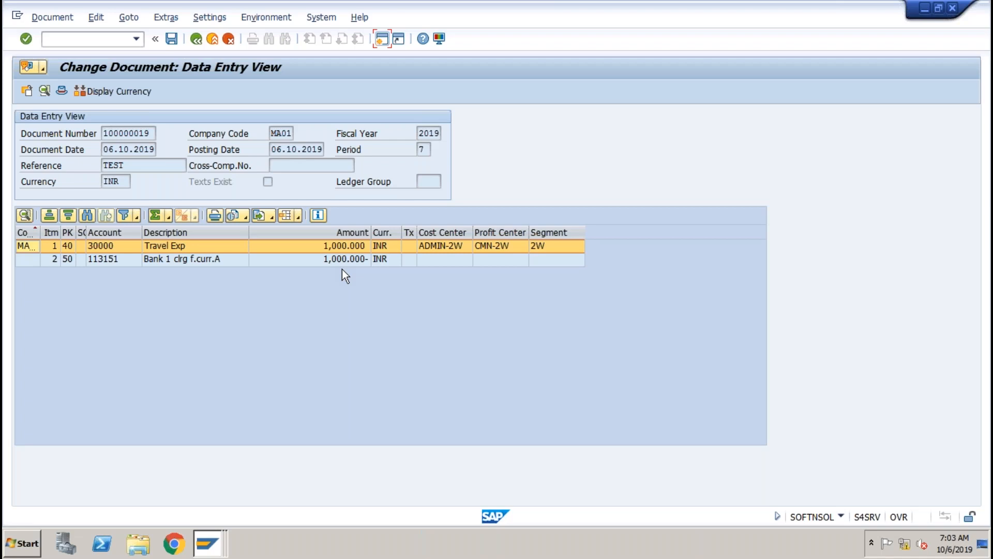
- Switch to the rules overview, view the system status information, and return to the IMG structure
left_click(212, 547)
left_click(217, 514)
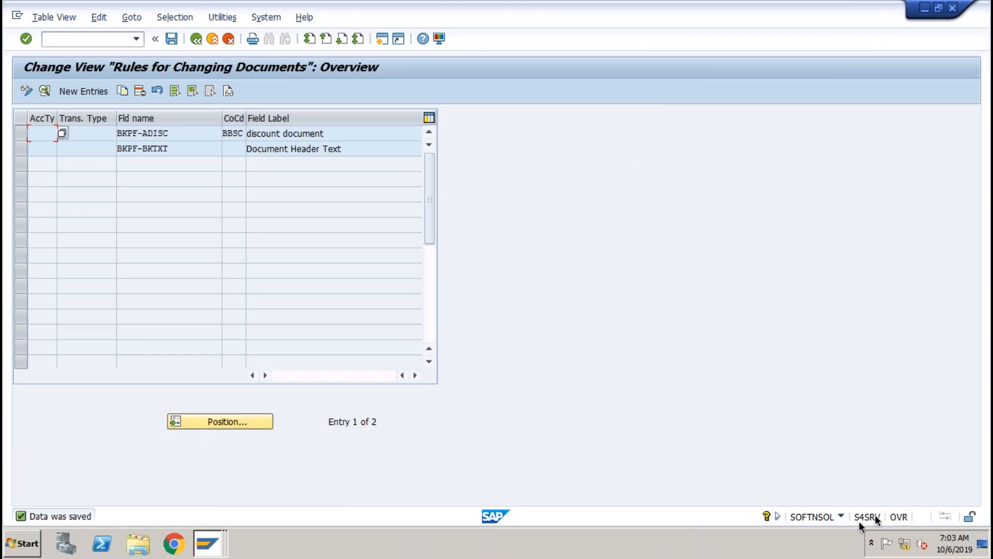
left_click(842, 516)
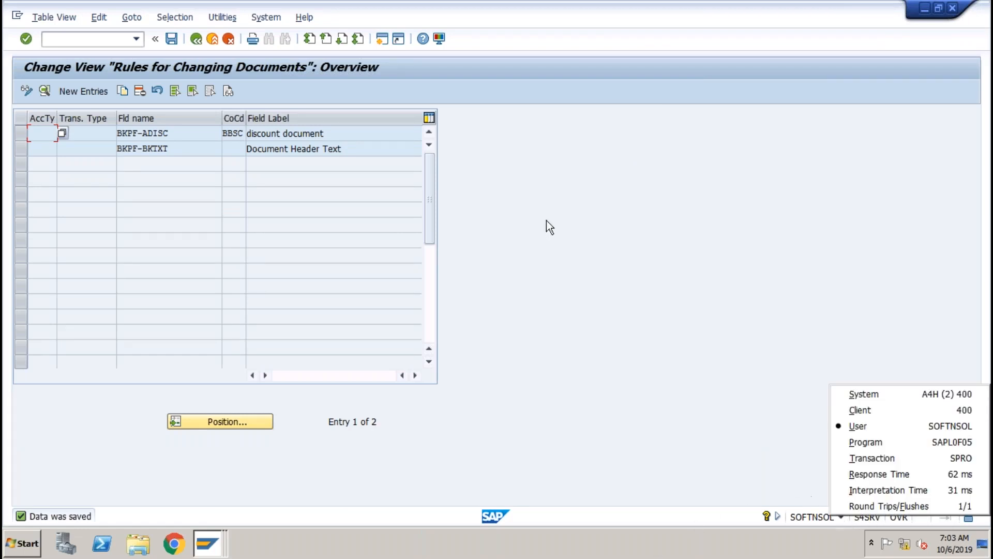
left_click(196, 43)
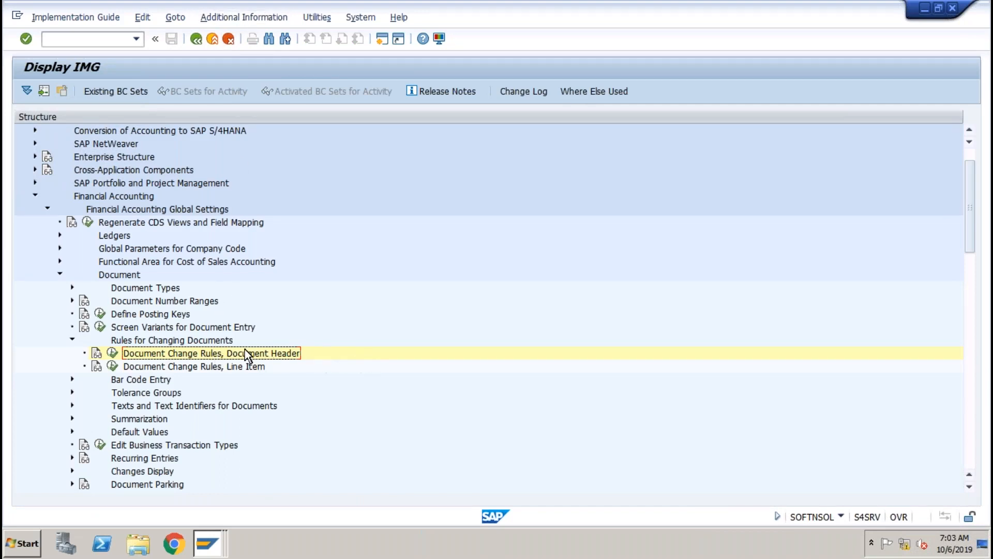
- Display IMG activity keys in the structure and widen the Additional information column to read the header rules key
left_click(261, 19)
mouse_move(272, 38)
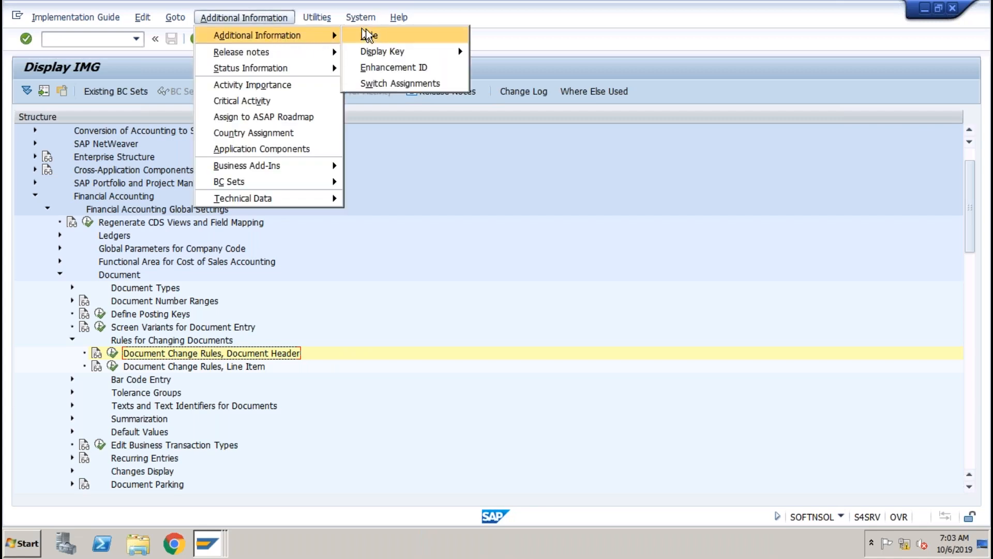
mouse_move(401, 49)
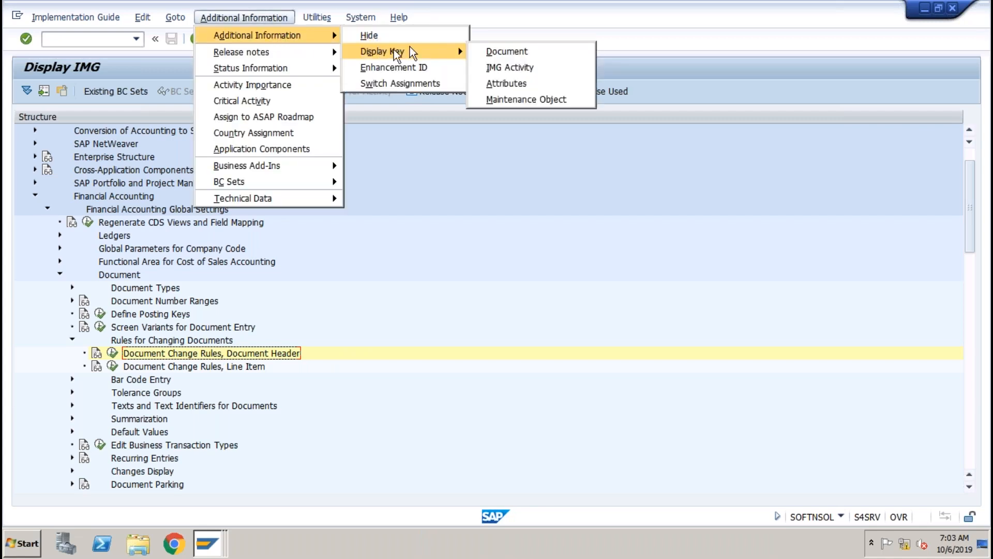
left_click(495, 69)
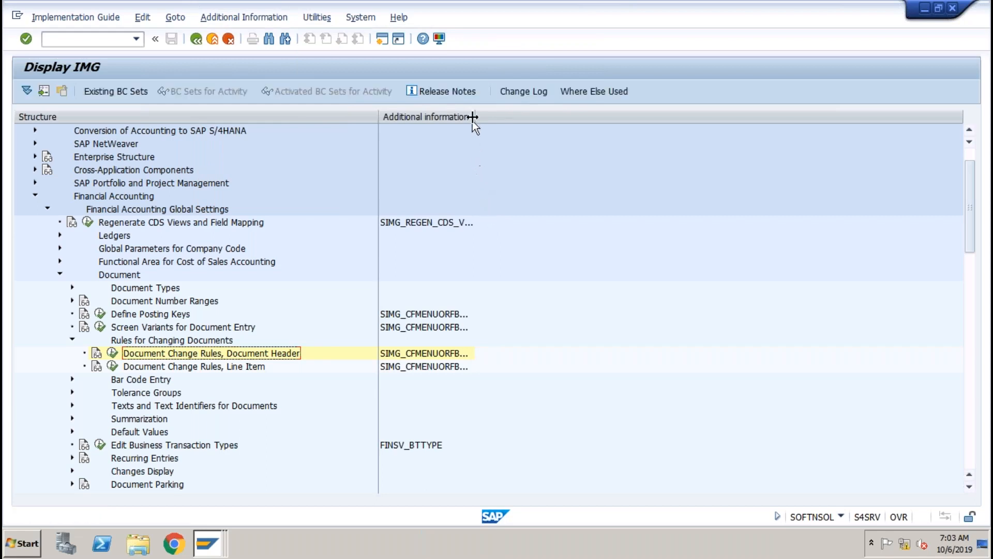
double_click(475, 116)
left_click(472, 355)
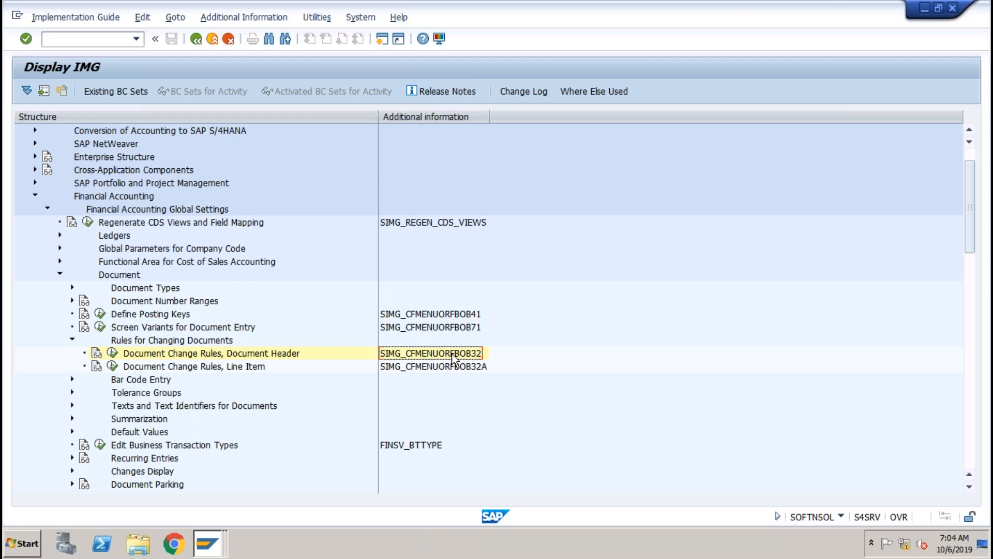
- Switch to the document window and open line item 1 to check its editable Assignment and Text fields
left_click(210, 544)
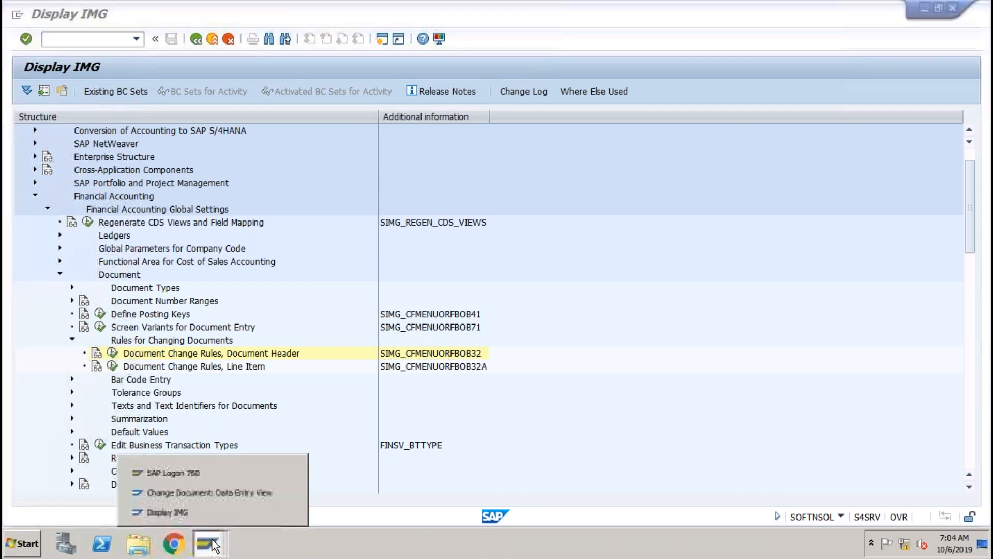
left_click(220, 490)
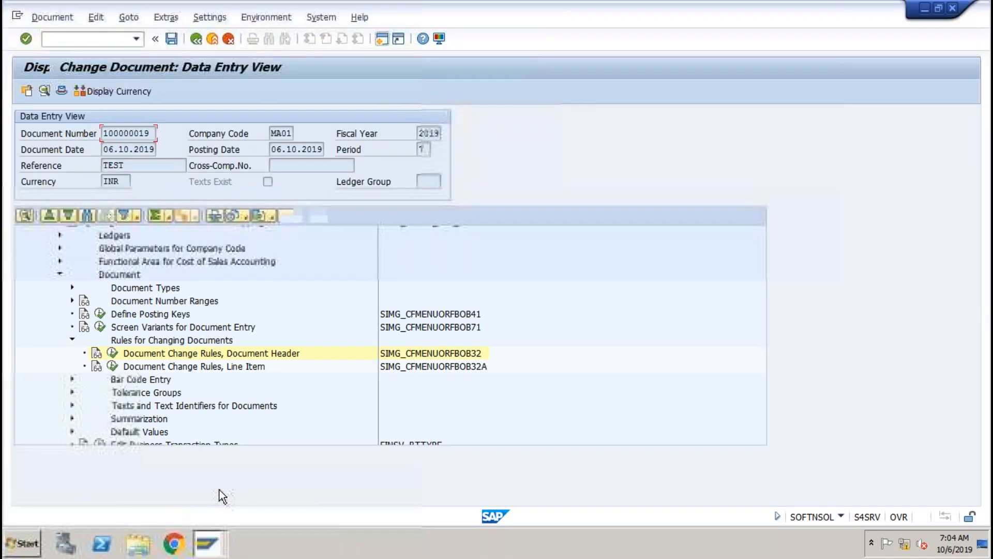
double_click(210, 250)
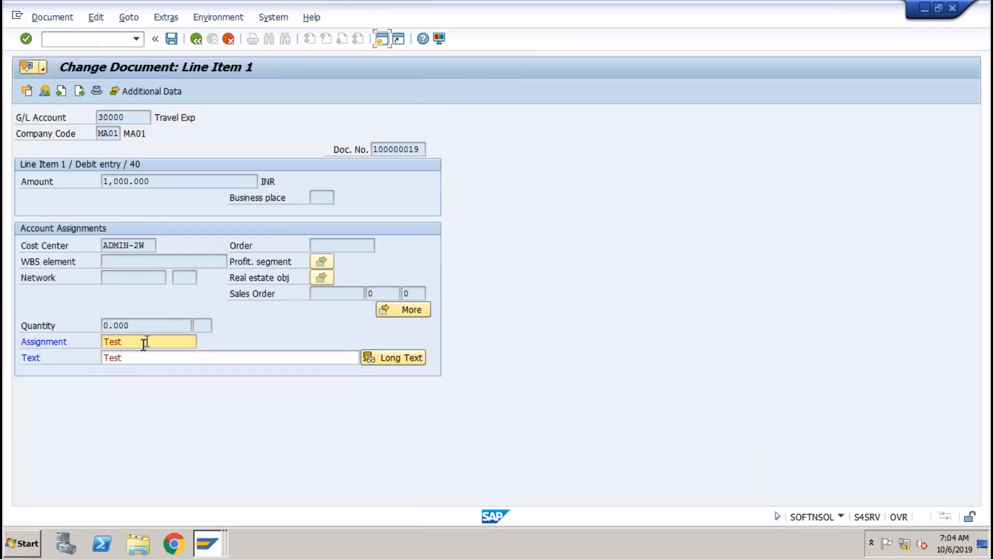
left_click(135, 362)
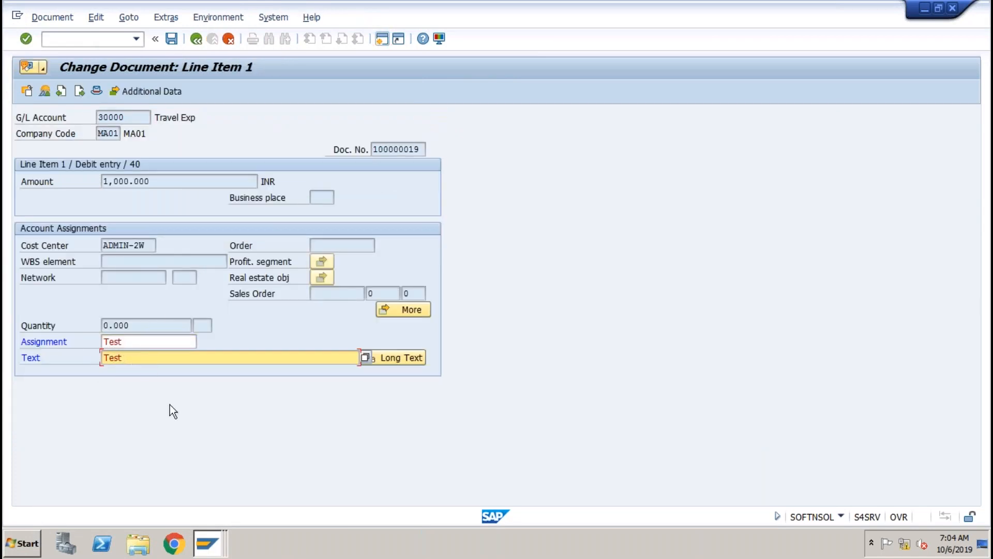
- Switch back to the IMG and open Document Change Rules, Line Item, then select the first rule's account type
mouse_move(212, 551)
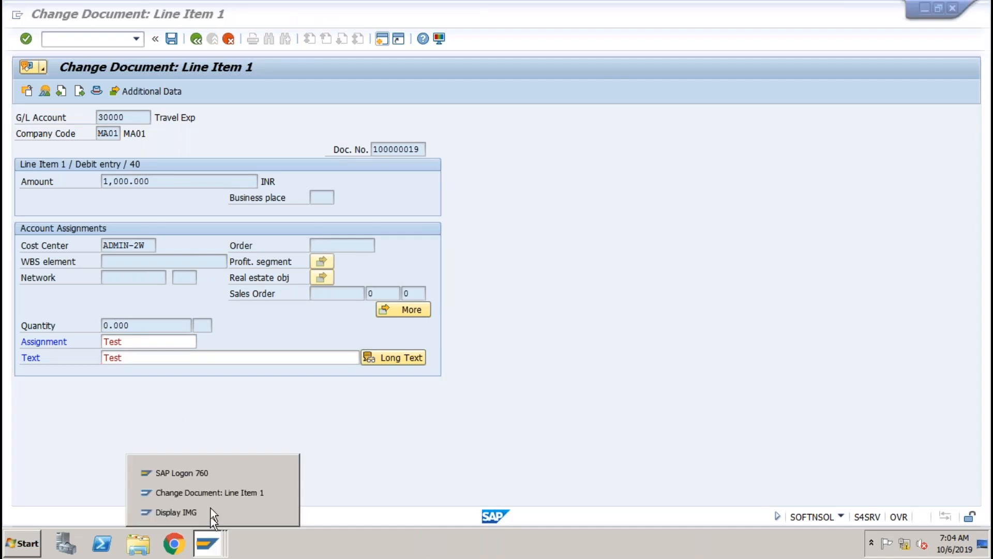
left_click(203, 514)
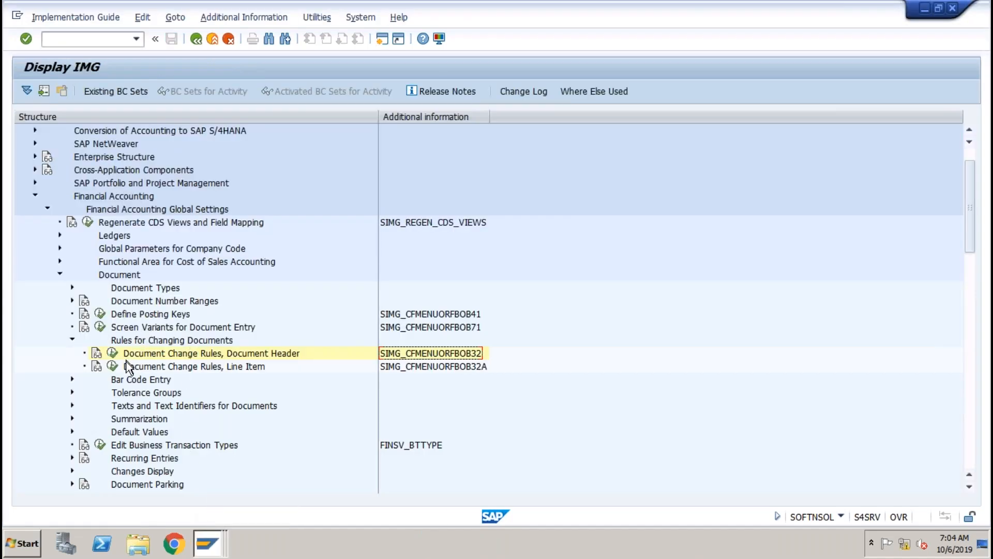
left_click(158, 367)
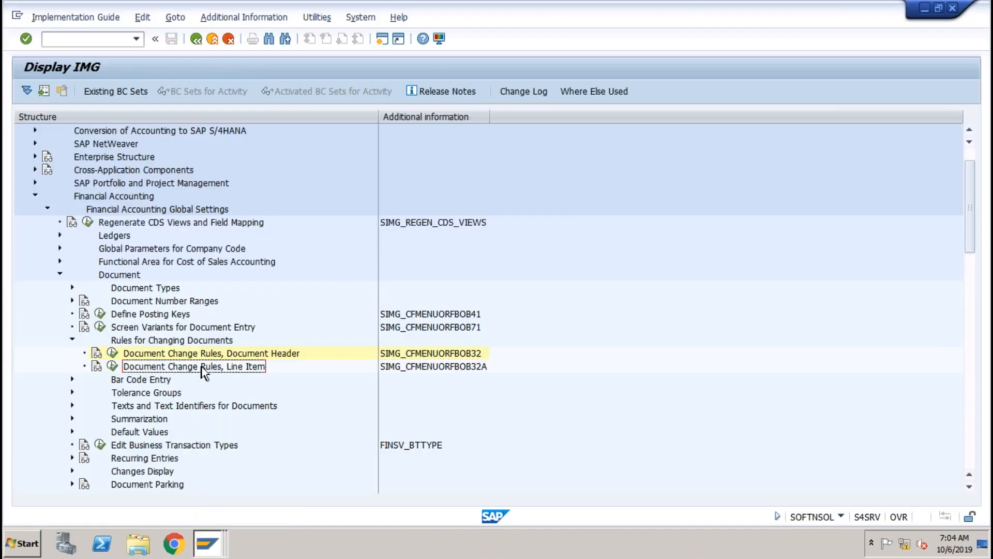
left_click(112, 366)
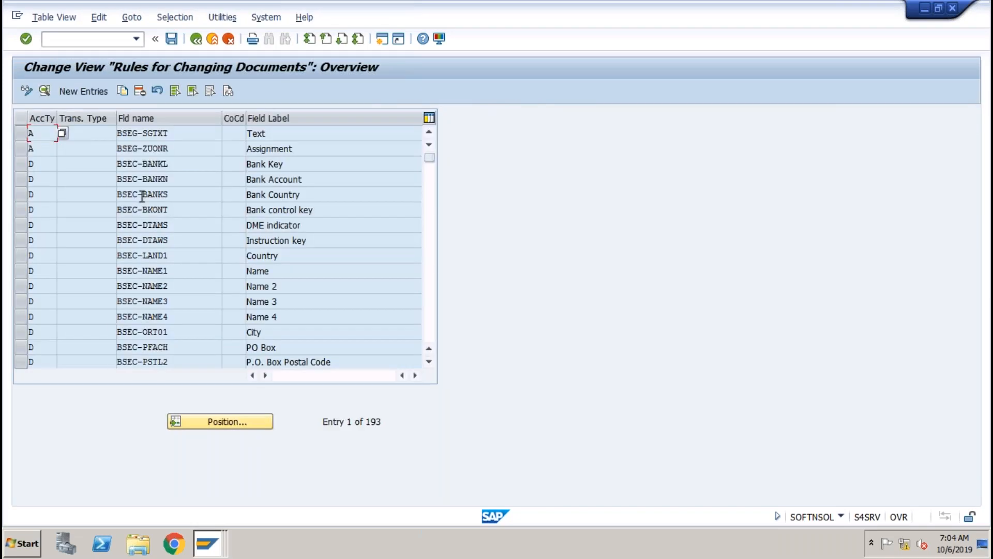
left_click(178, 132)
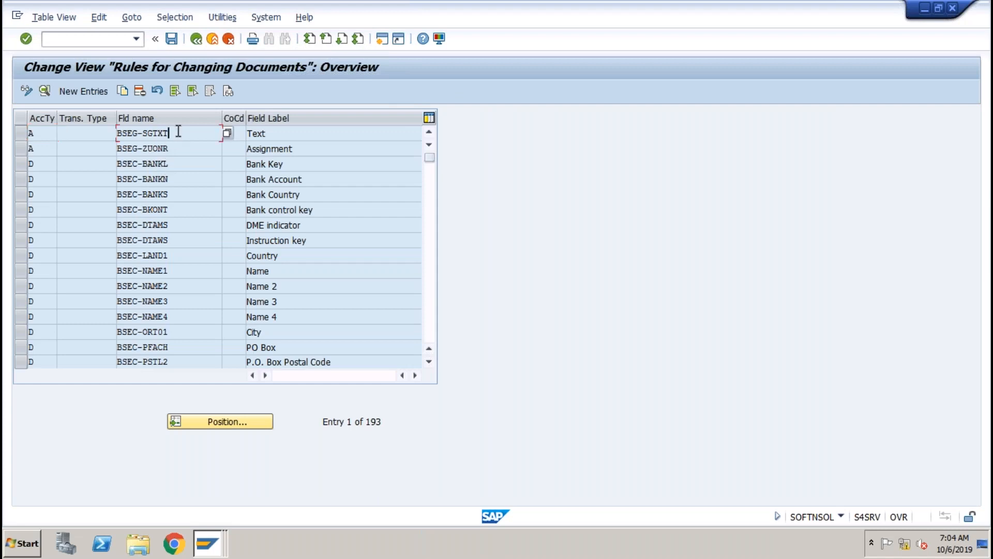
left_click(40, 135)
- Switch to line item 1 and examine the G/L account and its description
left_click(207, 545)
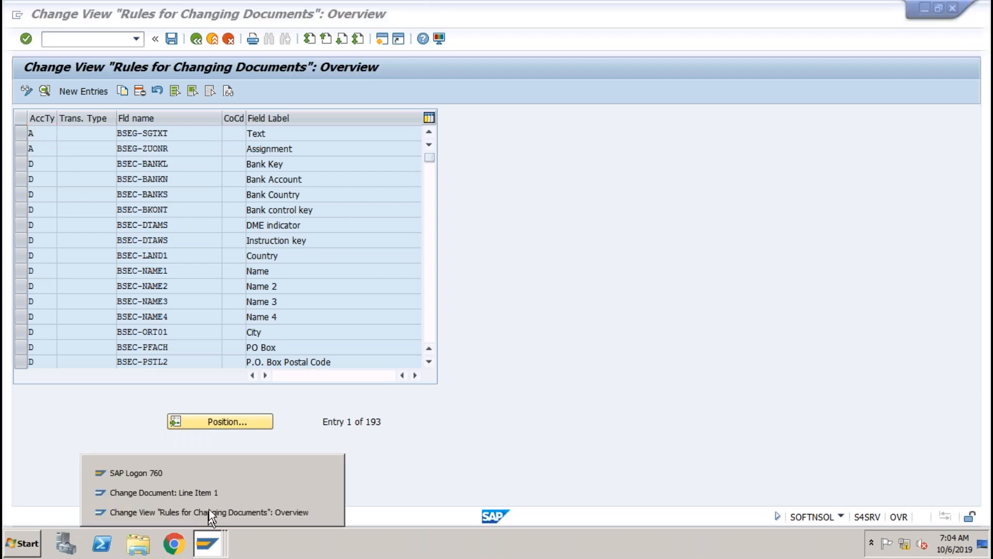
left_click(209, 492)
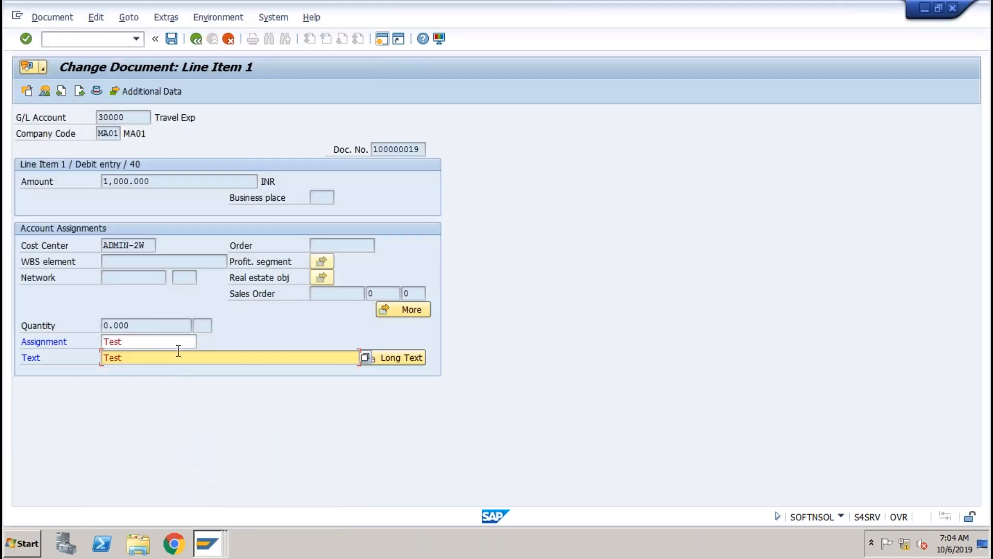
left_click_drag(140, 117, 98, 119)
left_click(99, 119)
left_click_drag(195, 117, 153, 115)
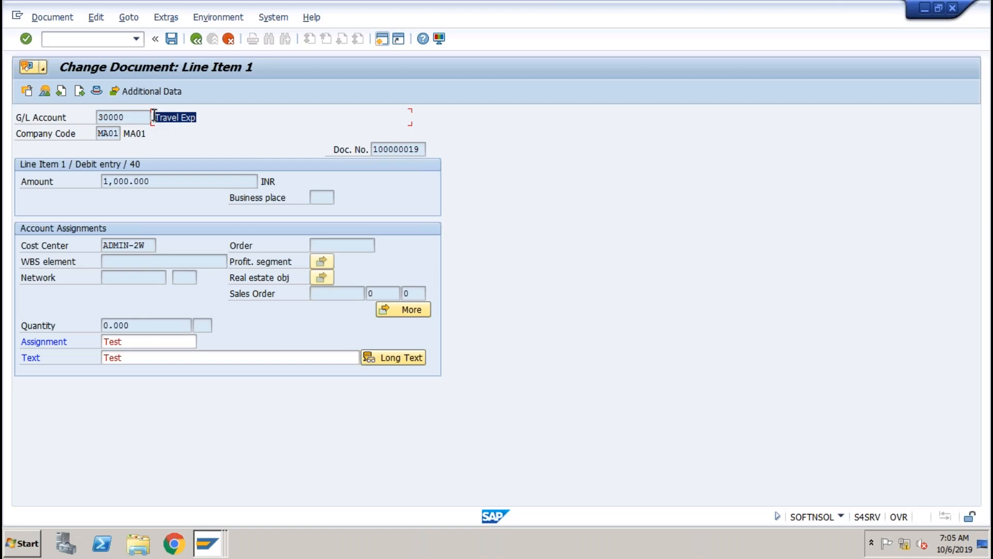
left_click(154, 115)
- Open Notepad and set its font size to 20
left_click(24, 543)
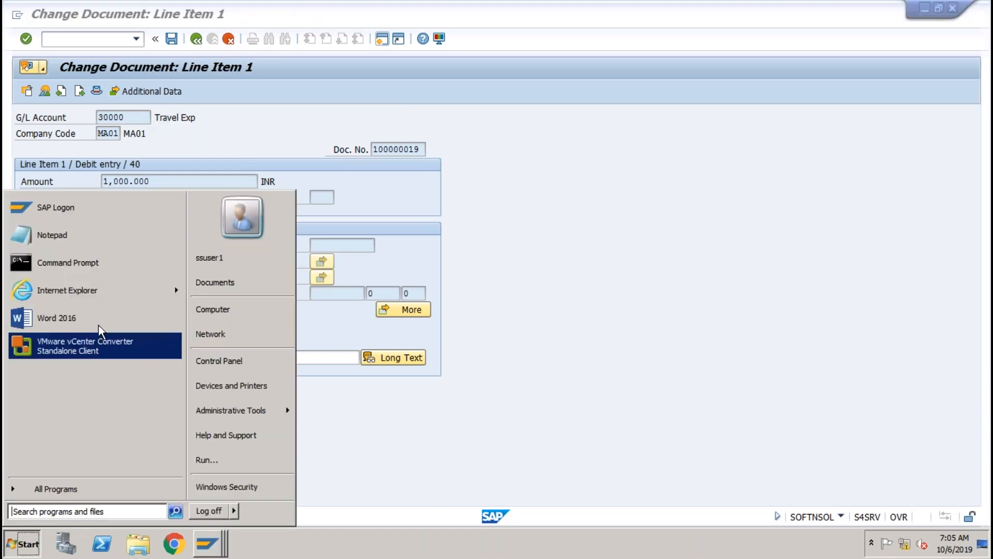
left_click(103, 240)
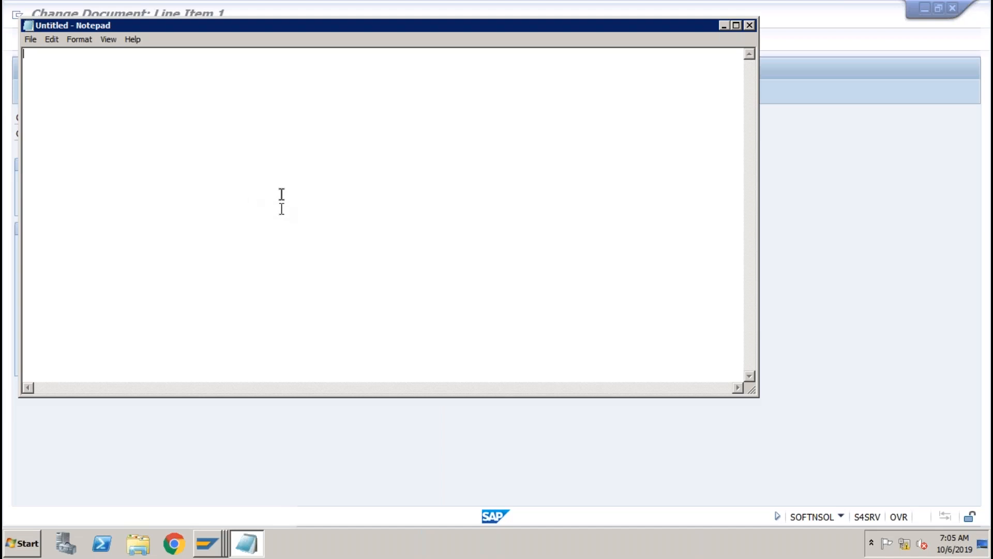
left_click(85, 39)
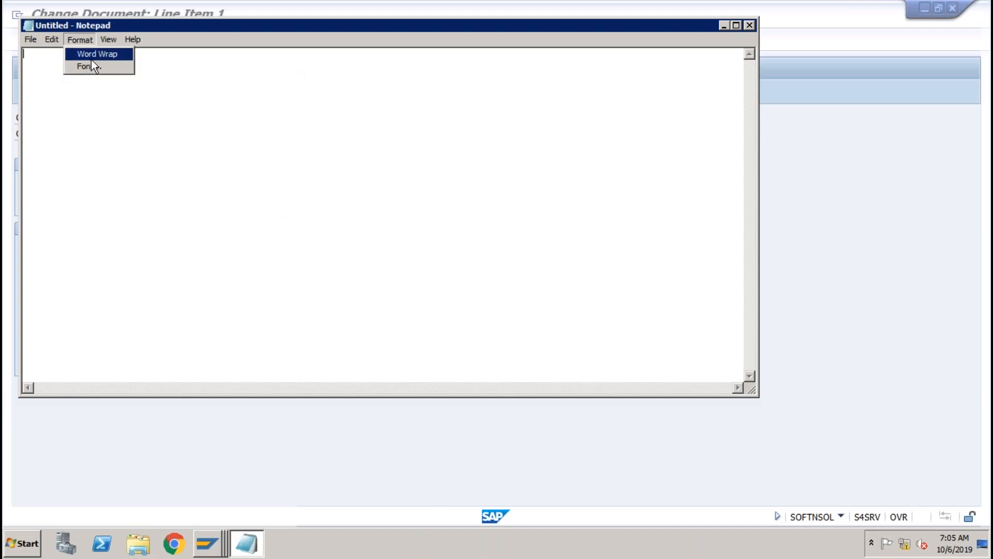
left_click(91, 64)
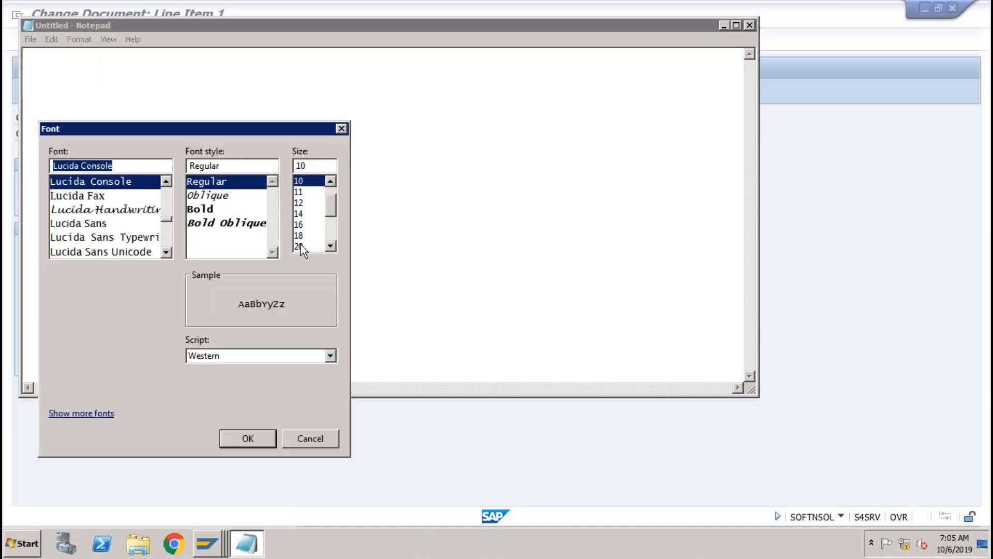
left_click(300, 245)
left_click(254, 438)
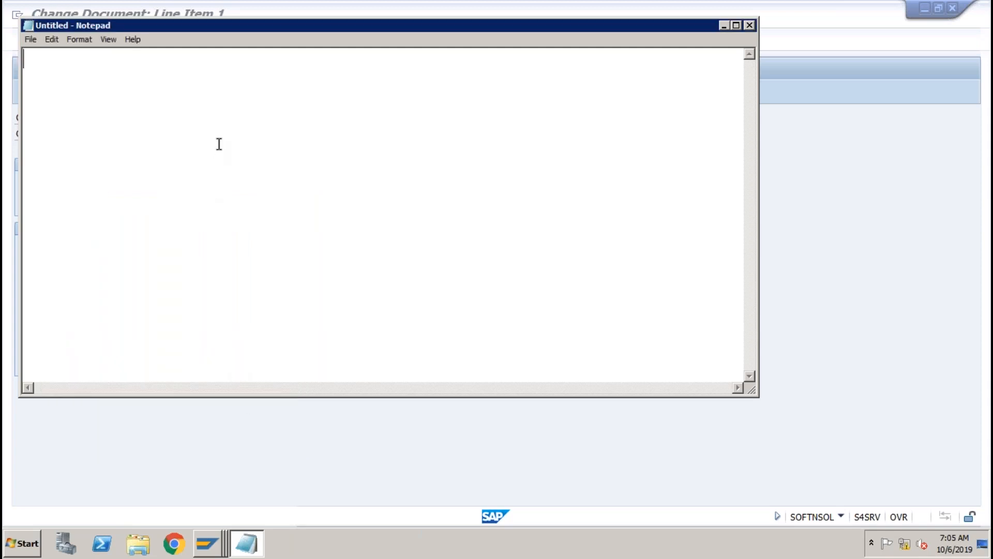
- Write the account type letters A, S, D, K and M on separate lines in Notepad
type("A")
key("Return")
type("S")
key("Return")
type("D")
key("Return")
type("K")
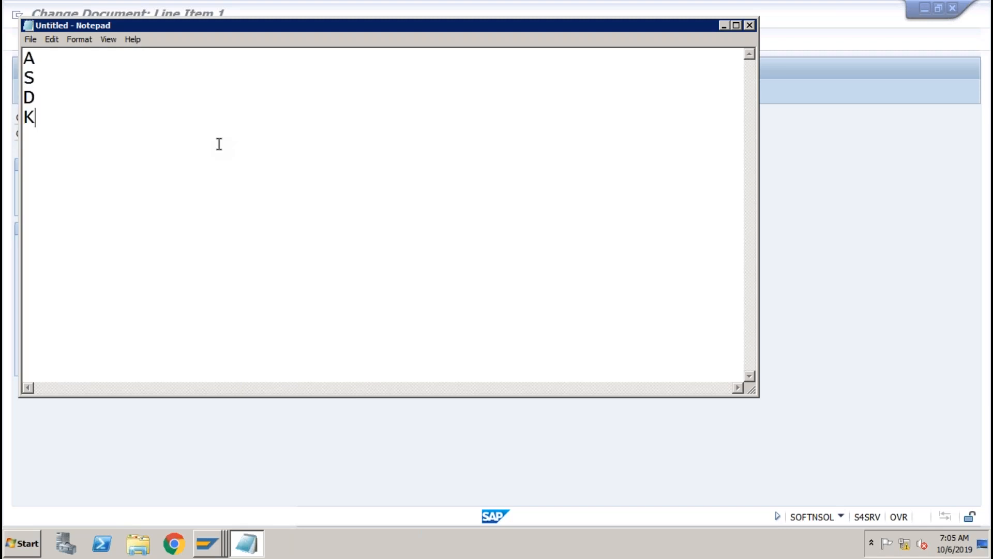
key("Return")
type("M")
key("Return")
- Switch to the line item rules overview and open the account type value list
left_click(215, 541)
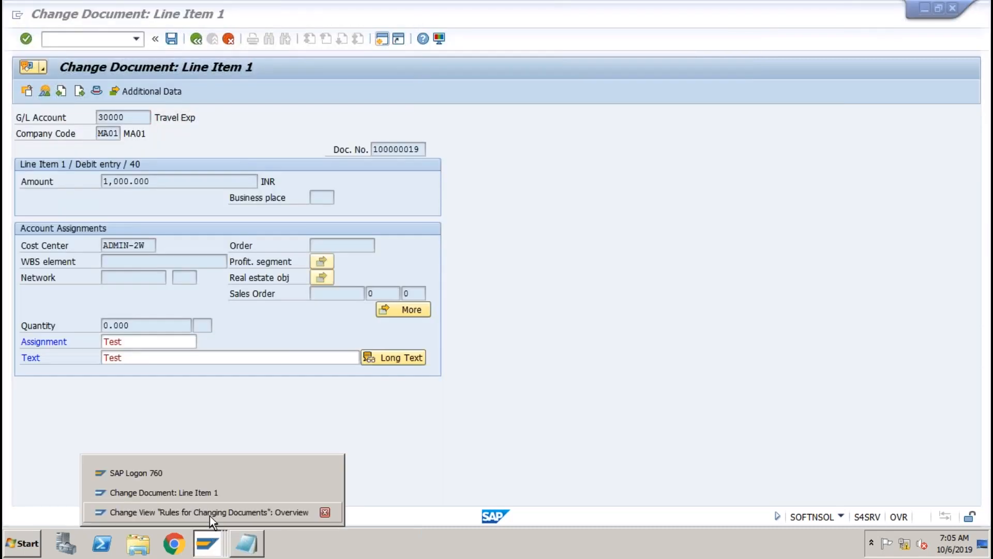
left_click(210, 514)
left_click(64, 137)
left_click(64, 138)
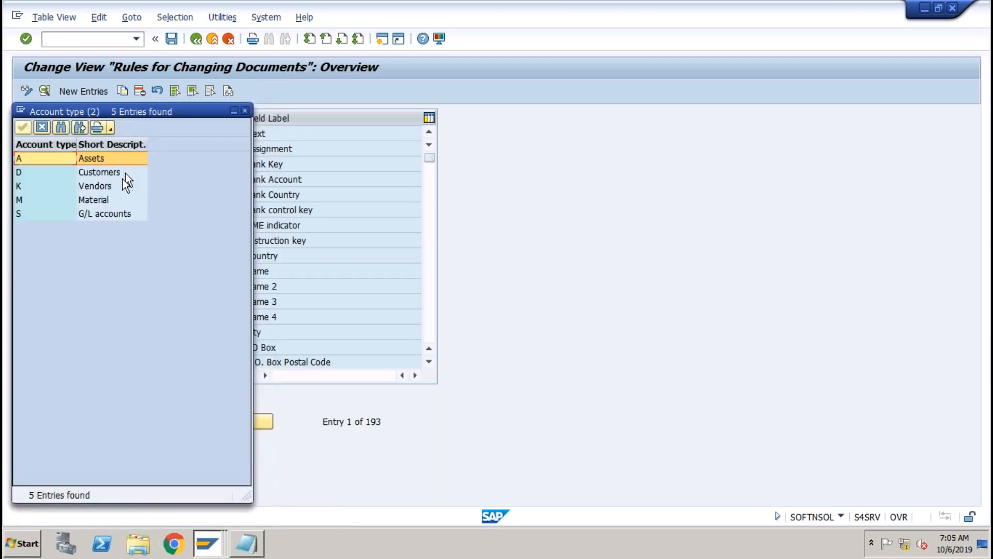
- Annotate the Notepad list with A - Assets and S - Normal GL Account
left_click(250, 556)
left_click(48, 55)
type("- Assets")
left_click(46, 80)
type("-")
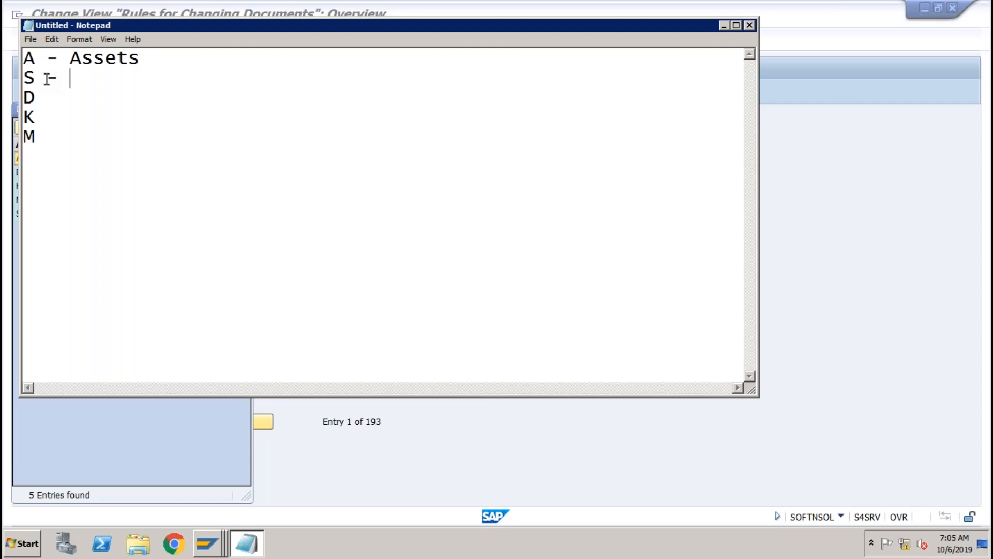
type("Norma")
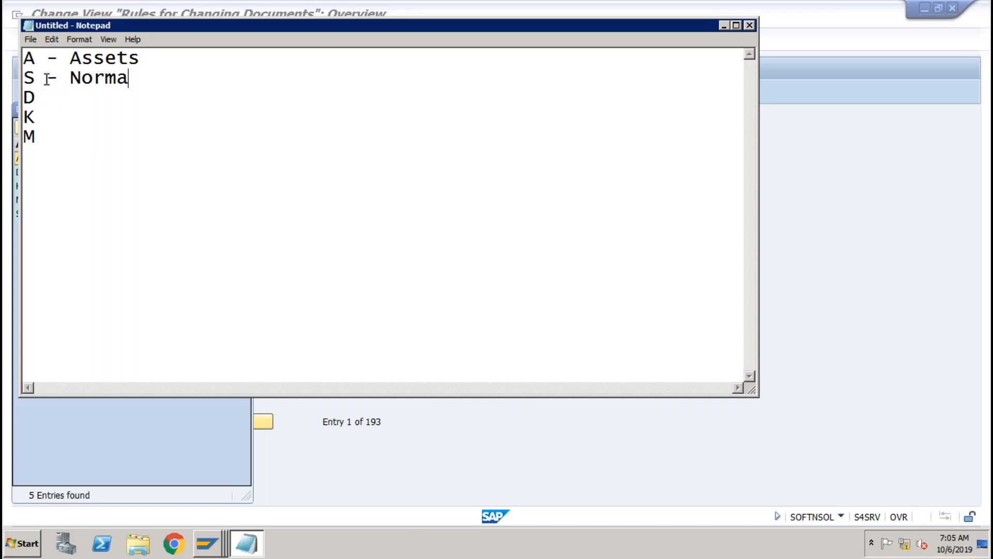
type("l GL Account")
- Complete the notes with D - Customer, K - Vendor and M - Material
left_click(55, 105)
type("- ")
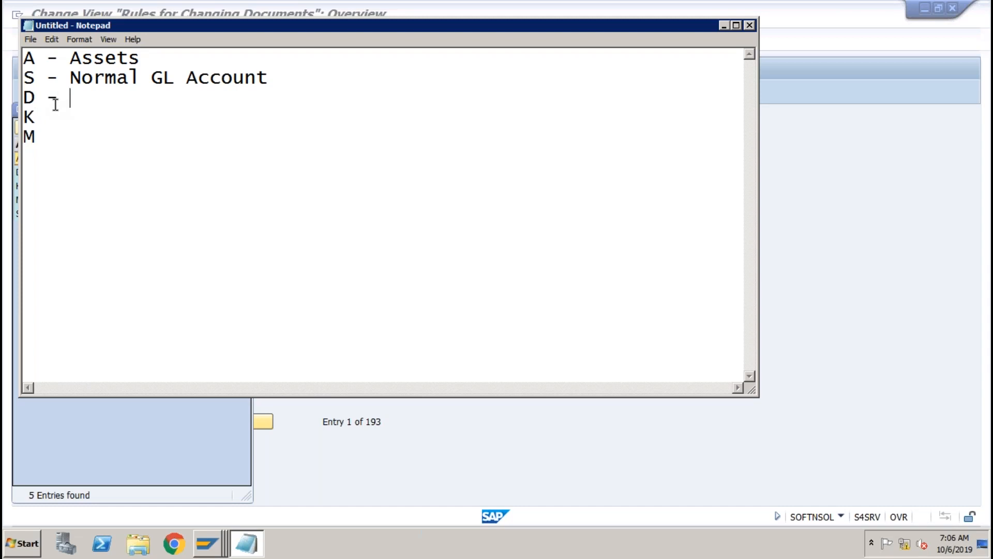
type("Customer")
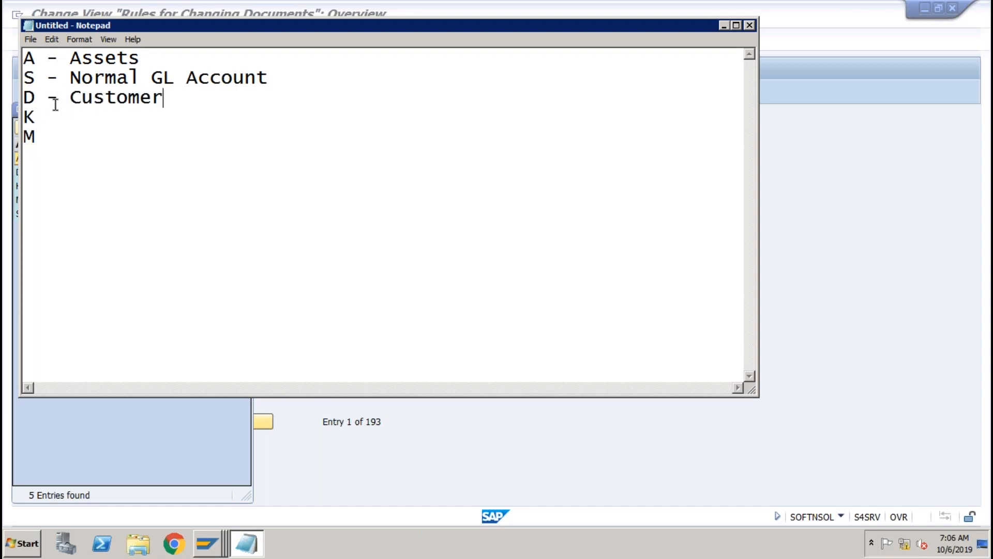
left_click(52, 116)
type("- Vendor")
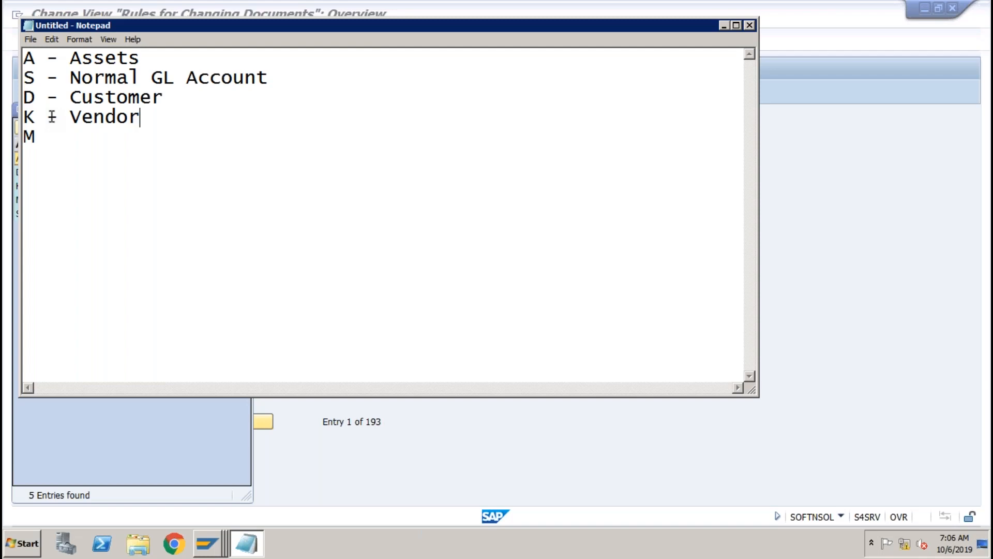
left_click(40, 119)
left_click(60, 132)
type("- Material")
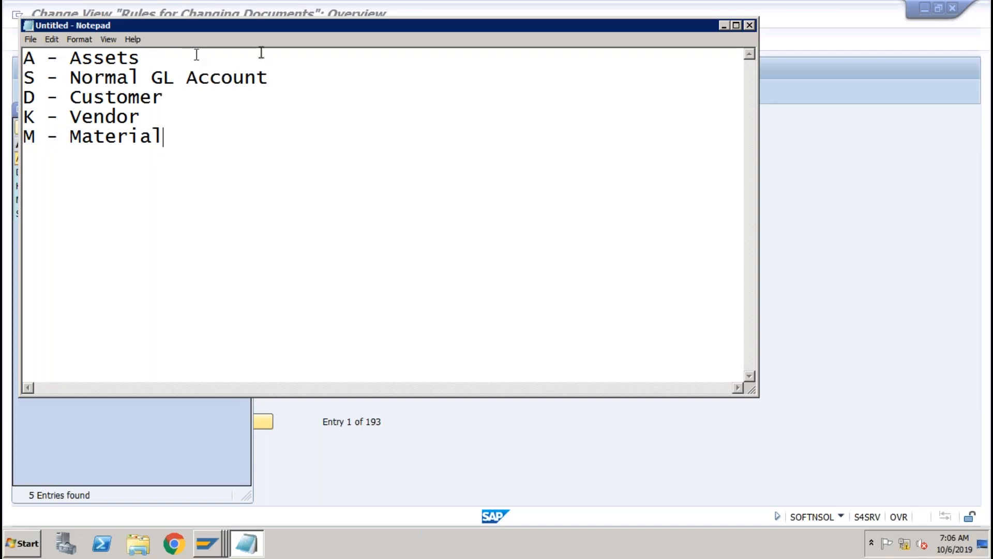
- Minimize Notepad and close the account type value list
left_click(724, 26)
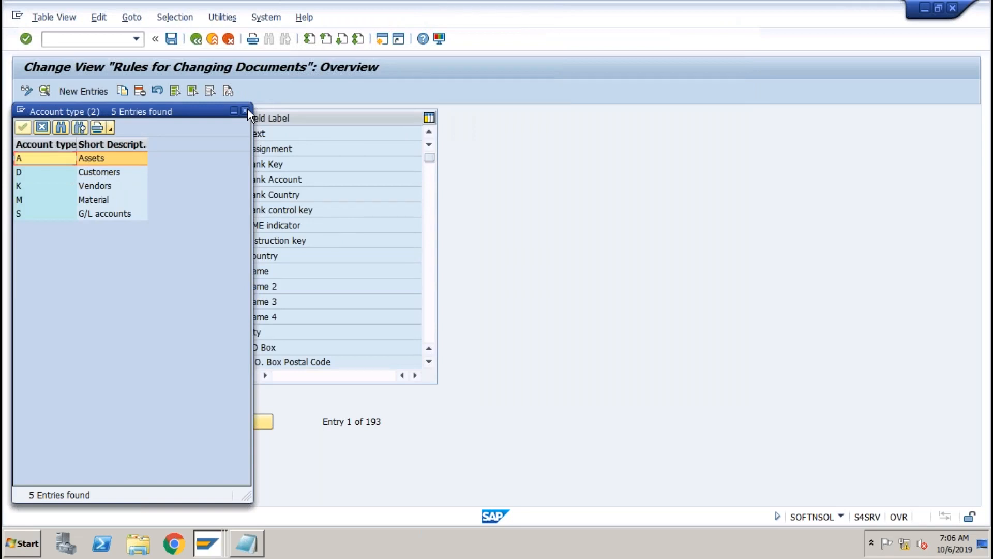
left_click(246, 110)
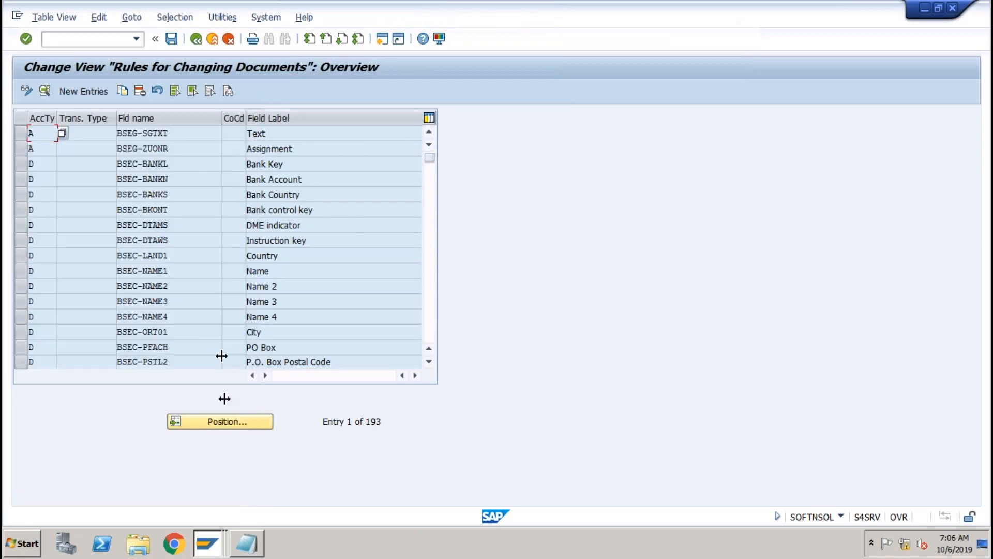
left_click(212, 550)
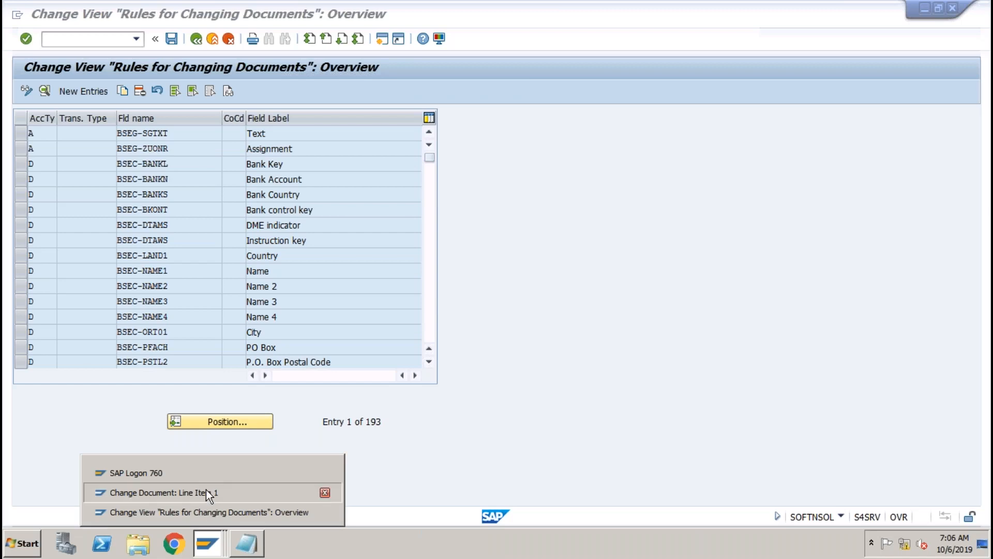
- Compare line item 1's editable fields with the line item rules, positioning the rules list at account type S
left_click(206, 491)
left_click_drag(128, 118, 93, 118)
left_click(97, 119)
left_click_drag(195, 123, 153, 114)
left_click(154, 115)
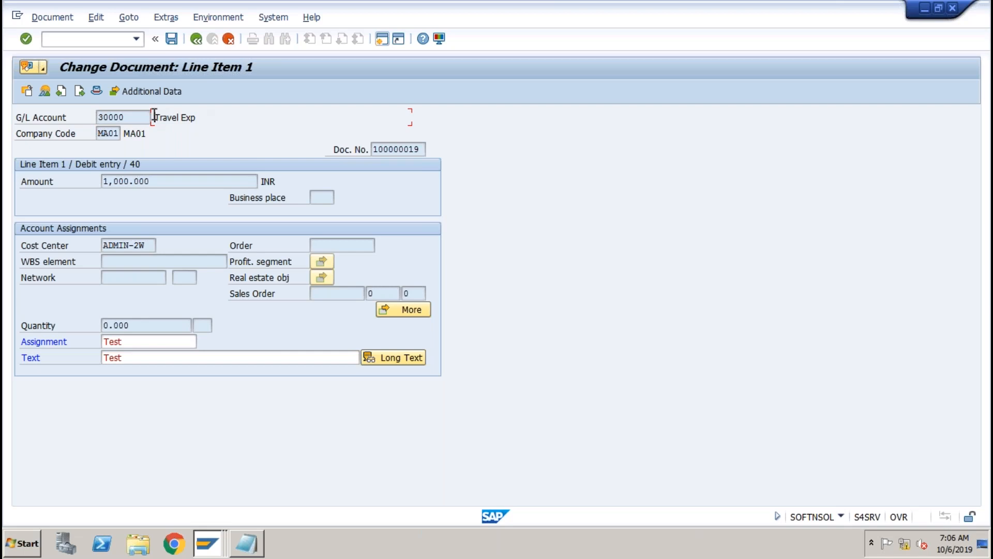
left_click(210, 537)
left_click(215, 508)
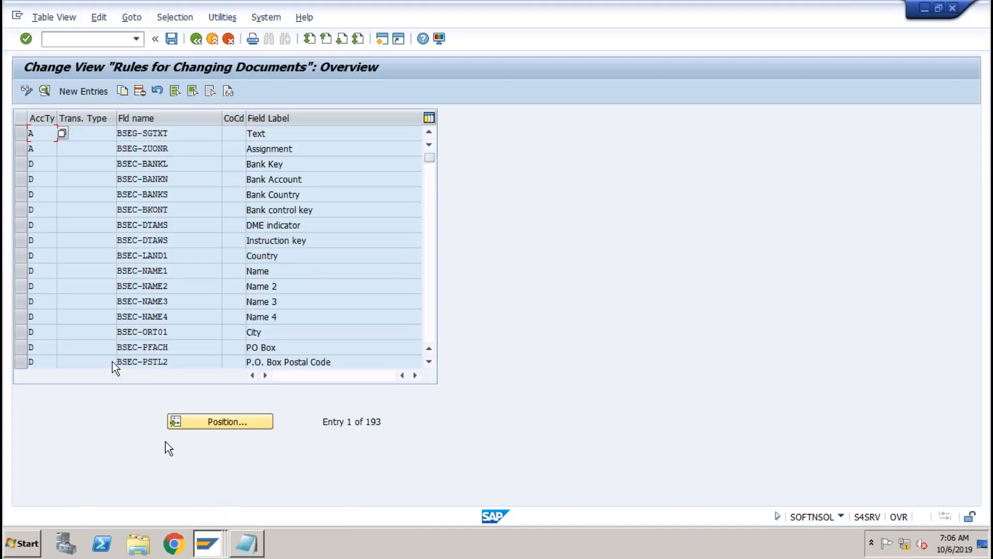
left_click(207, 420)
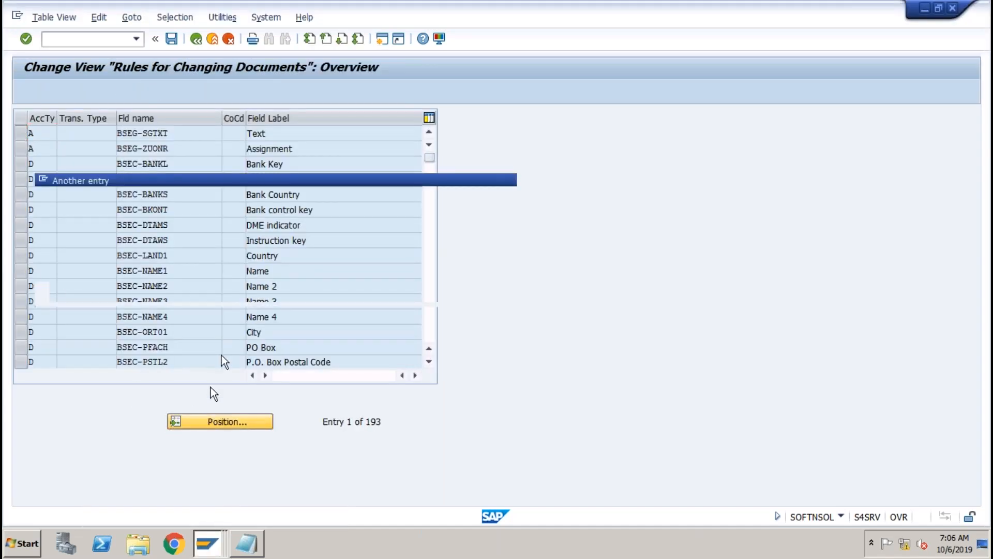
type("S")
key("Return")
left_click(40, 133)
left_click(185, 132)
left_click(184, 149)
left_click(183, 164)
left_click(180, 180)
left_click(178, 158)
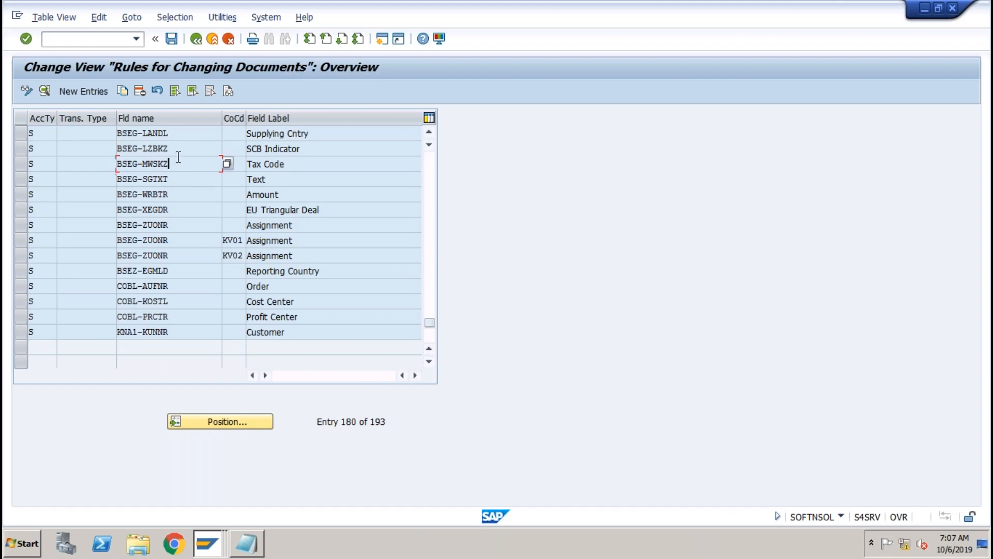
- Delete the account type S rule for field BSEG-SGTXT (Text) and save it to the customizing request
left_click(188, 196)
left_click_drag(289, 193, 242, 192)
left_click(241, 192)
left_click(299, 225)
left_click(281, 179)
left_click(21, 179)
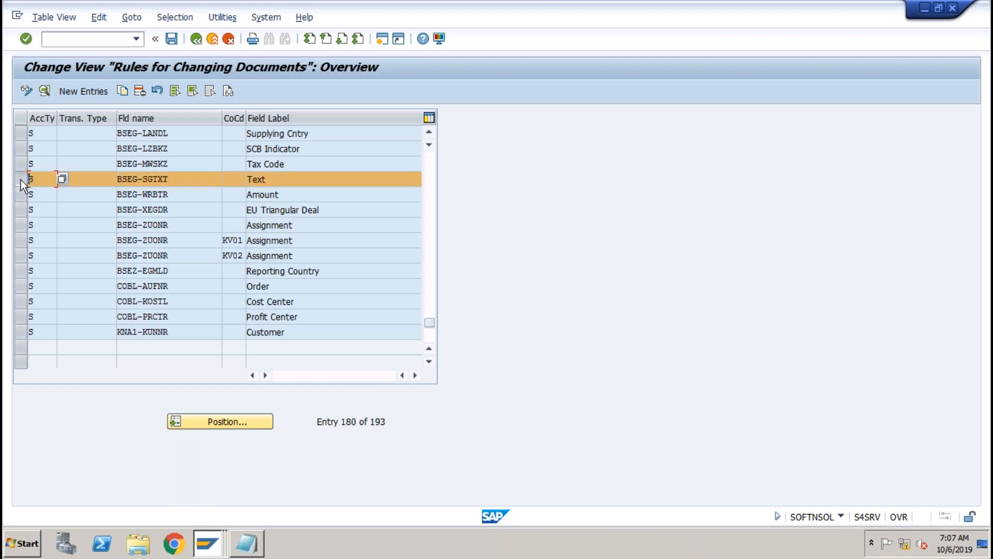
left_click(138, 92)
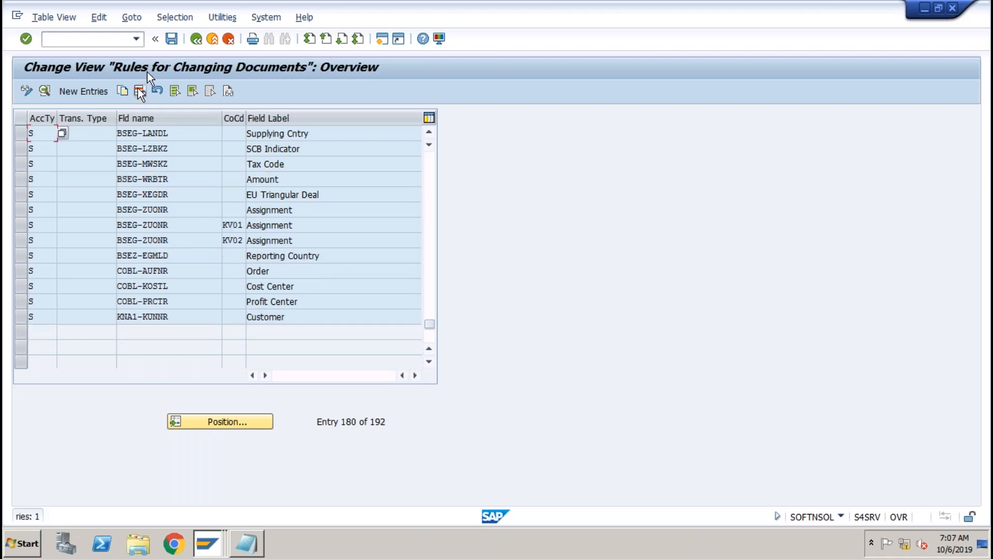
left_click(172, 39)
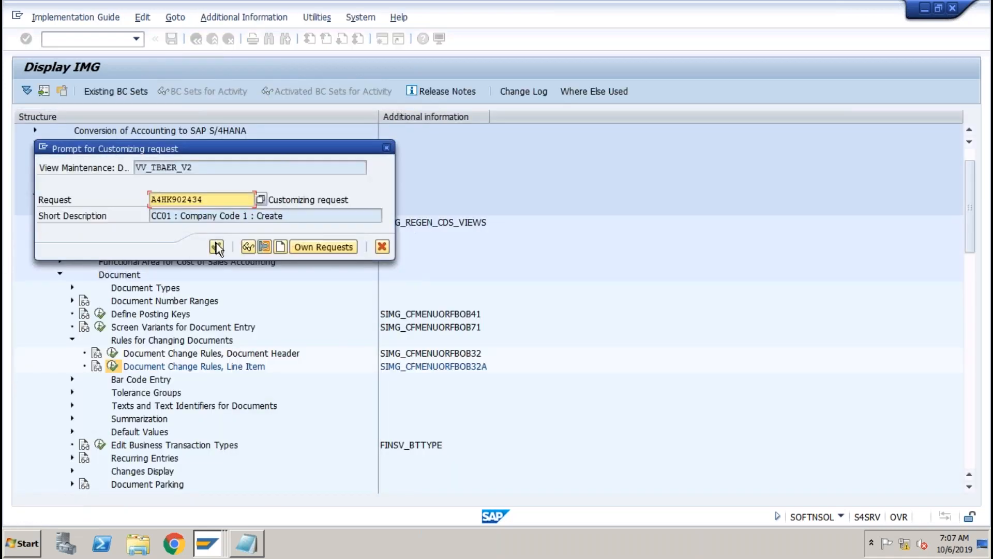
key("Return")
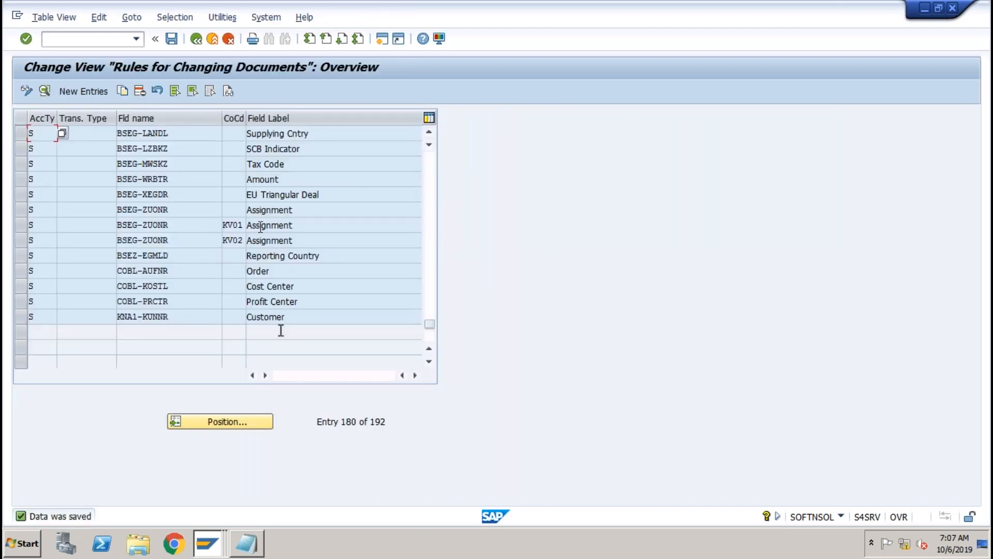
- Reopen line item 1 of document 100000019 in change mode and test editing its Text and Assignment fields
left_click(207, 544)
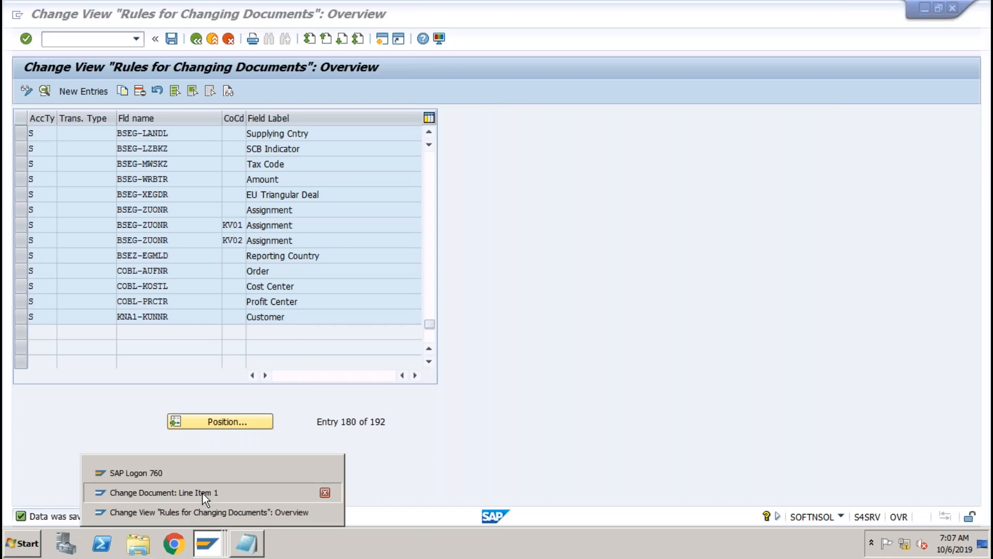
left_click(203, 493)
left_click(137, 43)
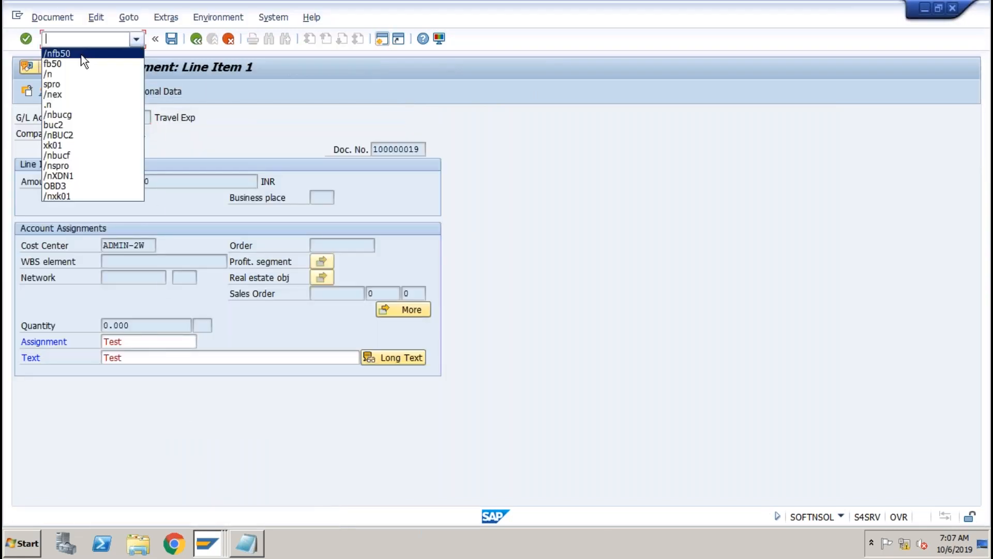
left_click(81, 58)
key("Return")
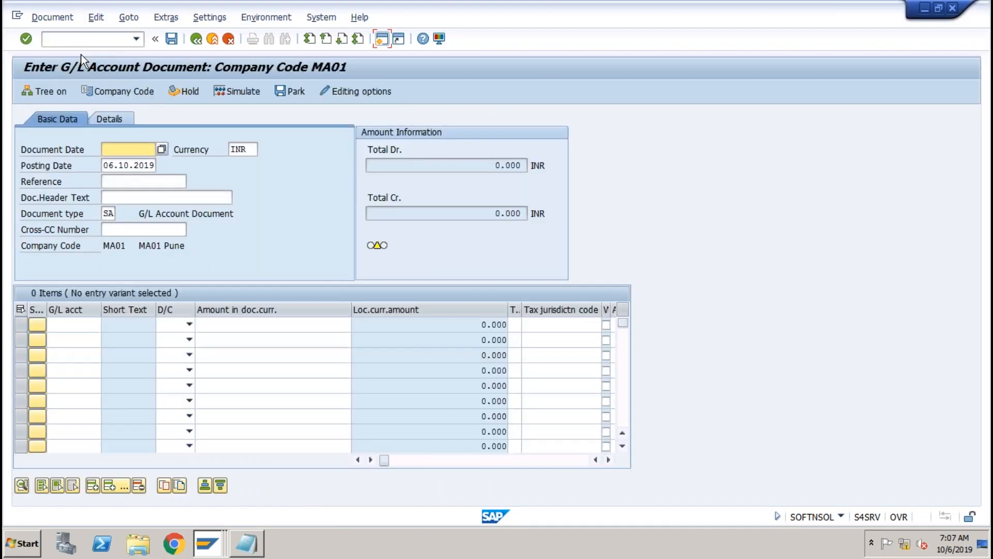
left_click(52, 18)
left_click(52, 33)
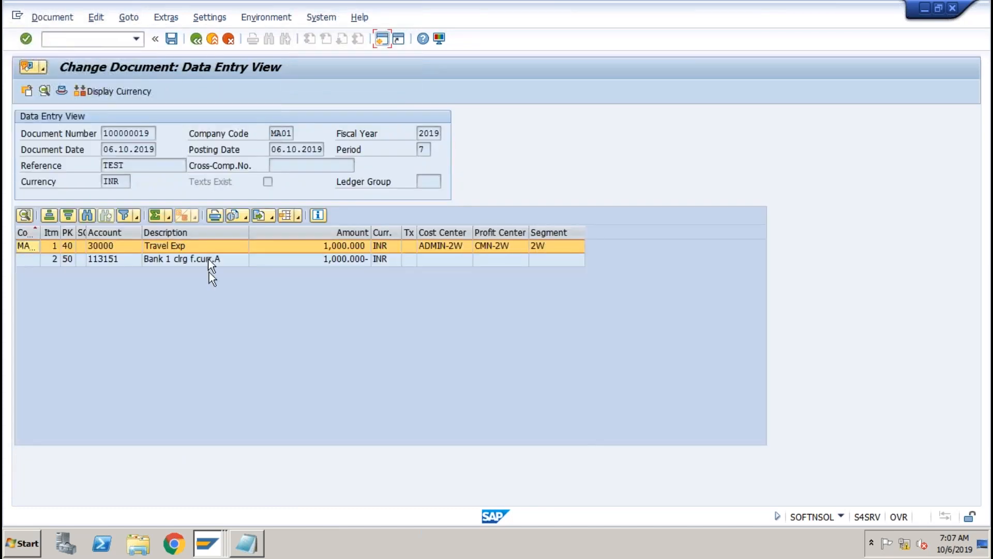
double_click(203, 249)
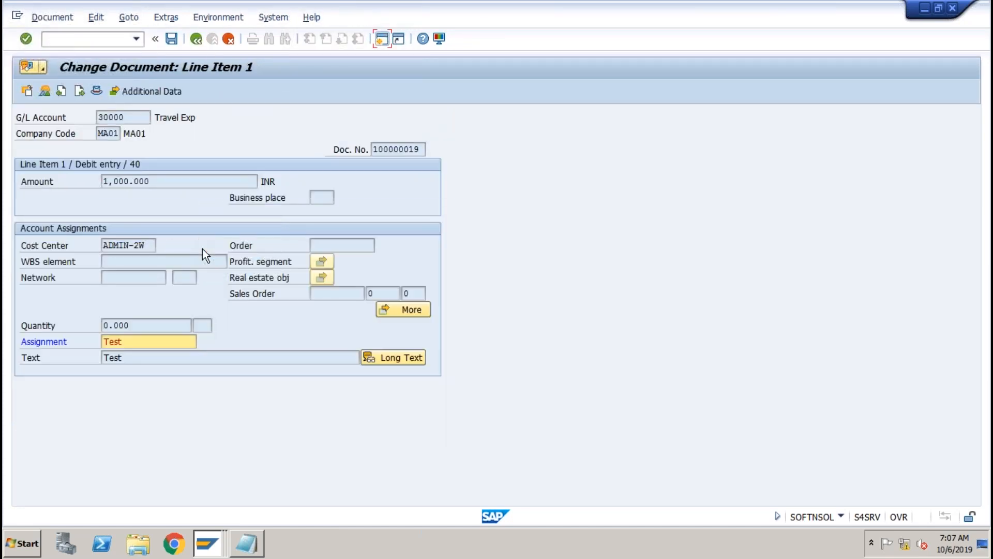
left_click(154, 361)
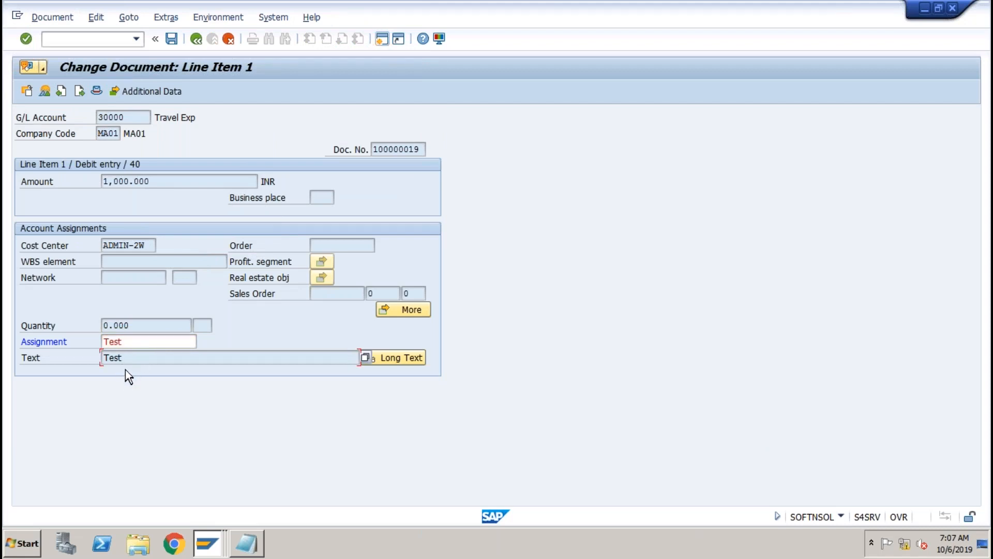
left_click(137, 343)
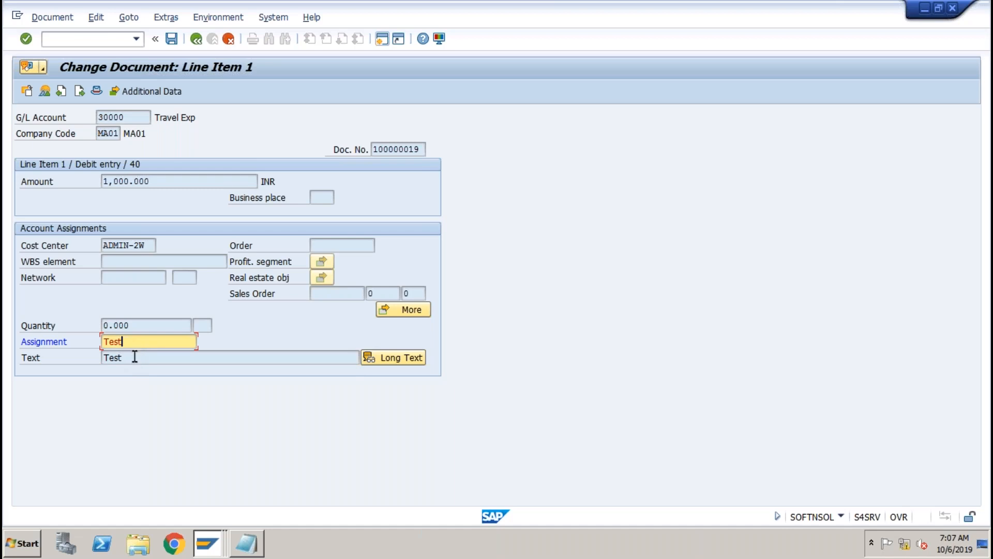
left_click(134, 357)
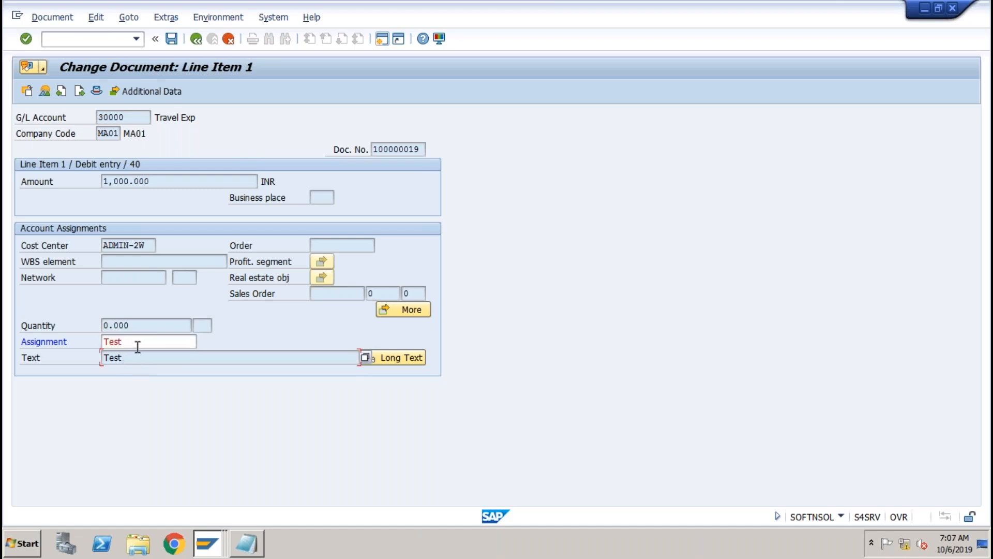
left_click(138, 343)
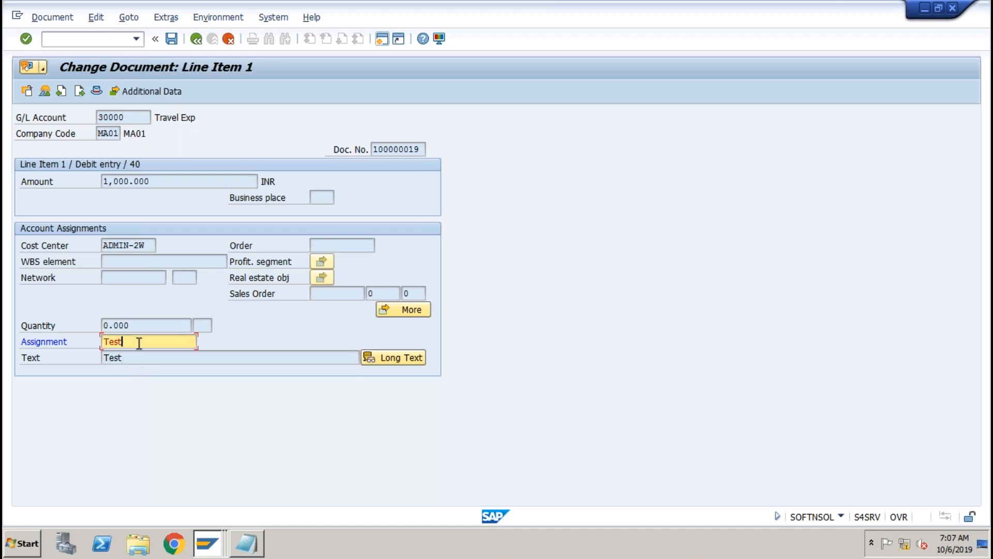
- Delete the account type S rule for BSEG-ZUONR (Assignment) that has no company code, and save
left_click(212, 540)
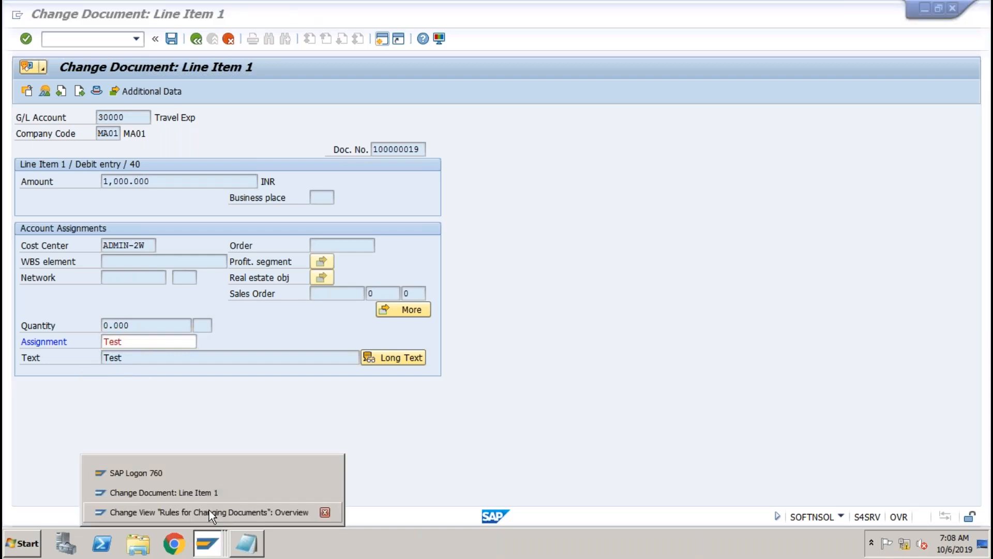
left_click(209, 510)
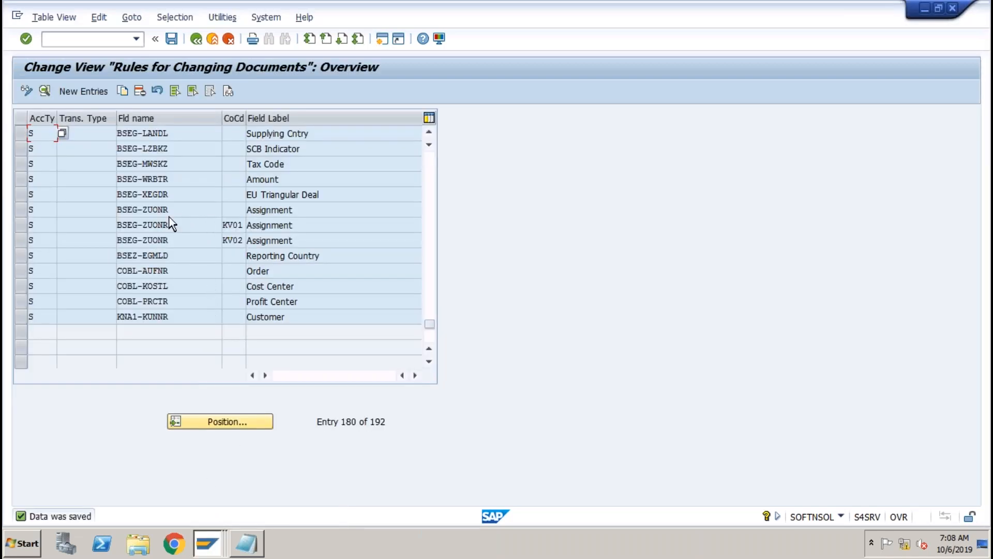
left_click(175, 210)
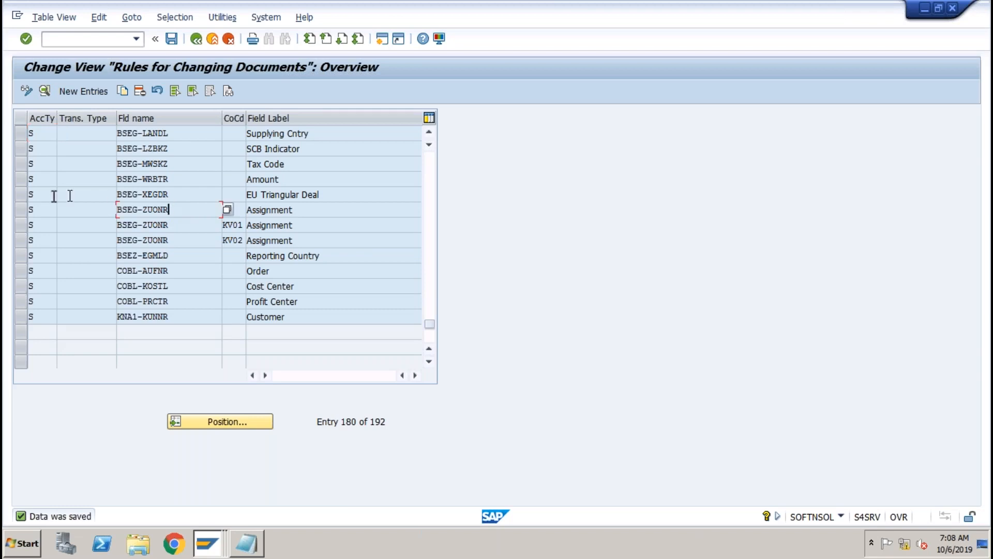
left_click(23, 209)
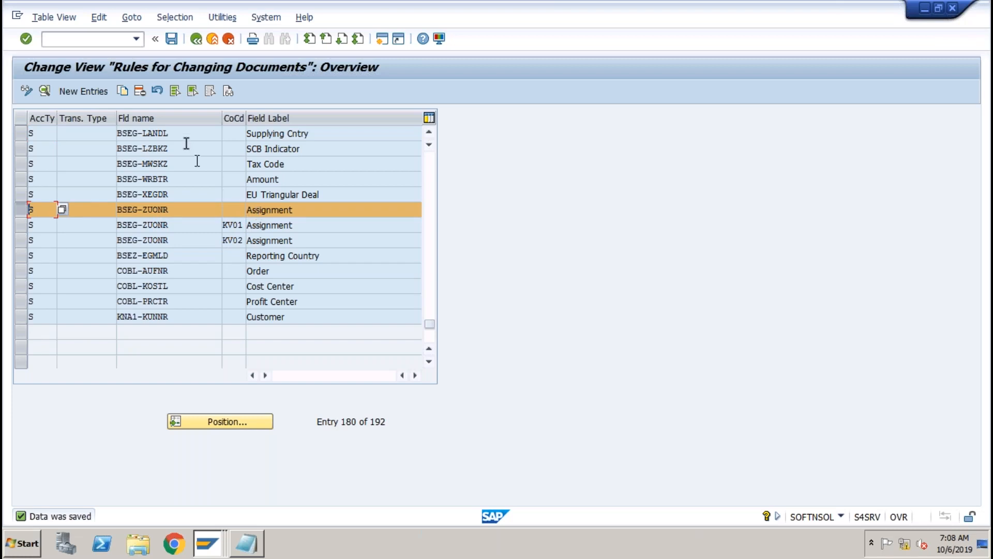
left_click(140, 92)
left_click(171, 40)
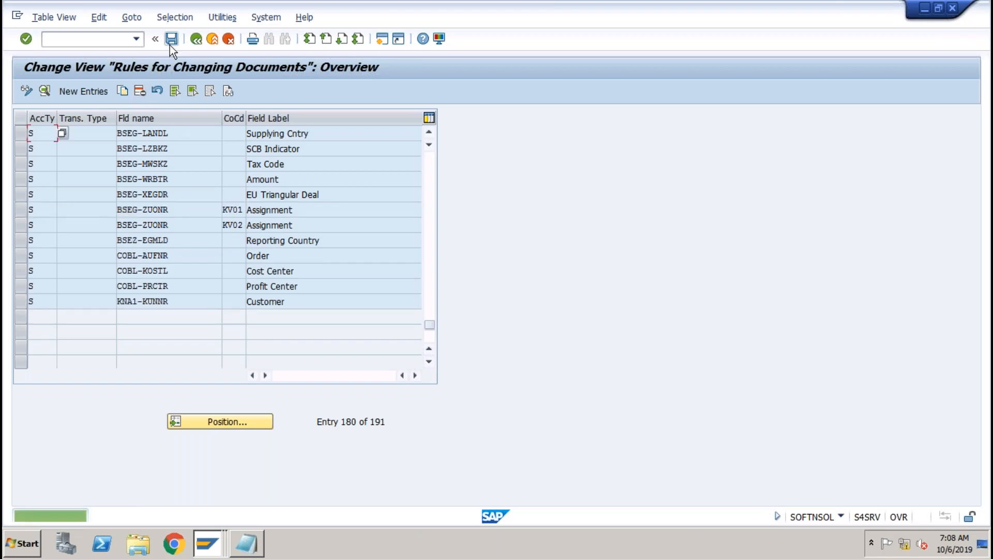
- Reload line item 1 of the document in change mode and retest editing its Assignment and Text fields
left_click(207, 544)
left_click(200, 492)
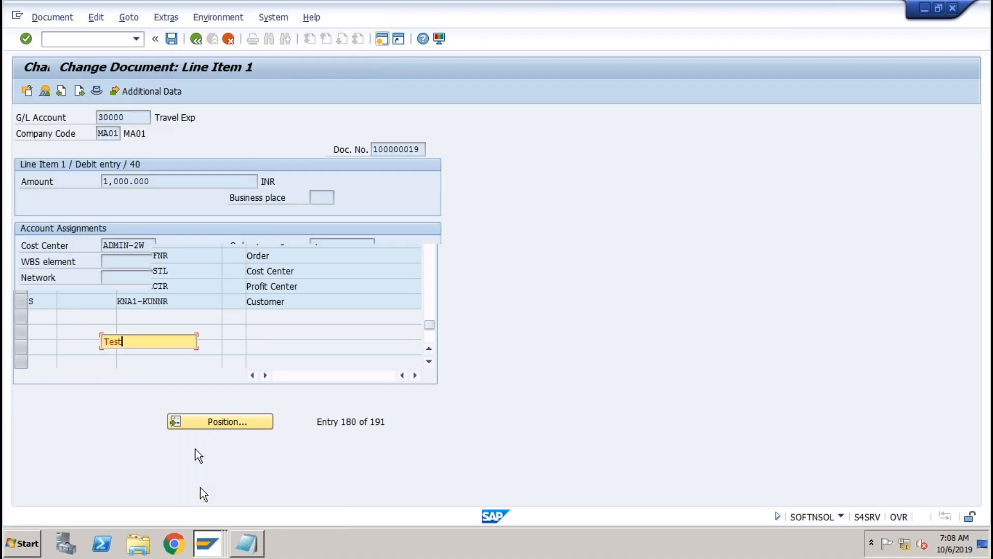
left_click(137, 39)
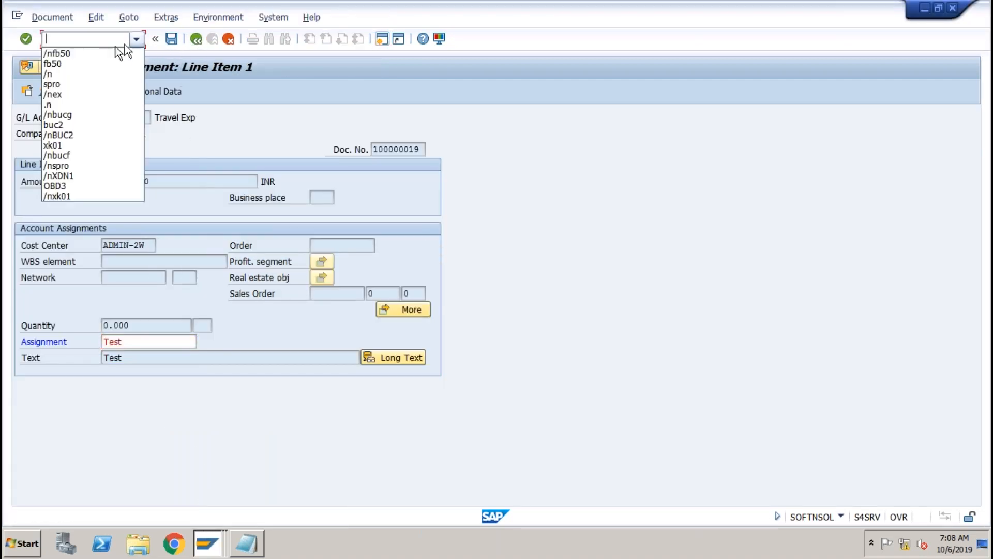
left_click(98, 50)
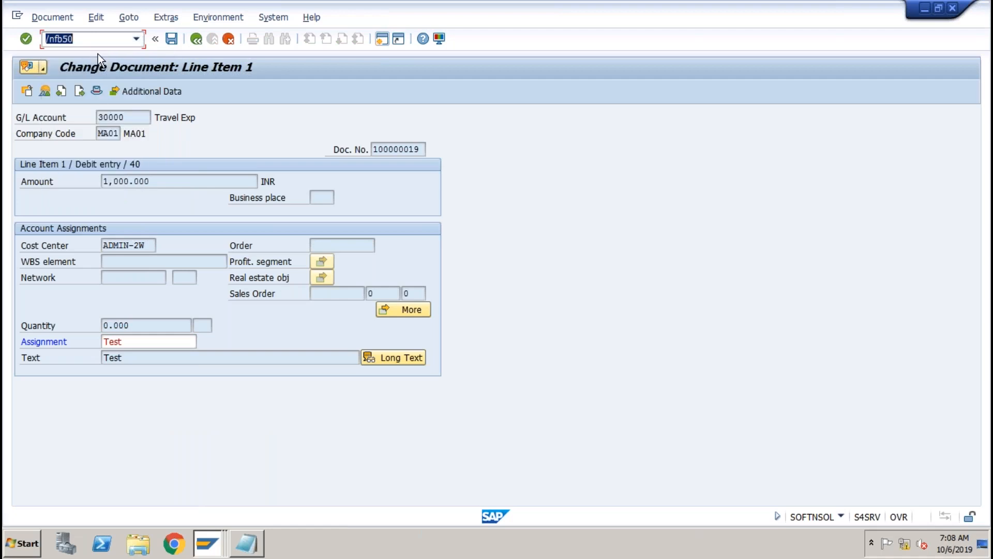
key("Return")
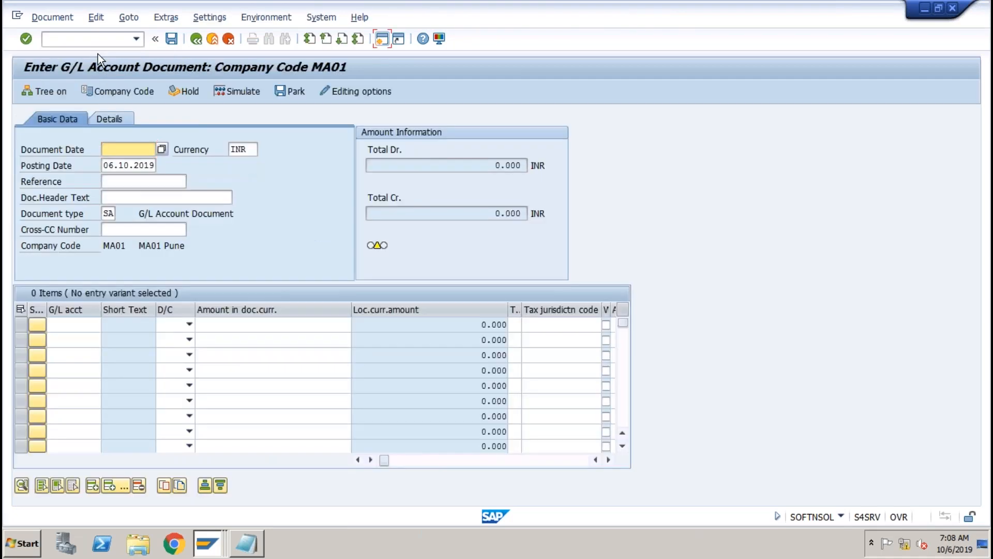
left_click(58, 17)
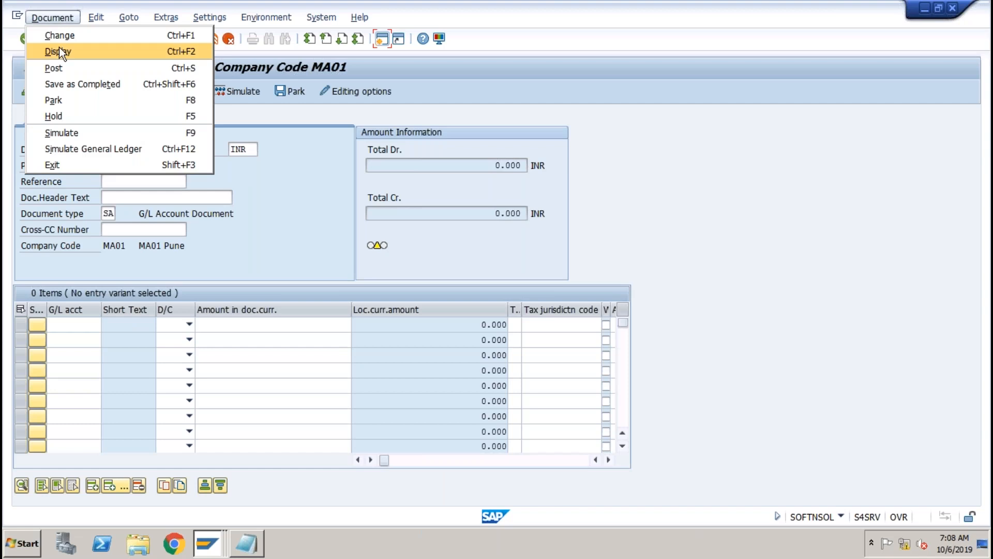
left_click(60, 36)
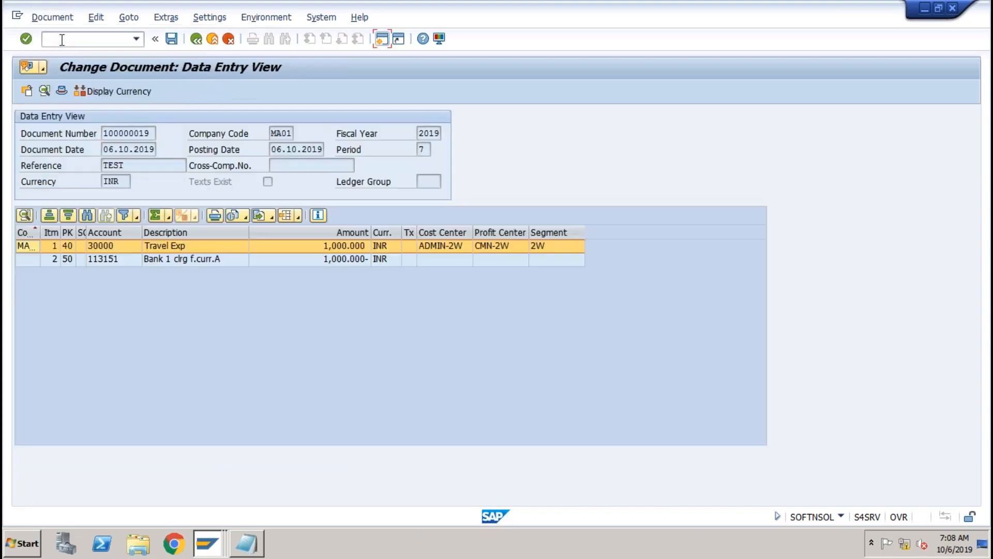
double_click(228, 247)
left_click(150, 343)
left_click(146, 357)
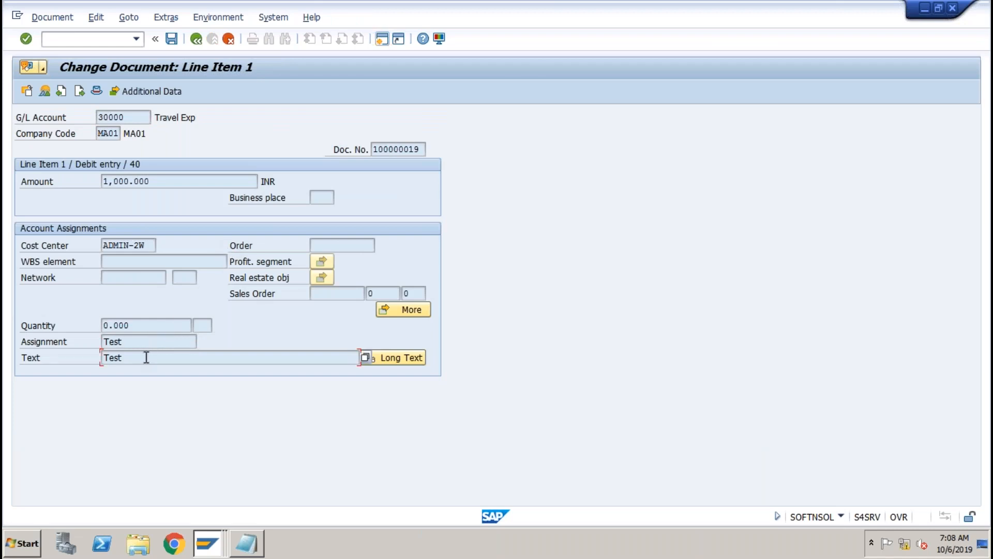
- Start a new document change rule entry and pick field BSEG-SGTXT from the field list
left_click(204, 543)
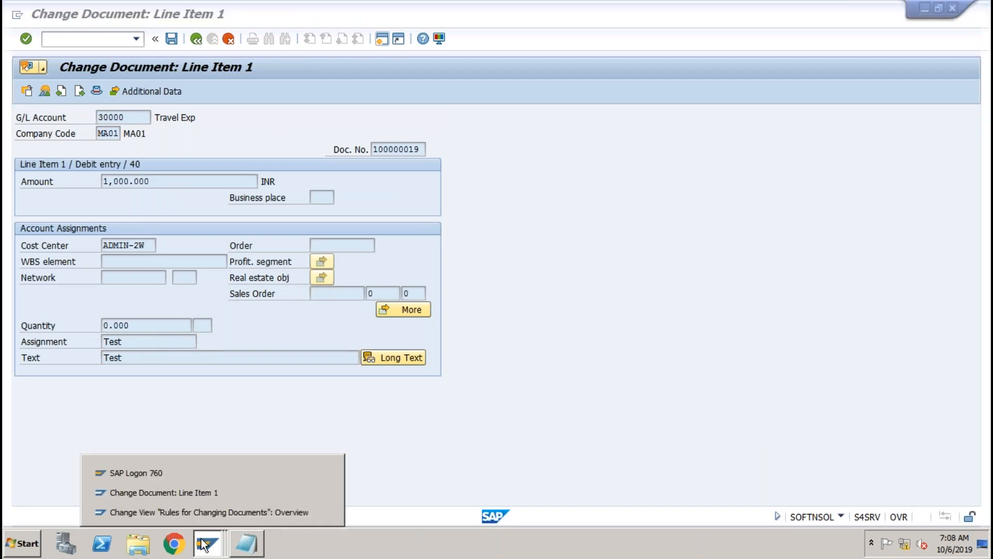
left_click(206, 512)
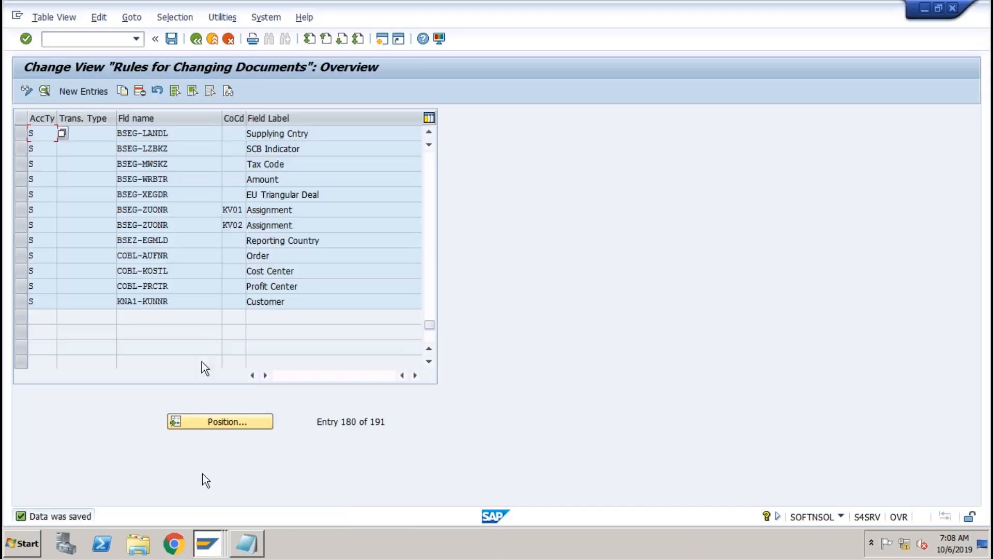
left_click(95, 92)
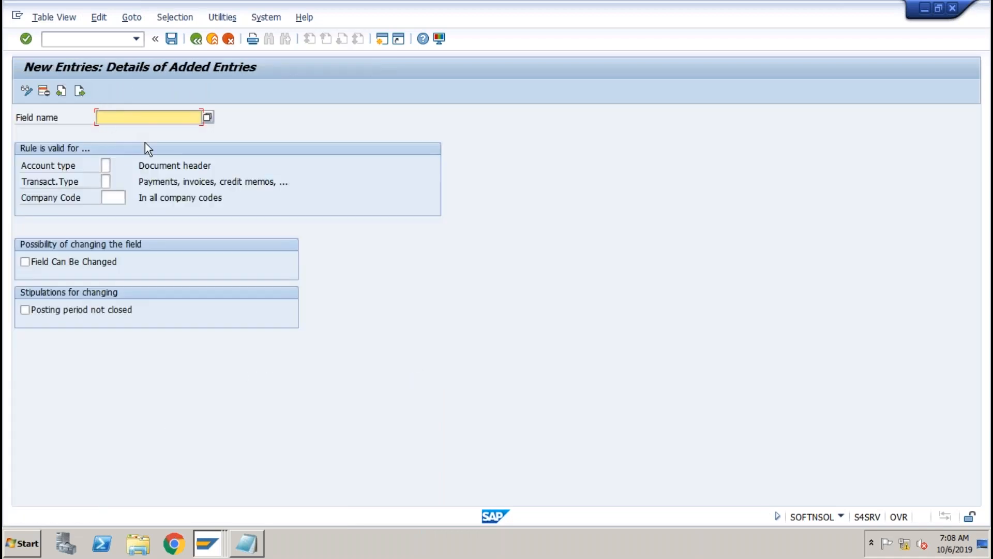
left_click(207, 117)
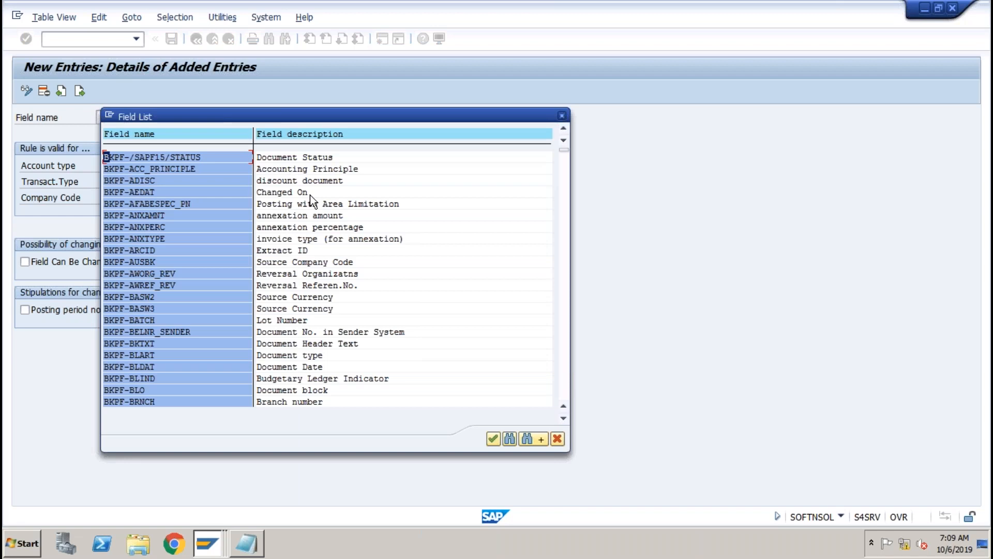
left_click(563, 252)
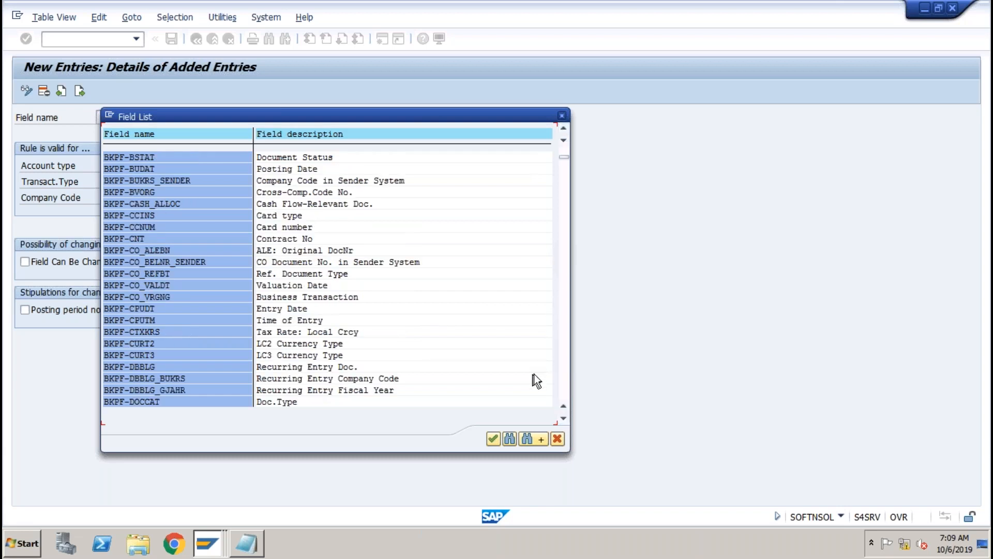
left_click(563, 309)
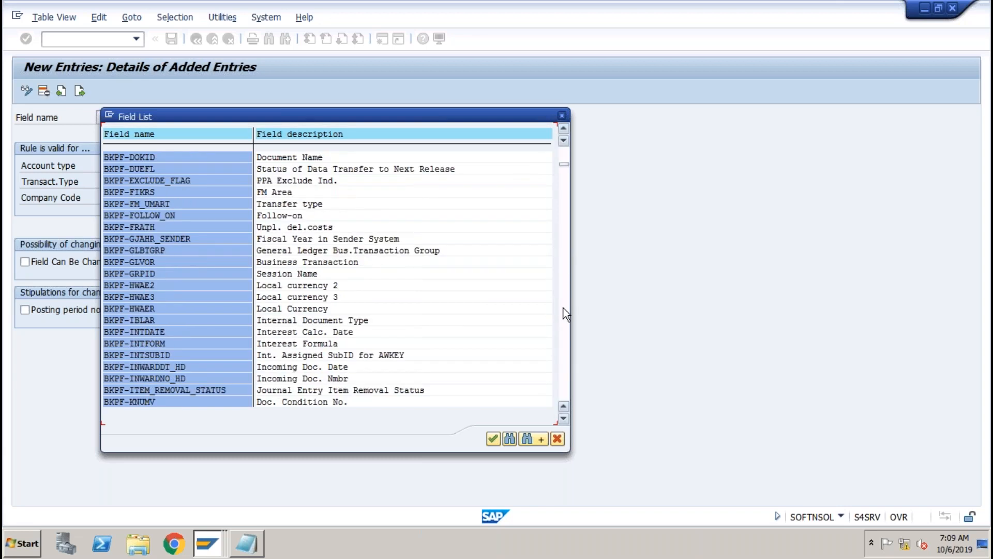
left_click(564, 309)
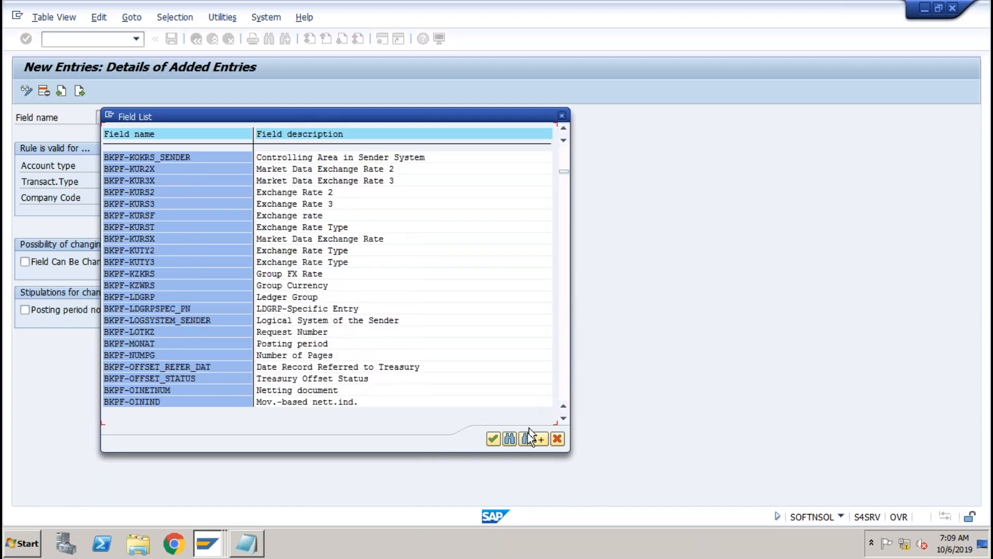
left_click(510, 439)
type("sgtxt")
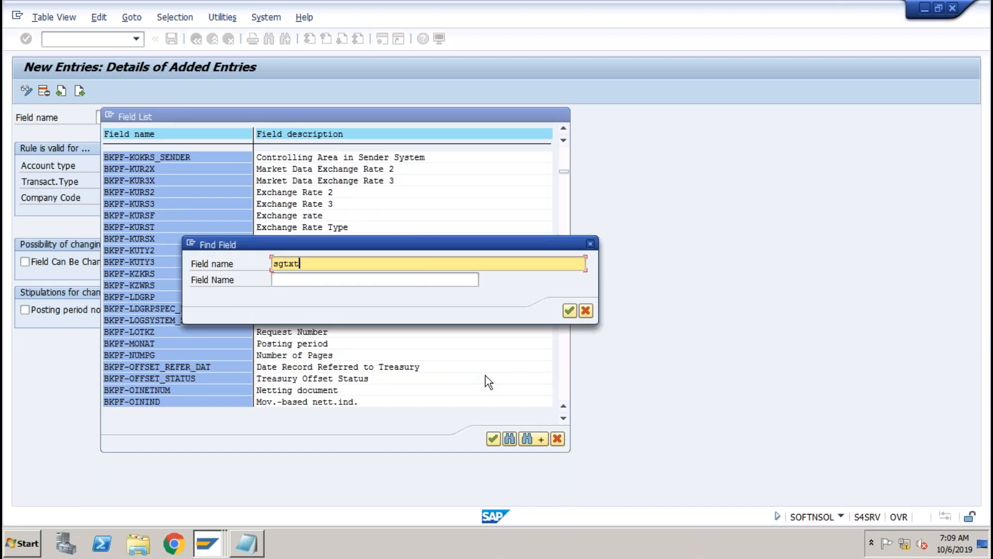
key("Return")
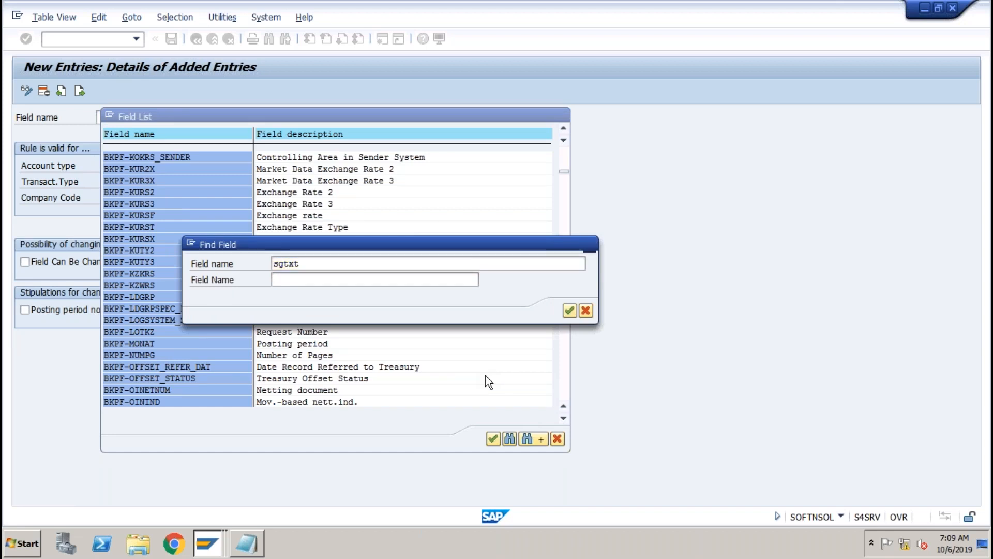
left_click(141, 157)
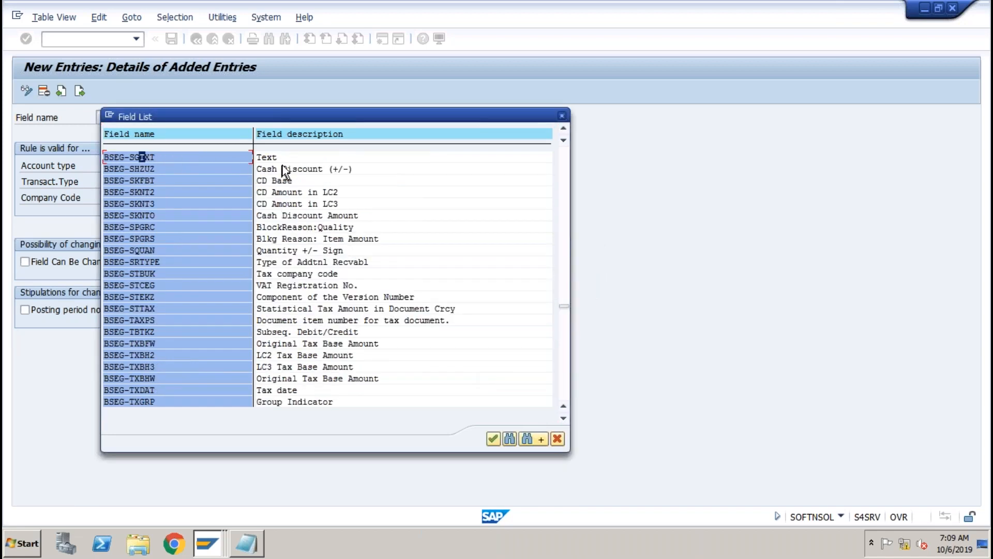
left_click(509, 439)
type("text")
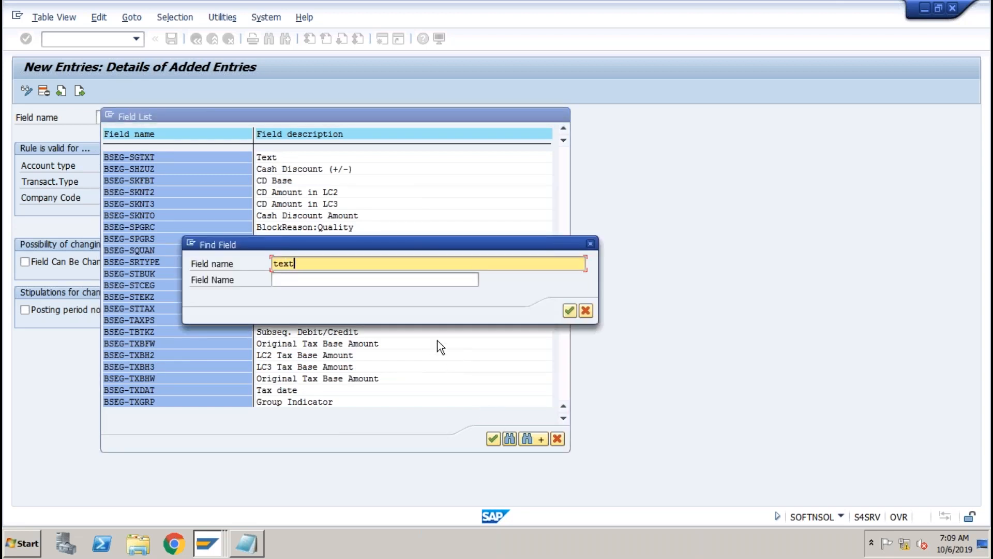
key("Return")
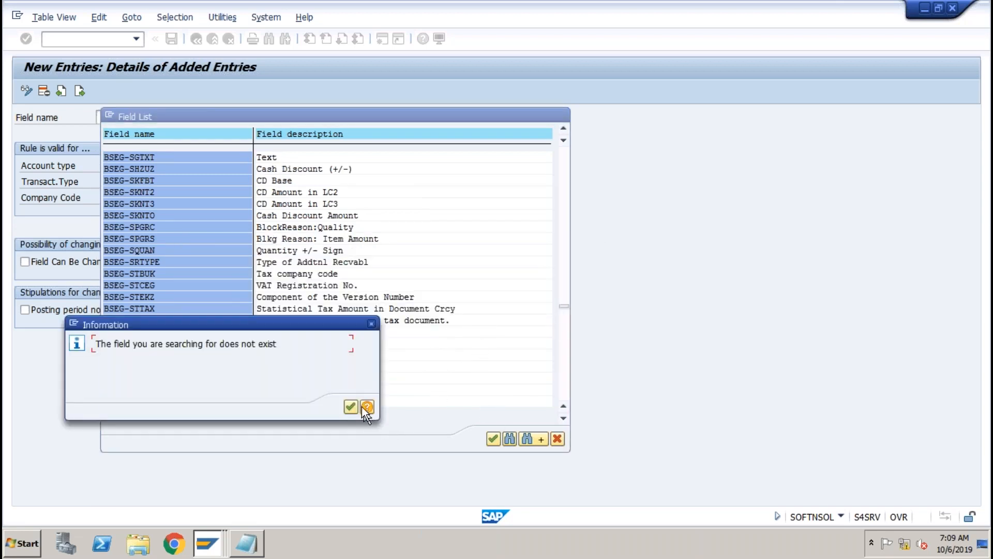
left_click(351, 408)
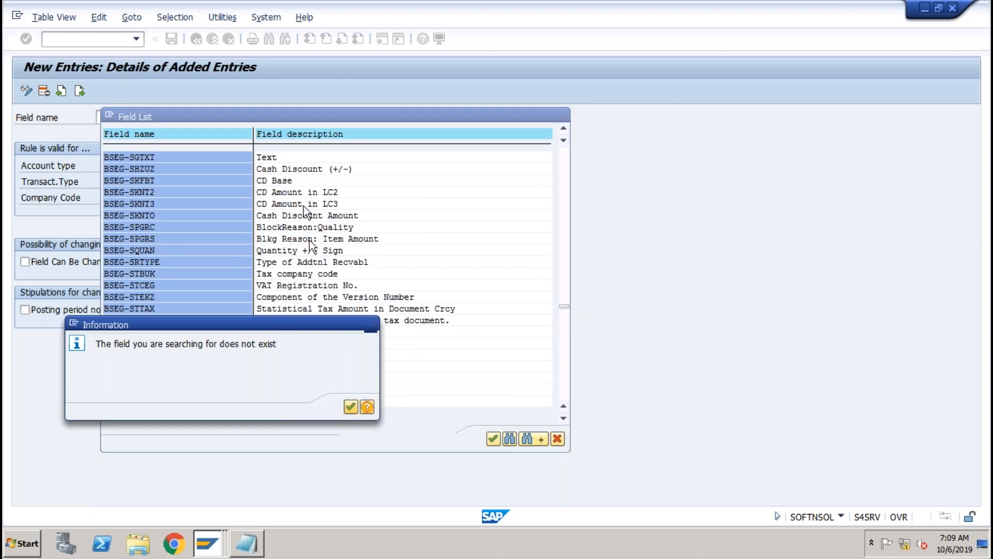
left_click(268, 157)
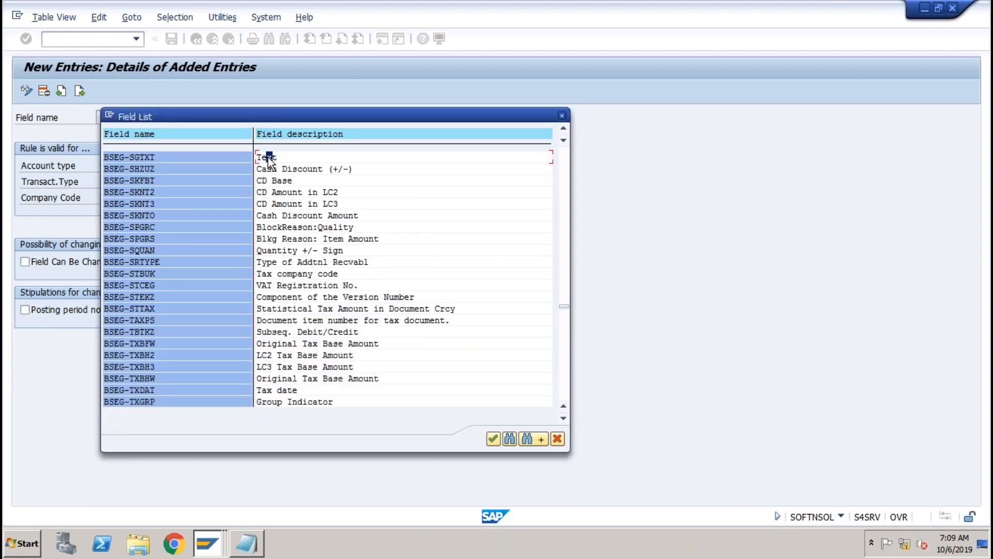
double_click(269, 159)
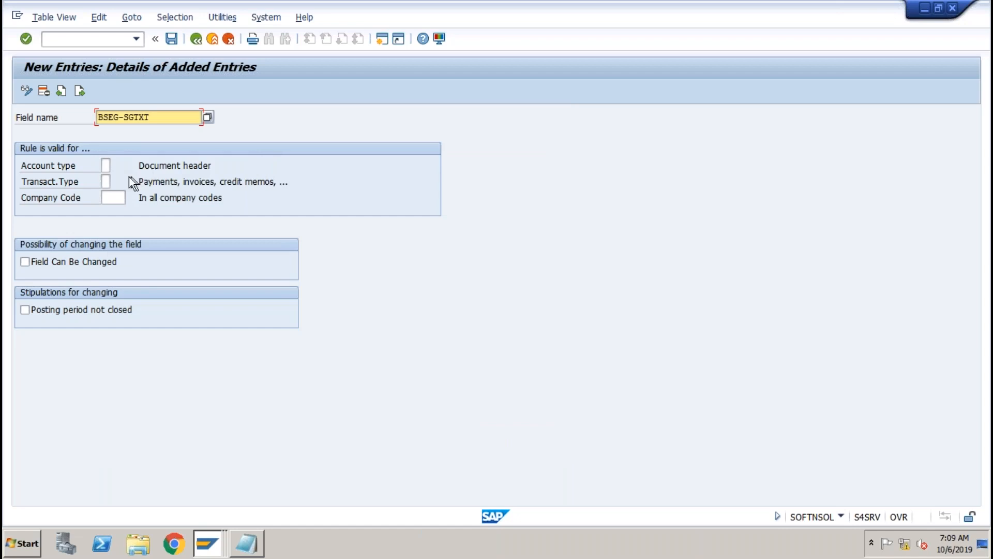
- Set the rule's account type to S, allow the field to be changed, save and return to the rule overview
left_click(105, 165)
left_click(116, 165)
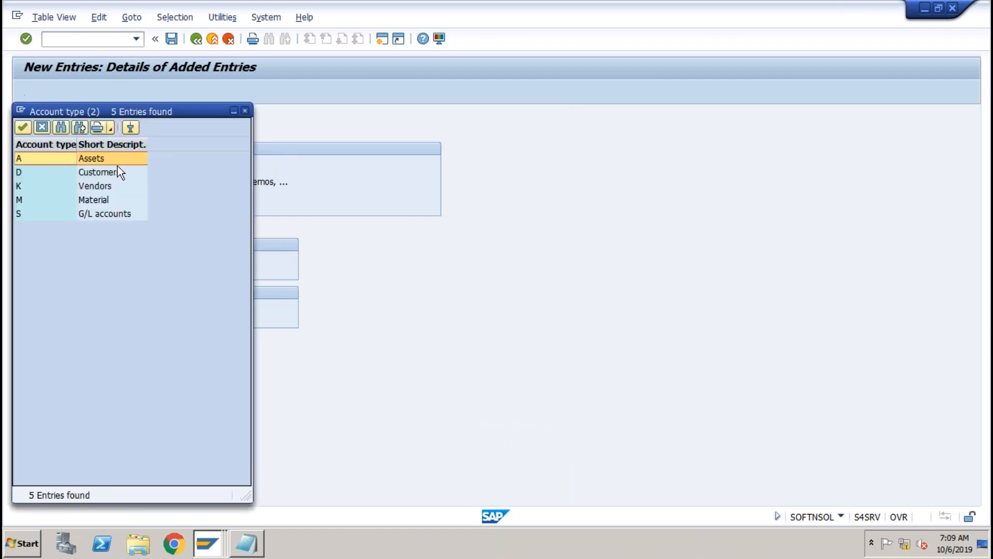
double_click(64, 211)
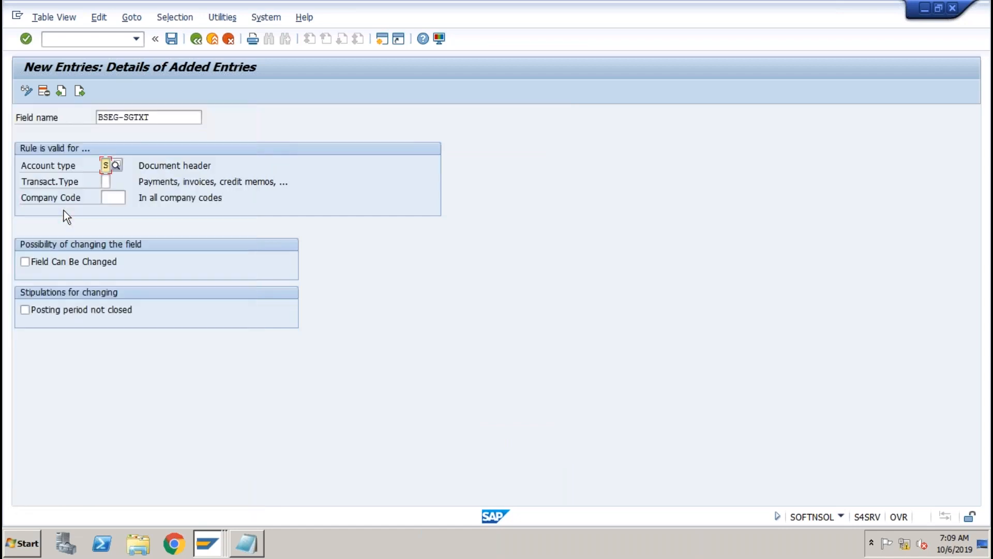
left_click(105, 182)
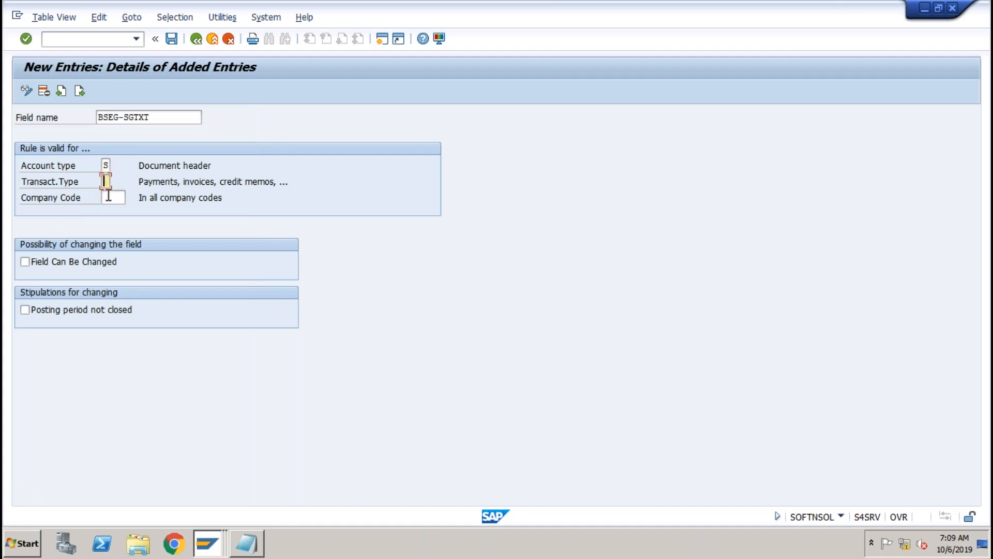
left_click(109, 196)
left_click(28, 264)
left_click(171, 38)
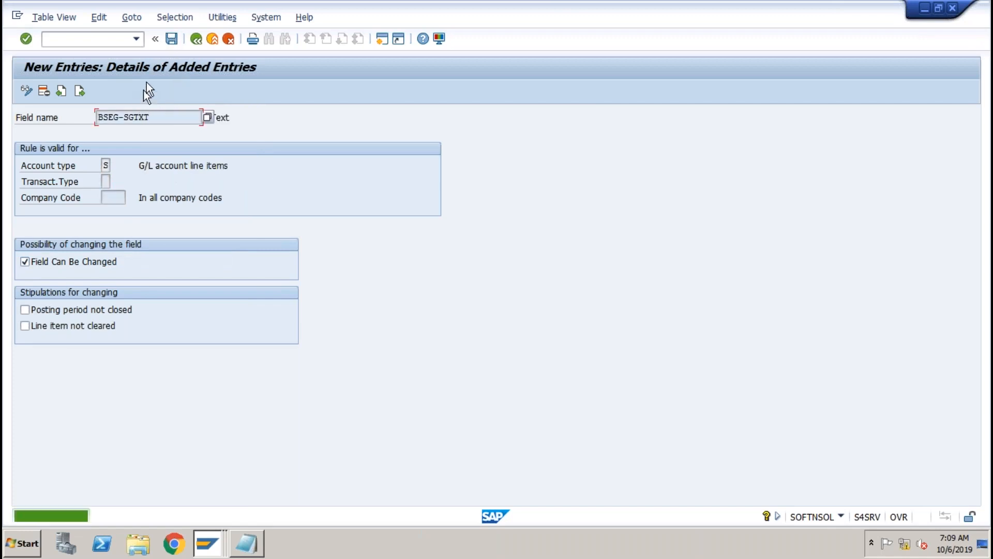
left_click(196, 39)
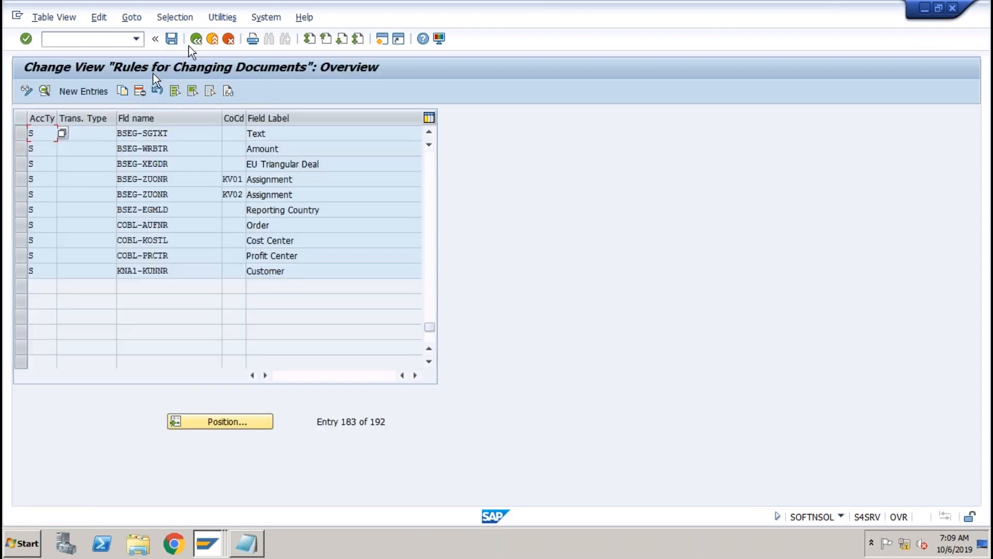
- Start another new rule entry and search the field list for the Assignment field ZUONR
left_click(88, 91)
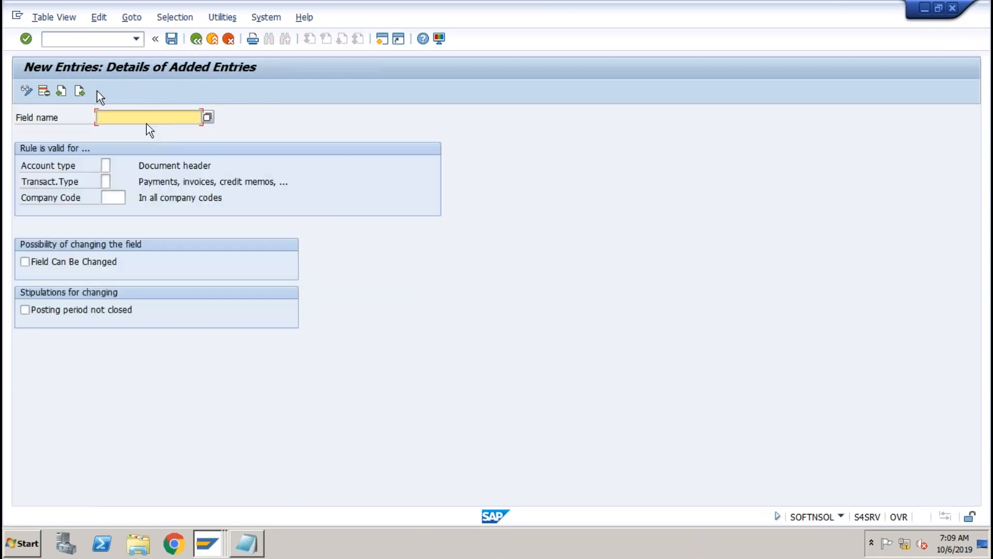
left_click(208, 117)
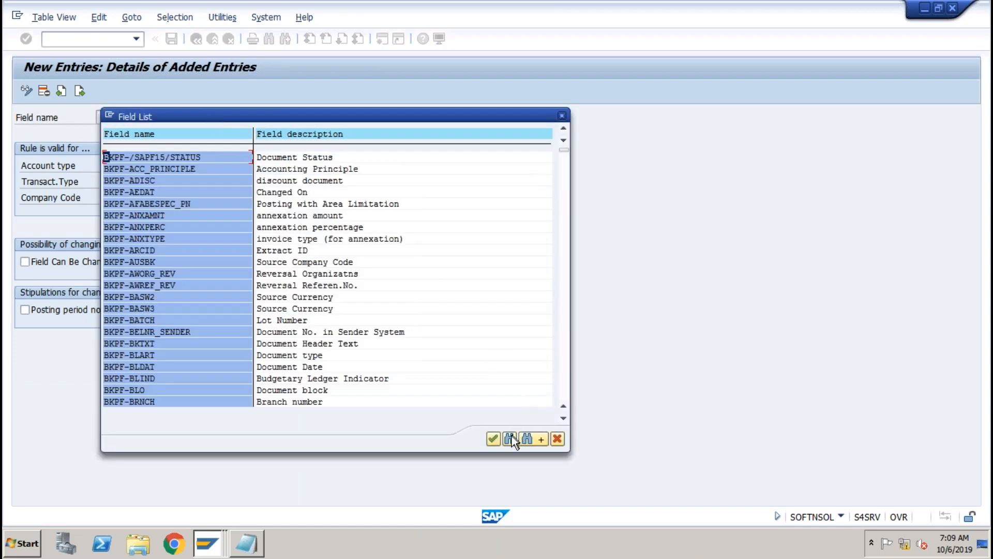
left_click(510, 439)
type("a")
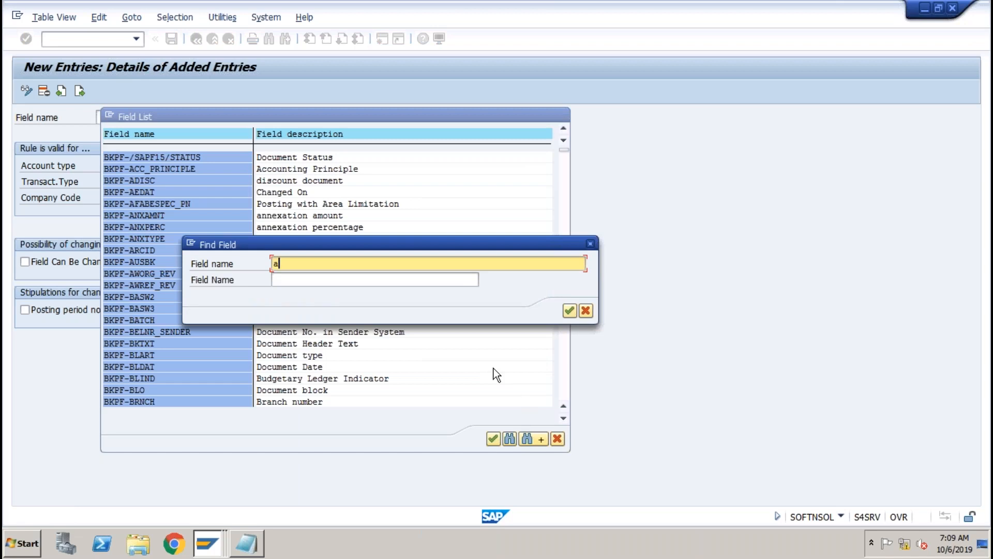
type("ssignment")
key("Return")
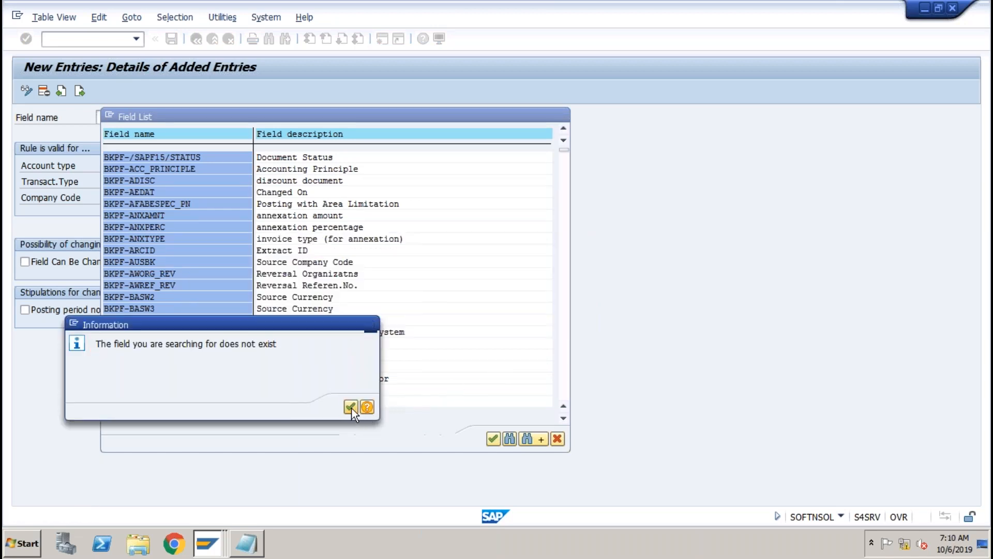
left_click(350, 407)
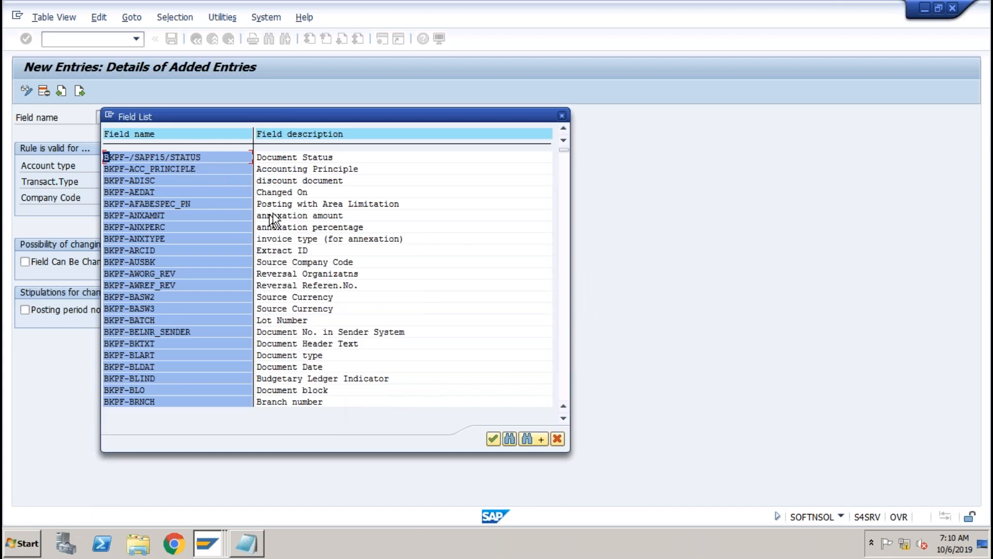
left_click(511, 438)
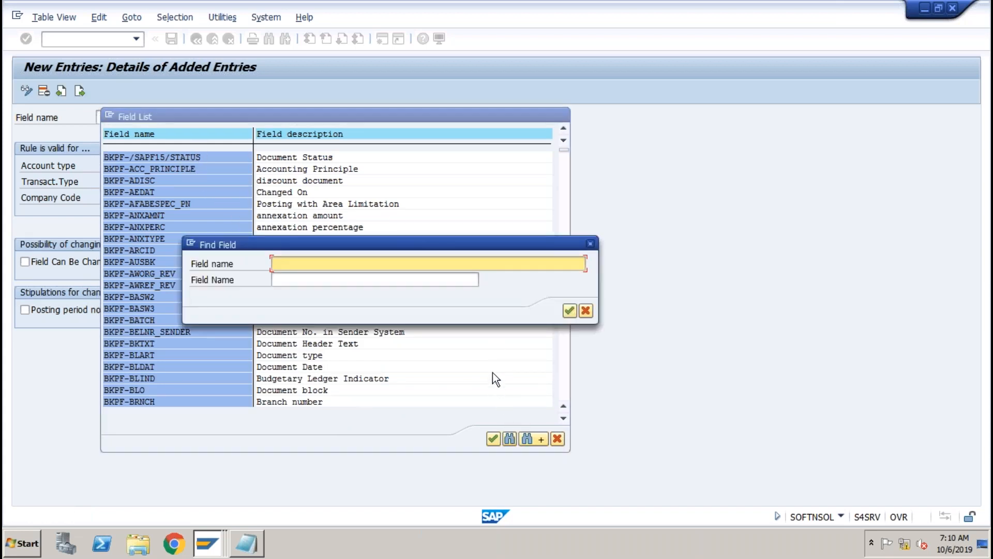
type("zuonr")
key("Return")
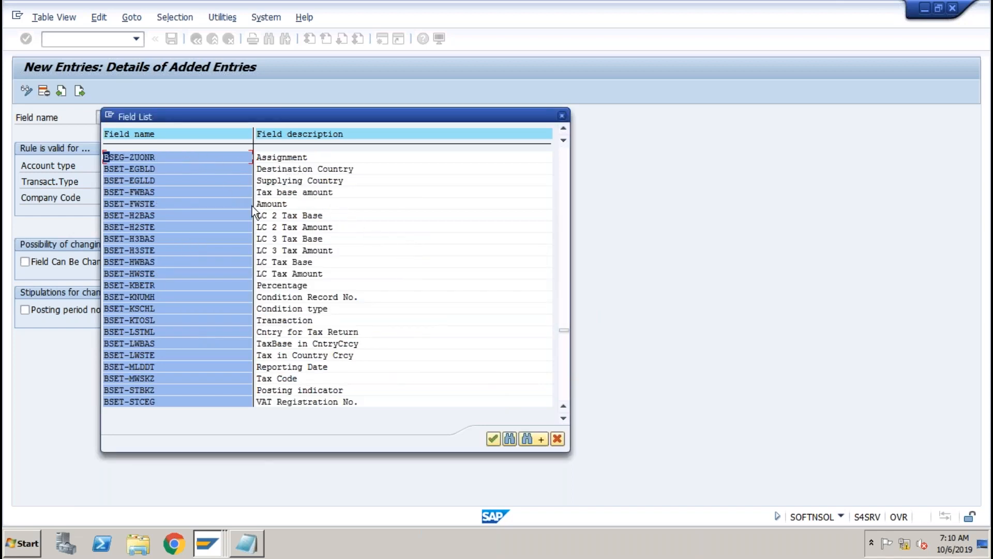
- Return to line item 1 of the document and try opening Application Help for the Assignment field
left_click(207, 543)
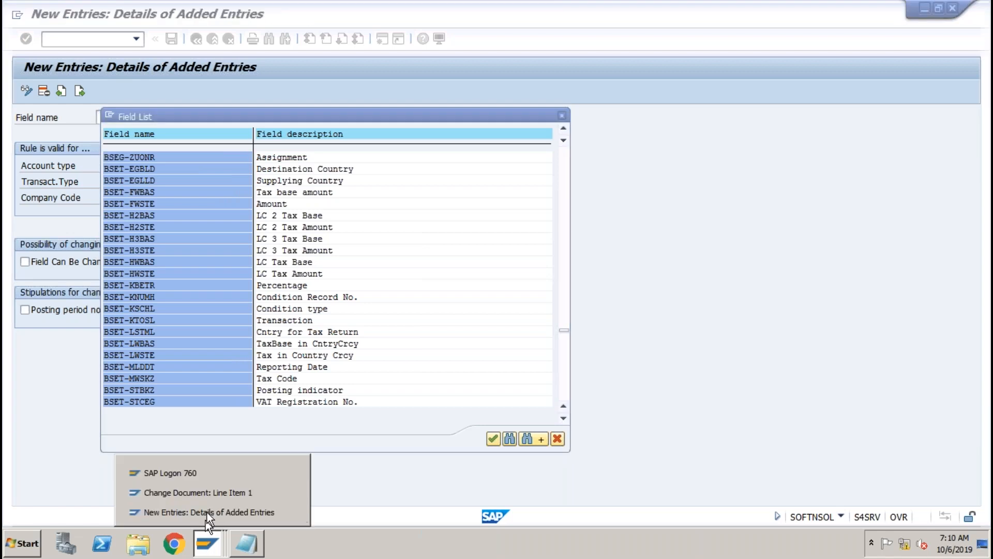
left_click(209, 494)
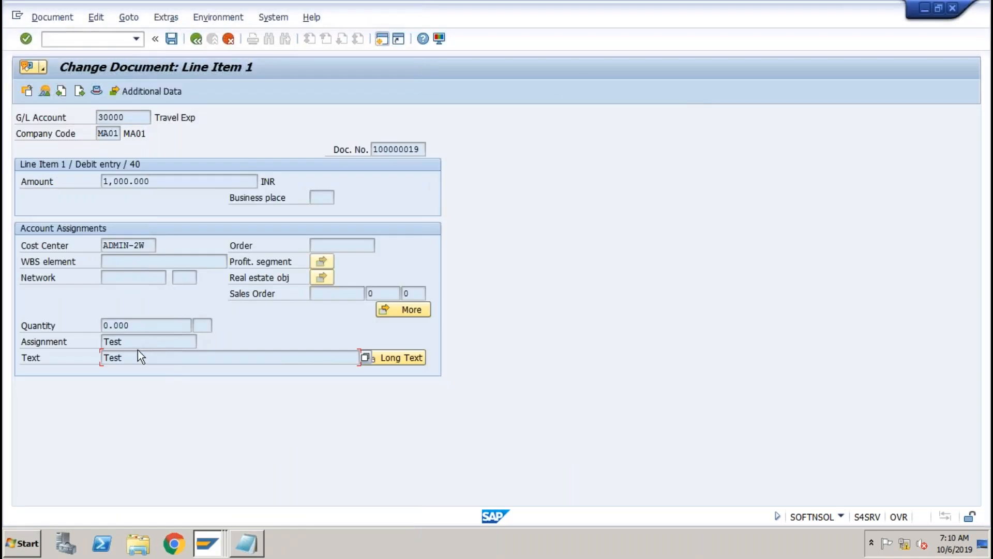
left_click(66, 342)
left_click(42, 345)
left_click(134, 343)
left_click(309, 17)
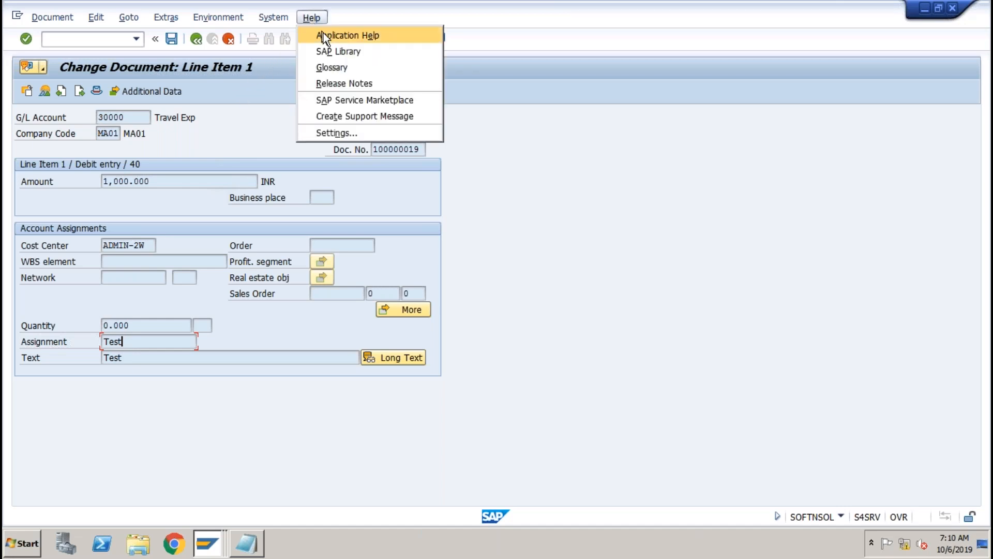
left_click(325, 36)
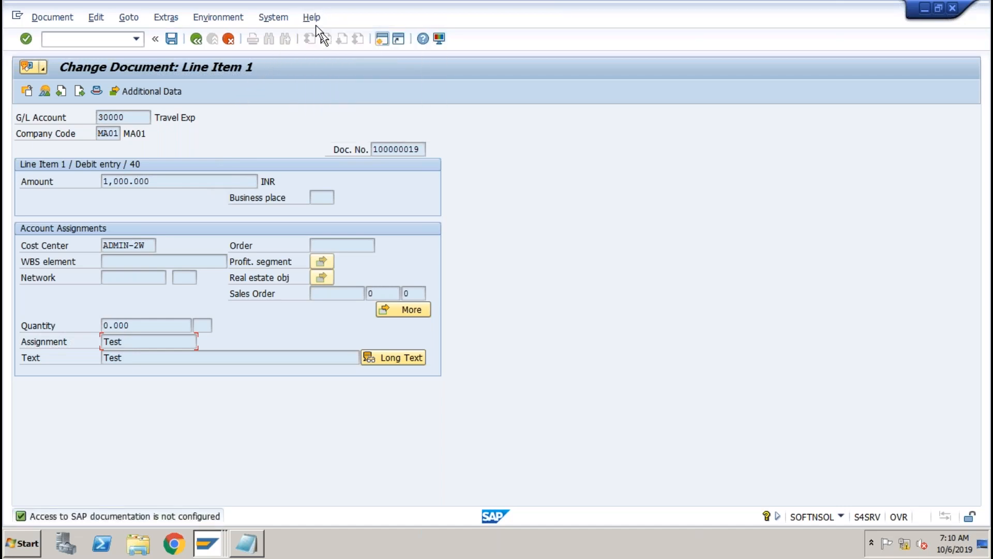
left_click(310, 17)
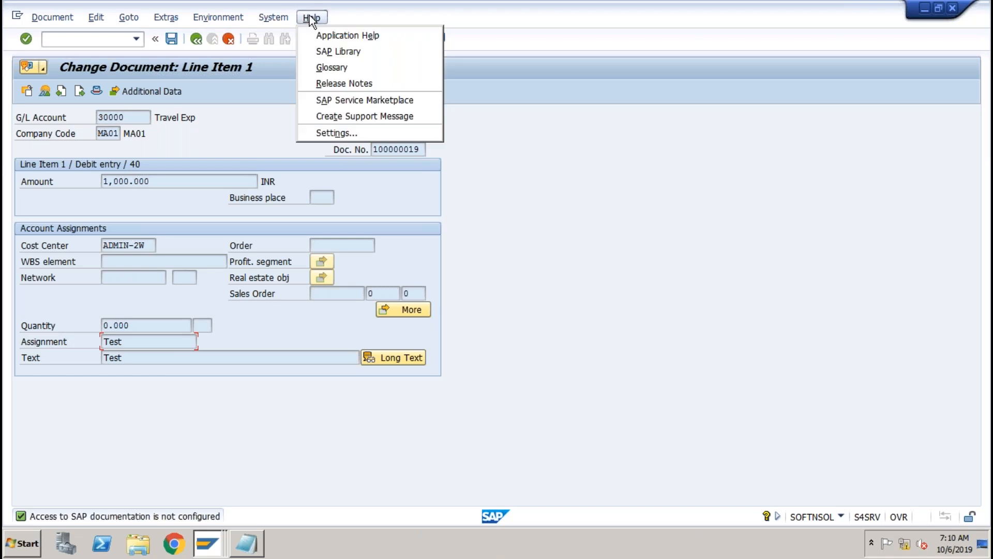
left_click(310, 16)
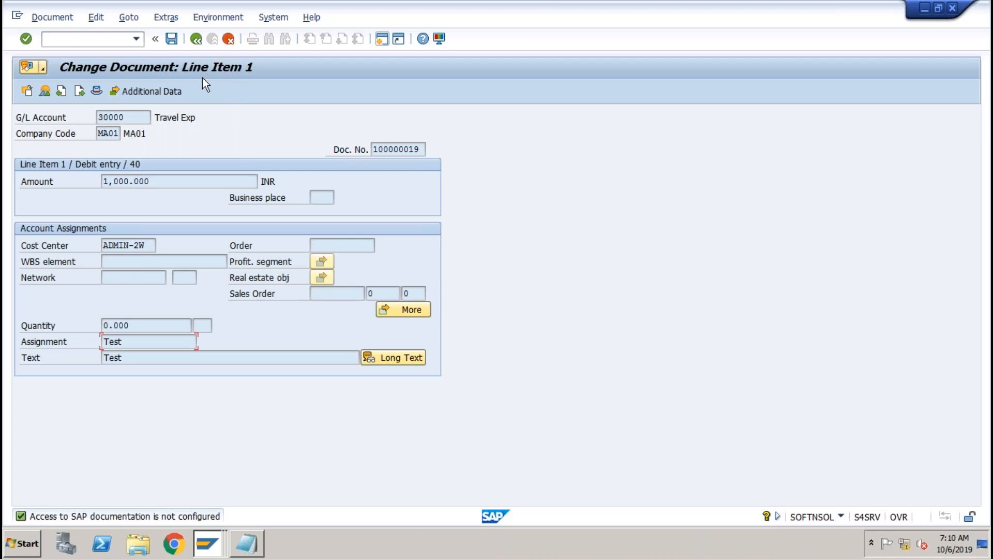
- Open the field help for the Assignment field and read its description
key("F1")
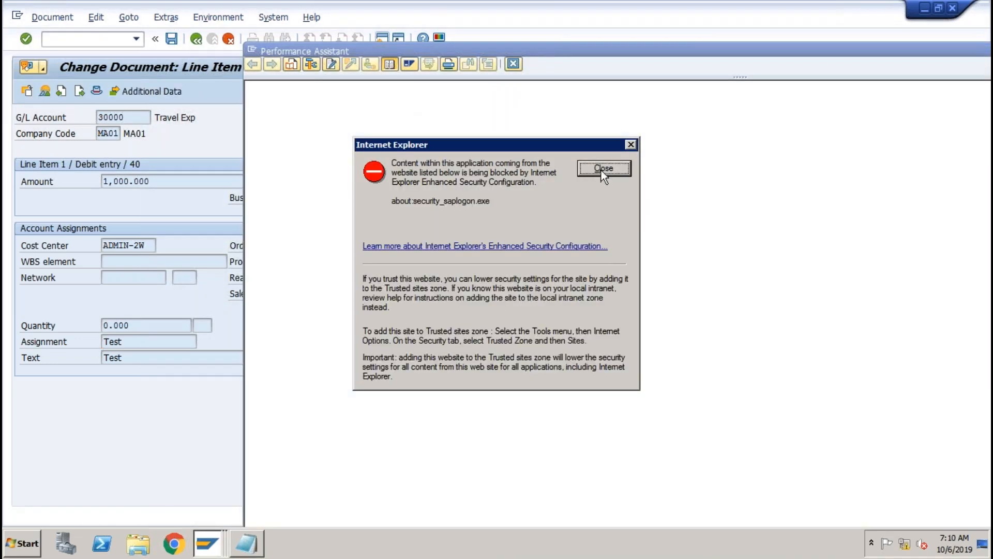
left_click(604, 168)
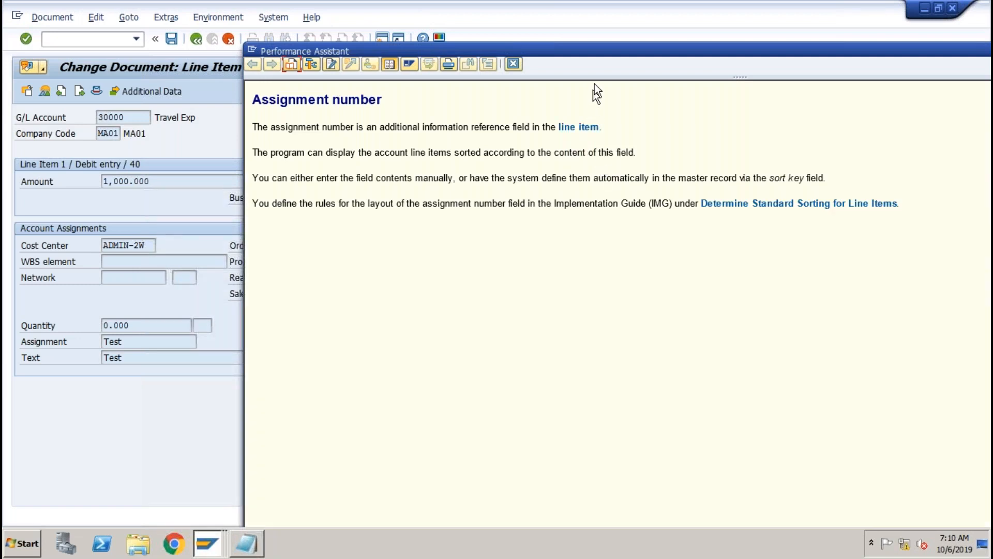
left_click_drag(607, 51, 501, 42)
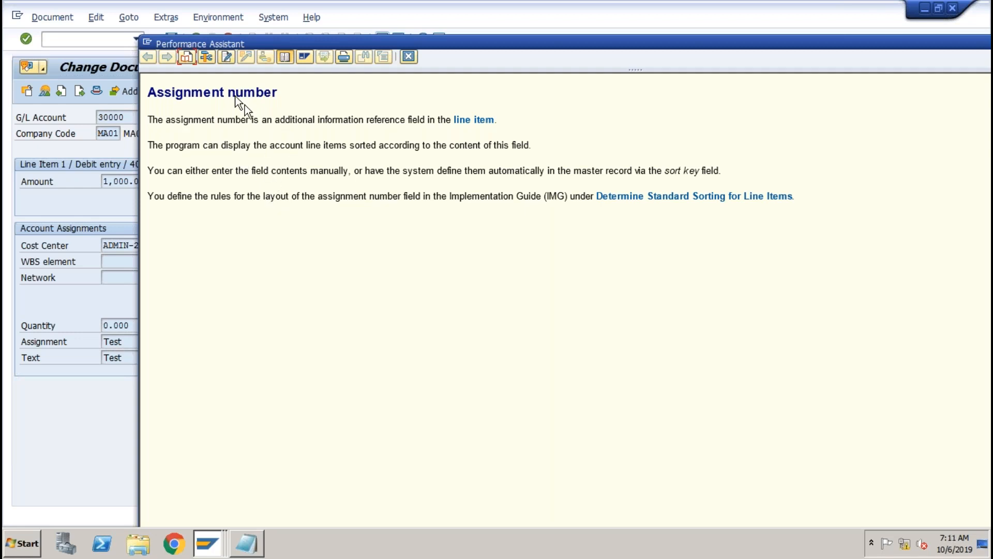
- Open the technical information for the Assignment field and select its field name
left_click(206, 58)
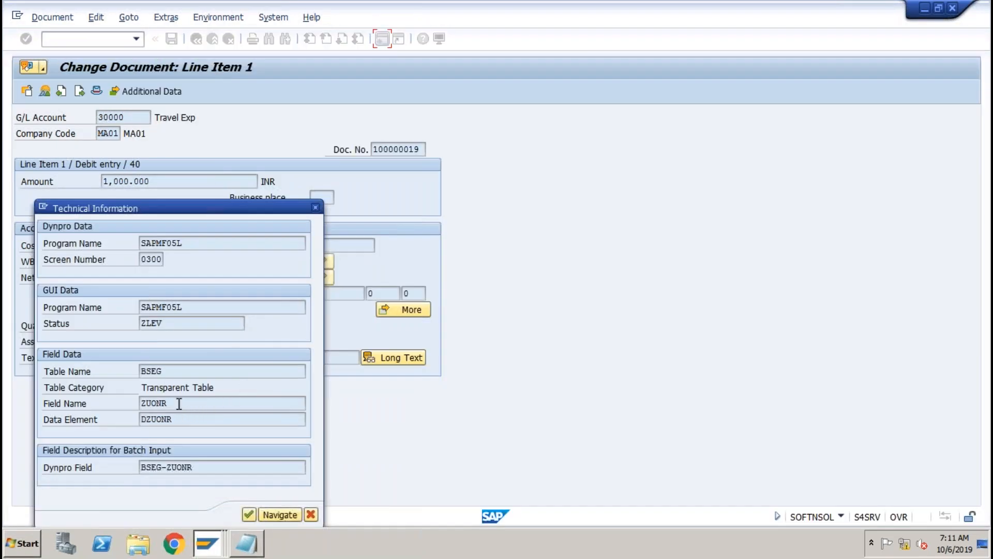
left_click(179, 403)
- Switch to Notepad and add the lines Presentation, Application and Database below the account type list
left_click(247, 547)
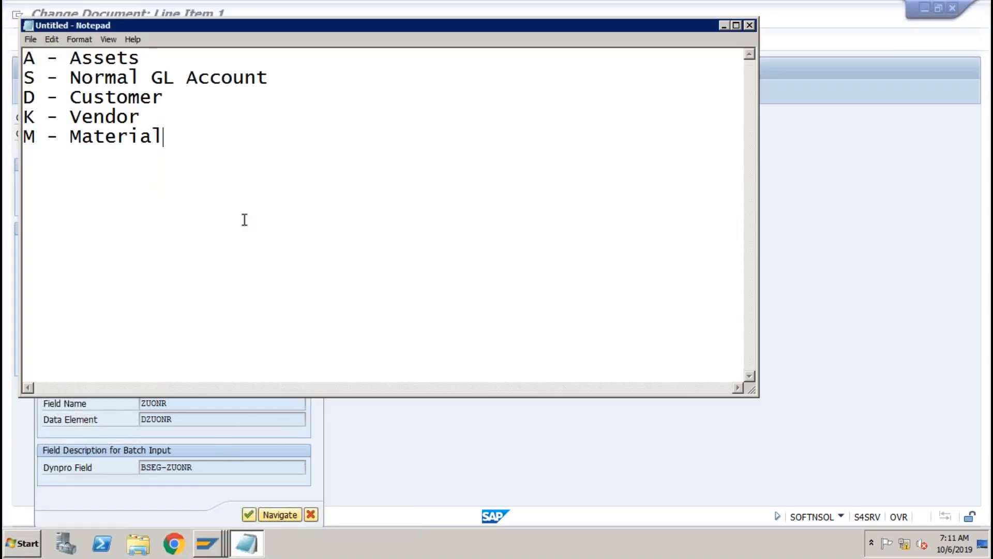
key("Return")
key("Return")
key("Return")
type("Presentation")
key("Return")
type("Appli")
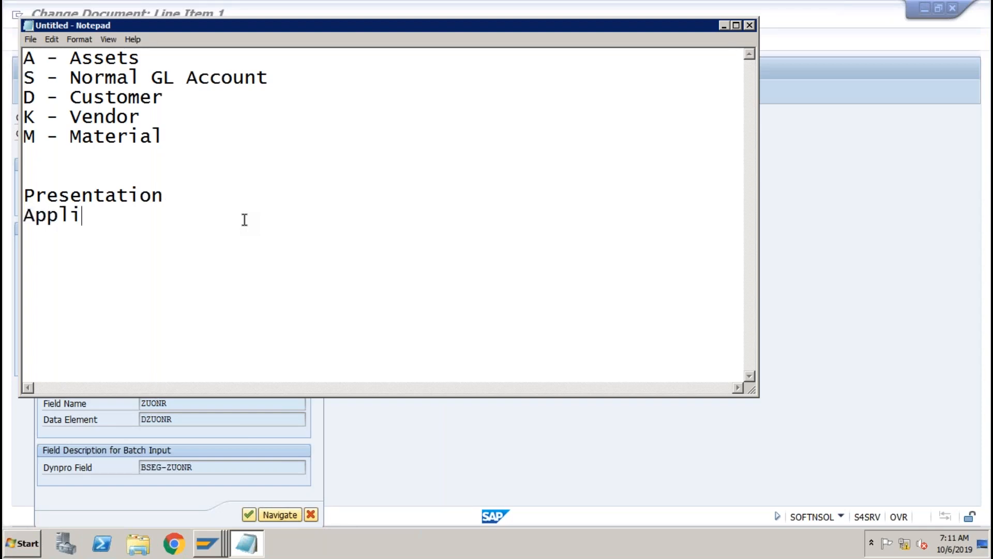
type("cation")
key("Return")
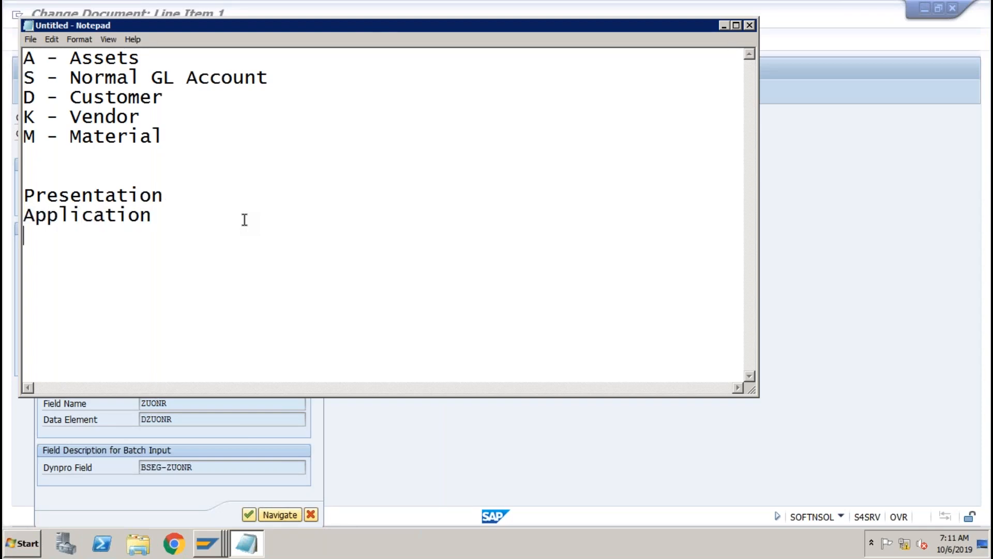
type("Database")
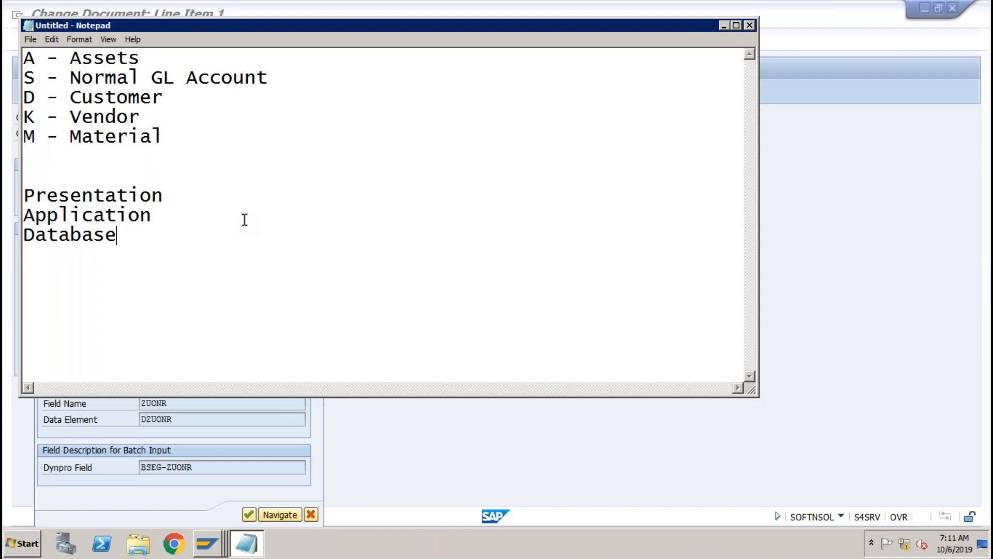
left_click(165, 197)
left_click(159, 216)
left_click(171, 196)
left_click(725, 25)
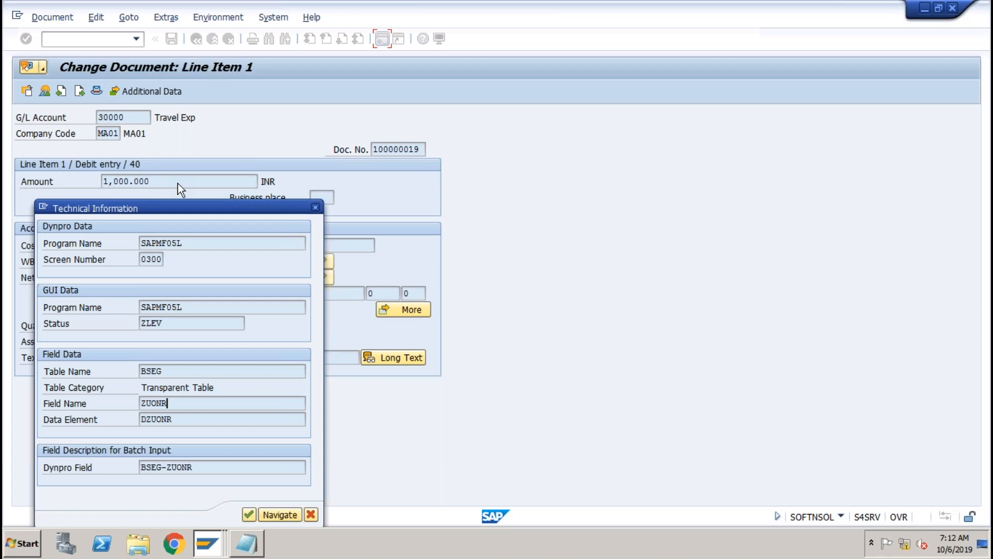
left_click(246, 548)
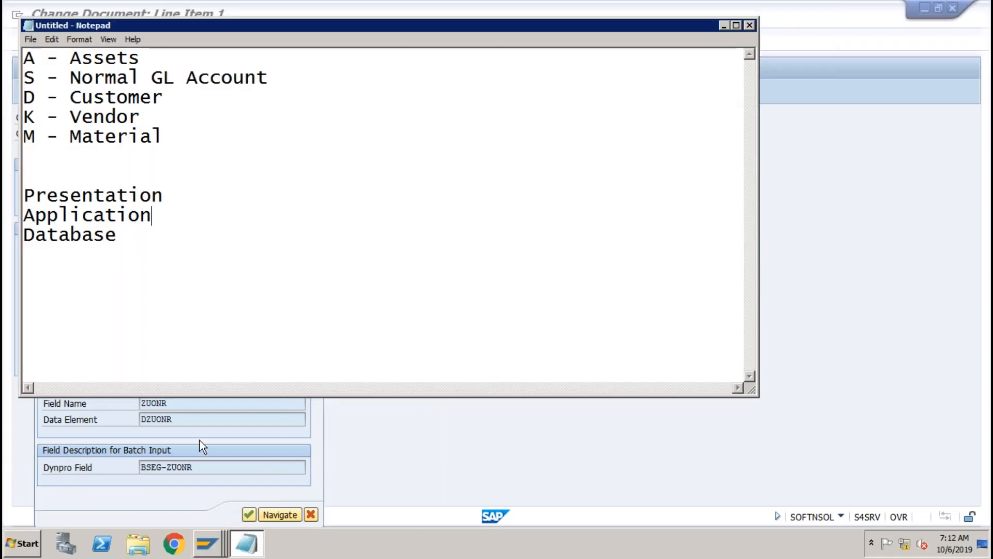
left_click(126, 233)
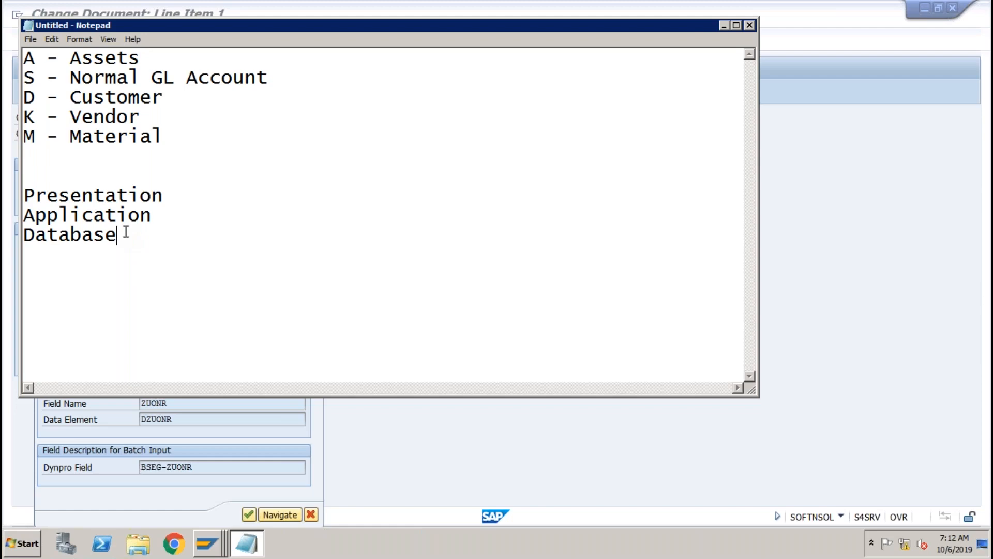
left_click(724, 25)
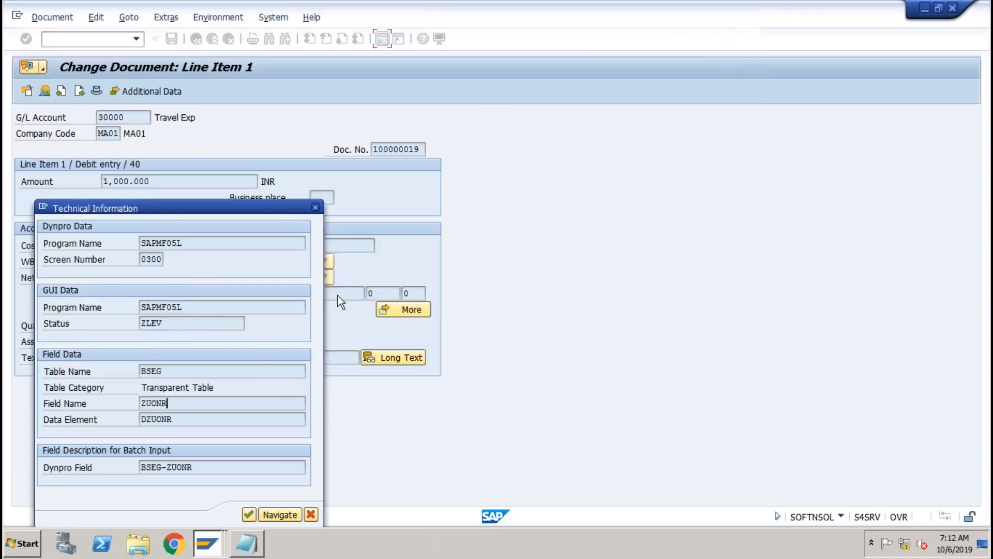
- Highlight table BSEG and field ZUONR in the technical information, then close it
left_click_drag(165, 371, 139, 367)
left_click_drag(171, 404, 140, 403)
left_click(141, 403)
left_click(314, 209)
left_click(407, 55)
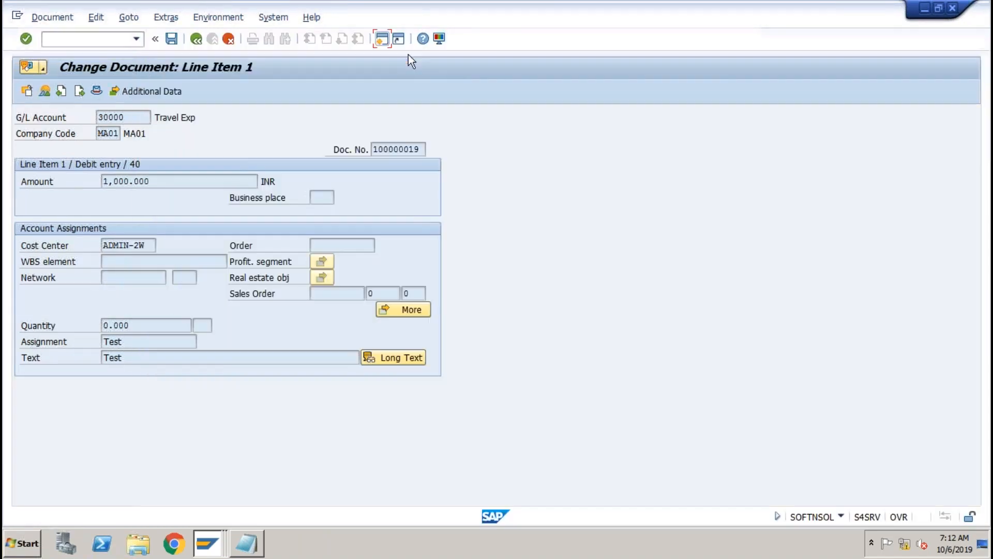
- Open a new session, start transaction SE16N and enter table BSEG
left_click(383, 41)
type("se16n")
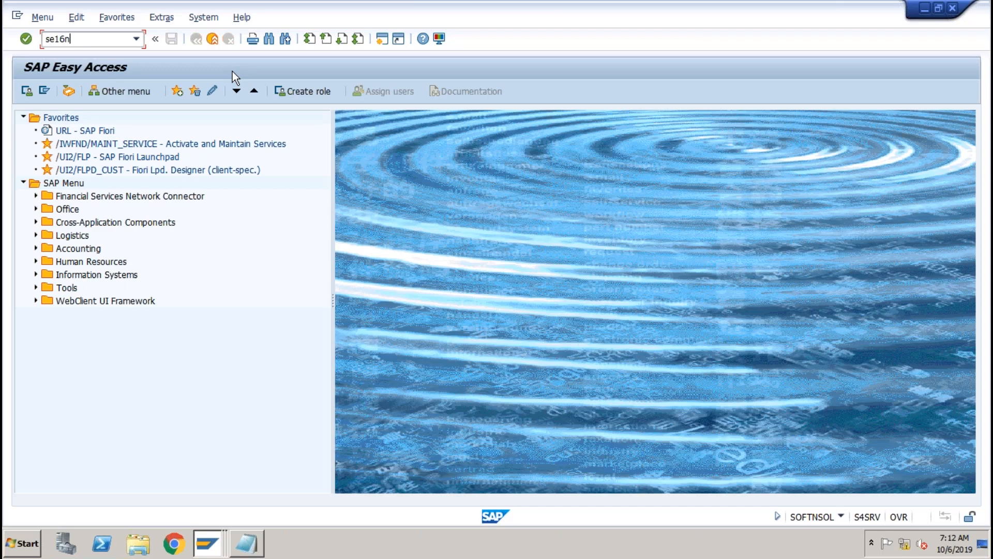
key("Return")
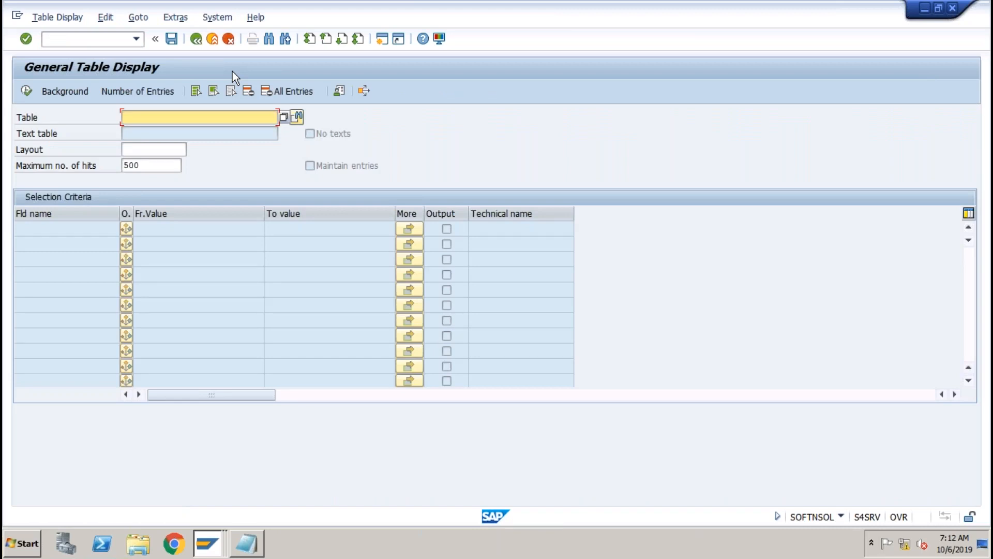
type("bseg")
- Return to the document's line item and open the technical information for the Assignment field again
left_click(207, 543)
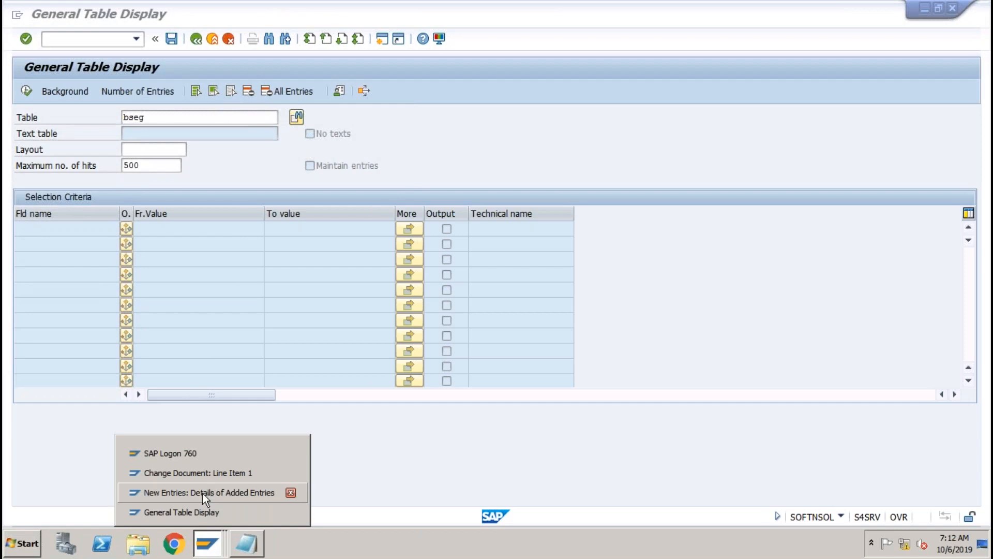
left_click(207, 476)
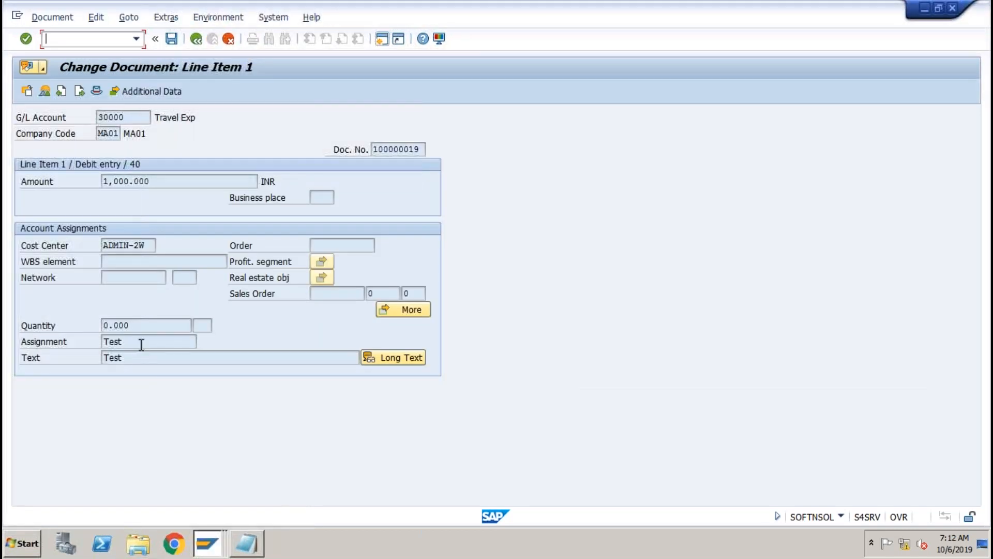
left_click(135, 357)
left_click(207, 543)
left_click(210, 474)
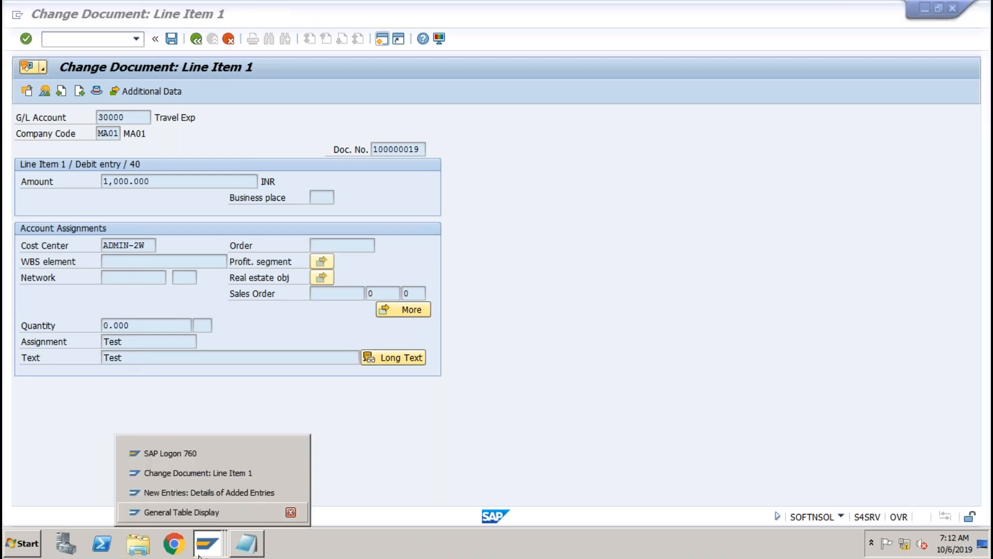
left_click(146, 346)
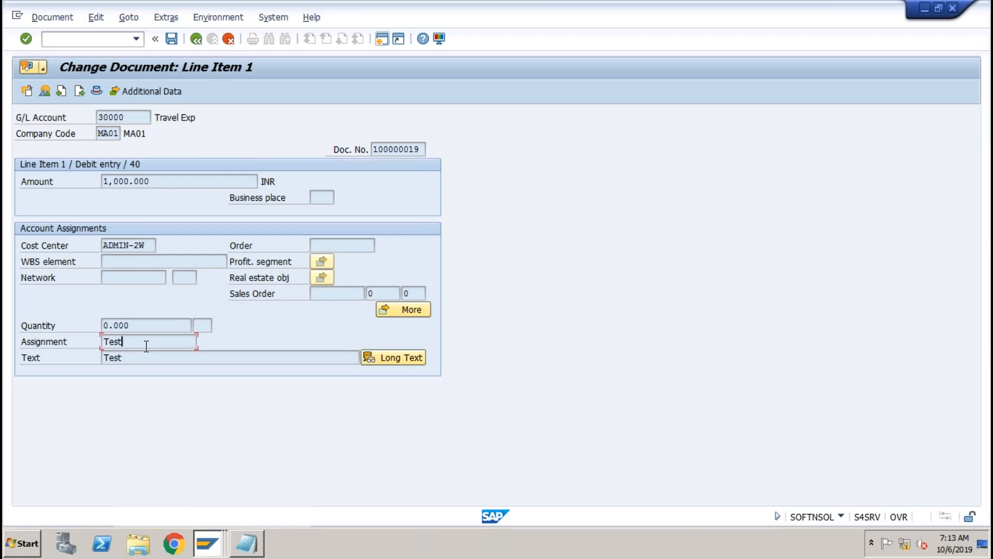
key("F1")
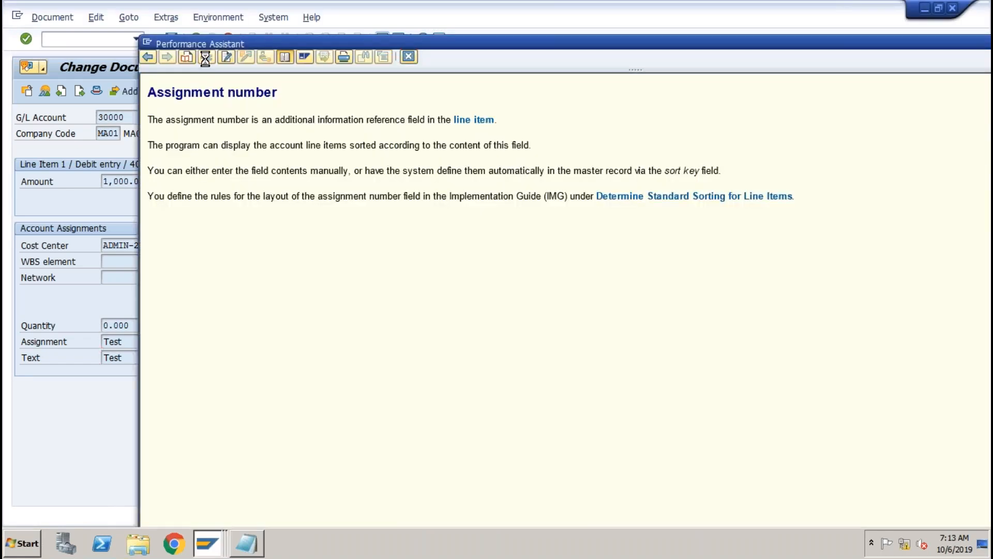
left_click(205, 56)
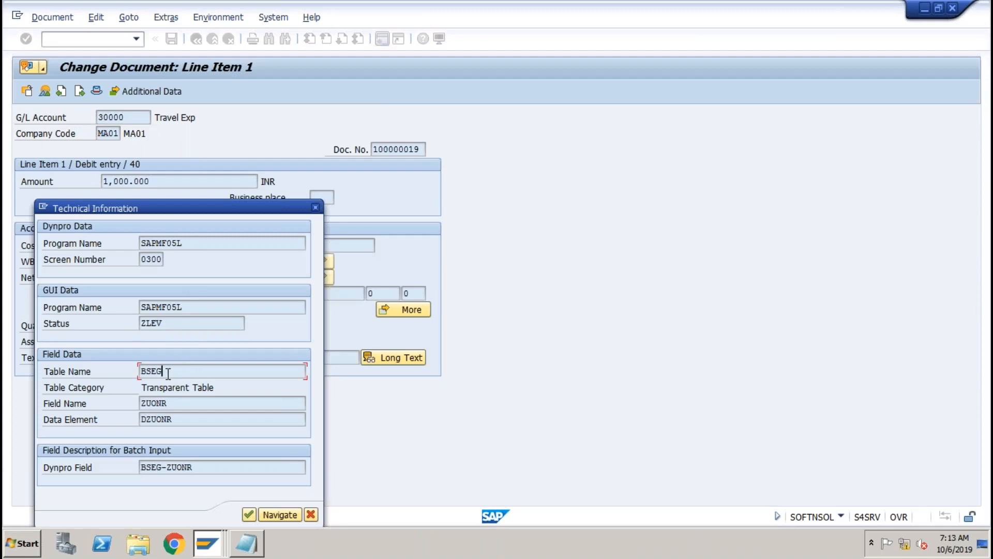
left_click(176, 404)
- Switch to the General Table Display session and load the BSEG selection criteria
left_click(206, 542)
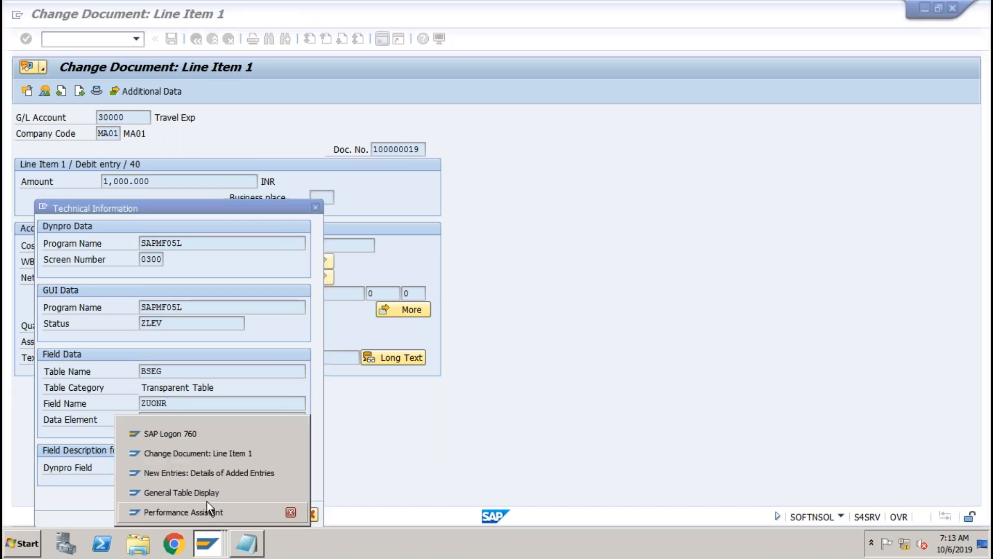
left_click(207, 493)
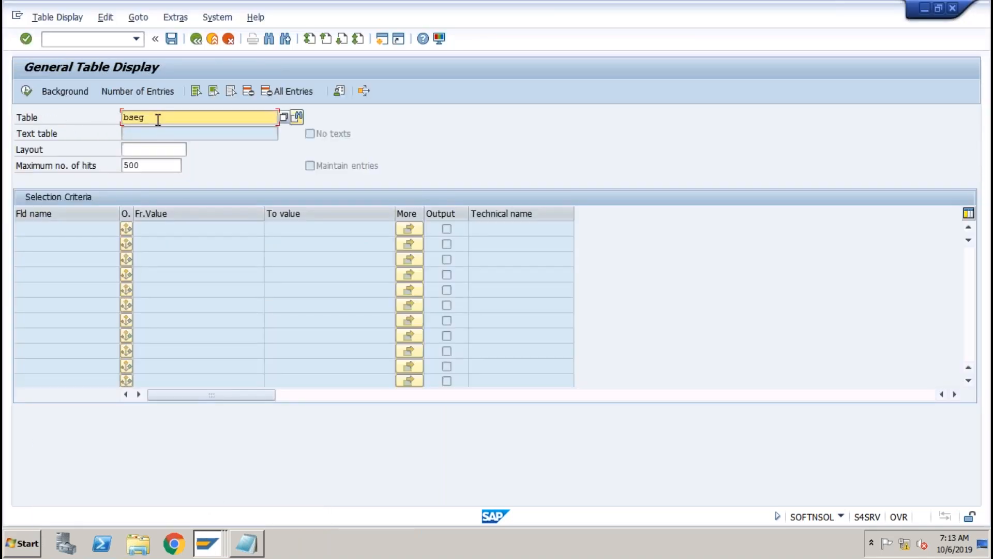
key("Return")
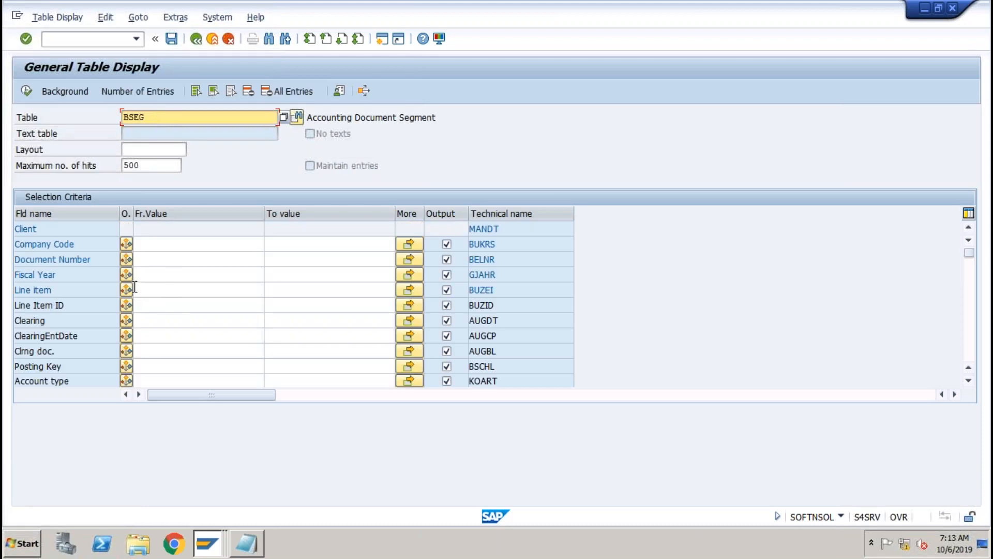
left_click(173, 245)
left_click(168, 260)
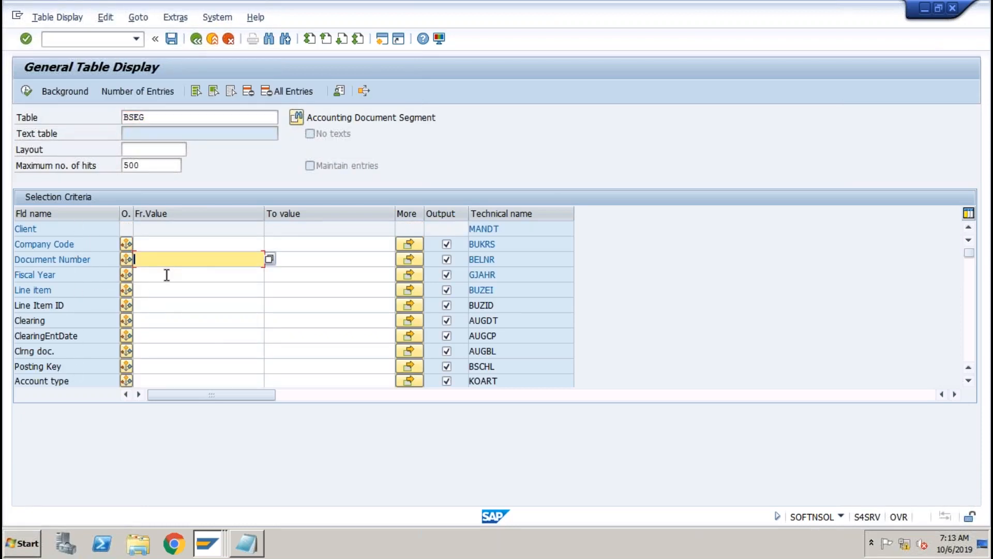
left_click(167, 274)
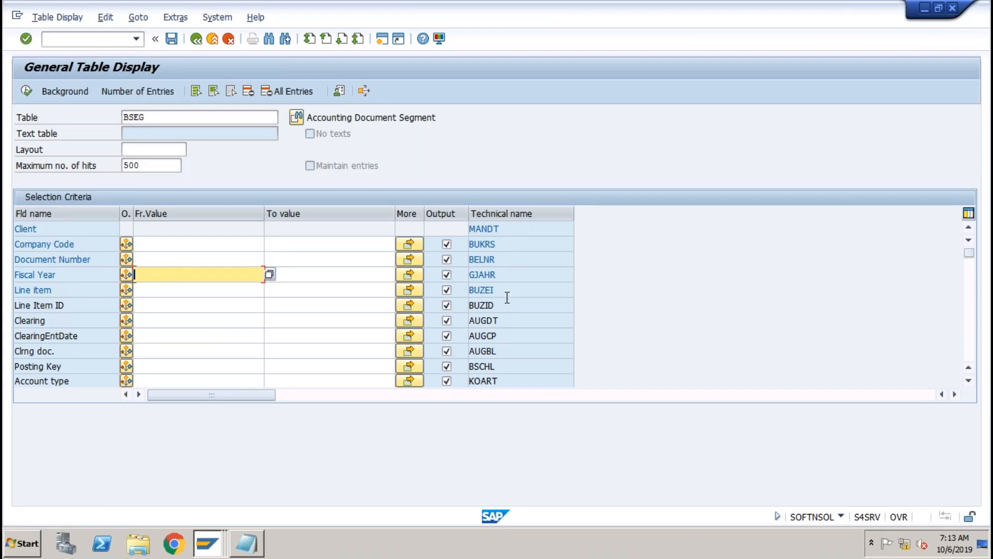
left_click(149, 246)
left_click(149, 258)
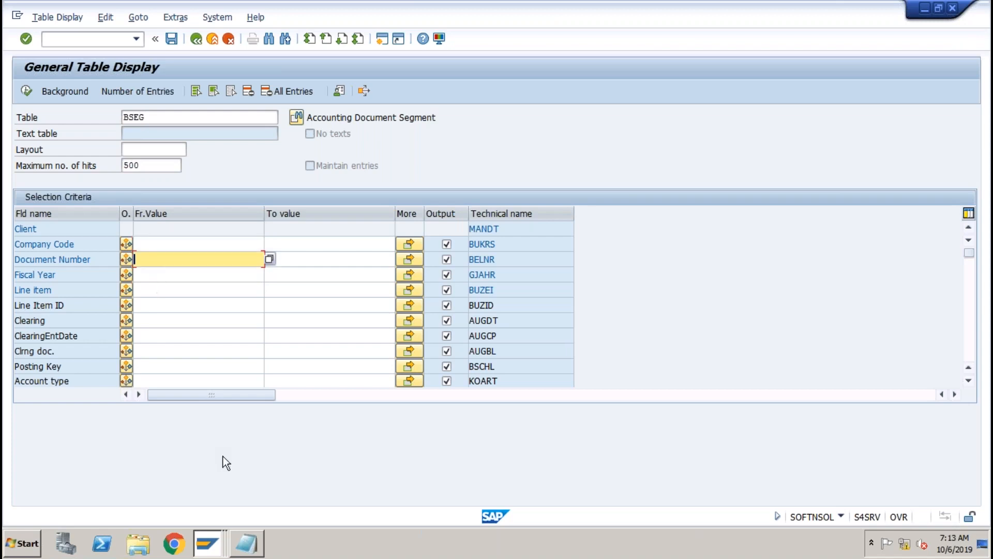
- Close the technical information in the document and copy the document number 100000019
left_click(206, 546)
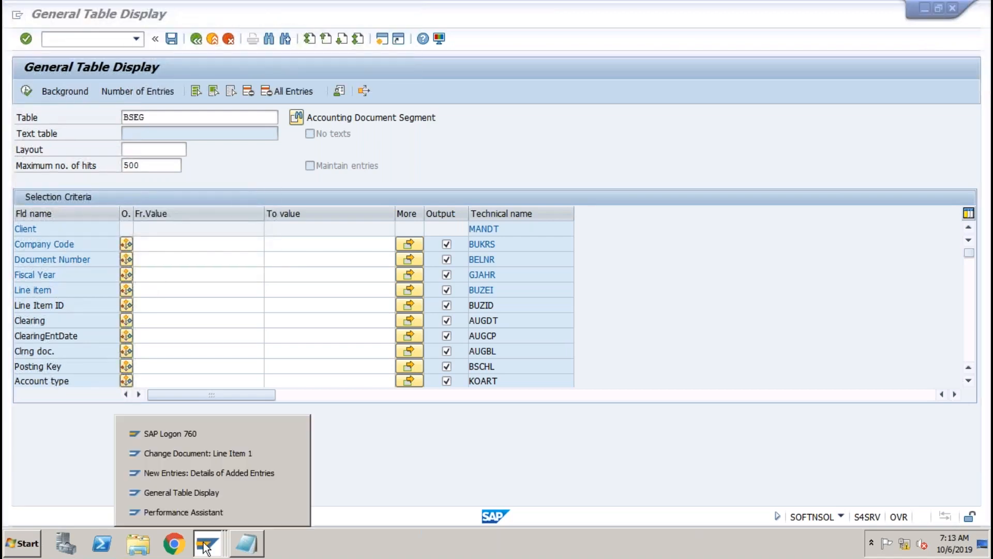
left_click(216, 455)
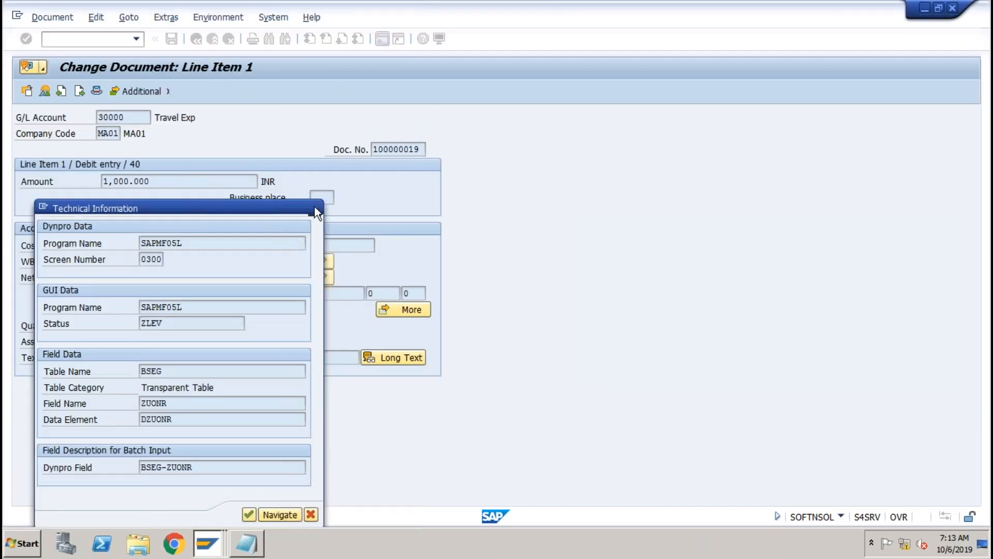
left_click(315, 207)
left_click(408, 57)
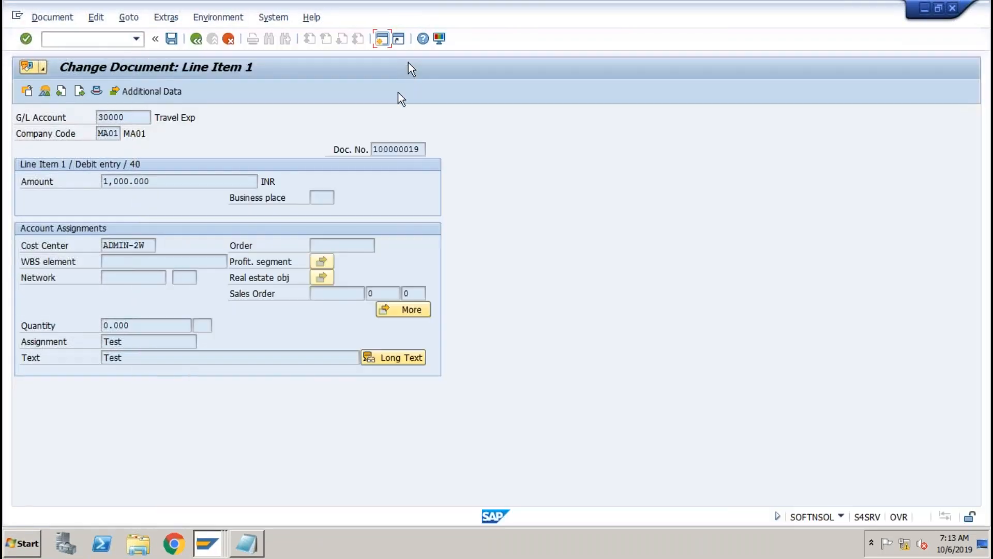
left_click_drag(420, 149, 371, 150)
key("ctrl+c")
left_click(370, 149)
- Filter BSEG by document number 100000019, company code MA01 and fiscal year 2019, and run the selection
left_click(209, 543)
left_click(212, 513)
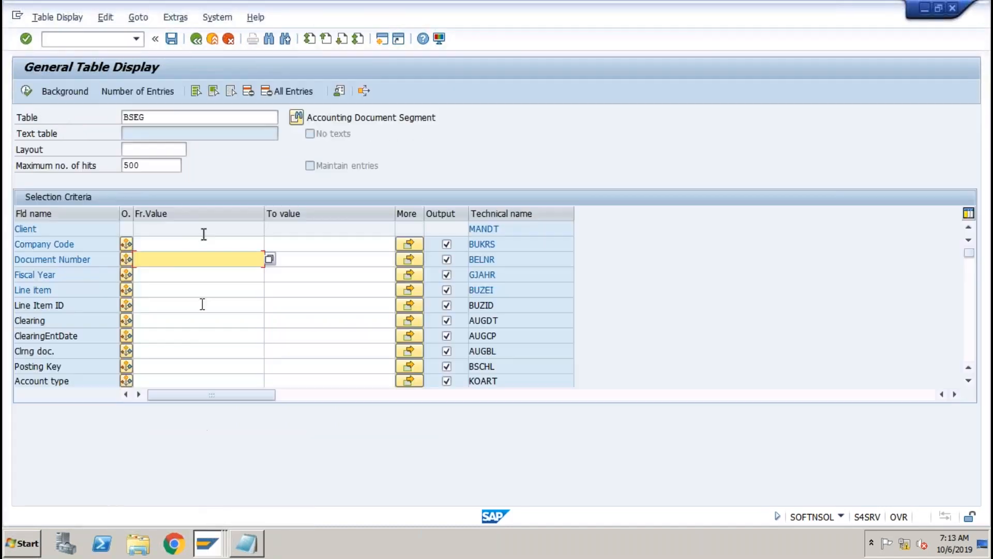
key("ctrl+v")
left_click(159, 243)
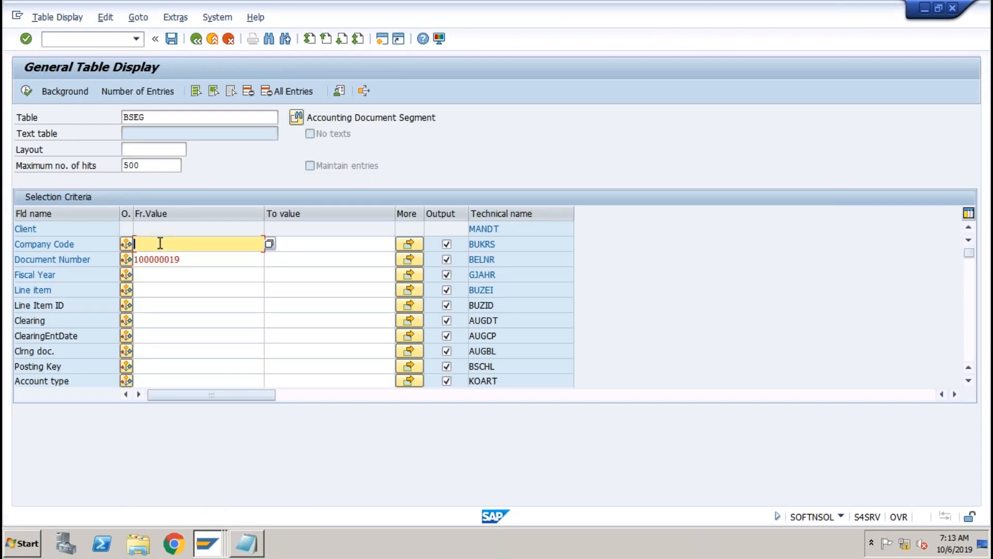
type("ma01")
left_click(150, 258)
left_click(149, 275)
type("2019")
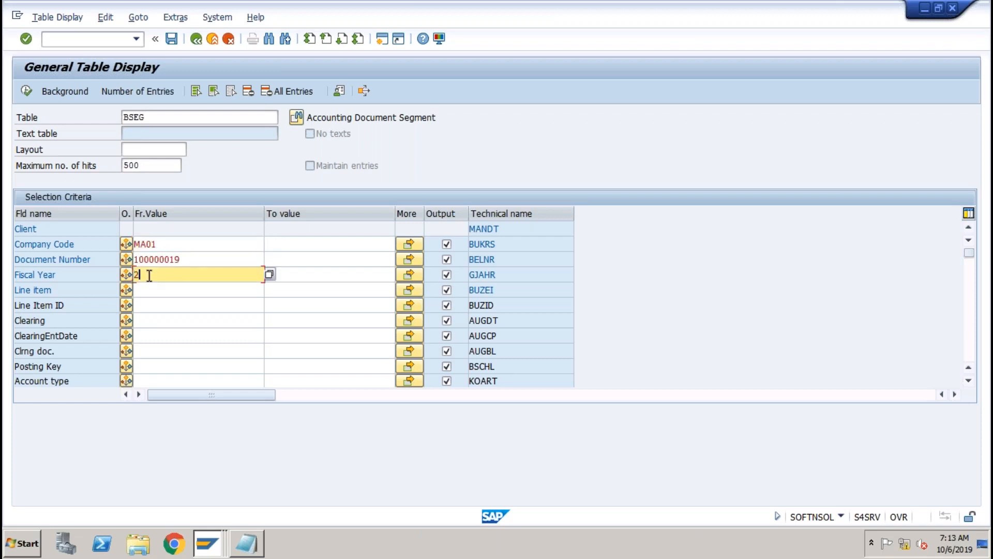
left_click(182, 245)
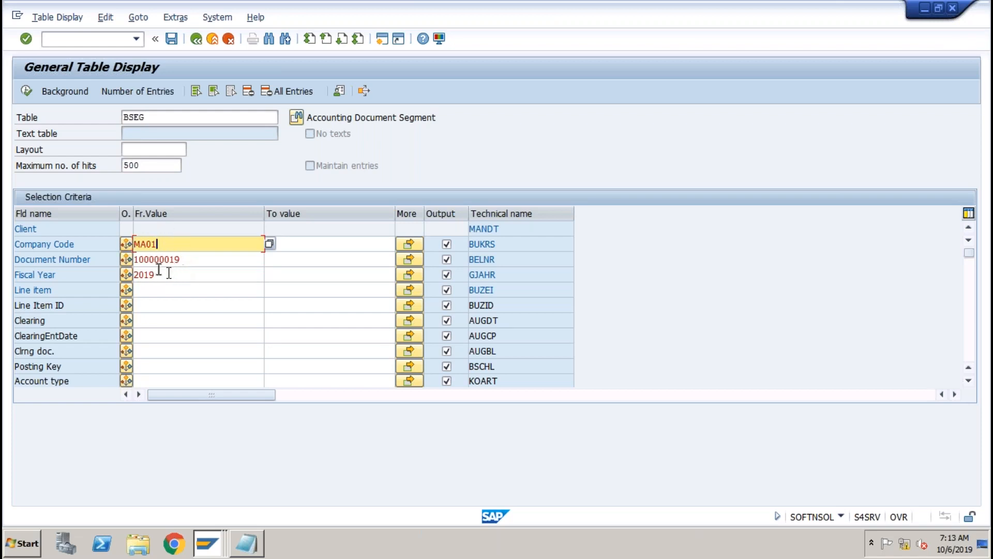
left_click(27, 91)
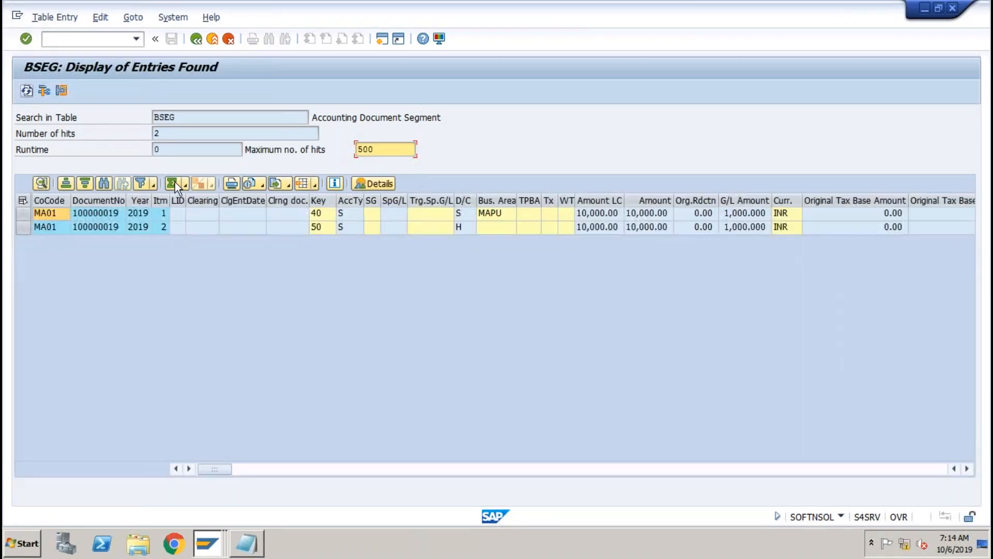
- Examine the posting keys and columns of the found entries and open line item 1's detailed display
left_click(322, 214)
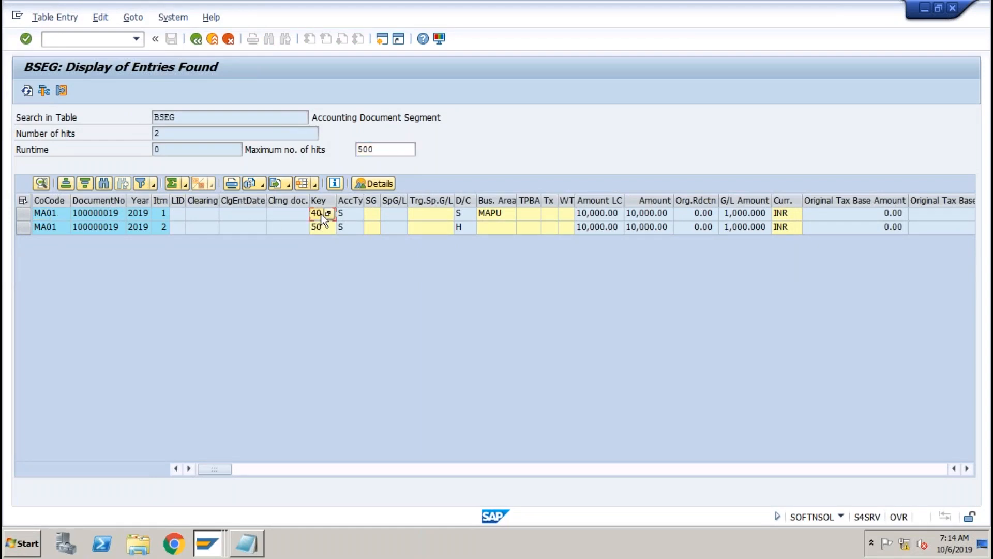
left_click(325, 229)
left_click(635, 469)
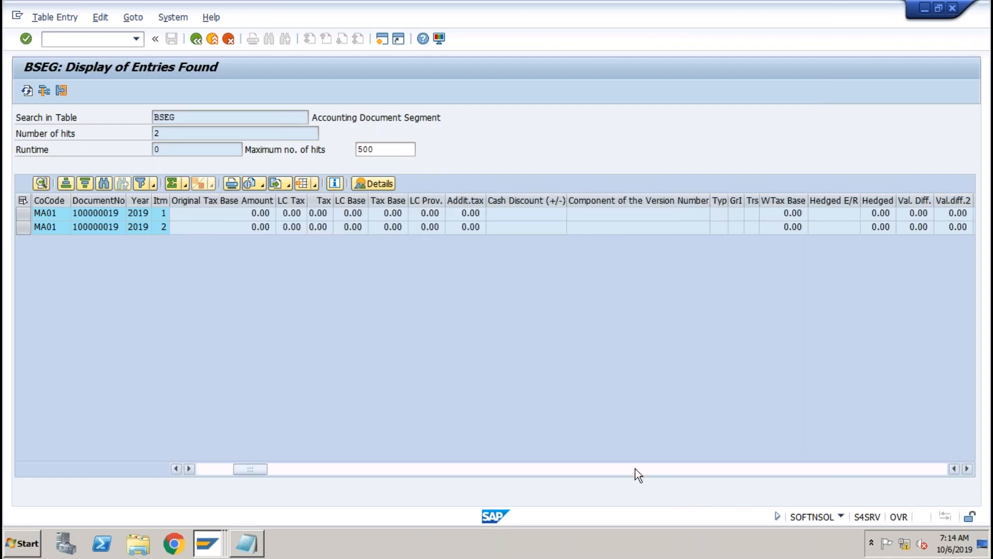
double_click(293, 215)
left_click(117, 137)
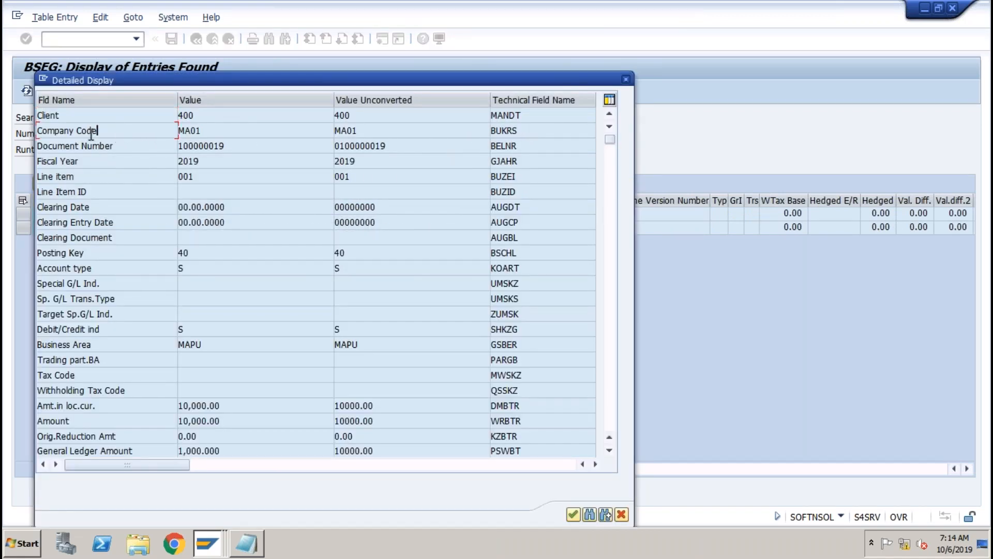
- Search the line item's detailed display for the field ZUONR and inspect its Assignment value
left_click(591, 511)
type("zu")
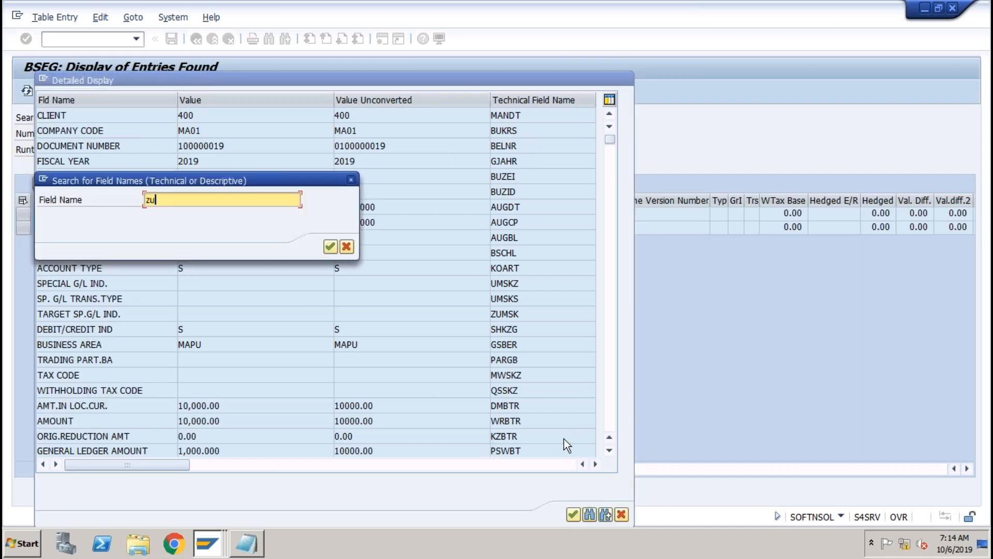
type("onr")
key("Return")
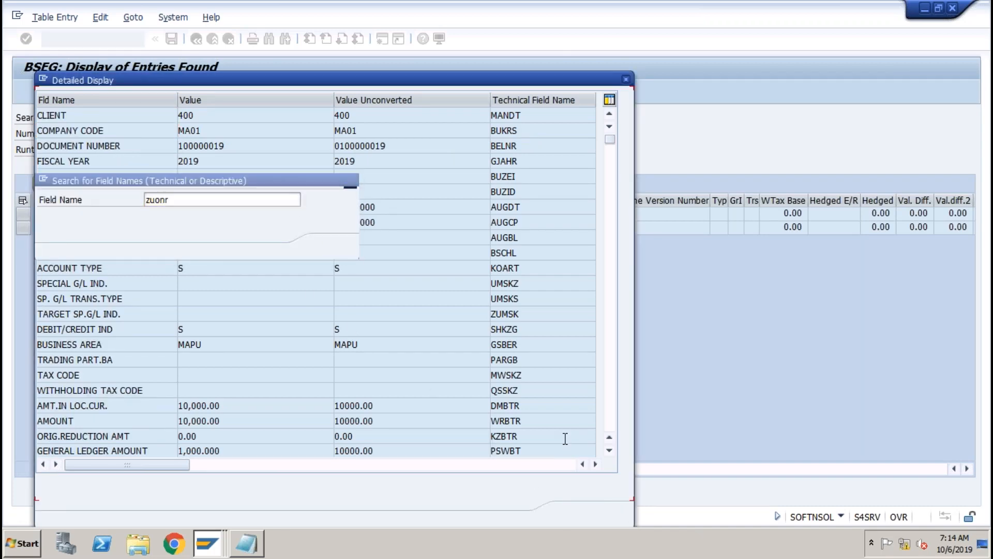
left_click(377, 116)
left_click(277, 115)
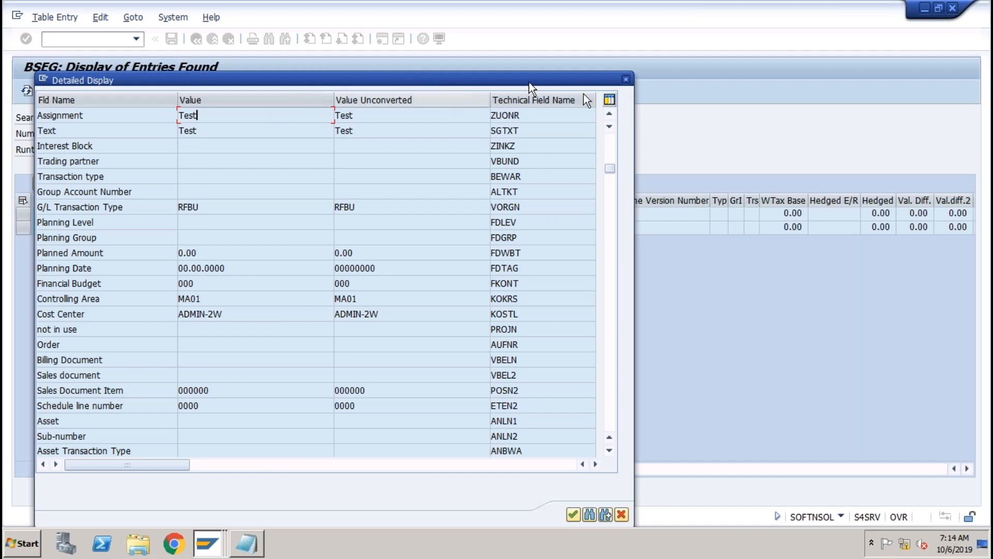
- Close the detailed display and pick BSEG-ZUONR as the field name in the new line item change rule
left_click(626, 81)
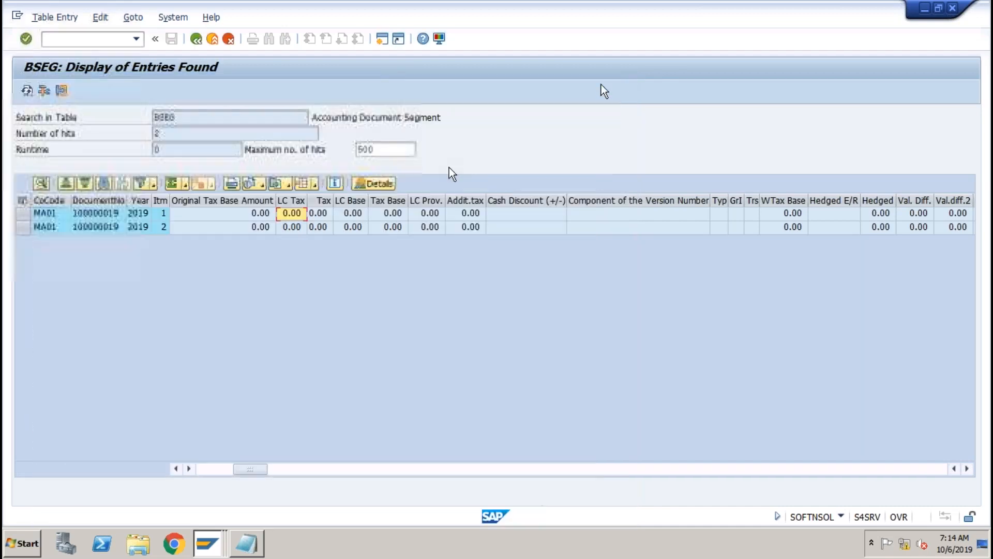
left_click(207, 543)
left_click(213, 492)
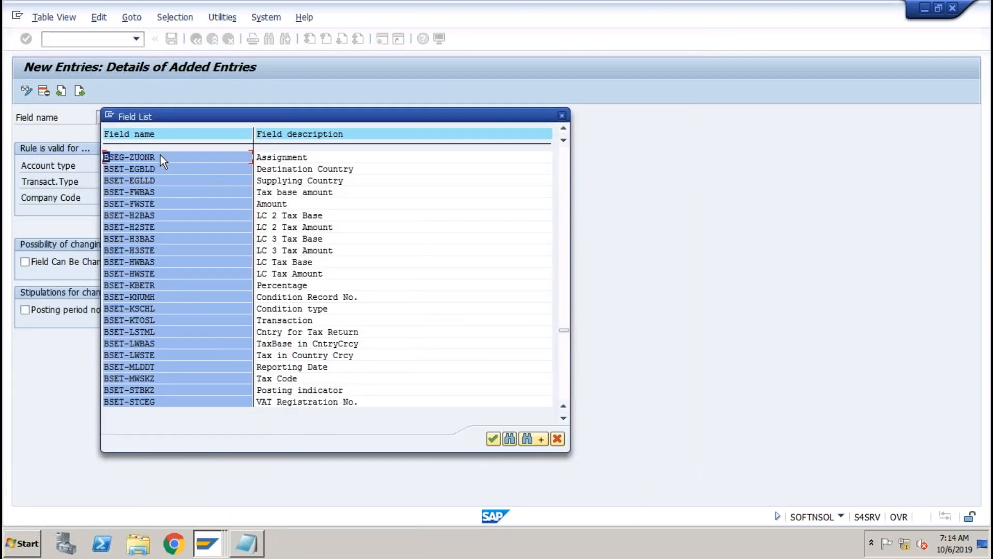
double_click(160, 156)
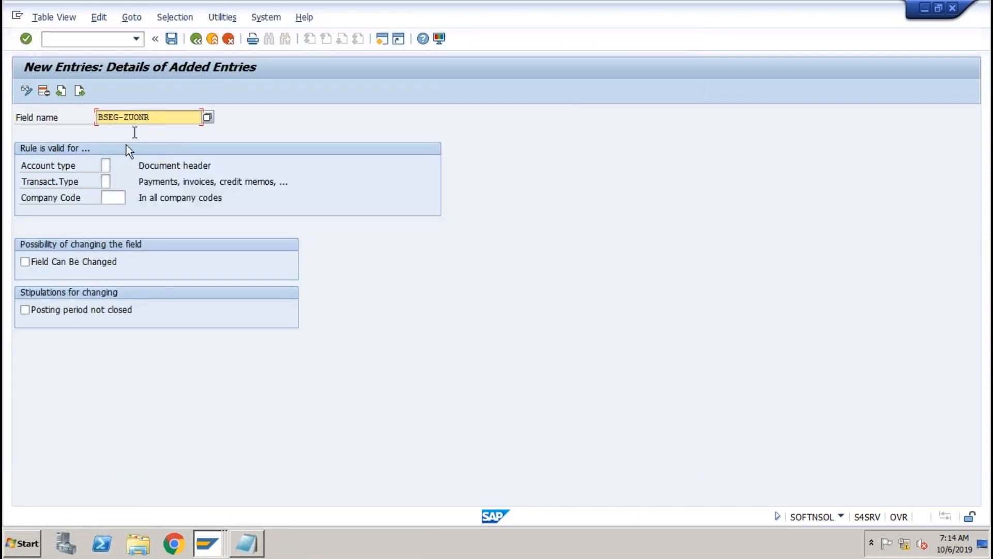
- Set the rule's account type to S, mark Field Can Be Changed, and save the entry
left_click(105, 166)
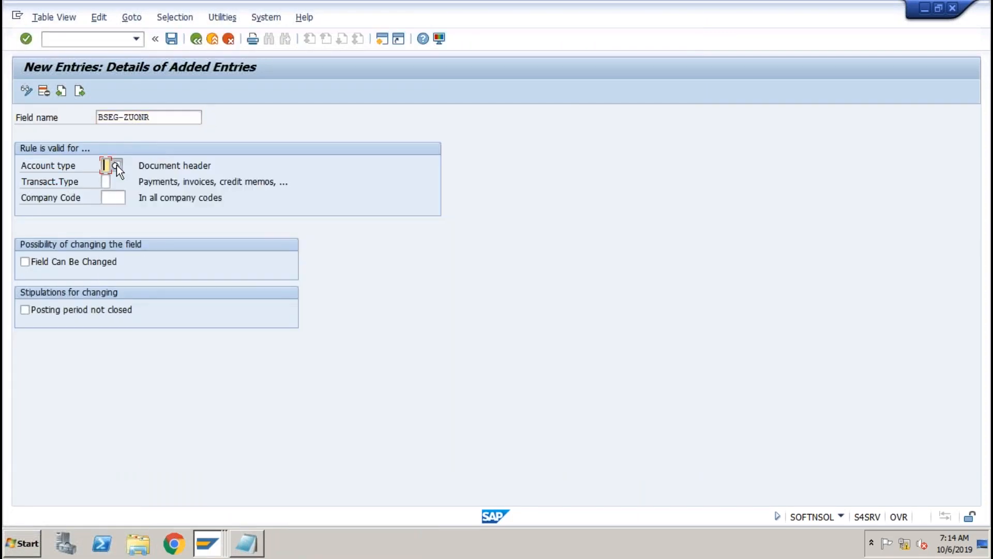
left_click(117, 166)
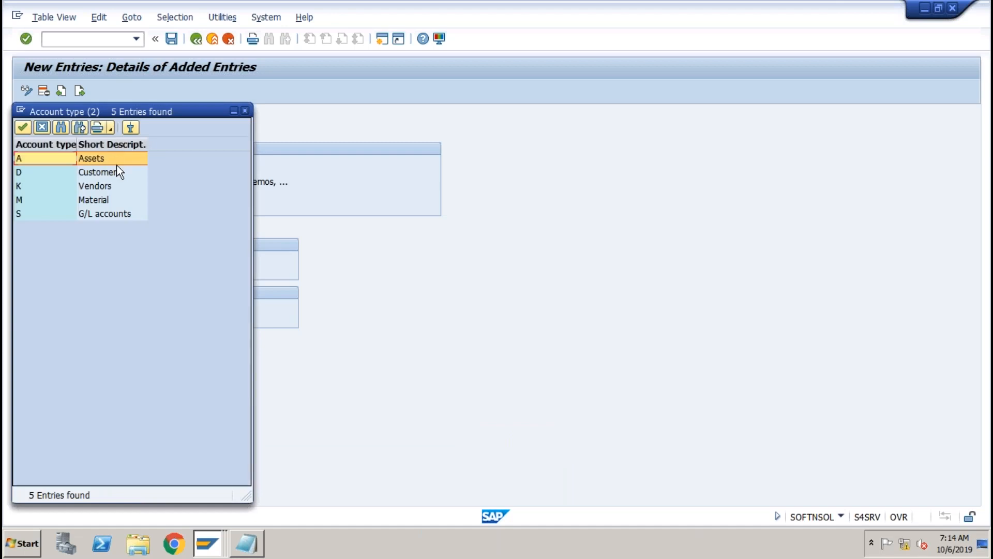
double_click(110, 215)
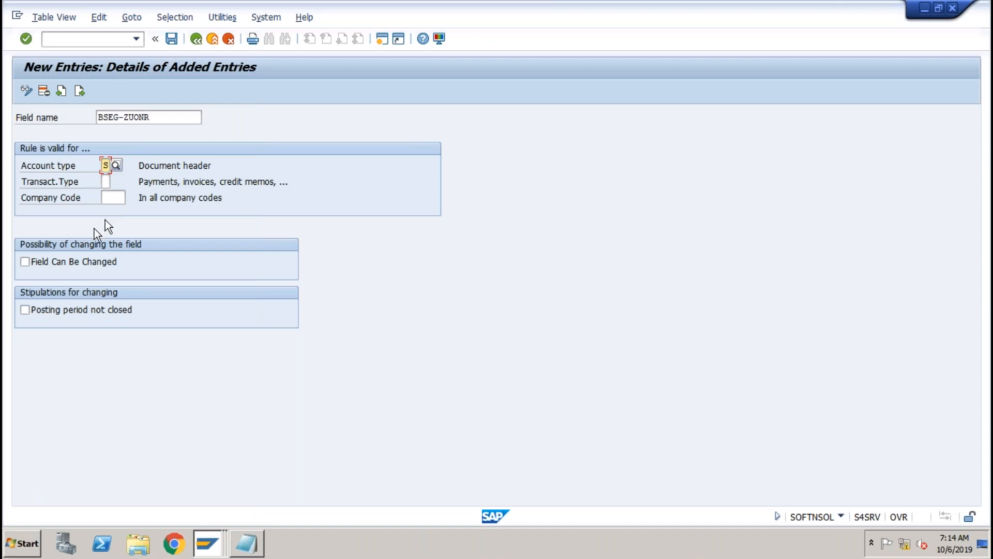
left_click(55, 263)
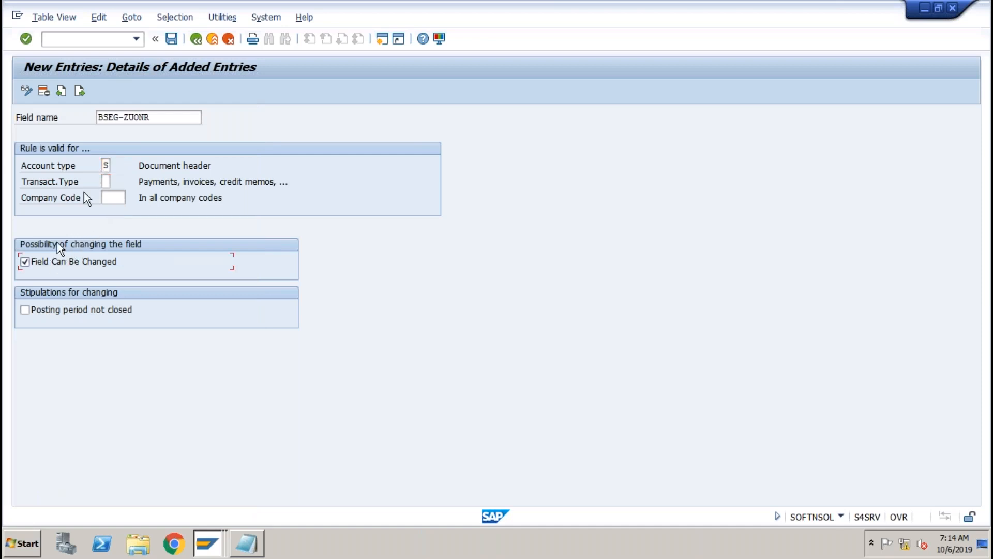
left_click(171, 40)
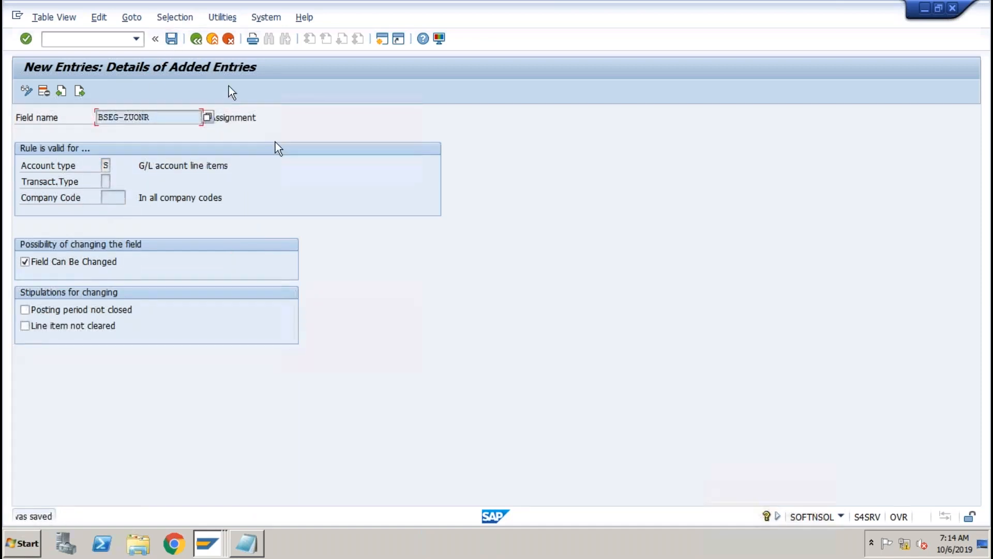
- Open document 100000019 in change mode via FB50 and check which line item and header fields are editable
left_click(207, 543)
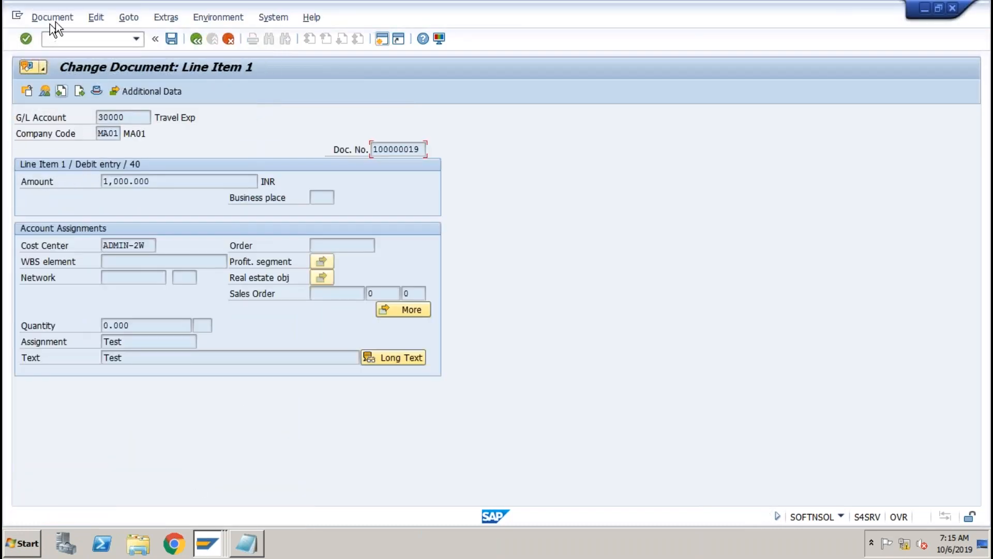
left_click(135, 39)
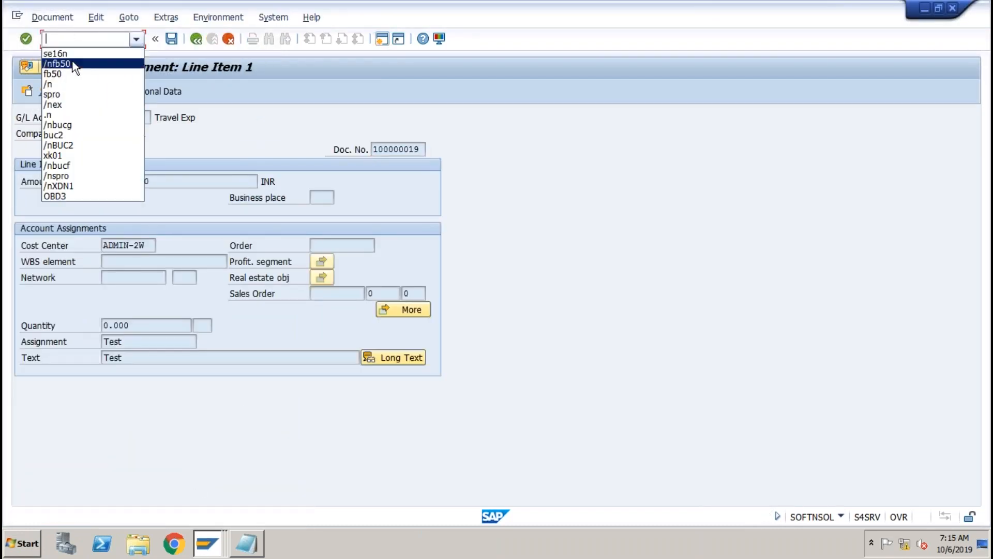
left_click(72, 62)
key("Return")
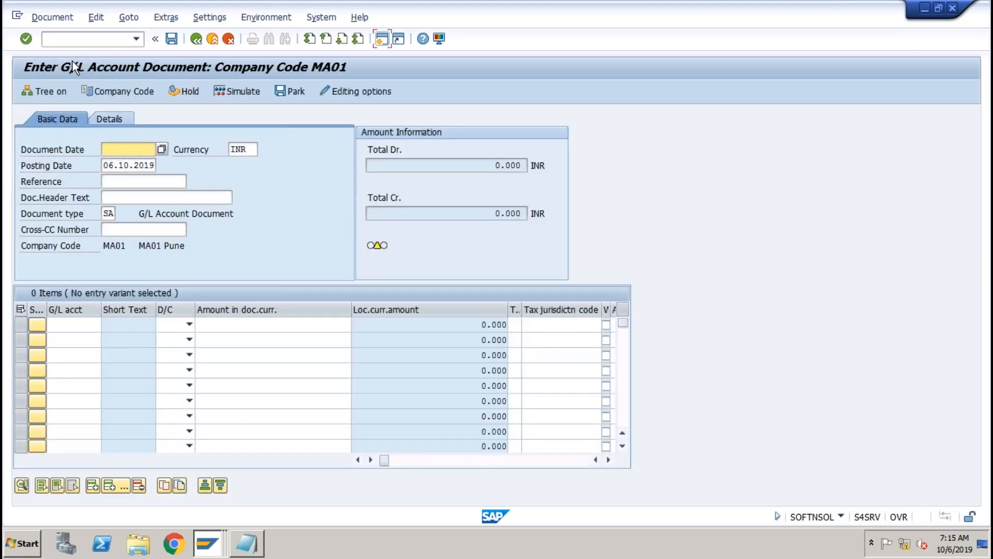
left_click(52, 17)
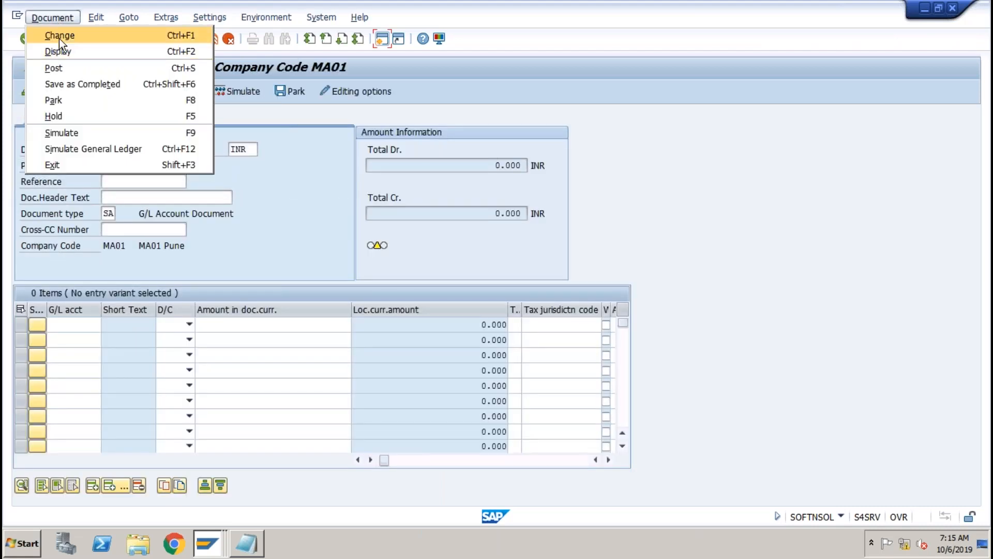
left_click(59, 38)
double_click(182, 249)
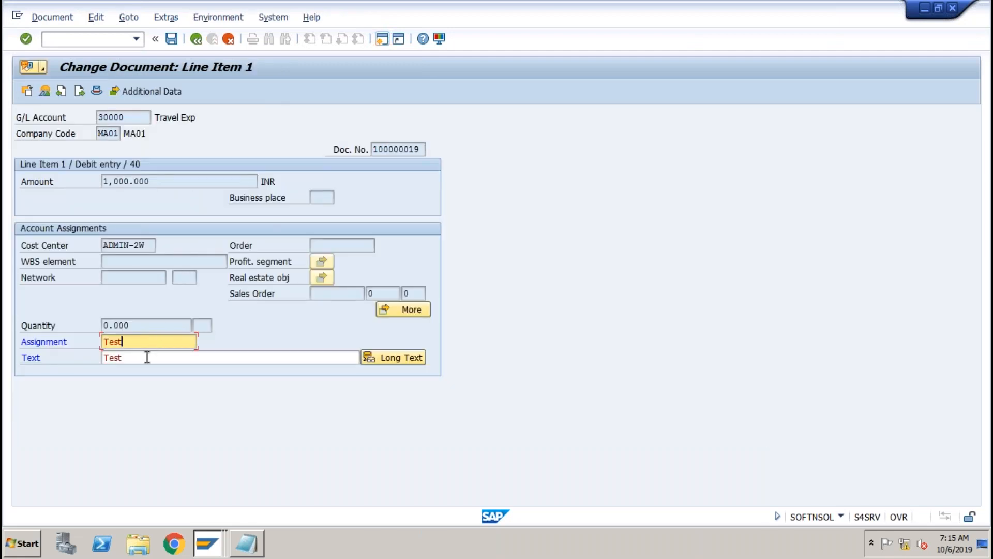
left_click(147, 357)
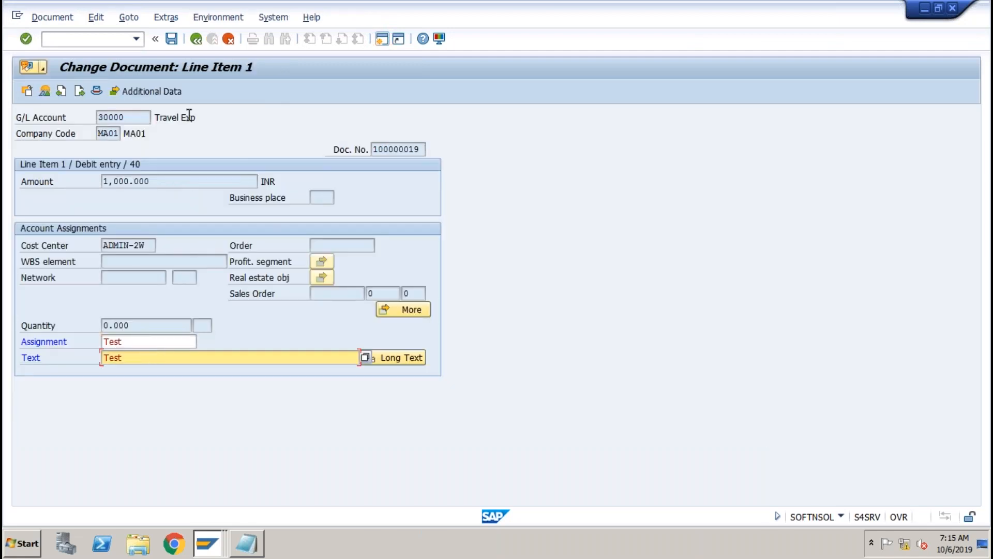
left_click(196, 39)
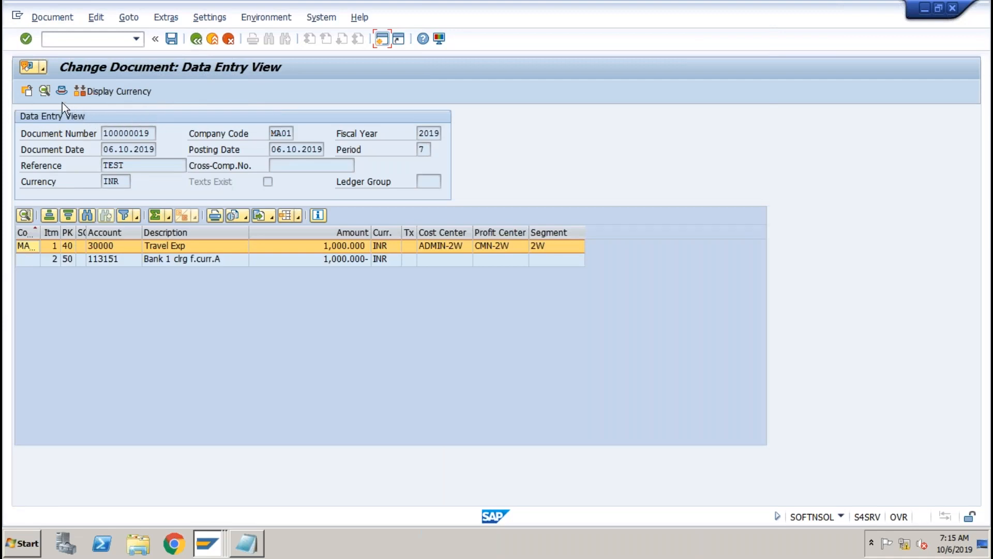
left_click(64, 89)
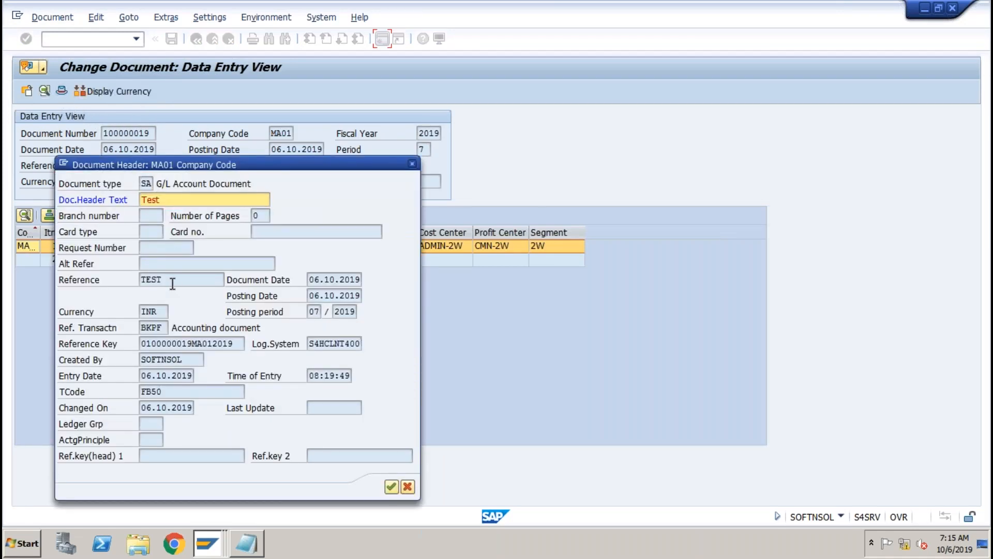
left_click(168, 280)
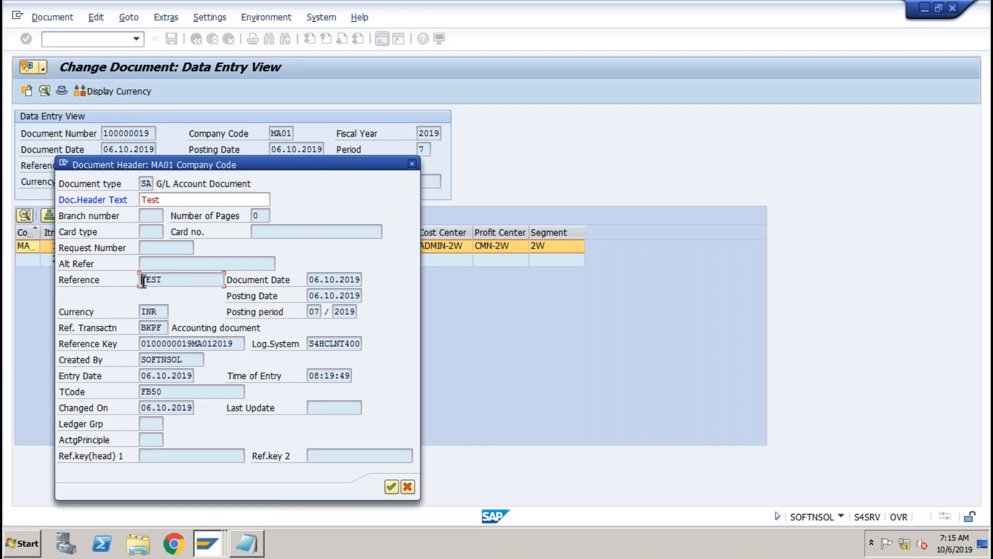
- Open Document Change Rules, Document Header and start a new entry, opening the field name list
left_click(211, 544)
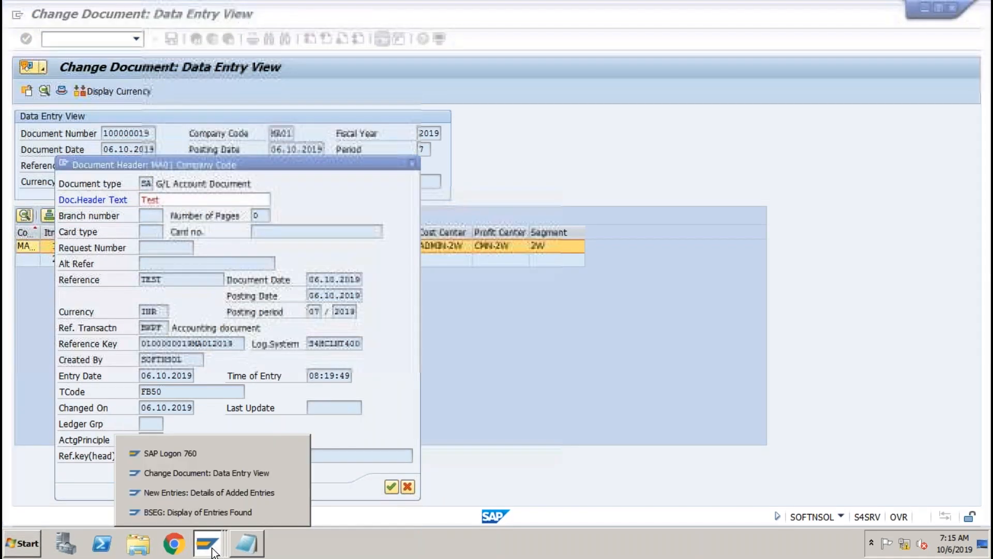
left_click(215, 491)
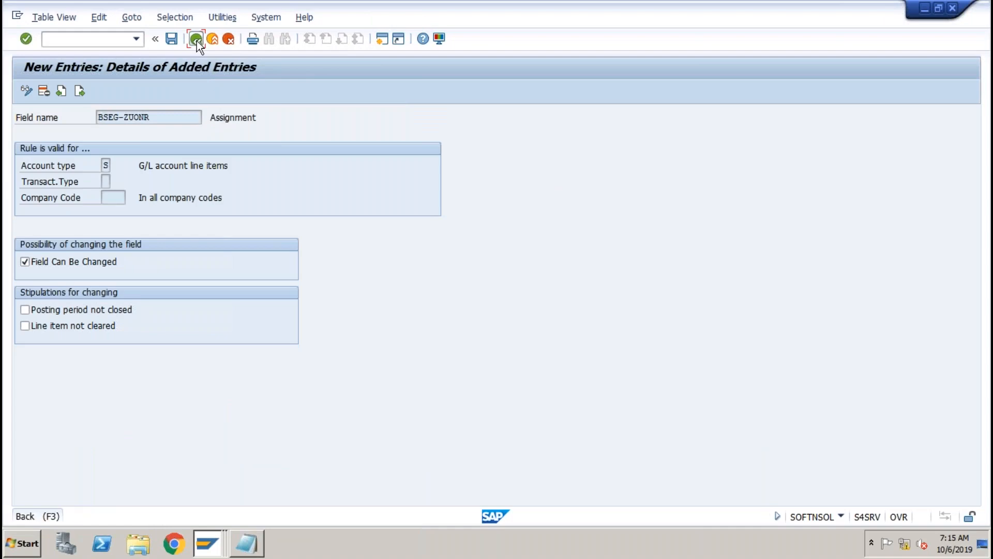
left_click(197, 40)
left_click(197, 41)
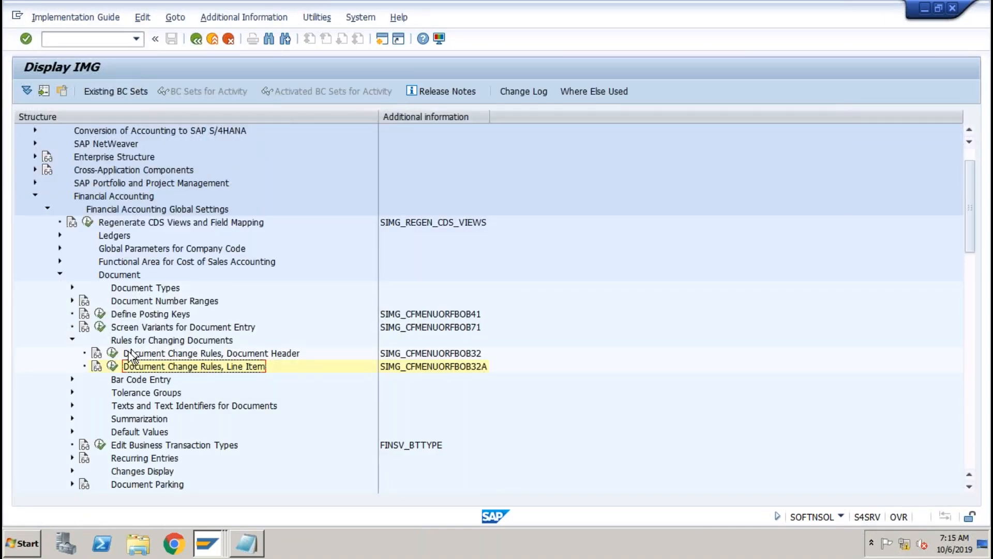
left_click(112, 354)
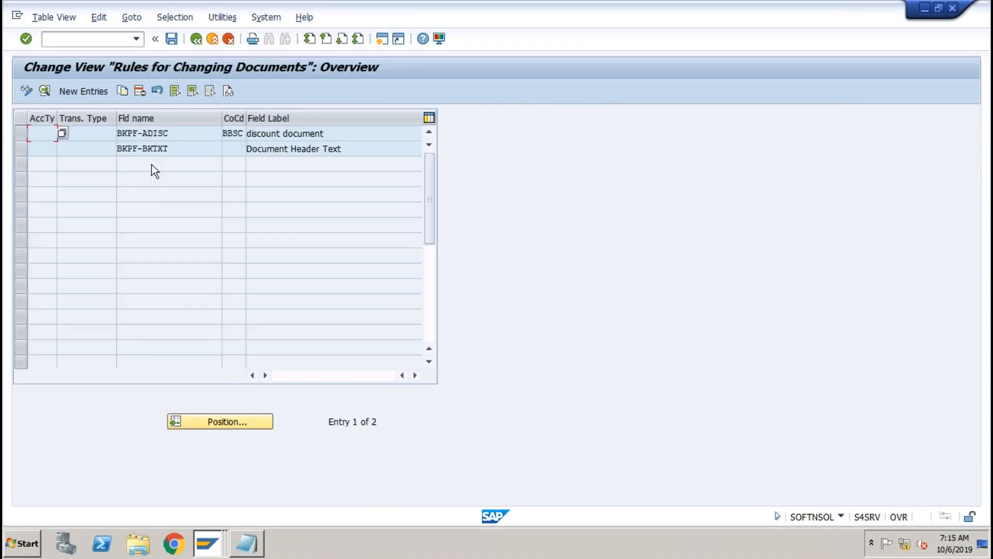
left_click(91, 92)
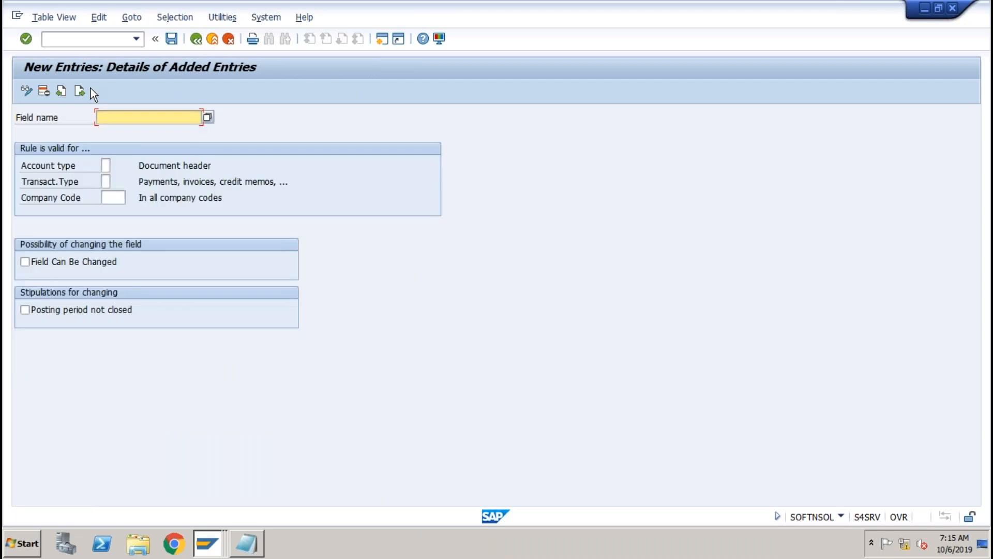
left_click(208, 118)
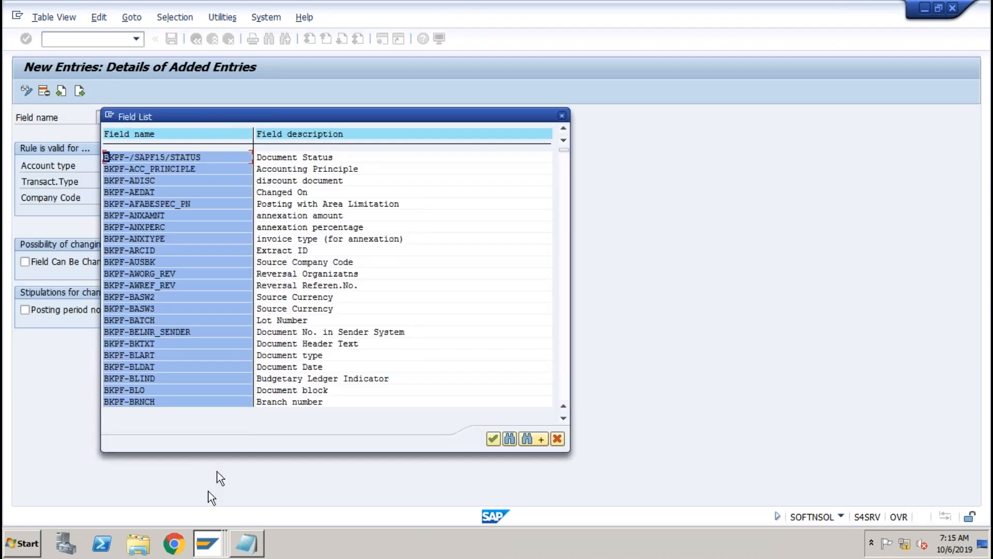
- Look up the technical field name of the document header's Reference field
left_click(207, 543)
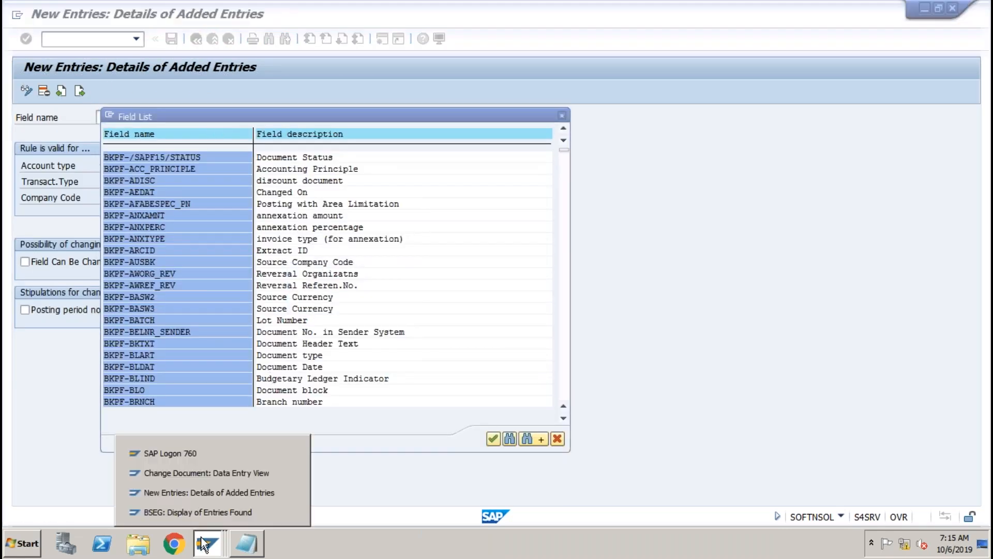
left_click(202, 473)
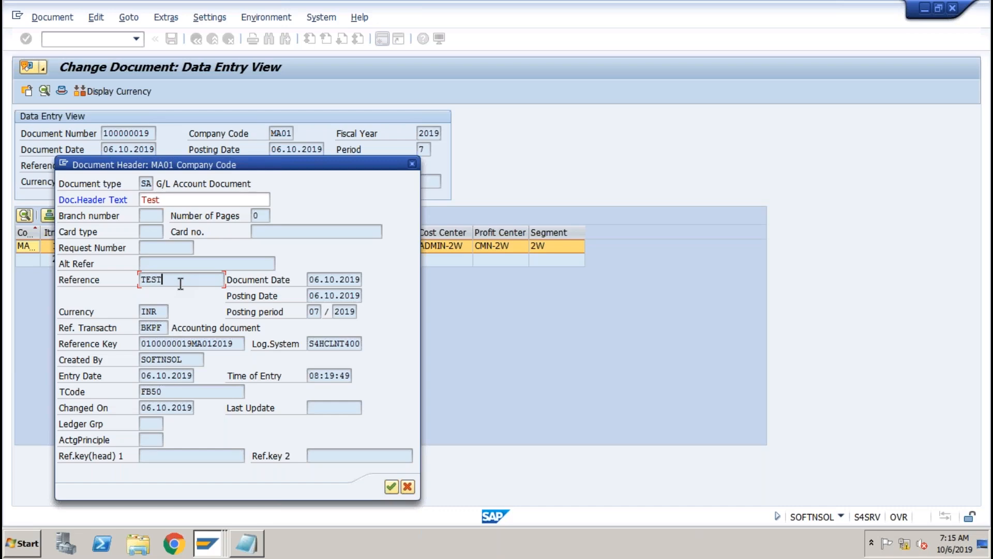
key("F1")
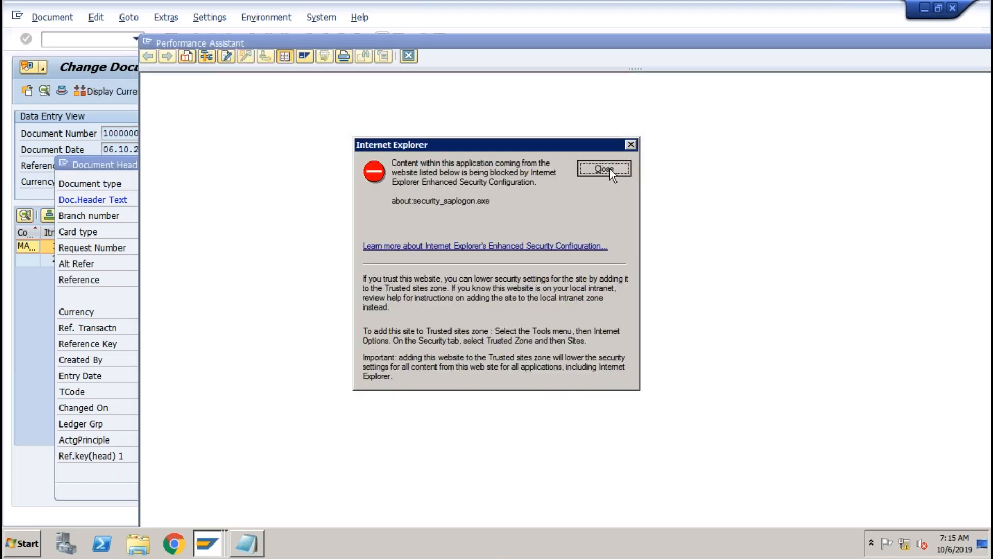
left_click(604, 169)
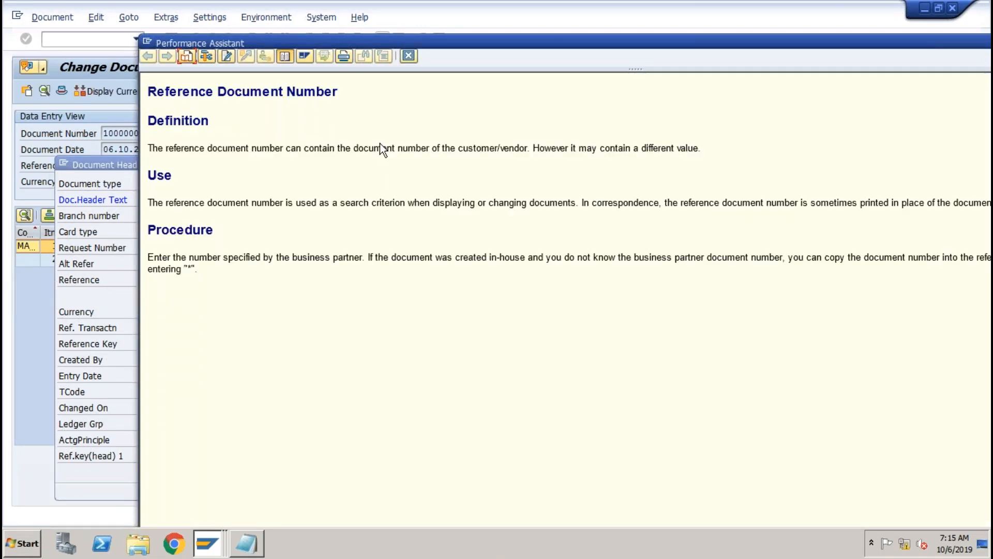
left_click(207, 54)
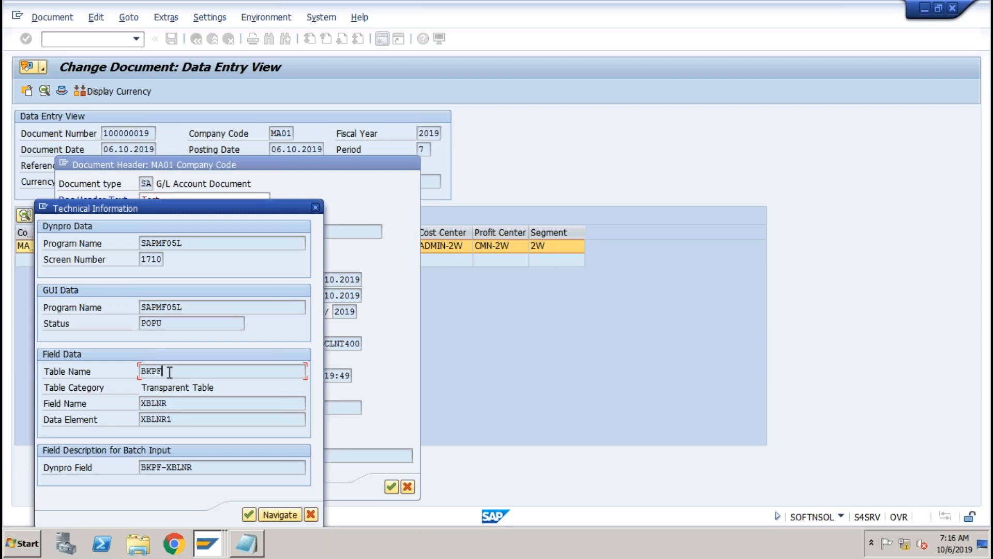
left_click(175, 402)
- Create a document header change rule for field BKPF-XBLNR with Field Can Be Changed marked, and save it to the customizing request
left_click(207, 542)
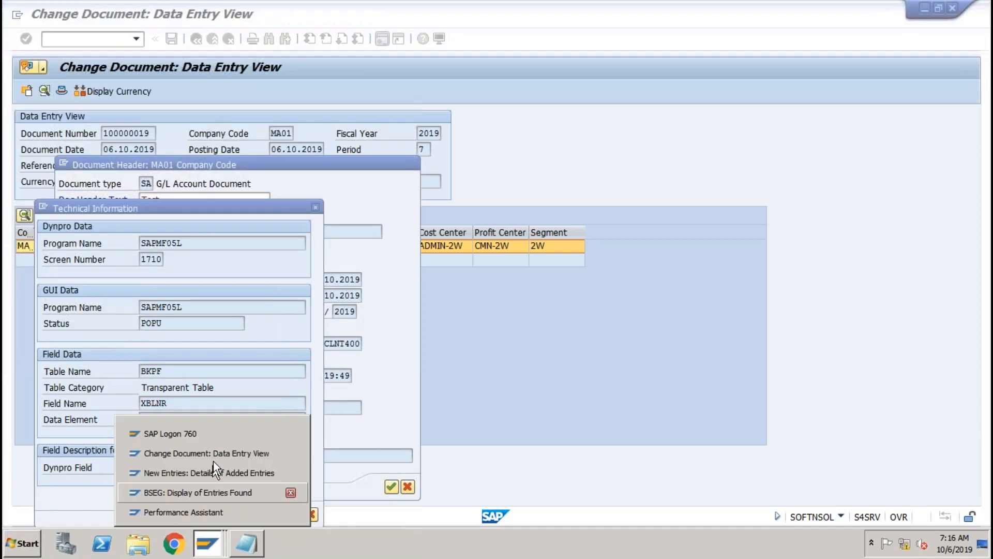
left_click(208, 472)
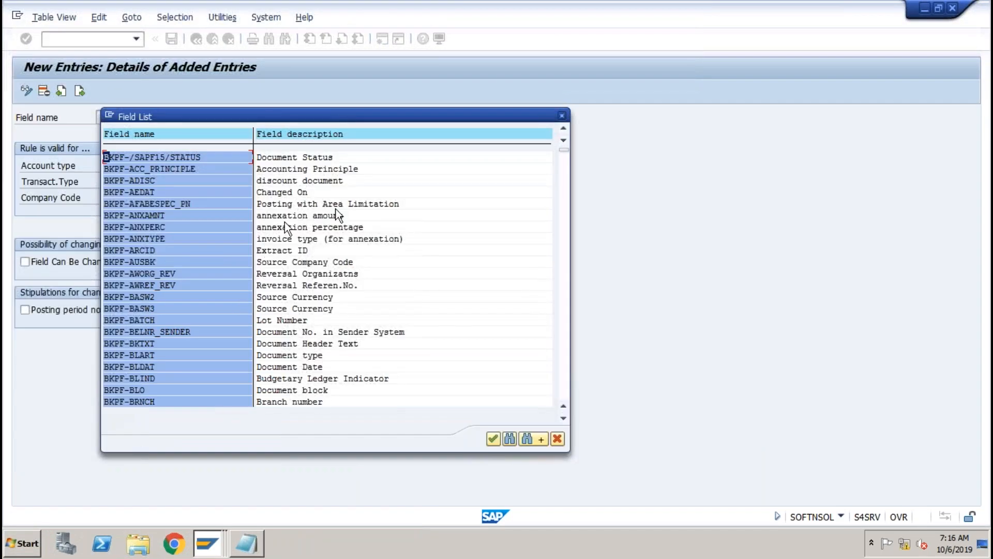
left_click(512, 439)
type("xblnr")
key("Return")
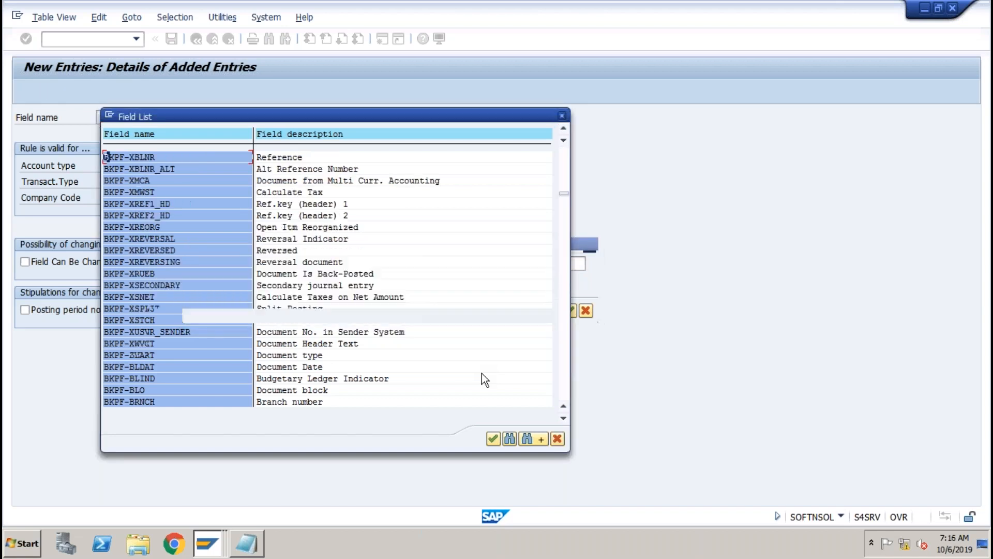
left_click(294, 158)
left_click(152, 158)
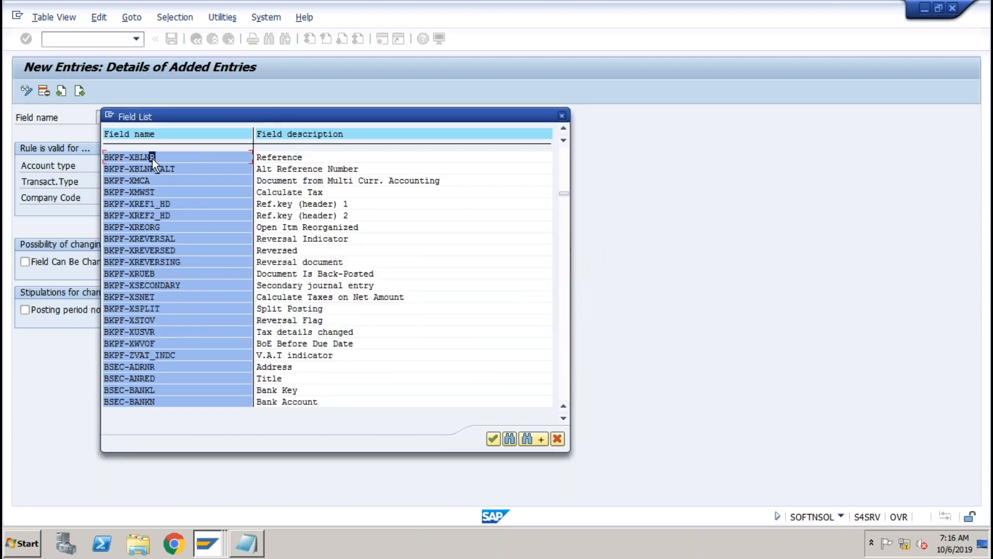
double_click(152, 159)
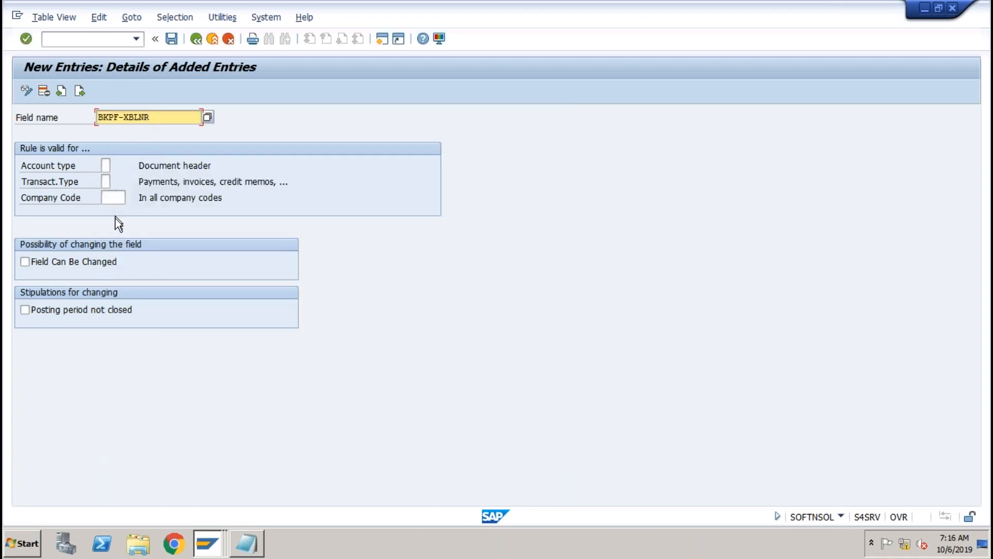
left_click(58, 263)
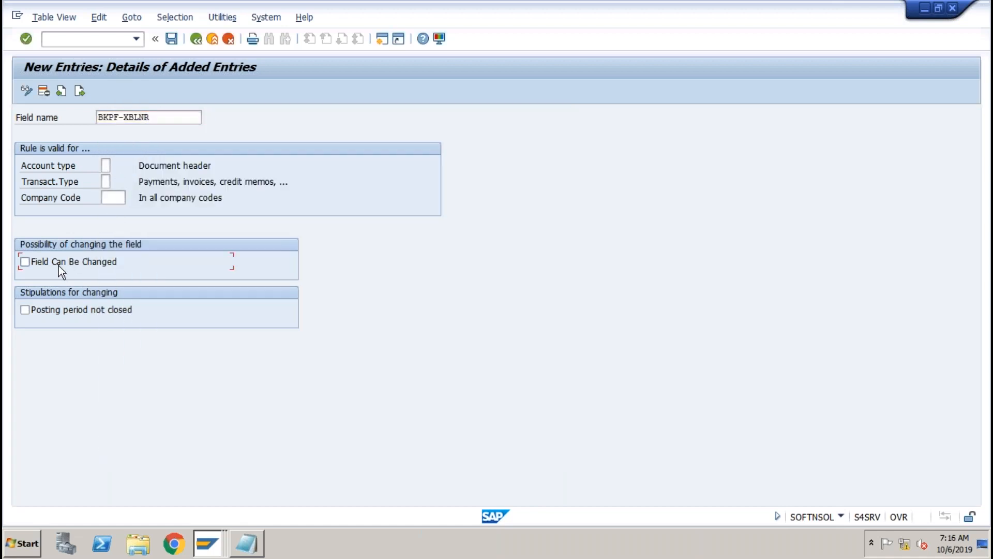
left_click(171, 39)
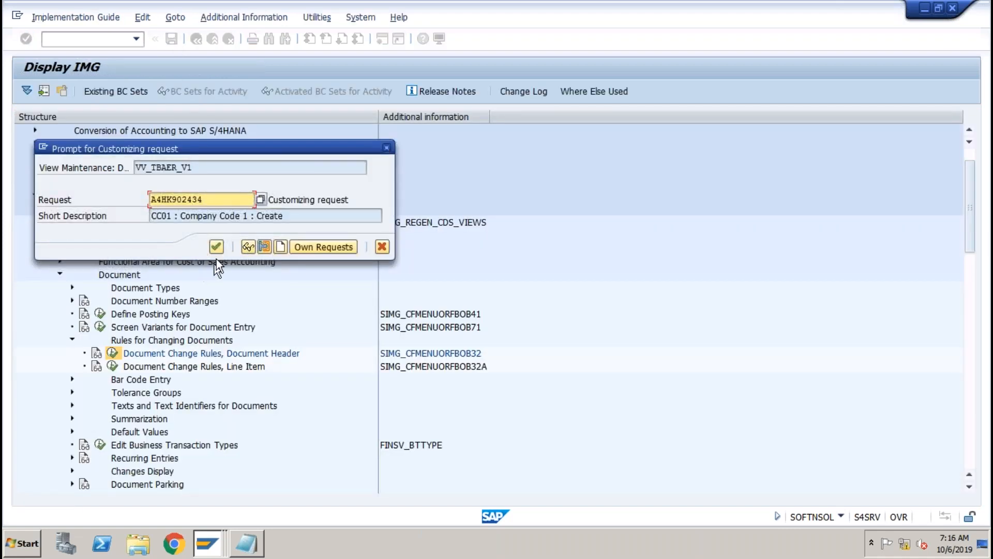
left_click(217, 247)
- Close the technical information, help and document header dialogs on document 100000019
mouse_move(207, 542)
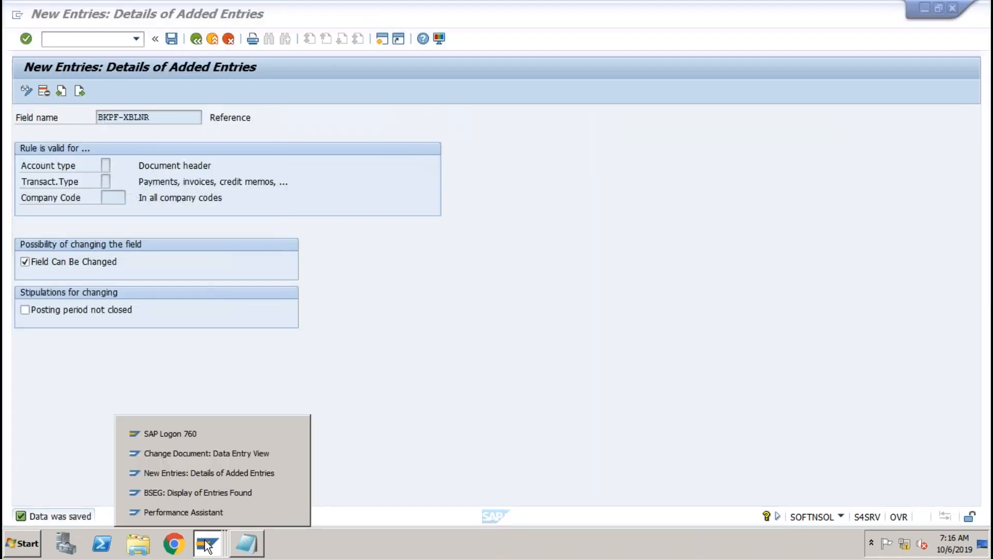
left_click(210, 450)
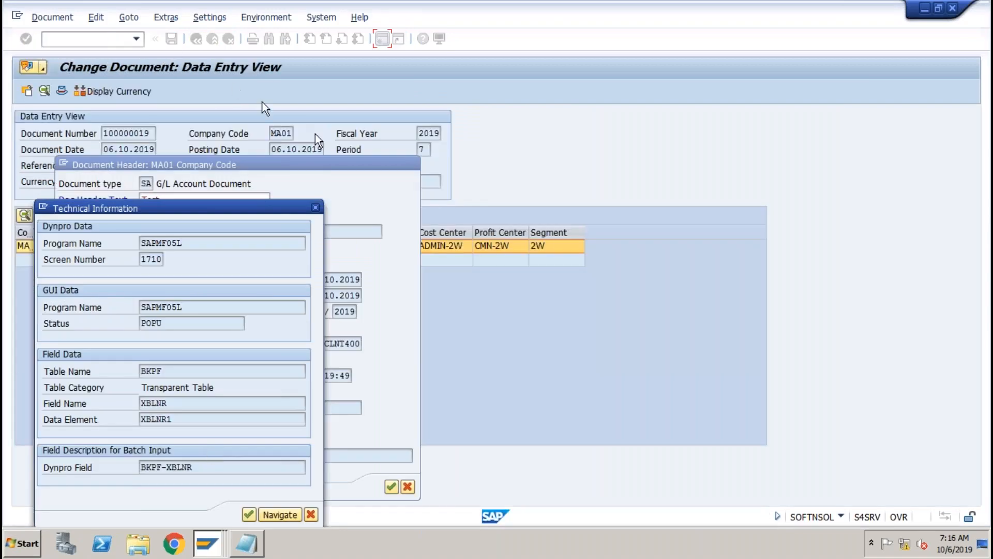
left_click(315, 208)
key("F1")
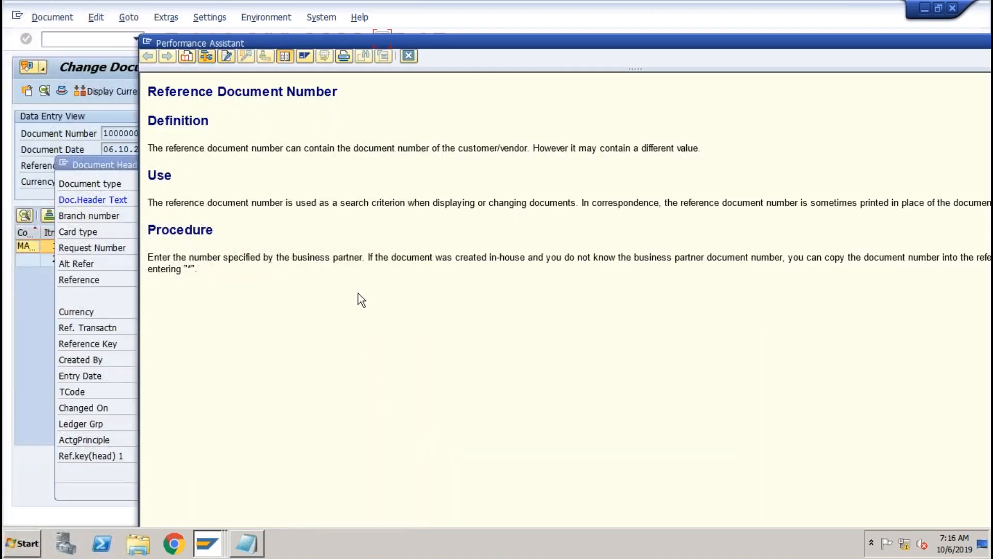
left_click(408, 56)
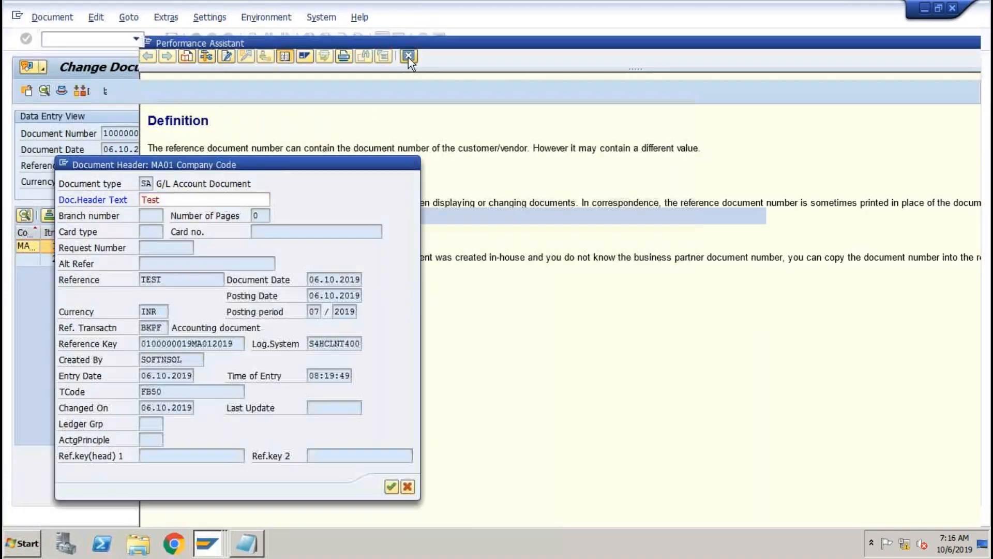
left_click(413, 164)
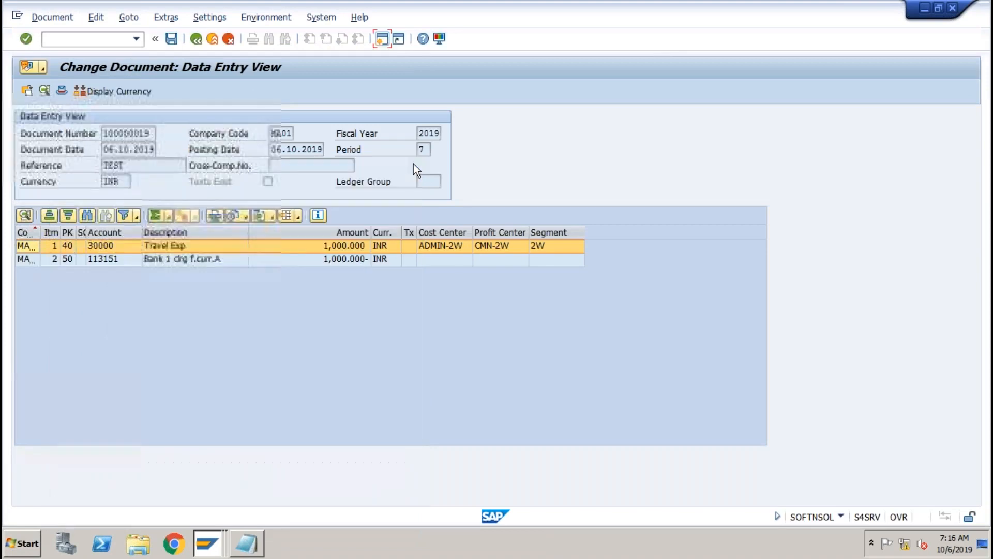
- Reload document 100000019 in FB50 change mode and open its header to check whether the Reference field is editable
left_click(64, 23)
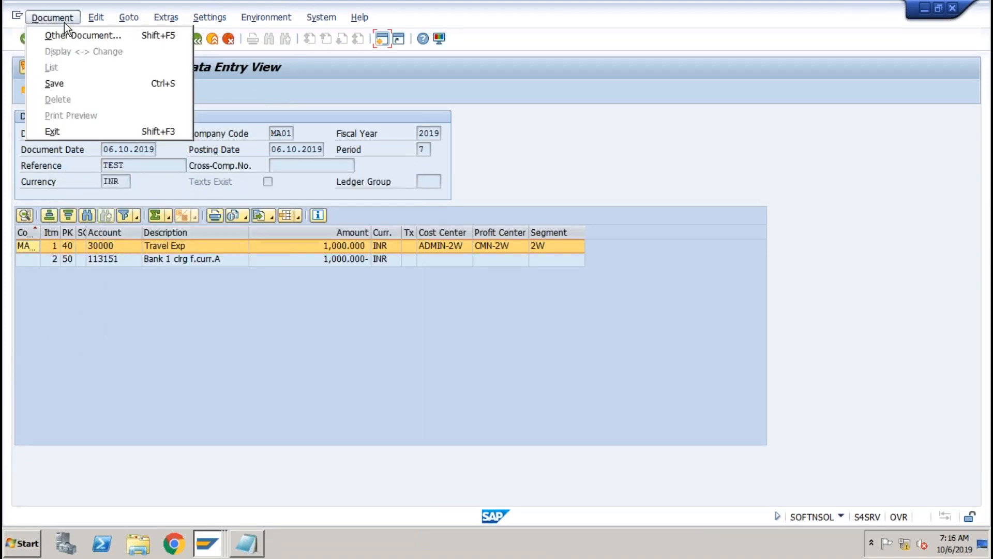
left_click(8, 52)
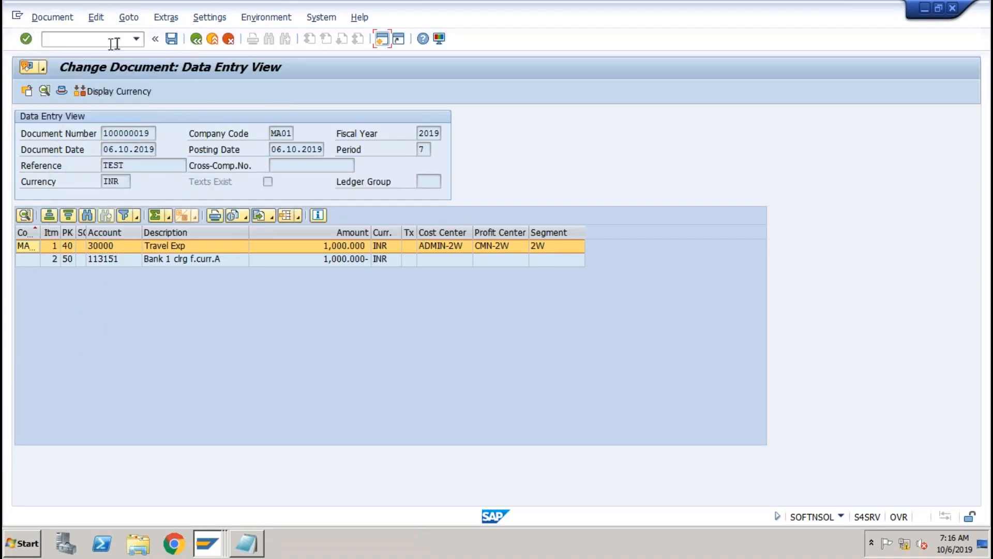
left_click(136, 39)
left_click(91, 54)
key("Return")
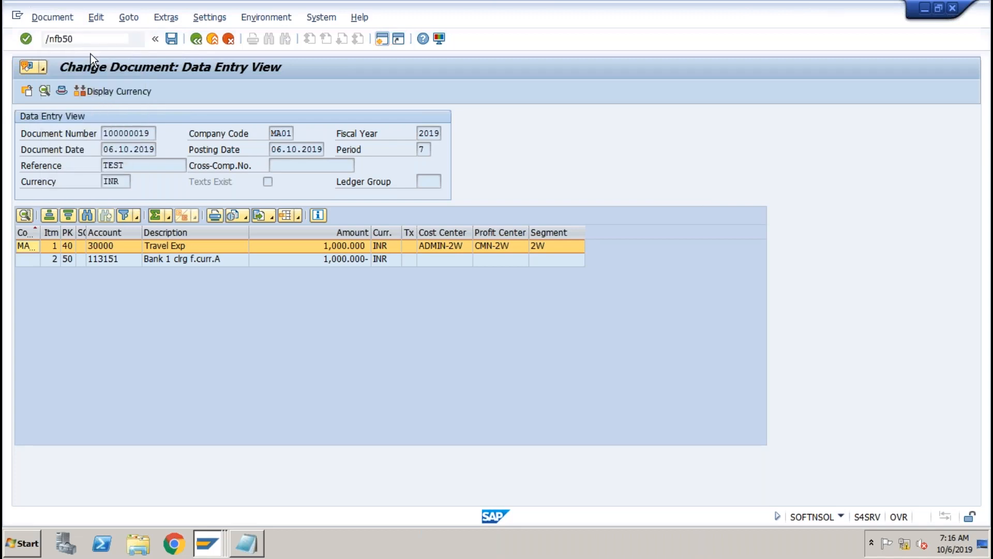
left_click(56, 20)
left_click(58, 35)
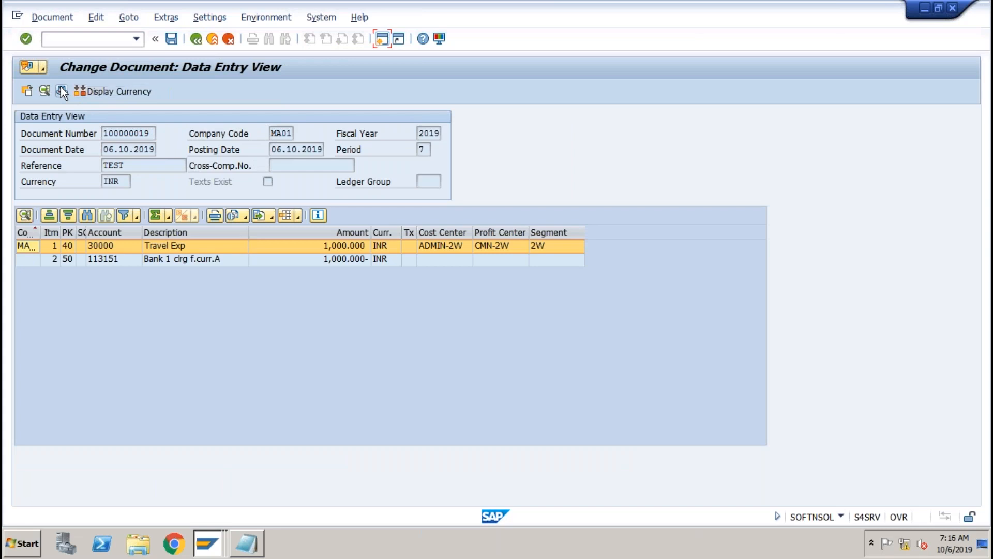
left_click(61, 89)
left_click(176, 280)
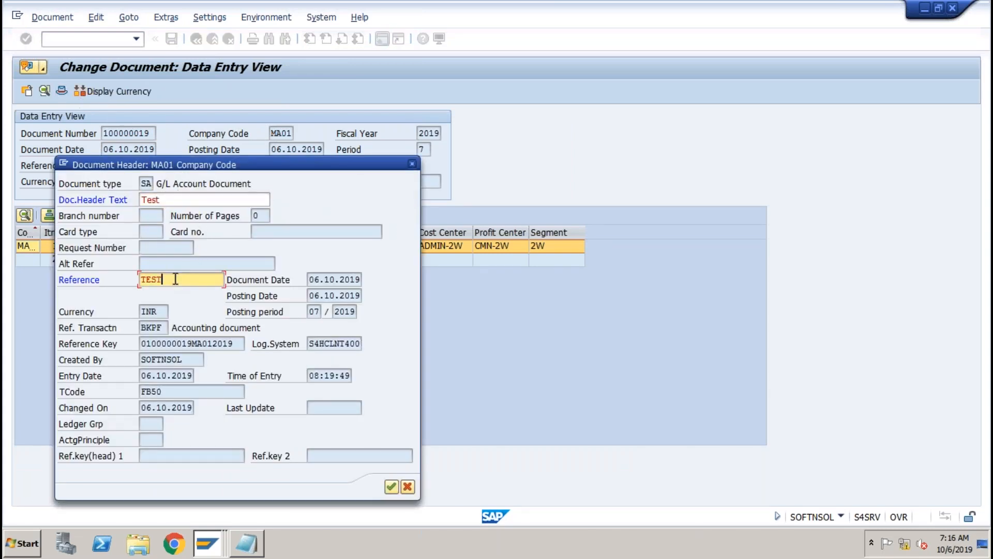
left_click(413, 164)
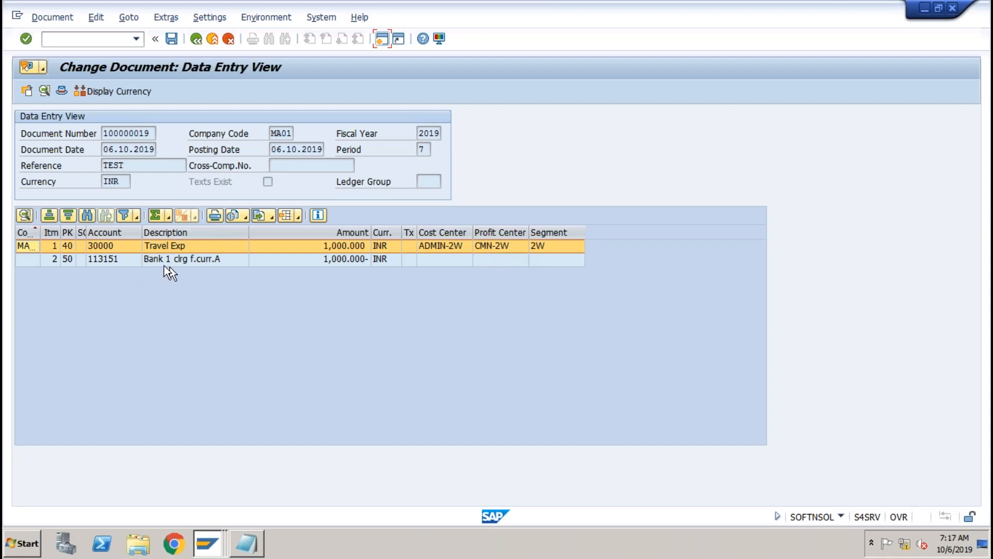
- Exit the document change transaction, confirming to leave editing
left_click(183, 247)
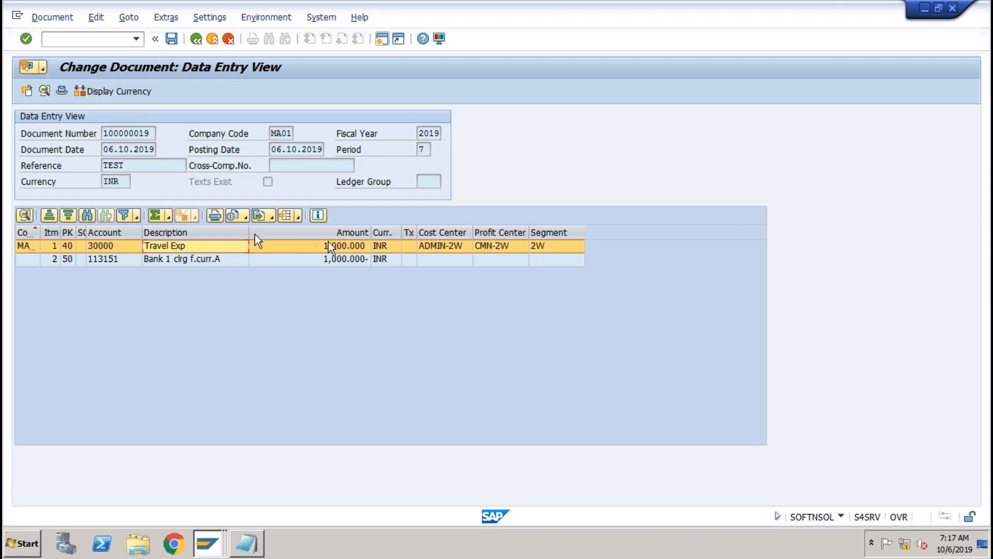
left_click(216, 41)
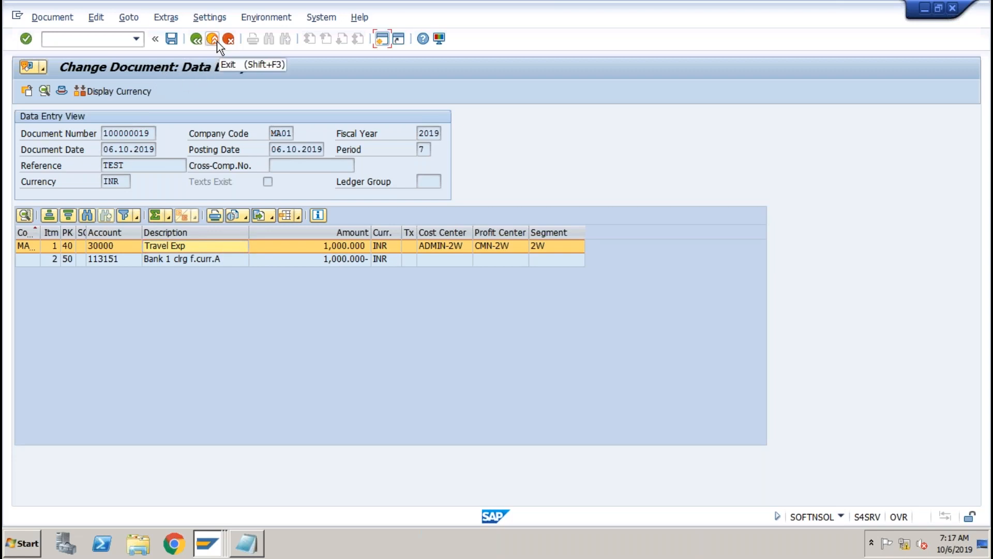
left_click(212, 39)
left_click(212, 39)
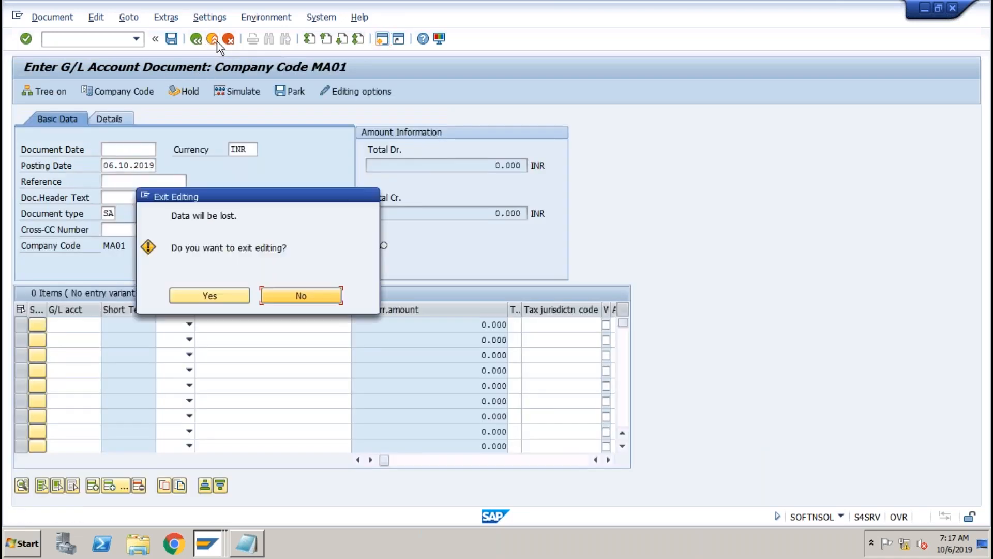
left_click(187, 299)
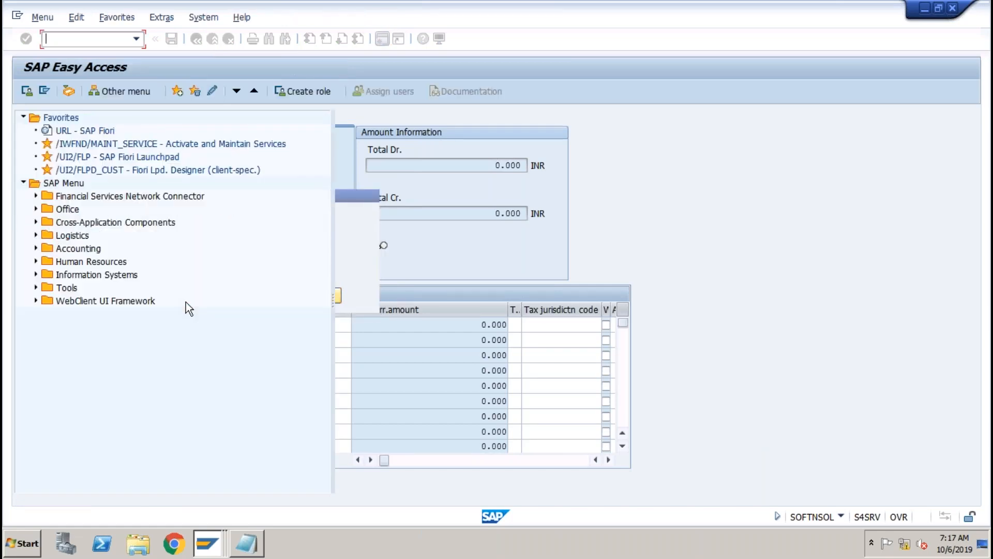
- Navigate the SAP menu to General Ledger document reversal and start FB08 Individual Reversal
left_click(36, 249)
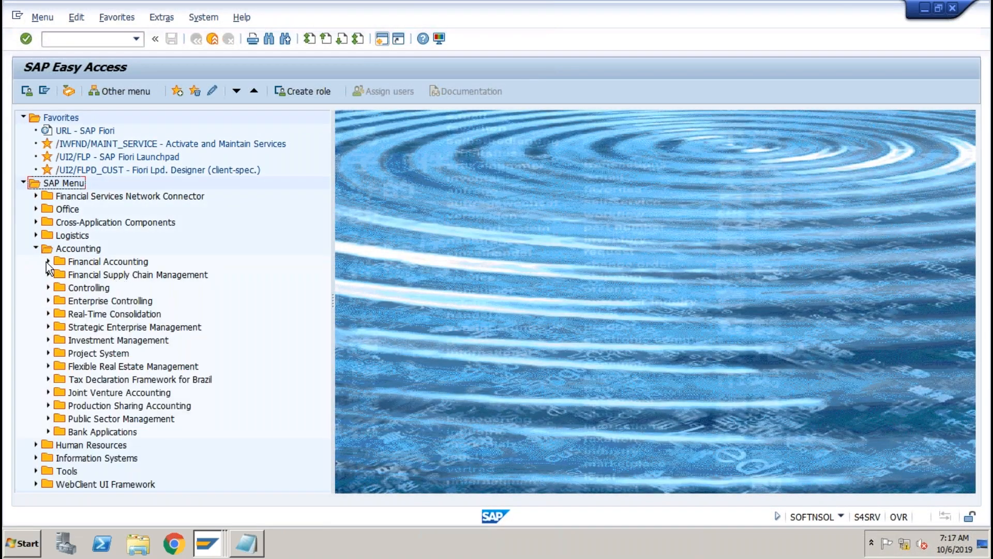
left_click(48, 261)
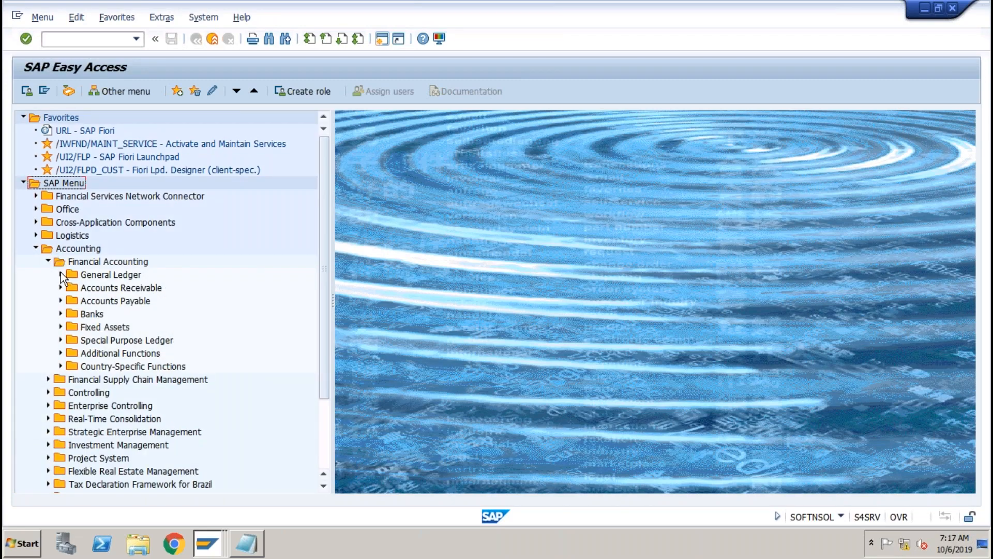
left_click(61, 275)
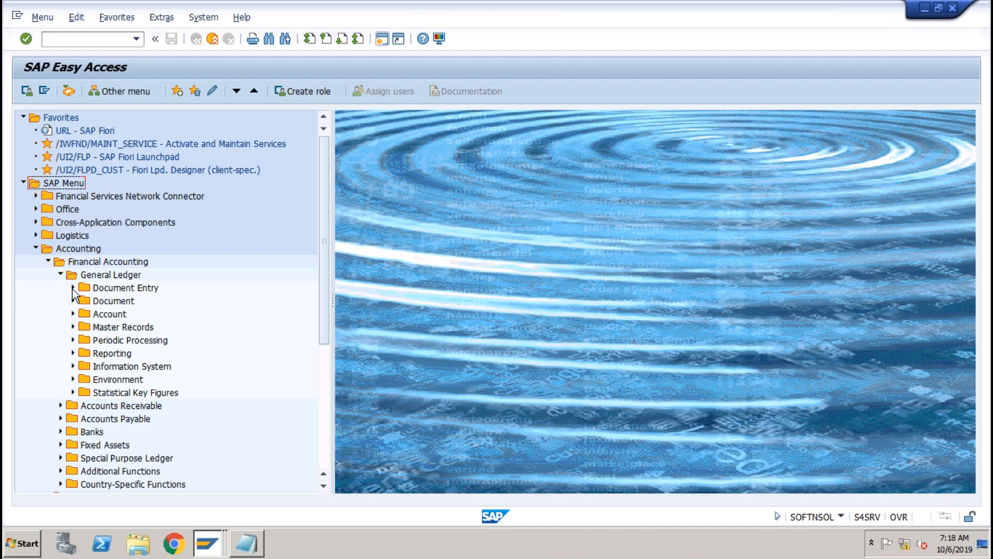
left_click(73, 288)
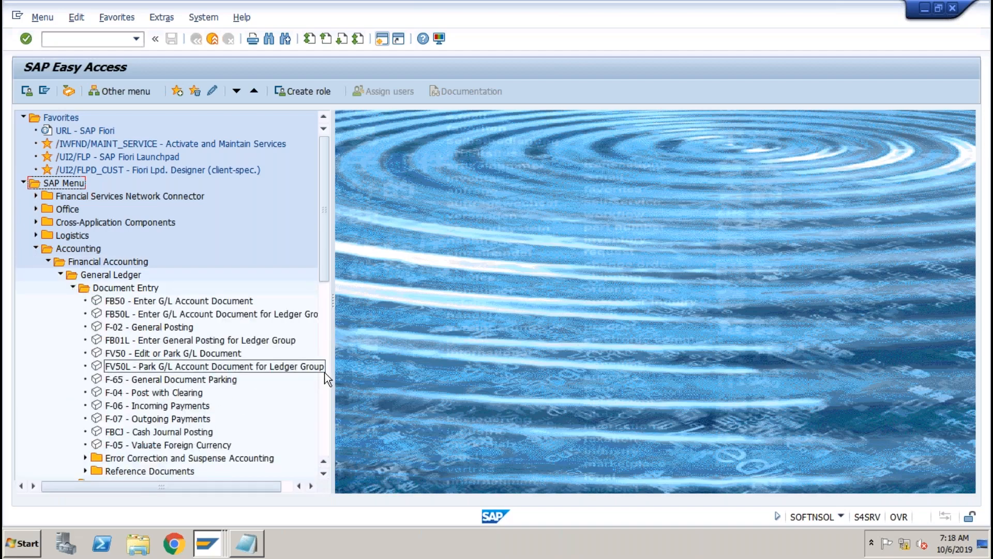
left_click(326, 339)
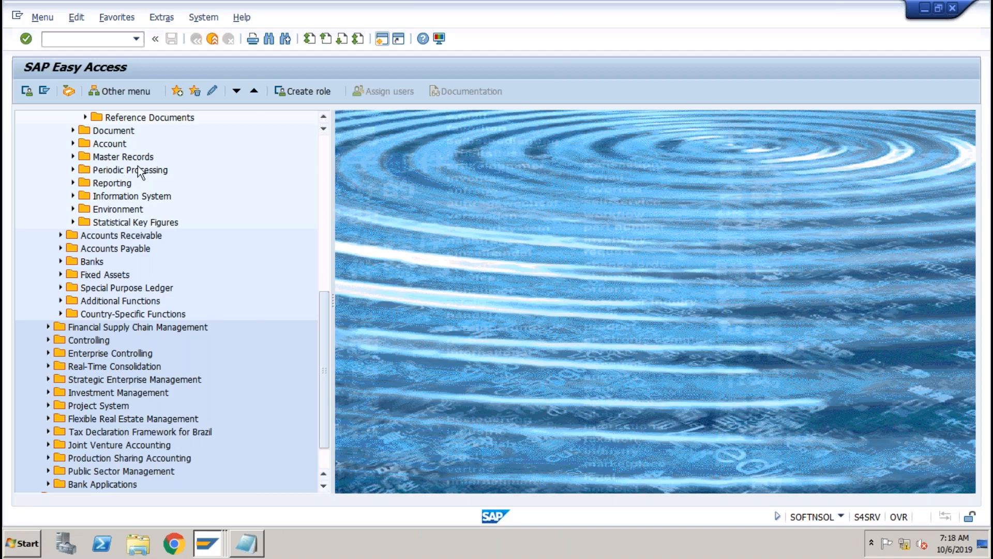
left_click(322, 159)
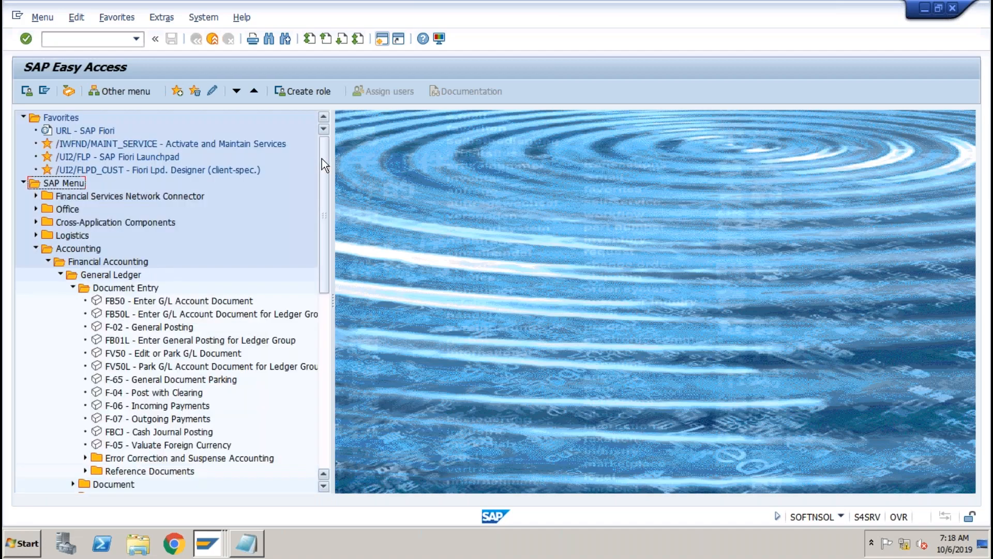
left_click(324, 487)
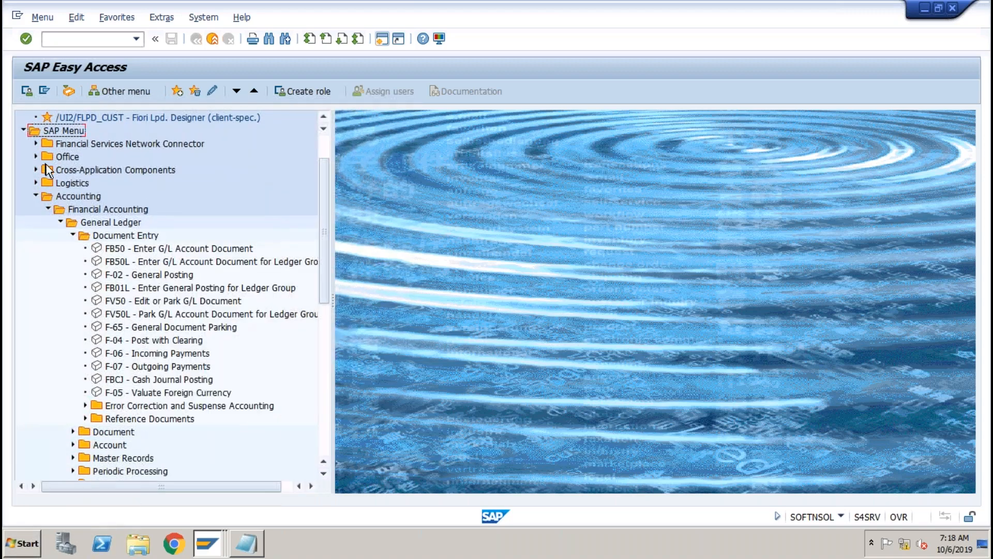
left_click(104, 221)
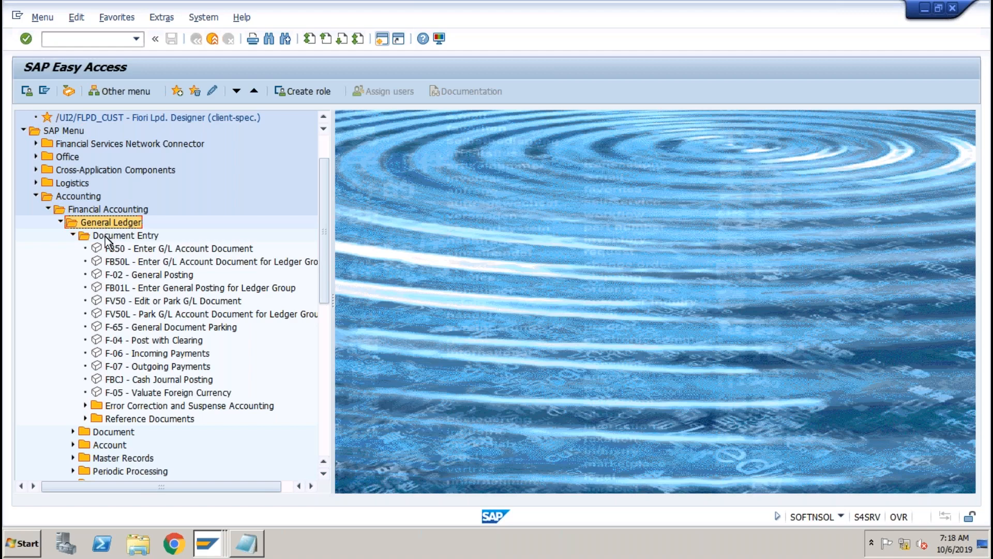
left_click(104, 237)
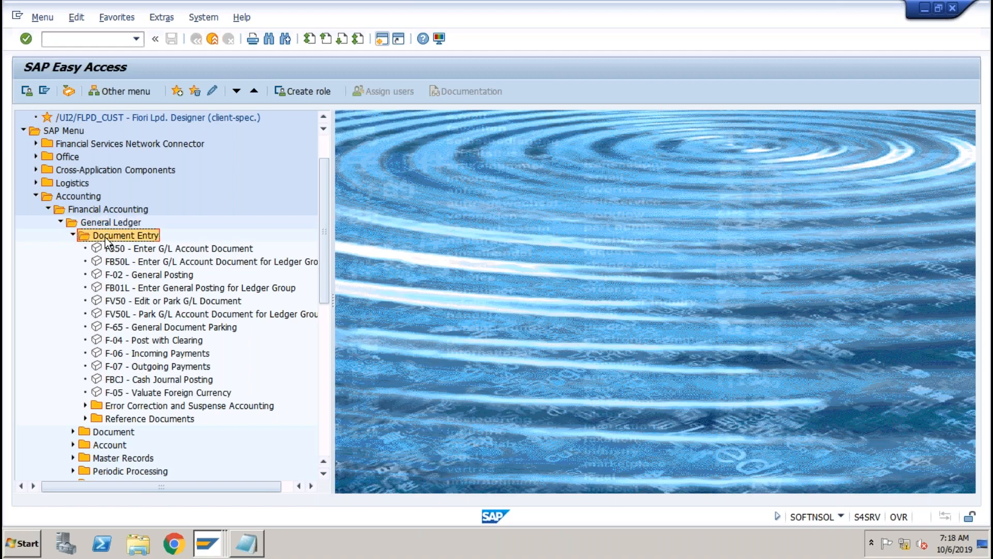
left_click(72, 432)
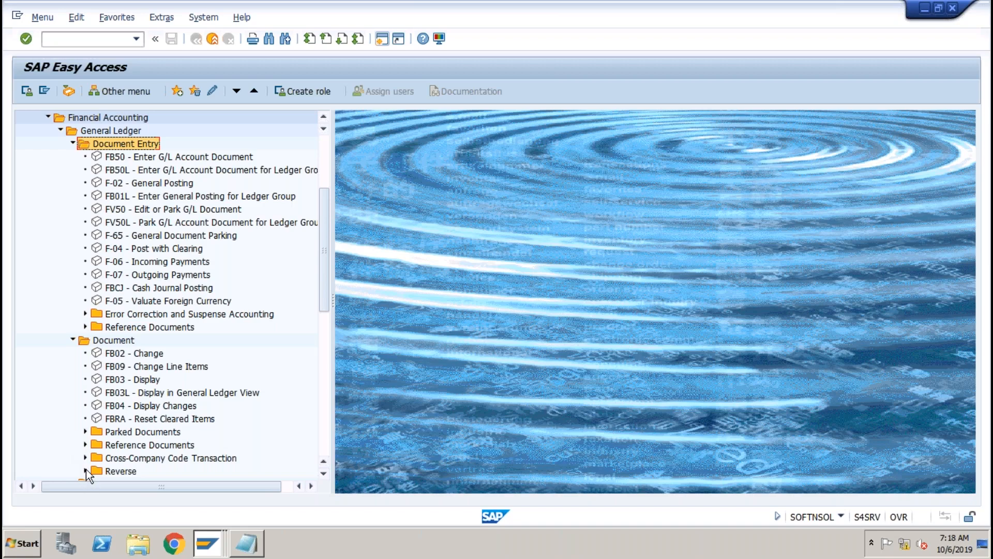
left_click(85, 471)
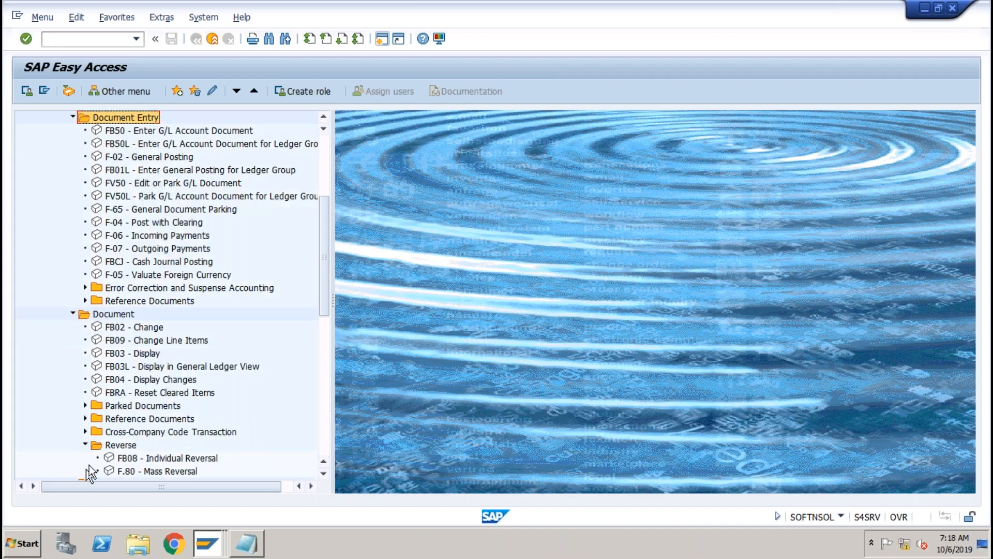
left_click(129, 459)
double_click(130, 460)
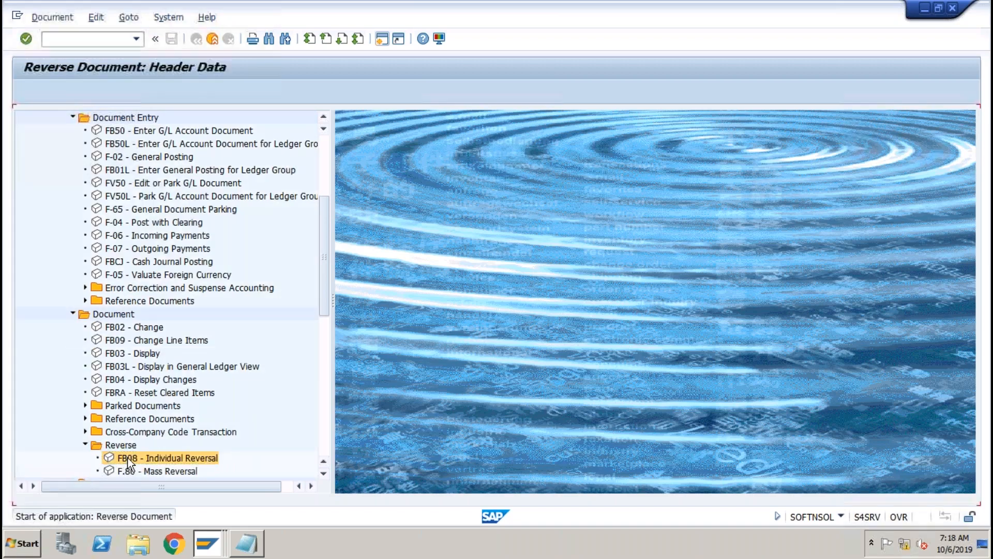
type("TEST")
key("BackSpace")
key("BackSpace")
key("BackSpace")
key("BackSpace")
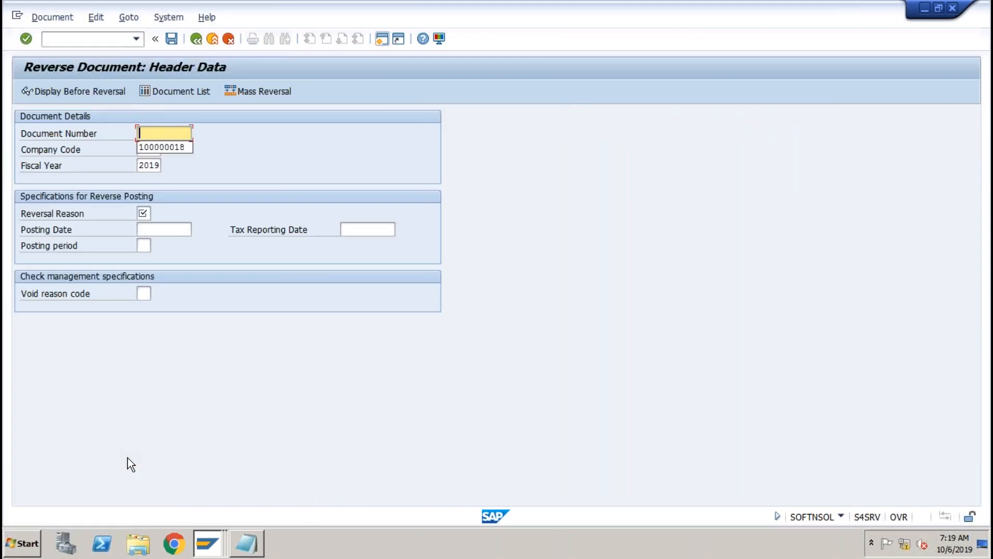
- Try to reverse document 100000018 in company code MA01 with reversal reason 01 (Reversal in same period)
left_click(179, 146)
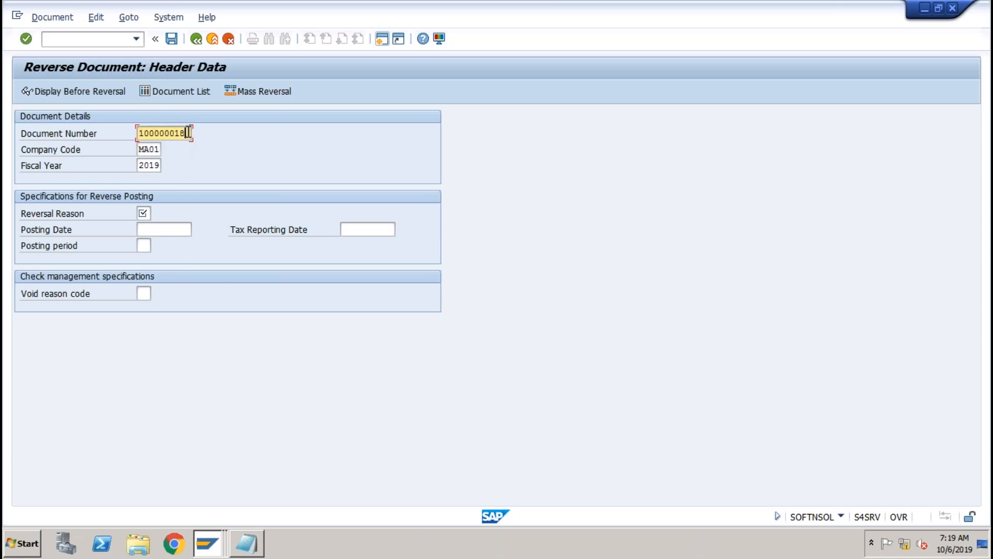
left_click(144, 212)
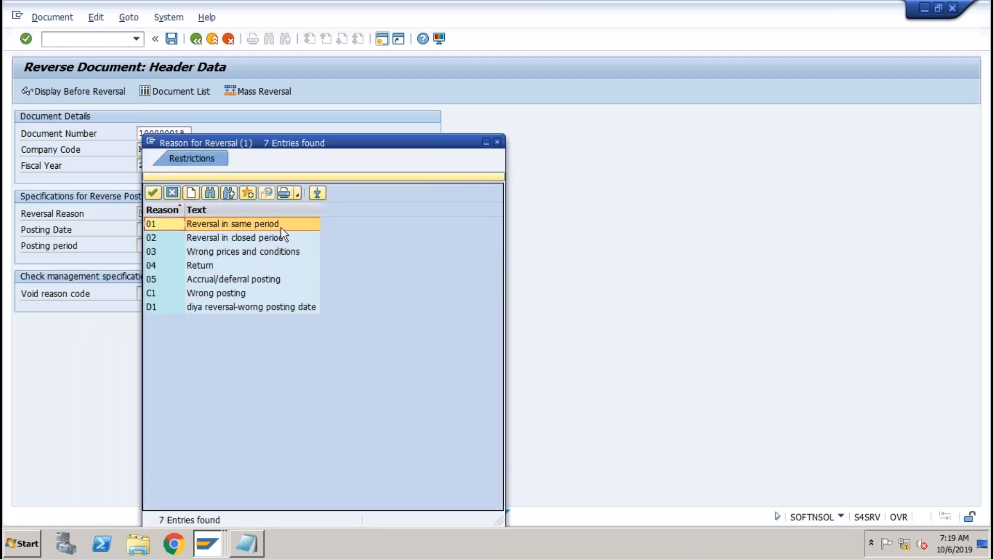
double_click(250, 222)
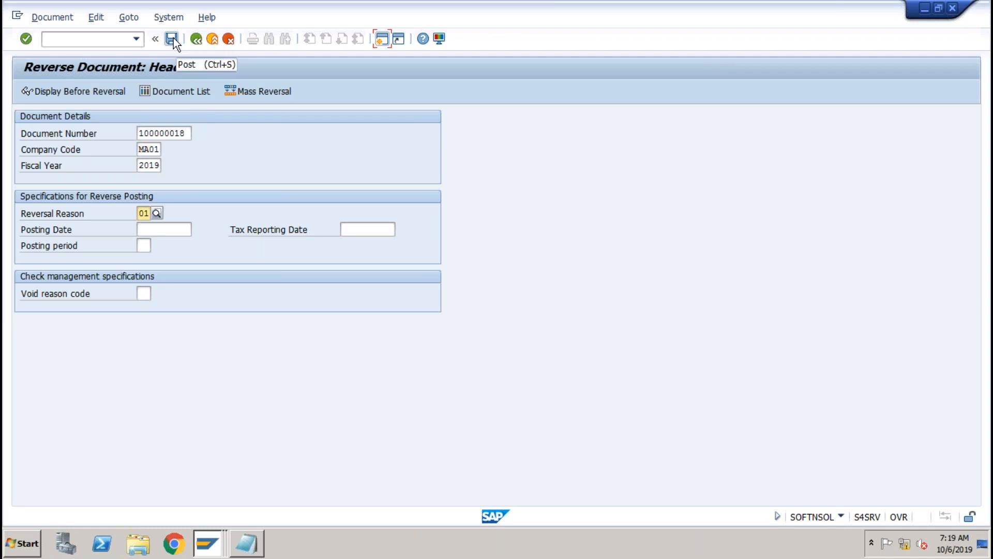
left_click(173, 38)
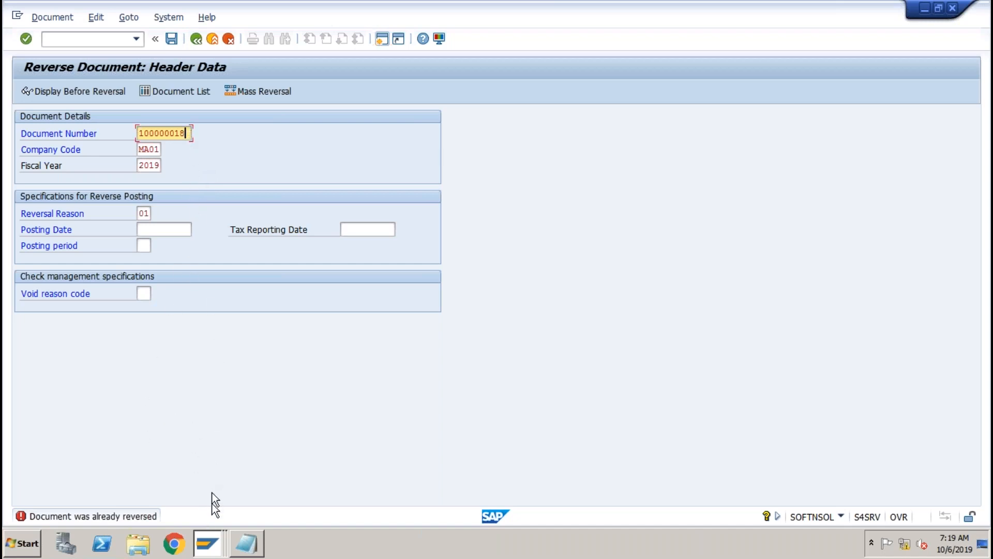
- Open document display FB03 in another session window and switch back to the reversal window
left_click(212, 545)
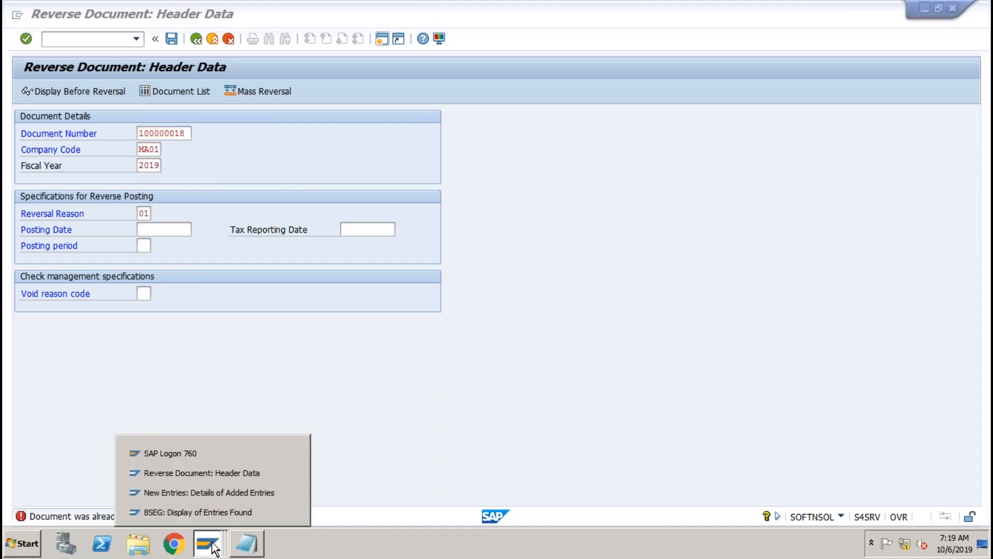
left_click(219, 491)
left_click(102, 40)
type("/nfb03")
key("Return")
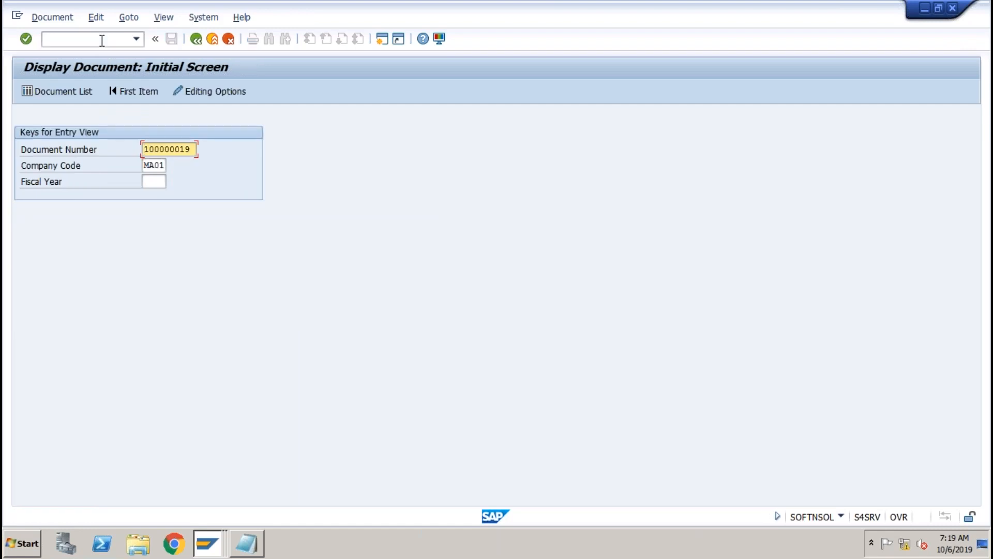
left_click(206, 541)
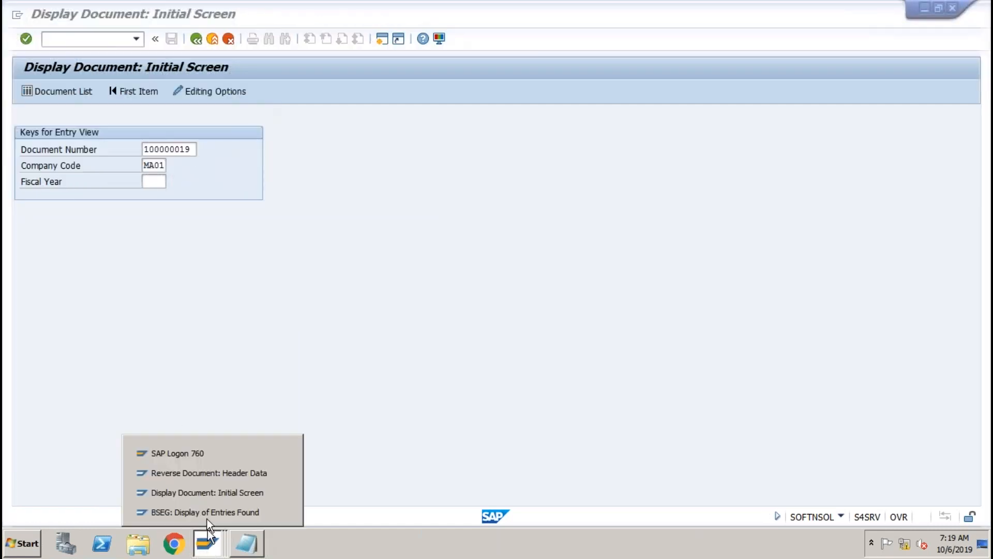
left_click(209, 473)
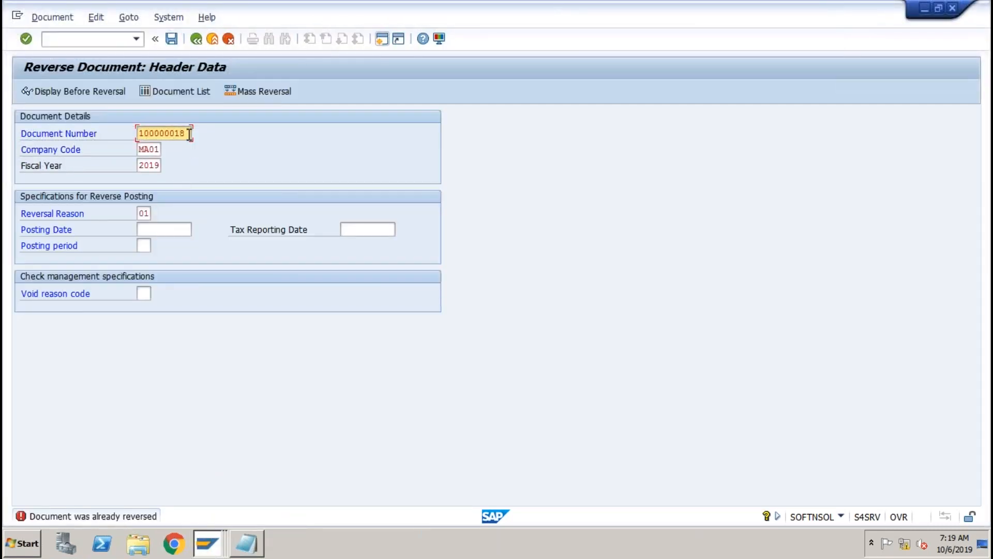
- Change the document number to 100000019 and display that document before reversal
key("BackSpace")
type("9")
left_click(96, 93)
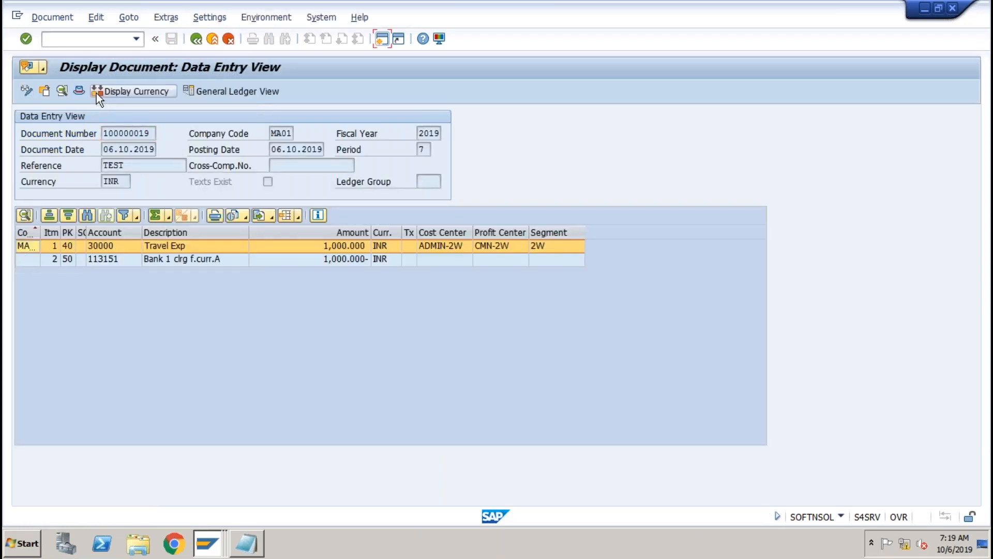
left_click(195, 41)
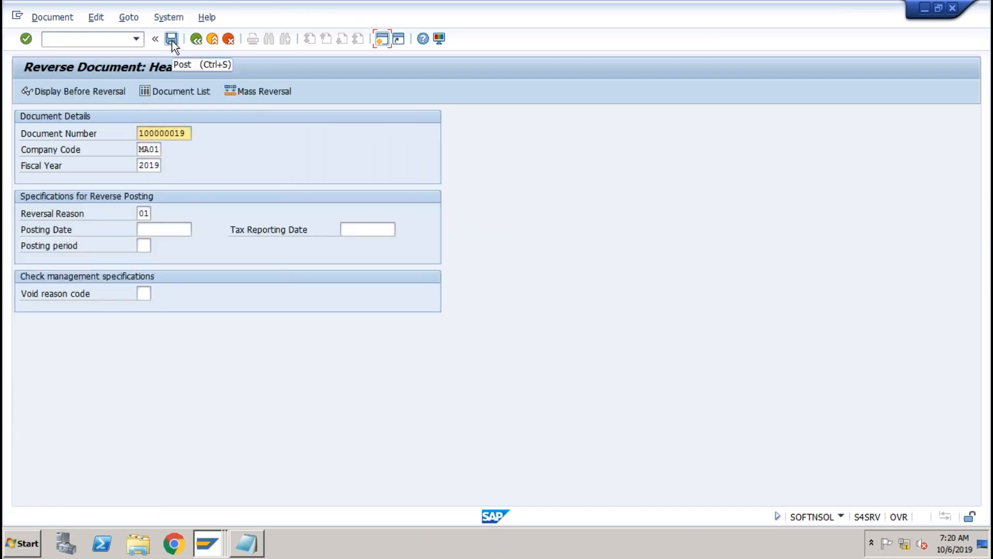
- Post the reversal of document 100000019 and open the posted reversal document for display
left_click(172, 40)
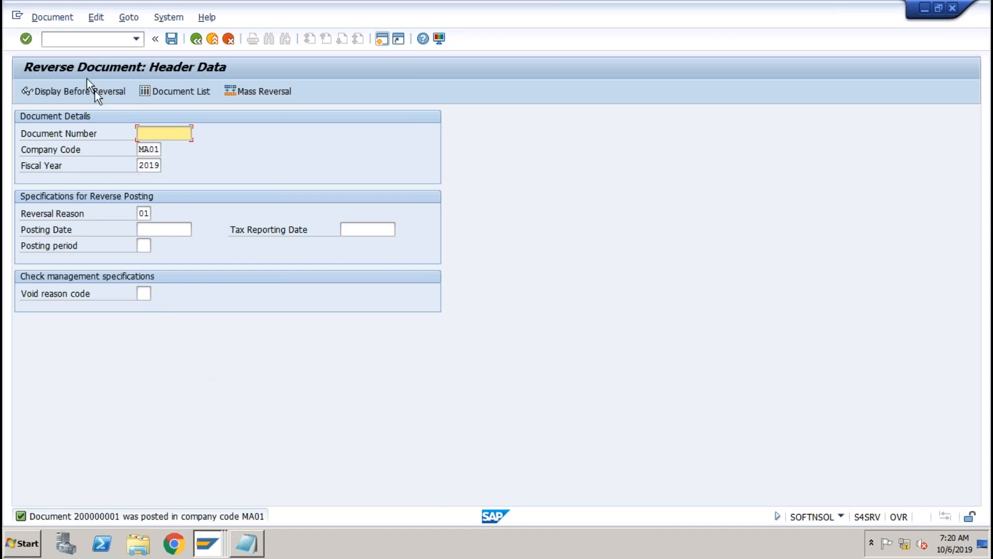
left_click(54, 16)
left_click(59, 66)
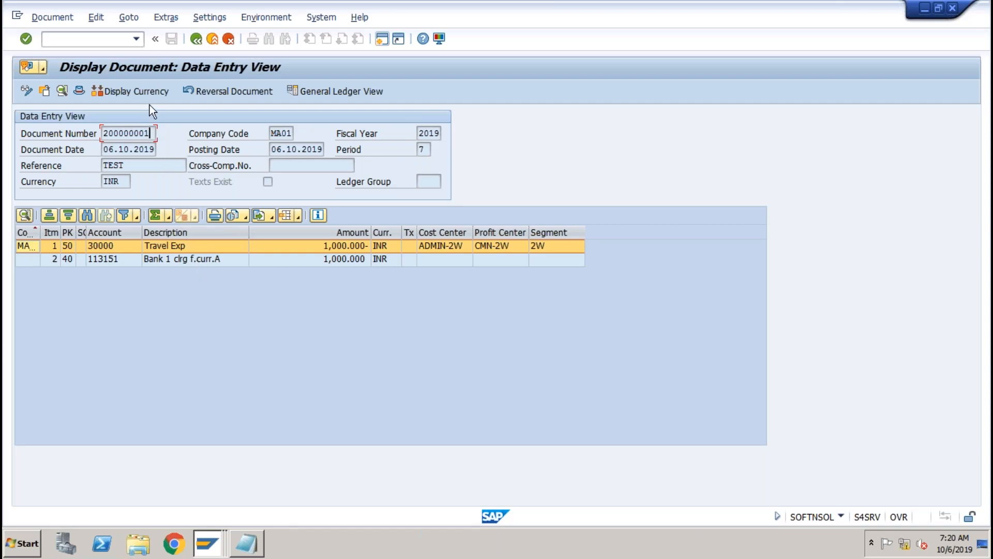
- Start FB50 to enter a new G/L account document and set the document date to 06102019
left_click(109, 41)
type("/nfb50")
key("Return")
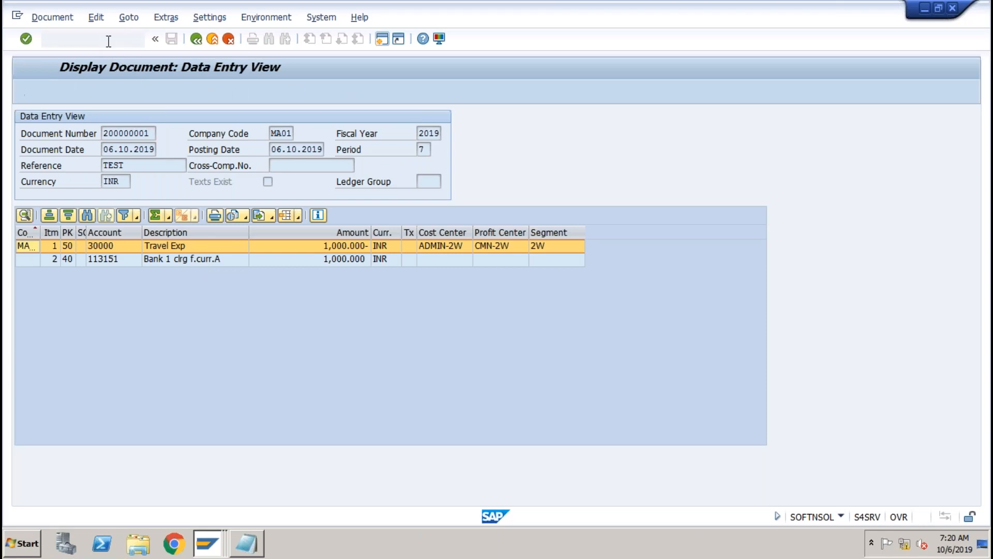
type("06102019")
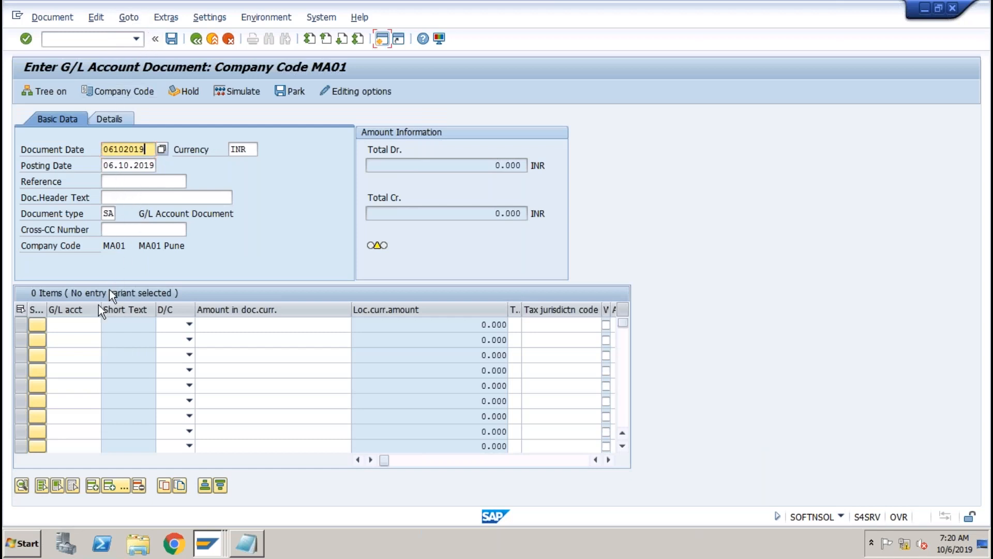
- Enter G/L account 30001 on the first line item and 113151 on the second
left_click(76, 328)
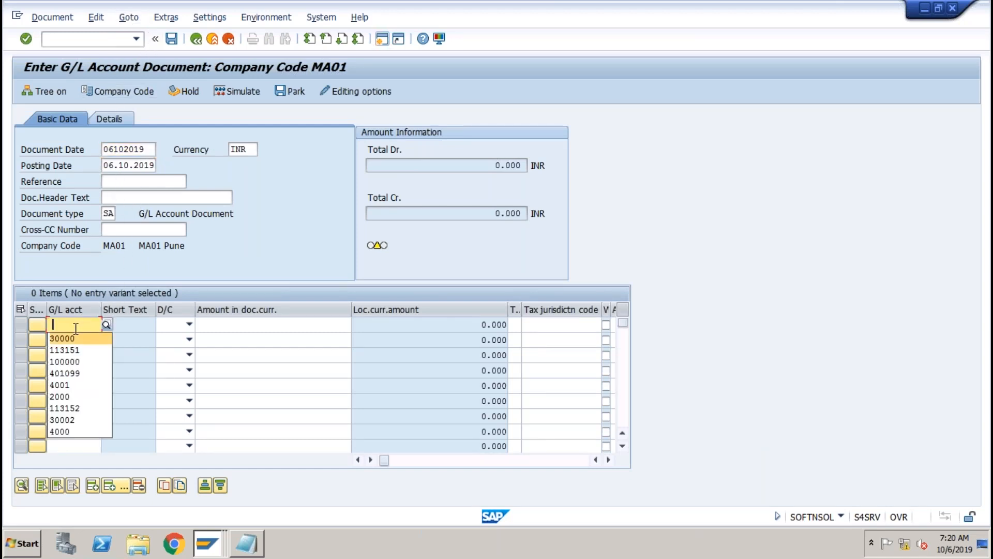
key("Return")
key("BackSpace")
type("1")
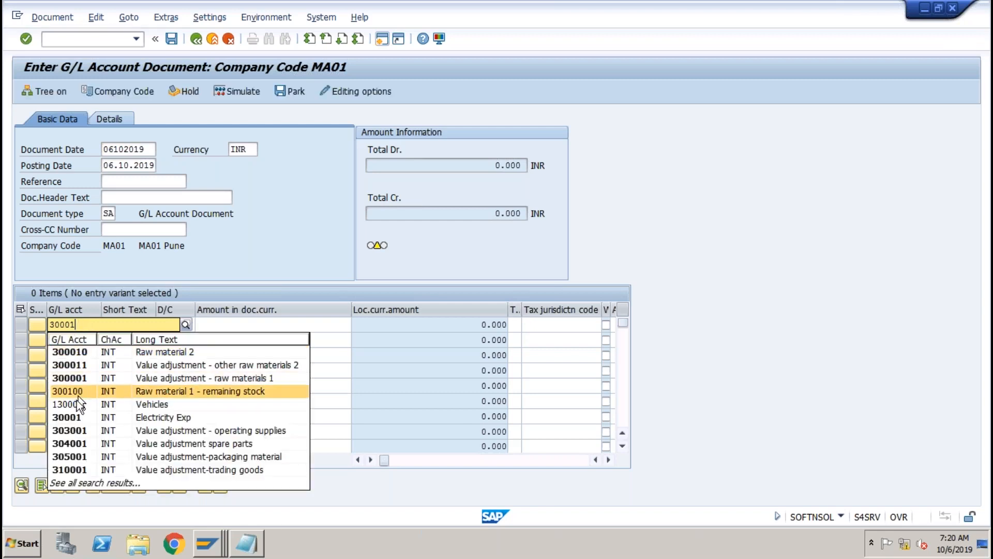
left_click(75, 414)
left_click(70, 342)
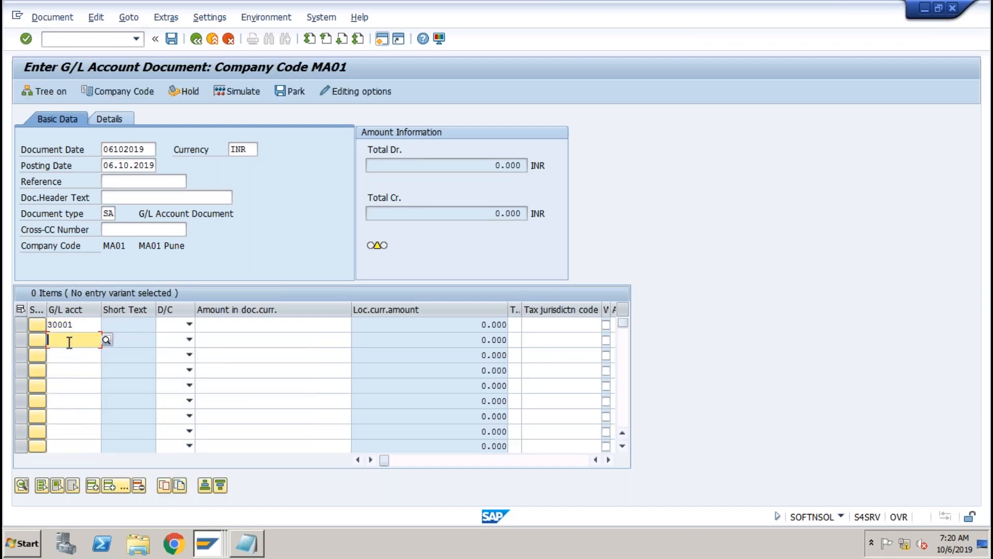
key("Down")
key("Down")
key("Return")
- Set the first line item to Debit and the second line item to Credit
left_click(84, 326)
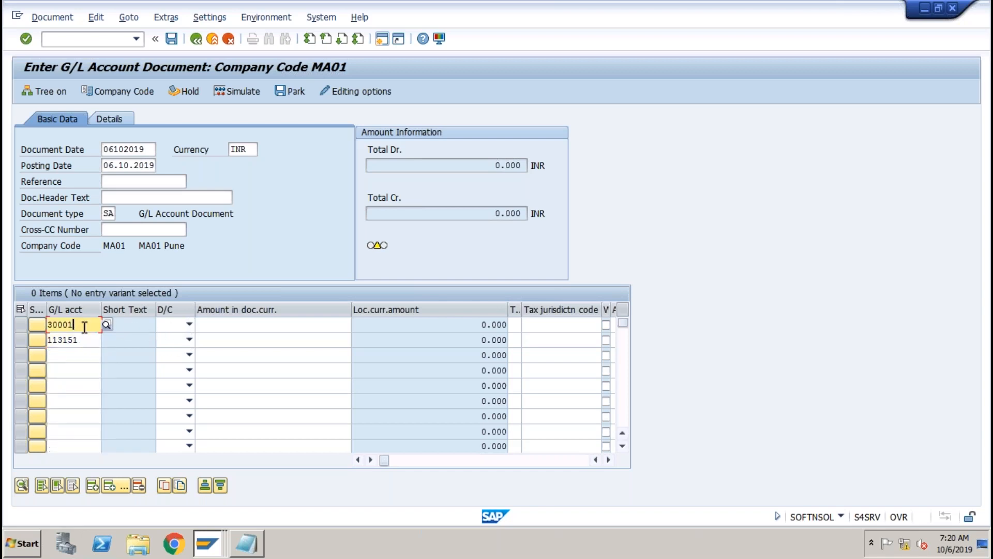
left_click(190, 325)
left_click(172, 349)
left_click(189, 340)
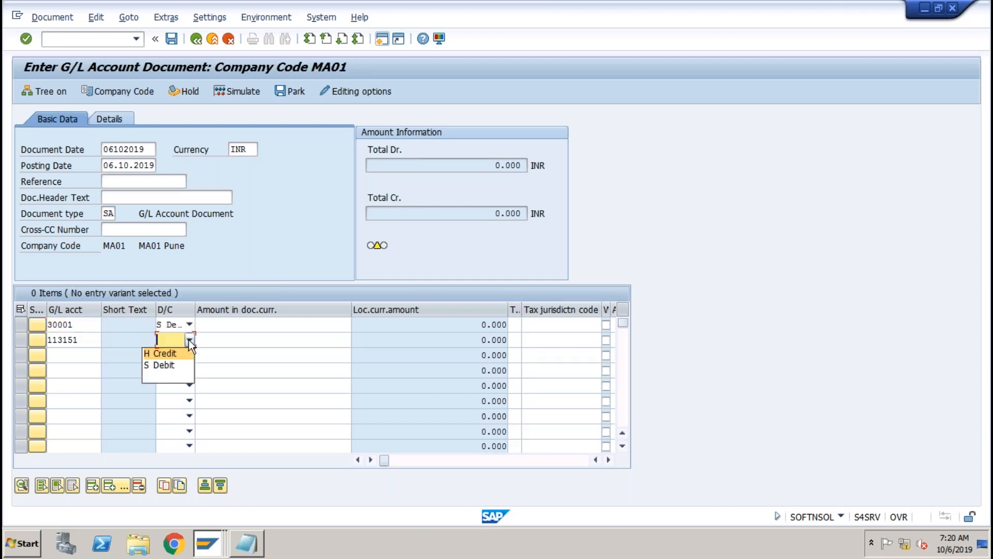
left_click(173, 354)
- Enter an amount of 1000 on both line items
left_click(222, 323)
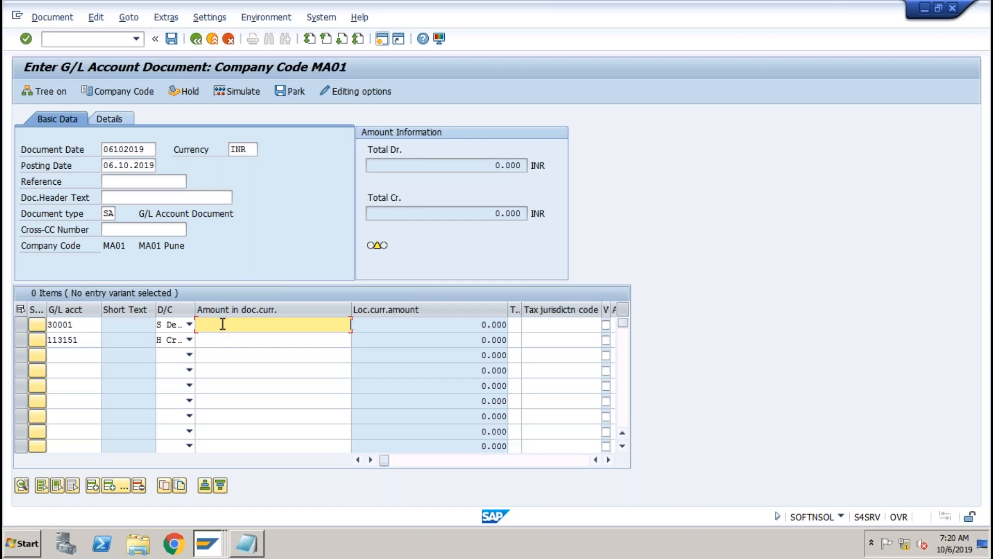
key("Down")
key("Return")
key("Down")
key("Down")
key("Return")
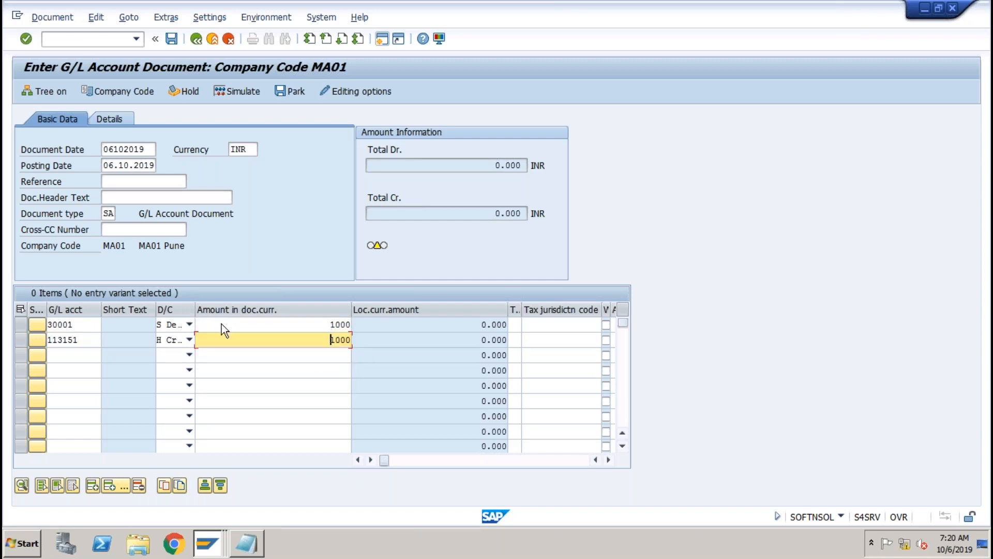
key("Return")
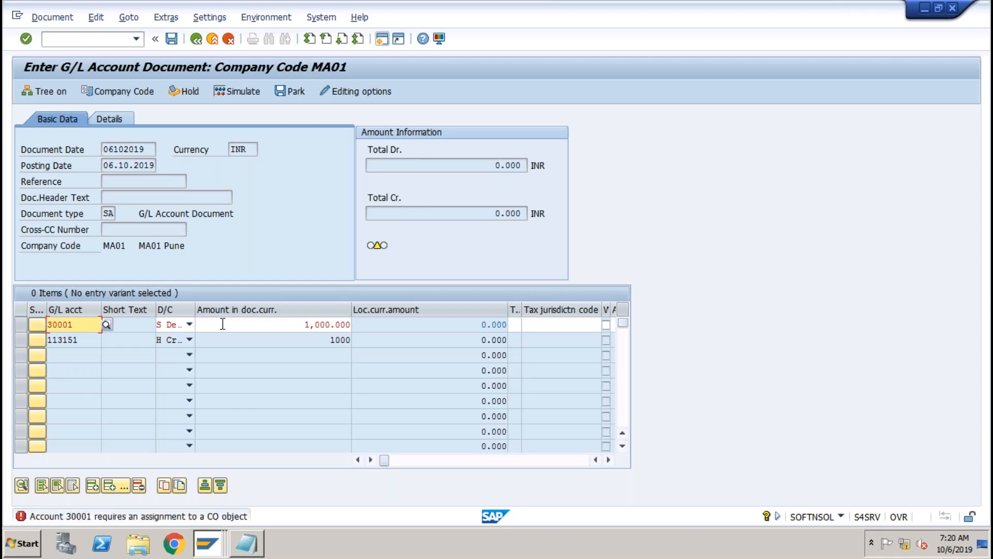
- Assign cost center ADMIN-2W to the first line item and post the document
key("Tab")
key("Tab")
key("Tab")
key("Tab")
key("Tab")
key("Tab")
key("Tab")
key("Tab")
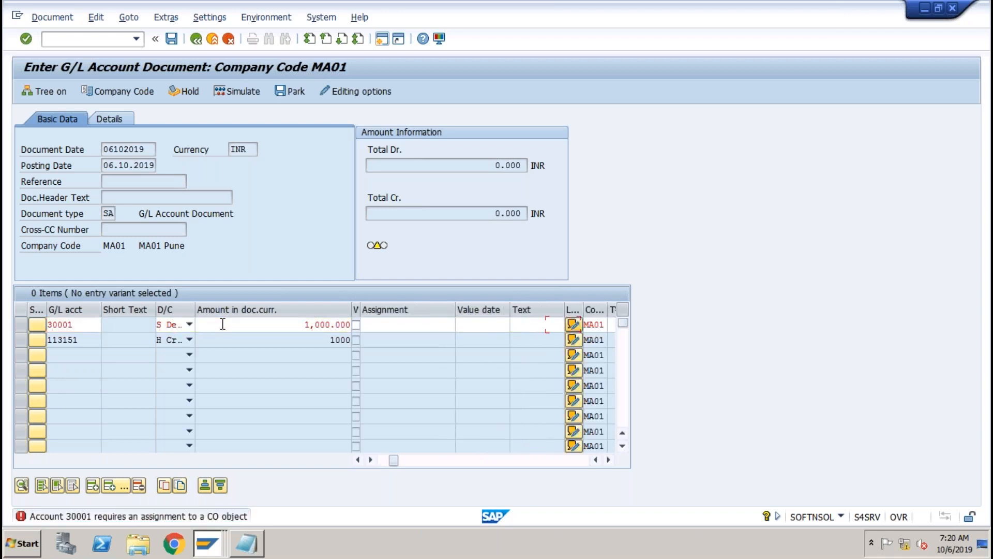
key("Tab")
key("Tab")
key("Tab")
key("Tab")
key("Tab")
key("Down")
key("Down")
key("Return")
key("Return")
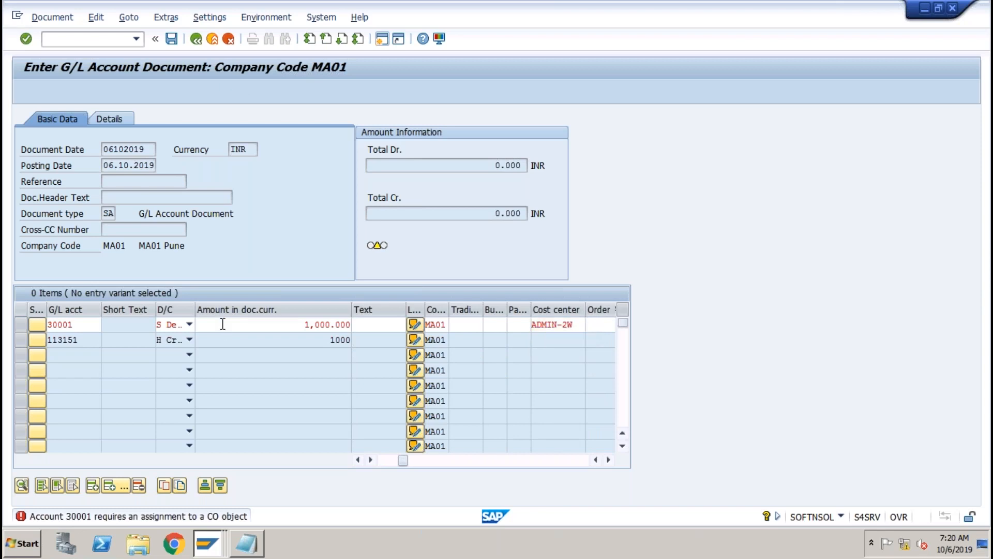
left_click(173, 39)
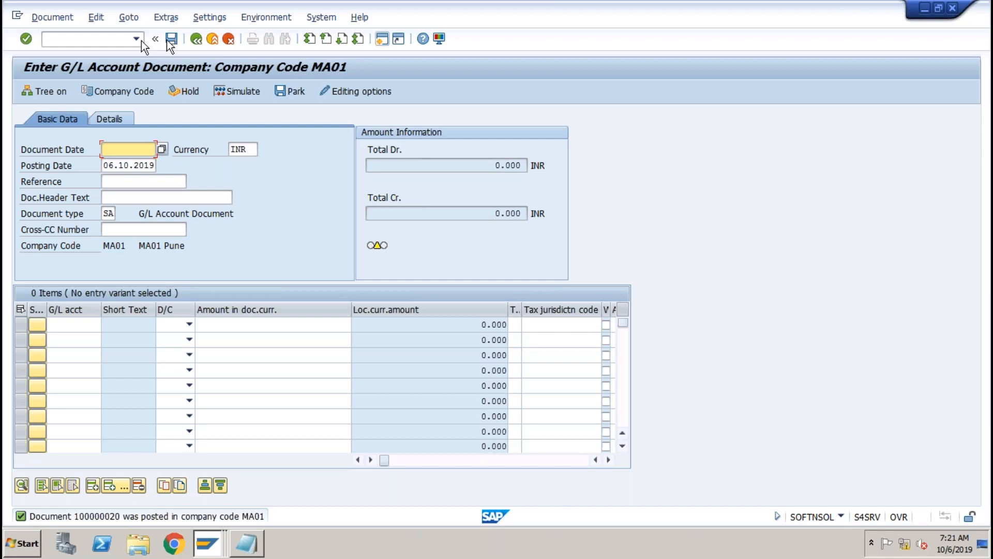
- Display the newly posted document 100000020 and reopen the FB50 G/L document entry transaction
left_click(56, 16)
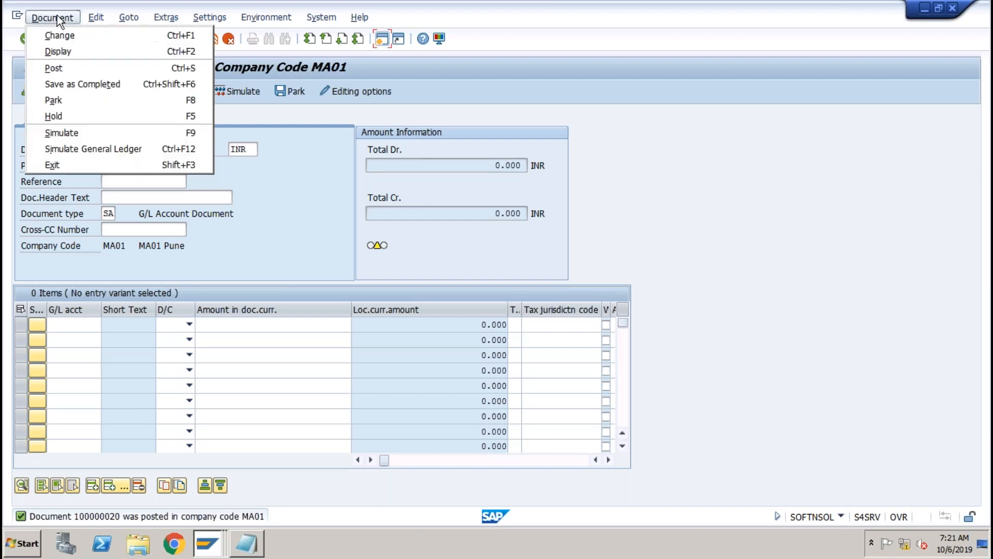
left_click(59, 49)
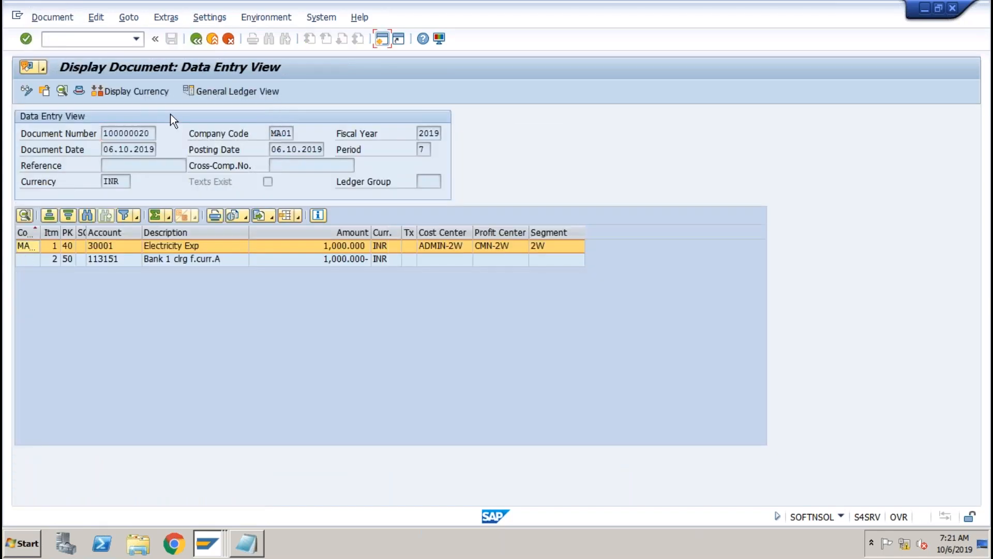
left_click(136, 39)
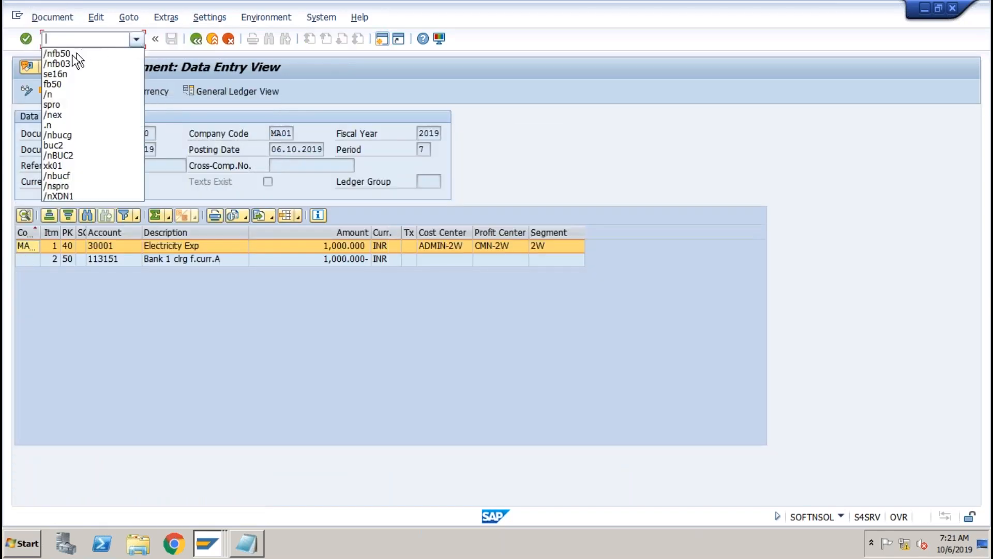
left_click(67, 54)
key("Return")
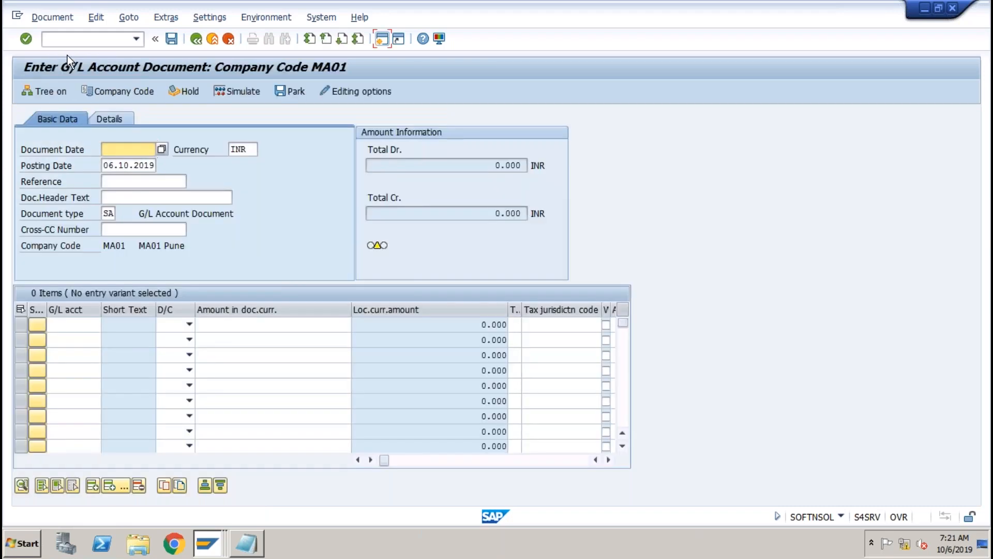
- Display document 100000020 again and open its document header details
left_click(117, 165)
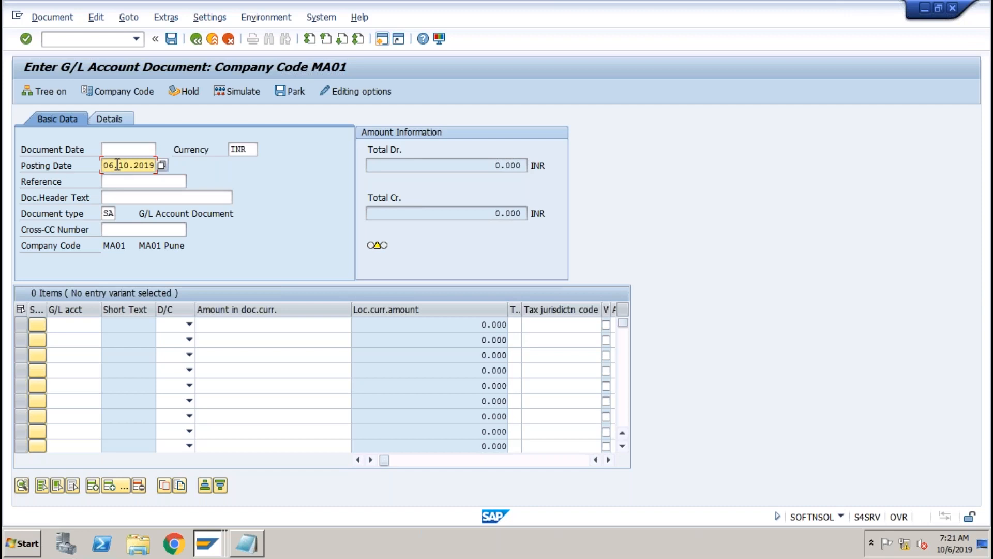
left_click(58, 17)
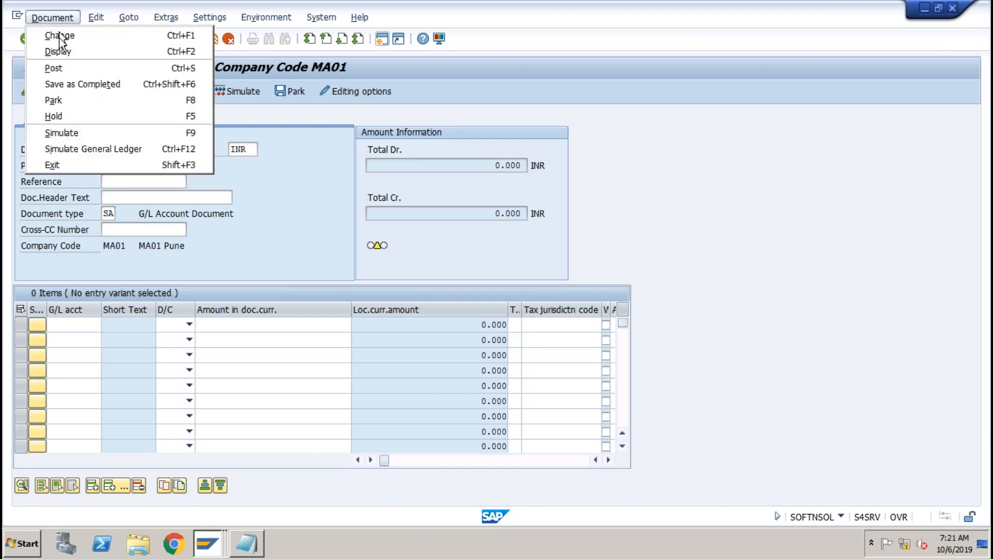
left_click(61, 52)
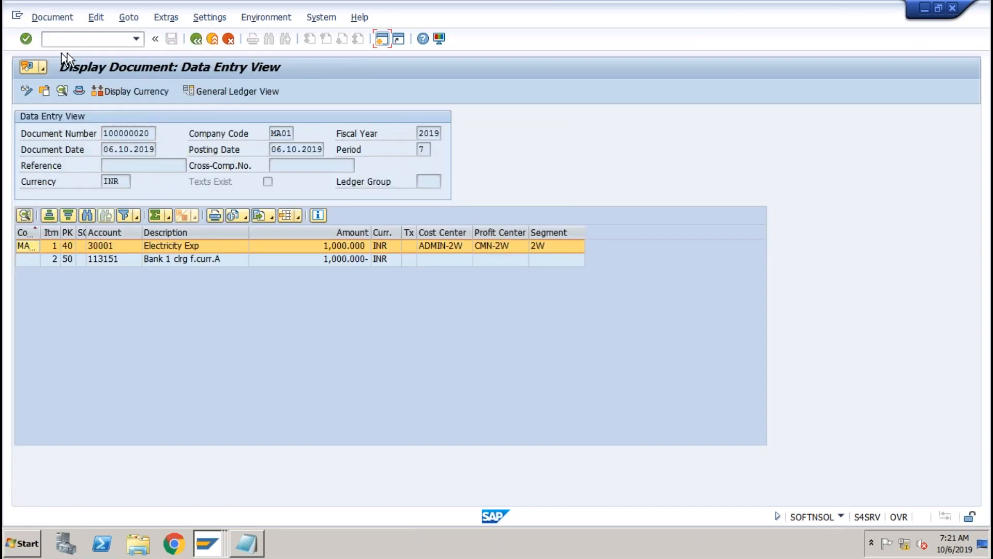
left_click(79, 90)
- Check the date and entry fields in the document header for editability, then close the header
left_click(331, 281)
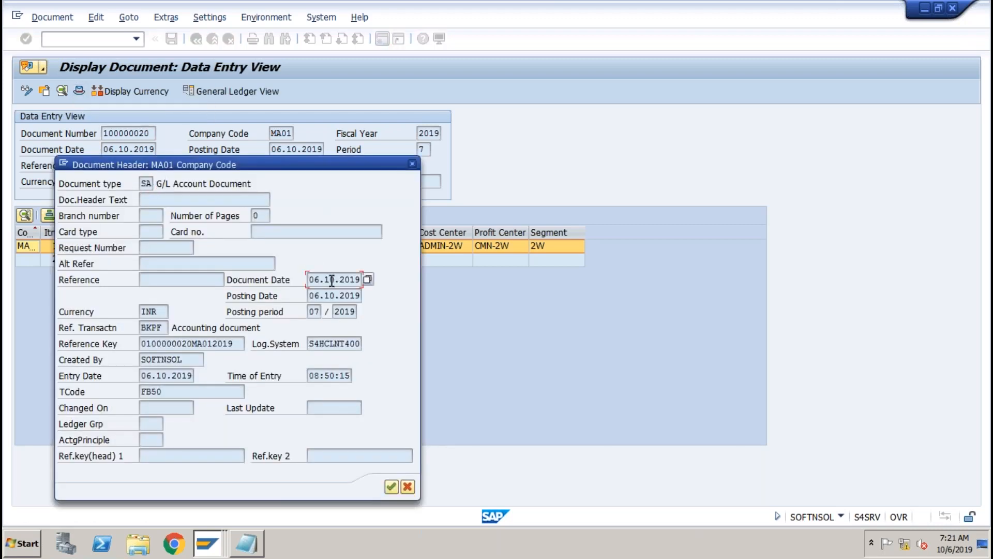
left_click(330, 295)
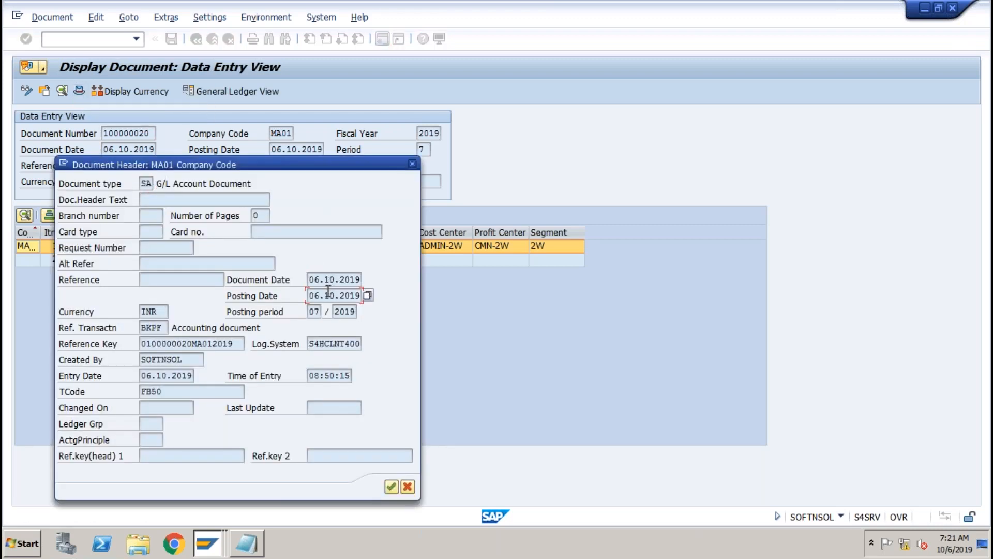
left_click(183, 374)
left_click(330, 282)
left_click(317, 297)
left_click(174, 376)
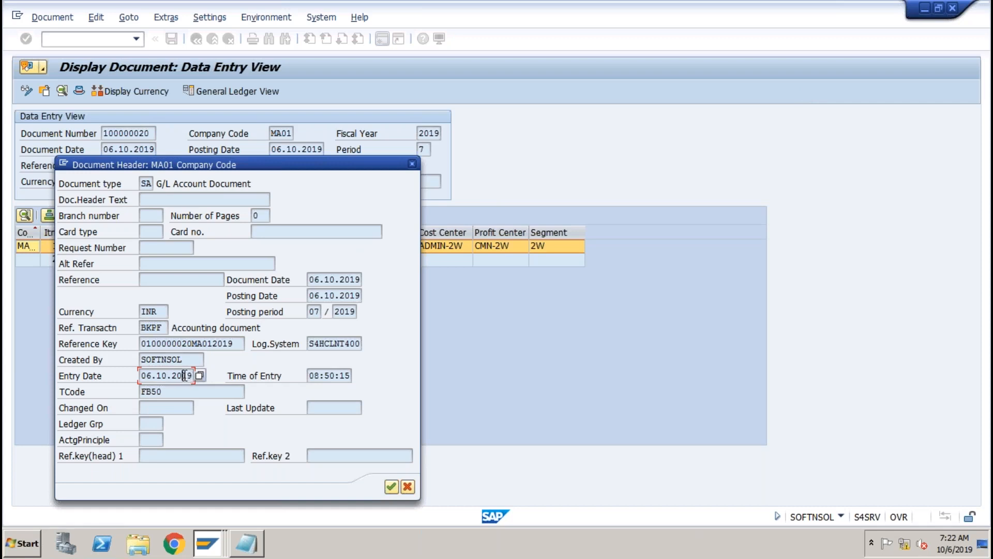
left_click(317, 378)
left_click(185, 371)
left_click(319, 282)
left_click(412, 164)
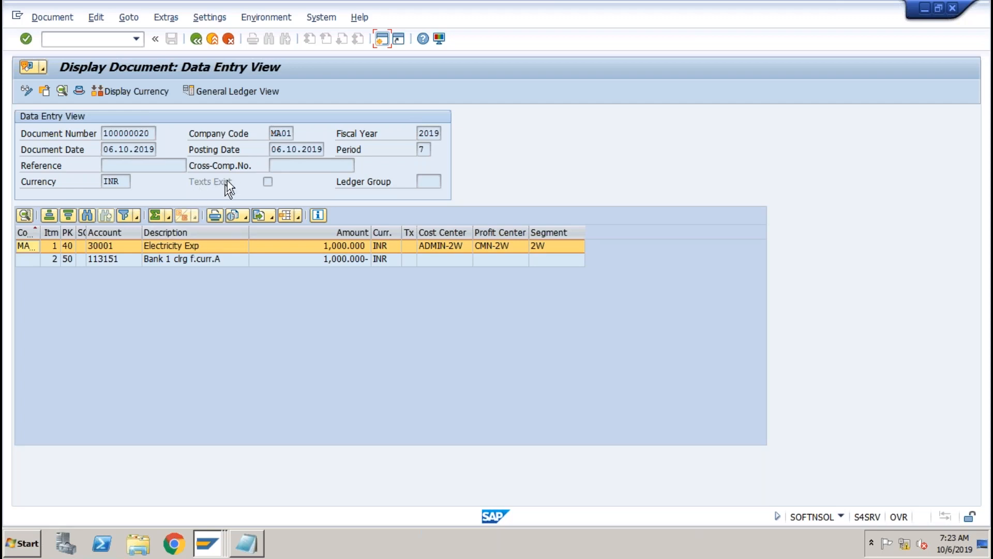
- Examine the document date, posting date and fiscal year fields in the document display view
left_click(137, 151)
left_click(291, 148)
left_click(131, 148)
left_click(297, 150)
left_click(430, 150)
left_click(282, 151)
left_click(278, 150)
left_click(424, 148)
left_click(296, 147)
- Exit the G/L document transaction, confirming to leave editing
left_click(213, 39)
left_click(213, 39)
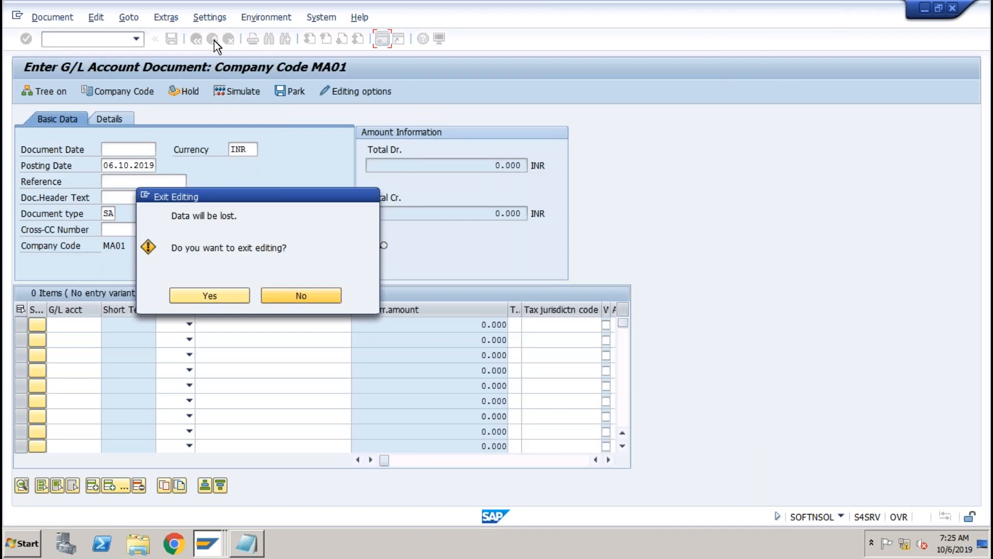
left_click(201, 299)
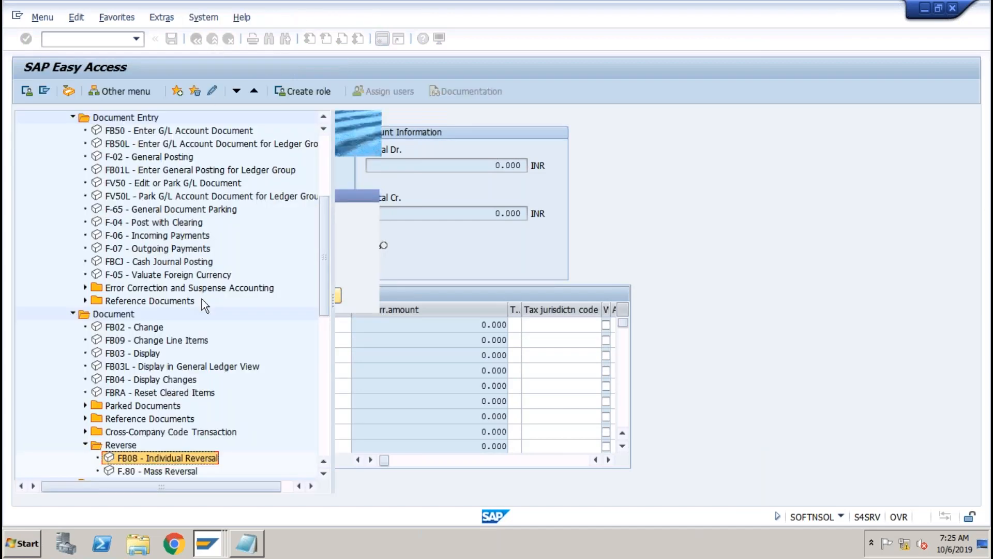
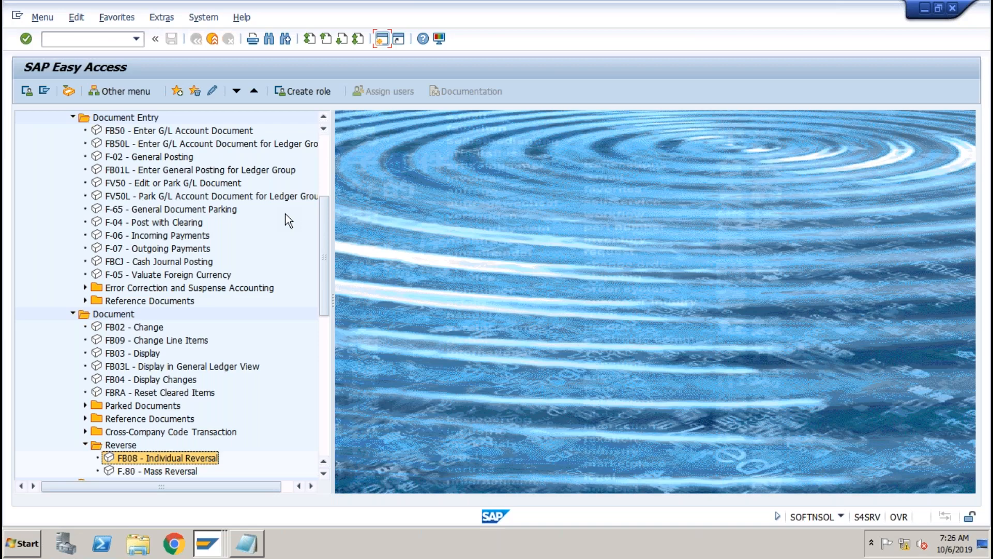
- Open the G/L account document entry transaction FB50 from the command history
left_click(135, 40)
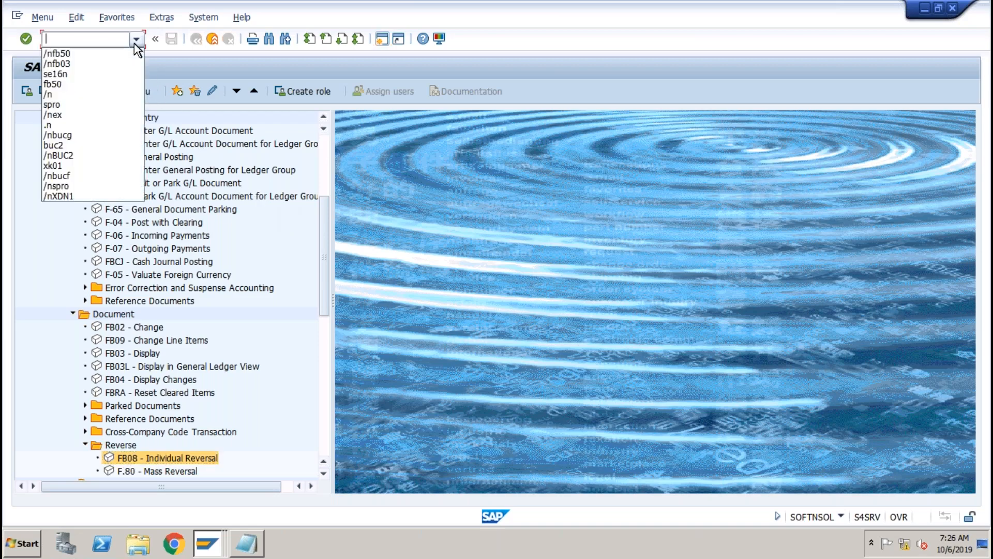
left_click(83, 54)
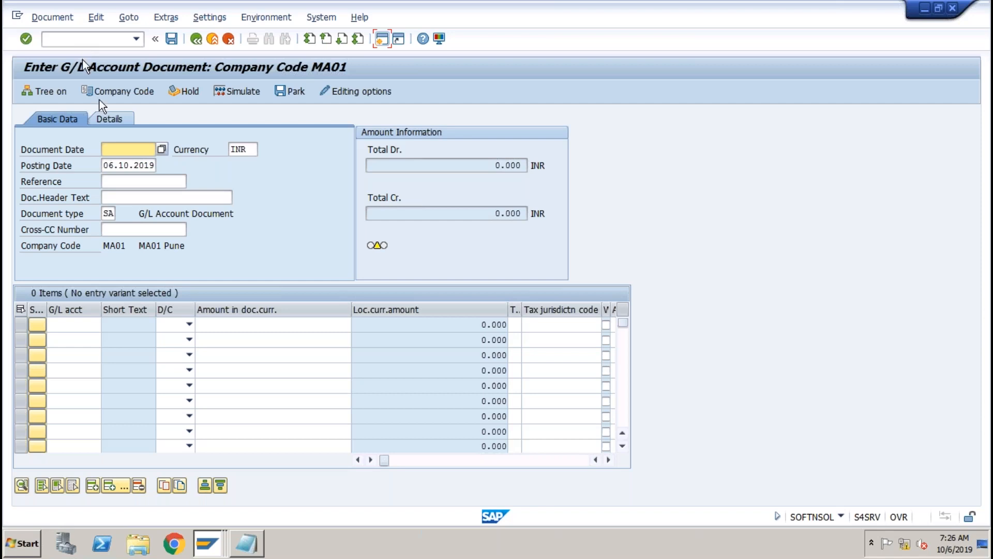
- Set the posting date to 30.09.2019
left_click(130, 165)
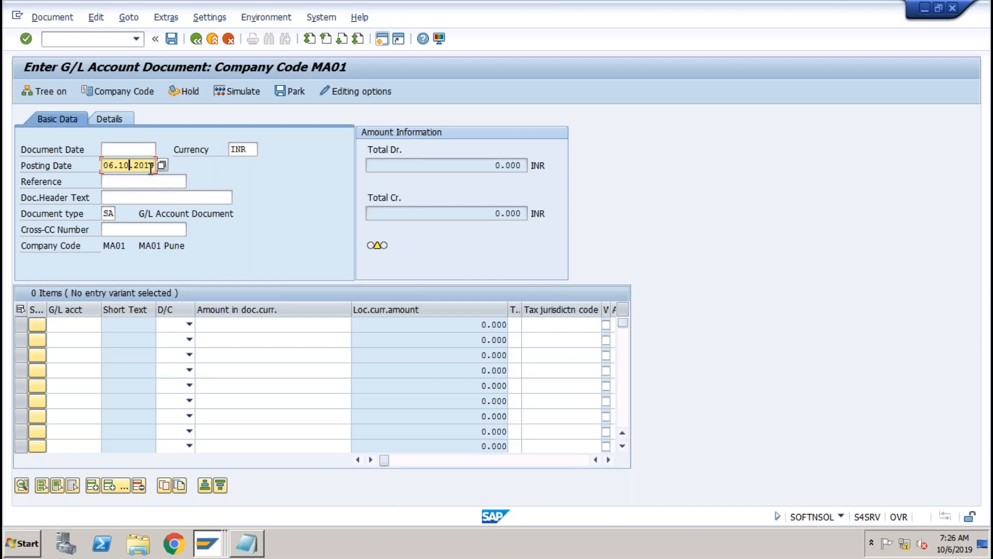
left_click_drag(130, 166, 120, 165)
left_click(120, 165)
key("Home")
key("shift+Right")
key("shift+Right")
key("shift+Right")
key("shift+Right")
key("shift+Right")
type("31")
type(".")
type("09.2019")
key("Left")
key("Left")
key("Left")
key("Left")
key("Left")
key("Left")
key("Left")
key("Left")
key("Left")
type("0")
left_click(143, 178)
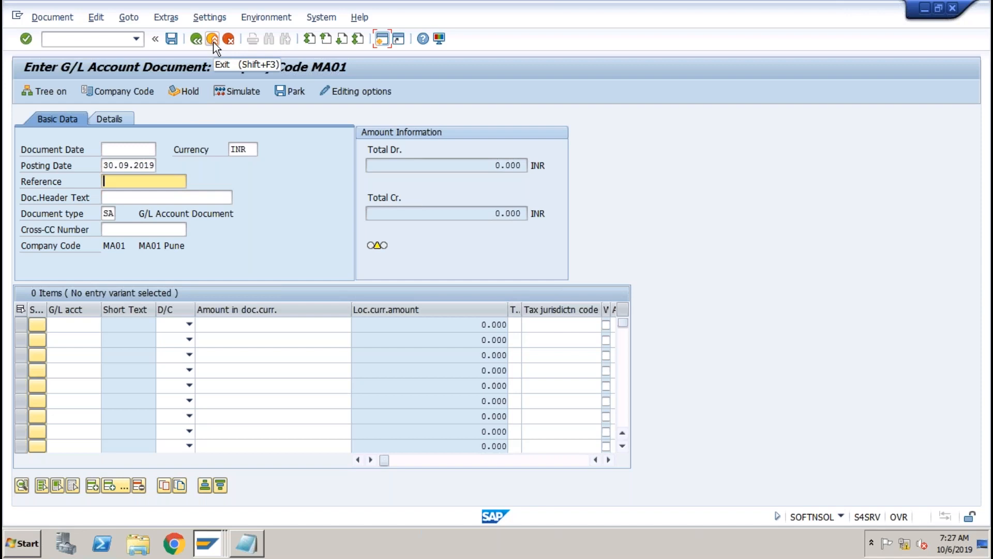
- Change the posting date to 30.08.2019 and confirm the entry
left_click(129, 165)
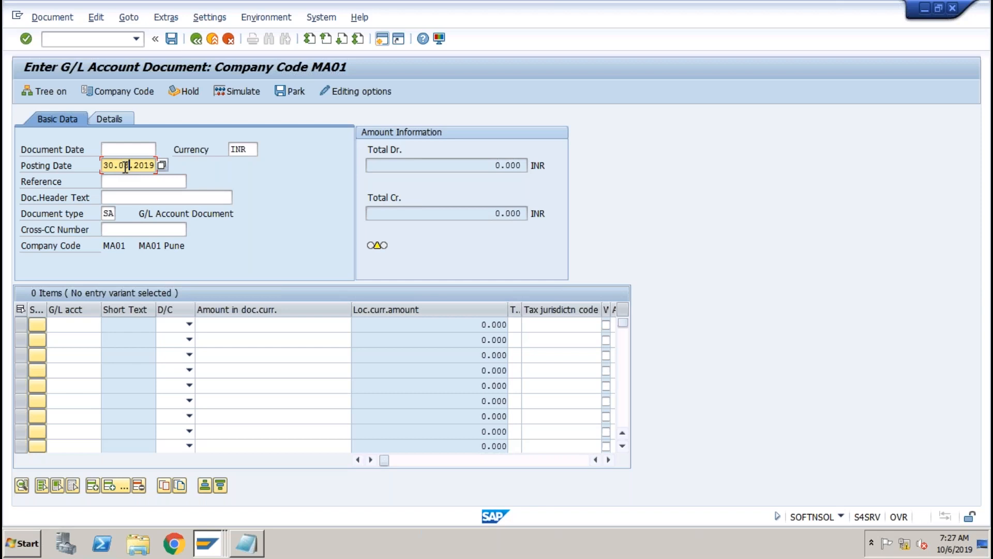
type("8")
key("Return")
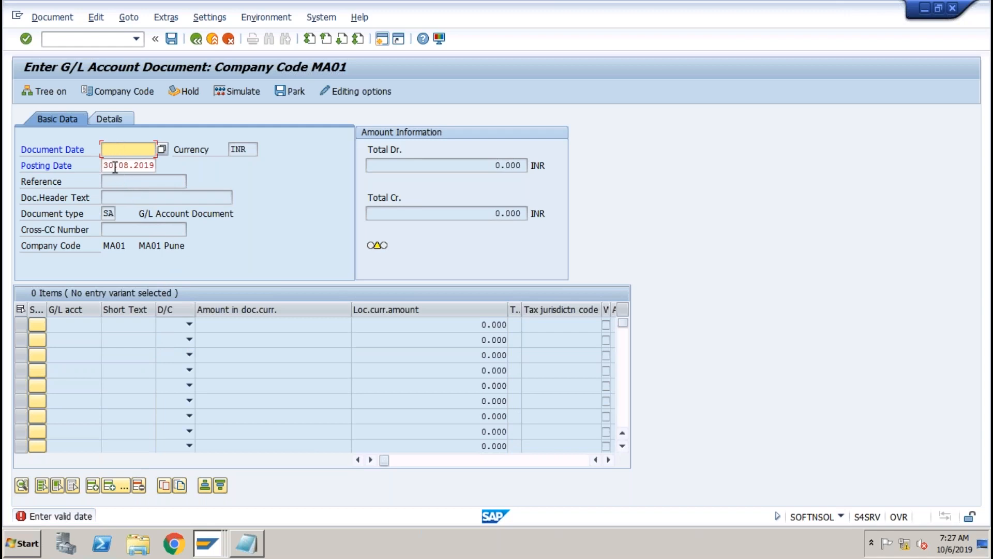
- Switch the document's company code to ABCI
left_click(120, 152)
left_click(139, 93)
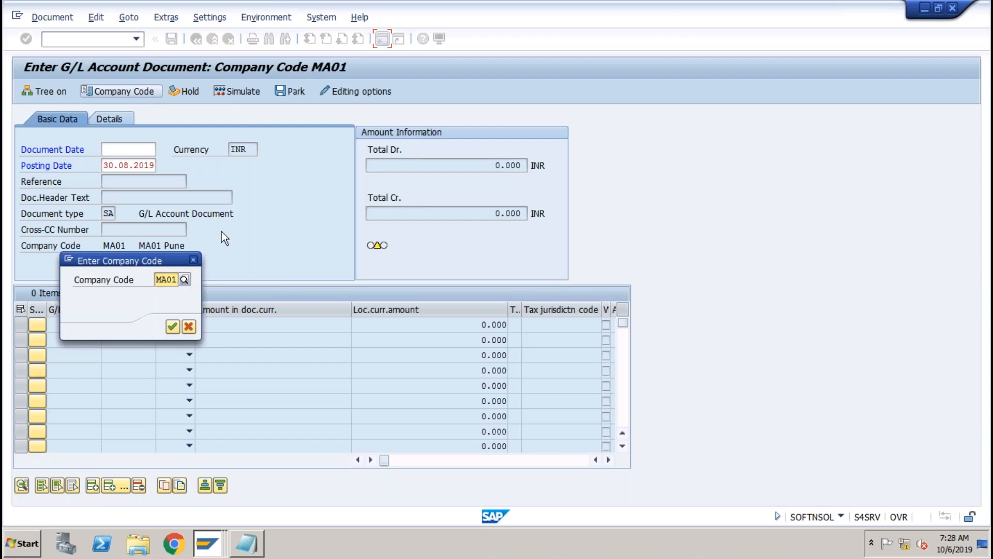
type("abci")
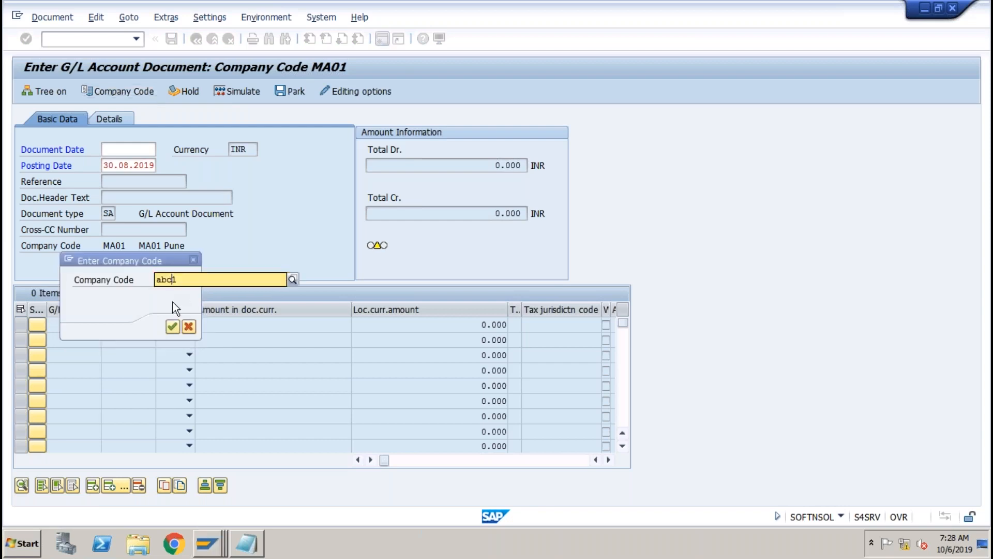
key("Escape")
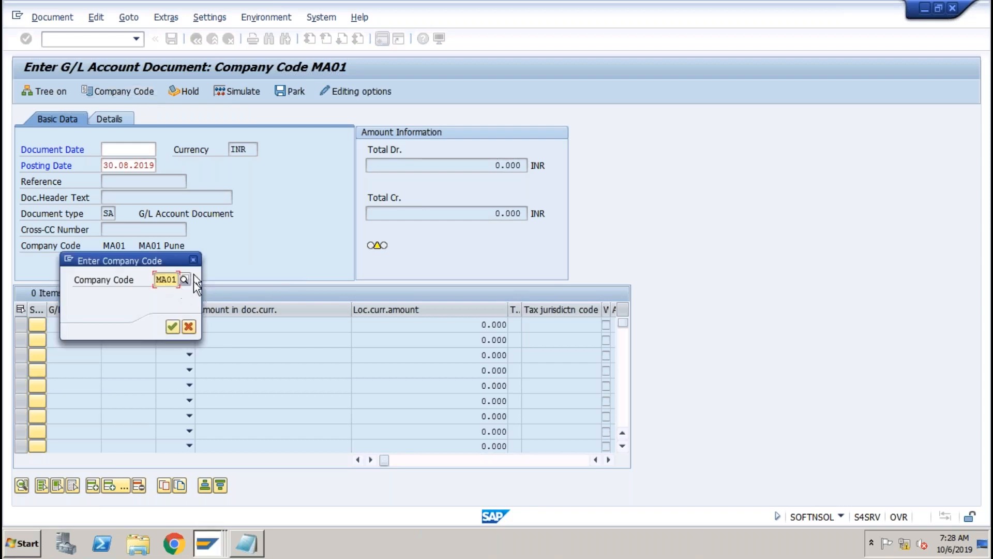
type("abci")
key("Return")
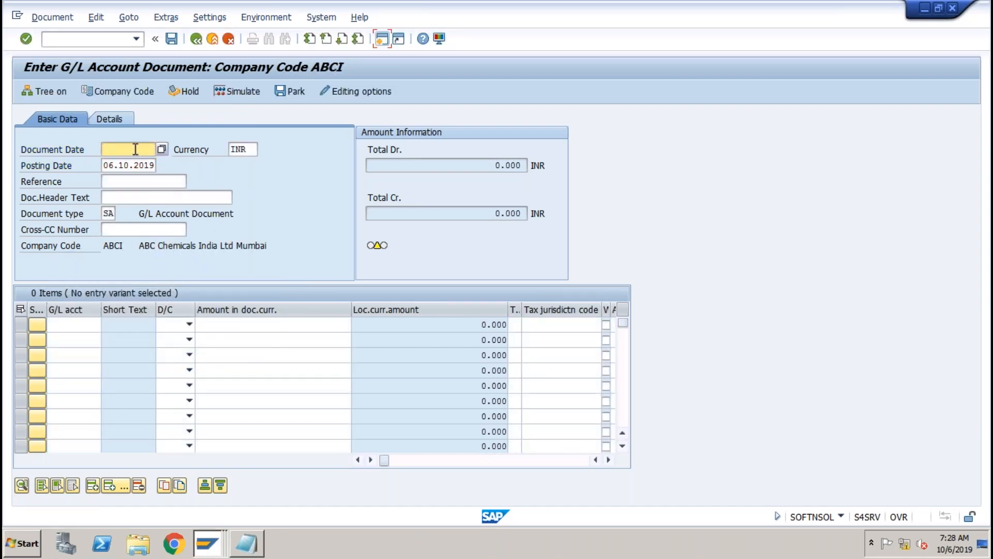
- Enter 31.08.2019 as both the document date and the posting date and confirm the entries
type("31082018")
key("Tab")
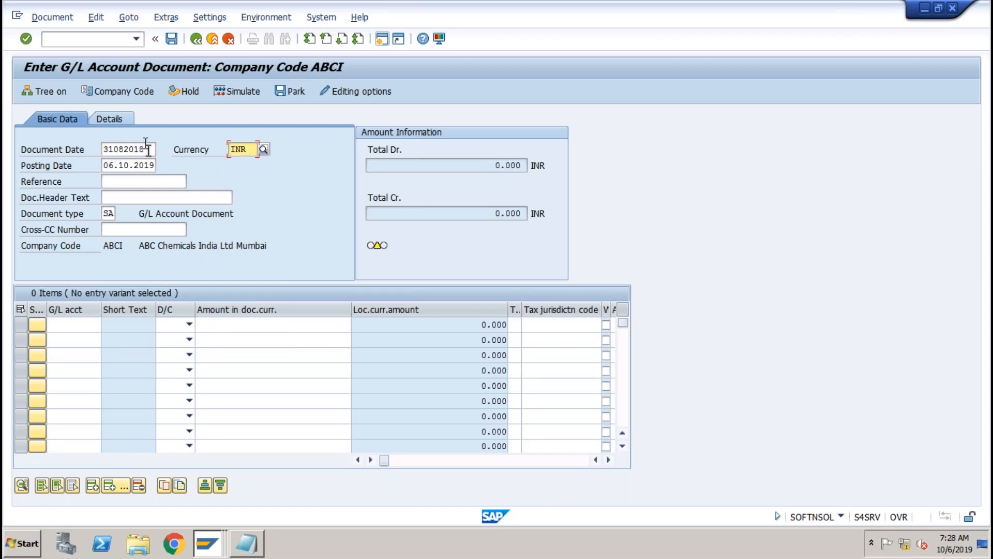
left_click(148, 150)
key("BackSpace")
type("9")
key("Tab")
key("Tab")
type("31082019")
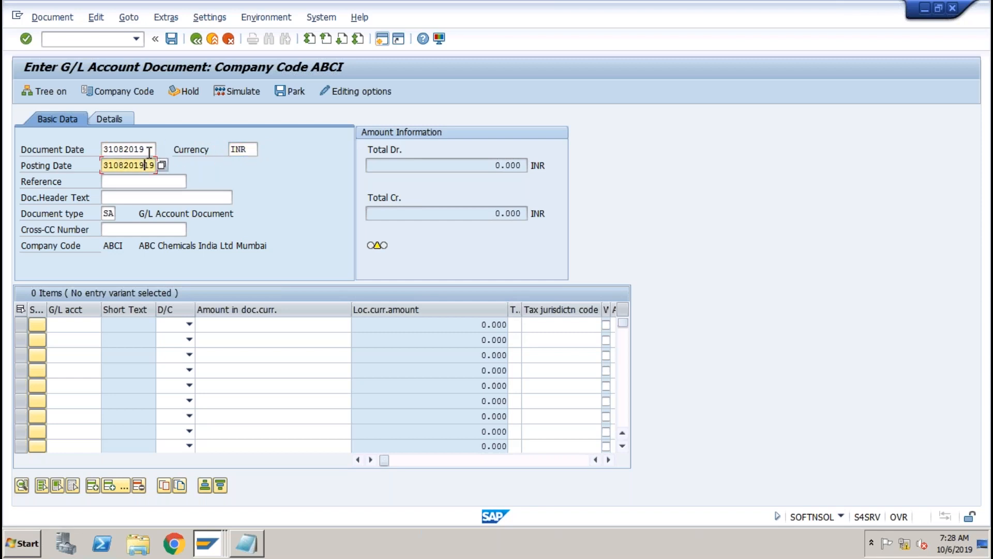
key("Return")
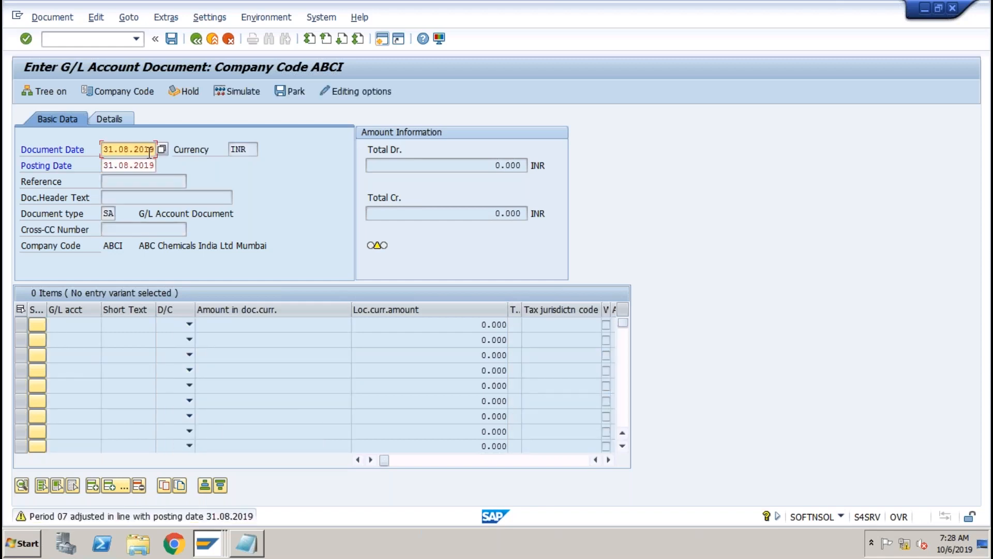
key("Return")
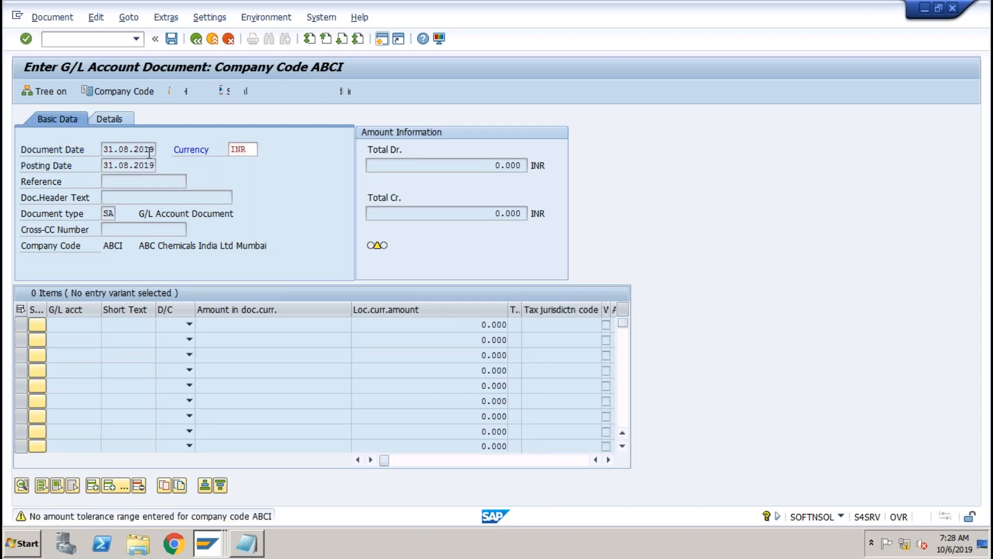
key("Return")
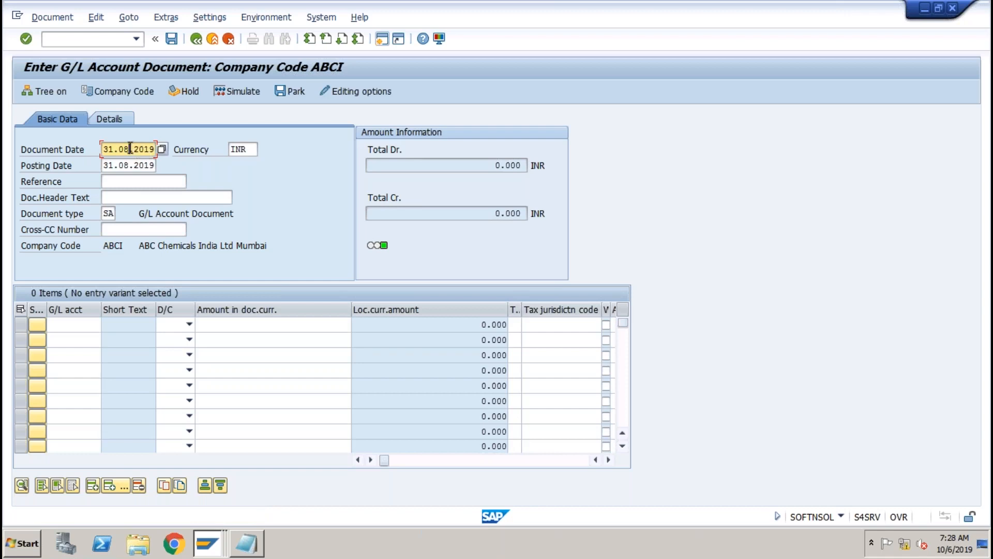
- Change the document date and posting date to 31.07.2019 and confirm
left_click(130, 149)
type("7")
key("Tab")
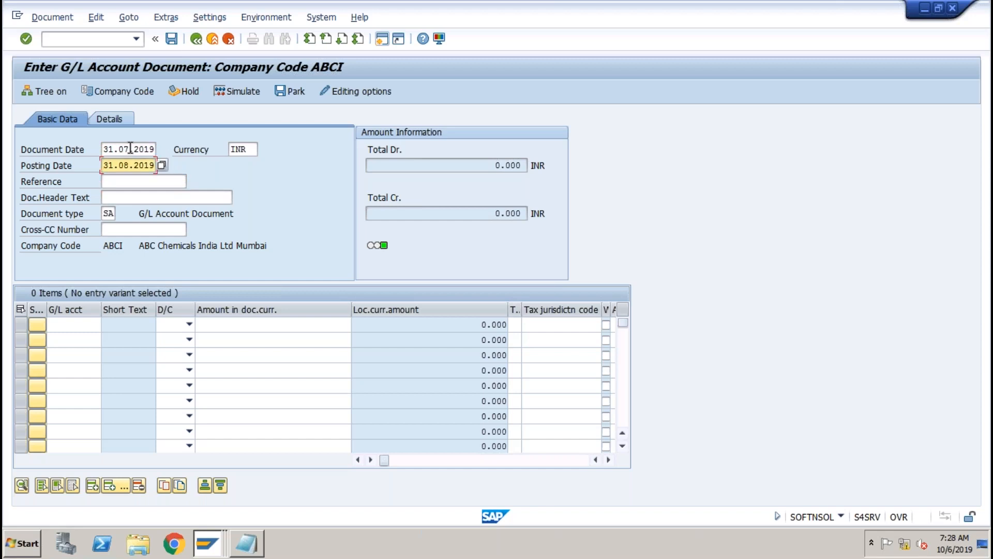
key("Right")
key("Right")
key("Right")
key("Right")
type("7")
key("Return")
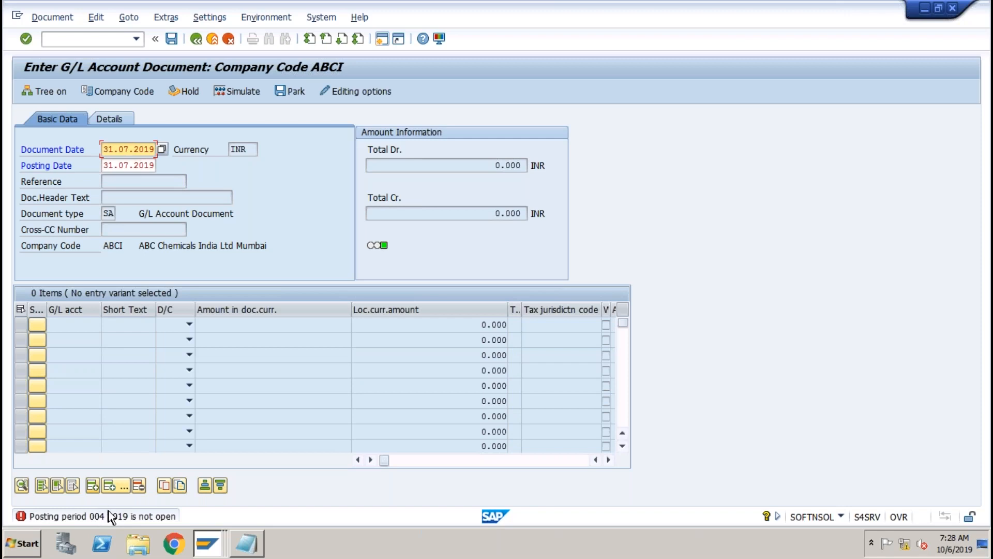
- Exit the G/L document entry without saving, confirming that the data will be discarded
left_click(129, 165)
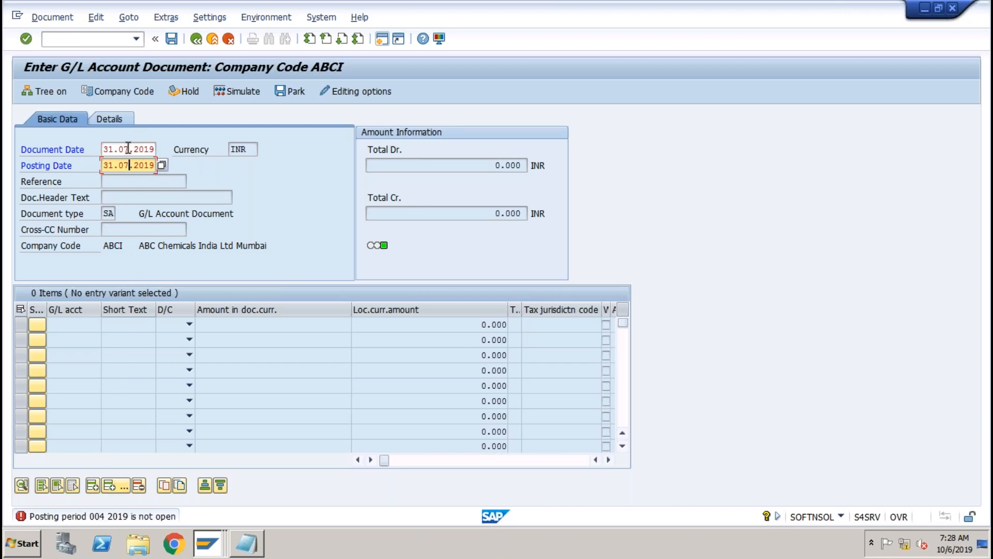
left_click(128, 148)
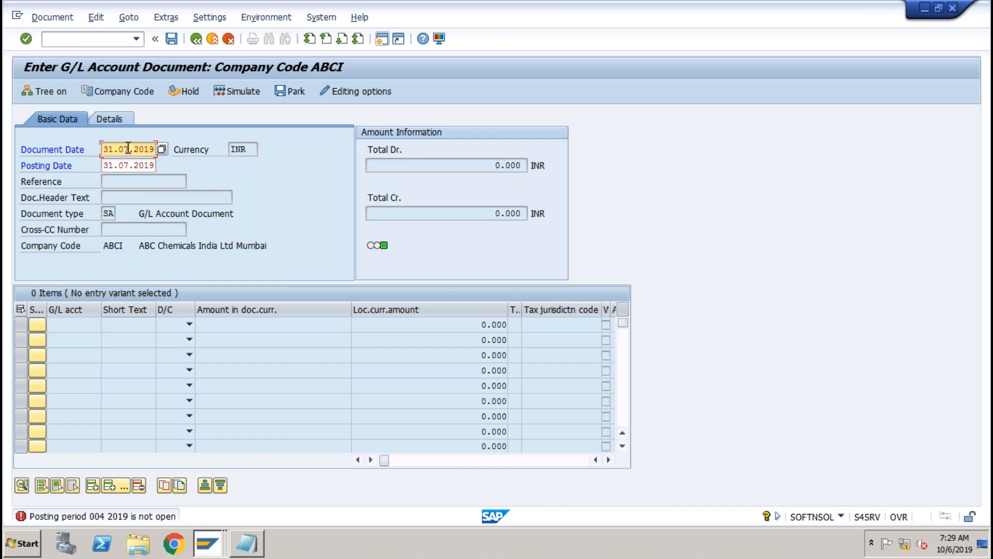
left_click(130, 165)
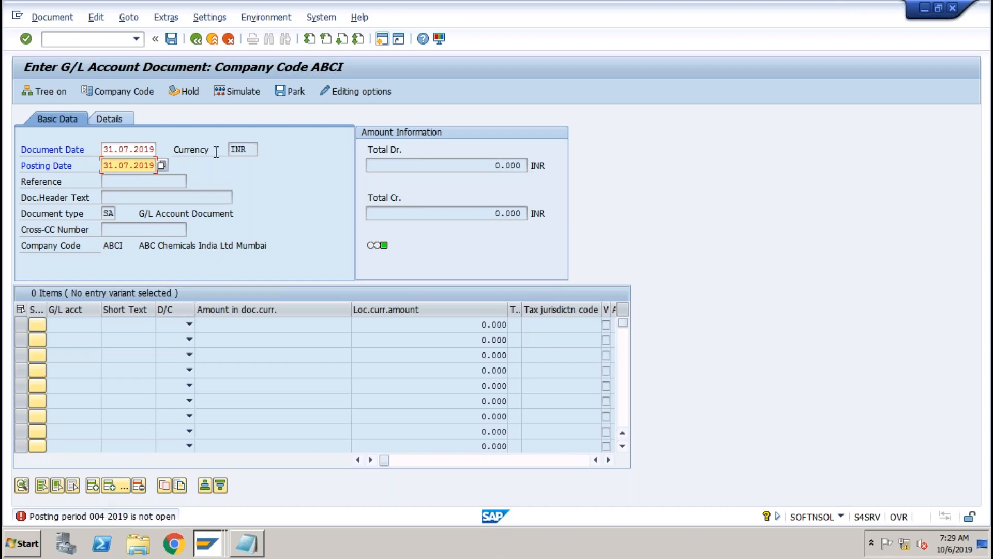
left_click(213, 39)
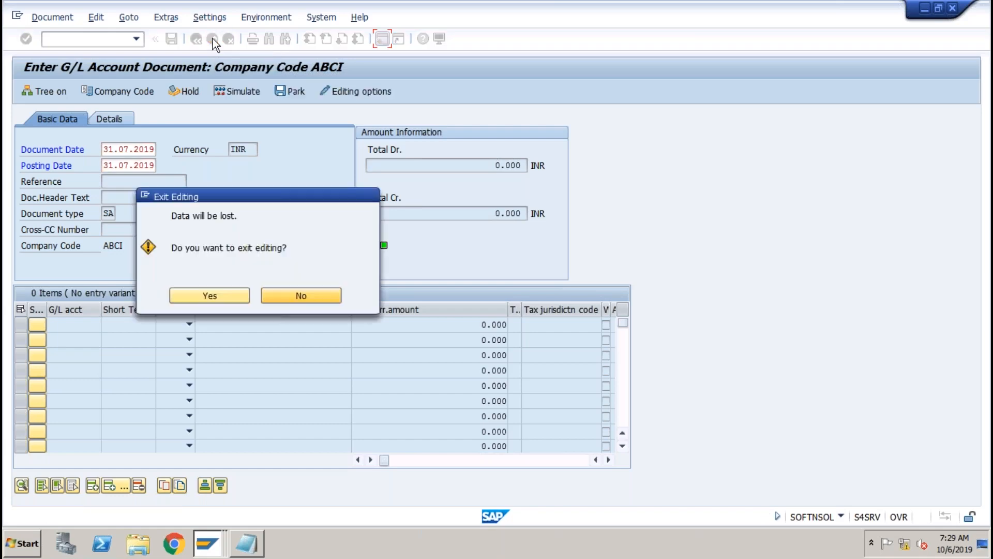
left_click(216, 299)
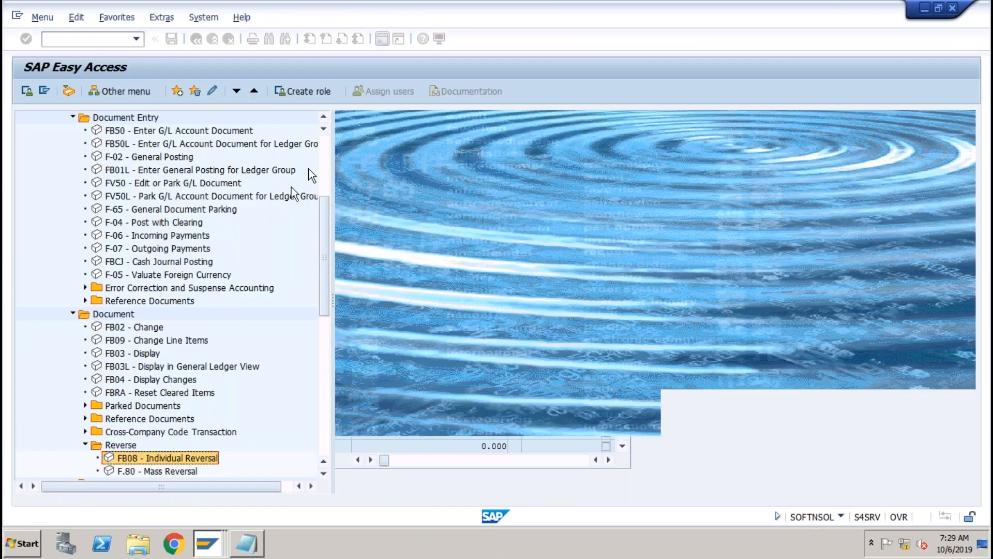
left_click(322, 157)
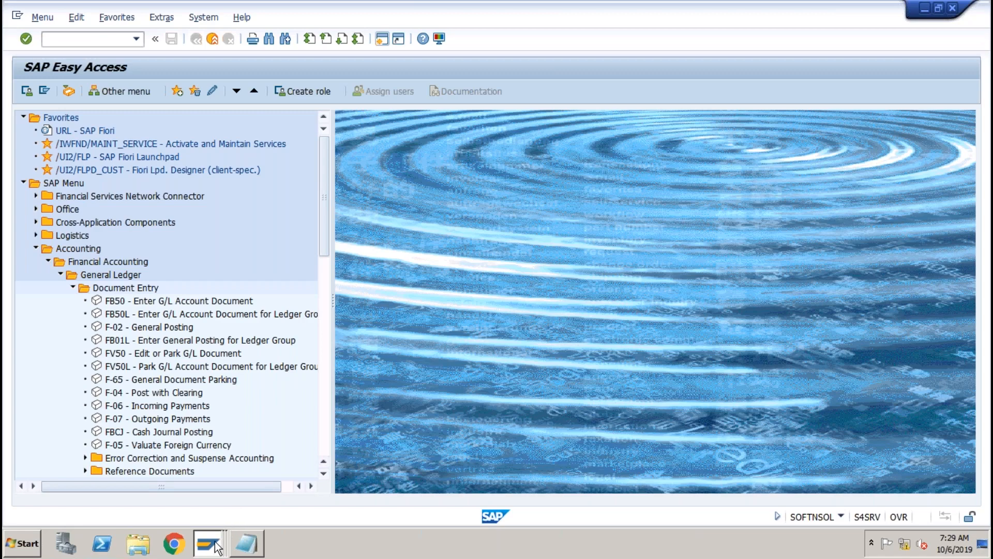
mouse_move(215, 547)
left_click(218, 476)
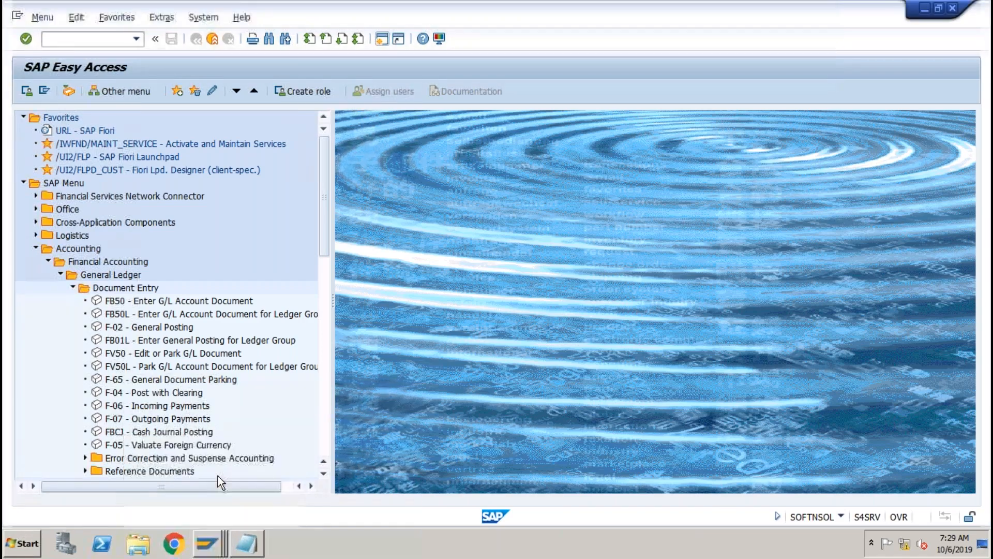
left_click(208, 547)
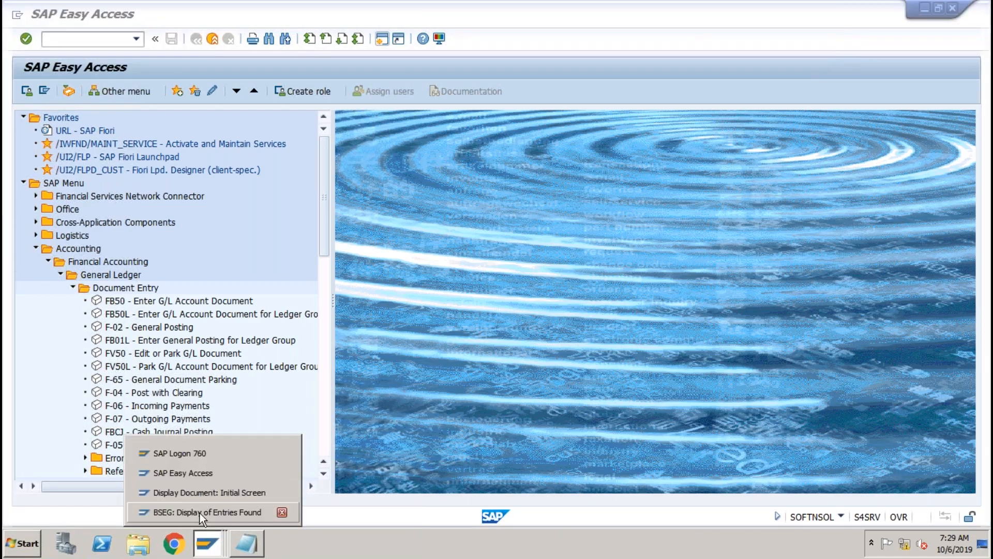
- Try to open an additional SAP GUI session and close the information dialog
left_click(381, 43)
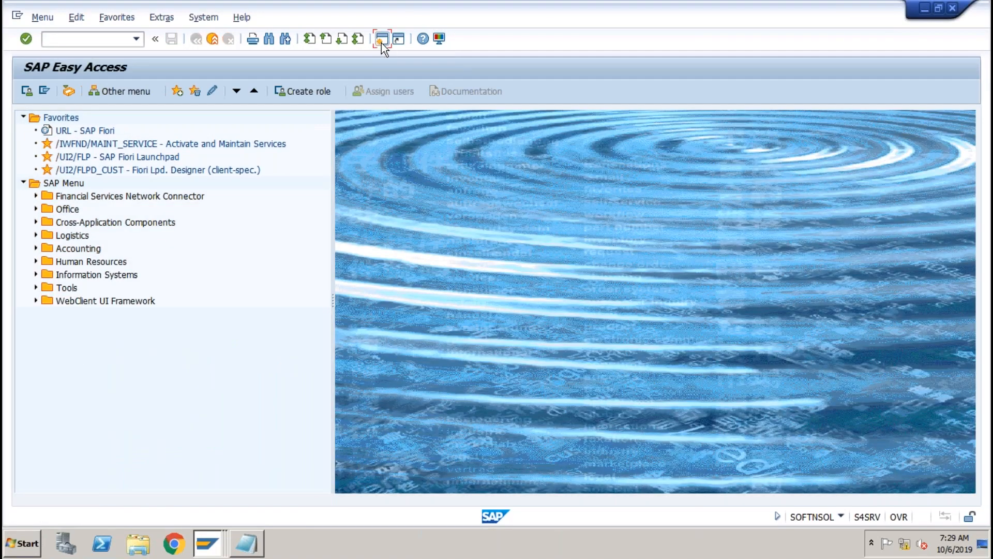
left_click(381, 43)
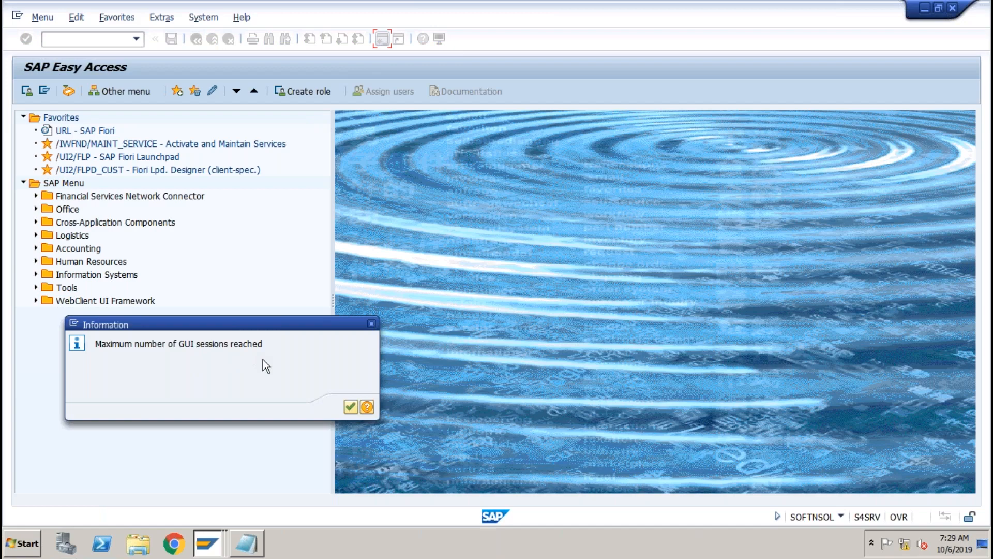
left_click(372, 324)
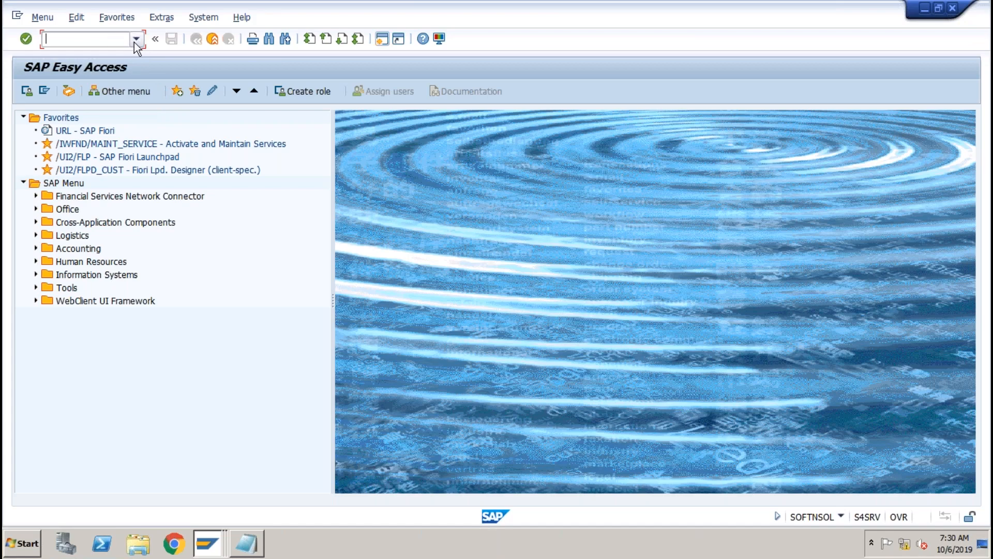
- Switch to Notepad and add the heading 'Document Parking' a few lines below the existing list
left_click(248, 543)
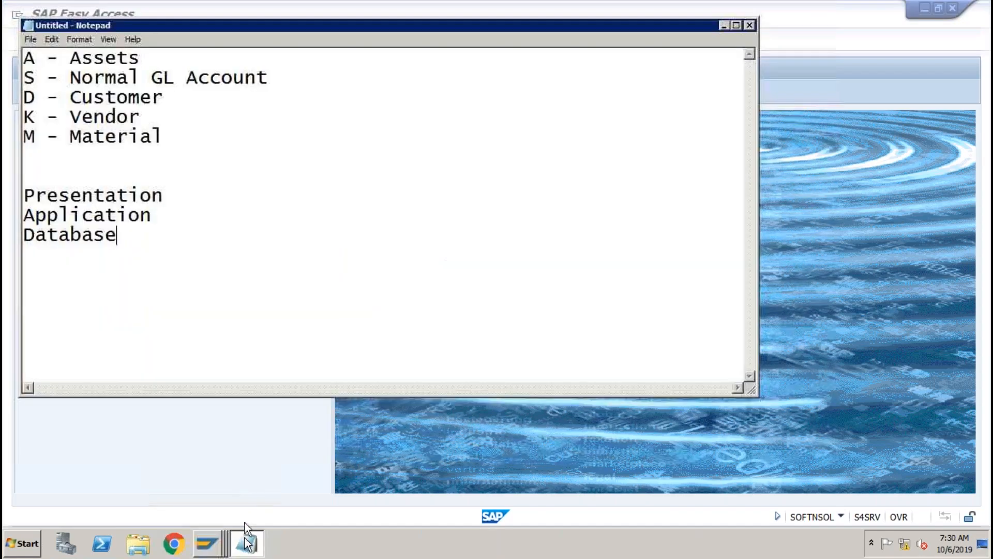
key("Return")
key("Return")
key("Return")
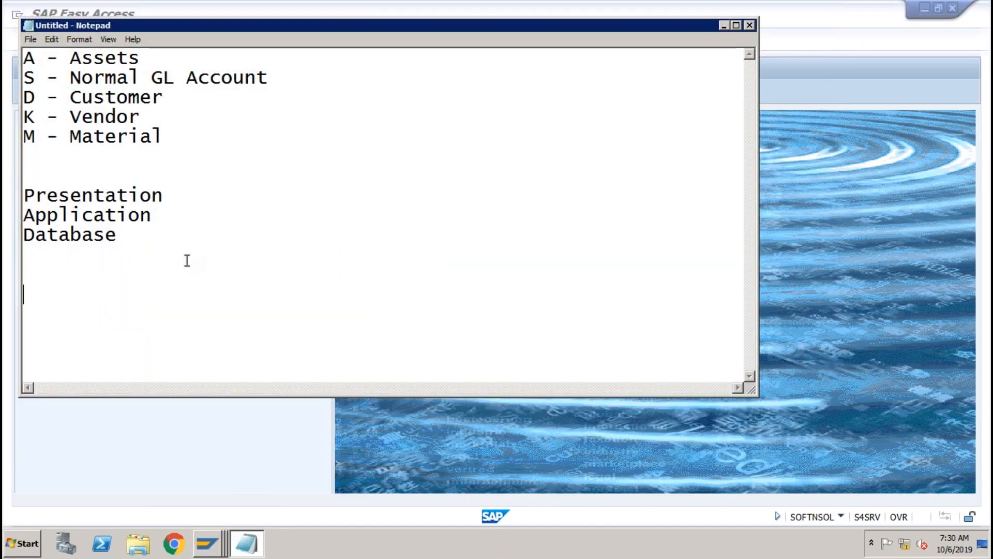
type("P")
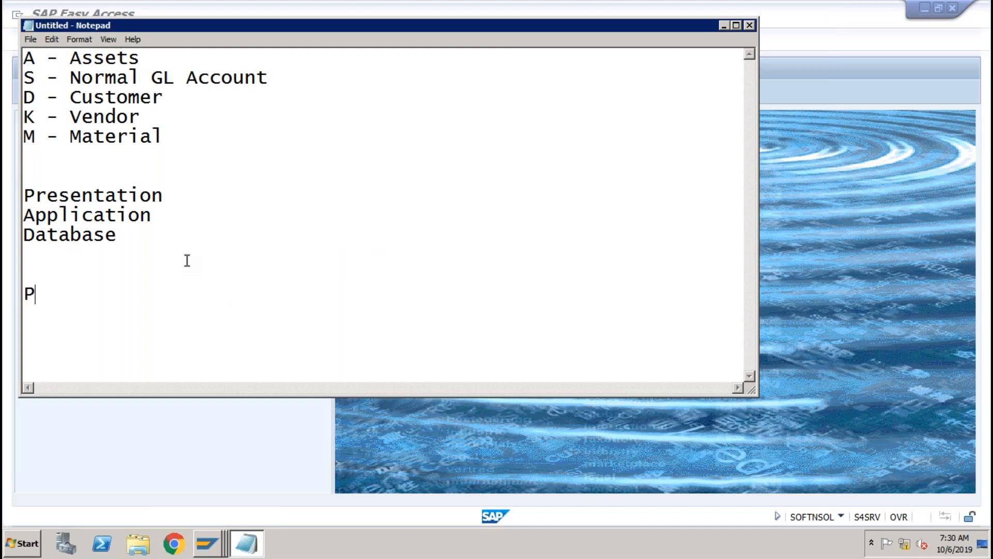
type("arking")
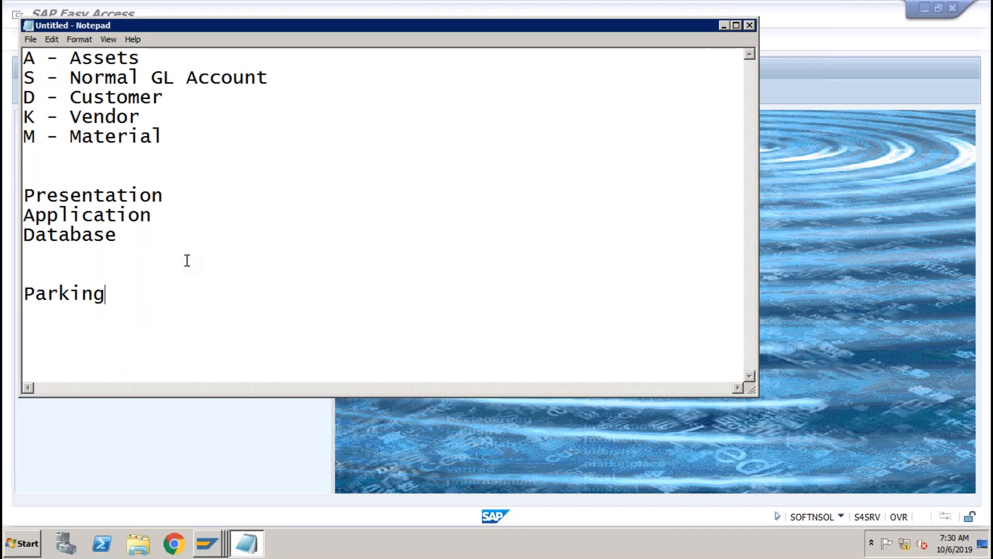
key("BackSpace")
key("BackSpace")
key("BackSpace")
key("BackSpace")
key("BackSpace")
key("BackSpace")
key("BackSpace")
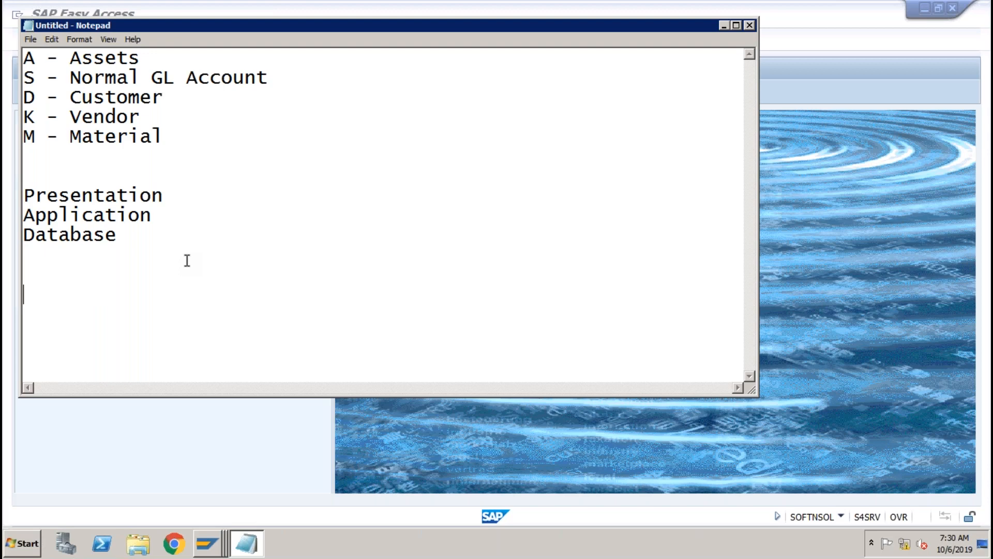
type("Document ")
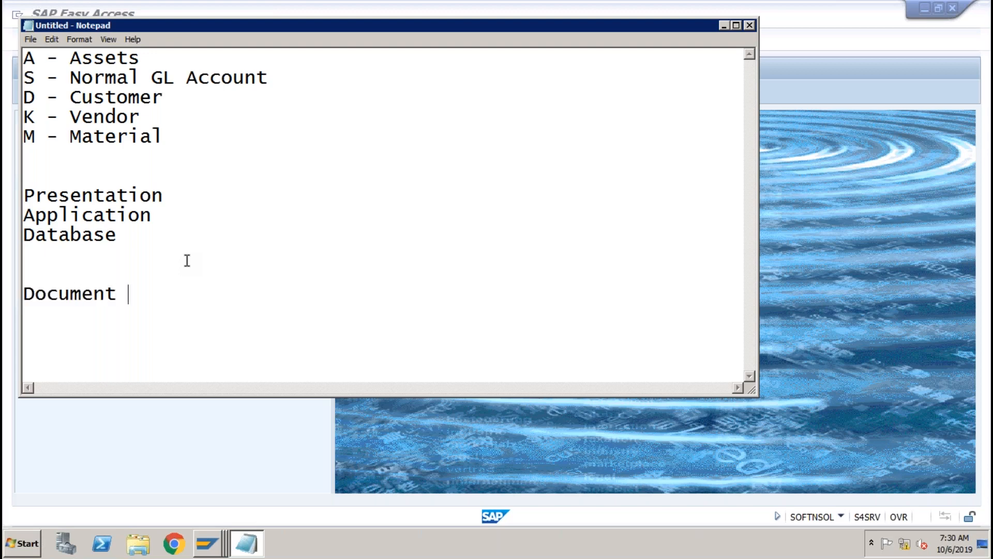
type("Parking")
key("Return")
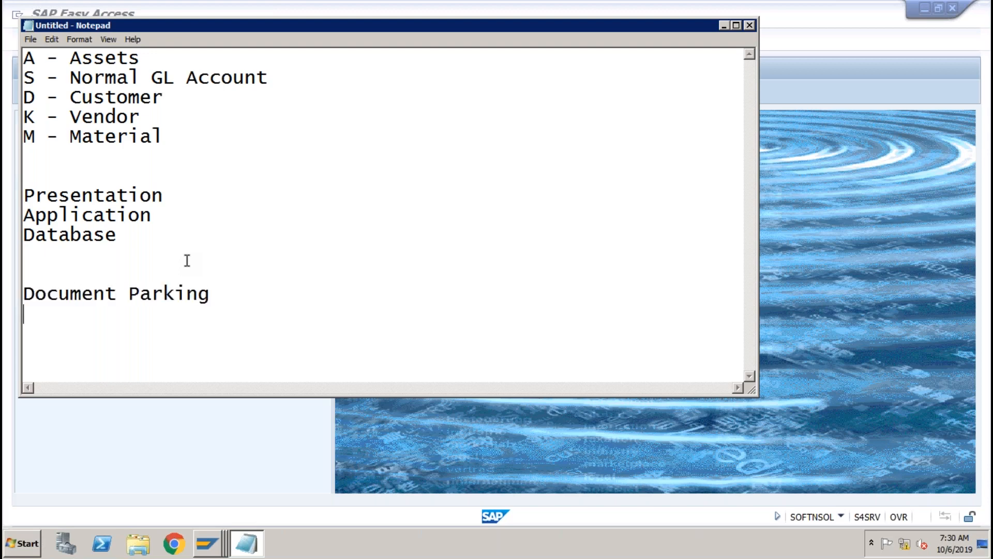
- Add 'Document Holding' on the line below 'Document Parking'
type("Docue")
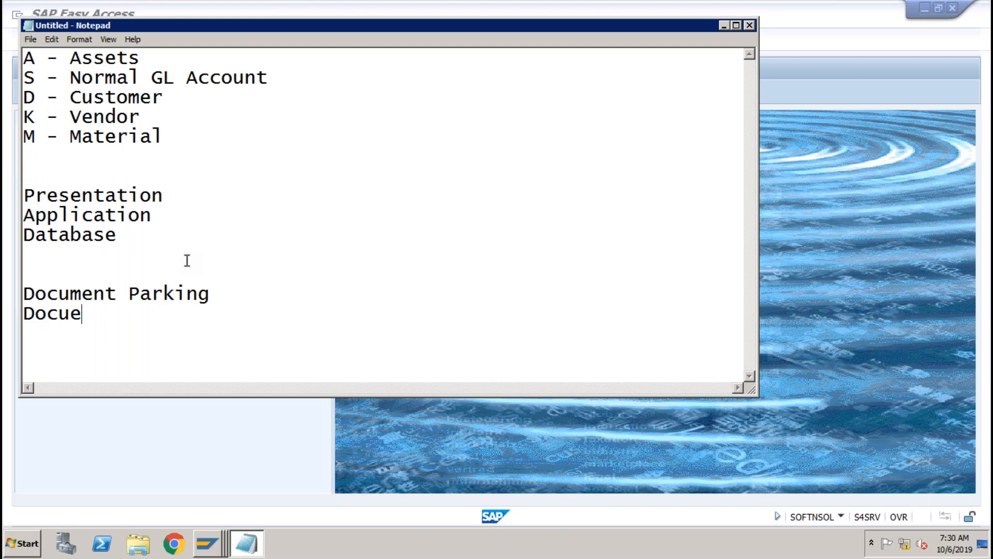
key("BackSpace")
type("ment Hol")
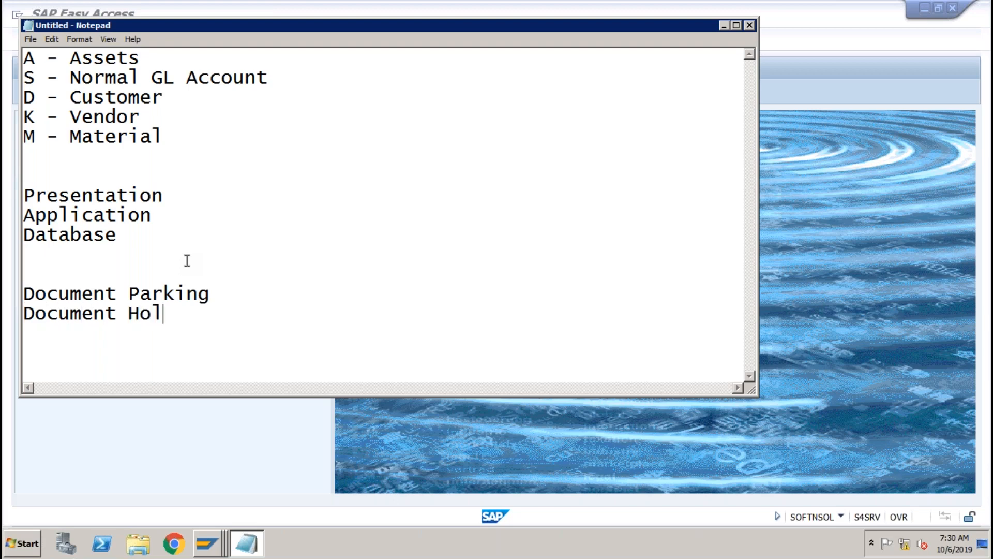
type("ding")
left_click(220, 294)
- Switch back to an SAP Easy Access window and start transaction /nfb50 from the command history
left_click(207, 544)
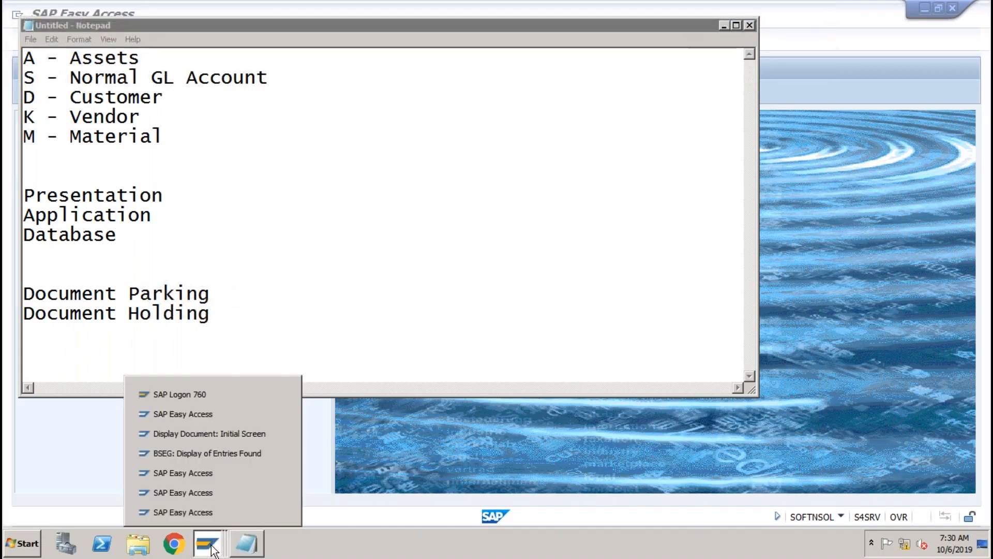
left_click(204, 474)
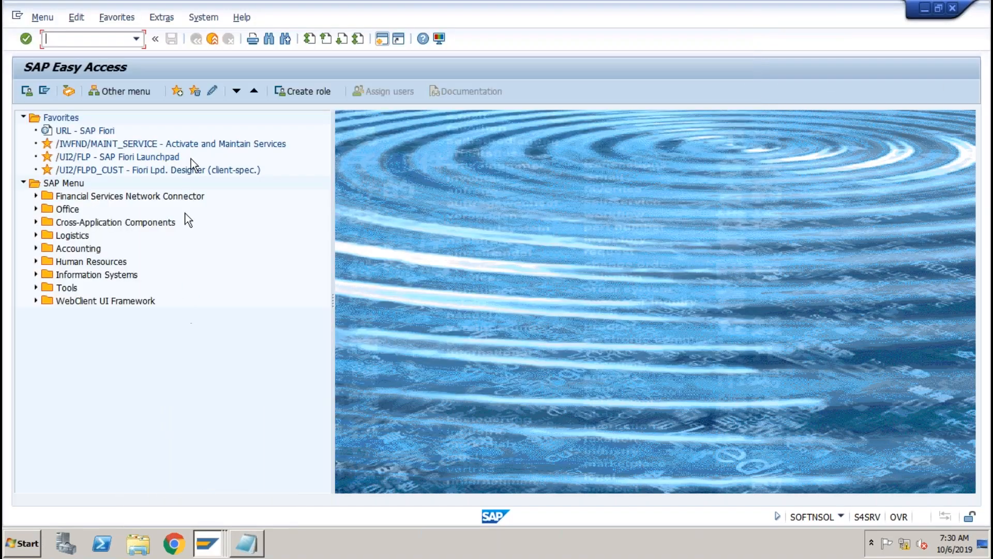
left_click(136, 41)
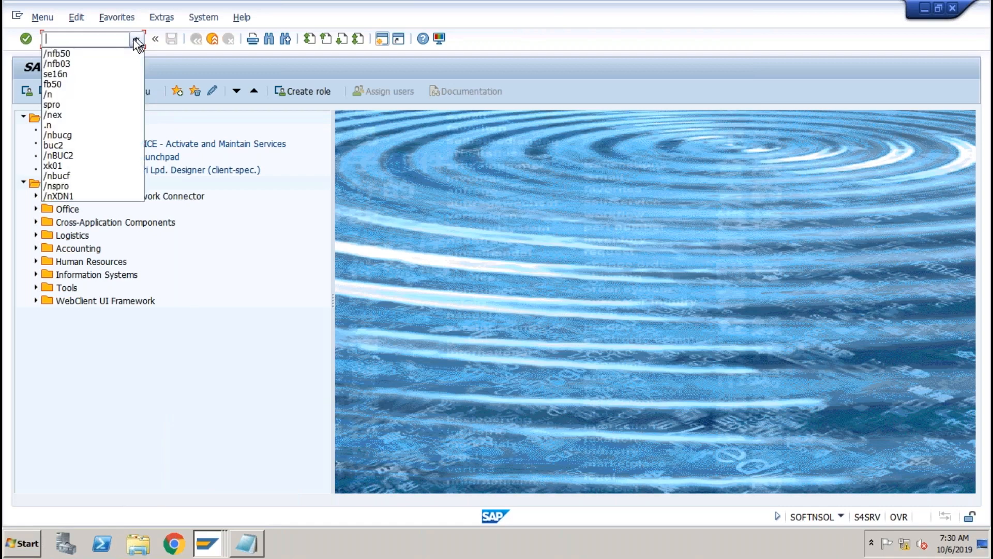
left_click(101, 55)
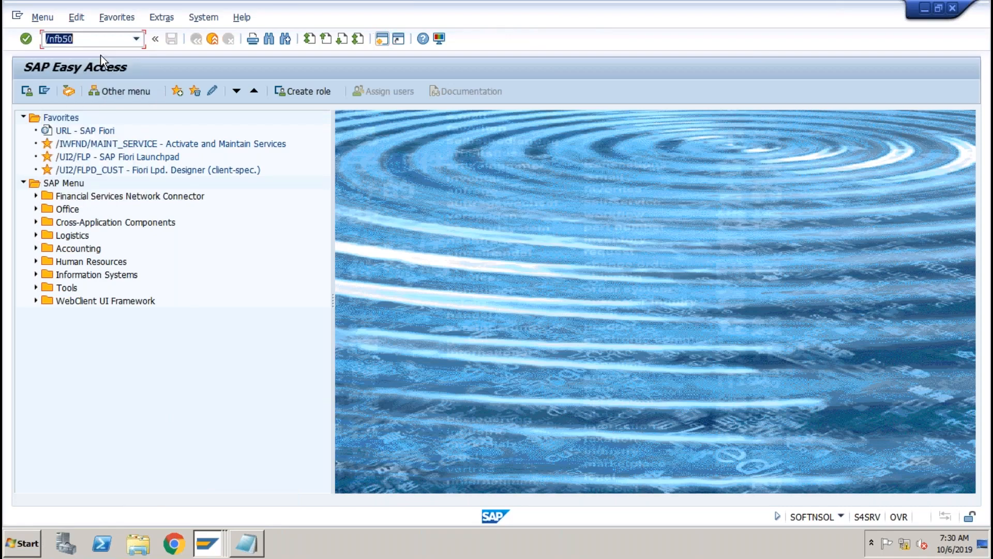
key("Return")
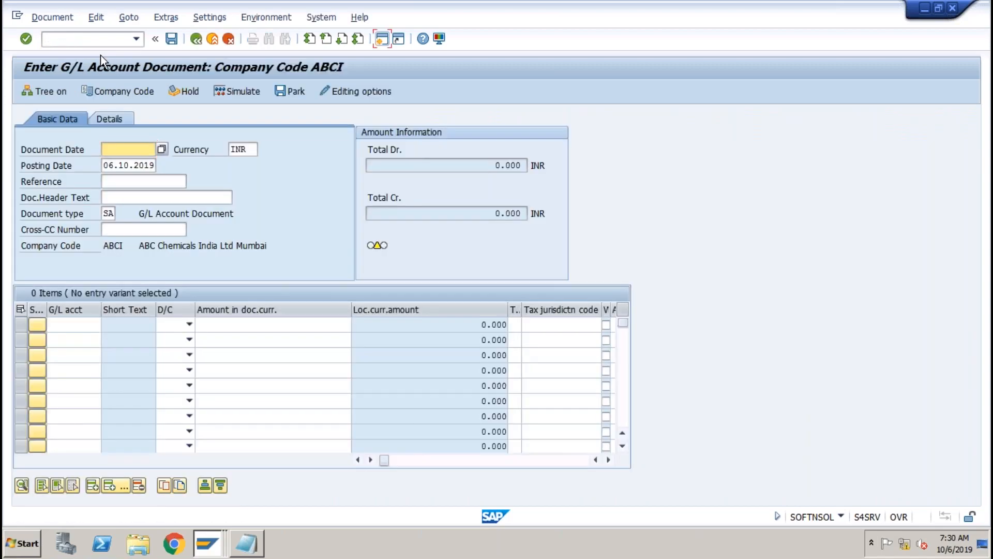
- Enter 06102019 as the document date and change the company code to MA01
left_click(130, 155)
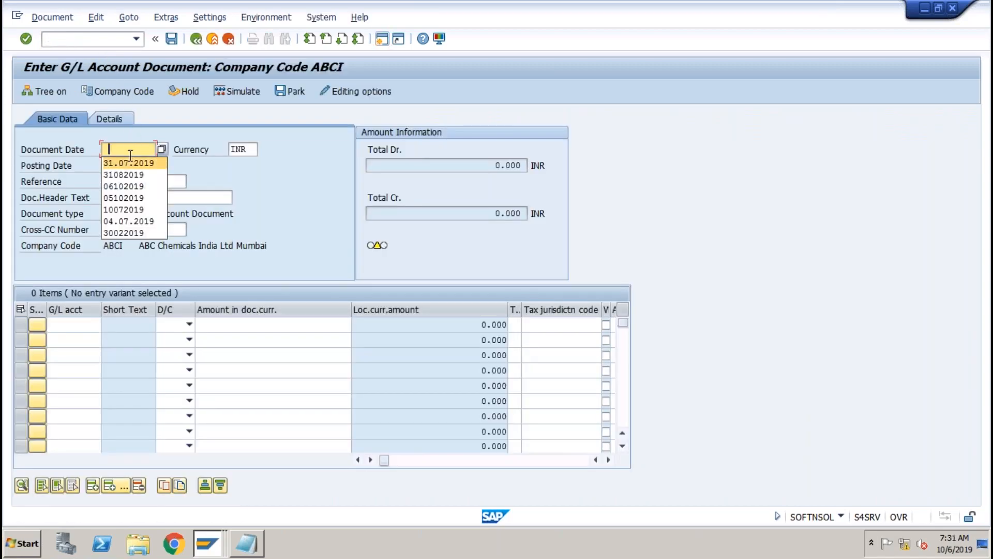
type("06102019")
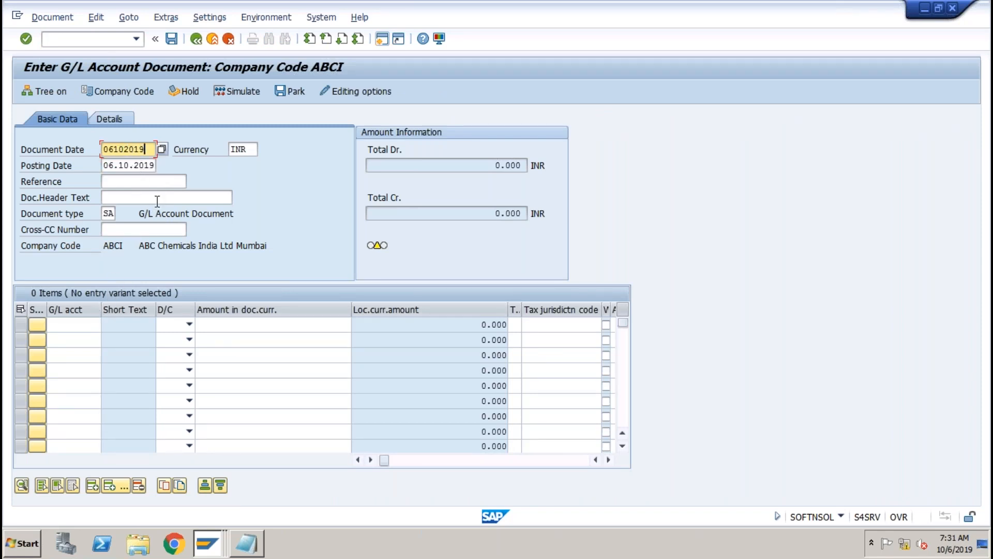
left_click(138, 96)
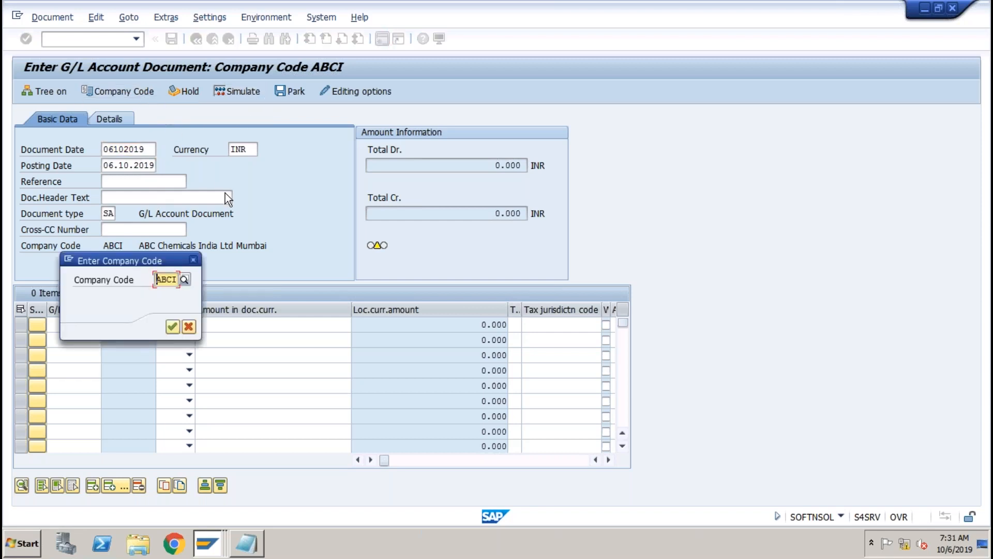
type("ma01")
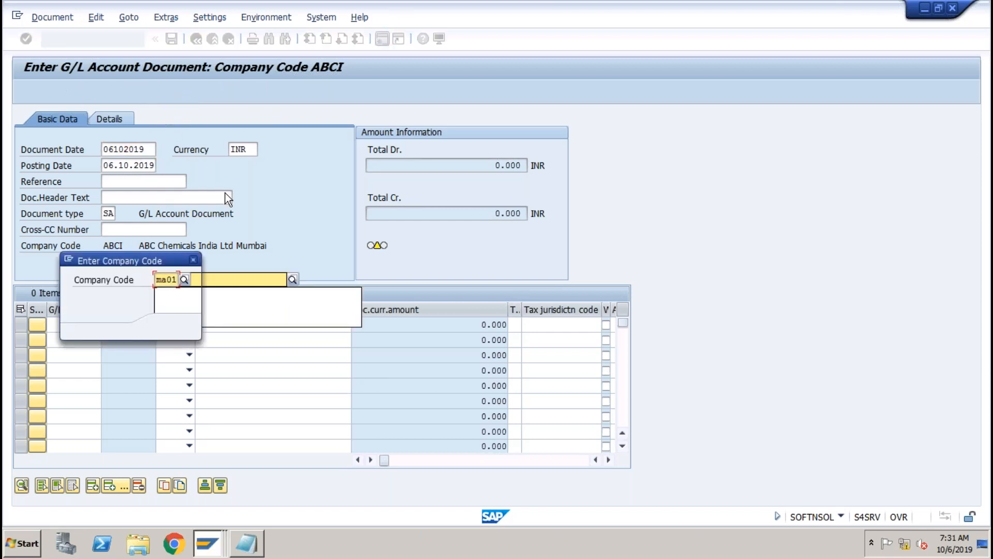
key("Return")
type("06102019")
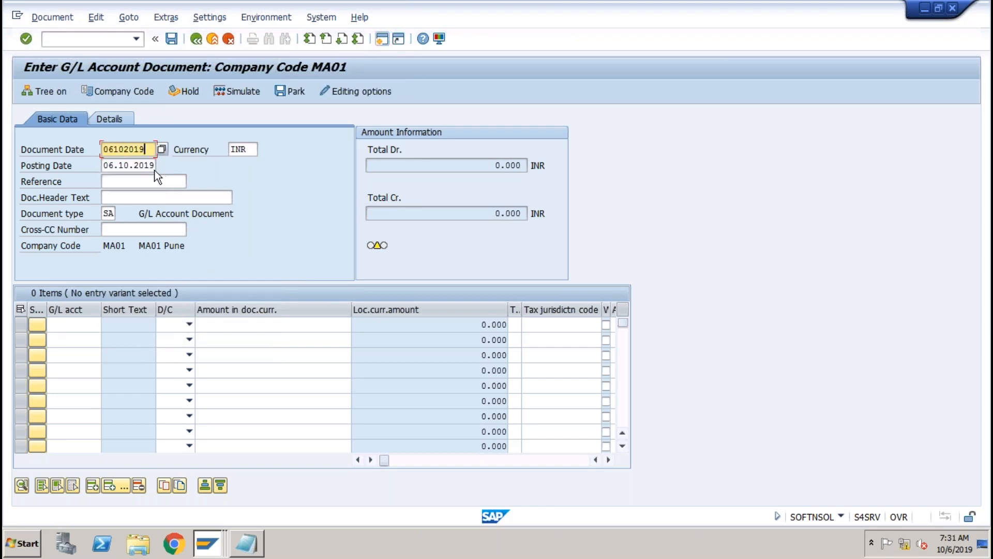
- Enter G/L accounts 113151 and 30001 on the first two line items
left_click(75, 329)
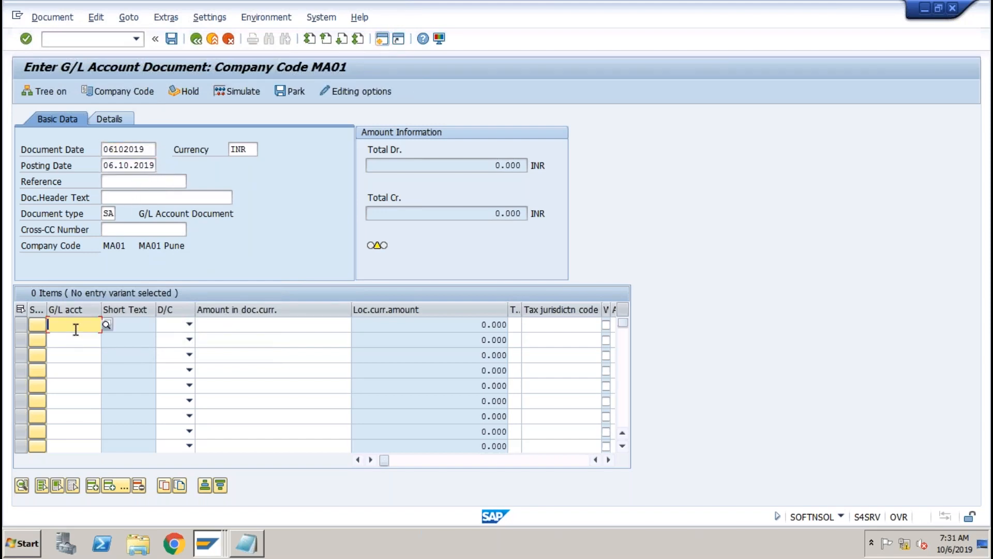
key("Down")
key("Return")
key("Down")
key("Down")
key("Down")
key("Return")
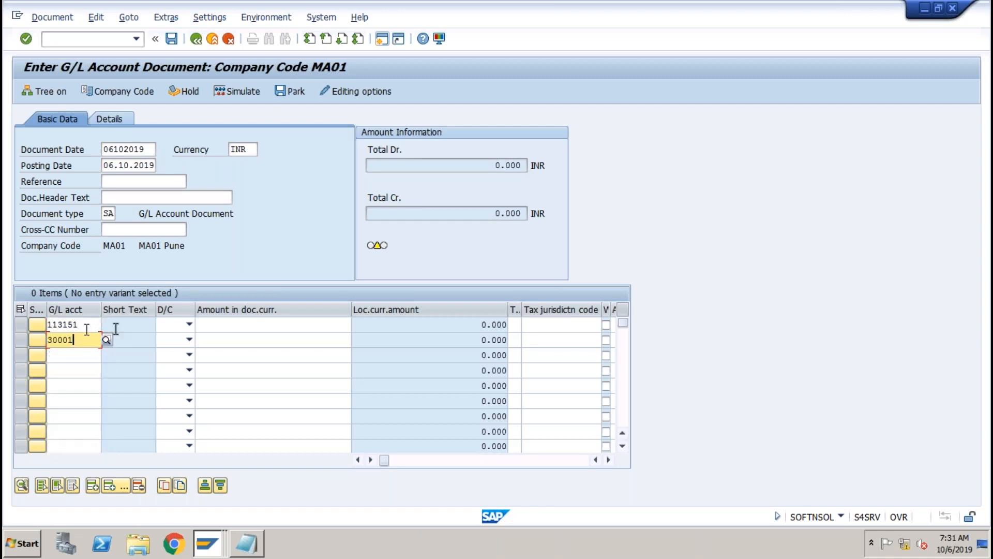
- Set account 113151 to Credit and account 30001 to Debit
left_click(189, 325)
left_click(172, 337)
left_click(190, 340)
left_click(172, 363)
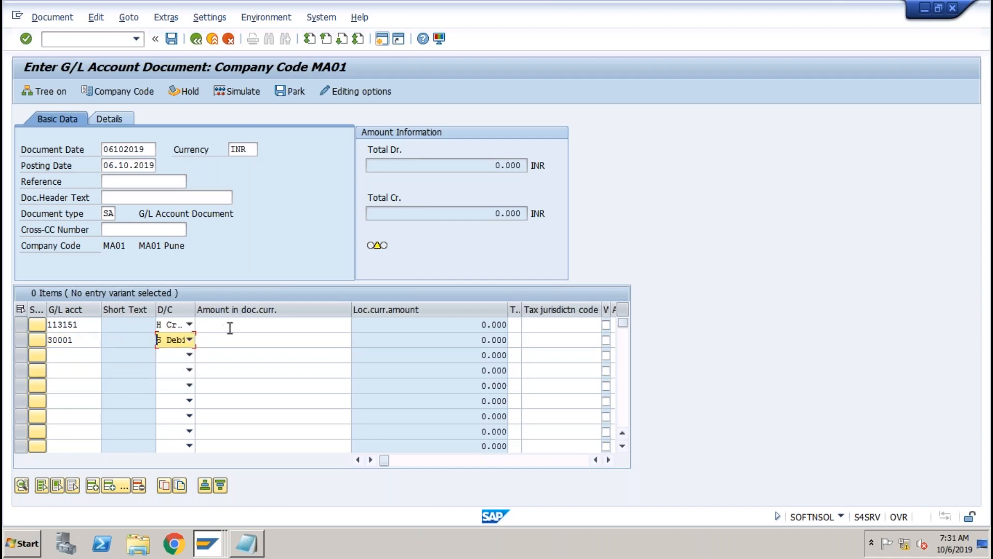
- Enter an amount of 1000 on both line items and confirm
left_click(231, 326)
type("1000")
key("Down")
type("1000")
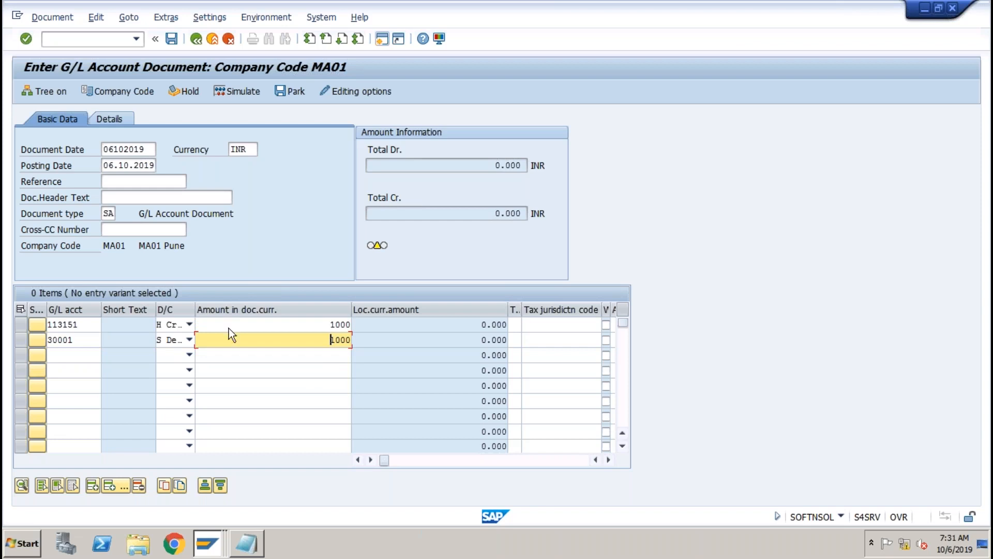
key("Return")
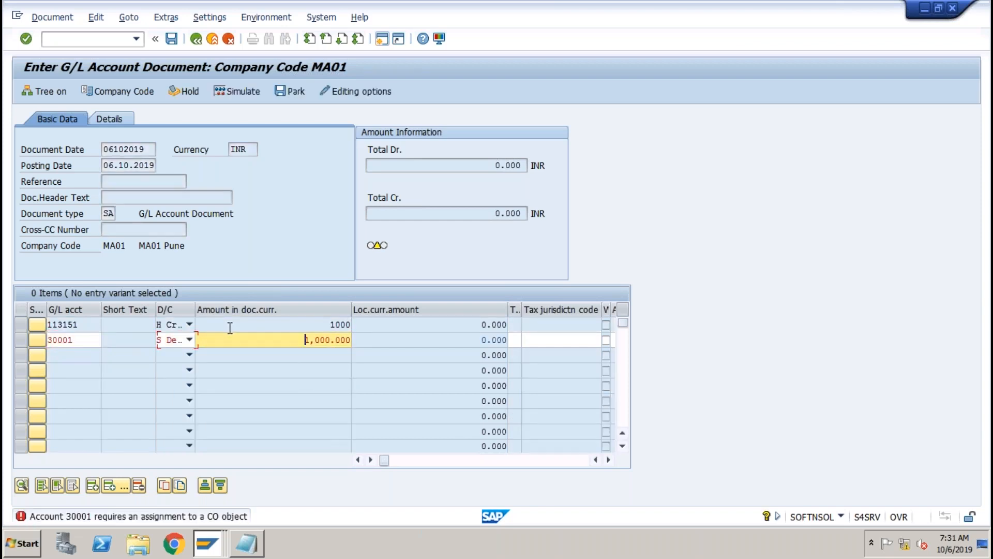
- Fill in business area MAPU and a cost center for the 30001 line item and confirm
key("Tab")
key("Tab")
key("Tab")
key("Tab")
key("Tab")
key("Tab")
key("Tab")
key("Tab")
key("Tab")
key("Tab")
key("Tab")
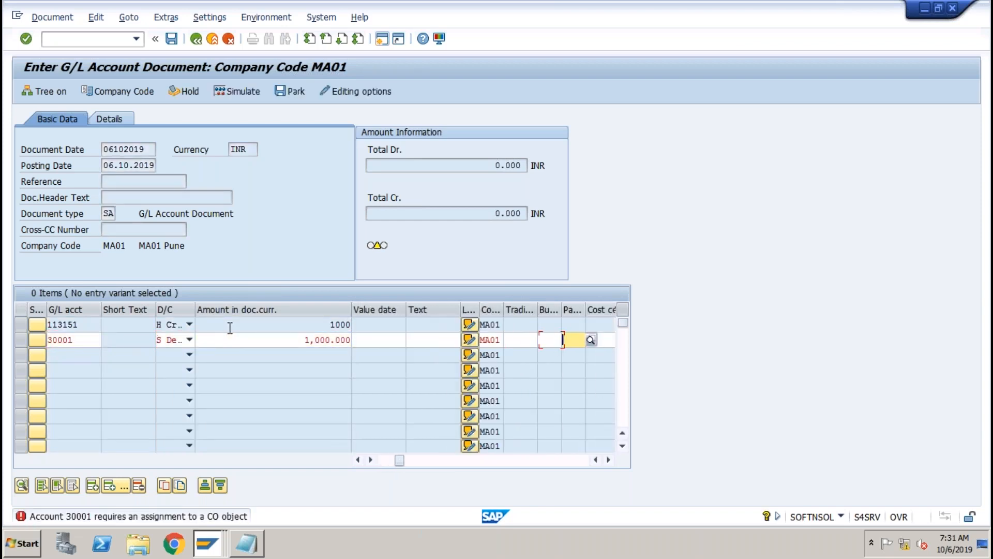
key("Tab")
key("Down")
key("Return")
key("Return")
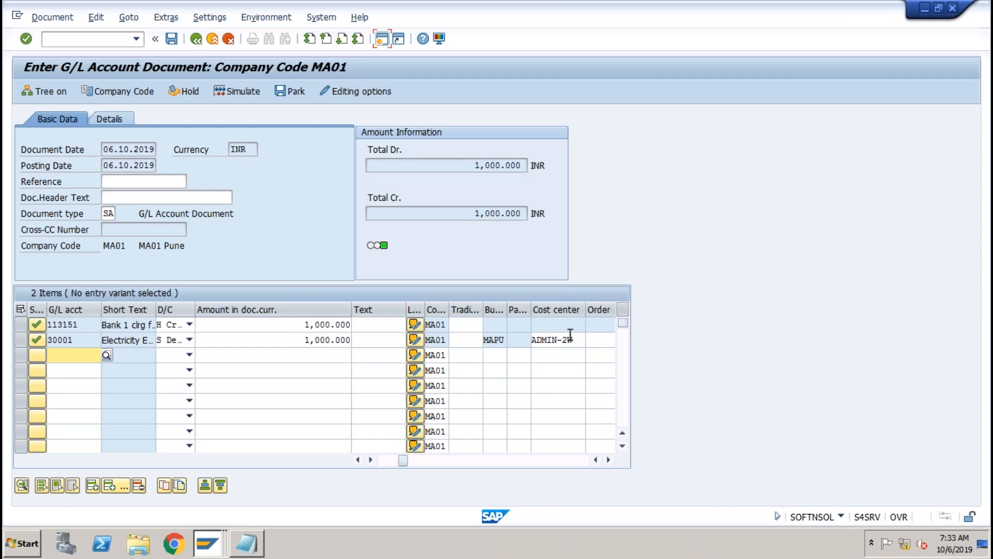
- Park the G/L document, then exit the entry screen and confirm discarding the data
left_click(289, 91)
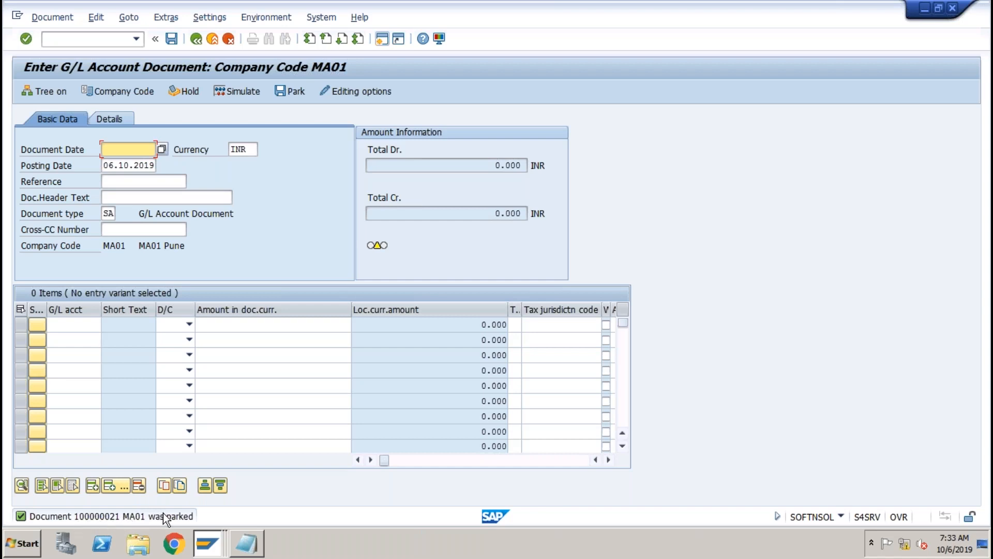
left_click(212, 39)
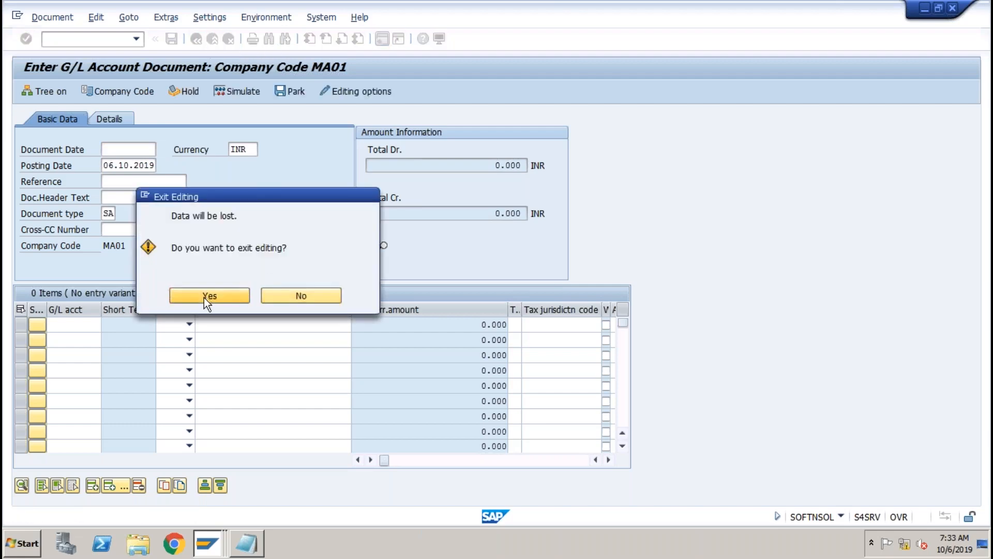
left_click(204, 297)
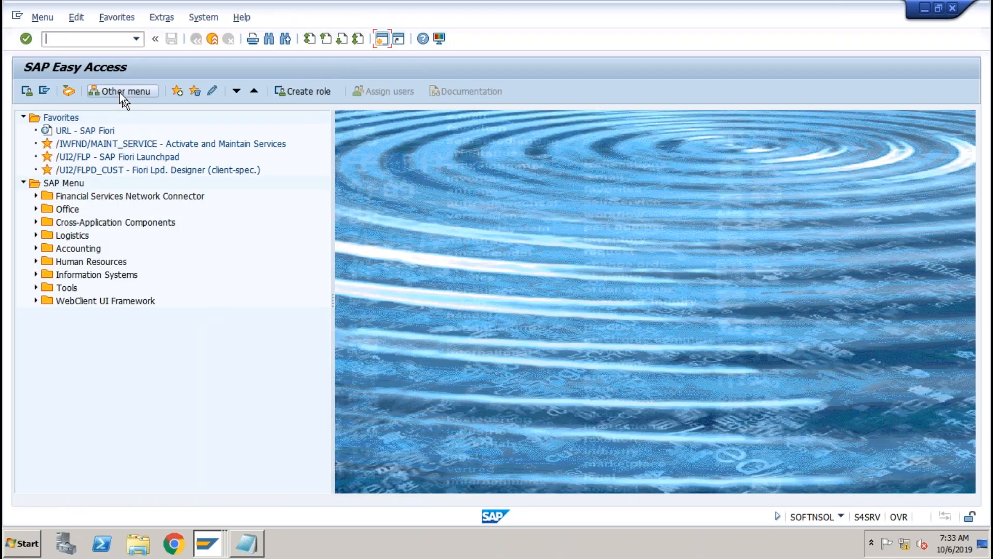
- Open transaction fv50 to view the Park G/L Account Document screen, then exit and confirm
left_click(102, 41)
type("fv50")
key("Return")
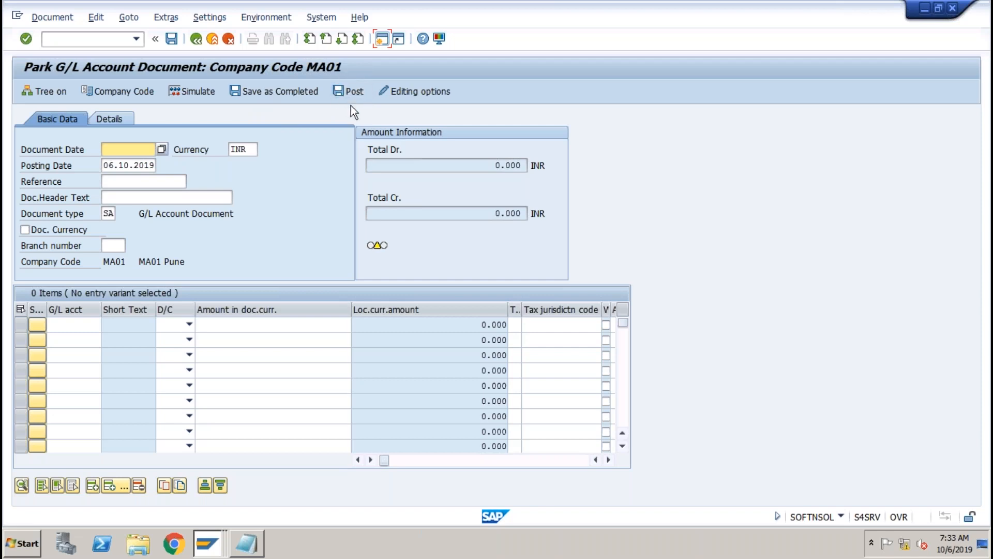
left_click(213, 41)
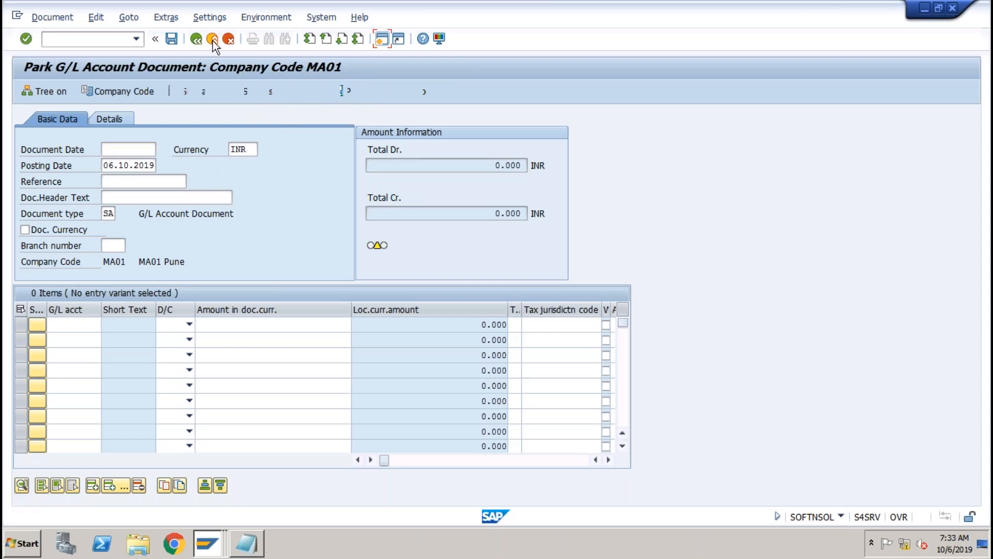
left_click(195, 296)
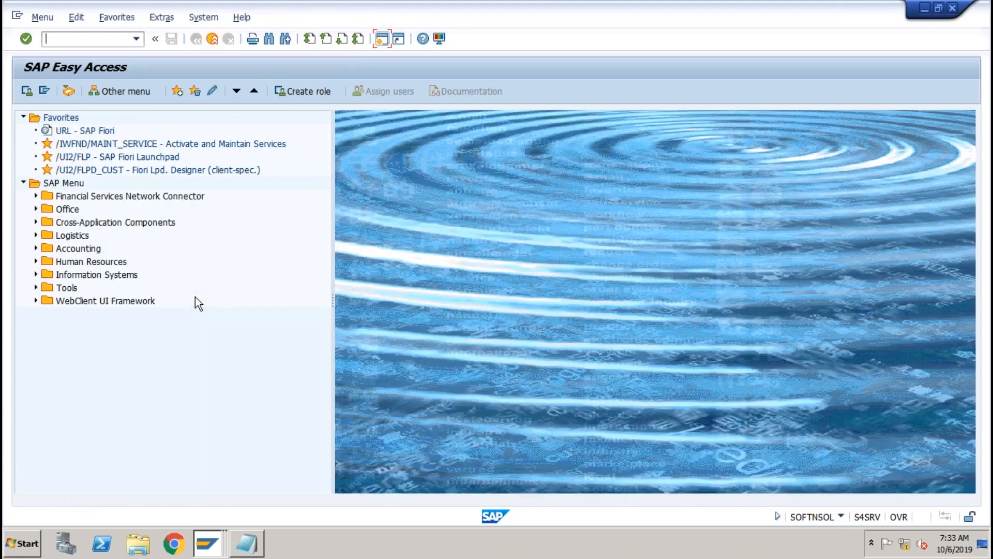
- Expand Accounting > Financial Accounting > General Ledger > Document Entry in the SAP menu
left_click(35, 248)
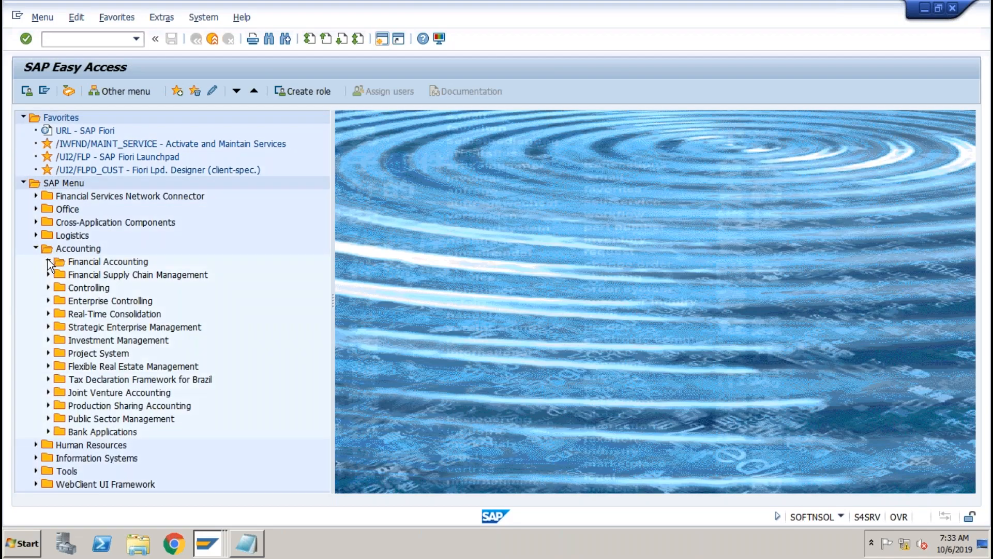
left_click(49, 261)
left_click(60, 274)
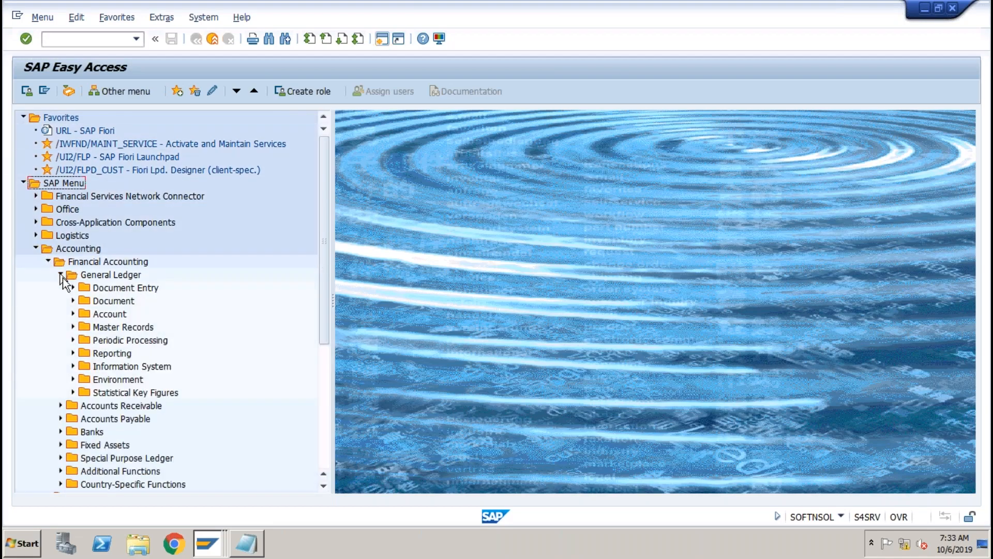
left_click(72, 288)
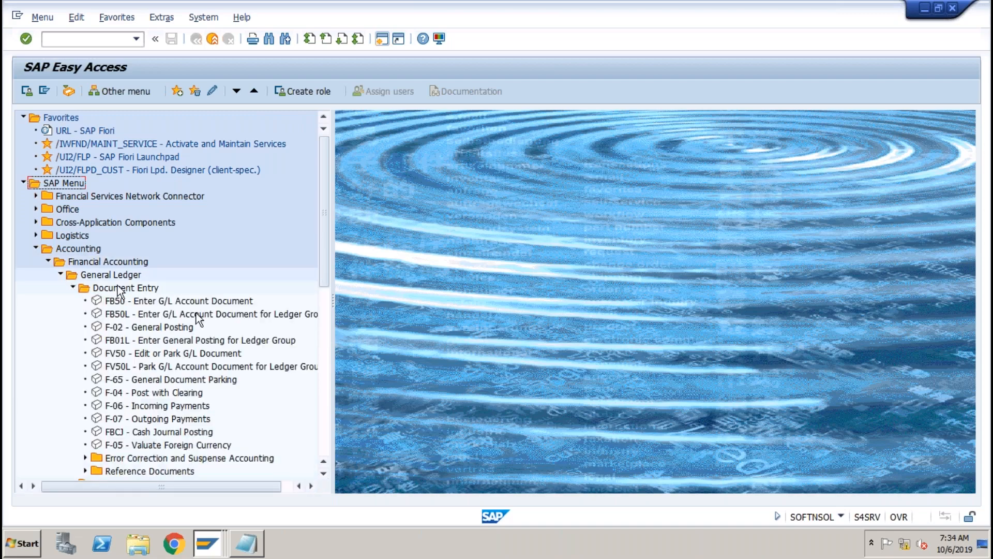
- Open the FBV0 Post/Delete transaction under Document > Parked Documents in the SAP menu
left_click(321, 305)
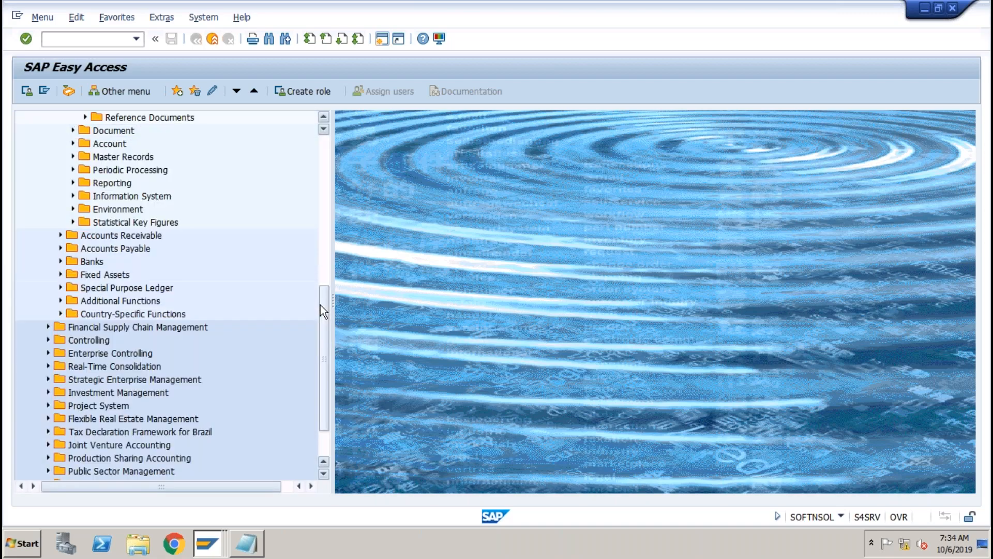
left_click(73, 131)
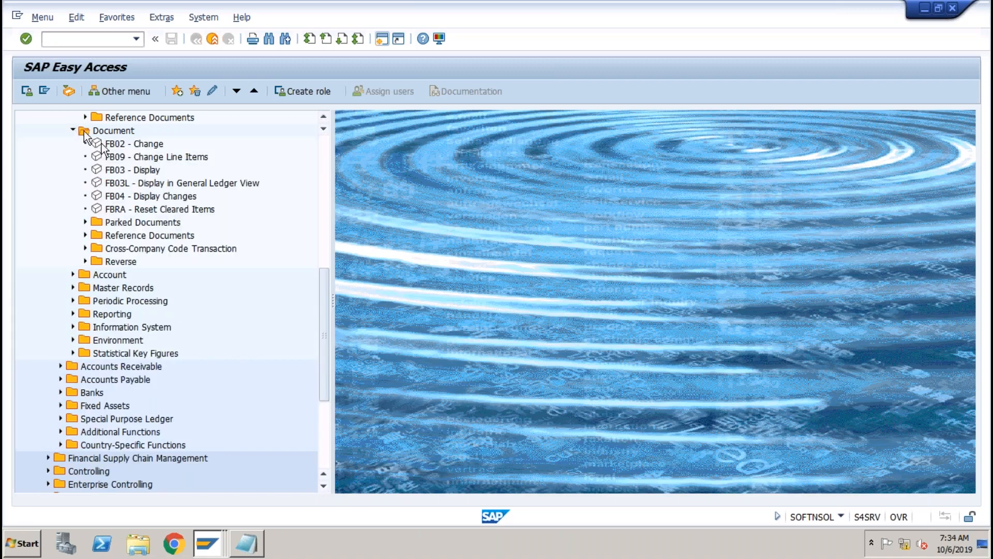
left_click(119, 223)
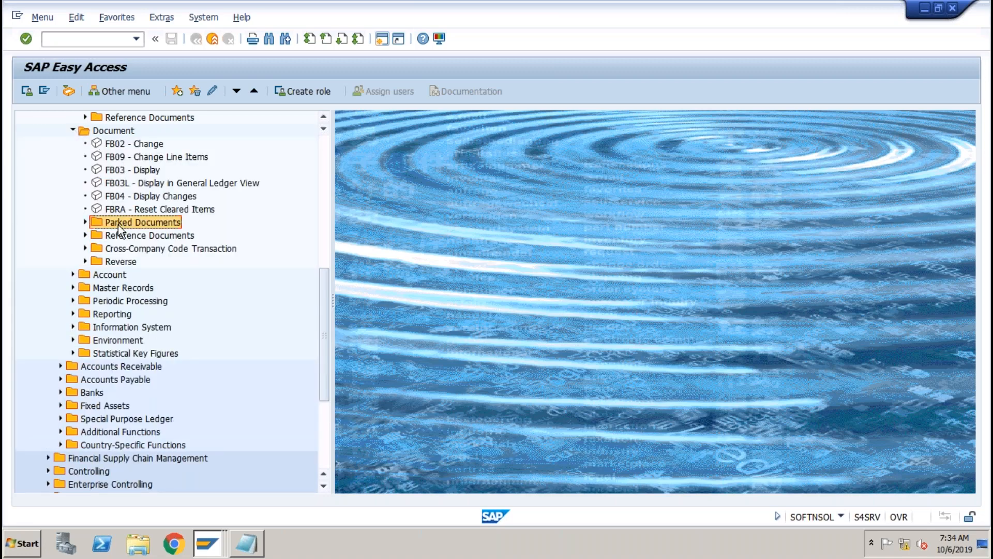
left_click(85, 222)
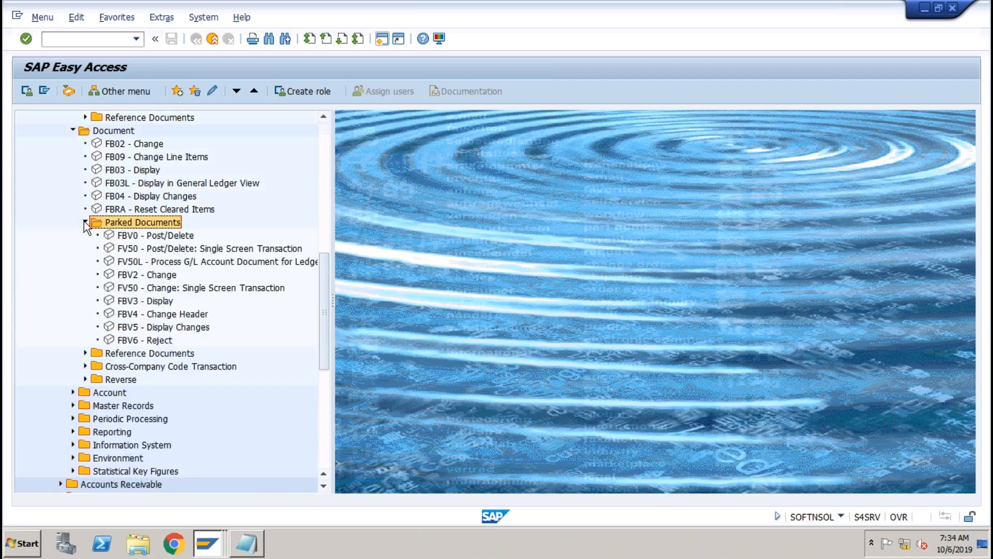
left_click(126, 237)
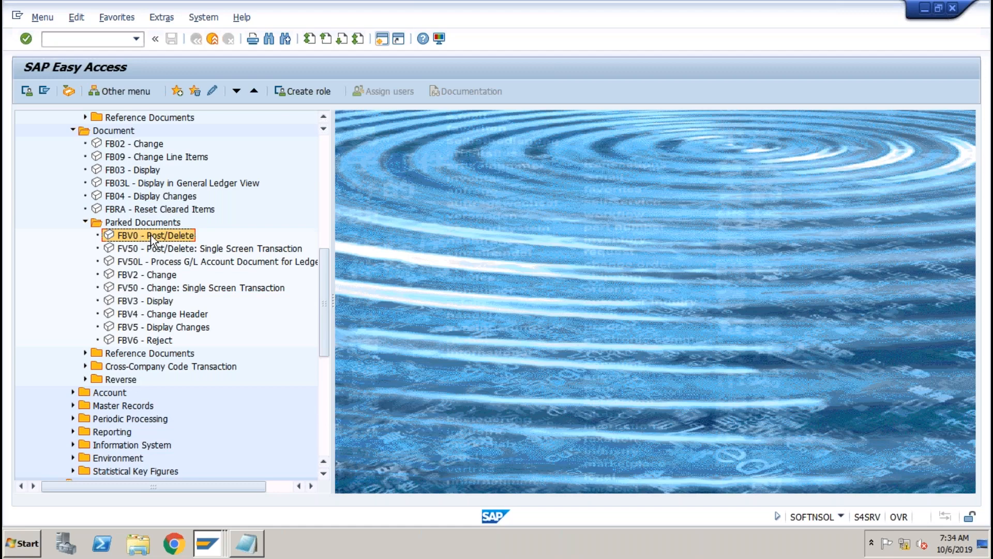
double_click(142, 235)
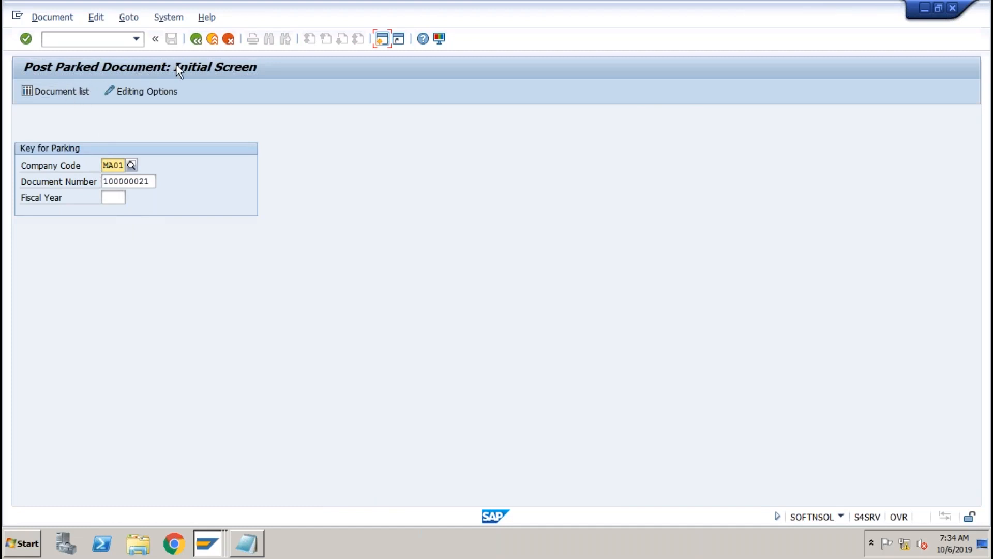
- Open parked document 100000021 of company code MA01 for fiscal year 2019
left_click(154, 181)
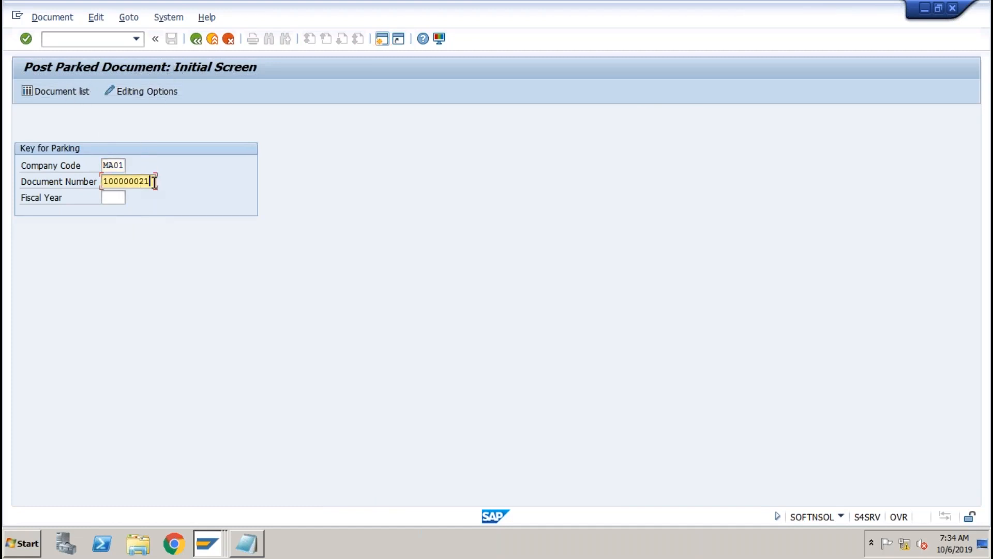
left_click(113, 199)
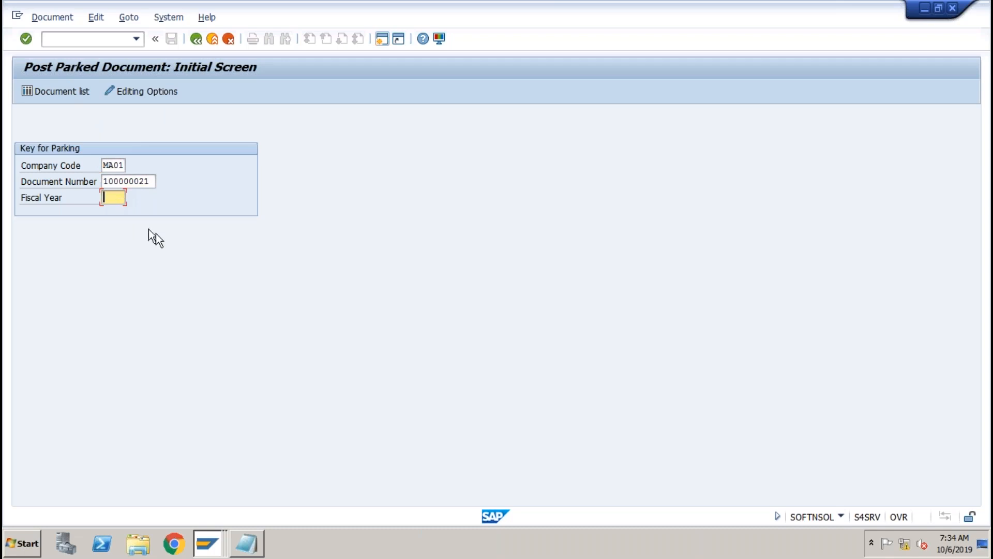
type("2019")
key("Return")
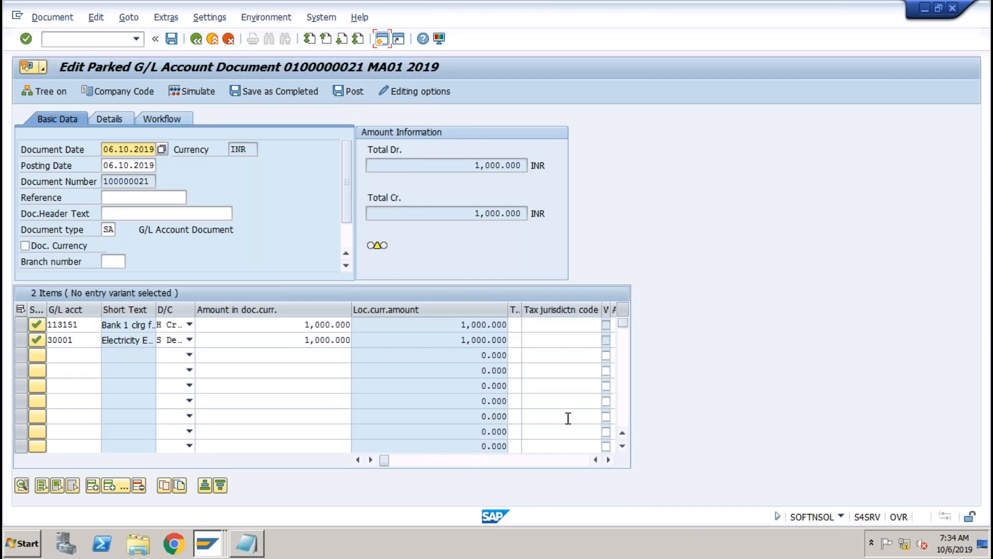
- Post the parked G/L document and acknowledge the information message
left_click(609, 460)
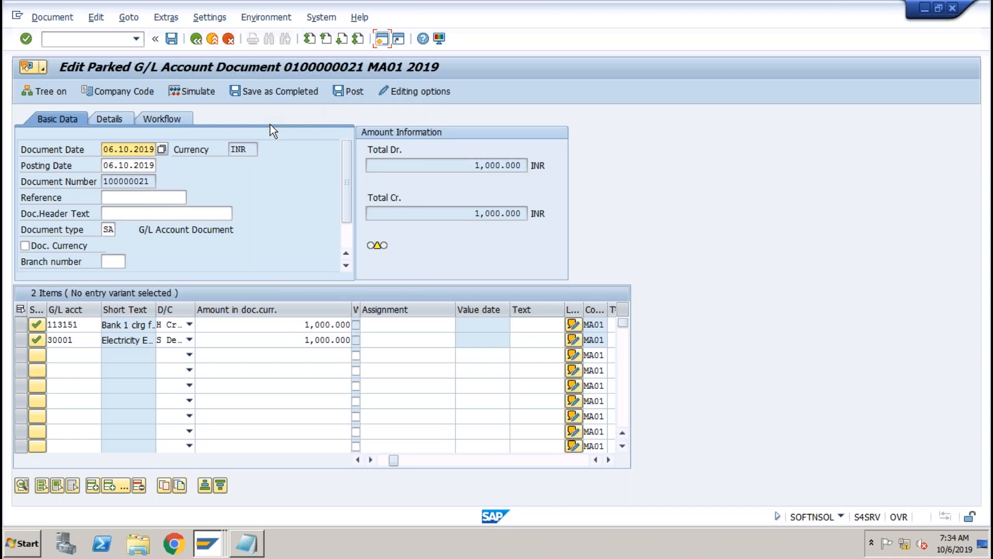
left_click(346, 91)
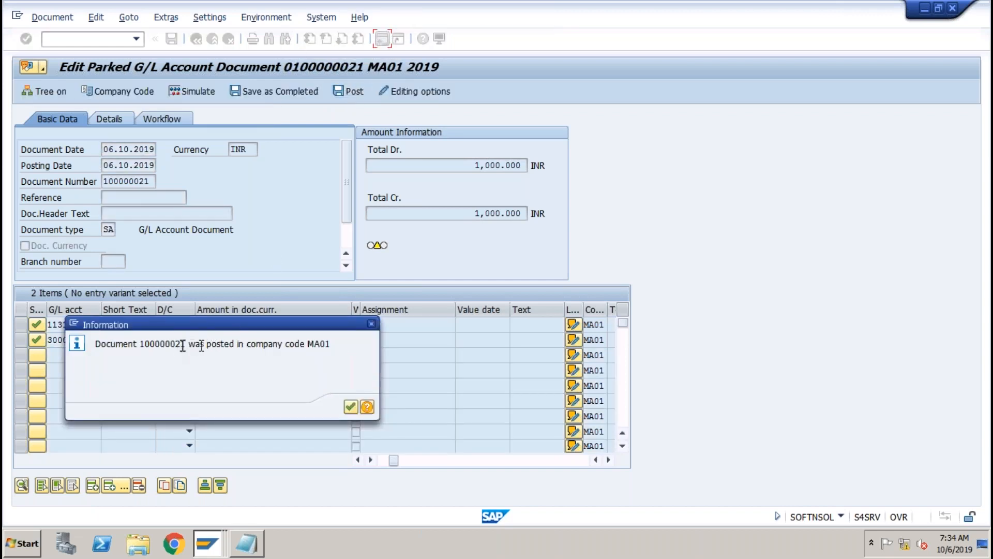
left_click_drag(186, 345, 145, 345)
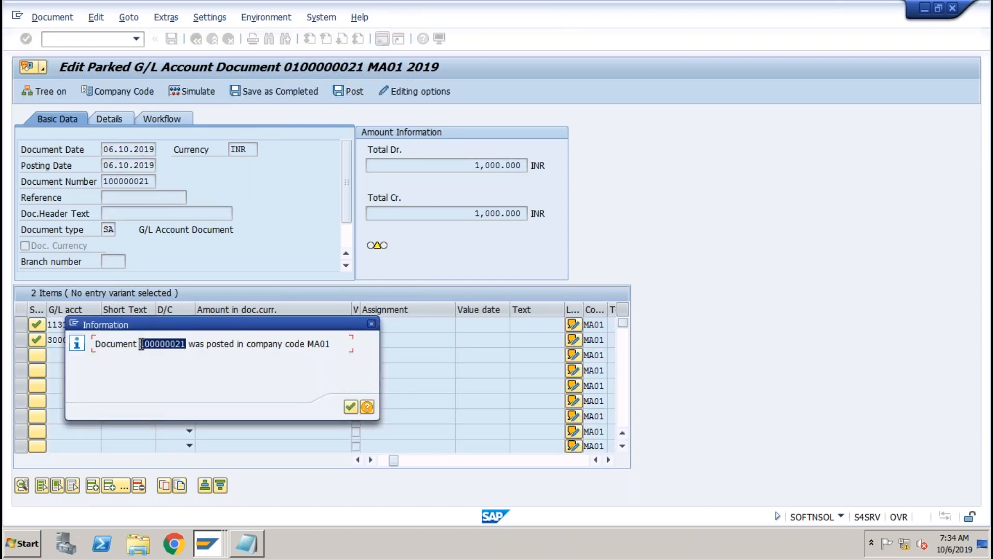
left_click(141, 344)
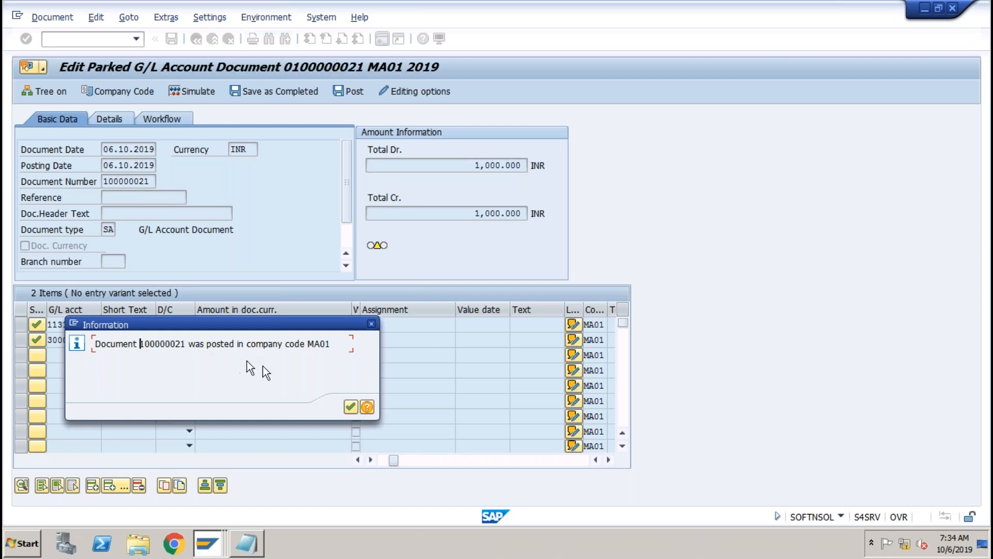
left_click(350, 407)
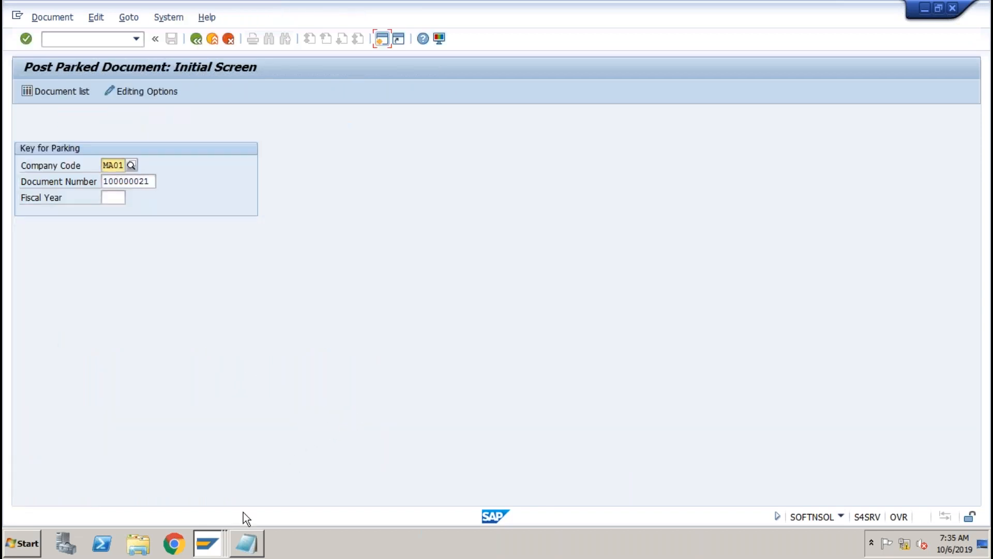
- Switch to Notepad to review the notes on document parking and holding, then minimize it
left_click(247, 543)
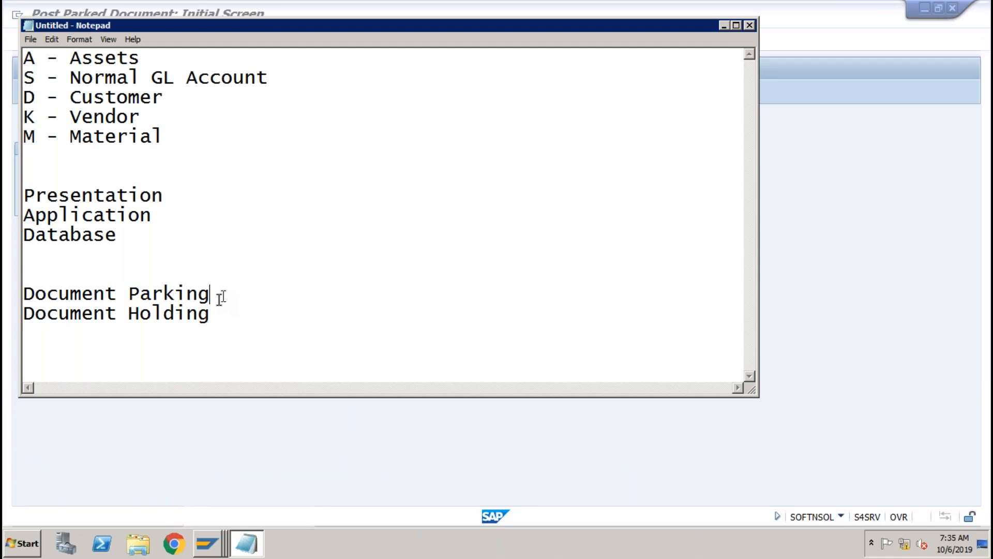
left_click(211, 315)
left_click(724, 26)
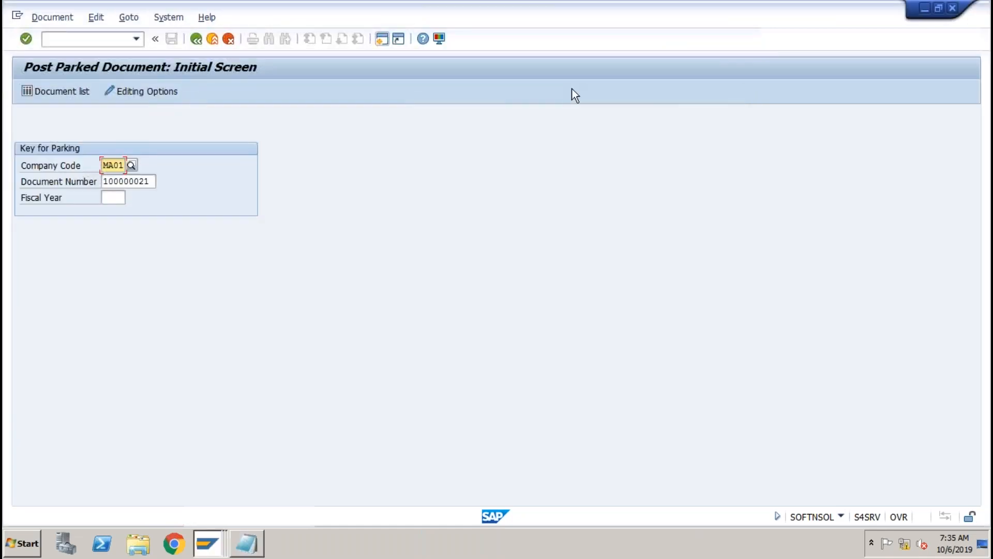
- Start transaction FB50 to enter a new G/L account document
left_click(88, 39)
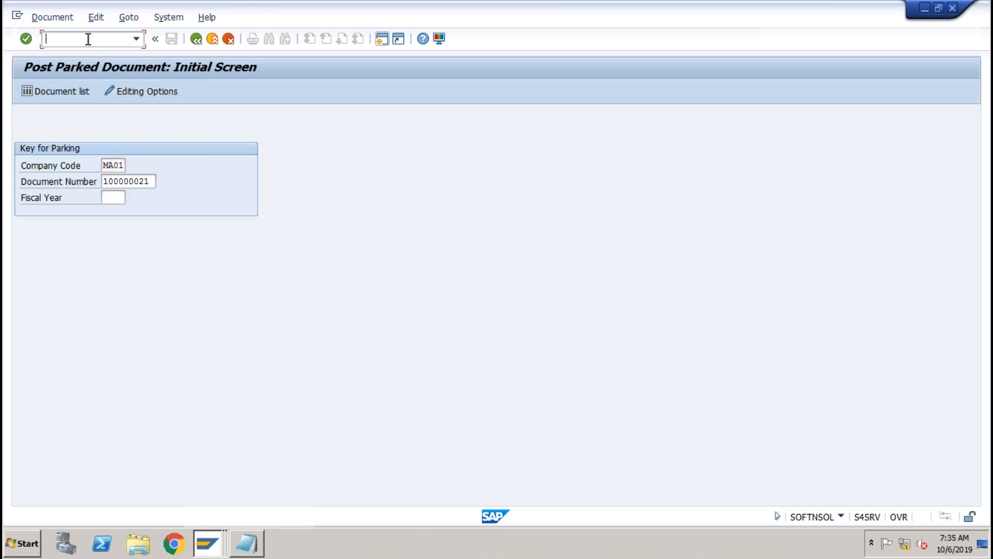
type("/nfb50")
key("Return")
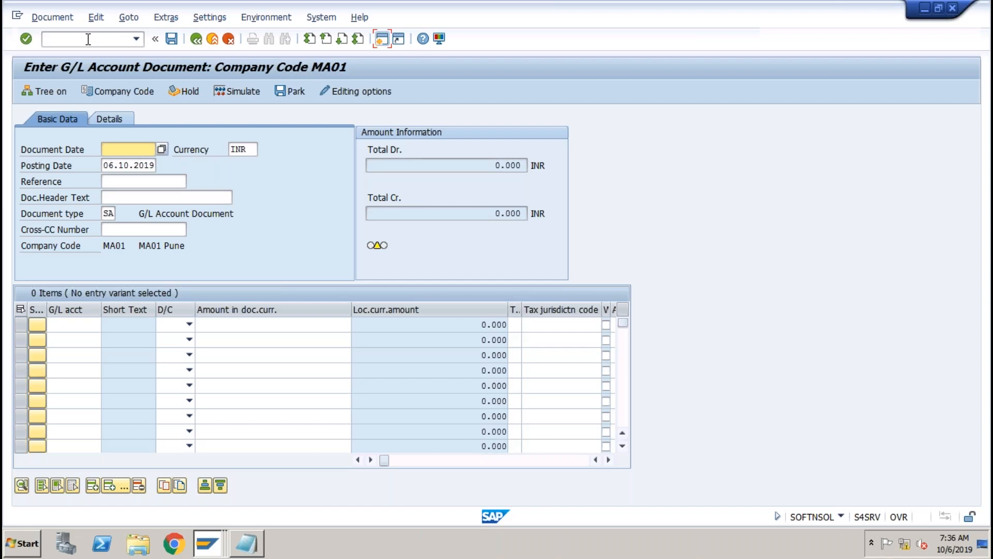
- Set the document date to 06102019
type("06102019")
key("Tab")
key("Tab")
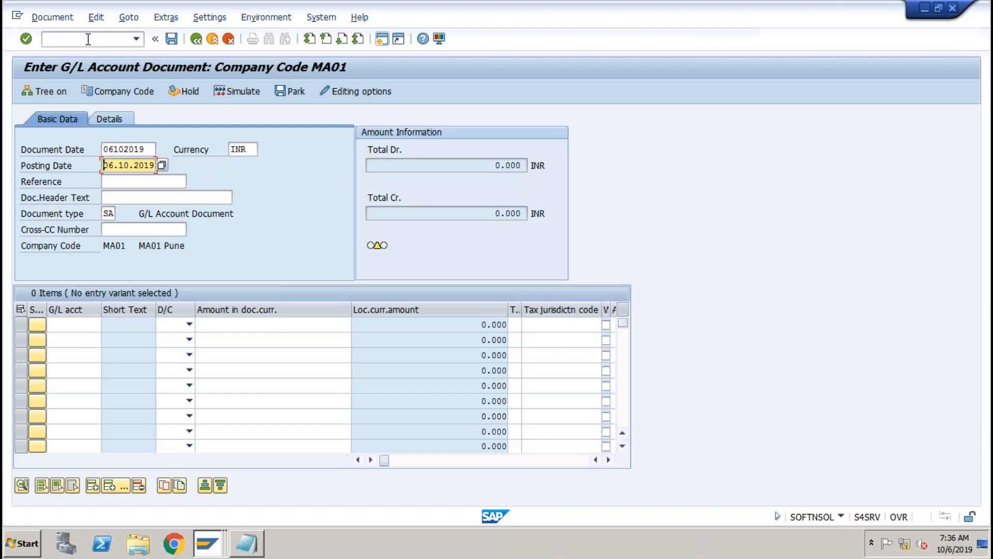
key("ctrl+Right")
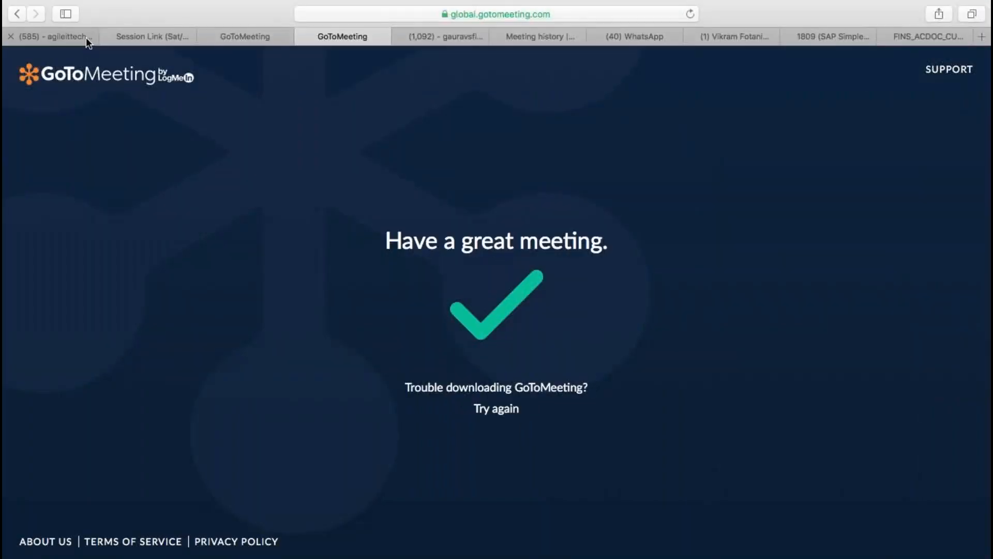
key("super+Tab")
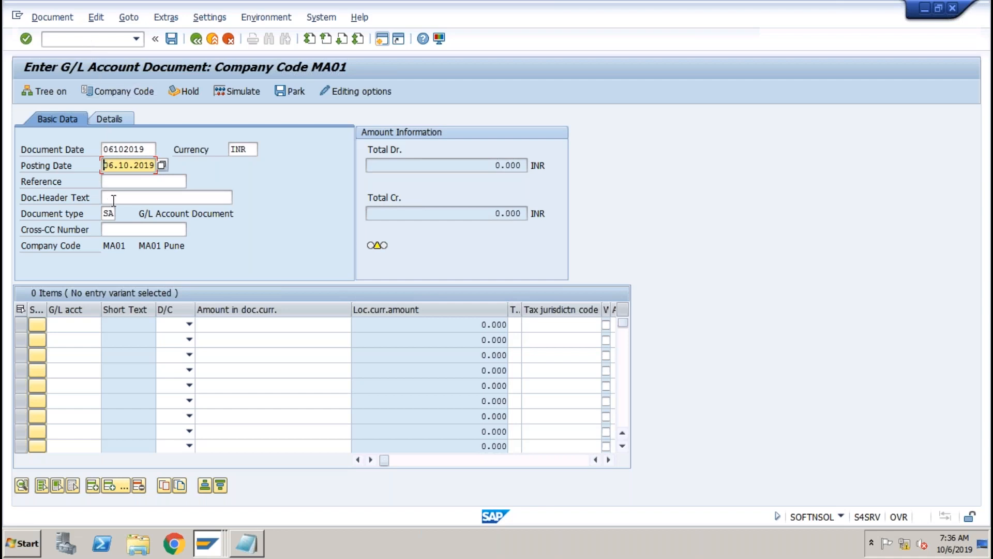
left_click(129, 165)
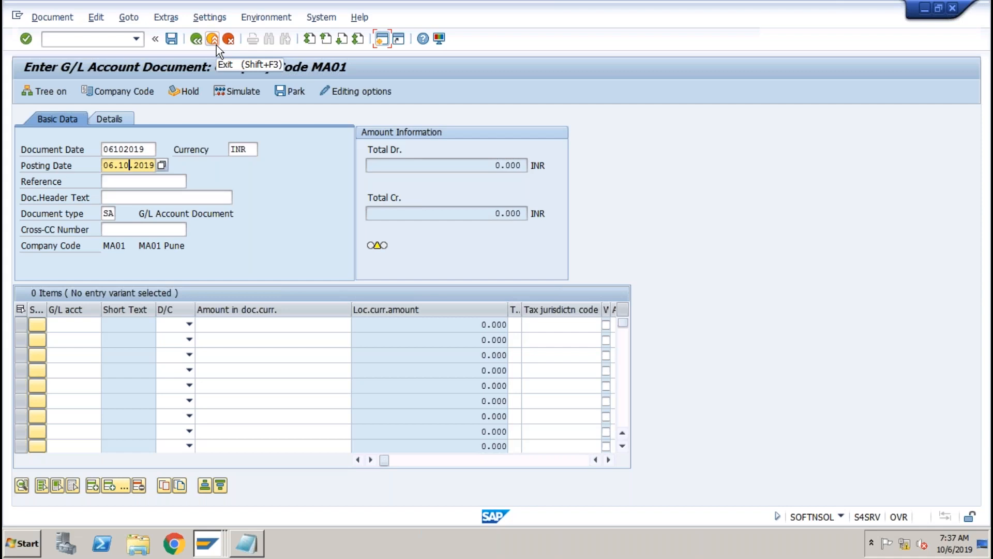
left_click(147, 149)
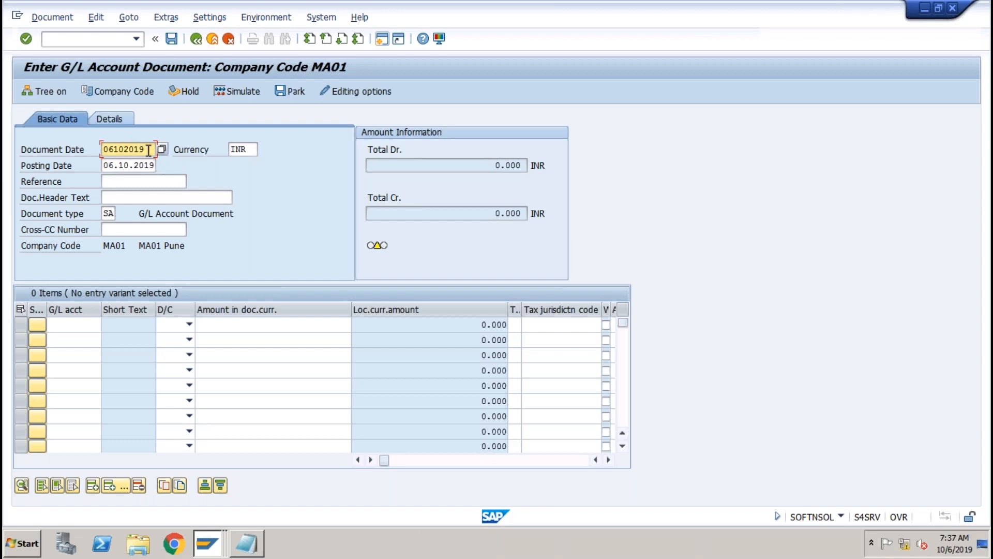
- Select G/L account 30000 for the first line item and copy the account number
left_click(87, 323)
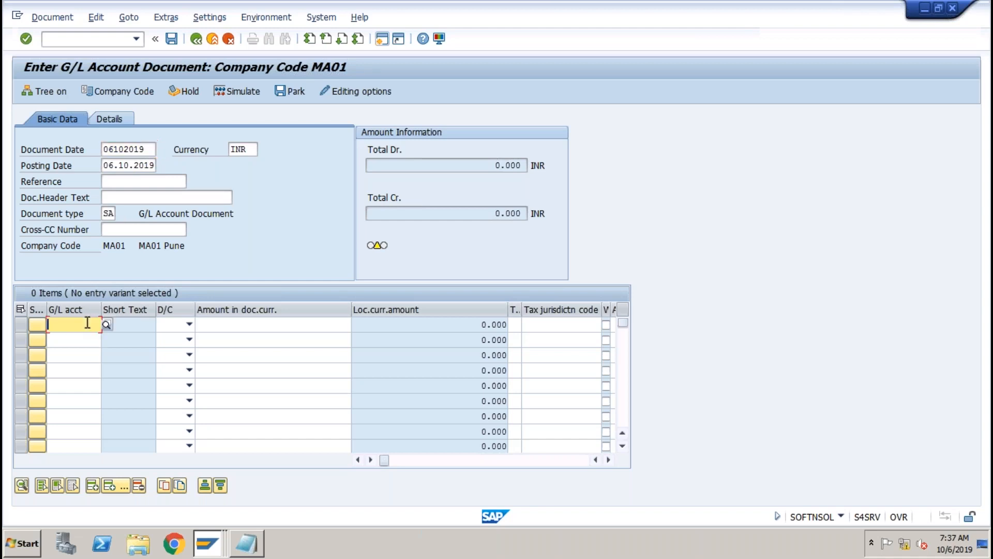
left_click(87, 323)
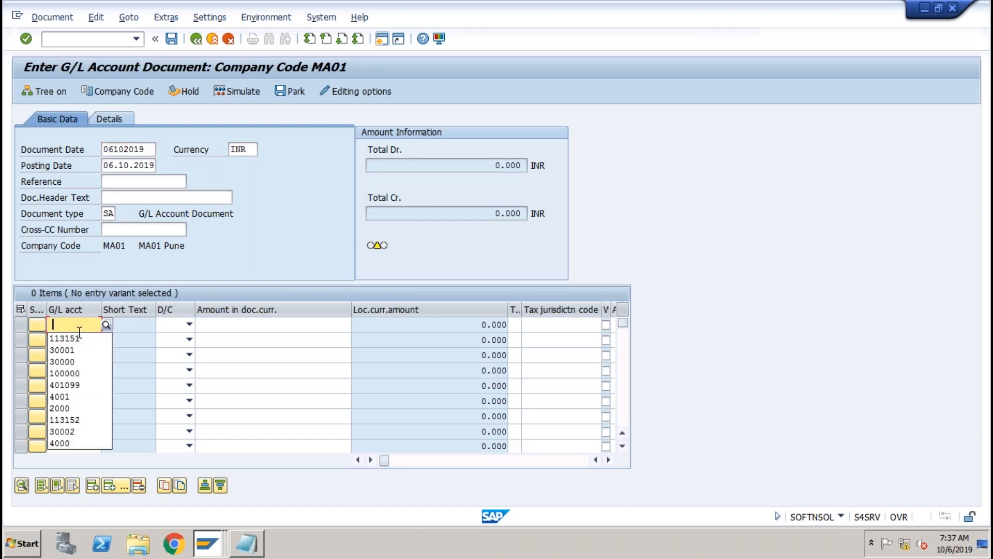
left_click(71, 361)
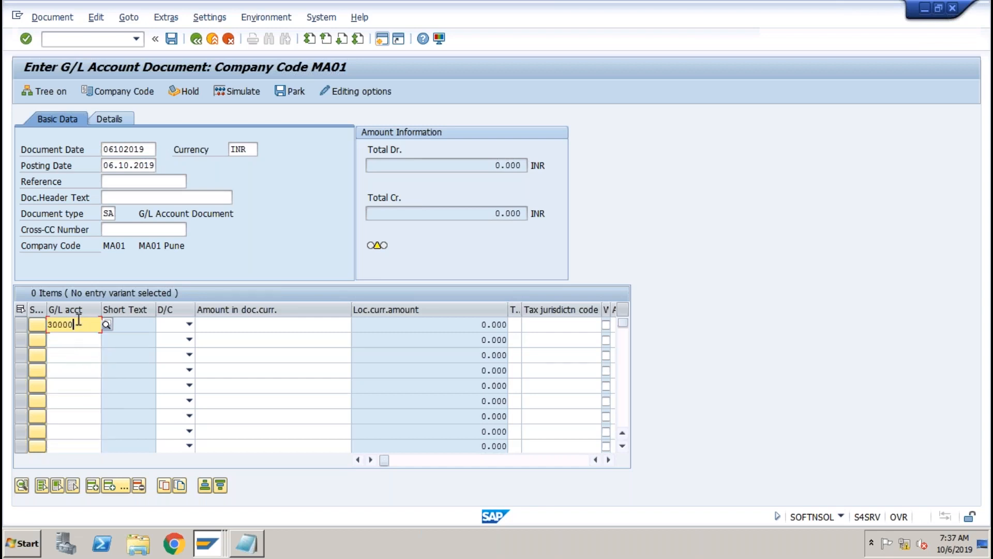
left_click_drag(78, 326, 45, 326)
key("ctrl+c")
- Try to open a new session, then switch to the existing SAP Easy Access window
left_click(382, 39)
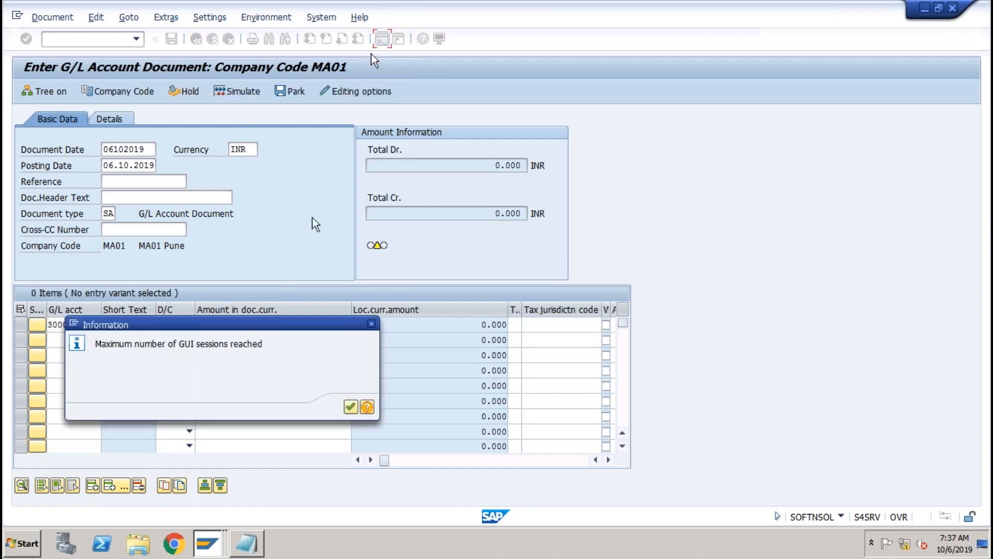
left_click(351, 407)
right_click(208, 543)
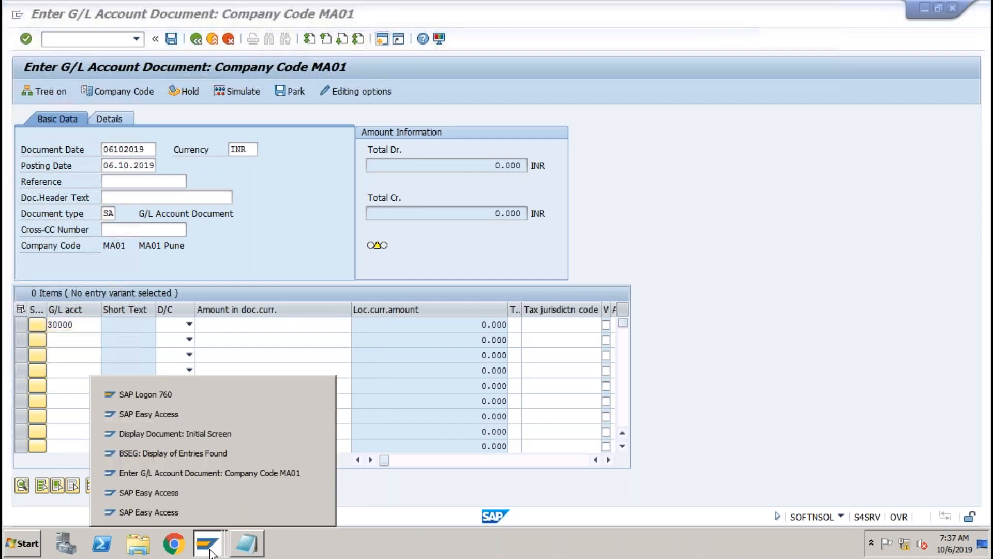
left_click(212, 412)
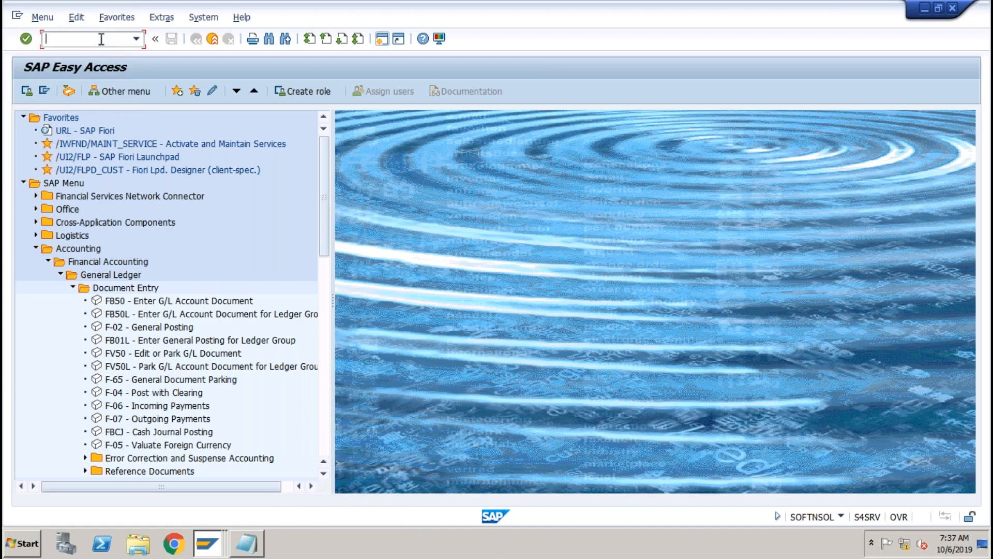
- Open the G/L Account Balance Display transaction FAGLB03
type("fs10n")
key("BackSpace")
key("BackSpace")
key("BackSpace")
key("BackSpace")
type("aglb03")
key("Return")
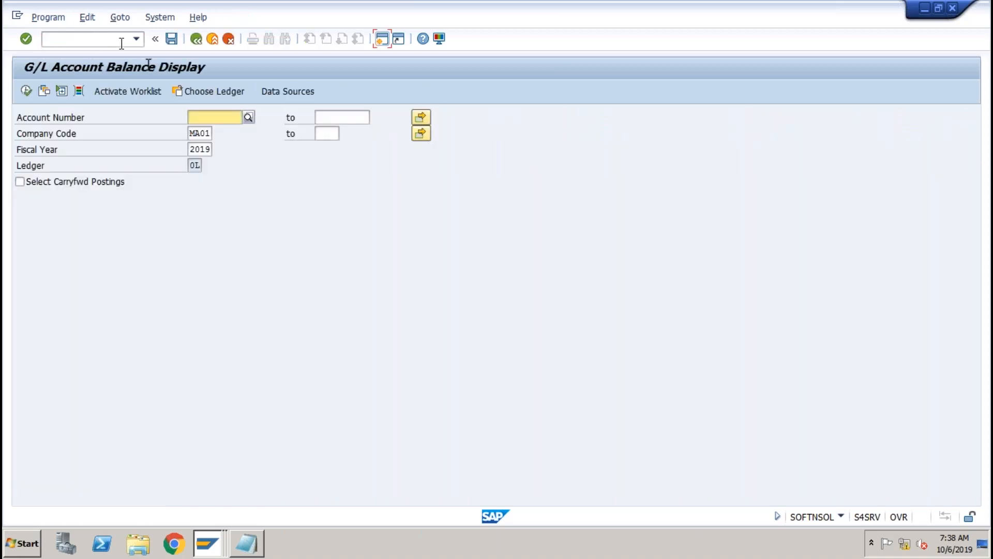
- Display the balances of G/L account 30000 for company code MA01, fiscal year 2019
left_click(220, 118)
type("30000")
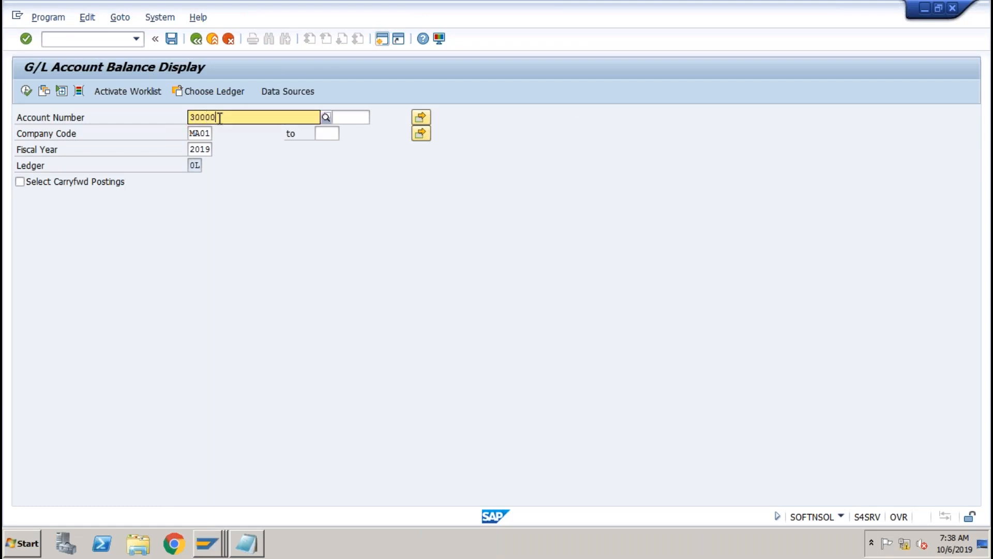
left_click(170, 166)
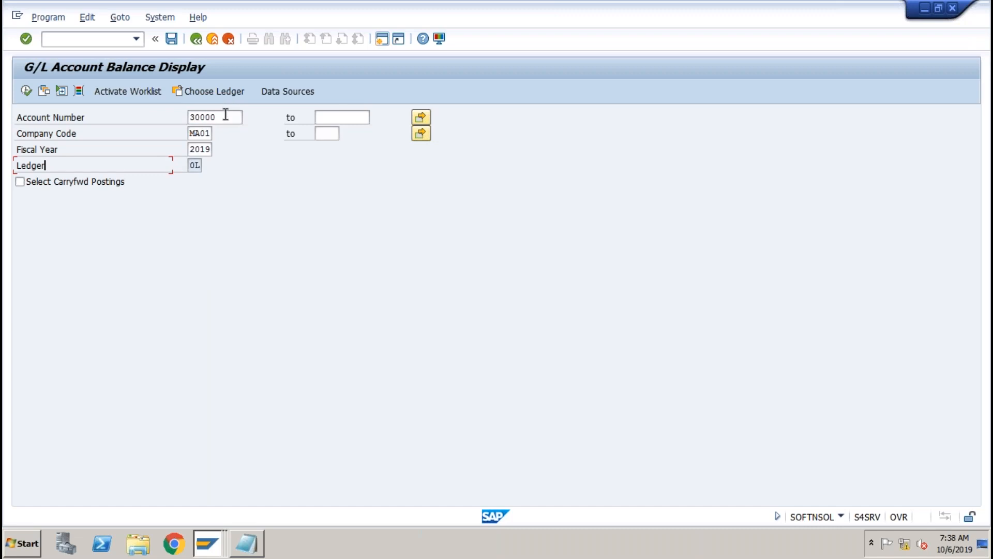
left_click(225, 115)
left_click(201, 133)
left_click(200, 150)
left_click(27, 92)
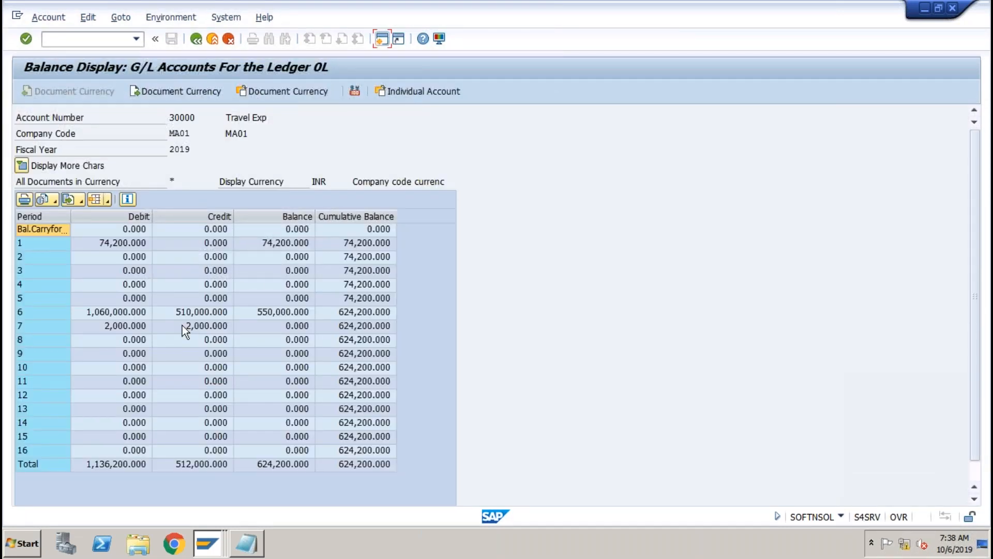
left_click(269, 464)
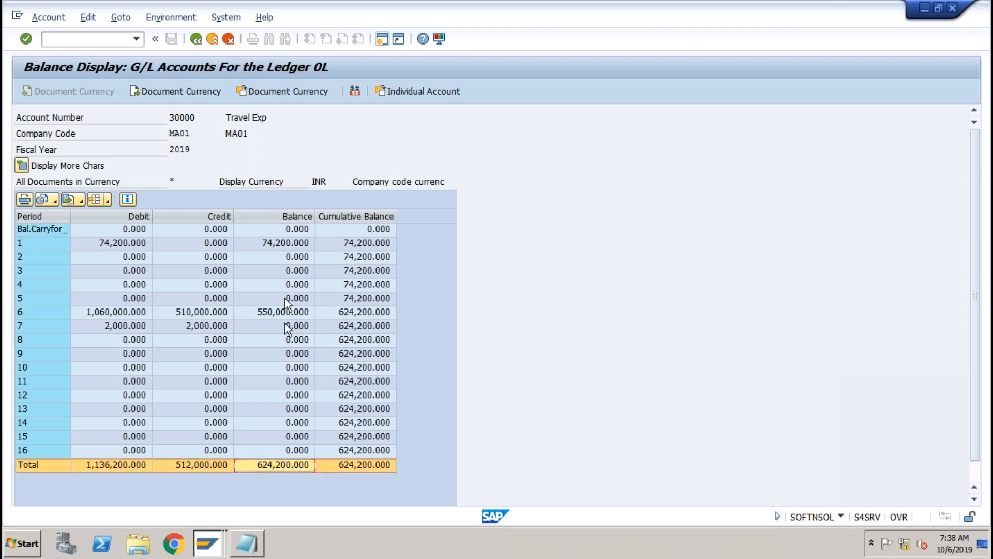
left_click(241, 231)
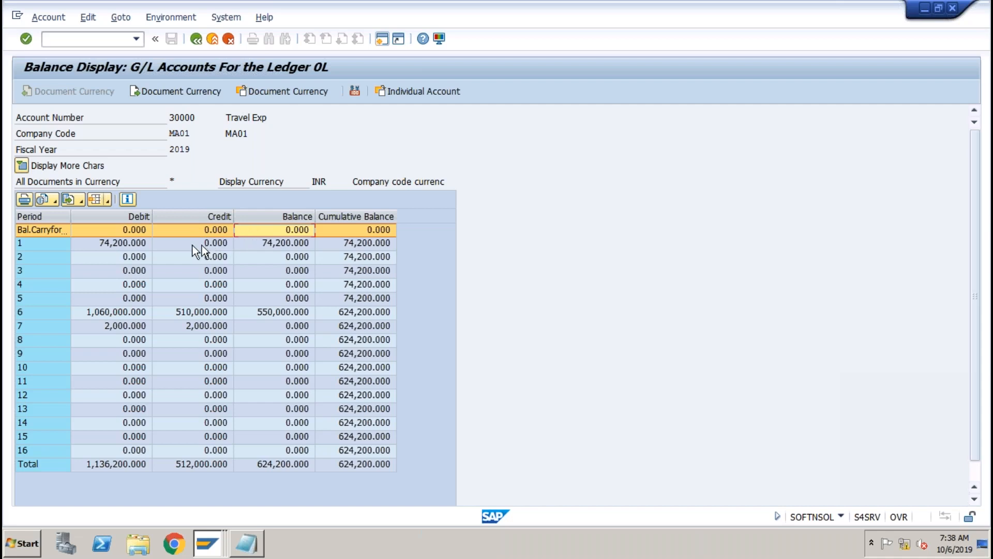
- Examine the period-by-period debit, credit and balance figures of account 30000
left_click(126, 244)
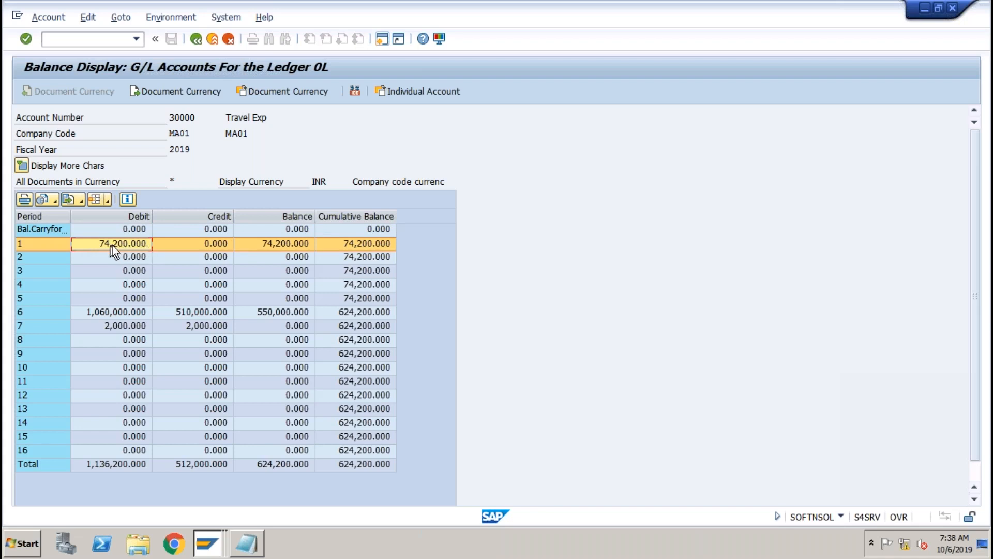
left_click(121, 259)
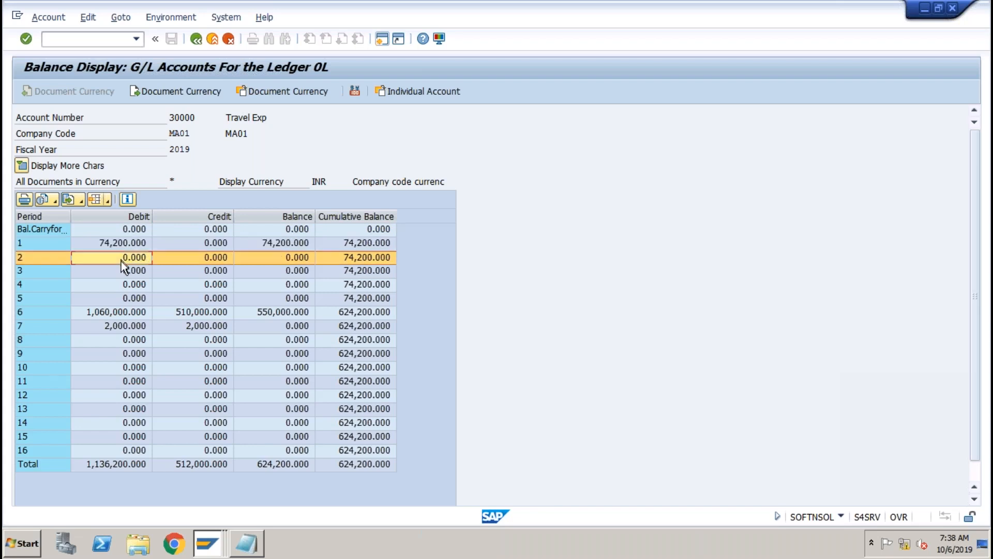
left_click(121, 270)
left_click(120, 283)
left_click(118, 299)
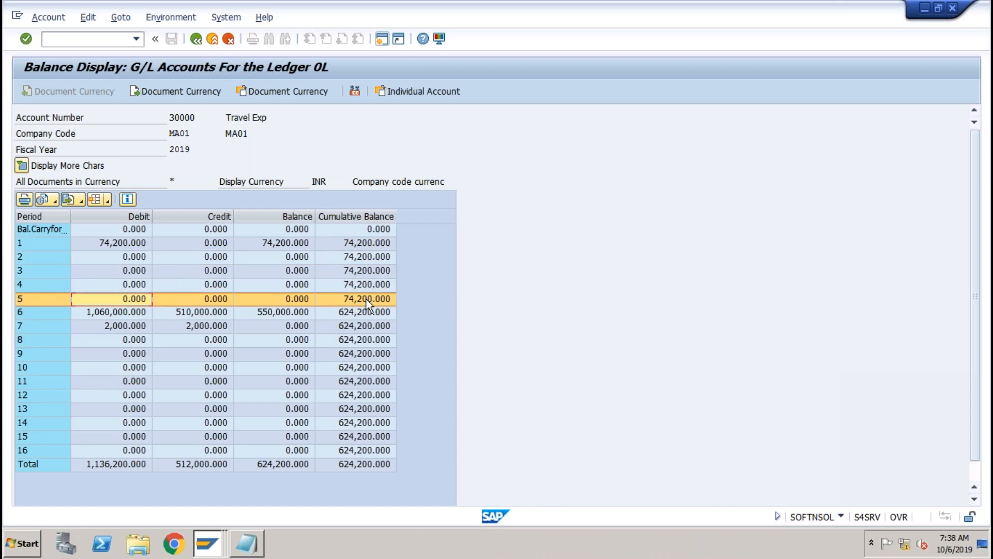
left_click(133, 315)
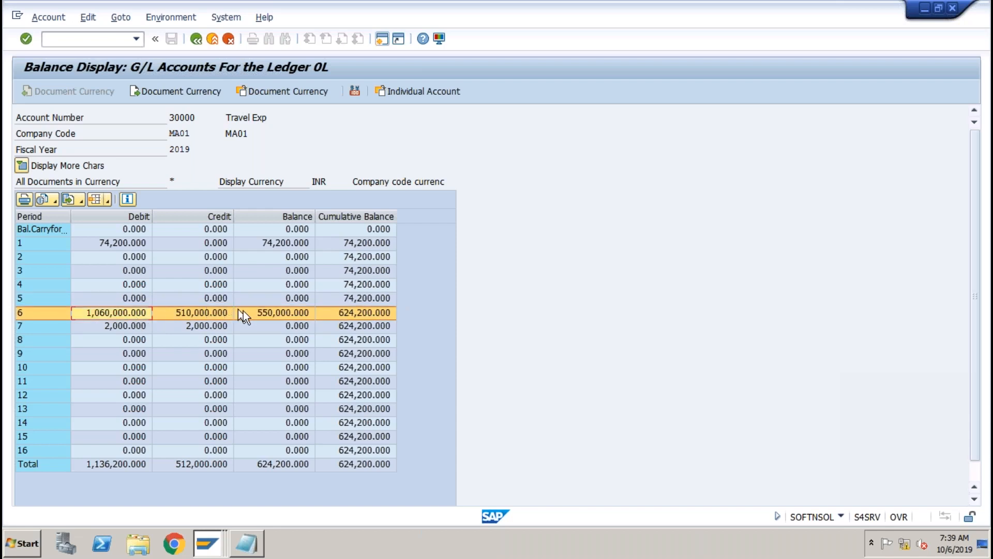
left_click(268, 315)
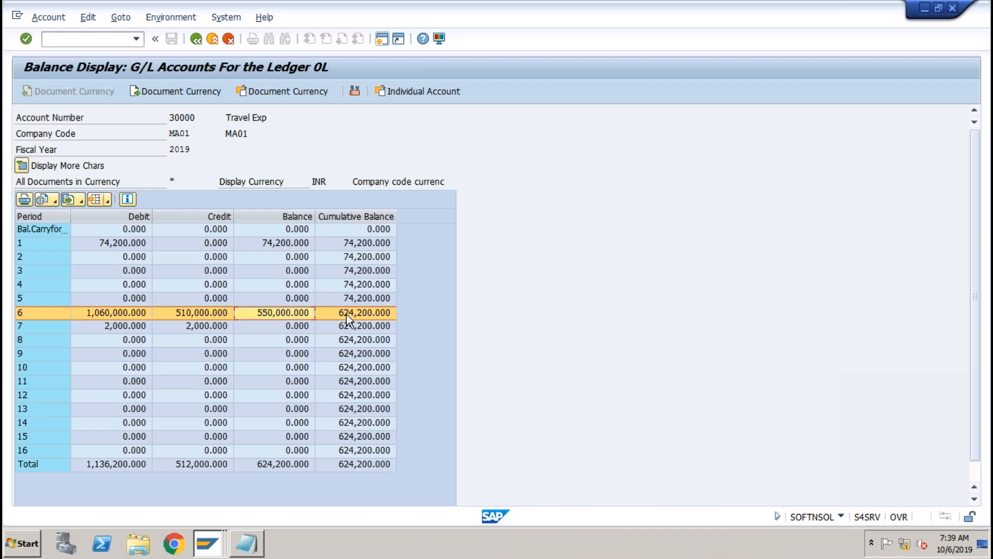
left_click(133, 329)
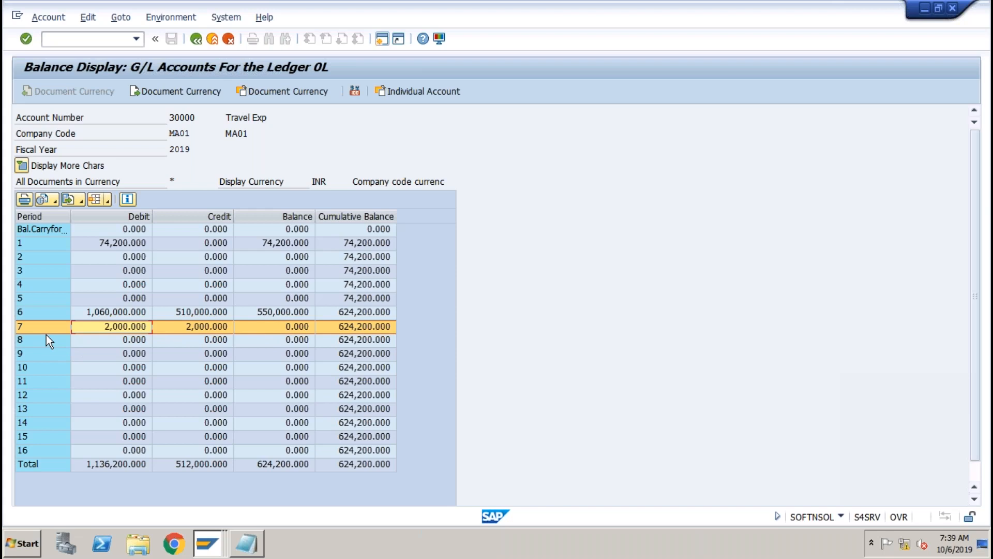
- Drill down into the period 7 line items of account 30000 and review them before returning to the balances
double_click(206, 327)
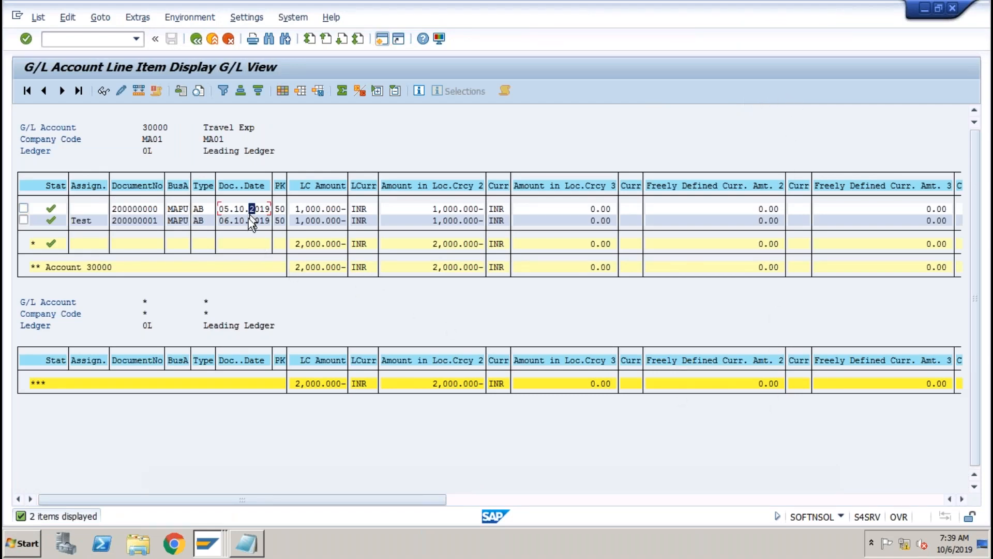
left_click(78, 220)
left_click(126, 221)
left_click(205, 221)
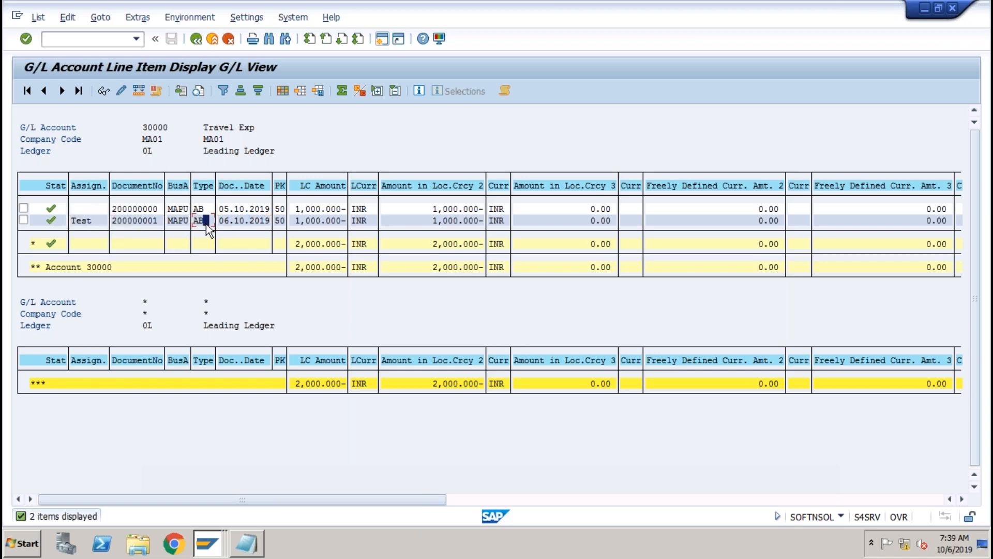
left_click(280, 221)
left_click(197, 43)
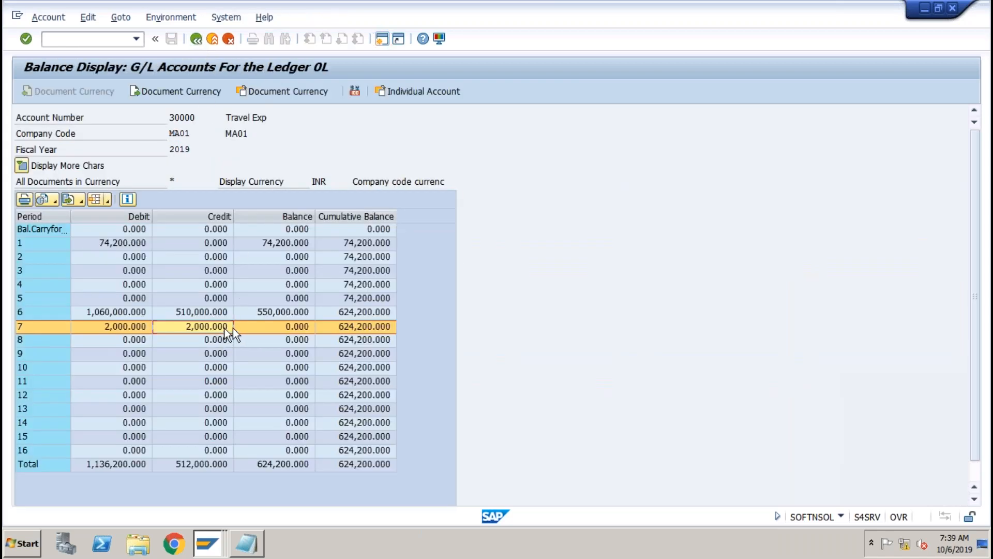
- Display the period 7 line items of account 30000 again
left_click(208, 544)
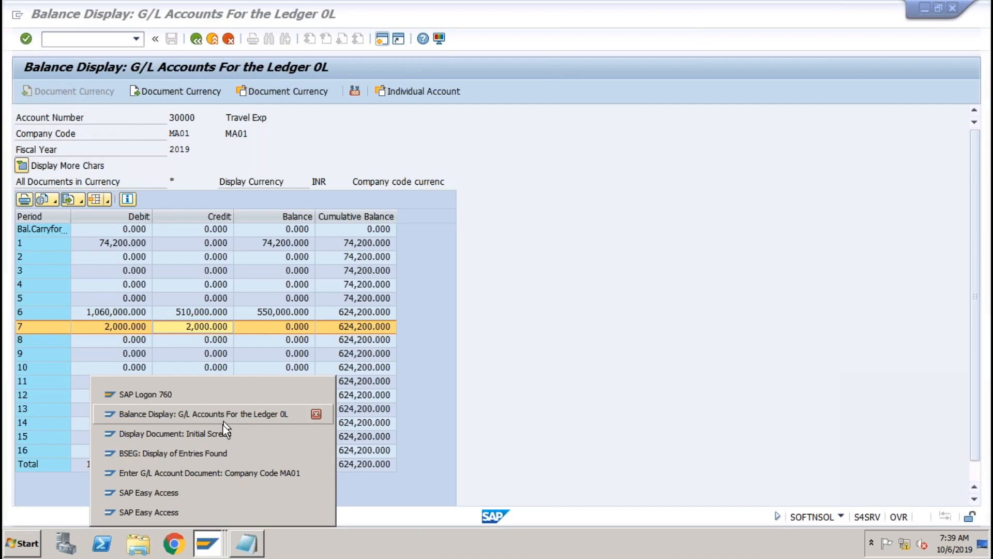
left_click(294, 144)
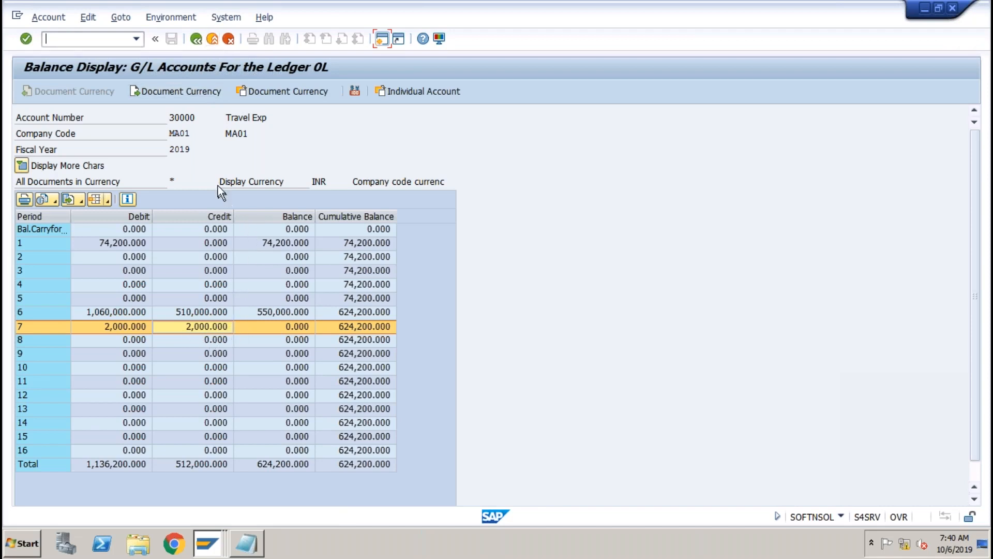
left_click(191, 149)
double_click(197, 327)
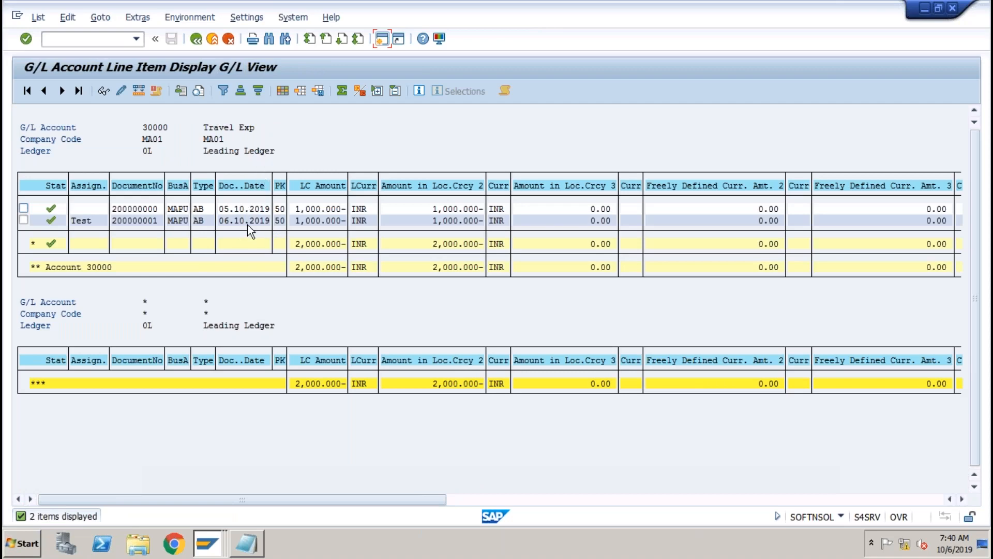
- Open the G/L Account Line Item Display transaction FBL3N
left_click(109, 44)
type("/nfbl3n")
key("BackSpace")
key("BackSpace")
key("BackSpace")
key("BackSpace")
type("agll03")
left_click(72, 40)
key("BackSpace")
key("BackSpace")
key("BackSpace")
key("BackSpace")
key("BackSpace")
key("BackSpace")
key("BackSpace")
type("bl3n")
key("Return")
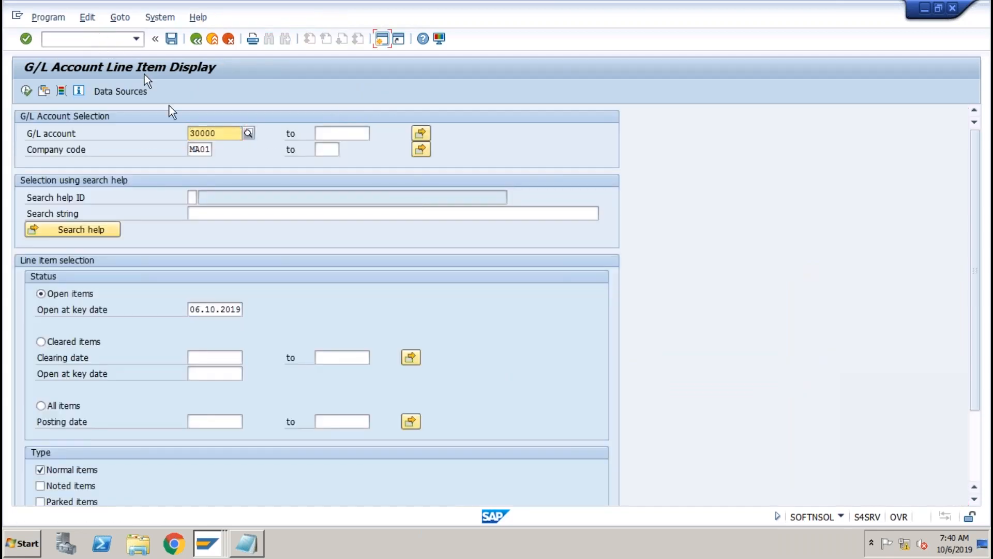
- Run the line item report for account 30000 in MA01 showing all items posted up to 06.10.2019
left_click(223, 133)
left_click(206, 150)
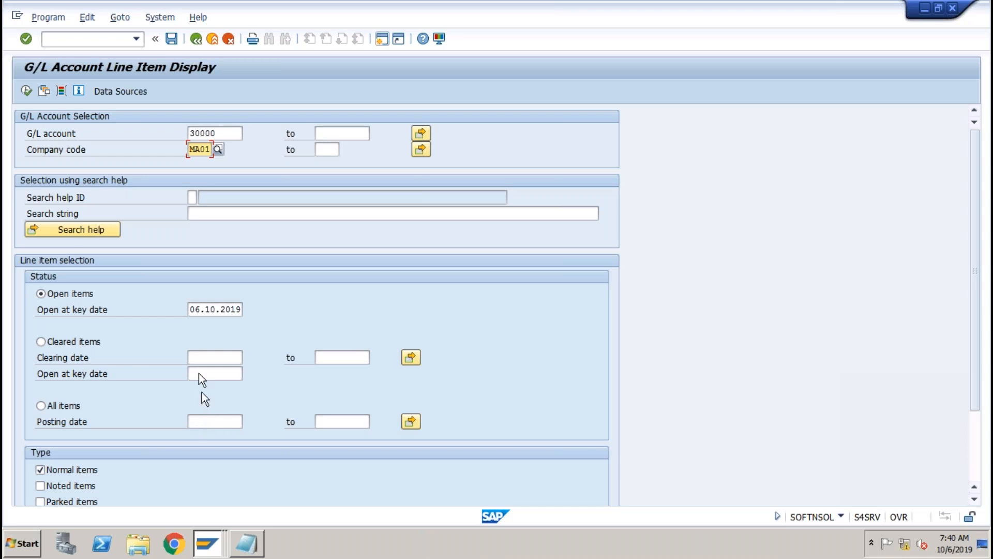
left_click(41, 407)
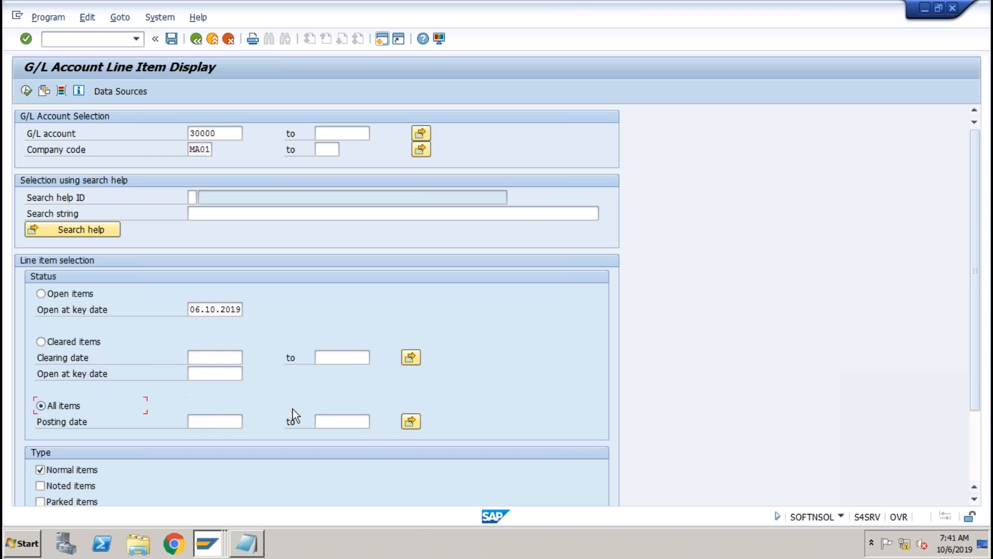
left_click(333, 419)
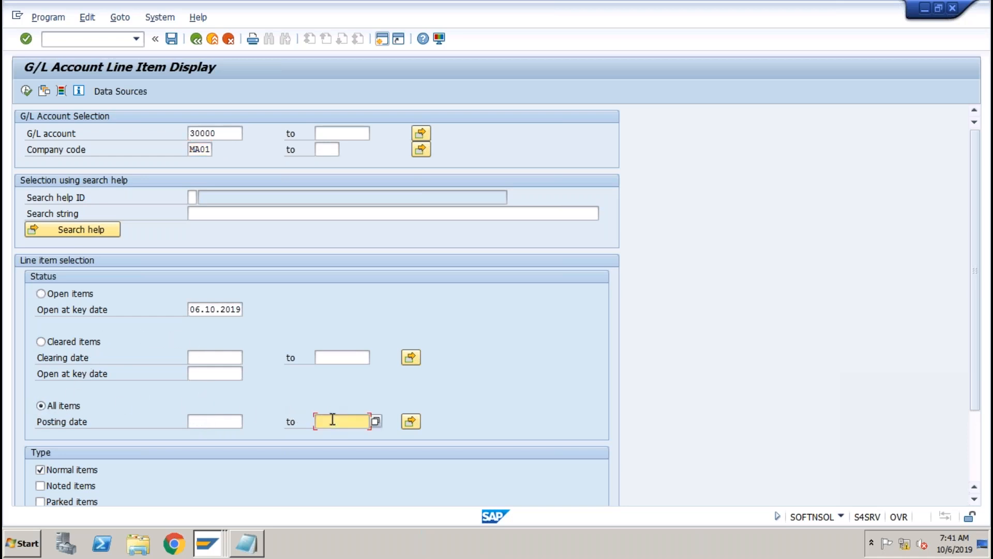
type("06102019")
left_click(26, 92)
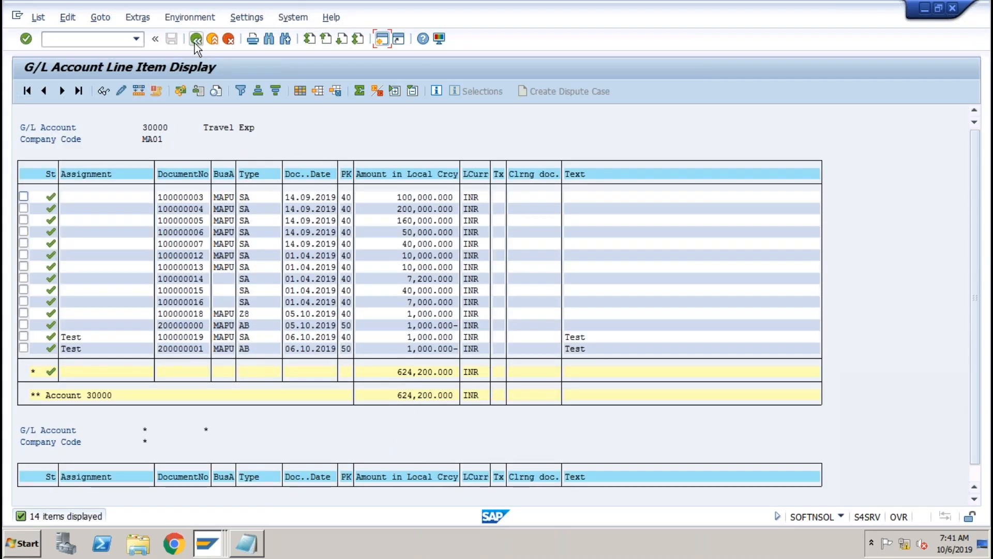
- Rerun the report with the posting date range from 01.10.2019 to 06.10.2019
left_click(196, 40)
left_click(201, 420)
type("0110")
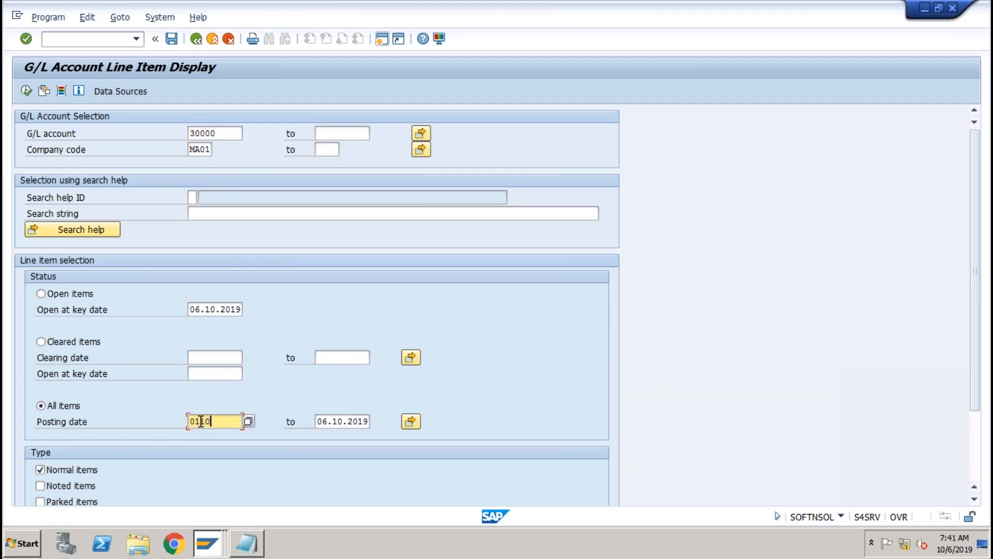
type("2019")
left_click(26, 91)
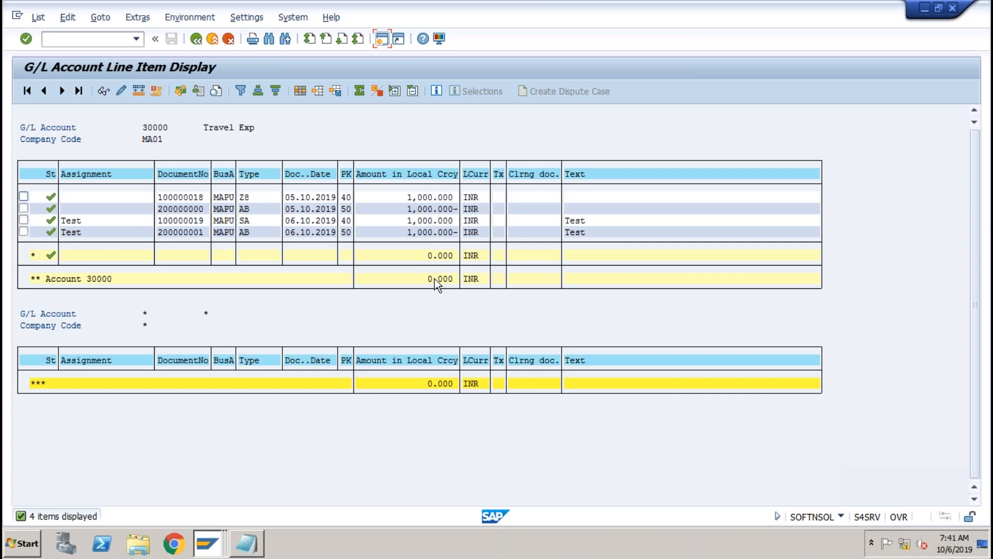
- Switch to another session and open transaction FB50 to enter a G/L account document
left_click(212, 547)
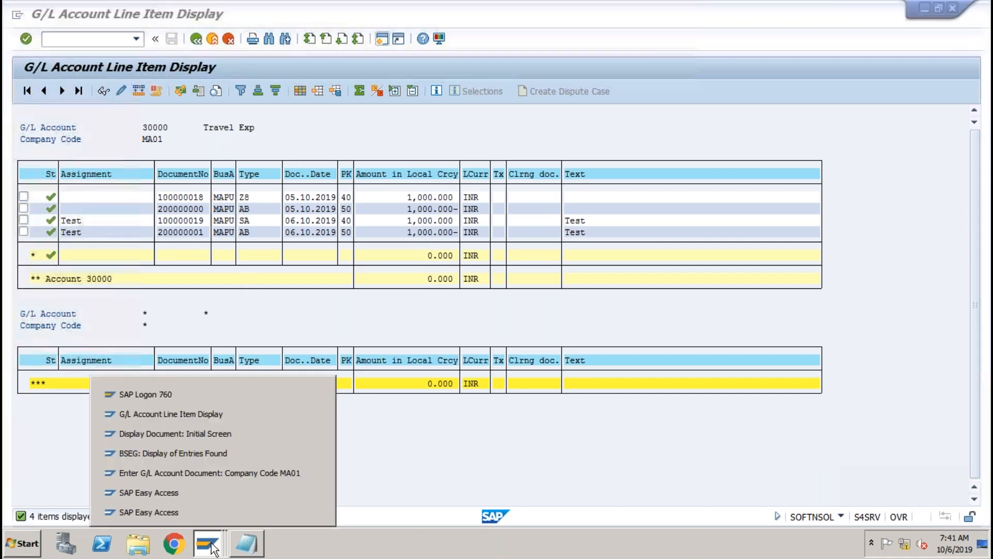
left_click(200, 433)
left_click(99, 40)
type("/nfb50")
key("Return")
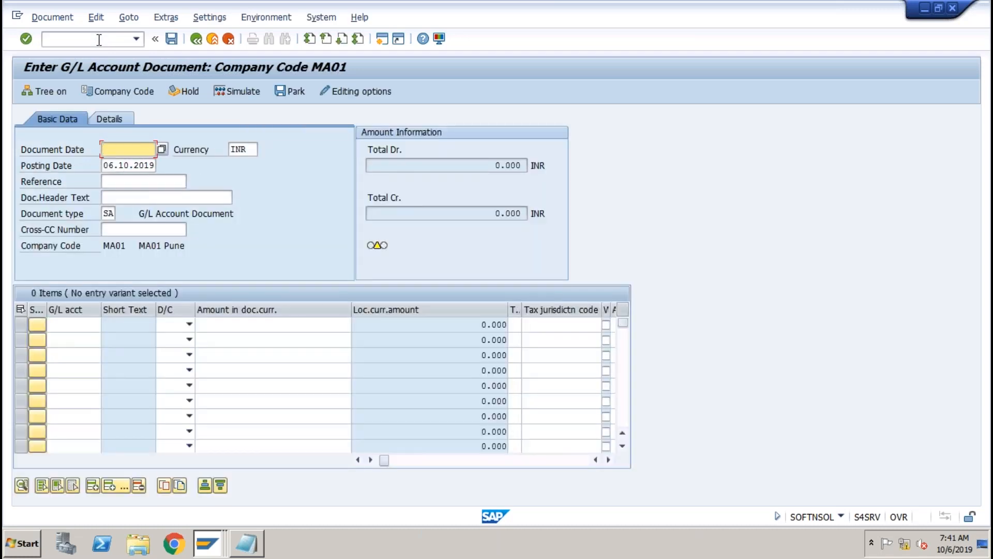
- Set the document date to 06.10.2019 and the posting date to 10.10.2019
type("06")
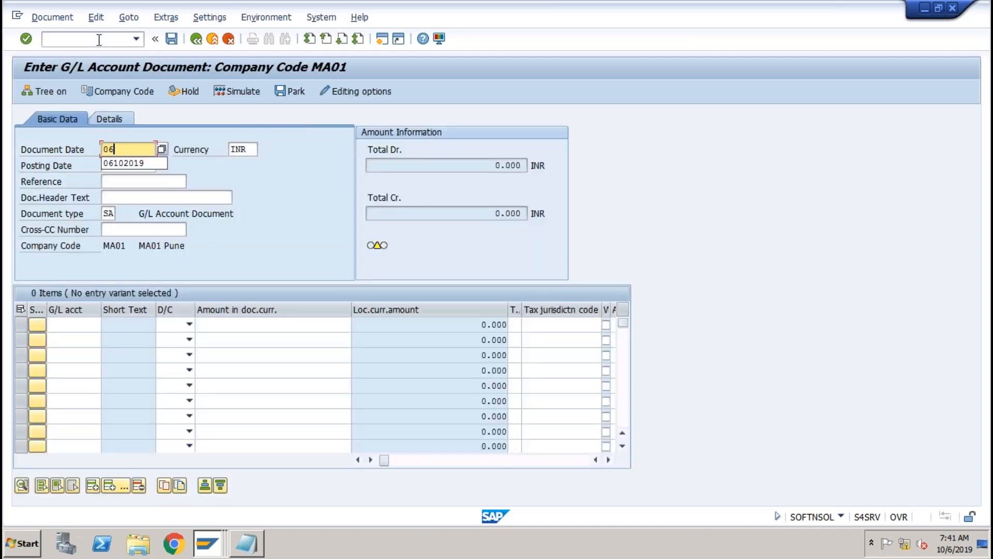
type("10")
type("2019")
key("Tab")
key("Tab")
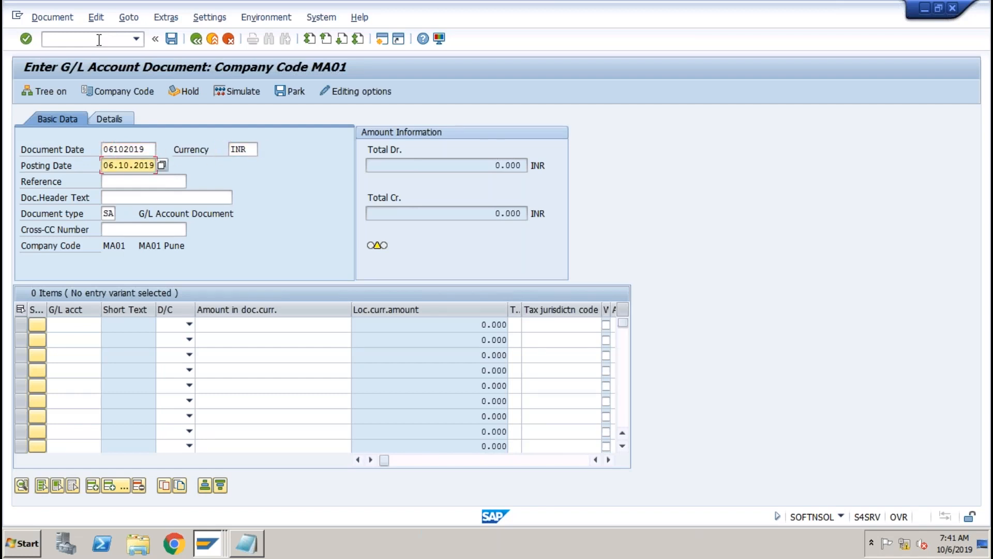
type("10")
- Enter G/L accounts 30000 and 113151 on the first two line items
left_click(71, 328)
key("Down")
key("Return")
key("Down")
key("Down")
key("Down")
key("Return")
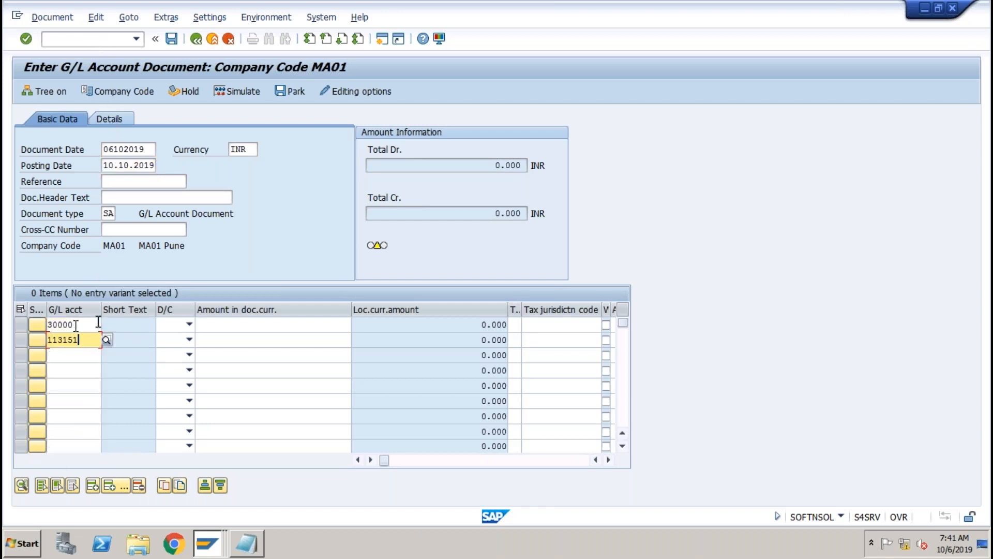
- Mark the first line item as debit and the second as credit
left_click(188, 325)
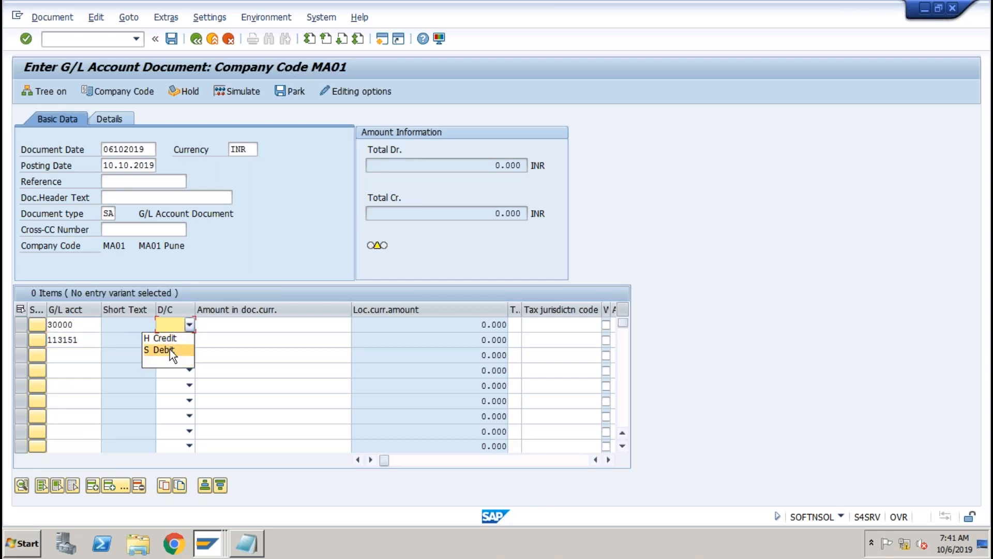
left_click(188, 341)
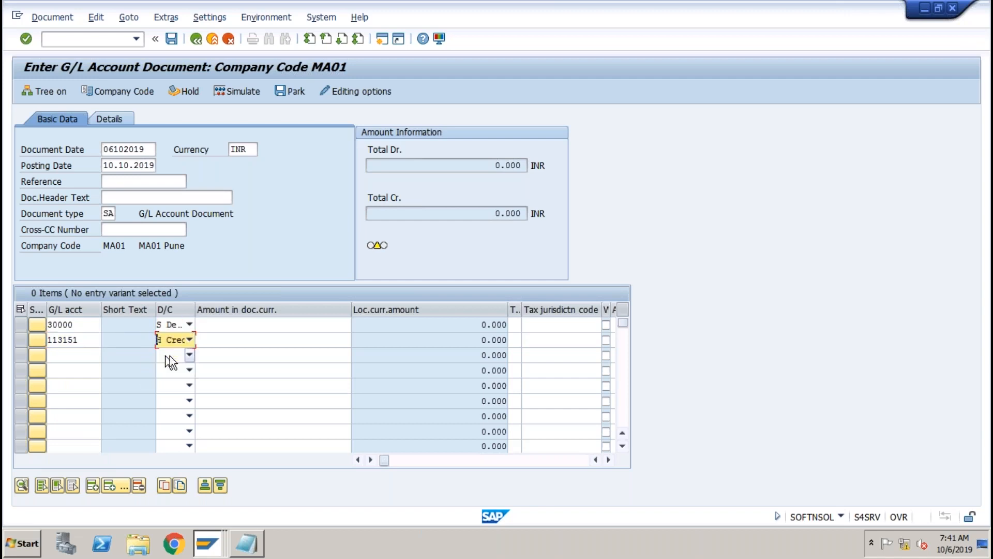
left_click(238, 334)
- Enter an amount of 100 on both line items
left_click(244, 328)
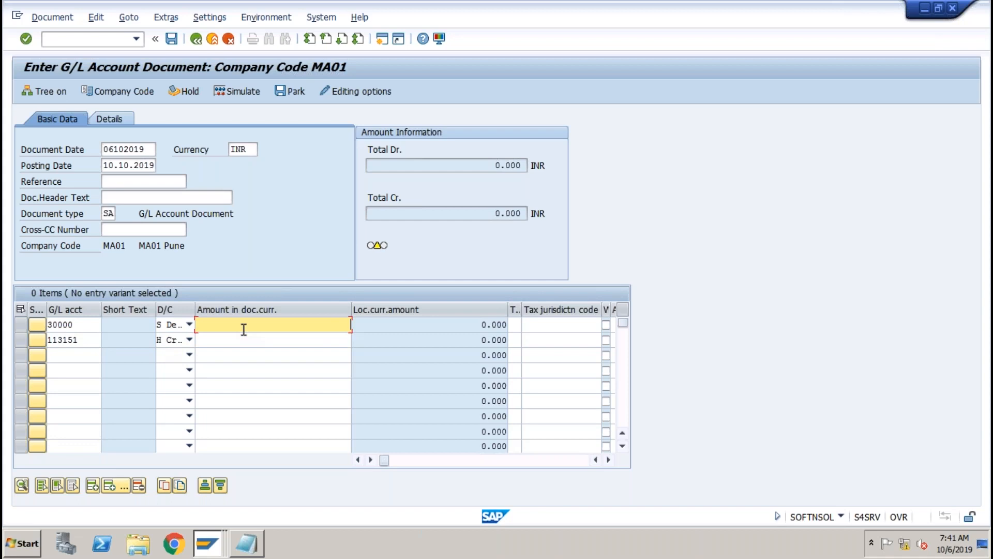
type("100")
left_click(276, 362)
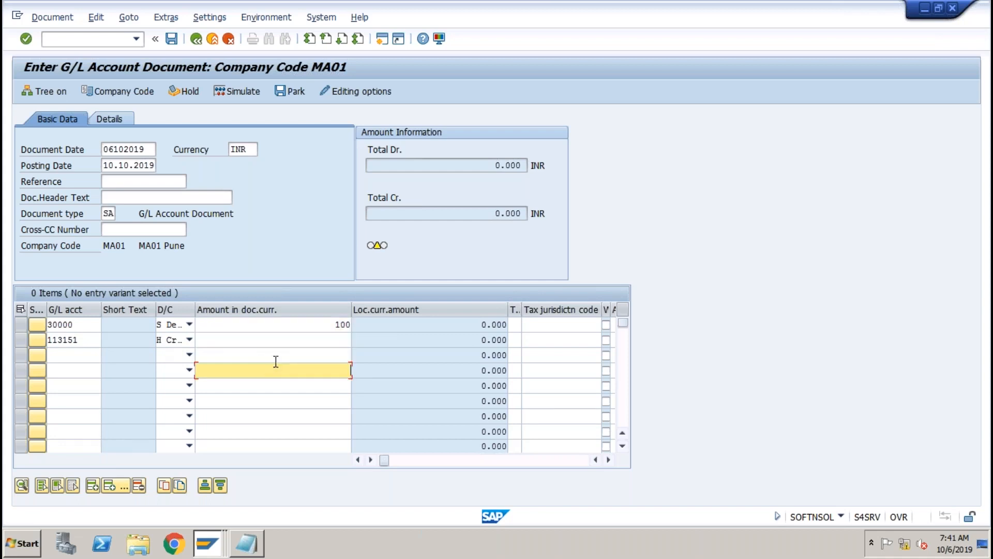
left_click(285, 343)
type("100")
key("Tab")
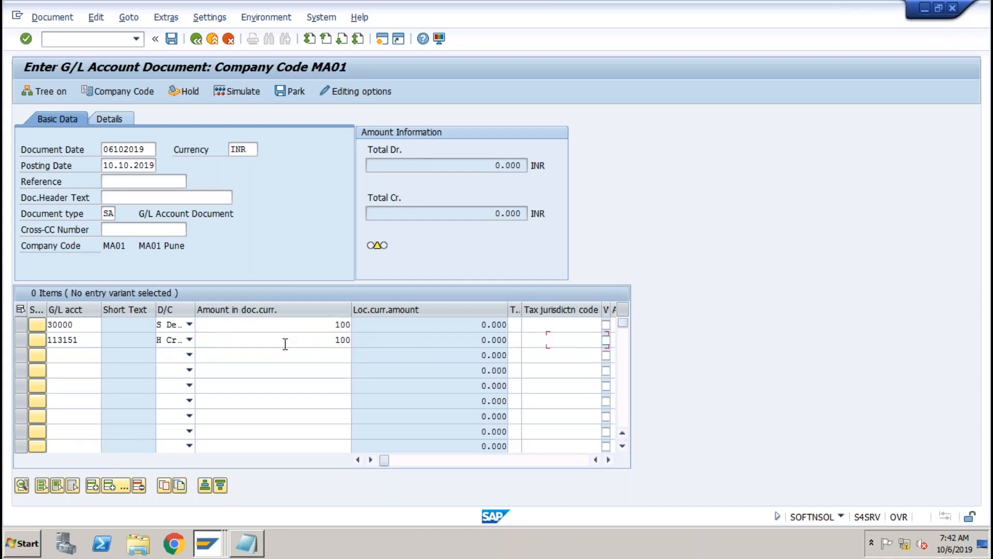
- Assign cost center ADMIN-2W to the first line item and post the document
key("Tab")
key("Tab")
key("Tab")
key("Tab")
key("Tab")
key("Tab")
key("Tab")
key("Tab")
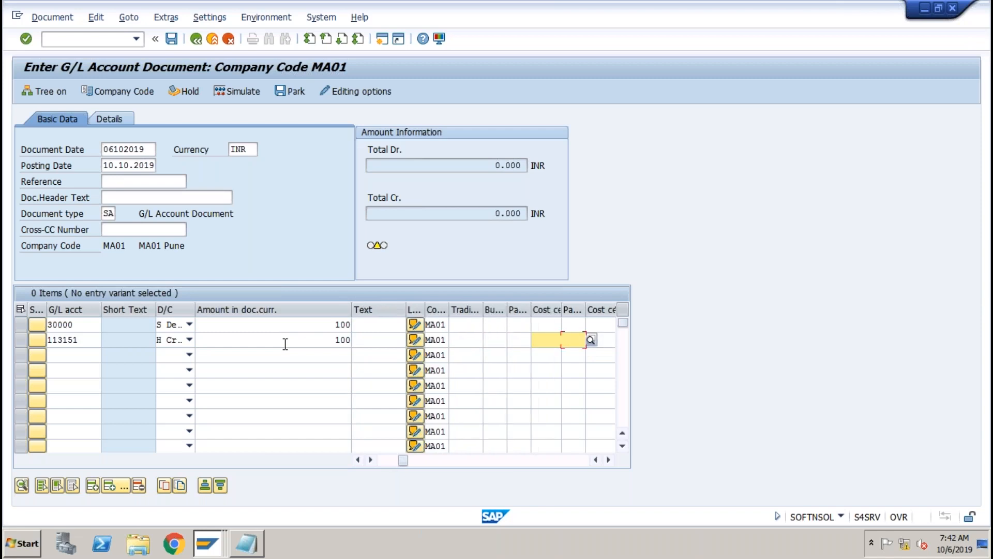
key("Up")
type("ADMIN-2W")
key("Return")
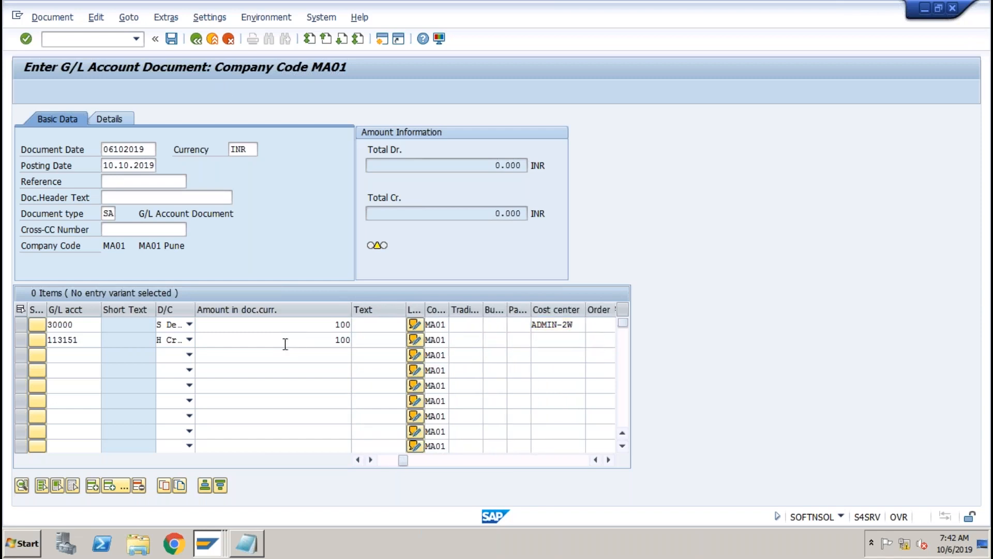
left_click(171, 40)
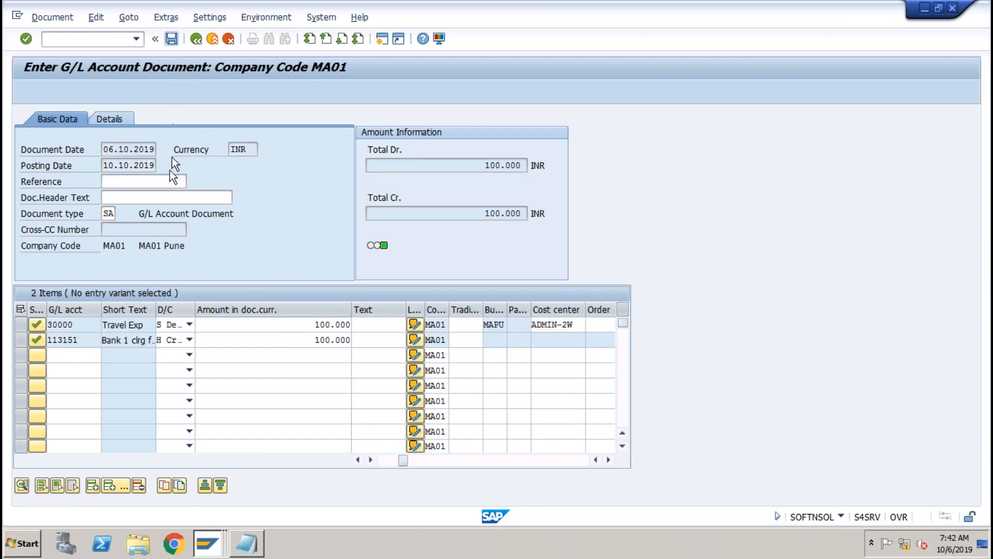
- Switch back to the G/L account line item display for account 30000 and rerun the report
left_click(213, 543)
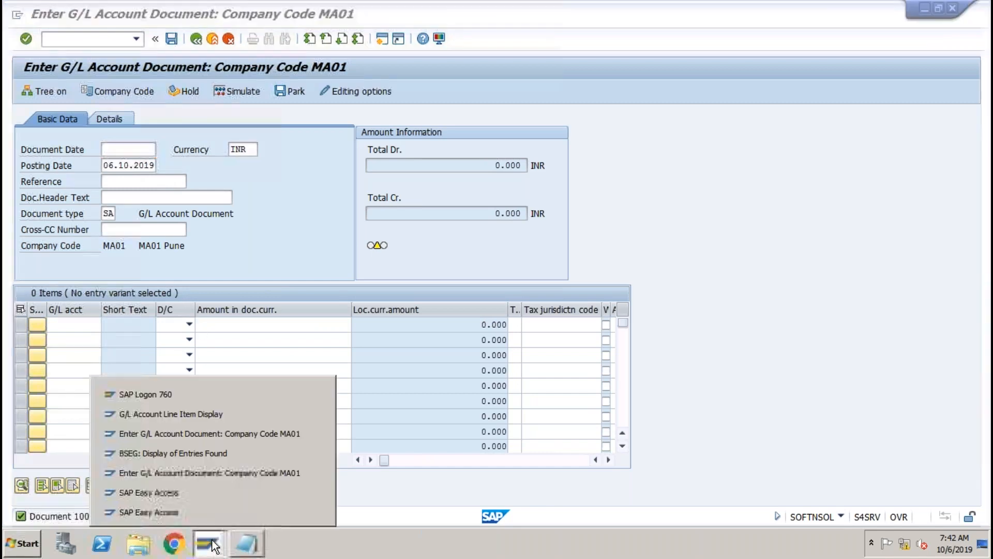
left_click(219, 415)
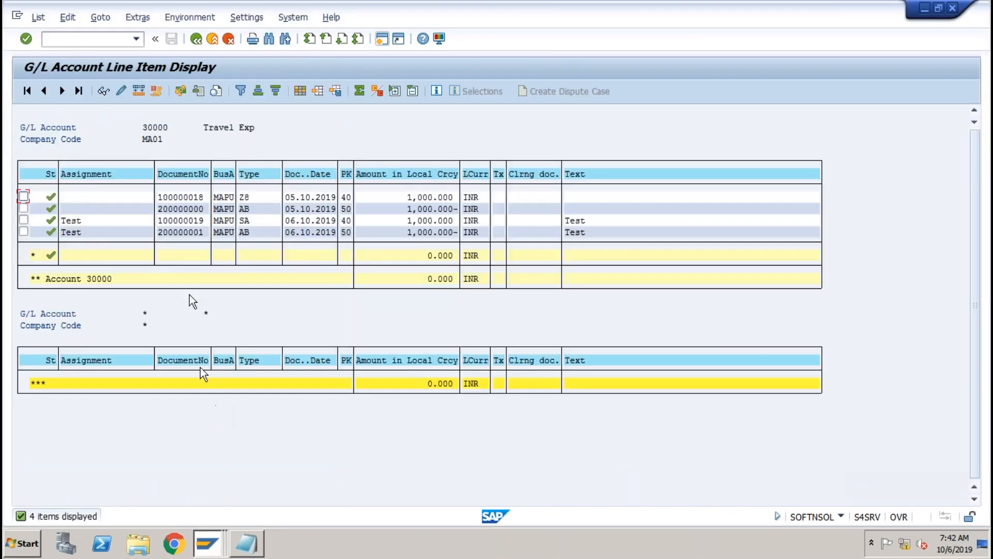
left_click(196, 39)
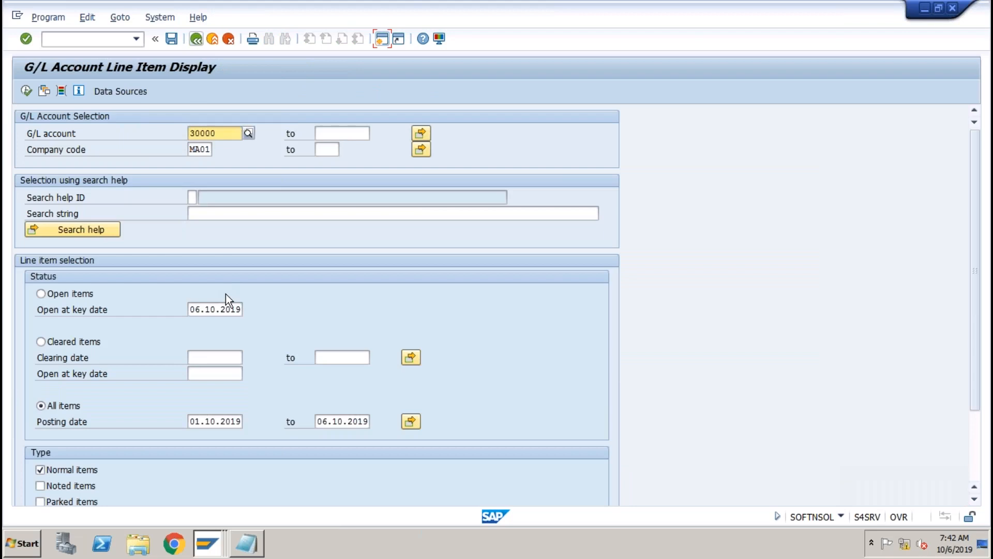
left_click(333, 421)
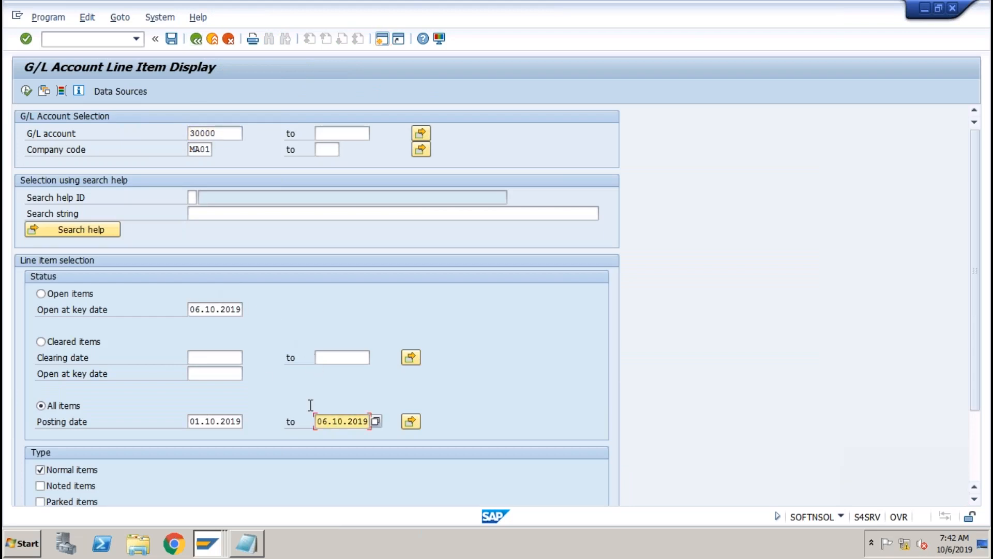
left_click(25, 91)
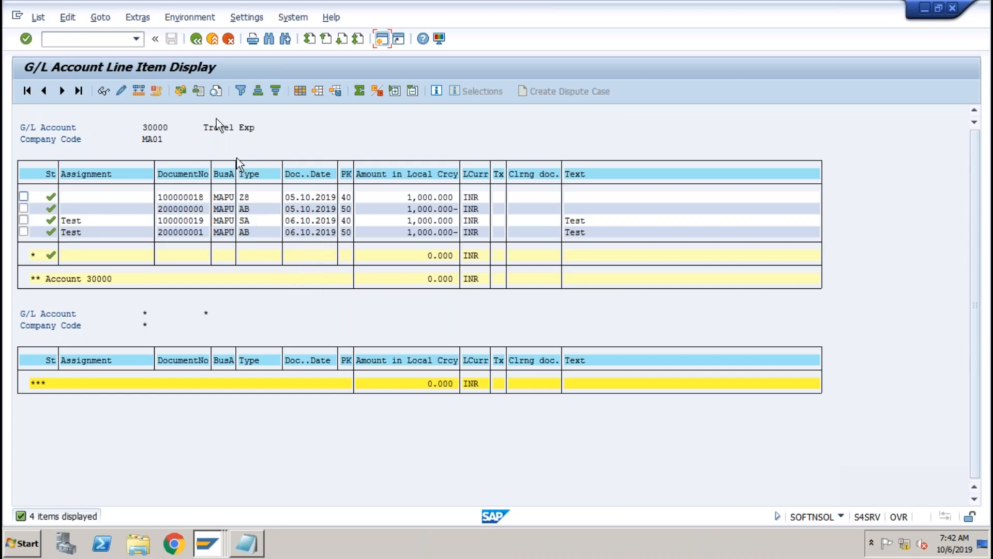
- Extend the posting date range end to 10.10.2019 and rerun the line item report
left_click(196, 41)
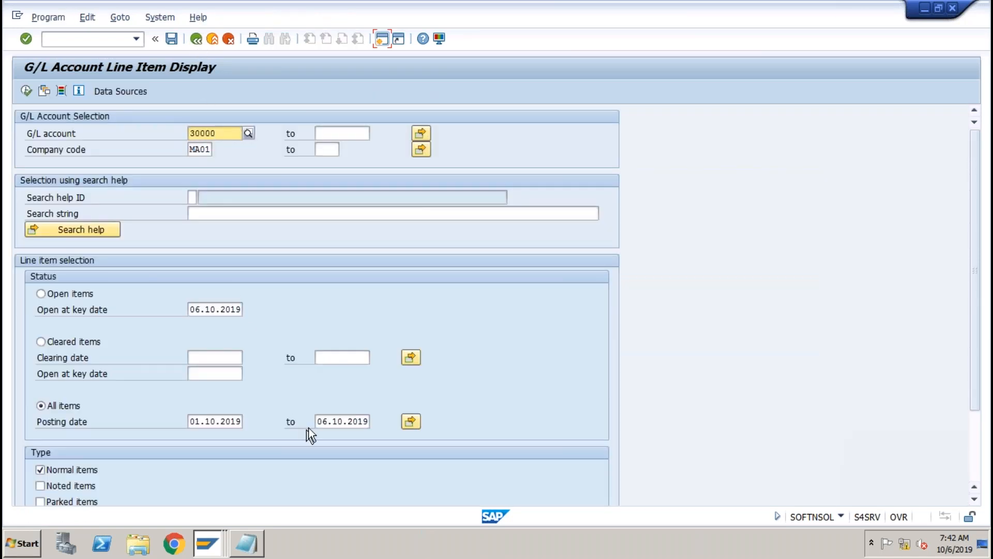
left_click(319, 420)
type("10")
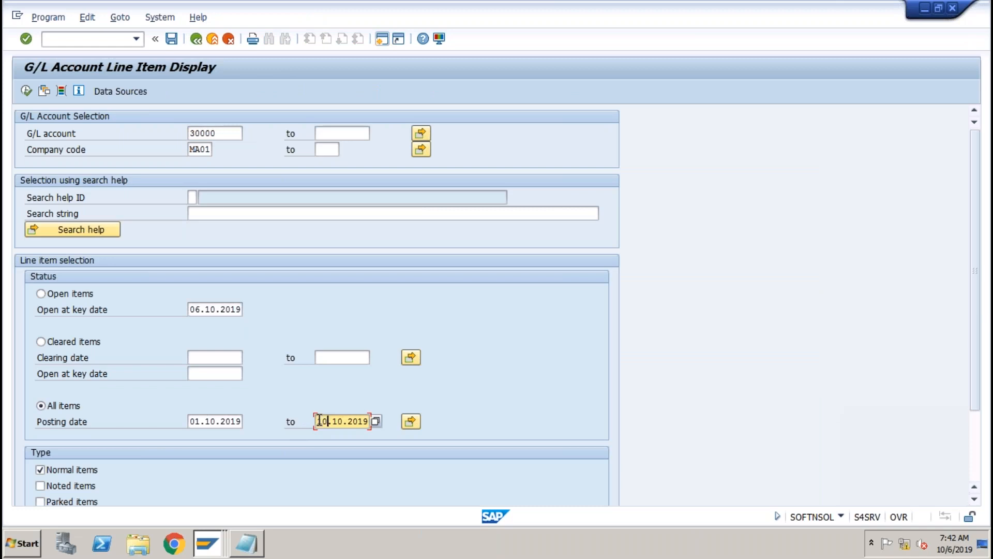
left_click(27, 90)
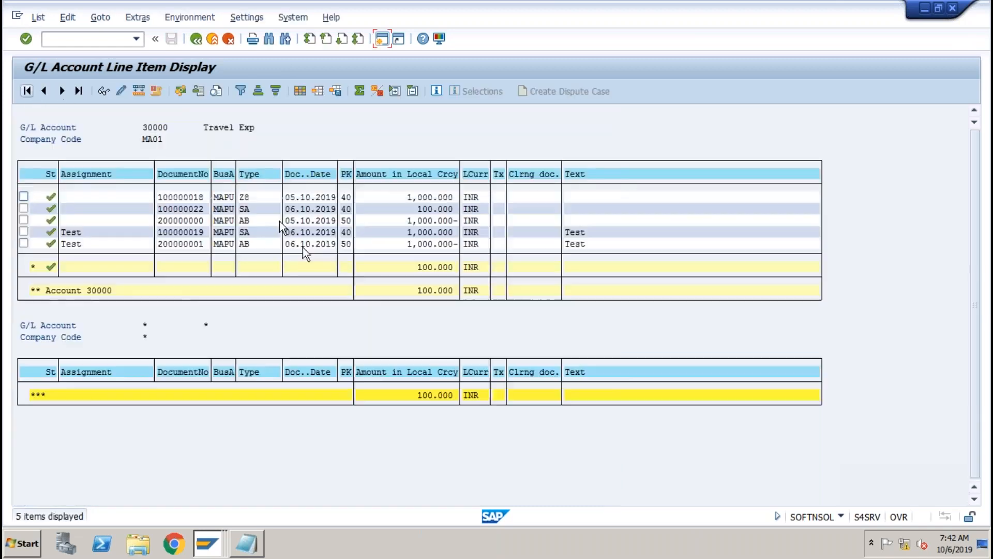
- Examine the new 100 INR line item, then leave the report for the main menu
left_click(419, 209)
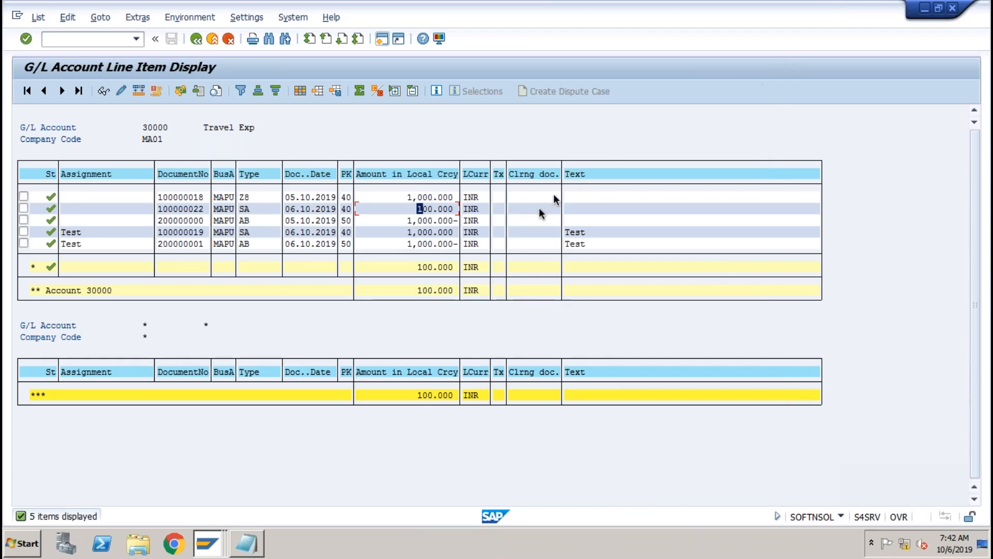
left_click(380, 210)
left_click(198, 41)
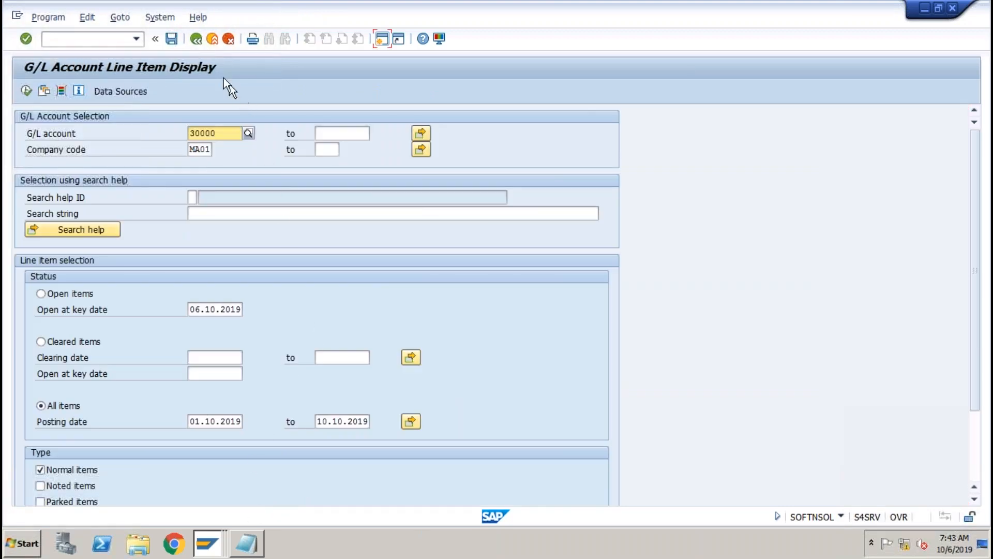
left_click(214, 40)
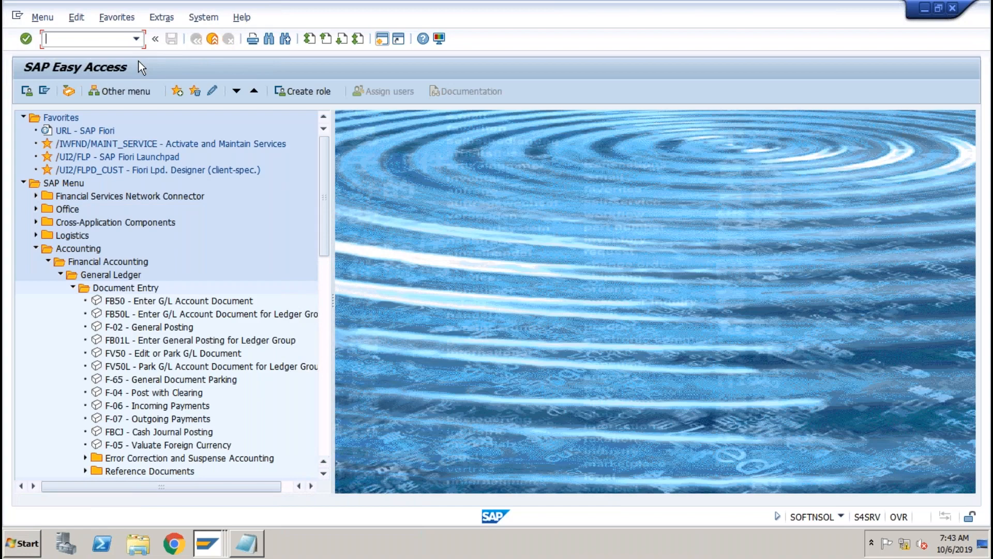
left_click(35, 249)
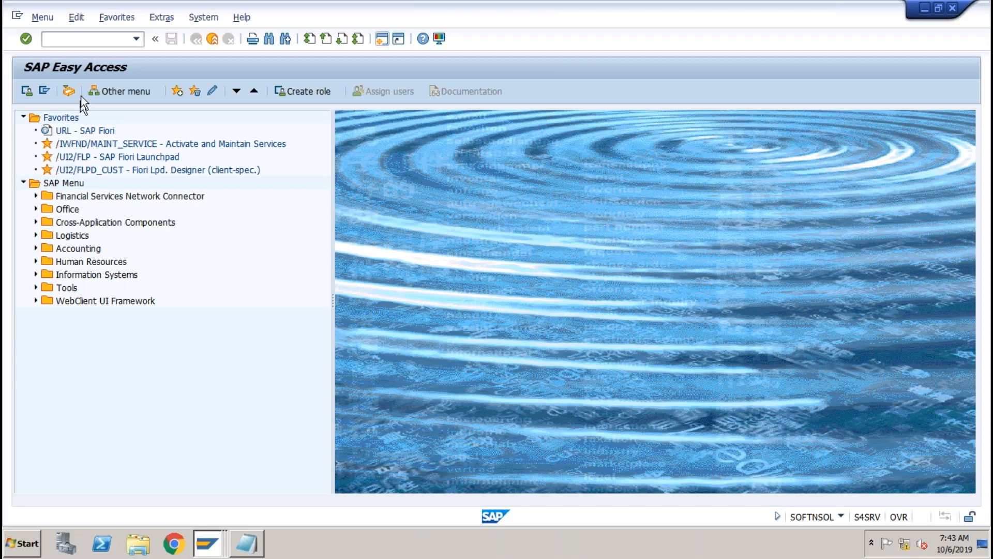
- Start transaction FB50 and enter a document date of 06102019
left_click(98, 38)
type("fb50")
key("Return")
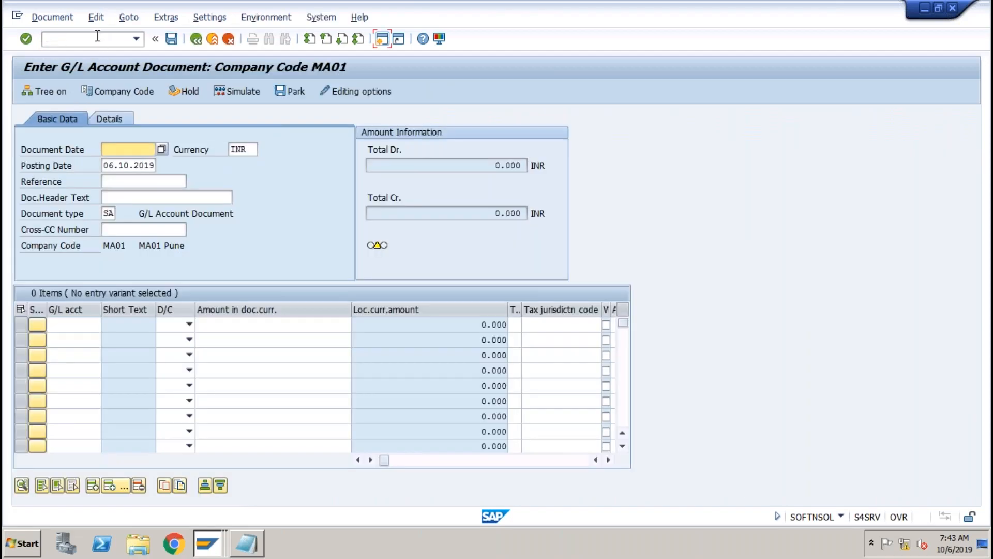
key("Return")
key("Down")
key("Down")
key("Down")
key("Down")
key("Down")
key("Down")
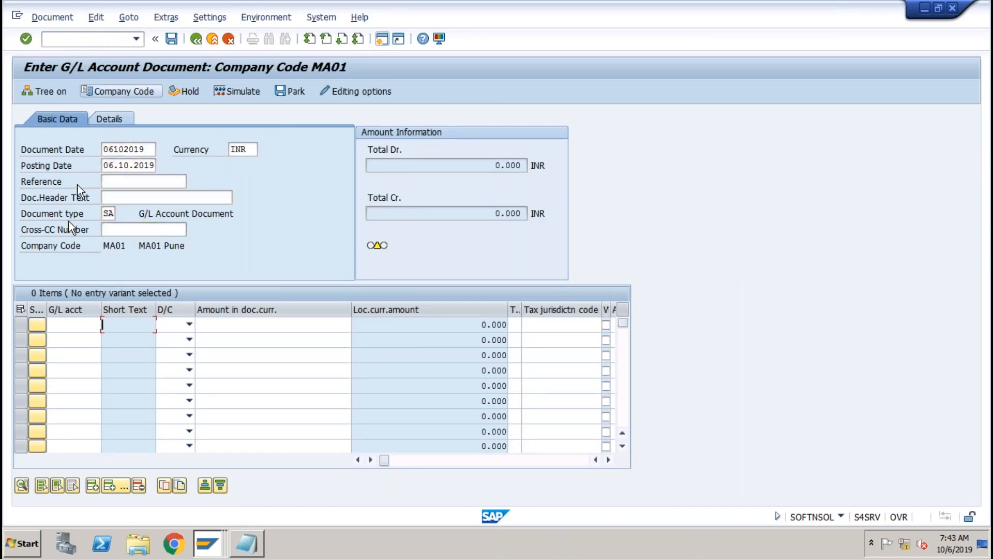
- Enter G/L accounts 30000 and 113151 on the first two line items
left_click(54, 324)
key("Return")
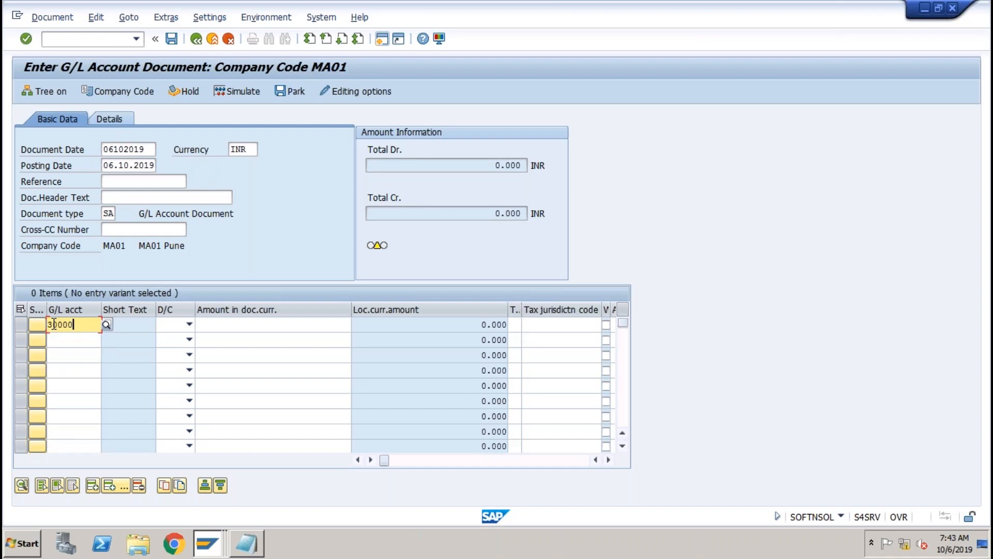
key("Down")
key("Down")
key("Return")
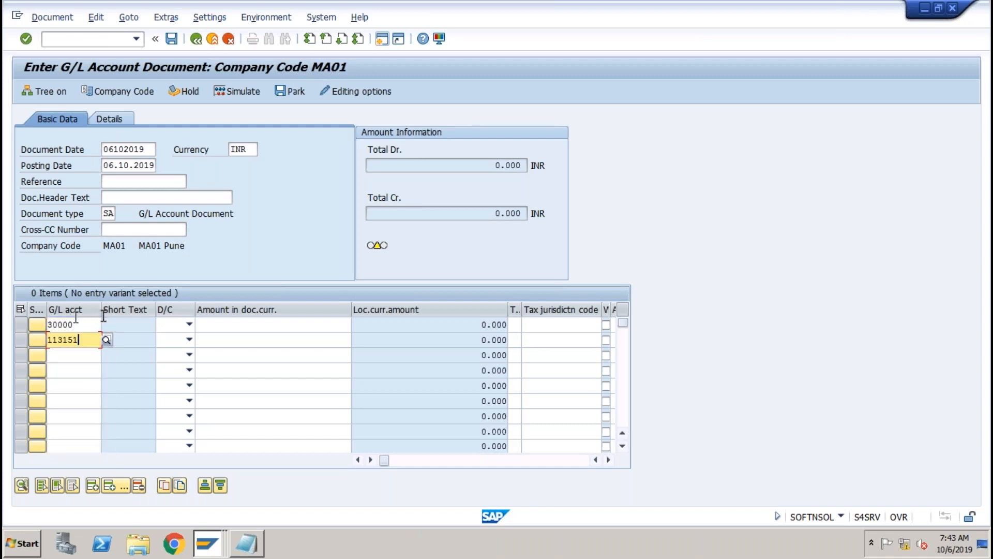
- Mark the first line item as debit and the second as credit
left_click(189, 325)
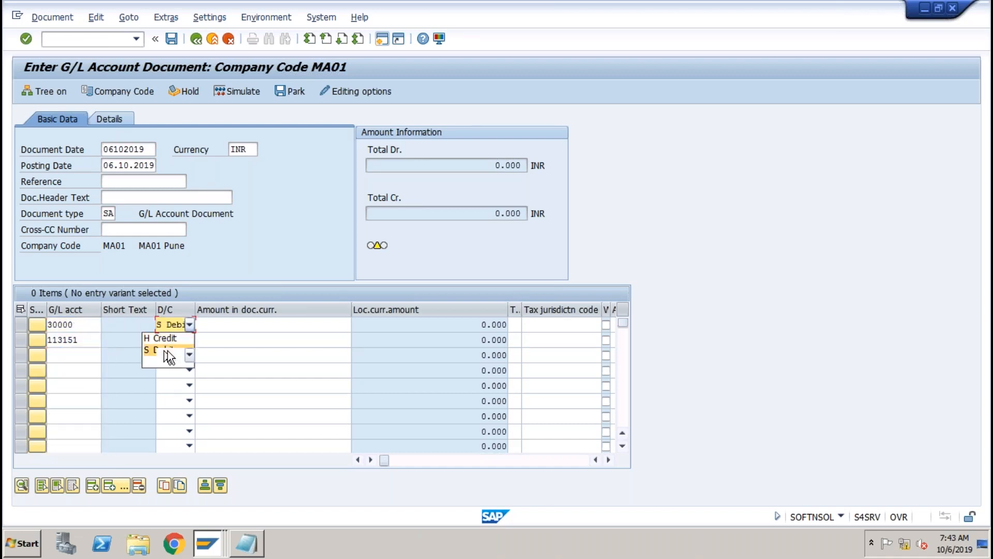
left_click(168, 351)
left_click(189, 342)
left_click(164, 353)
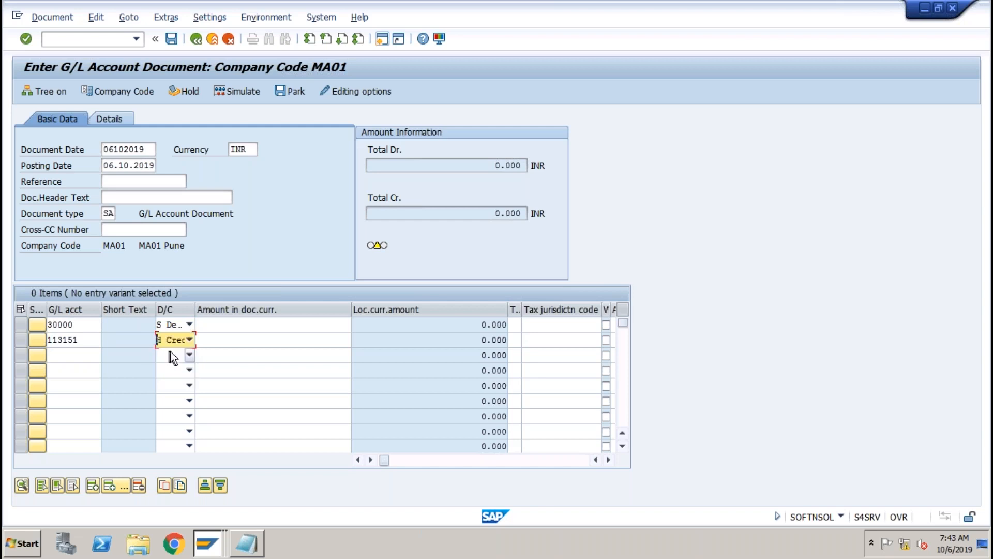
- Enter an amount of 100 on both line items
left_click(236, 325)
type("100")
left_click(285, 339)
type("100")
key("Return")
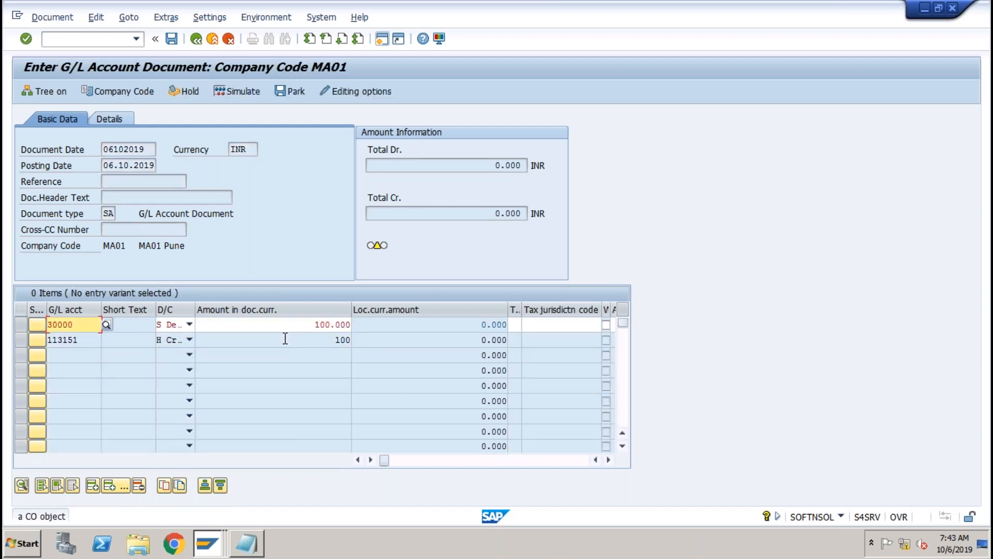
left_click(287, 327)
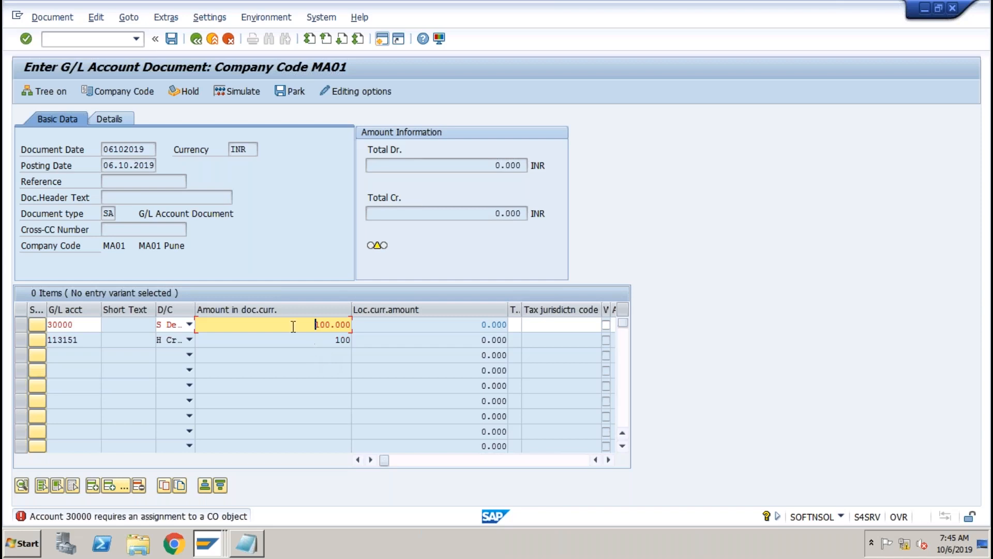
- Hold the document under the temporary document number Test
left_click(189, 91)
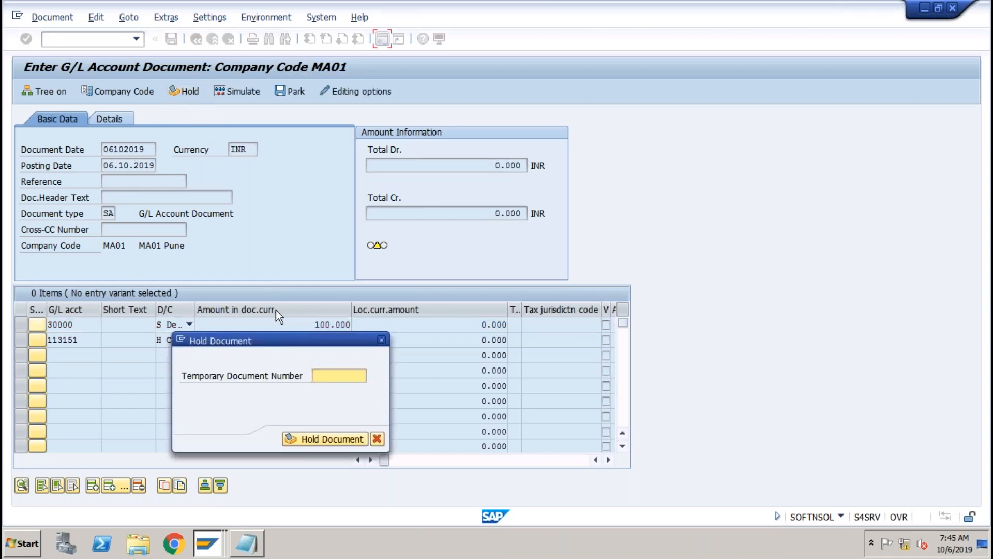
left_click(329, 376)
type("Test")
left_click(317, 439)
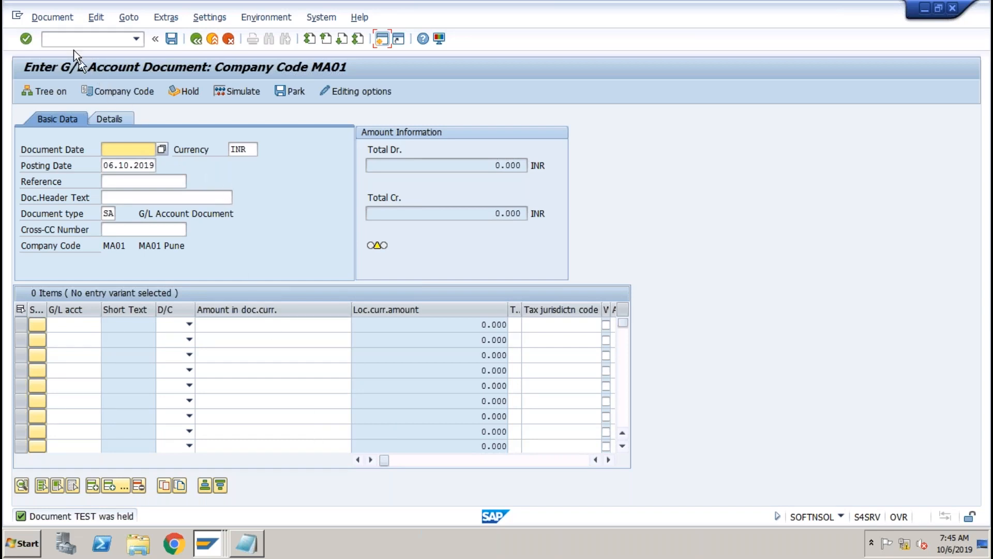
left_click(125, 43)
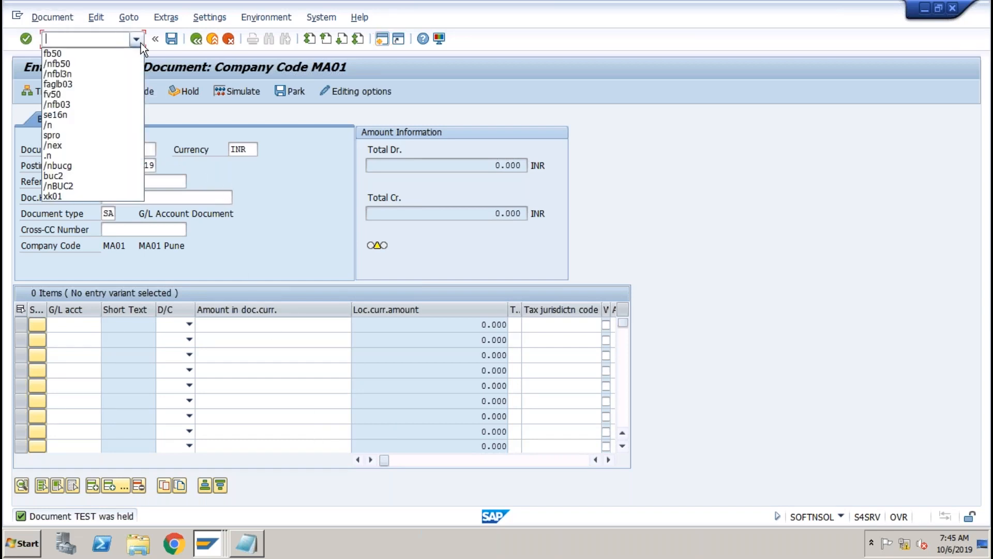
left_click(80, 63)
key("Return")
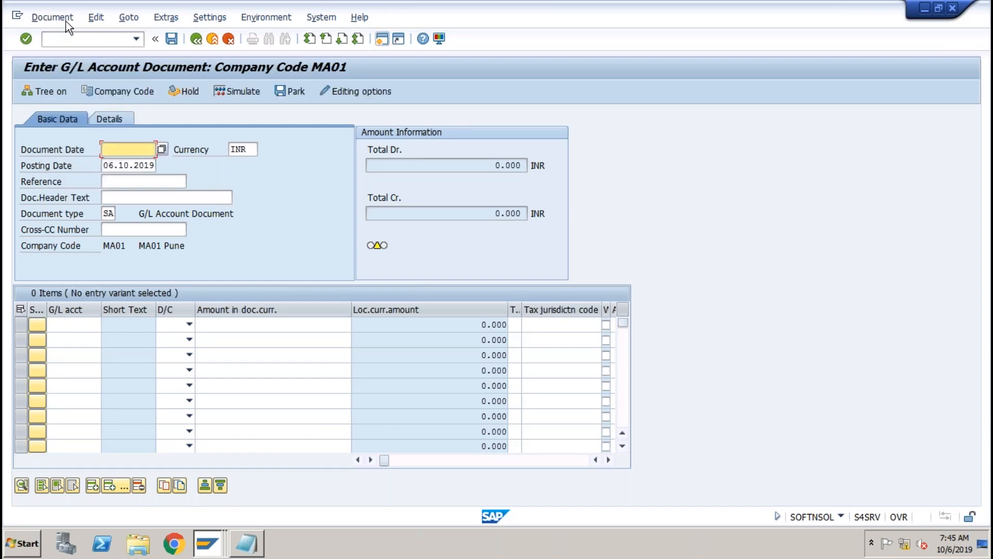
left_click(65, 20)
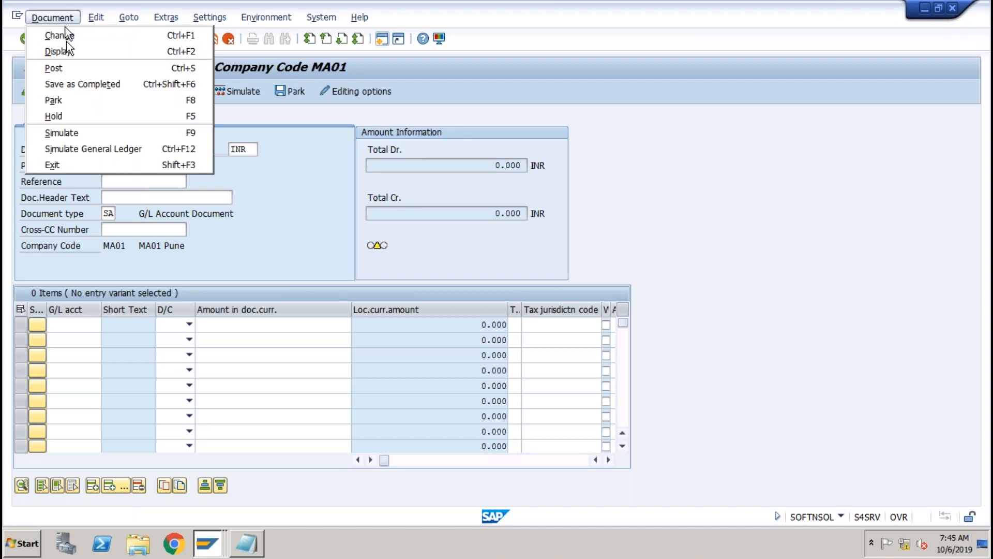
left_click(73, 116)
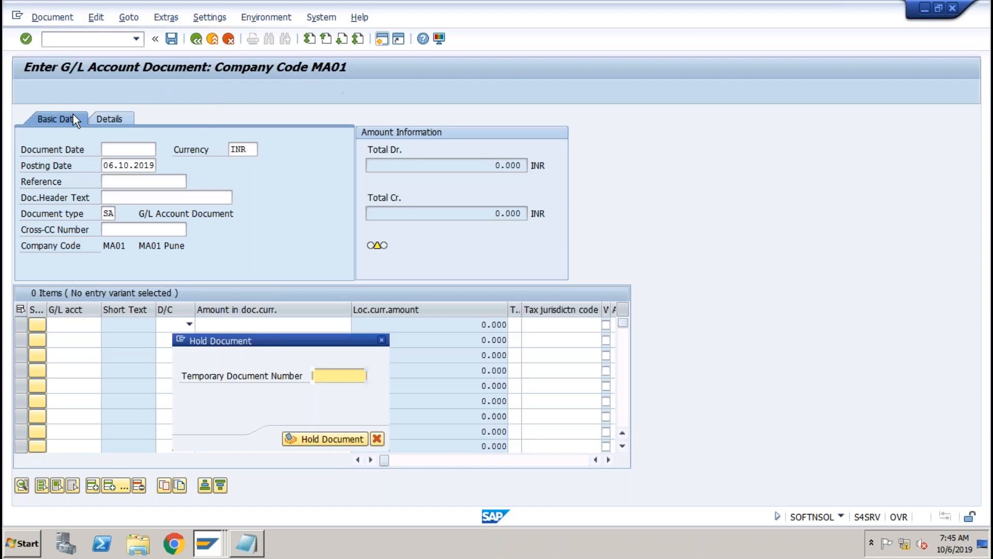
left_click(382, 340)
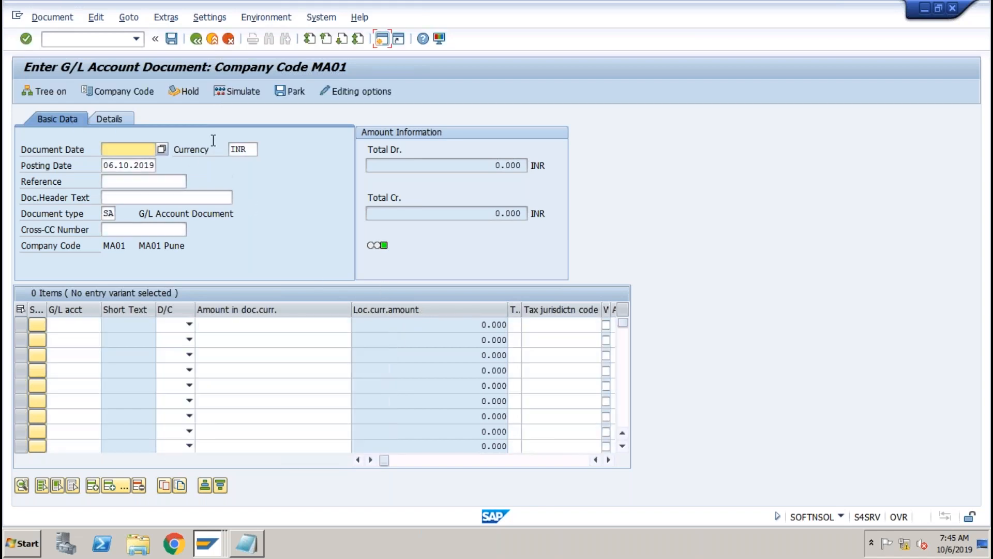
left_click(92, 20)
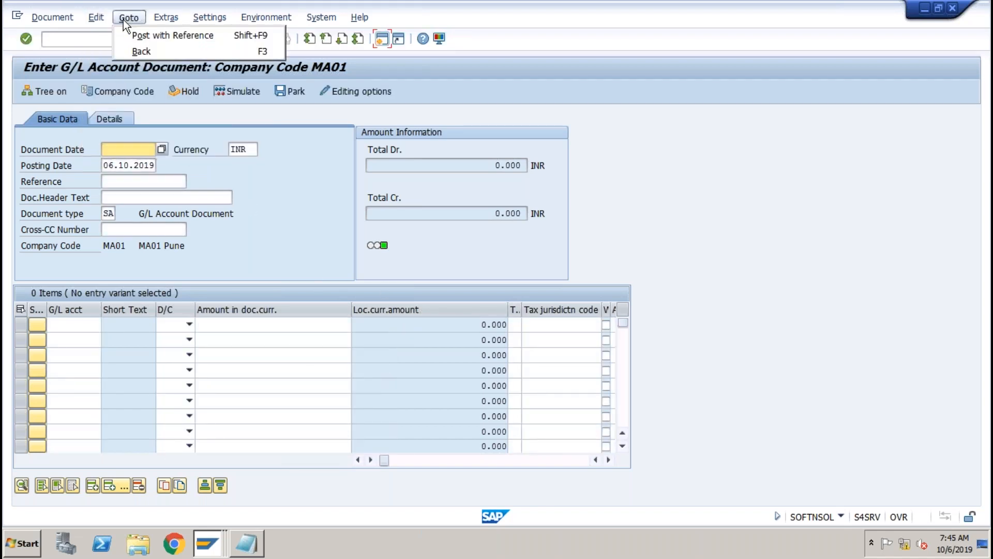
mouse_move(163, 18)
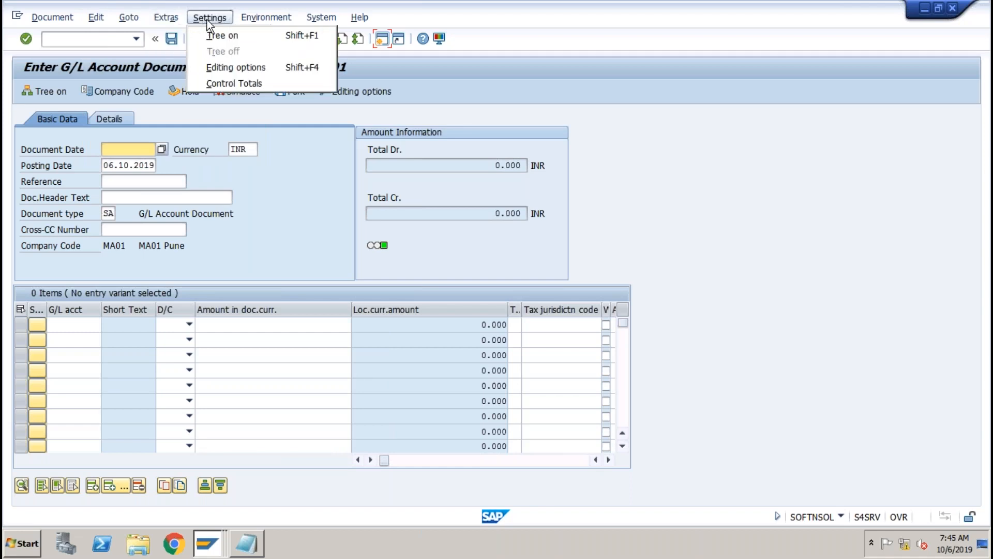
mouse_move(126, 18)
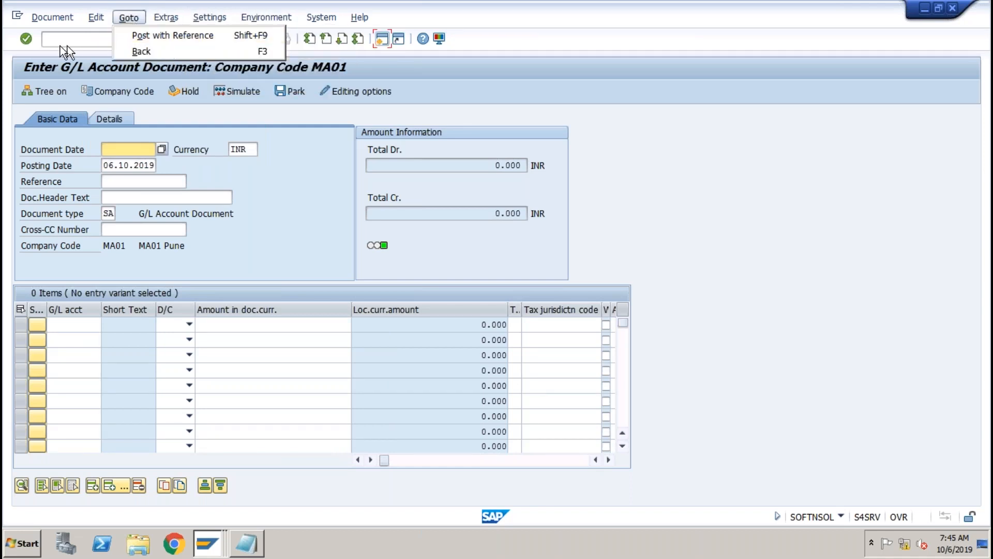
left_click(43, 48)
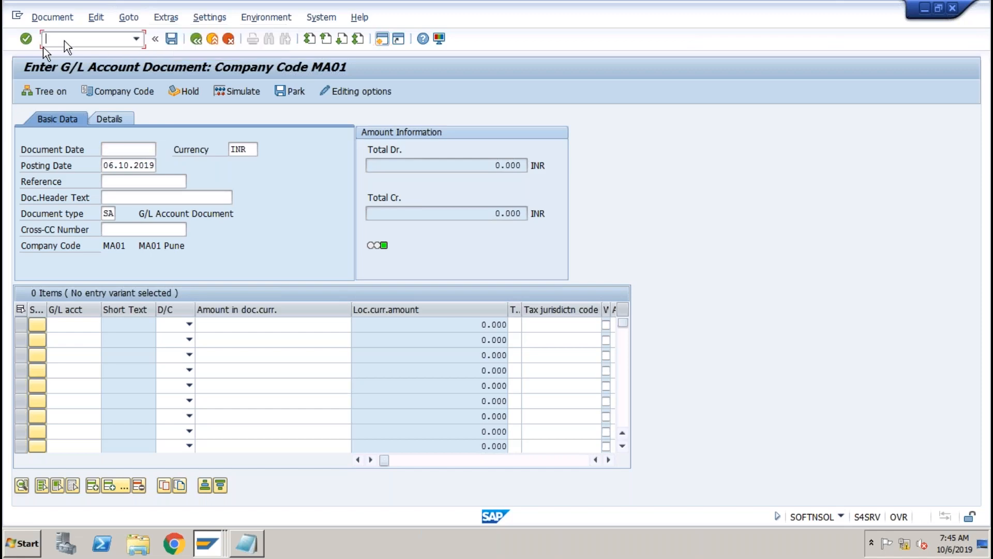
- Leave the entry screen and browse the General Ledger Document Entry and Document folders in the SAP menu
left_click(213, 38)
left_click(200, 297)
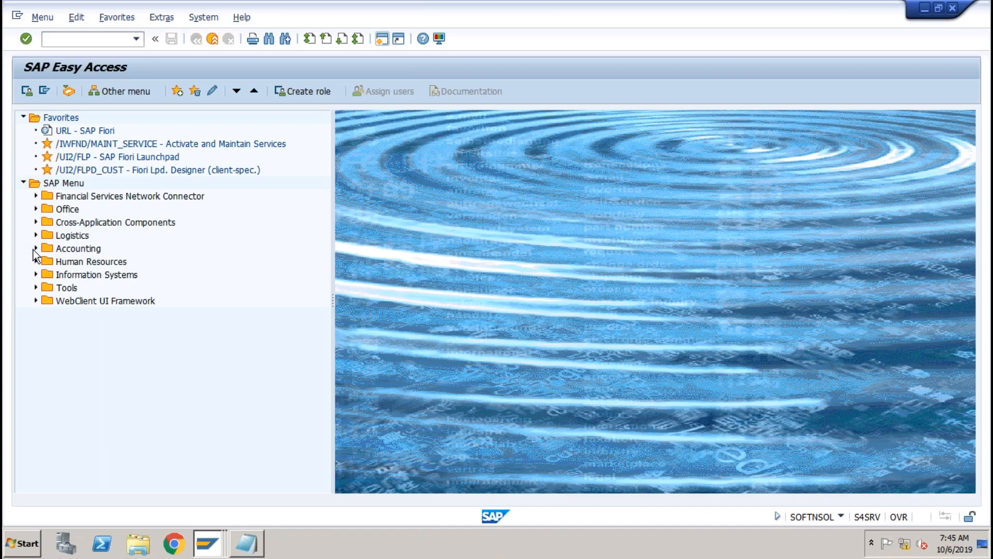
left_click(35, 249)
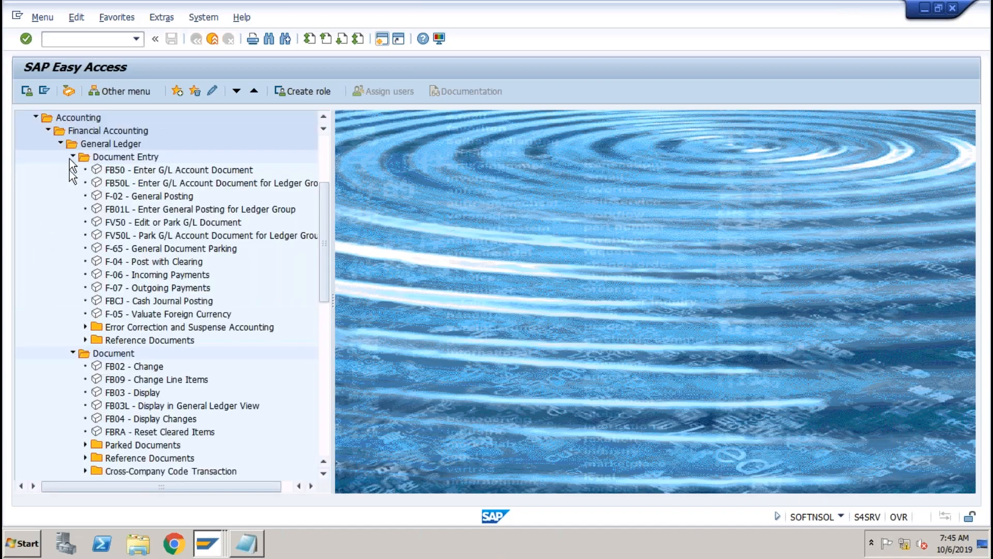
left_click(72, 353)
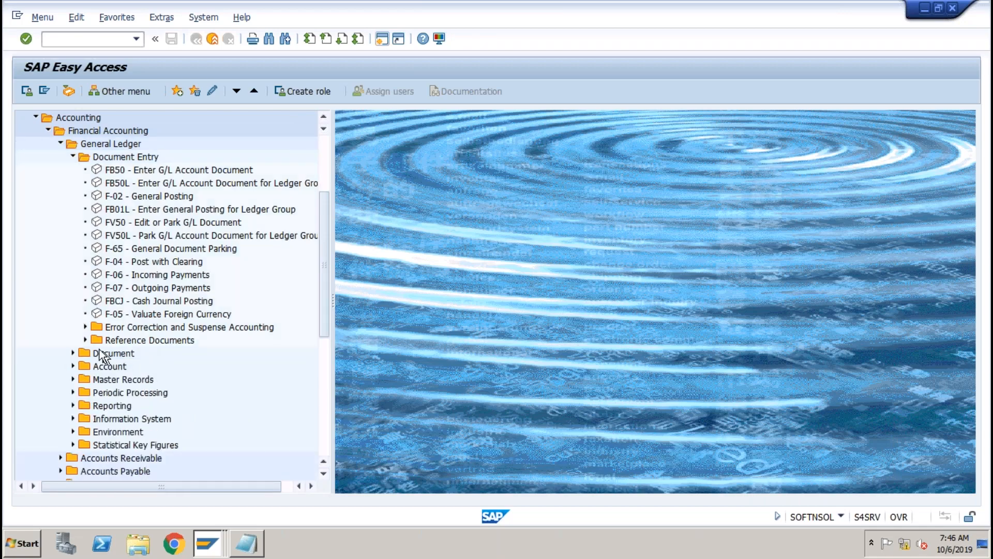
left_click(72, 354)
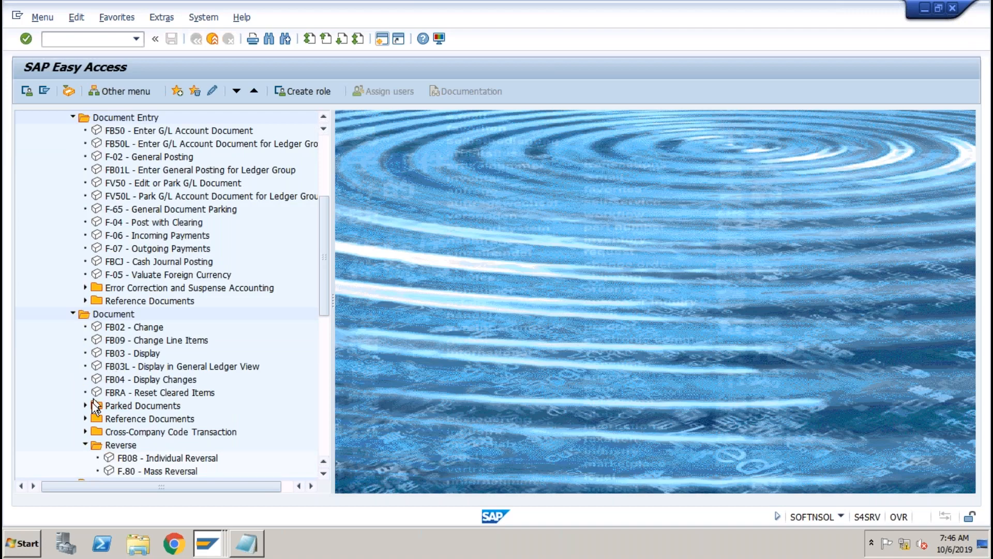
left_click(84, 419)
left_click(85, 418)
left_click(322, 350)
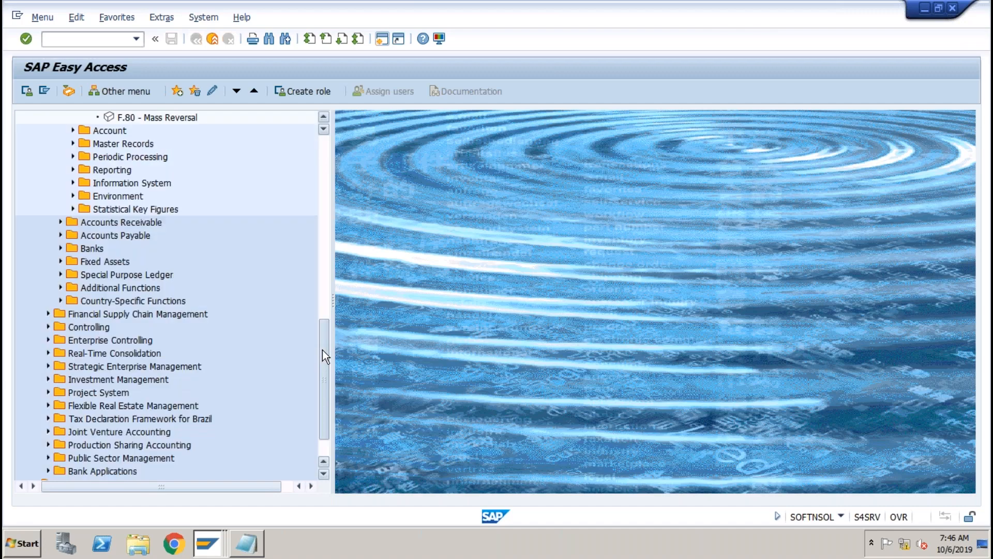
left_click_drag(321, 350, 321, 219)
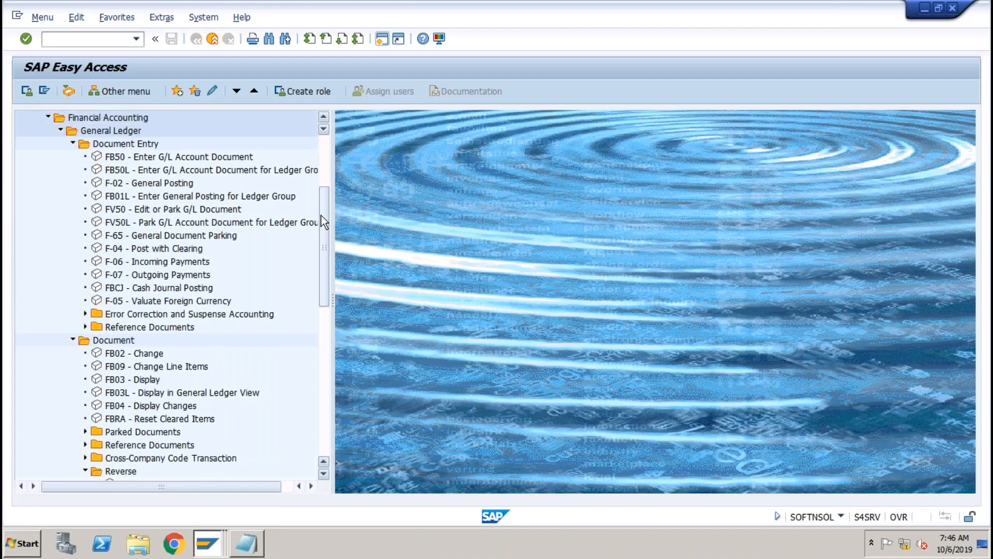
left_click(324, 172)
- Open transaction F-02 and retrieve the held document under temporary number test
type("/nf-02")
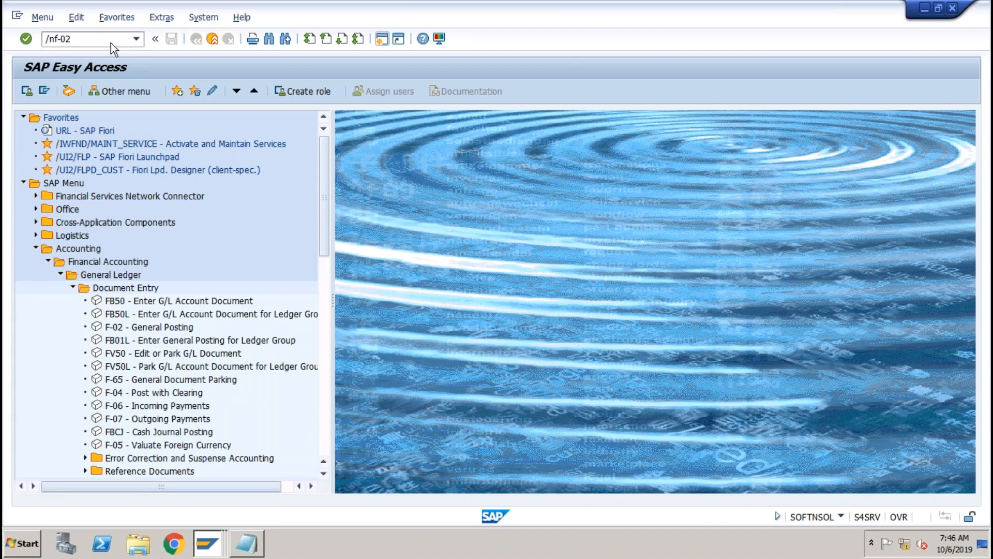
key("Return")
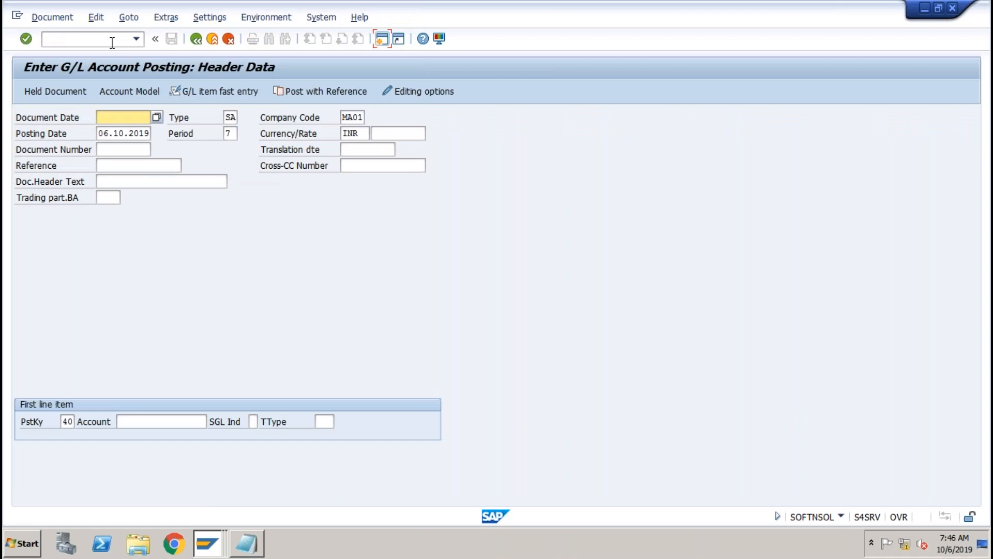
left_click(60, 91)
type("test")
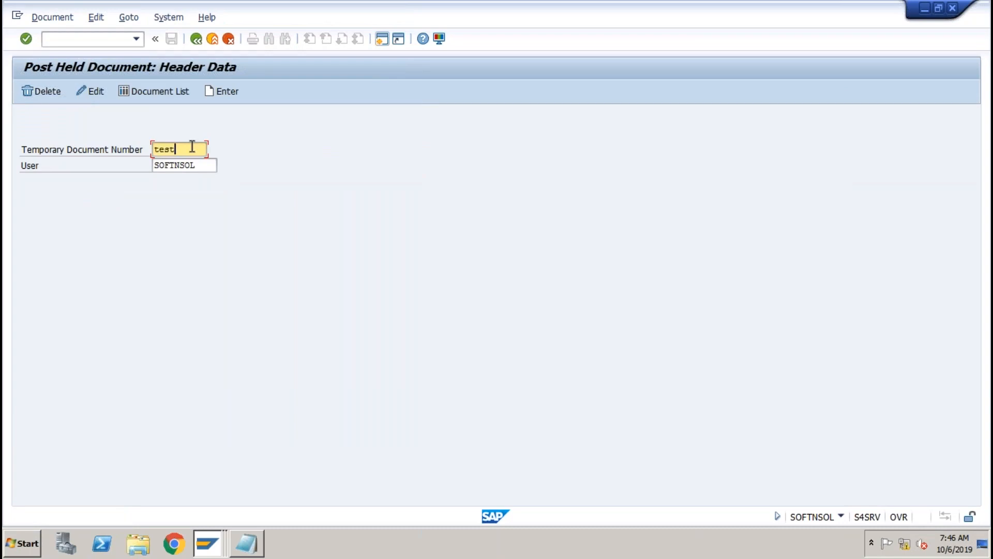
key("Return")
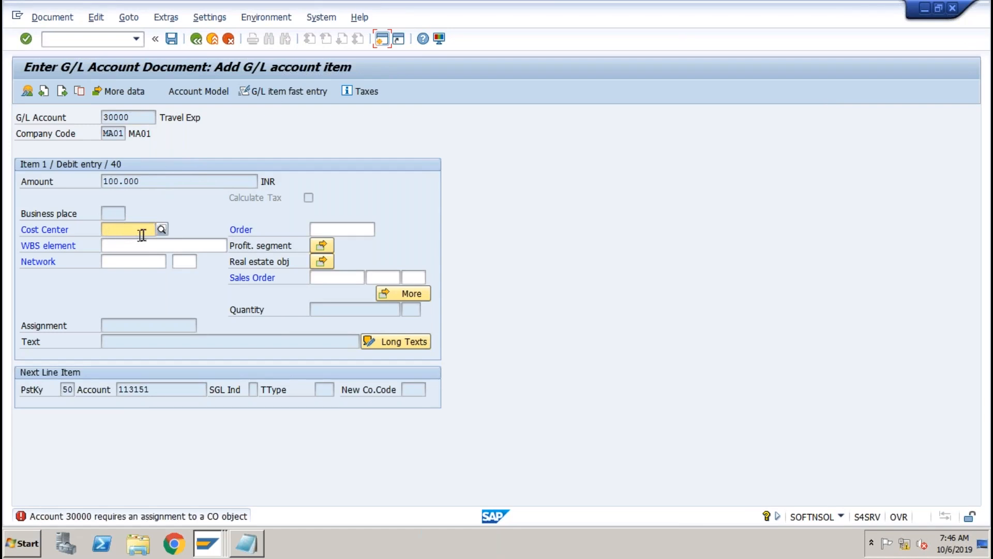
- Assign cost center ADMIN-2W to the travel expense line item from the search help
left_click(162, 229)
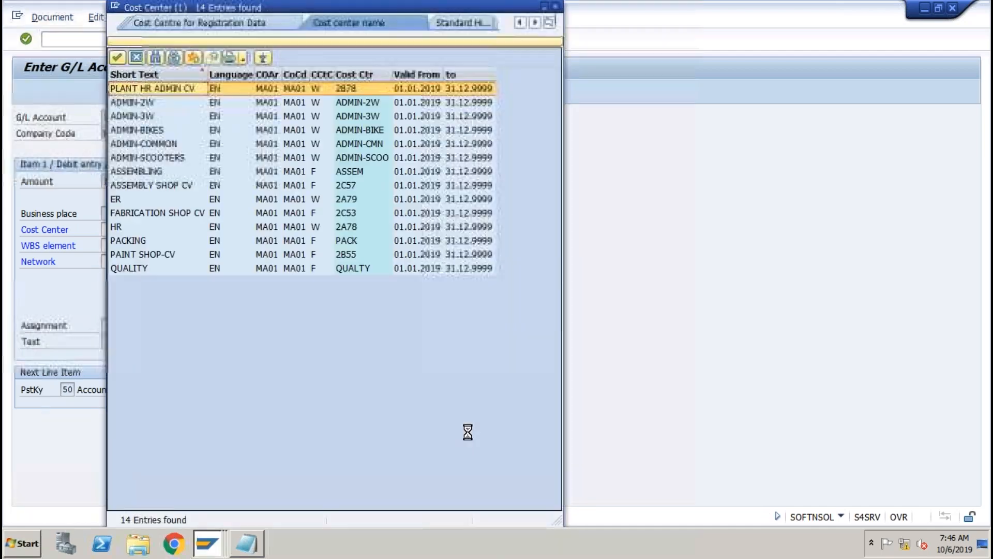
left_click(161, 102)
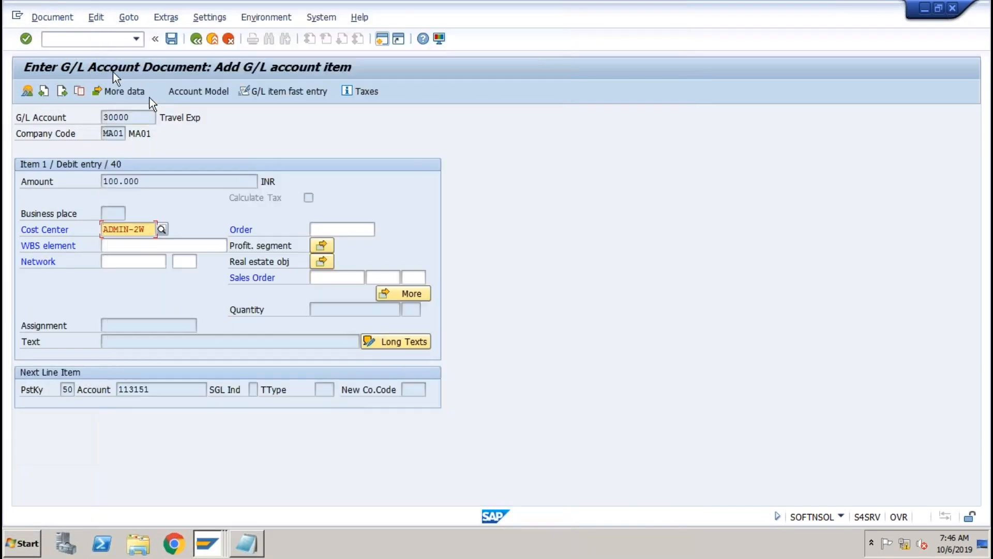
- Simulate the held document and post it
left_click(61, 18)
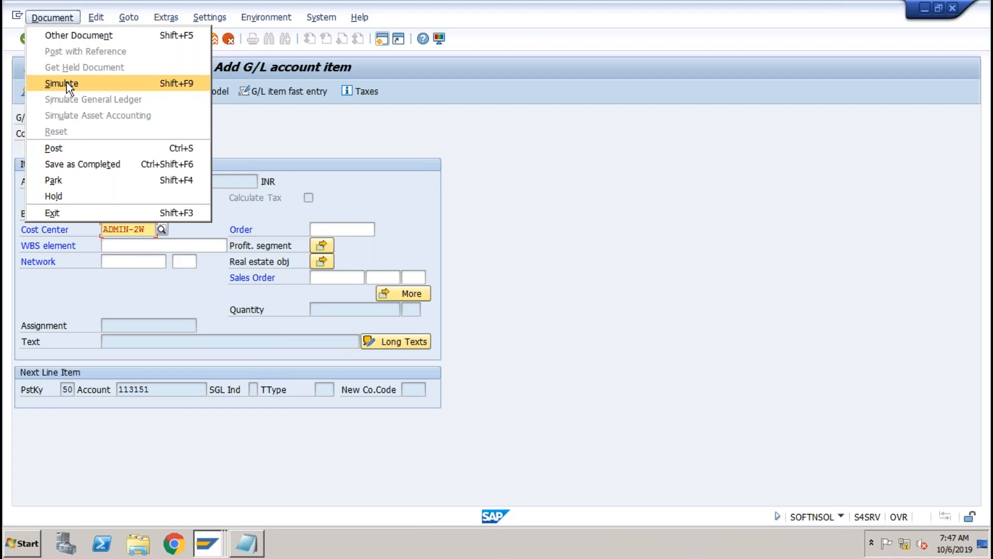
left_click(61, 84)
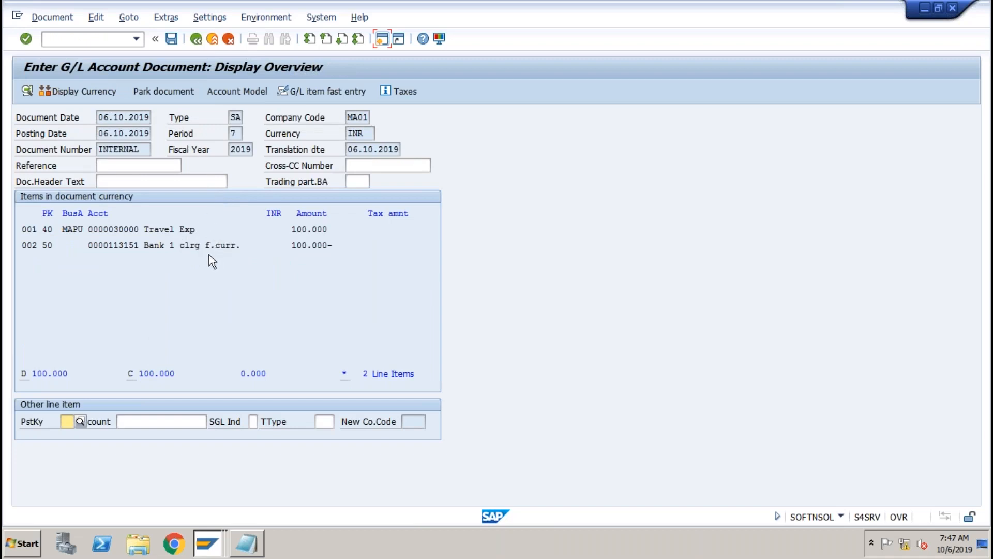
left_click(173, 42)
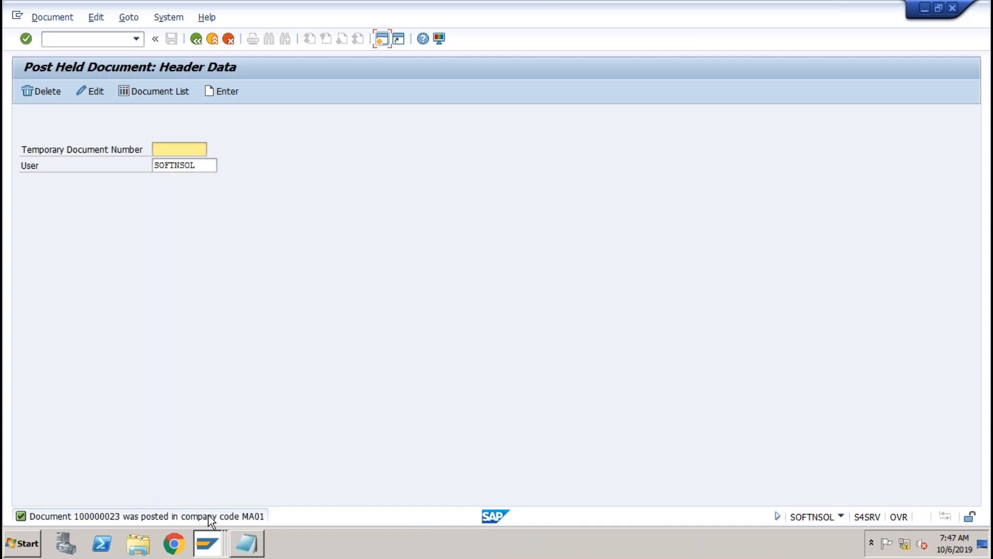
- Open the Enter G/L Account Document transaction from the command field history
mouse_move(212, 549)
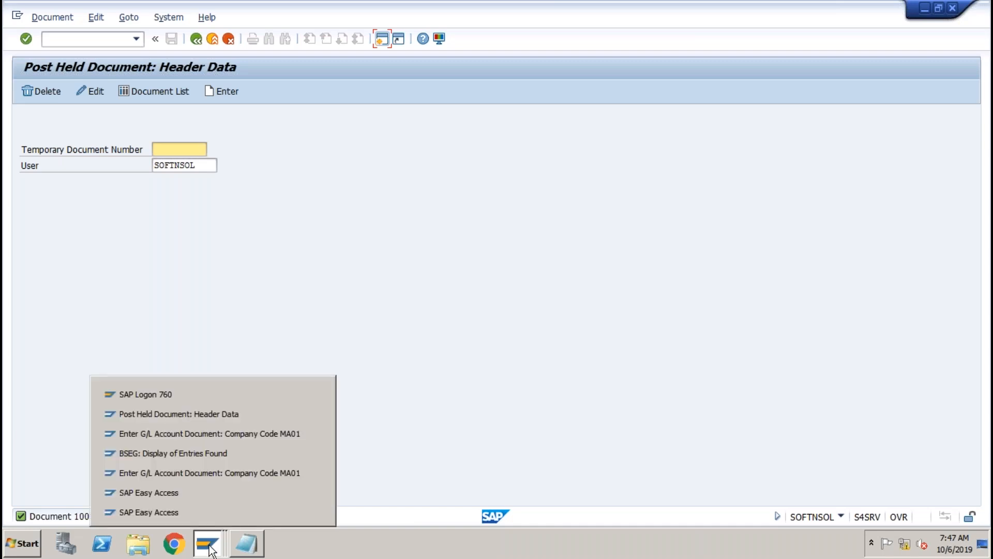
left_click(220, 417)
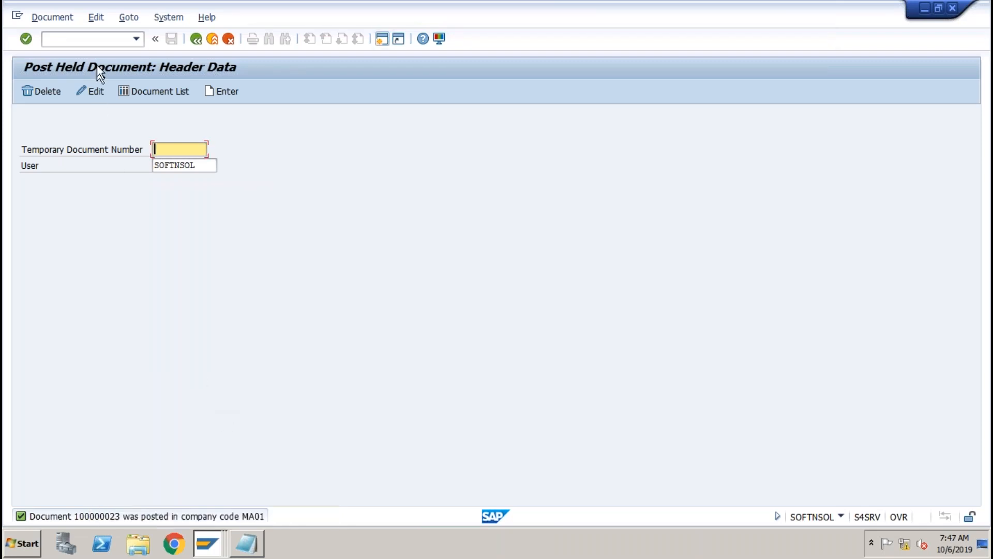
left_click(76, 37)
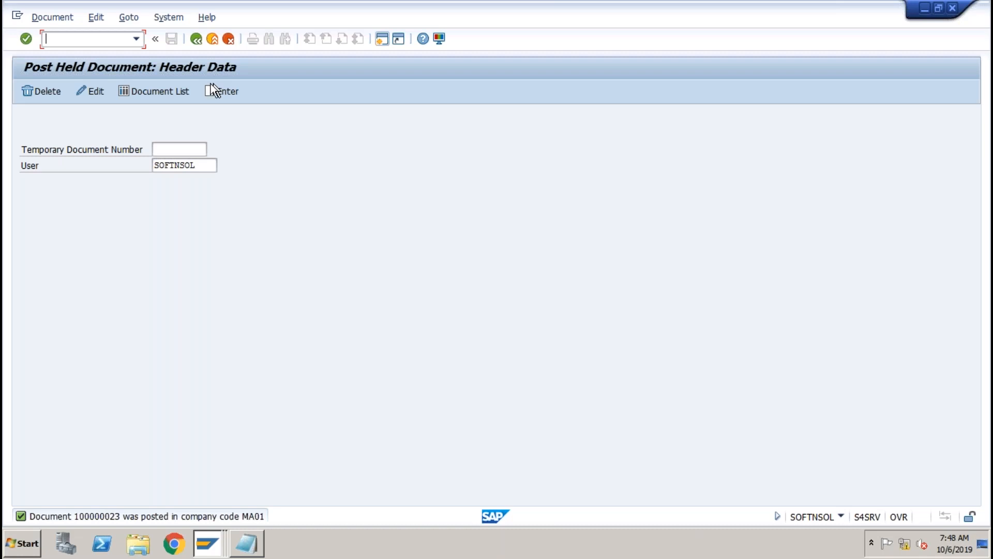
left_click(137, 41)
left_click(96, 62)
key("Return")
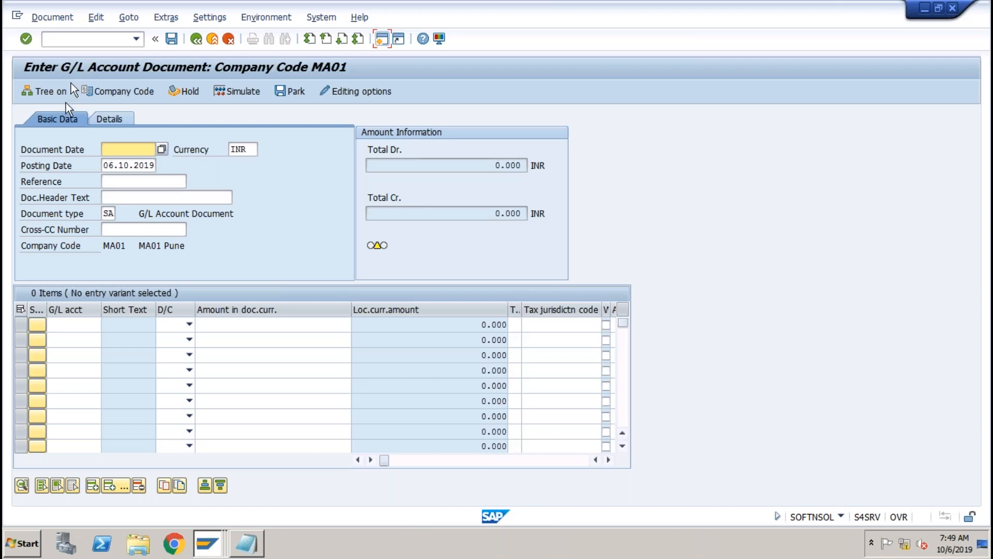
- Start filling in the document header by selecting the Document Date and Posting Date fields
left_click(124, 169)
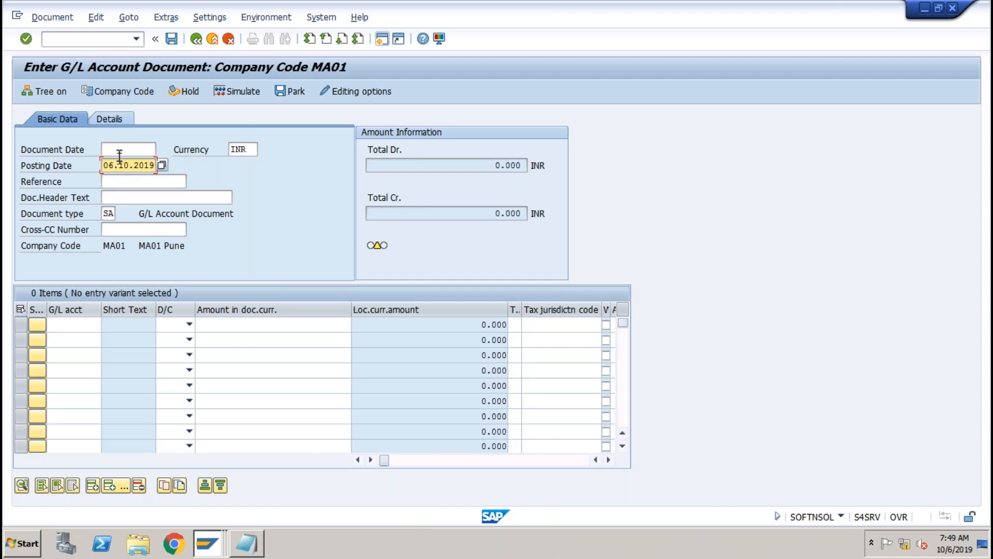
left_click(119, 150)
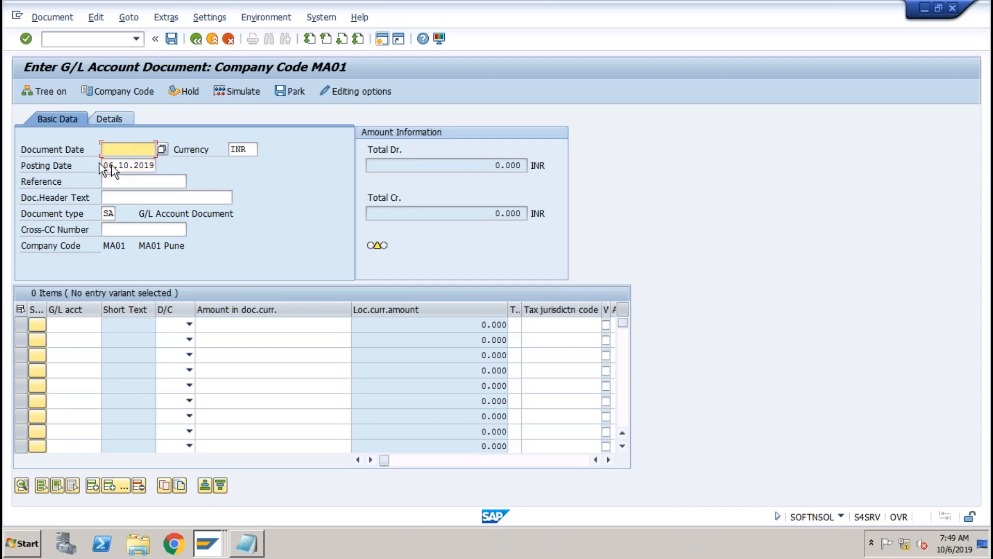
left_click(102, 166)
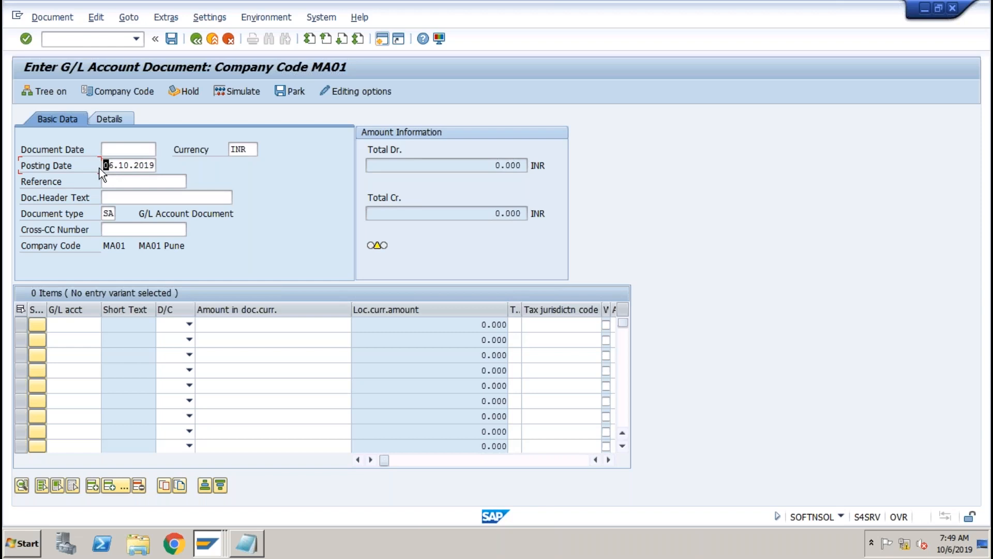
left_click(128, 165)
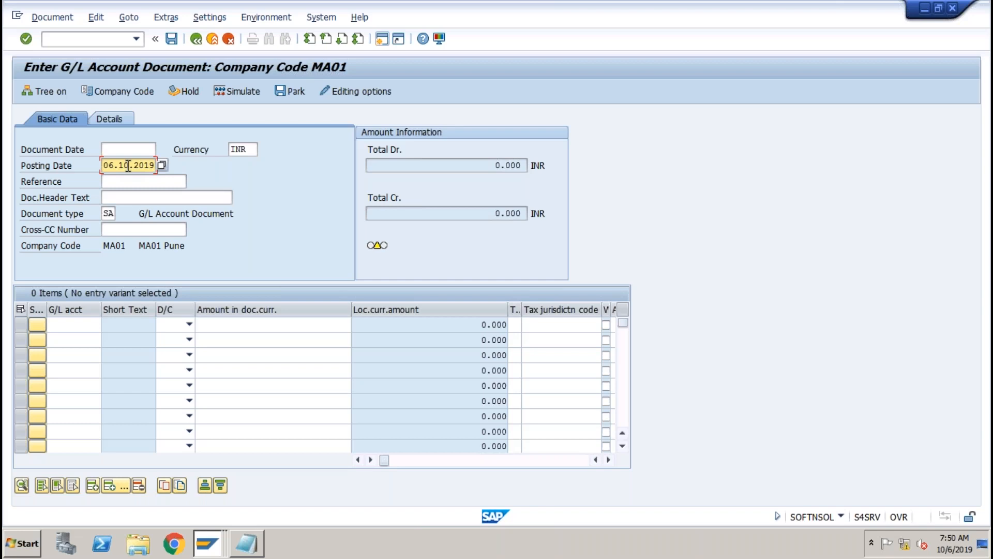
- Leave the Enter G/L Account Document transaction without saving the header entries
left_click(115, 150)
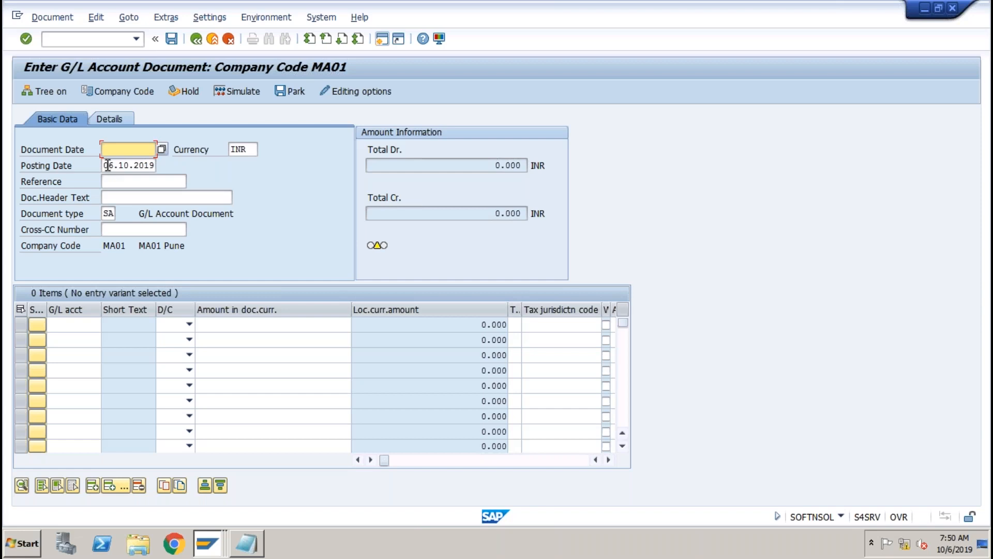
left_click(136, 41)
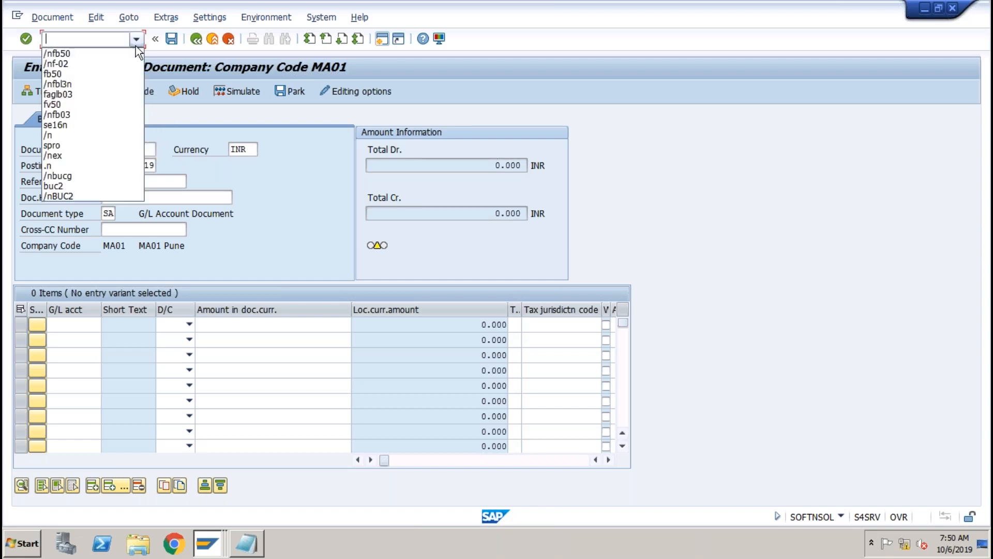
left_click(129, 75)
left_click(115, 184)
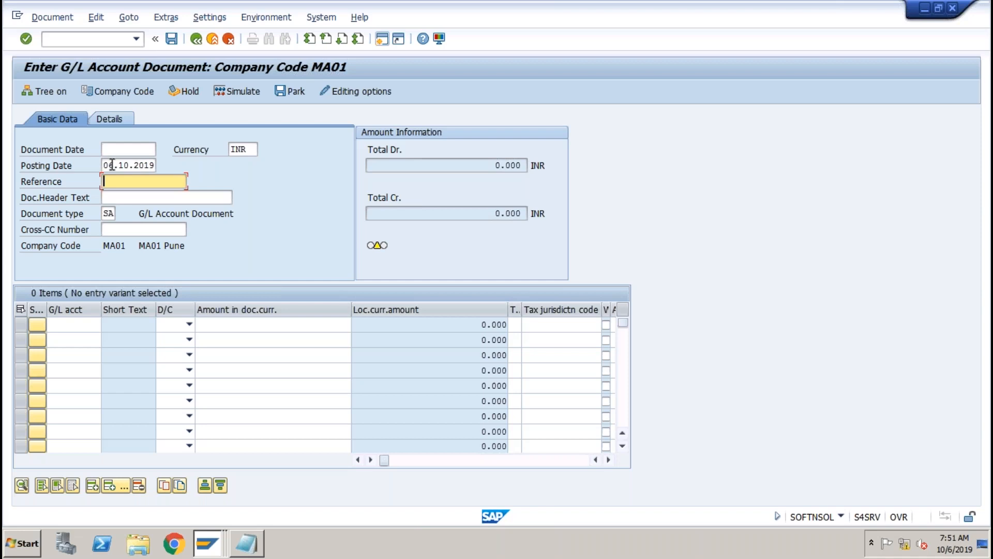
left_click(115, 151)
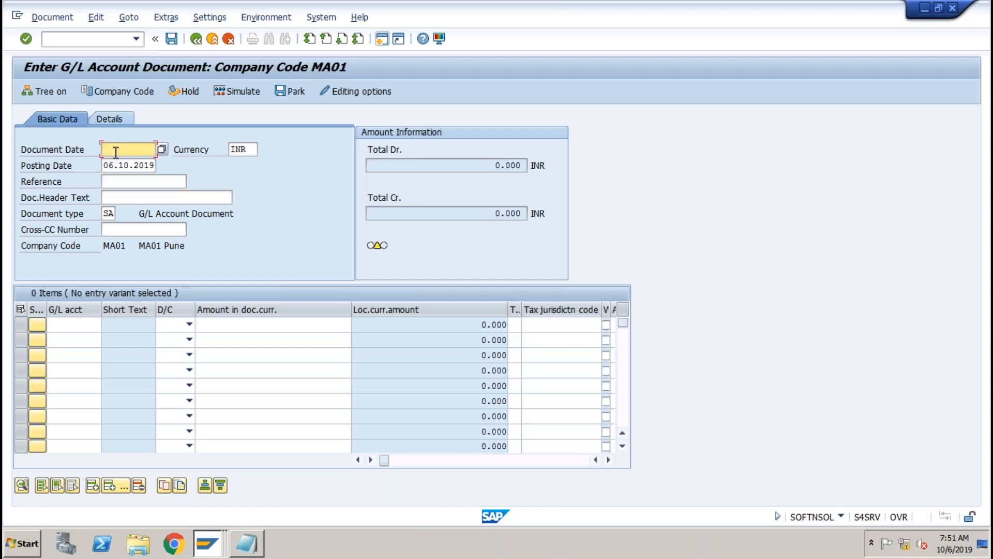
left_click(113, 164)
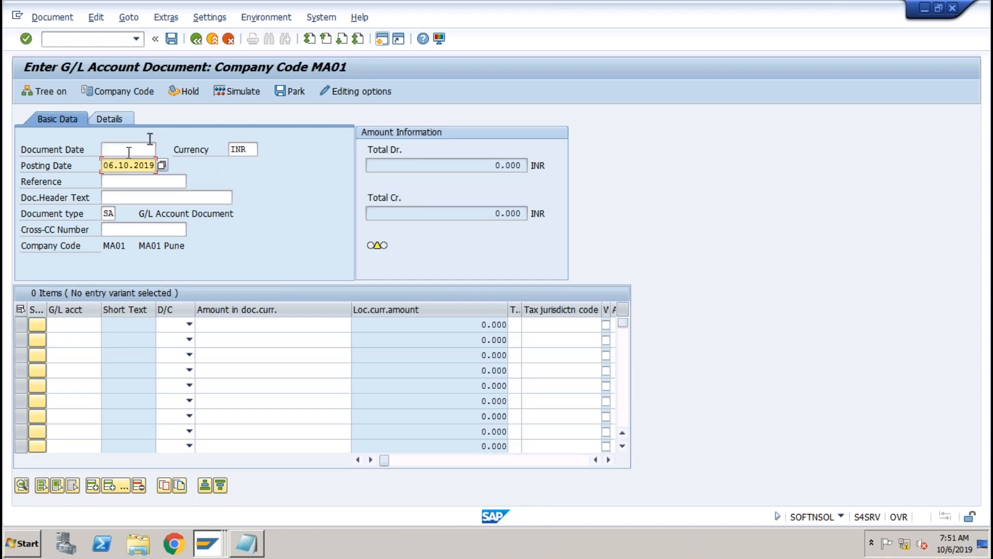
left_click(213, 40)
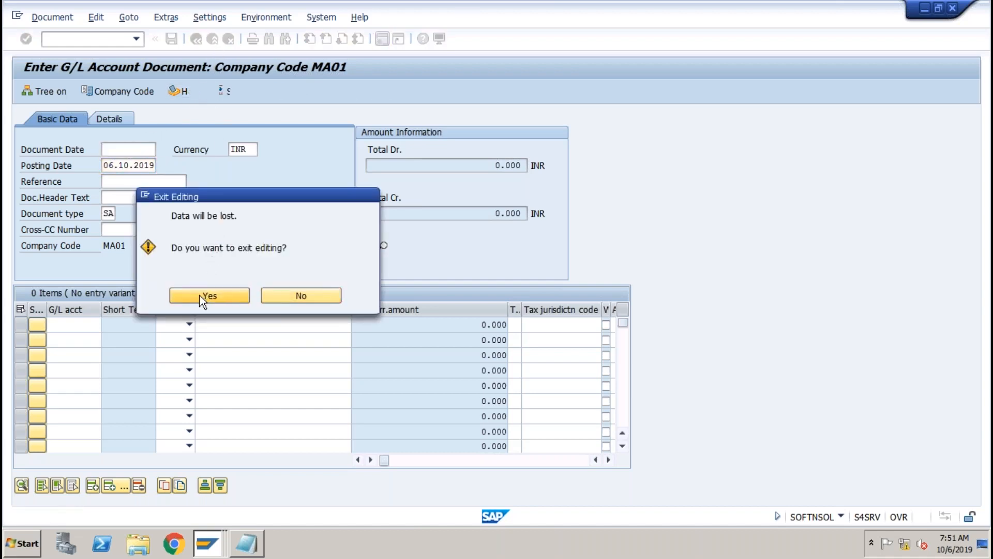
left_click(199, 296)
- Open F-02 General Posting from Accounting > Financial Accounting > General Ledger > Document Entry in the SAP menu
left_click(35, 249)
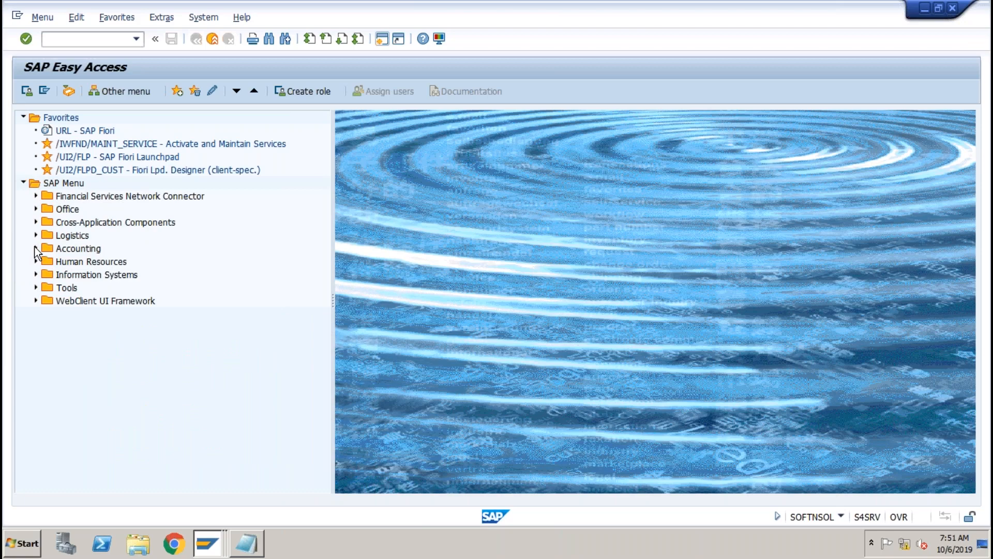
left_click(35, 249)
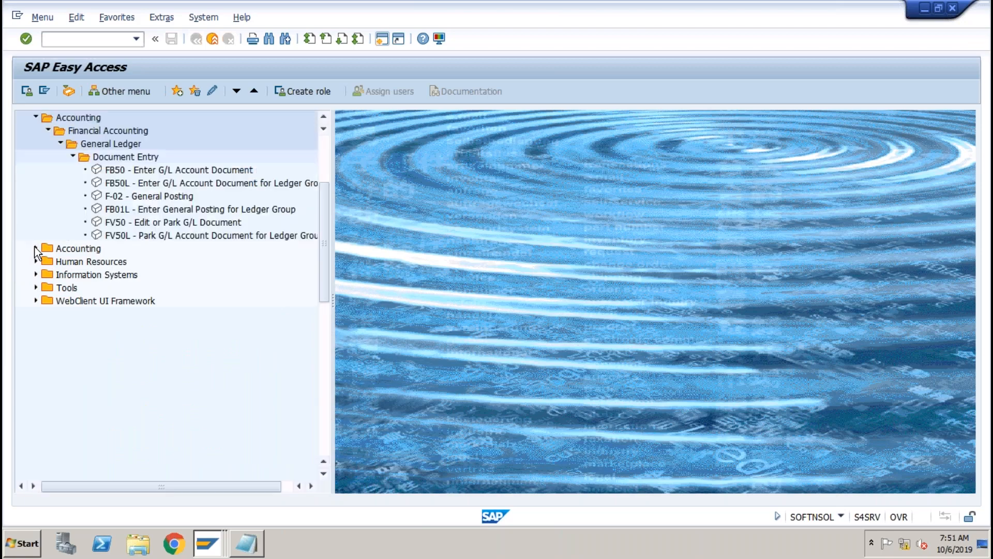
left_click(73, 157)
left_click(73, 170)
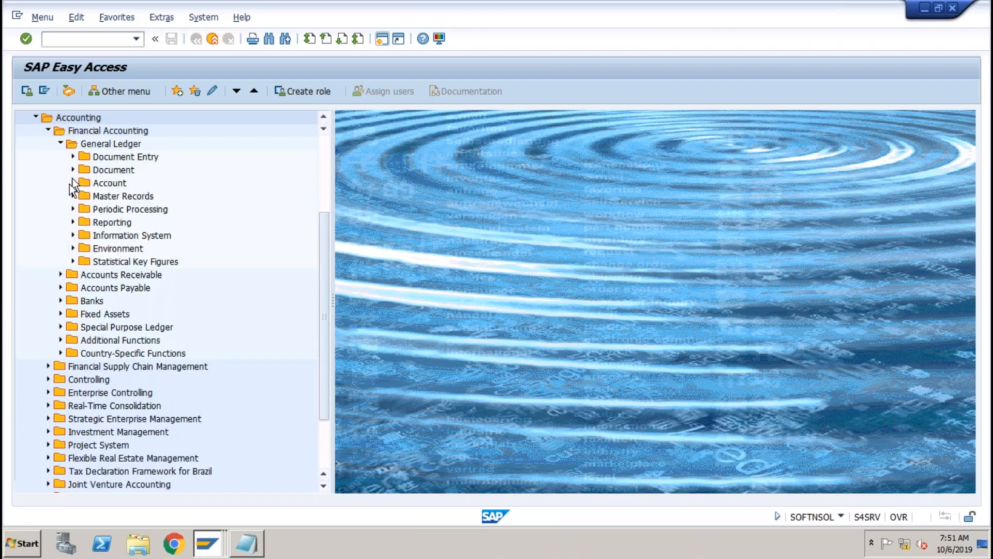
left_click(93, 146)
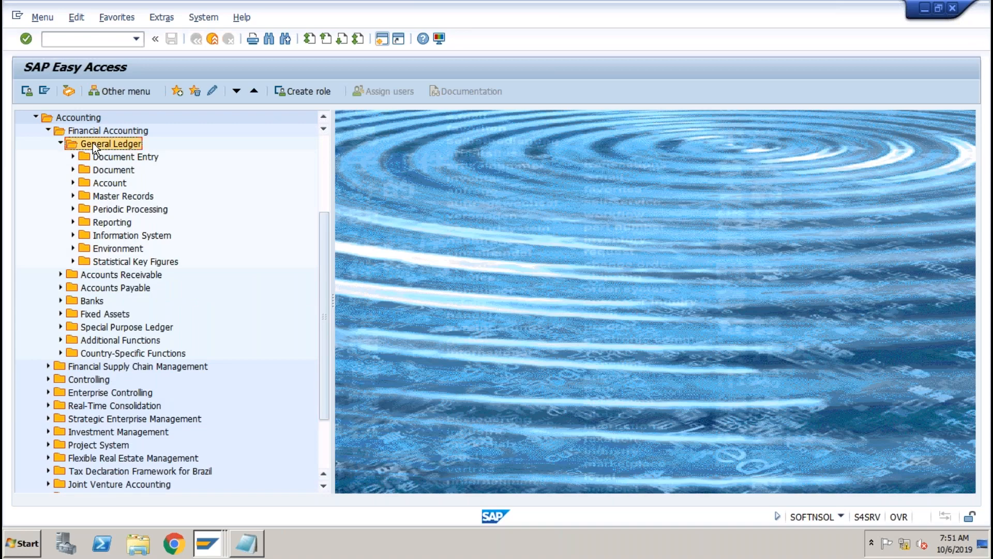
left_click(73, 156)
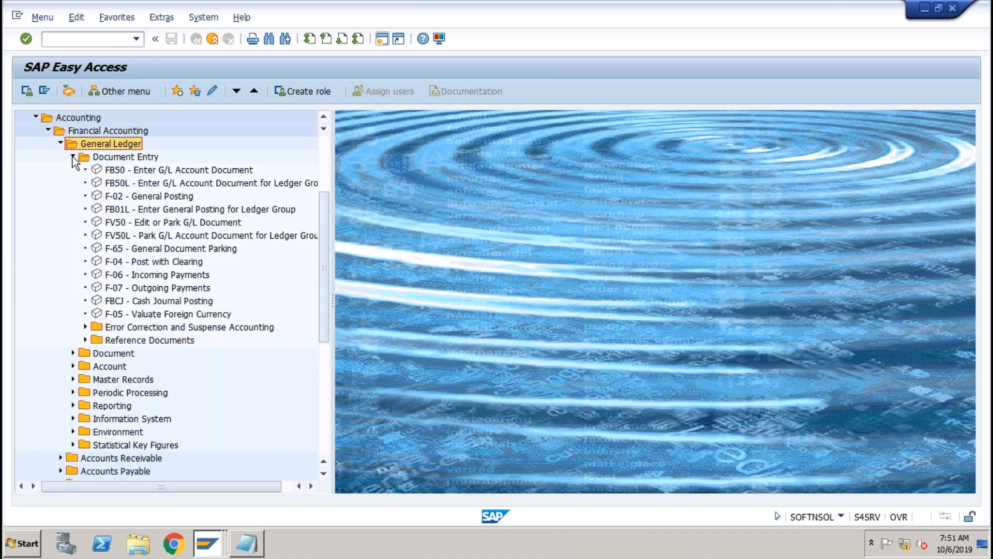
left_click(124, 171)
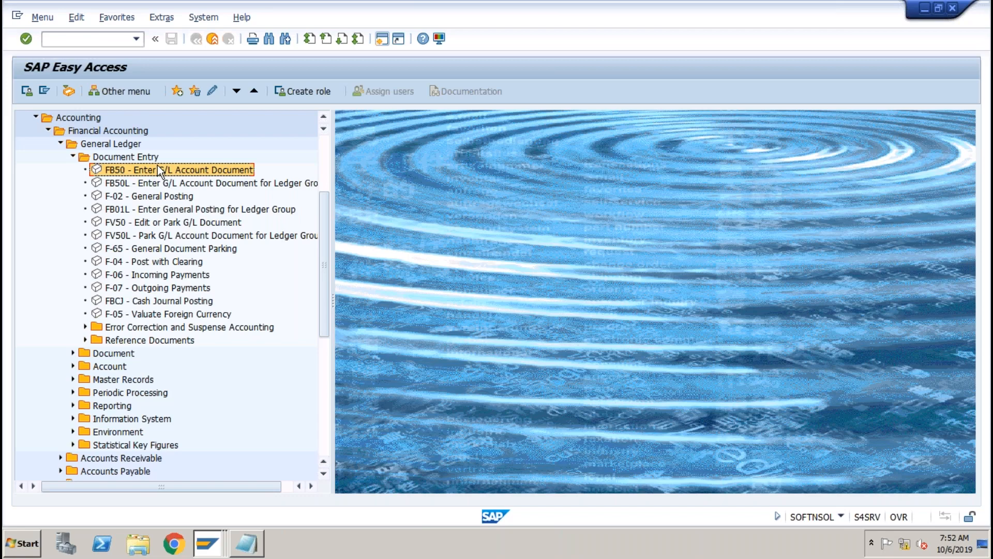
left_click(145, 197)
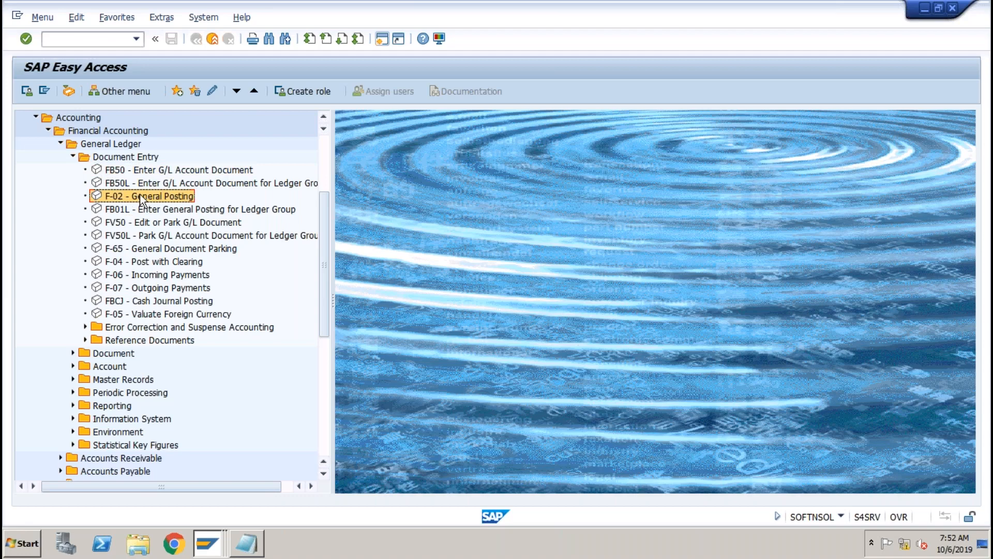
left_click(142, 170)
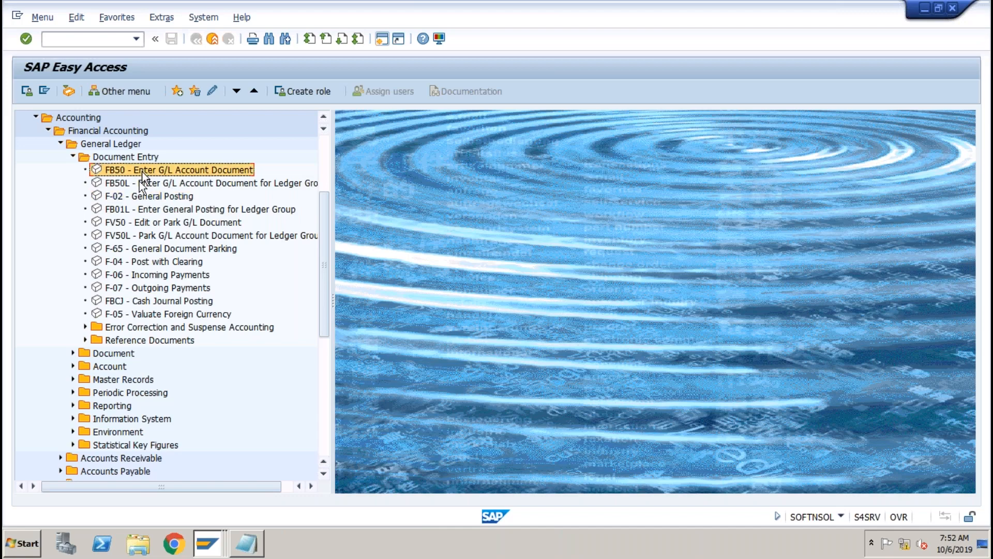
left_click(133, 197)
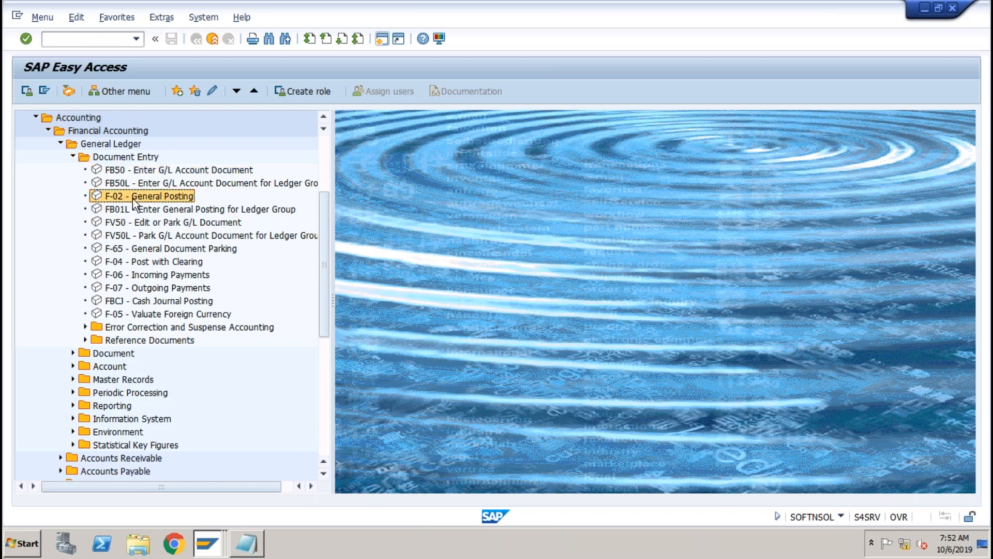
double_click(132, 198)
- Set the document date to 06102019 and select G/L account 30000 with posting key 40 for the first line item
type("06102019")
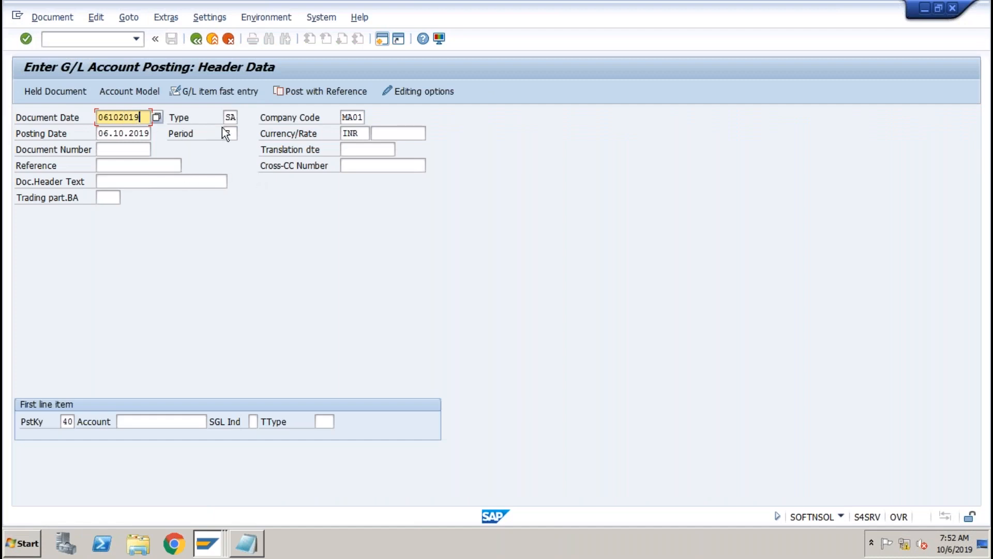
left_click(143, 423)
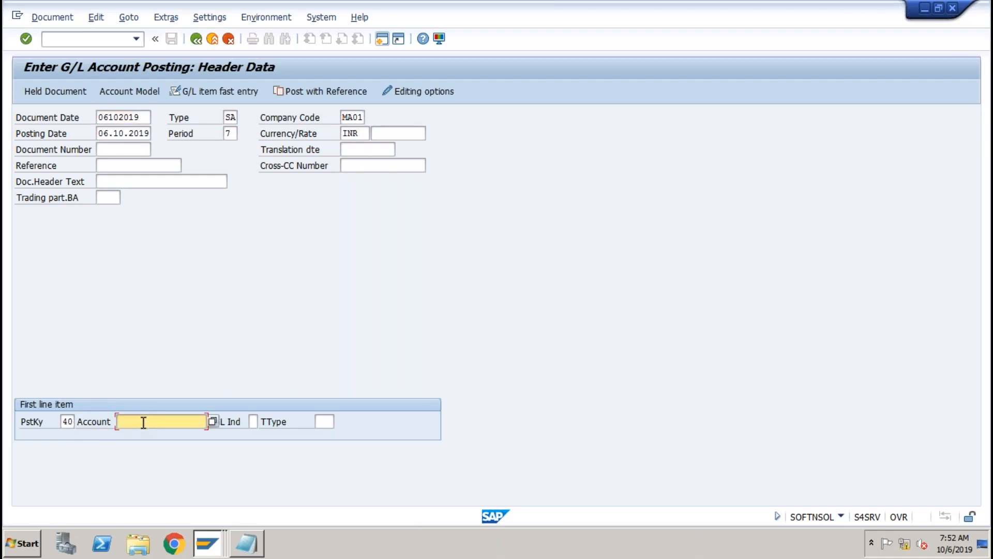
left_click(69, 423)
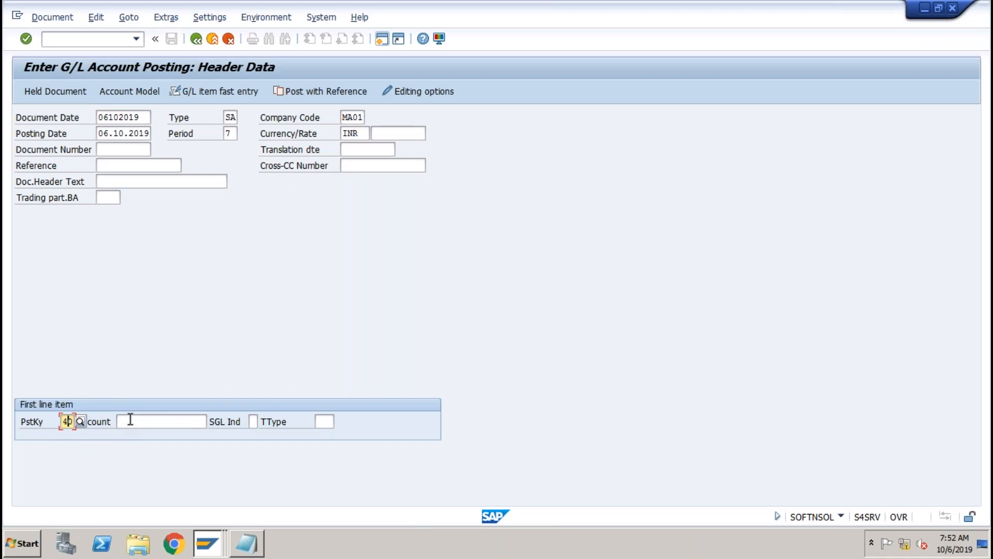
left_click(136, 420)
left_click(211, 424)
key("F4")
key("Return")
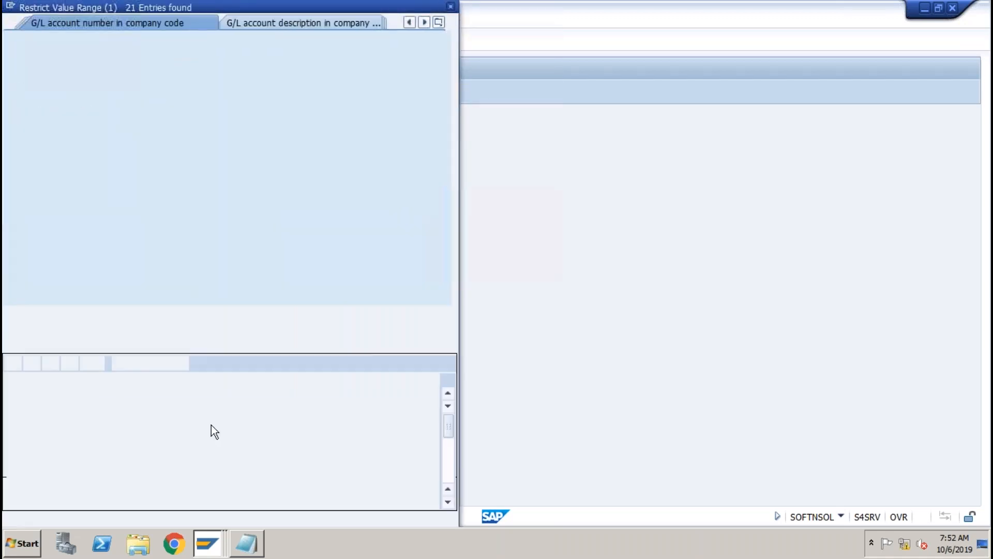
double_click(32, 103)
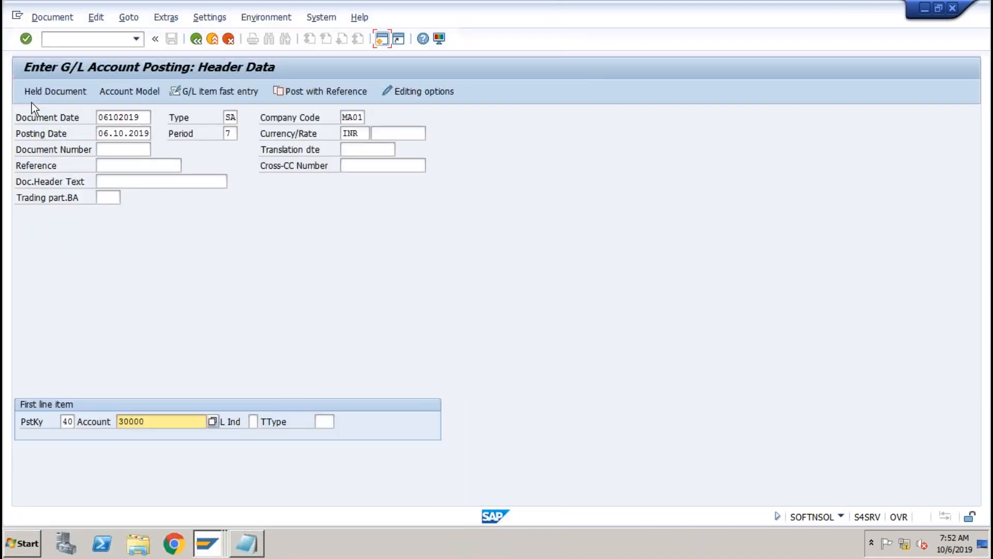
key("Return")
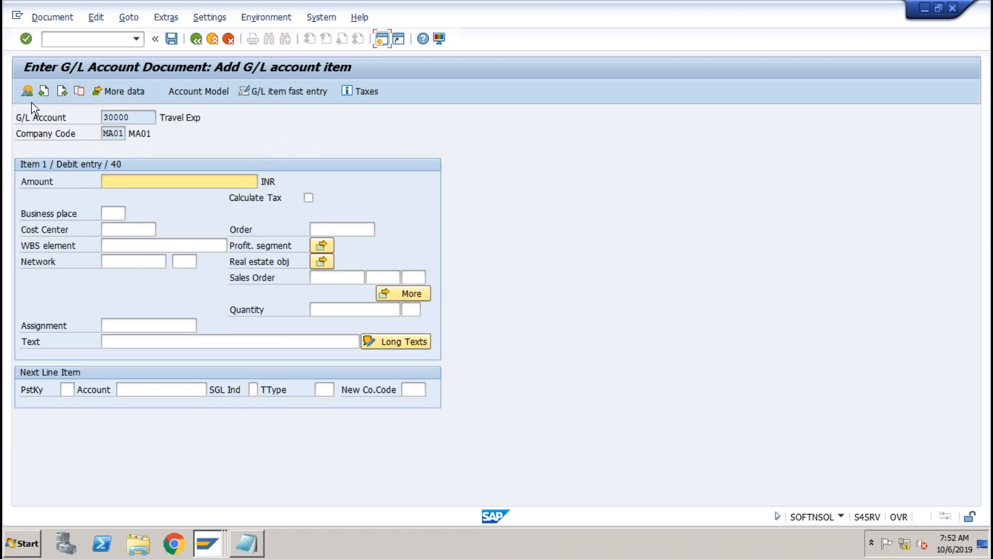
- Enter 100 as the debit amount and assign cost center ADMIN-2W from the search help
type("100")
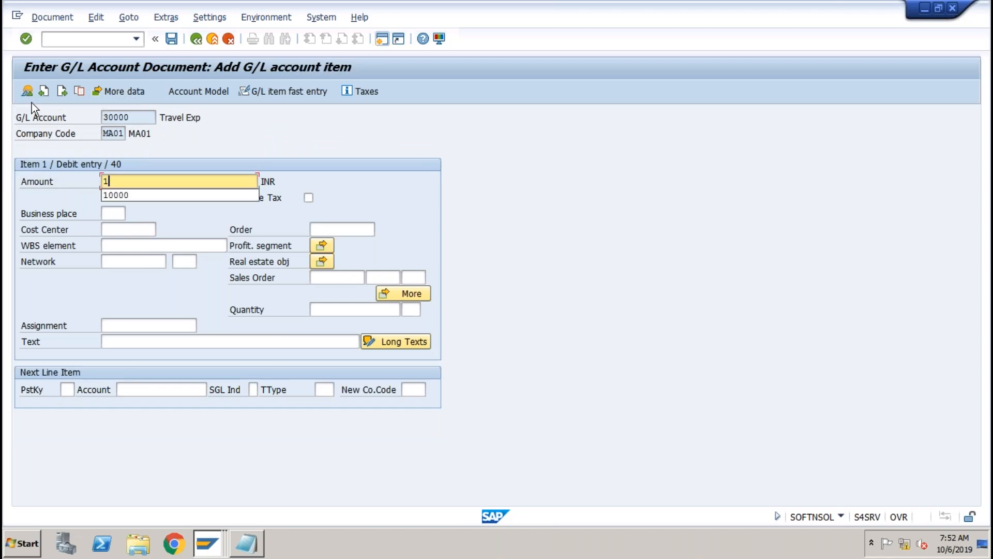
left_click(128, 229)
left_click(162, 231)
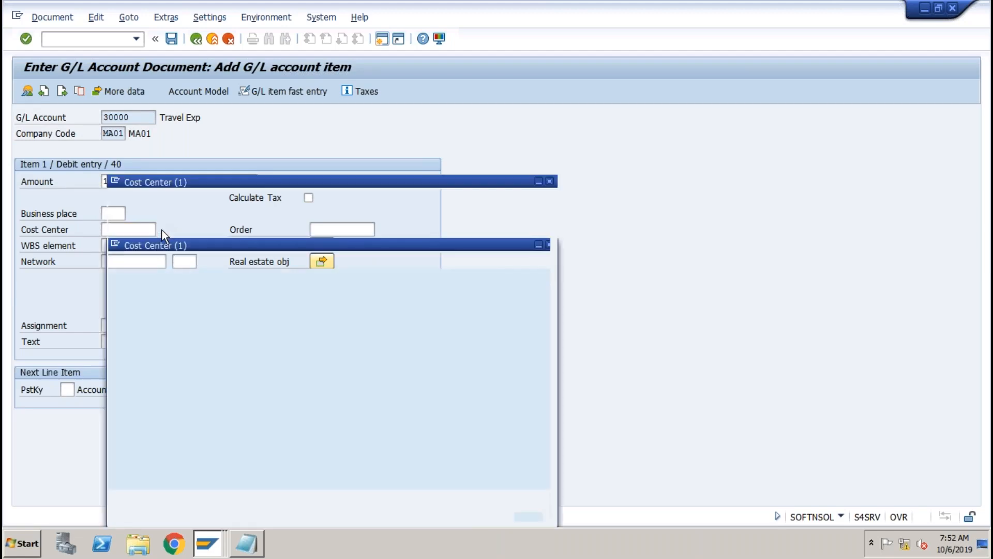
key("Return")
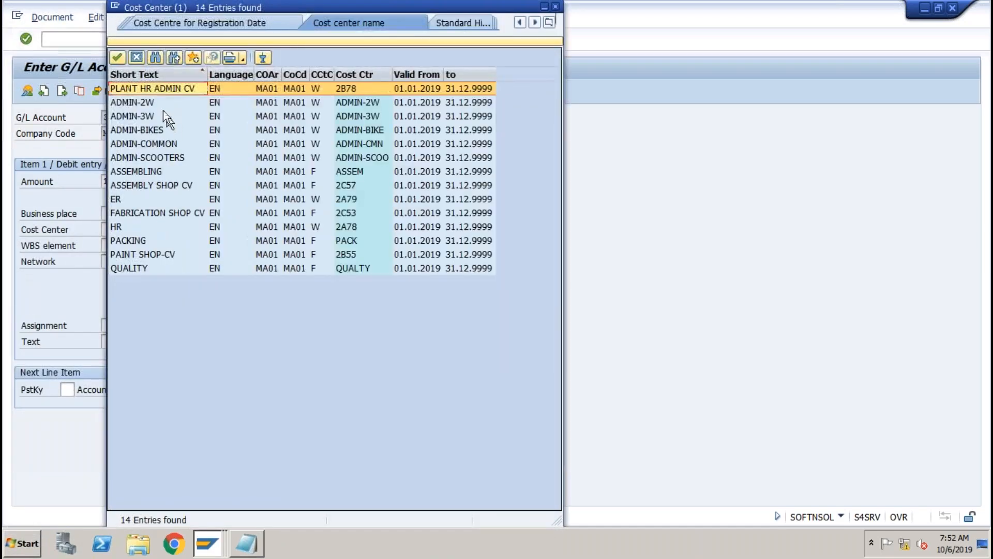
double_click(155, 111)
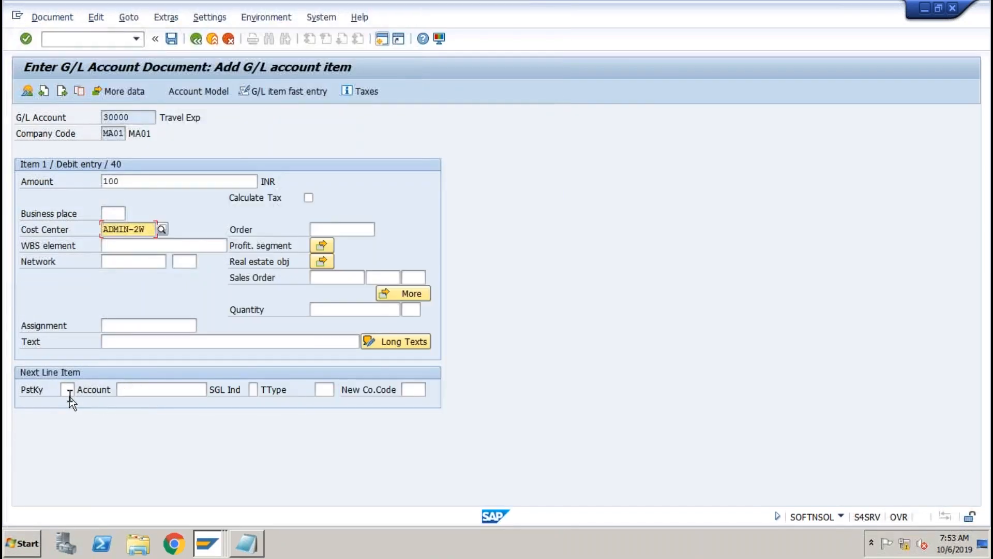
- Add the next line item with posting key 50 and account 113151 chosen from the search help
left_click(67, 391)
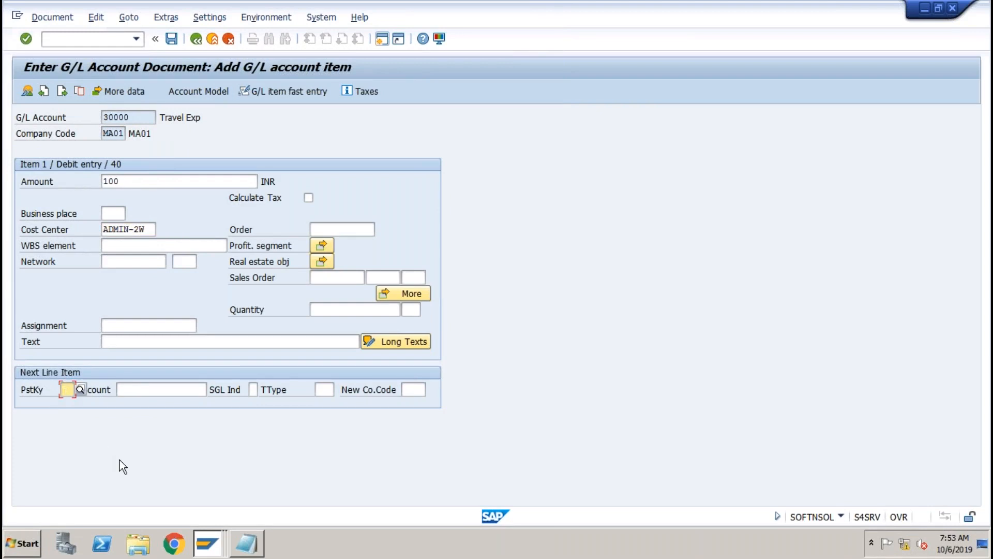
type("50")
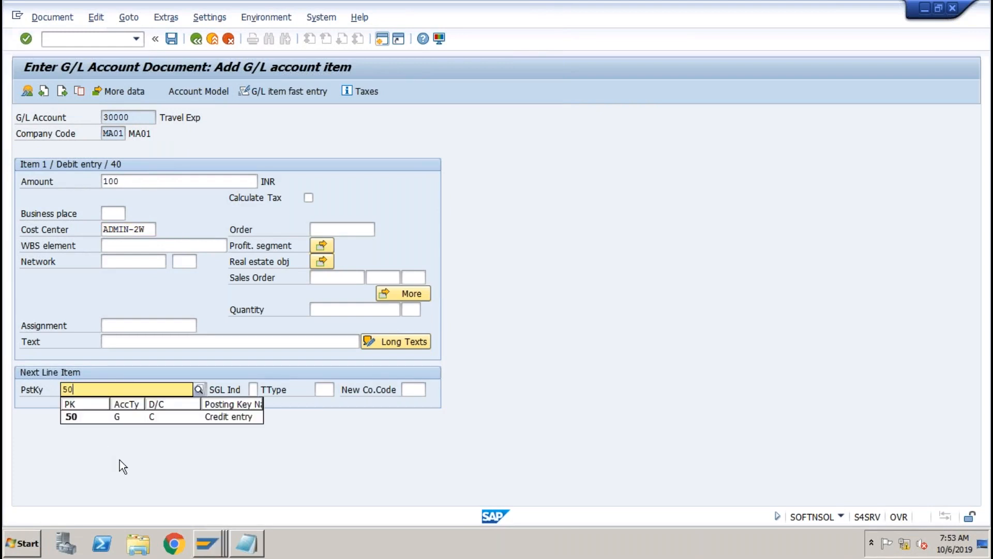
key("Tab")
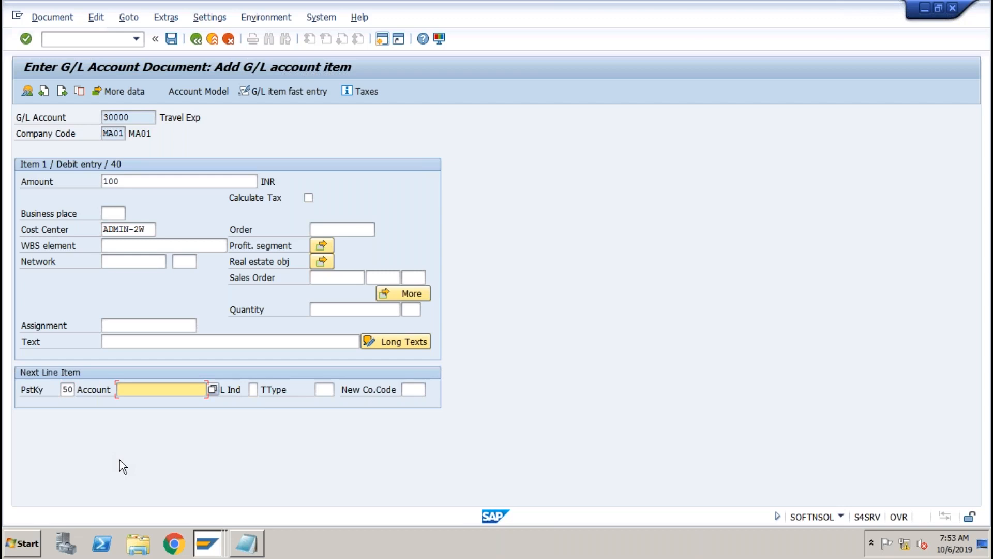
left_click(211, 390)
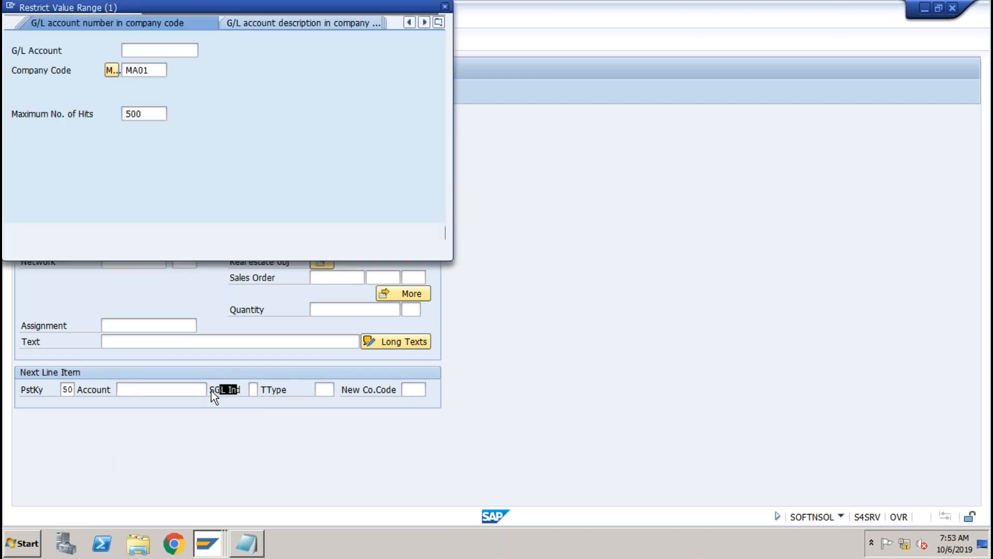
key("Return")
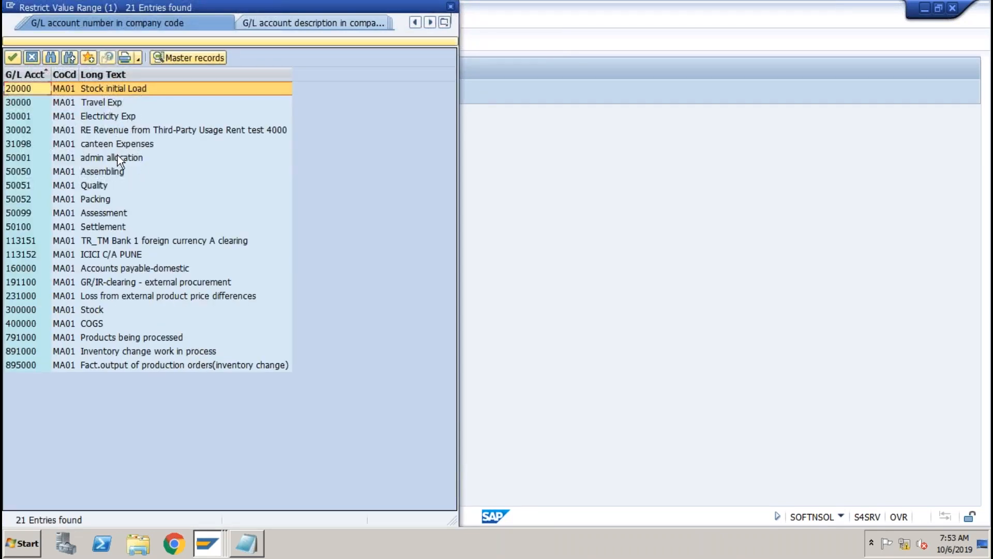
double_click(99, 242)
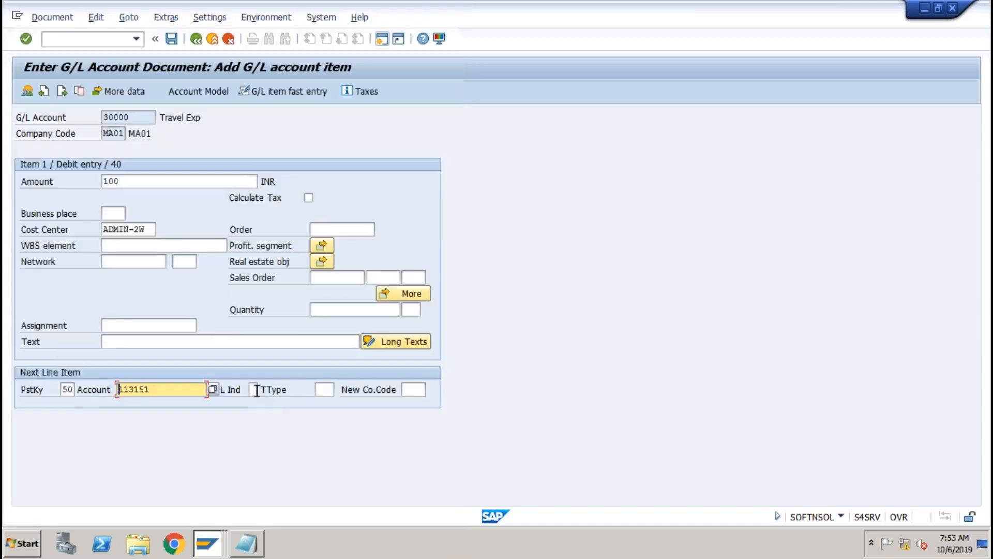
key("Return")
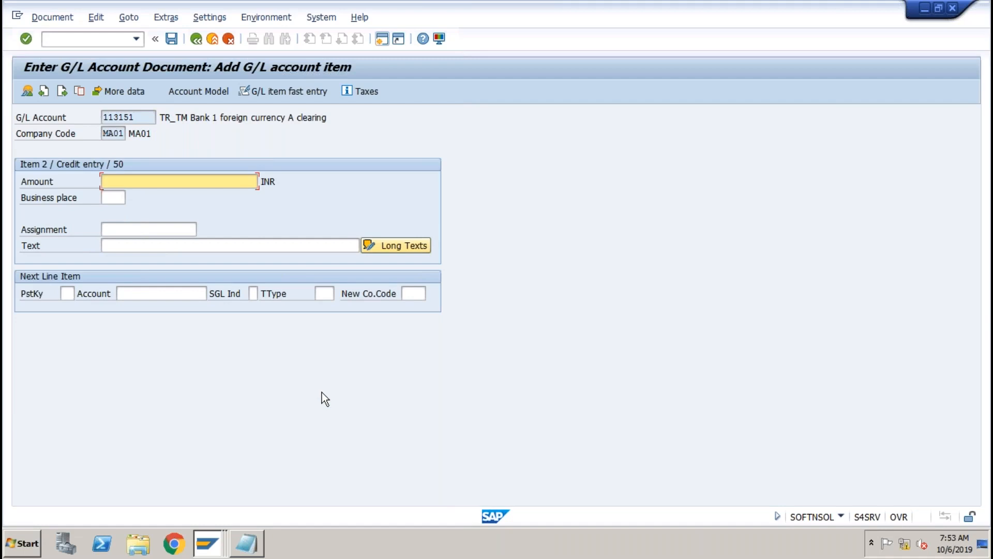
- Enter 100 as the credit amount for the second line item and simulate the document
type("100")
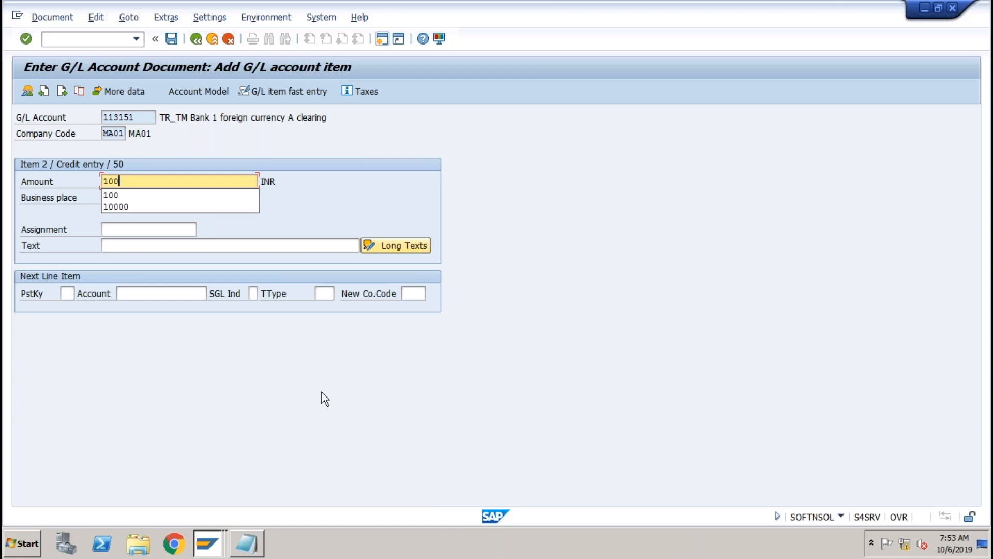
key("Return")
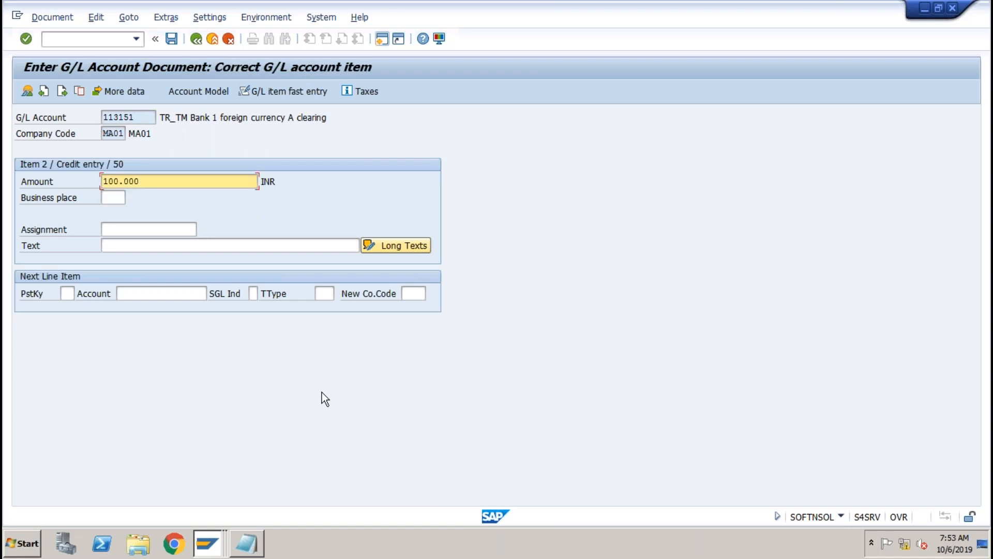
left_click(171, 40)
left_click(58, 14)
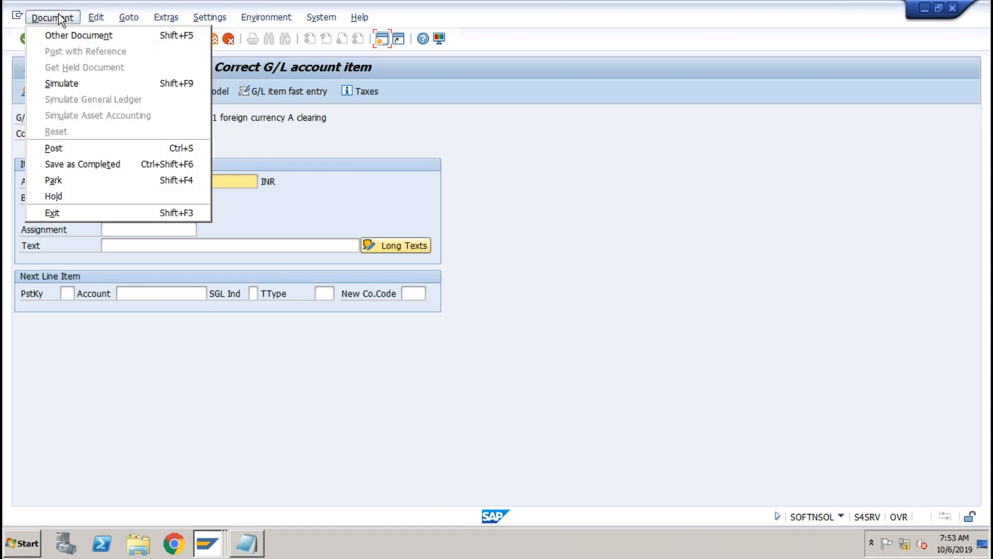
left_click(65, 82)
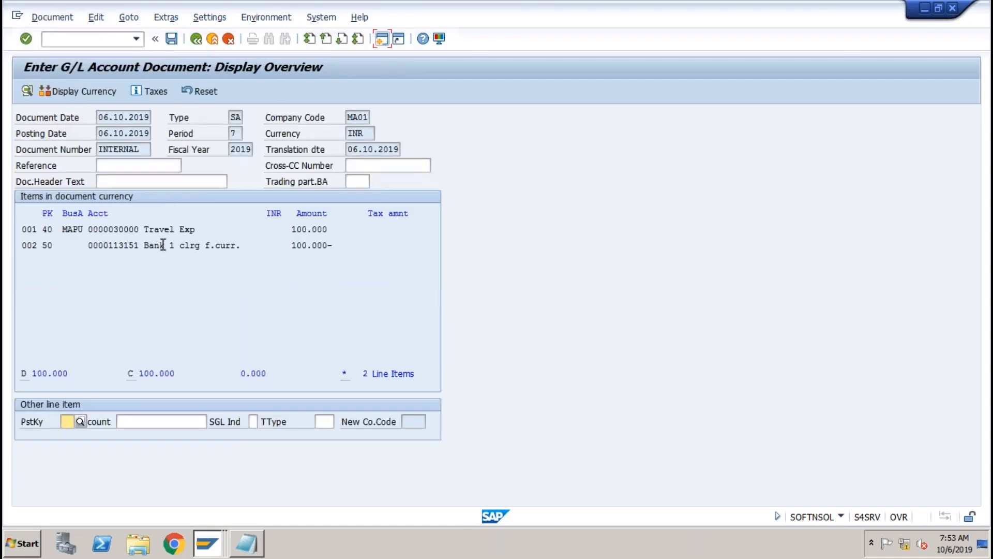
- Post the document and open the posted document in display view
left_click(171, 38)
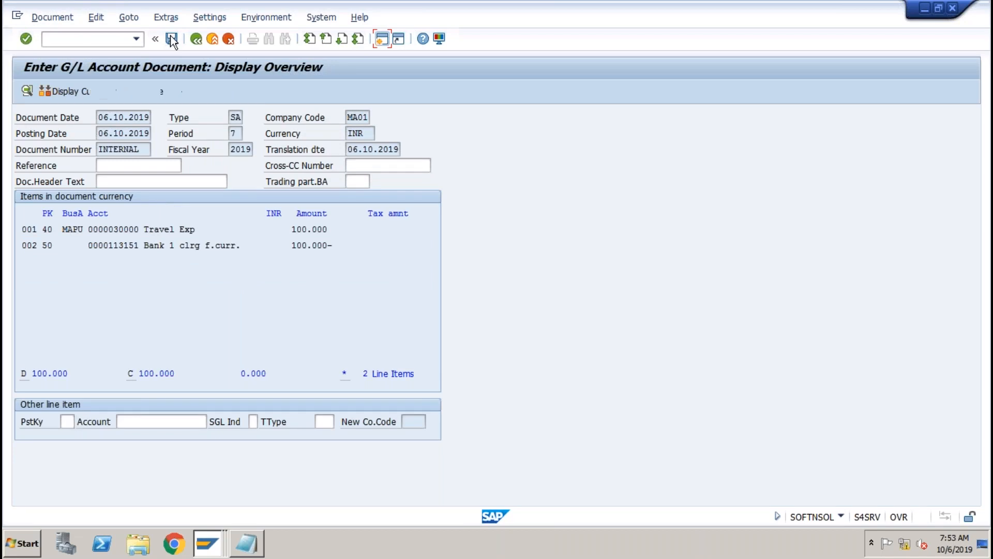
left_click(53, 19)
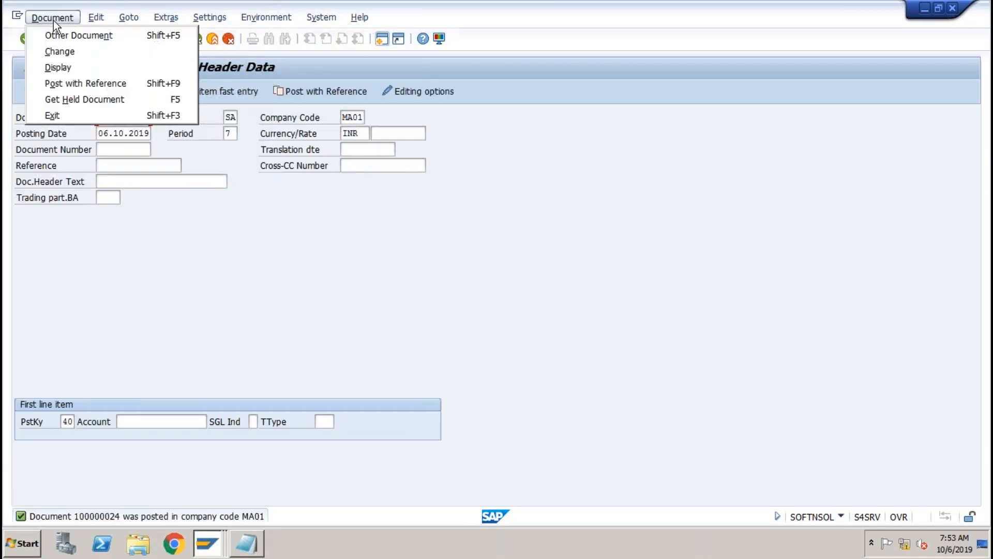
left_click(57, 67)
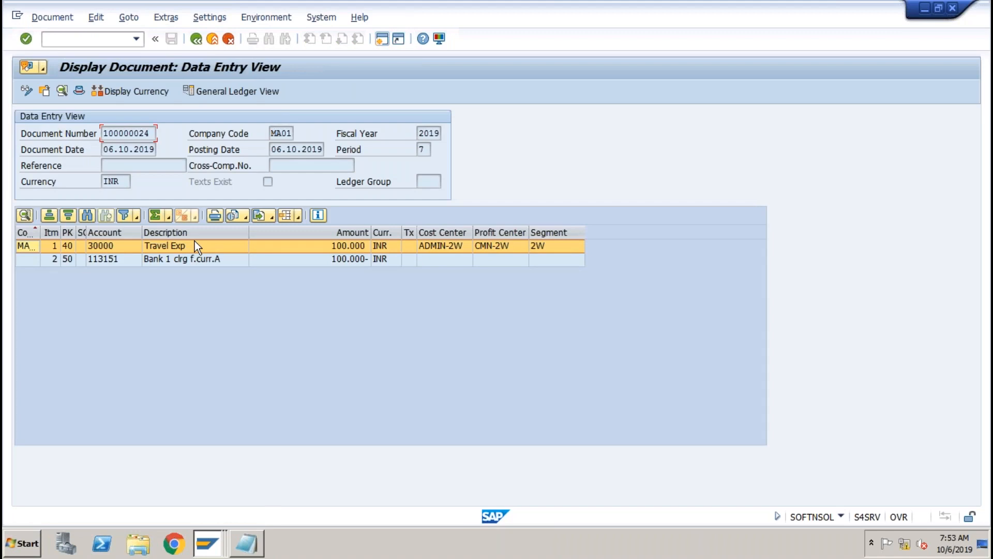
- Exit the General Posting transaction, confirming the exit without saving
left_click(216, 41)
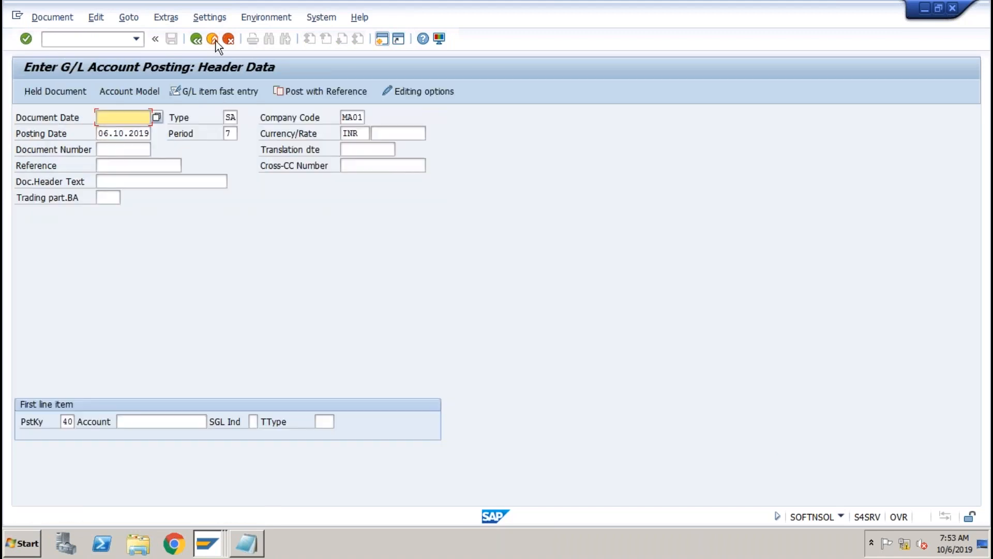
left_click(216, 41)
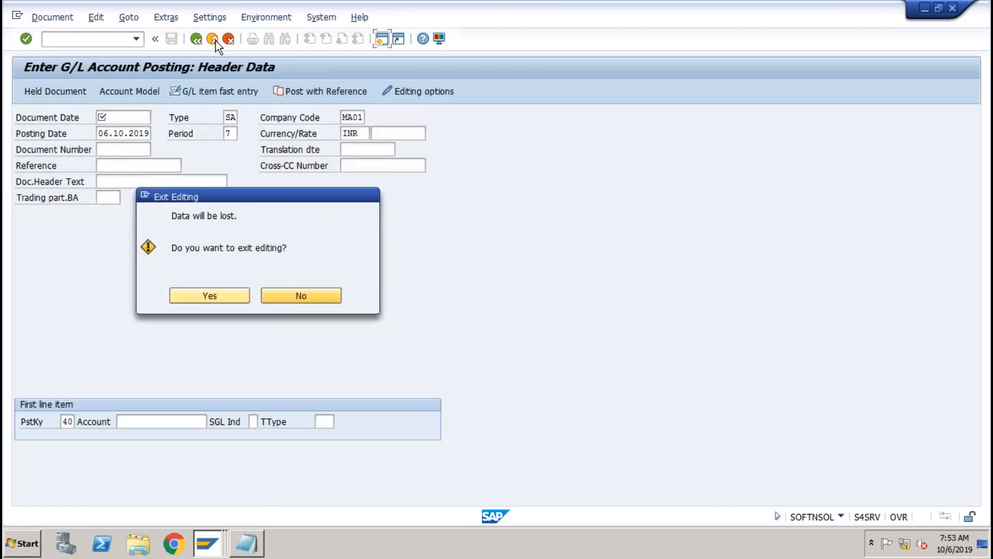
left_click(210, 297)
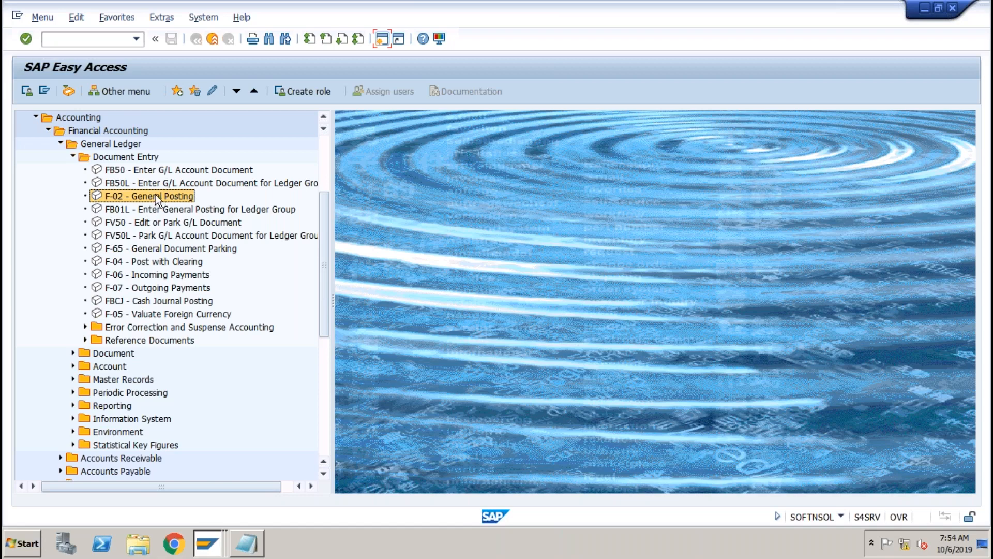
left_click(128, 183)
left_click(128, 209)
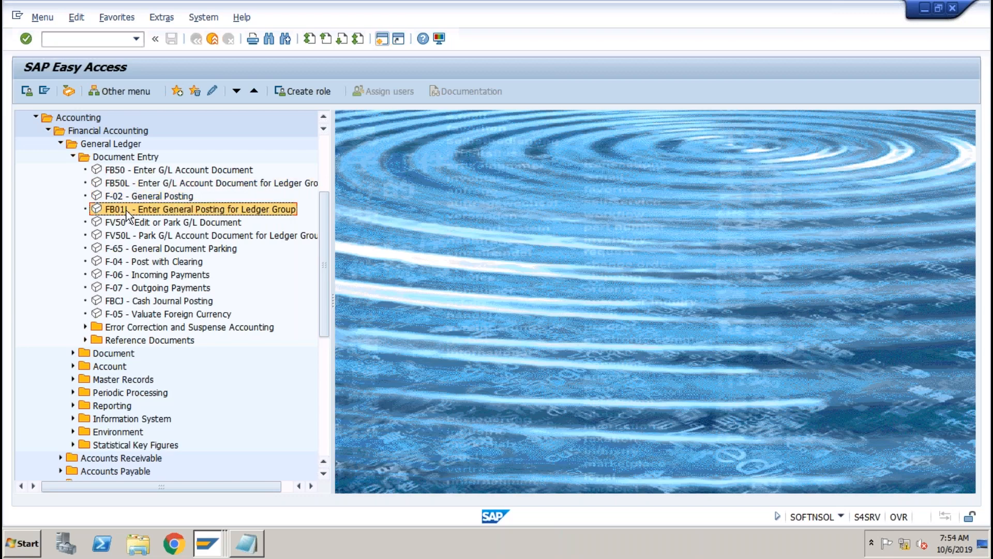
left_click(138, 183)
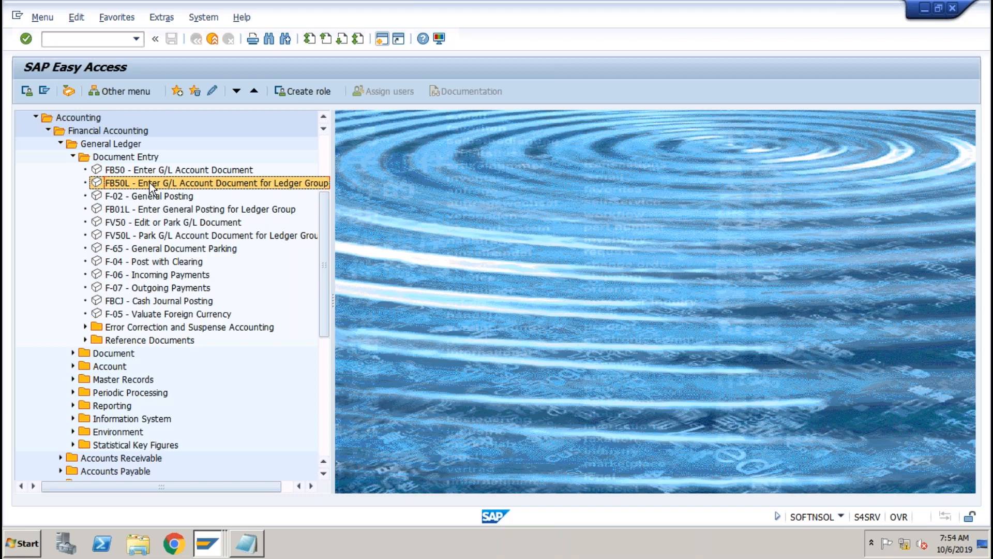
left_click(165, 248)
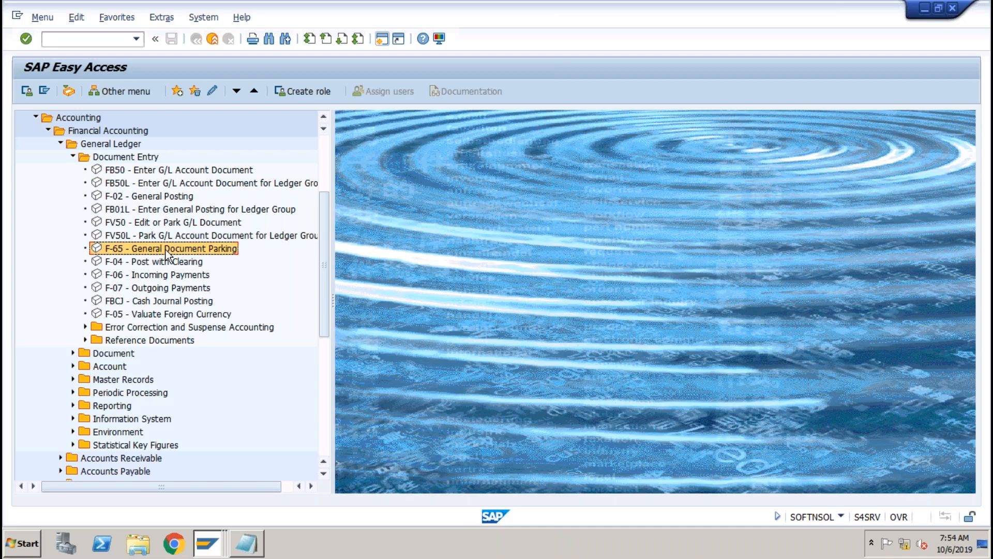
left_click(172, 236)
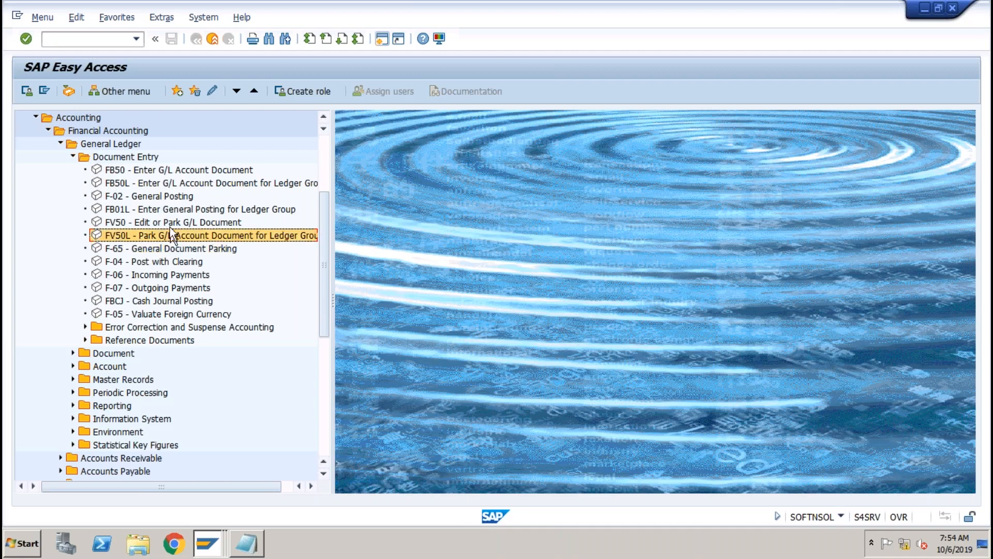
left_click(163, 223)
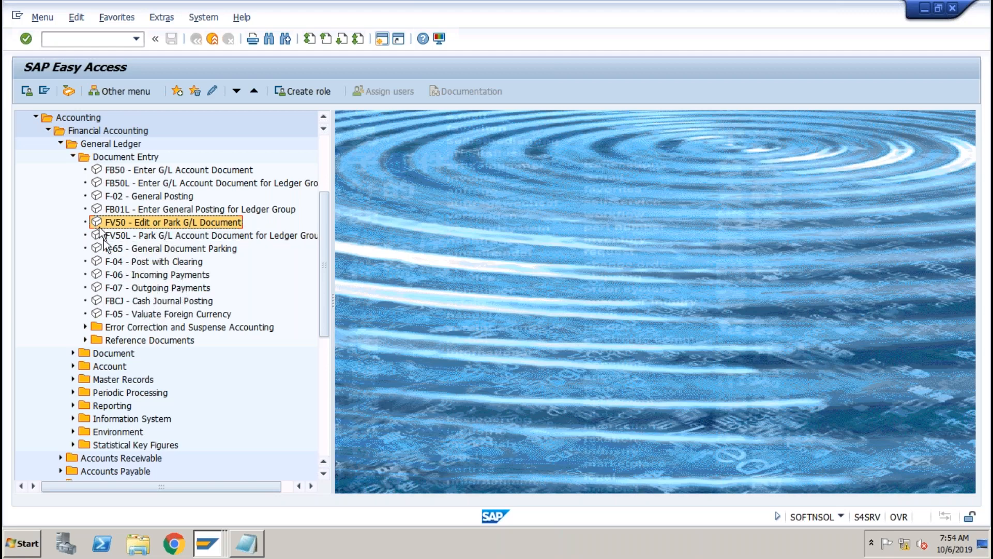
- Open document 100000024 of company code MA01 in FB02 Change Document
left_click(73, 156)
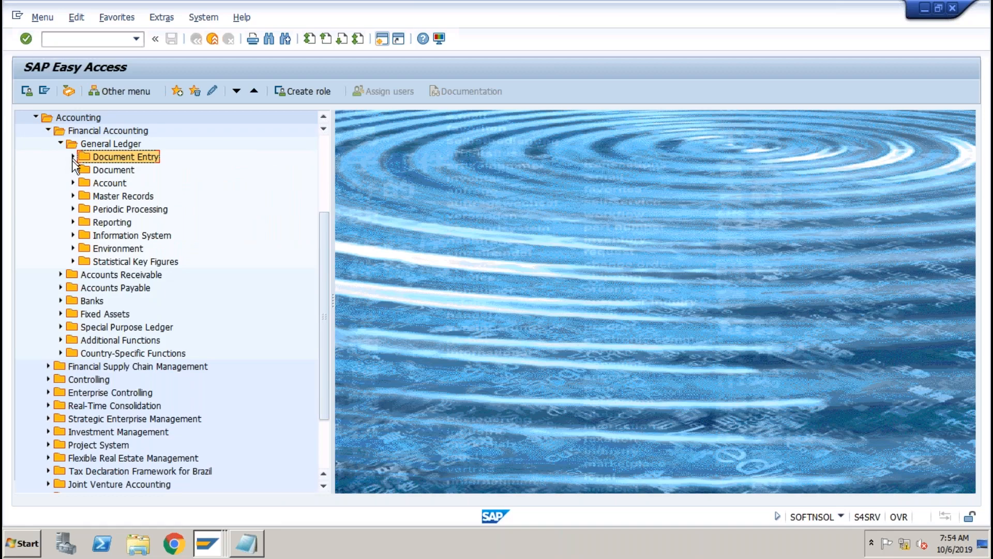
left_click(72, 170)
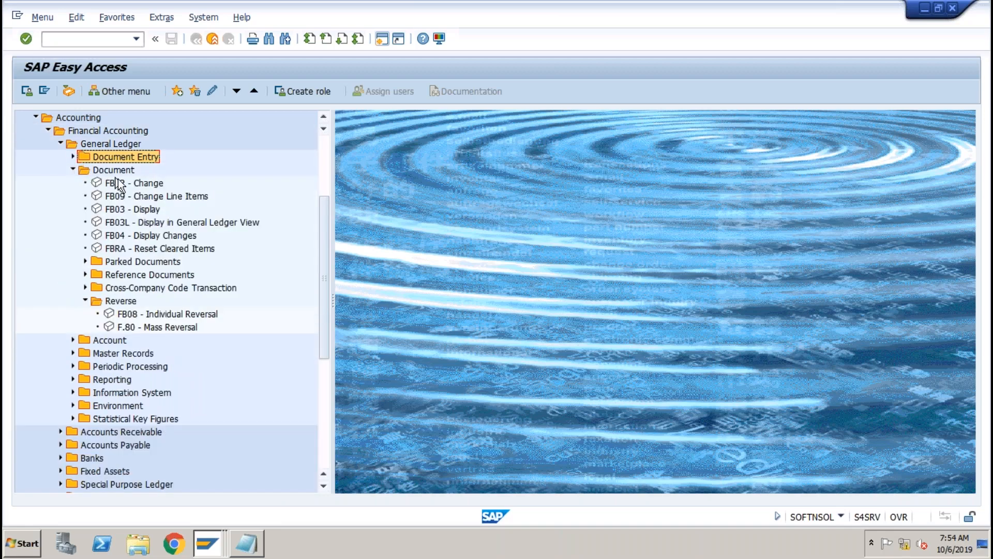
left_click(136, 185)
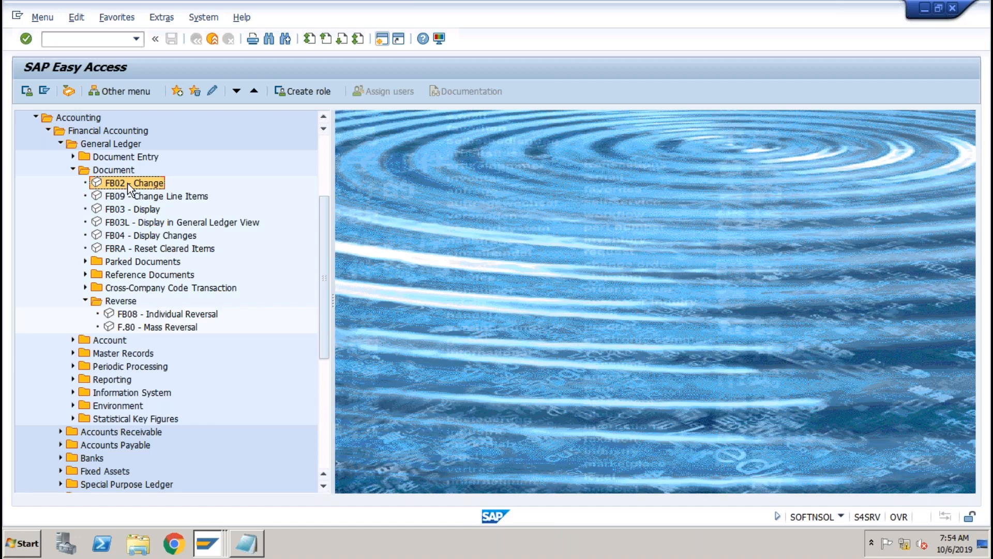
double_click(129, 185)
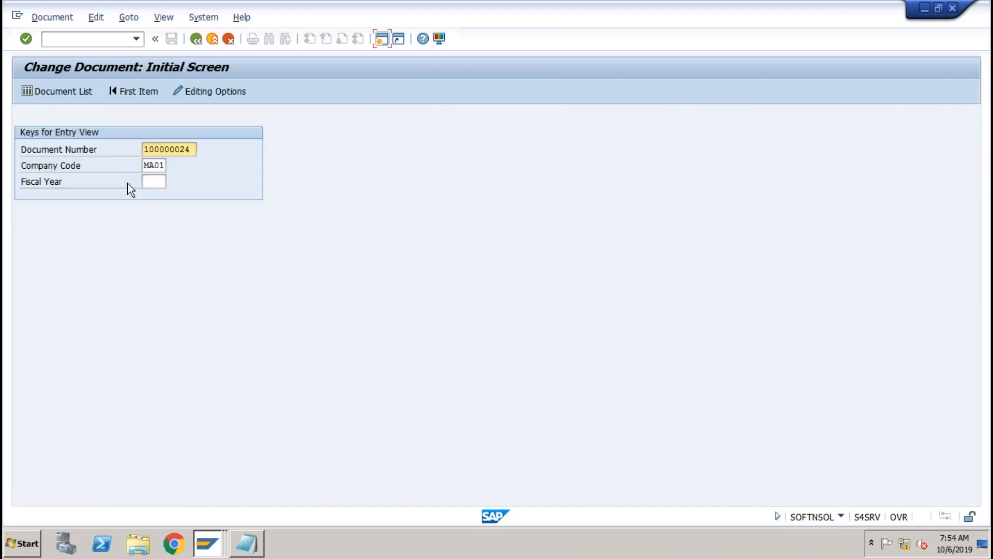
key("Return")
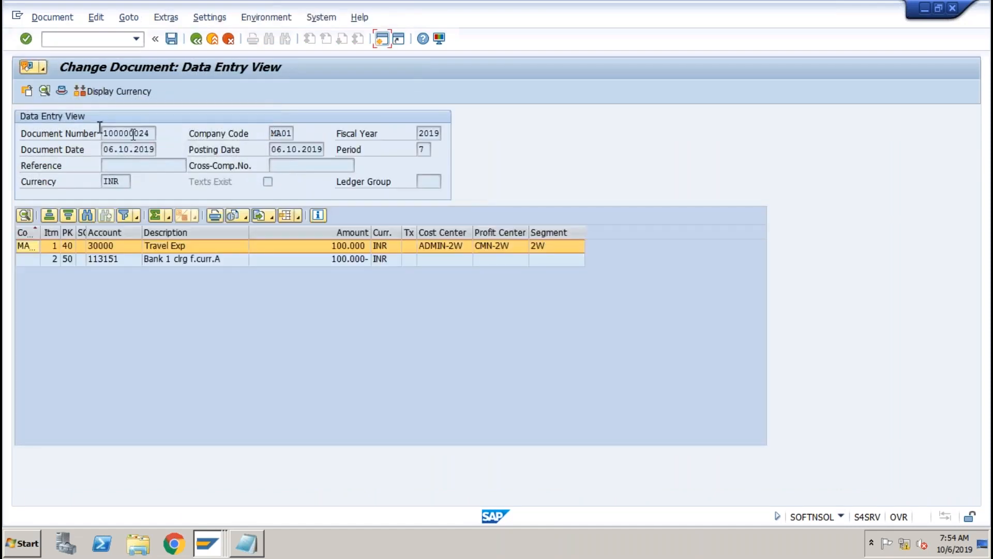
- Open the document header of the document and close it without changes
left_click(62, 91)
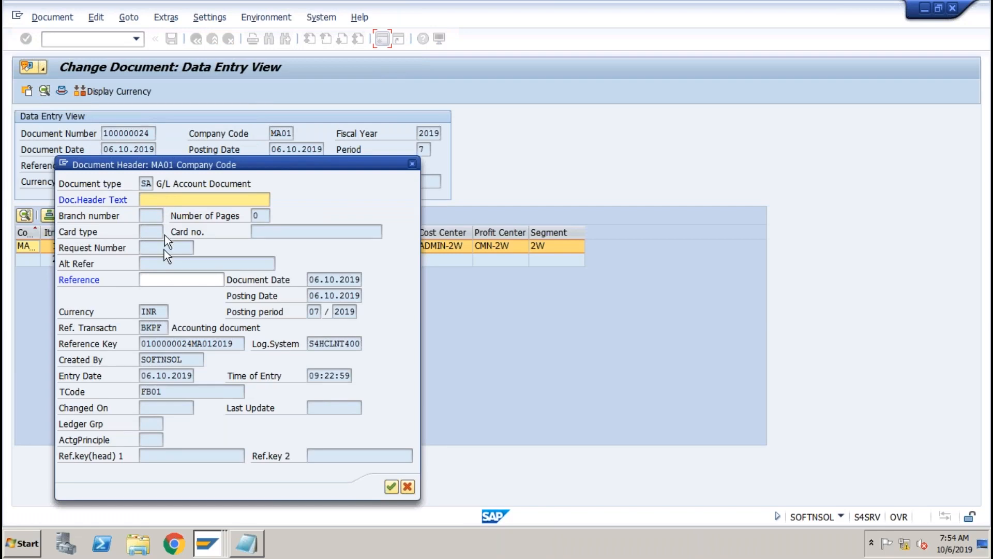
left_click(158, 280)
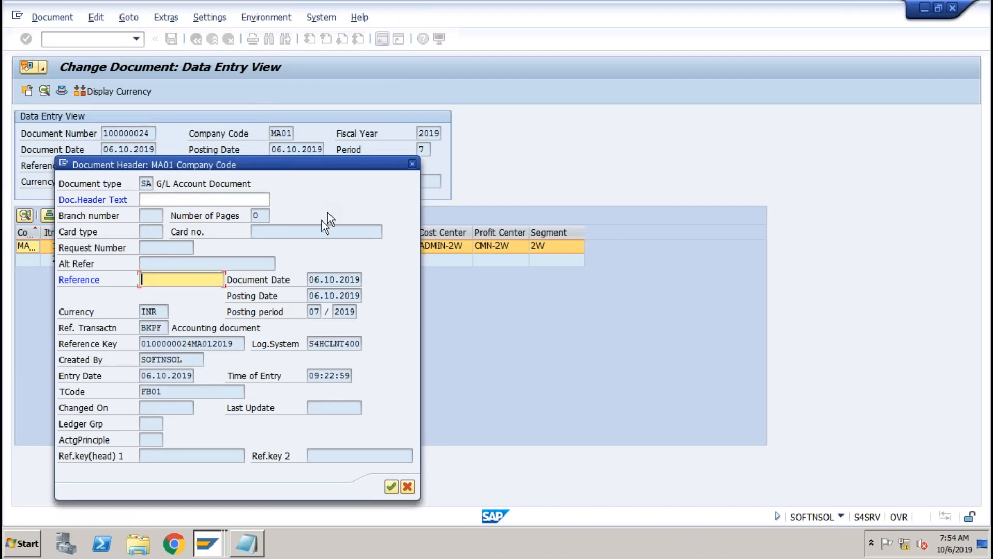
left_click(412, 165)
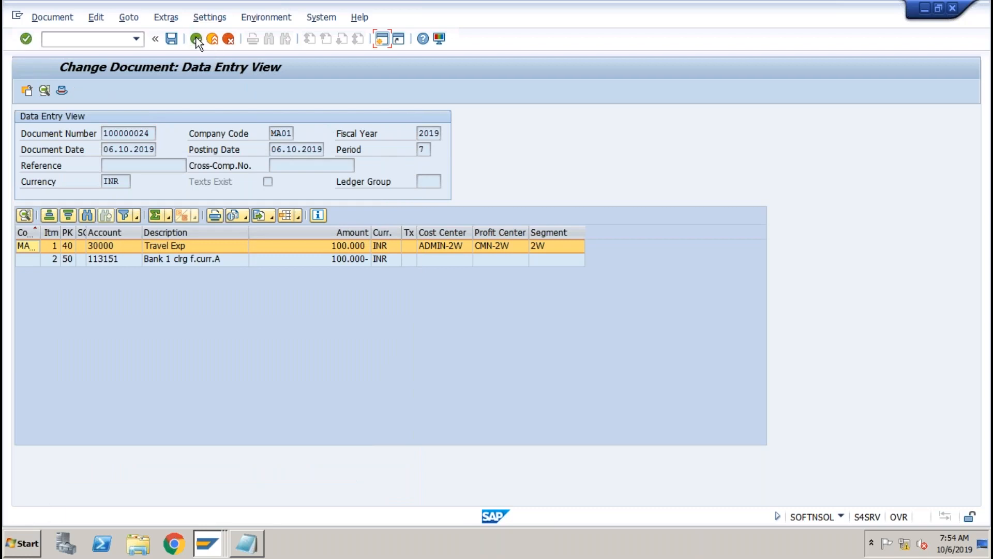
- Return to the SAP menu and reopen document 100000024 in FB02 Change Document
left_click(197, 38)
left_click(197, 39)
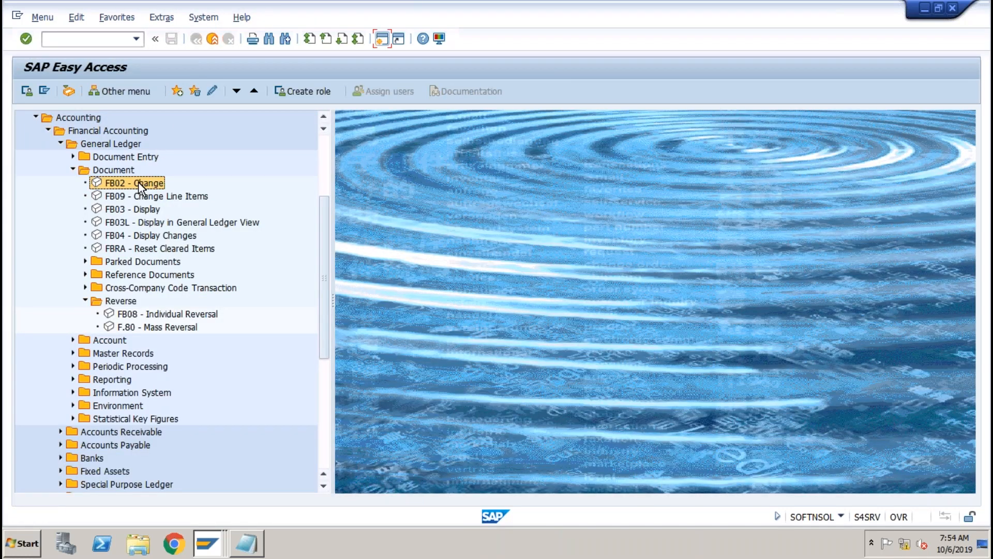
left_click(141, 195)
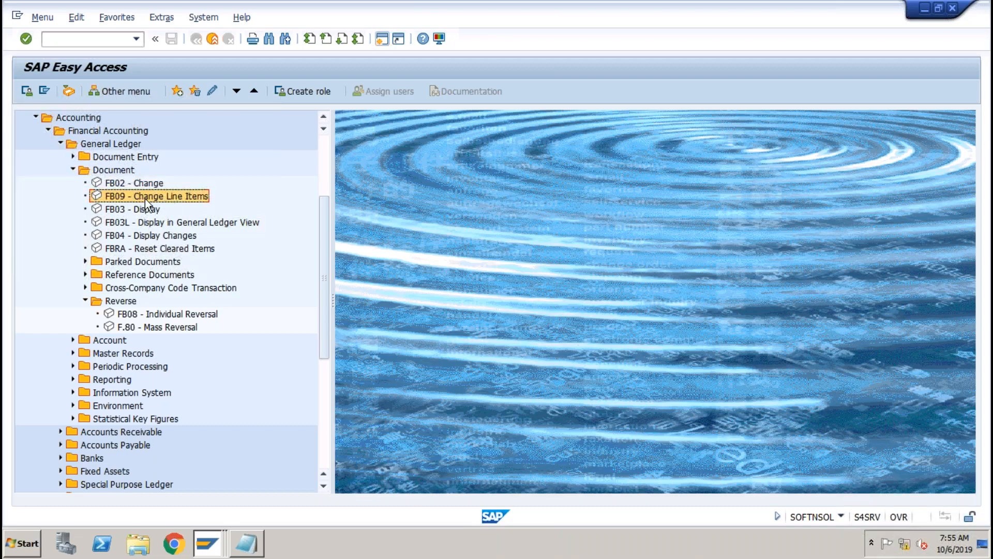
double_click(145, 184)
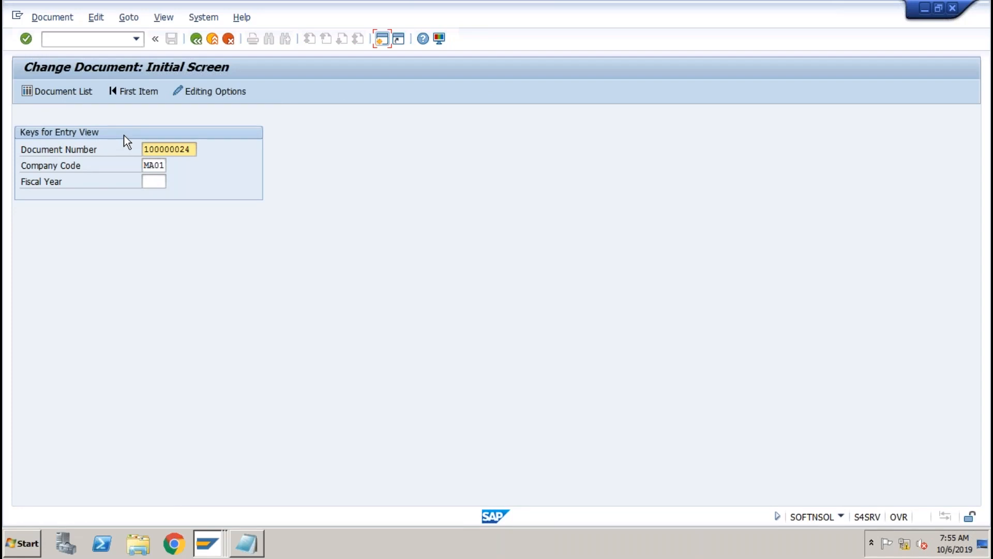
key("Return")
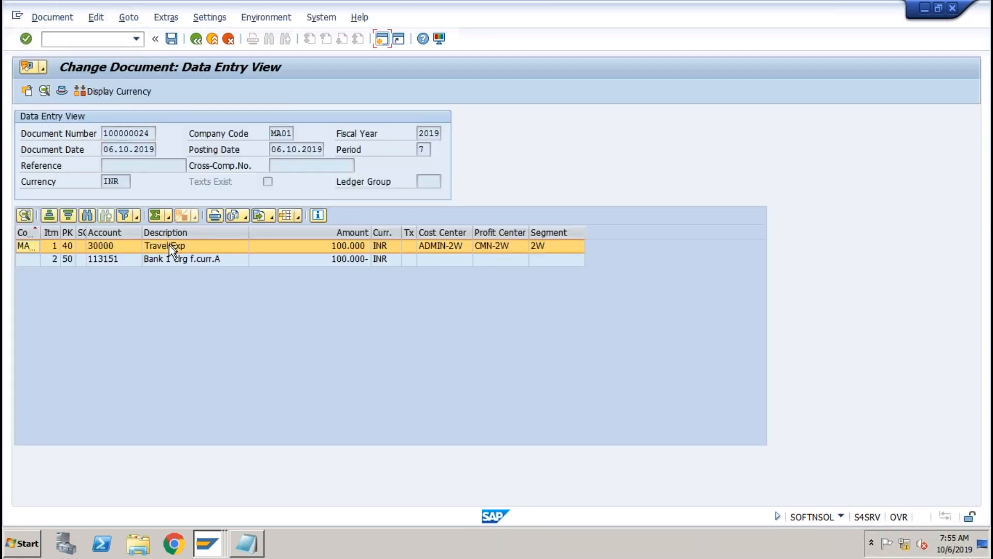
- Leave the document and open line item 1 of document 100000024 in FB09 Change Line Items
left_click(129, 133)
left_click(194, 41)
left_click(194, 41)
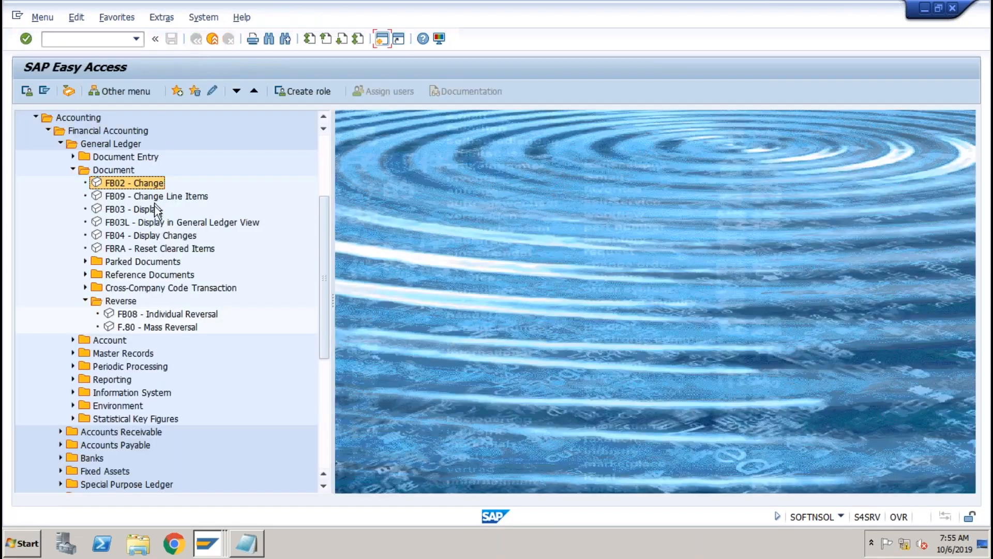
double_click(147, 197)
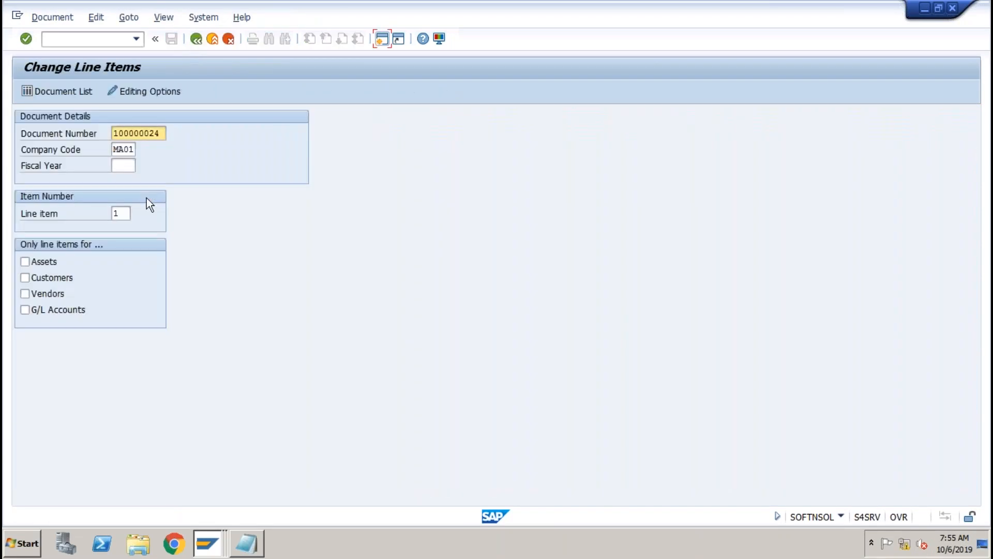
left_click(118, 212)
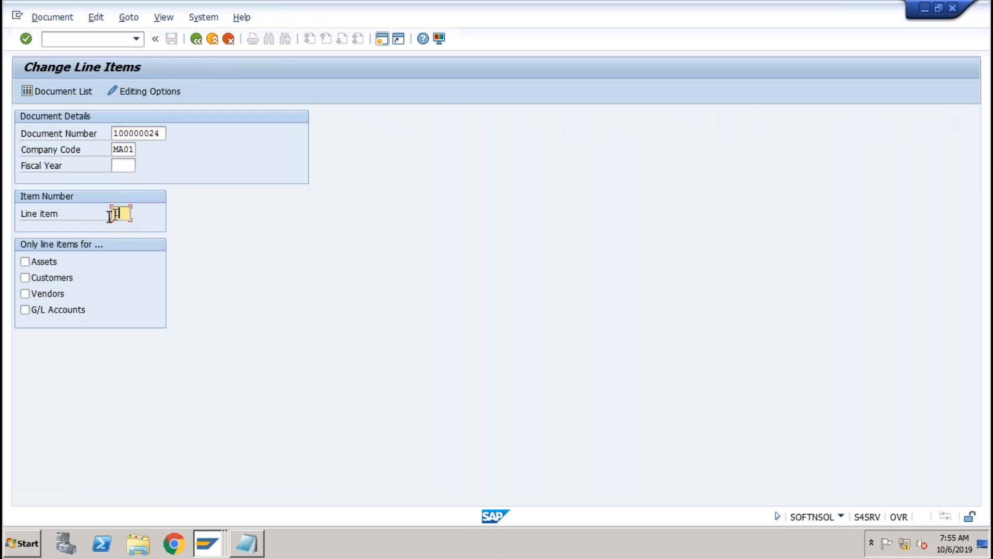
key("Return")
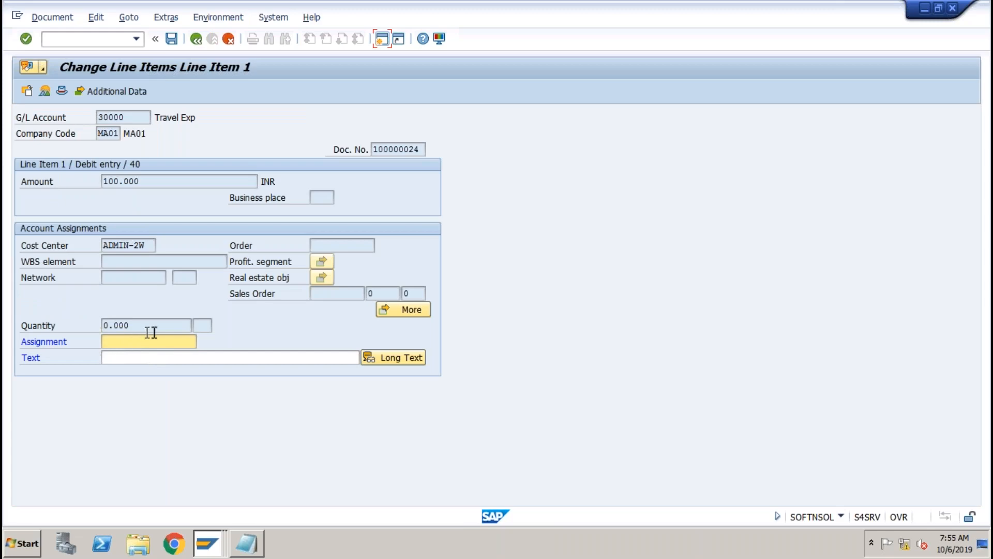
- Leave the line item change screen and return to the Document folder in the SAP menu
left_click(144, 340)
left_click(197, 43)
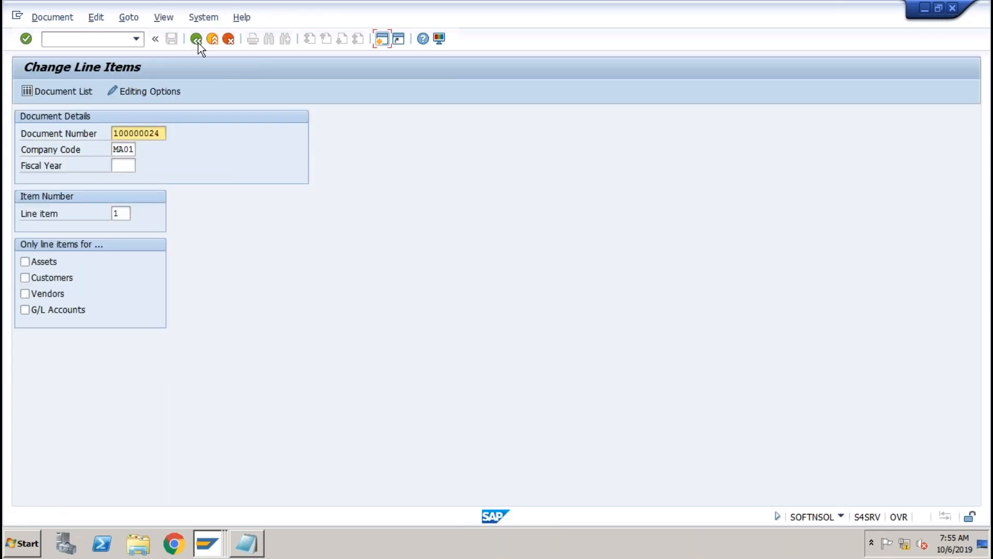
left_click(198, 42)
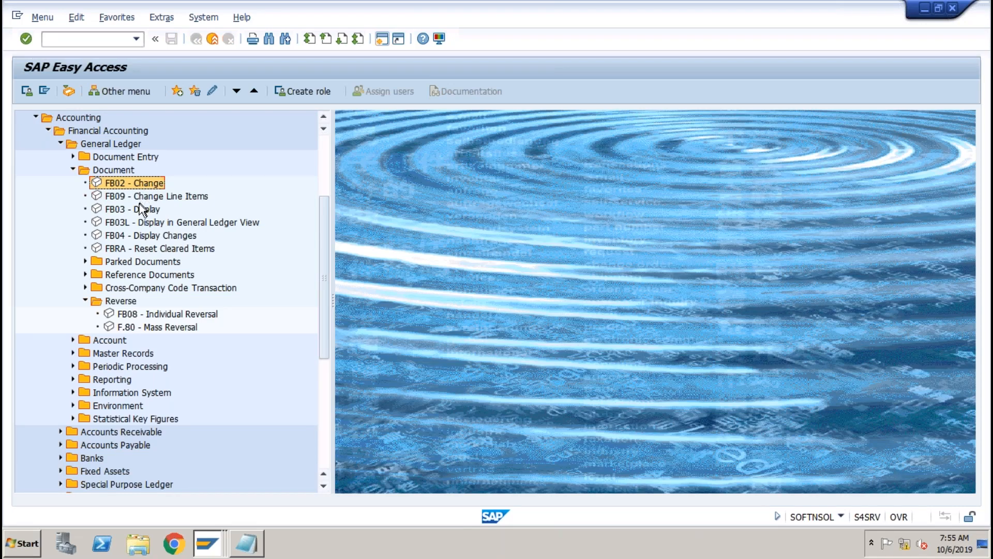
left_click(125, 211)
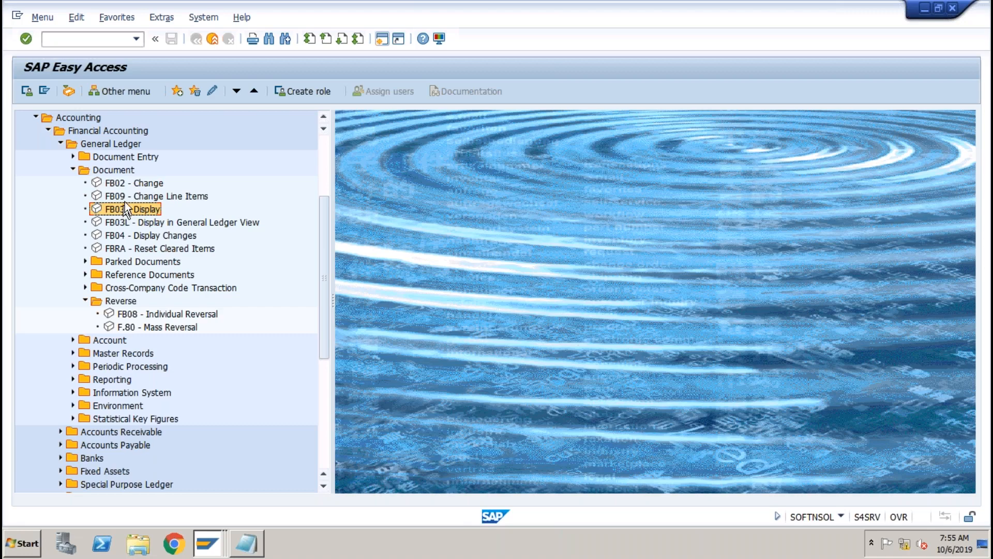
left_click(130, 186)
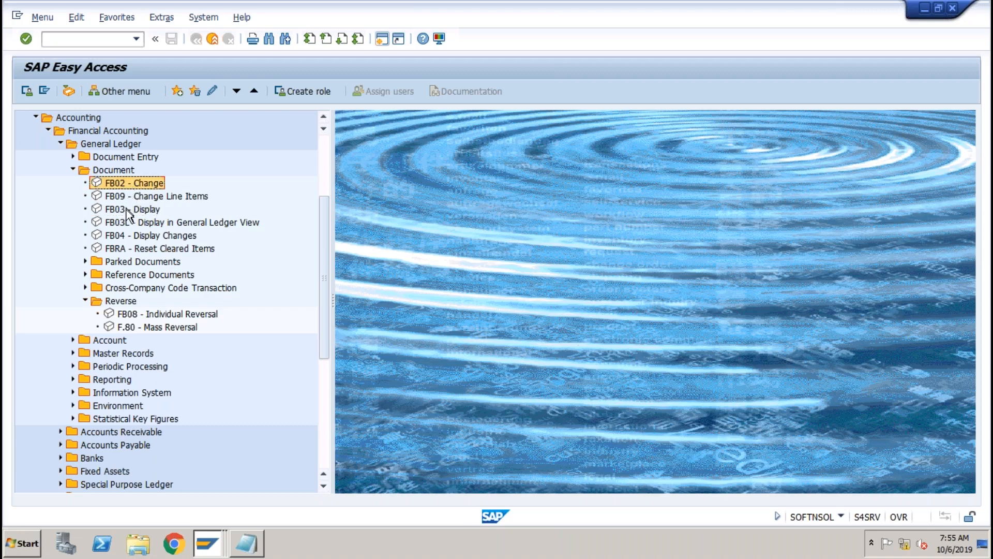
- Display document 100000024 in FB03, switch it to change mode, and return to the menu
left_click(126, 210)
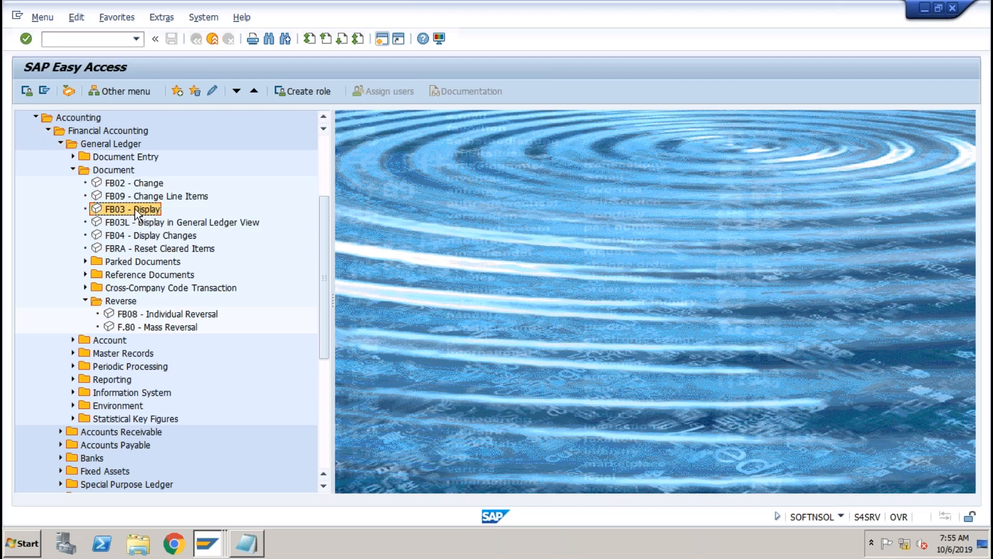
double_click(135, 209)
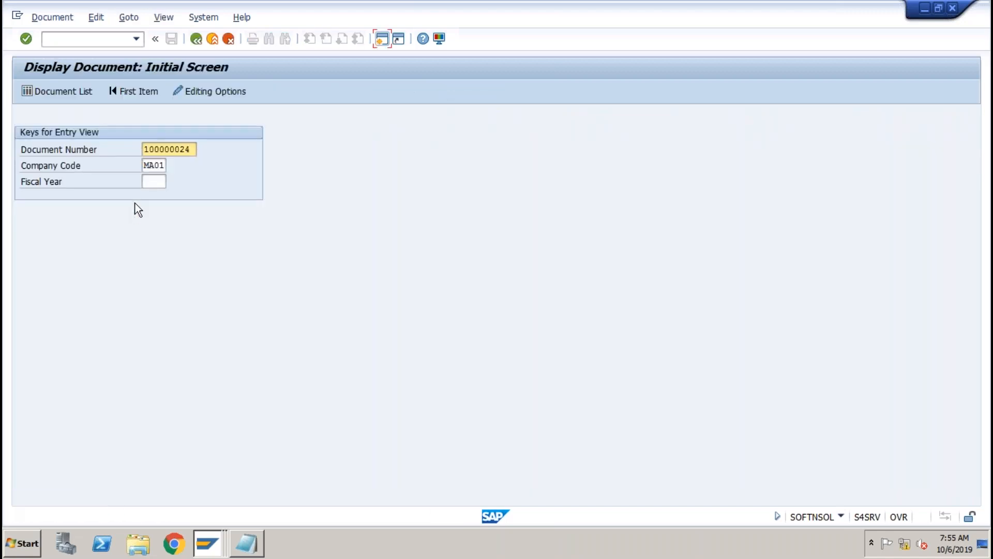
key("Return")
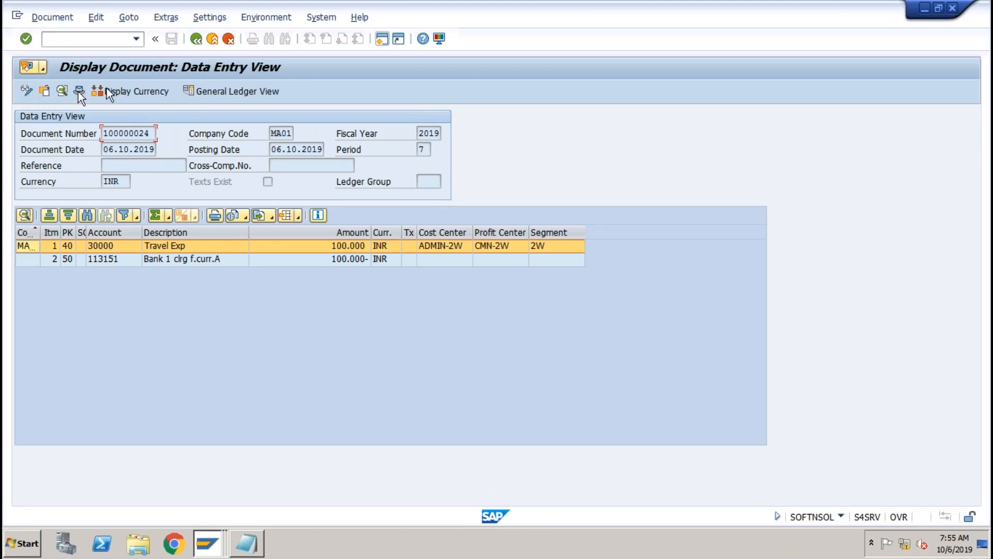
left_click(27, 91)
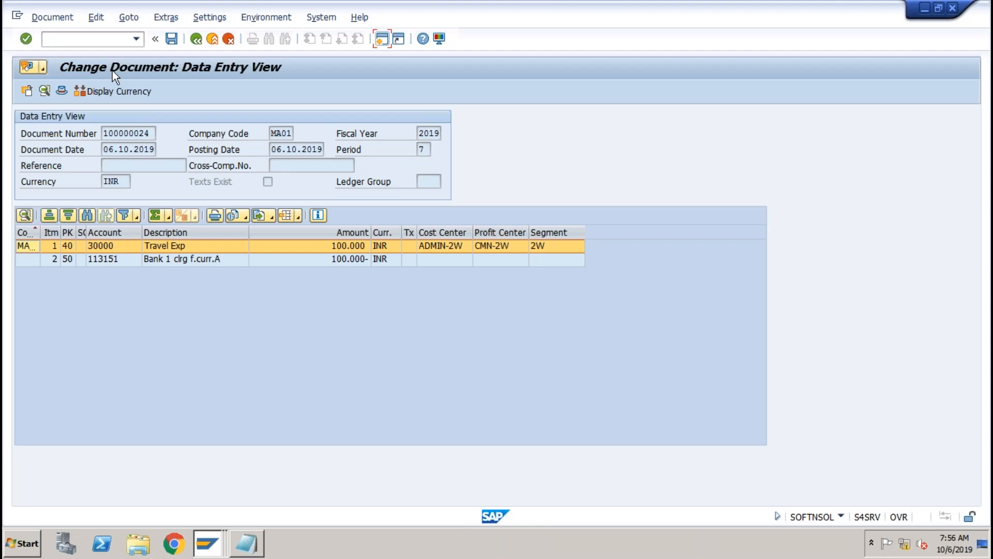
left_click(213, 42)
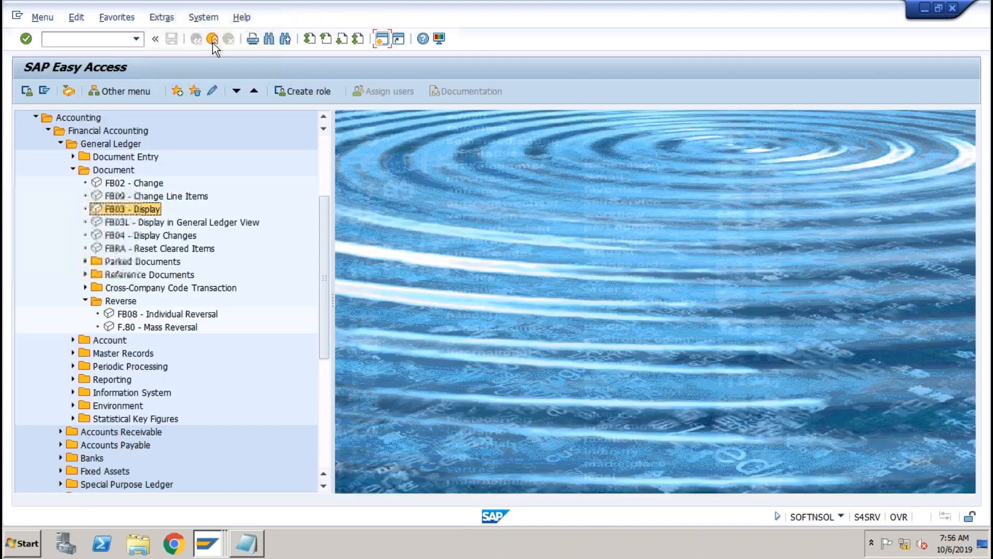
- Open FB04 Display Changes for document 100000019 in company code MA01
left_click(138, 236)
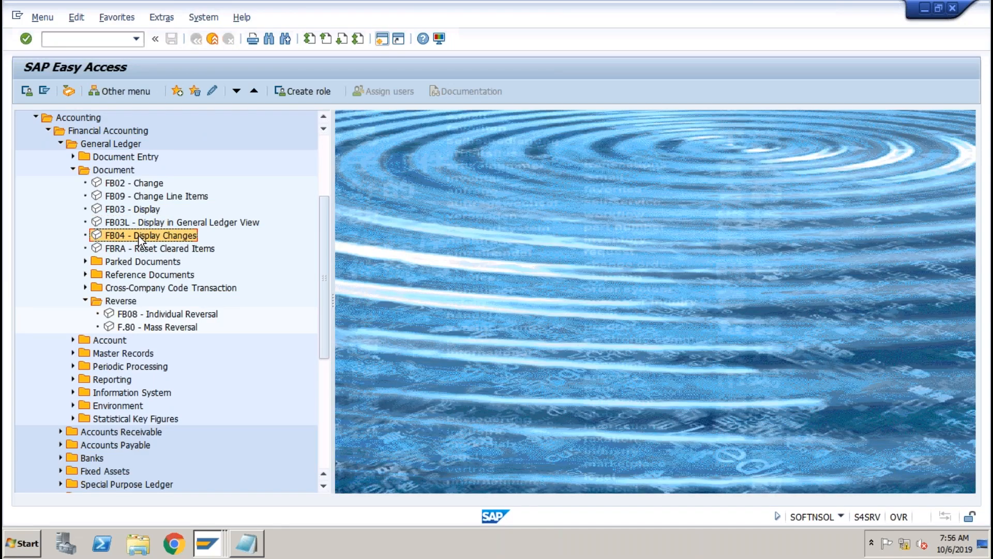
double_click(139, 237)
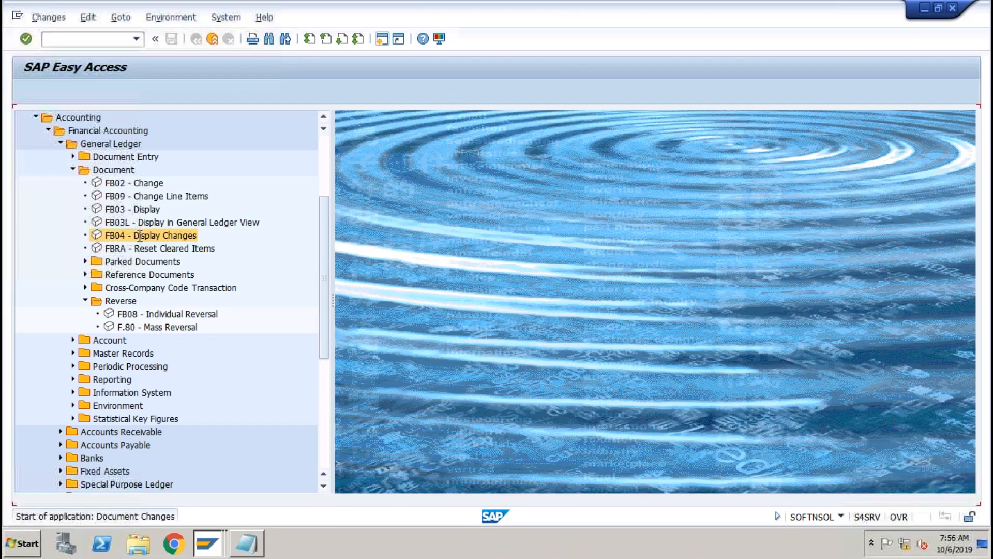
left_click(176, 165)
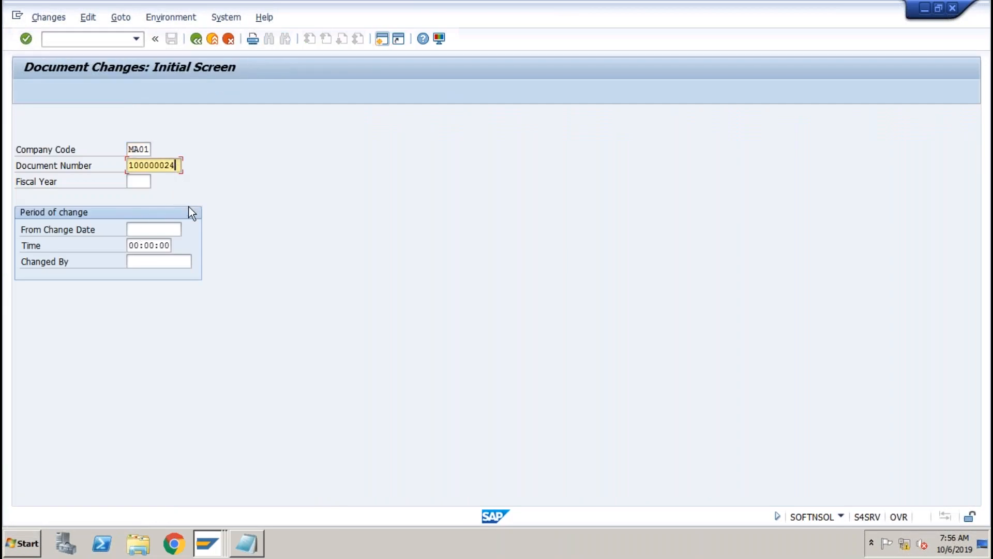
key("BackSpace")
key("BackSpace")
type("19")
key("Return")
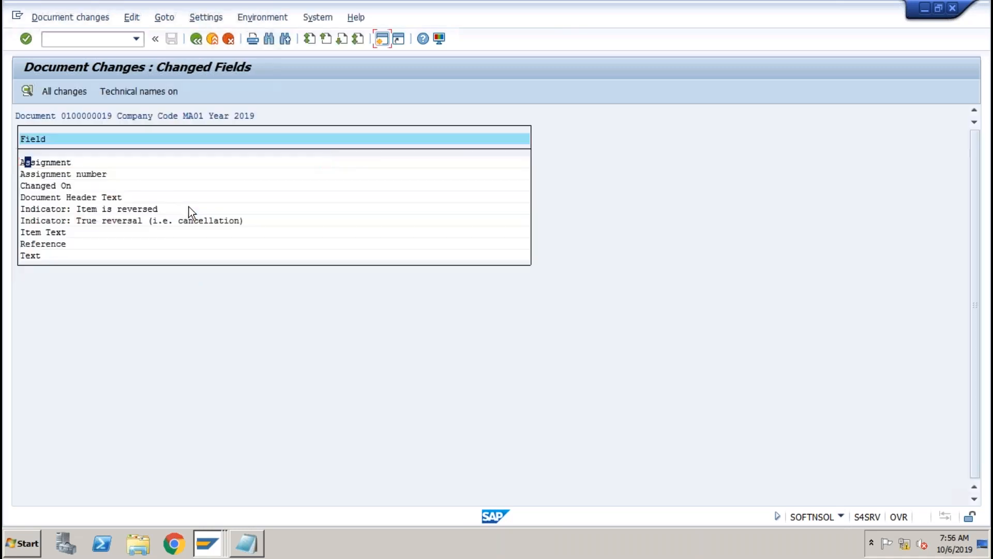
- Review the list of changed fields and open the changes recorded for the Assignment field
left_click(62, 164)
left_click(60, 175)
left_click(58, 198)
left_click(58, 210)
left_click(49, 233)
left_click(48, 245)
double_click(50, 164)
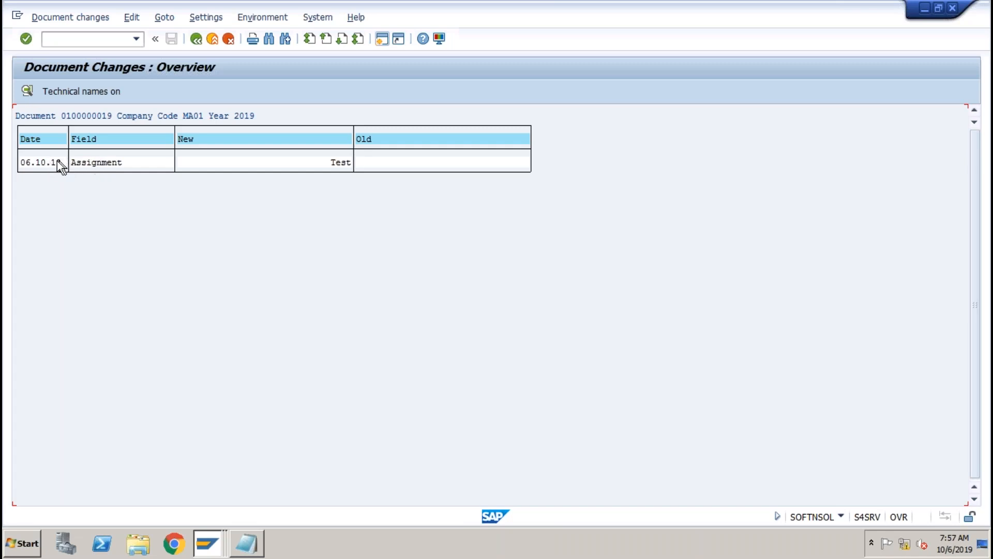
- Open the details of the Assignment change and close the details window
left_click(53, 162)
left_click(389, 164)
left_click(327, 164)
double_click(302, 164)
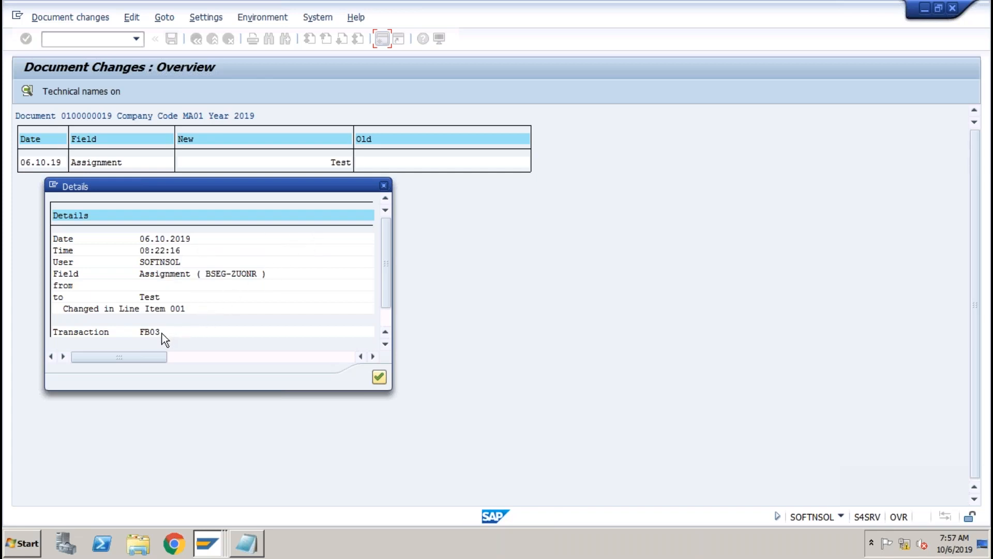
left_click(385, 186)
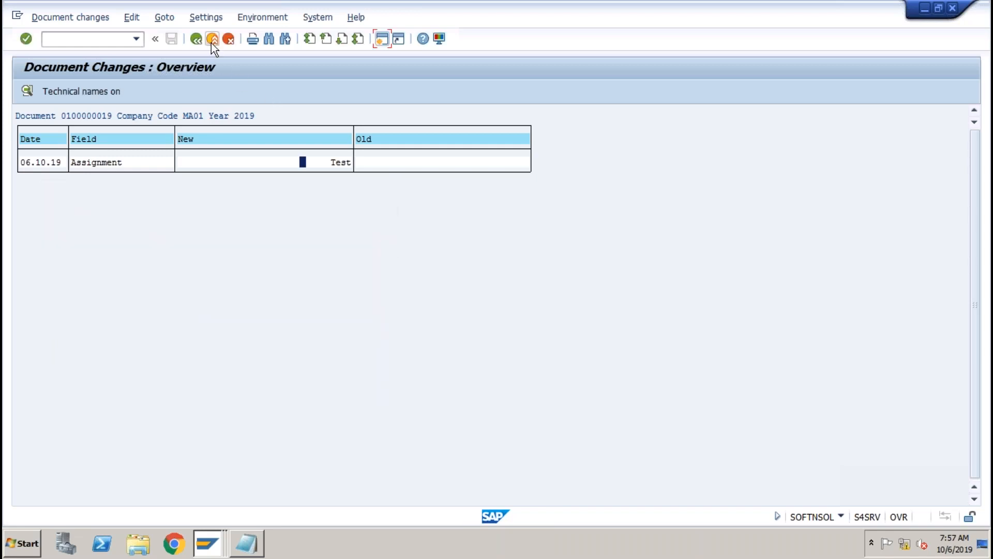
- Return to the menu and browse the transactions under Parked Documents
left_click(212, 39)
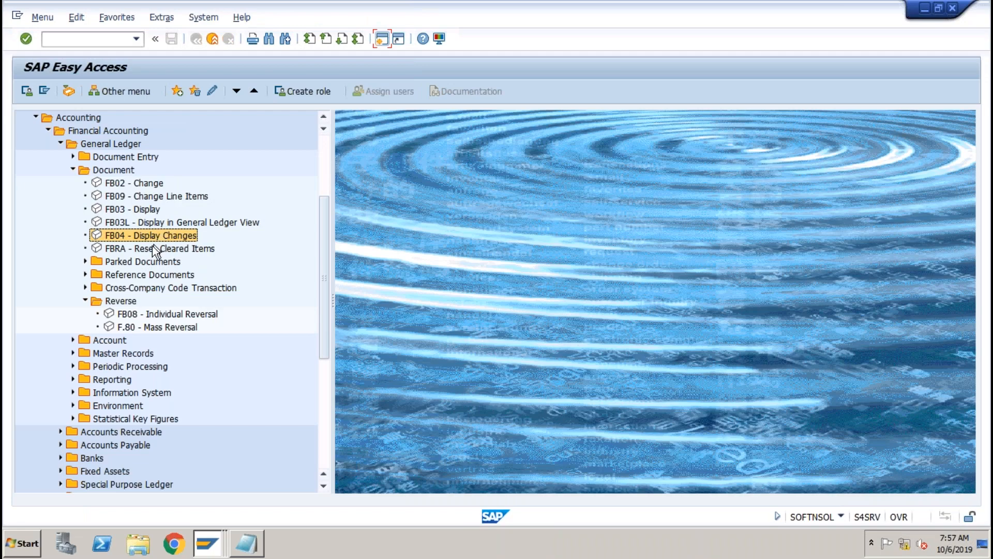
left_click(160, 249)
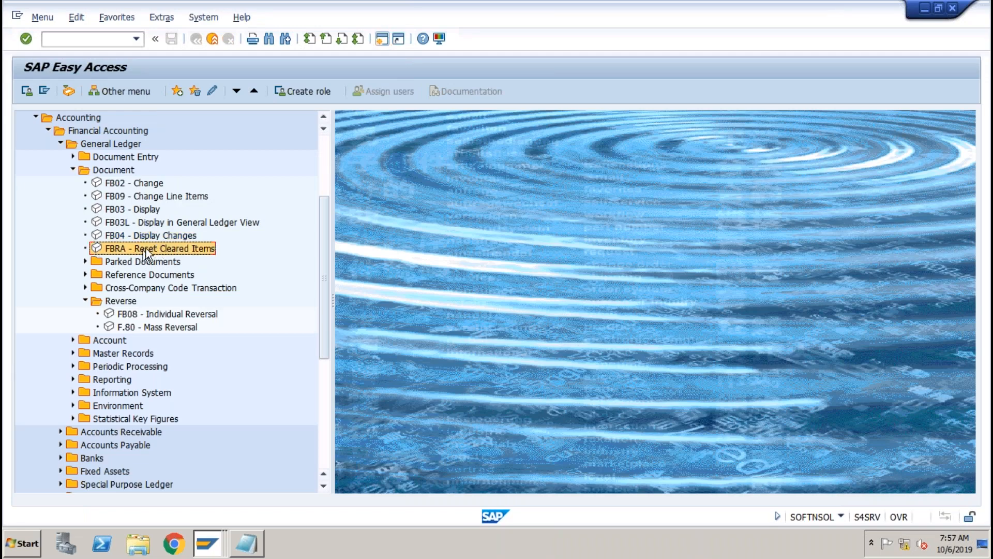
left_click(85, 261)
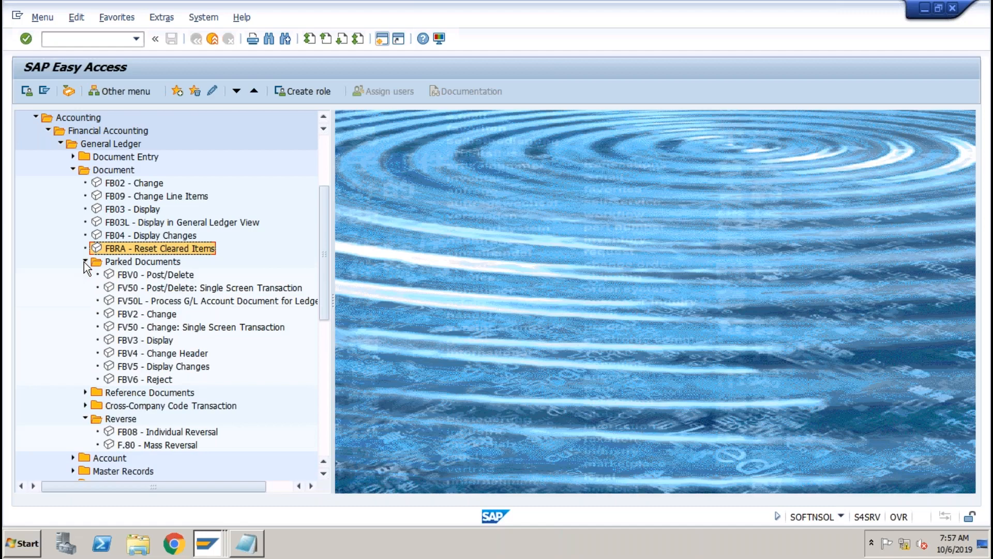
left_click(130, 276)
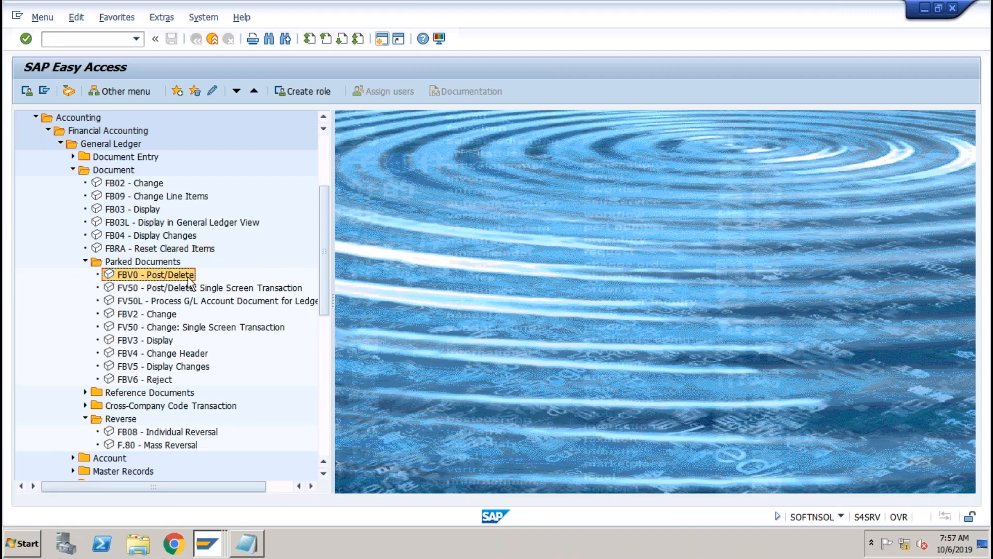
left_click(156, 289)
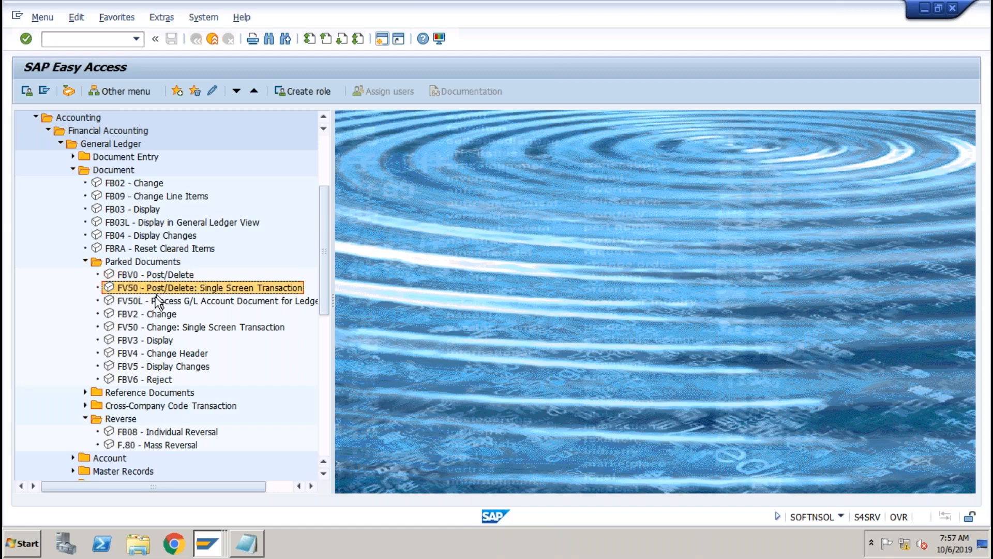
left_click(154, 300)
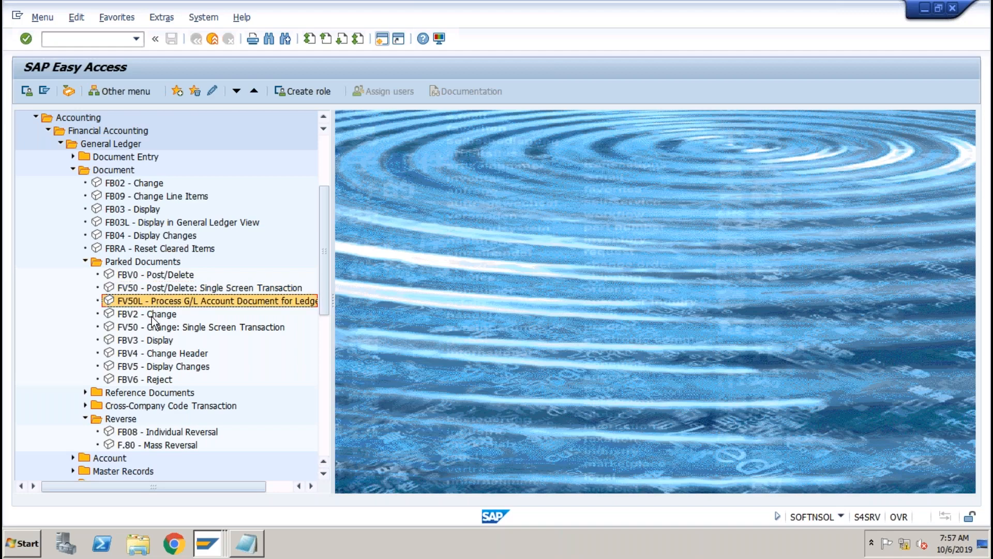
left_click(154, 318)
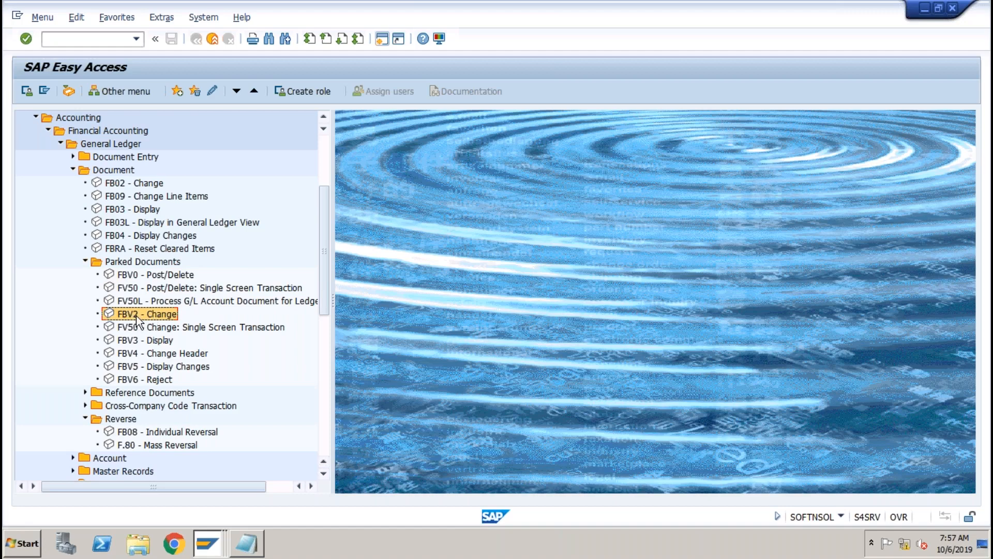
left_click(123, 341)
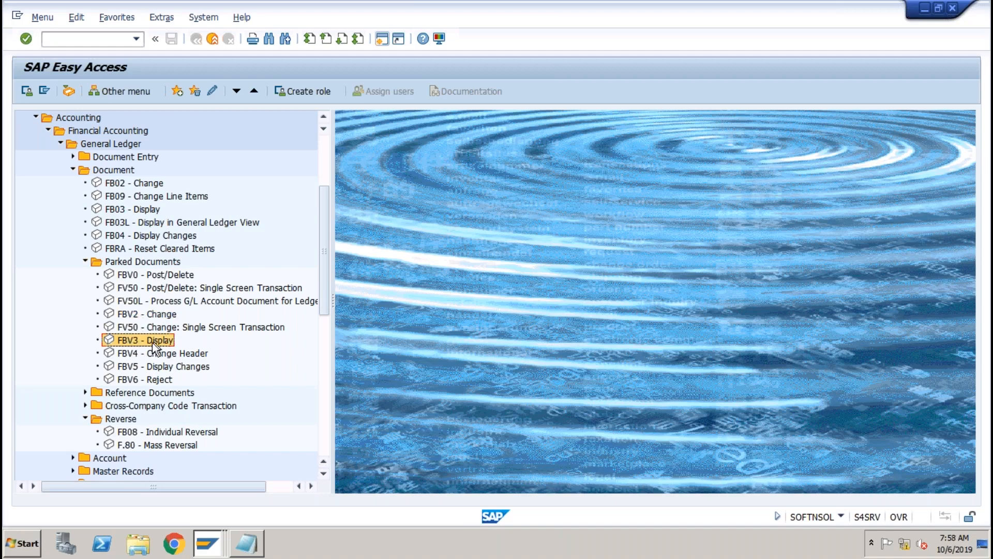
left_click(131, 354)
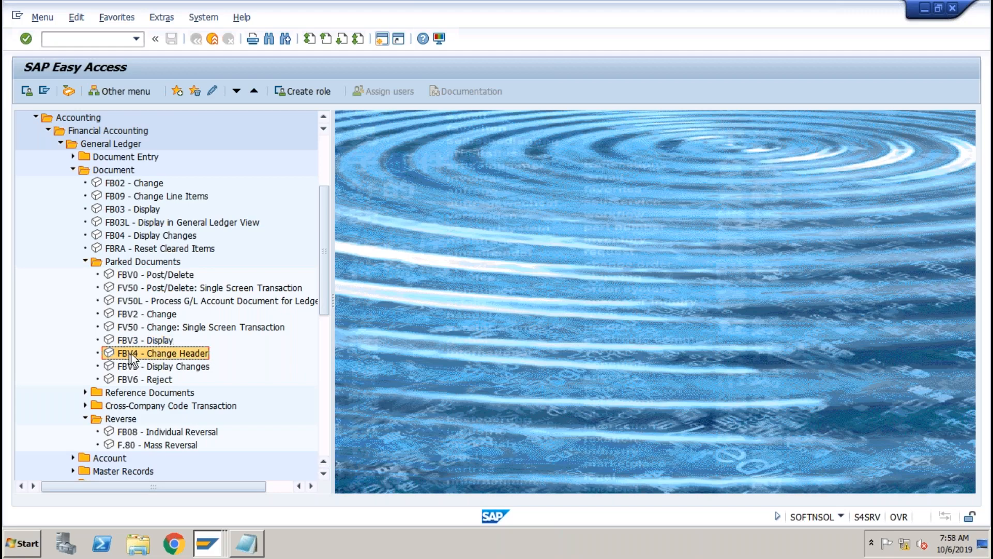
left_click(133, 368)
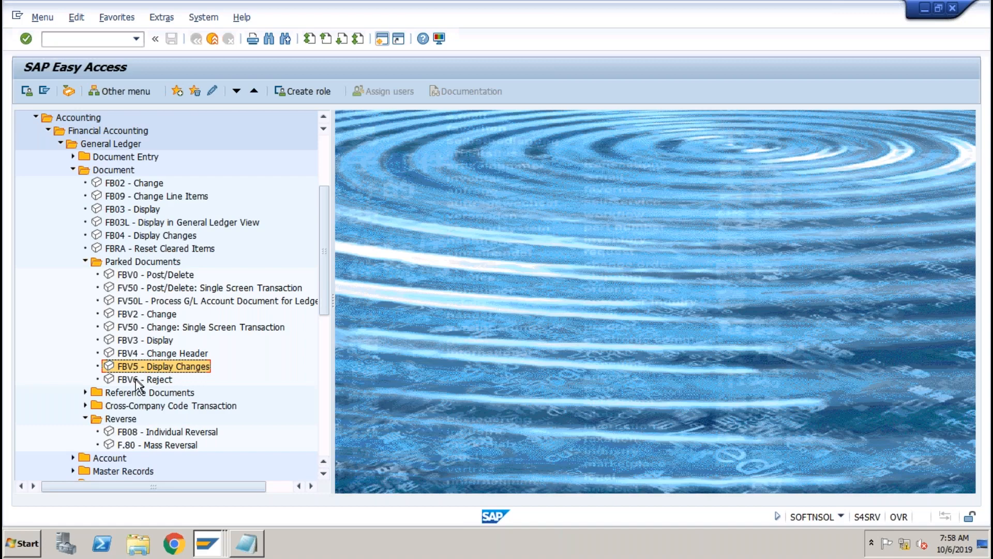
left_click(133, 380)
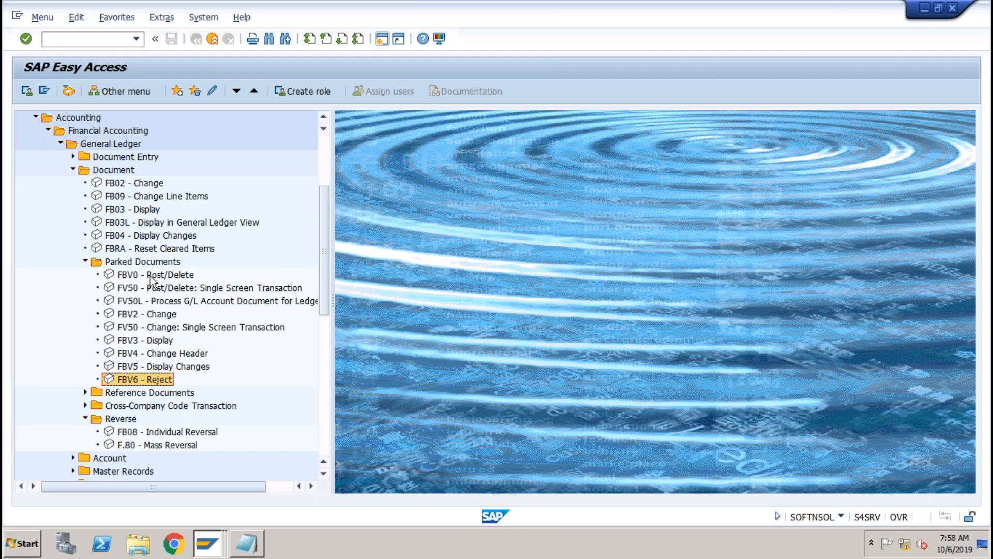
- Start FV50 Post/Delete: Single Screen Transaction and set the document date to 06102019
double_click(141, 289)
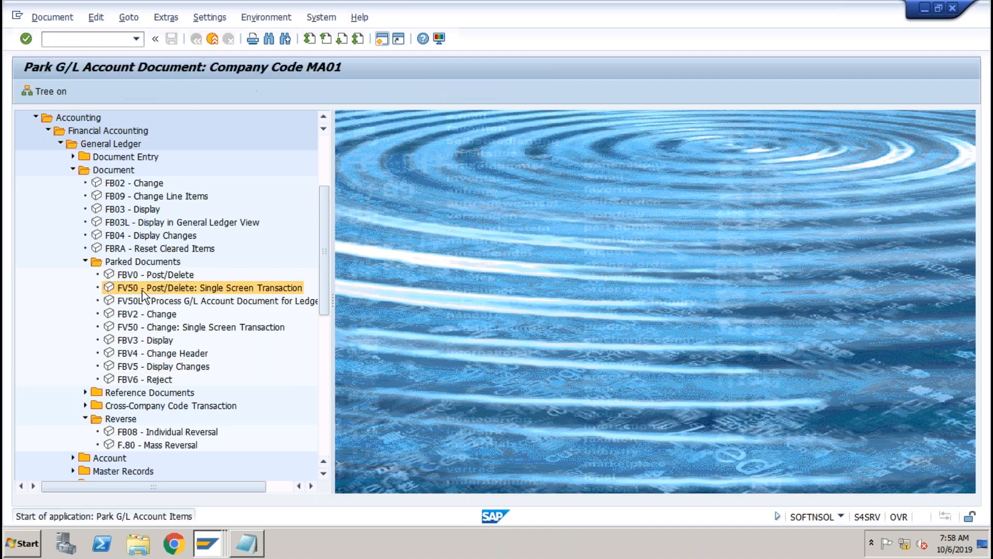
type("0")
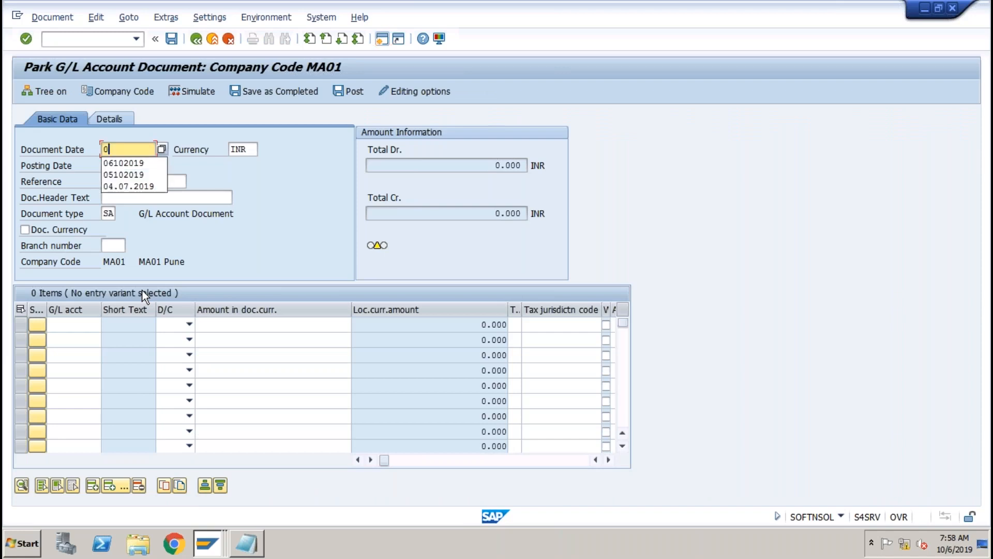
type("610")
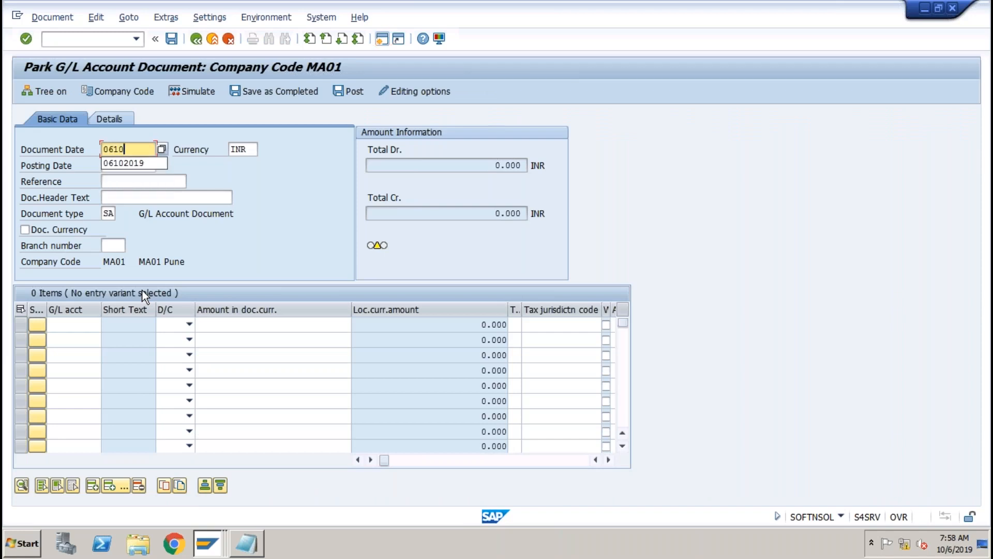
type("2019")
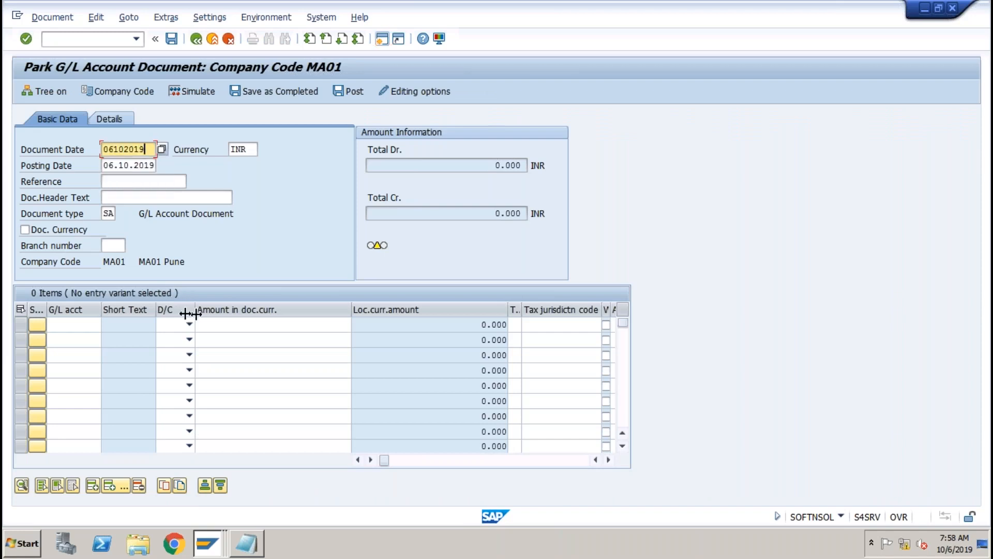
- Enter G/L account 30000 as a debit line and 113151 as a credit line
left_click(78, 324)
key("Down")
key("Return")
key("Down")
key("Down")
key("Down")
key("Return")
left_click(189, 324)
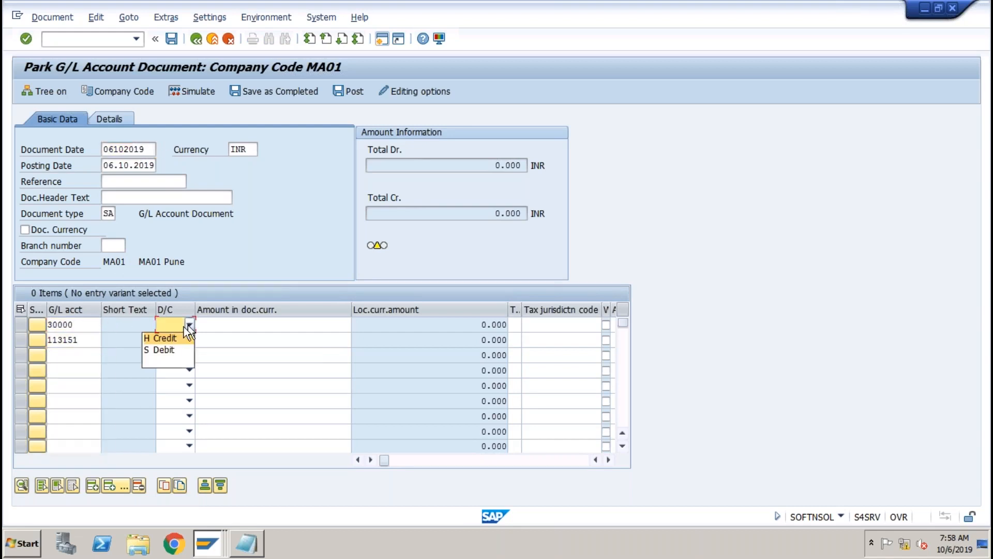
left_click(169, 349)
left_click(188, 340)
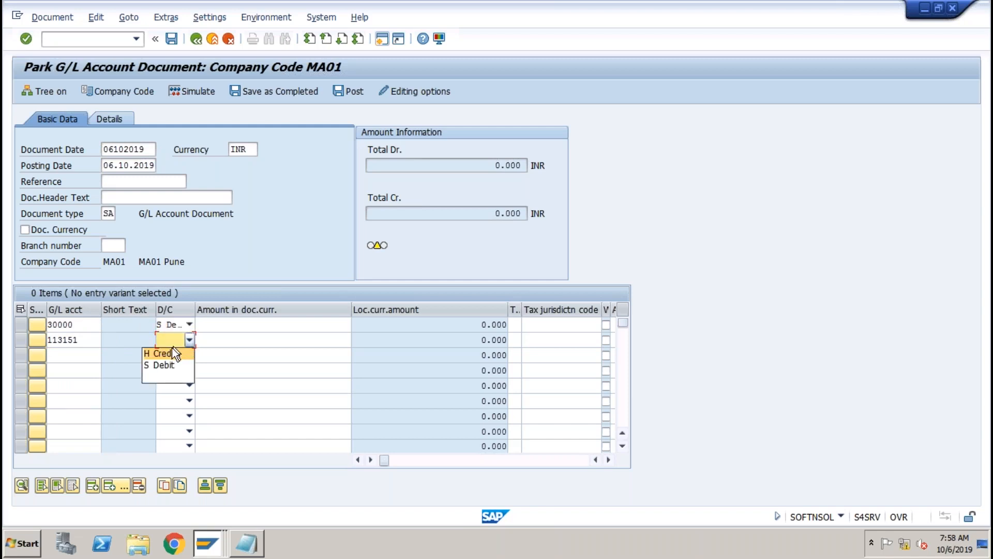
left_click(169, 353)
- Enter an amount of 100 on both the debit and credit lines
left_click(216, 325)
key("Down")
key("Return")
left_click(278, 340)
type("100")
- Fill in cost center ADMIN-2W on the travel expense line and validate the entries
key("Tab")
key("Tab")
key("Tab")
key("Tab")
key("Tab")
key("Tab")
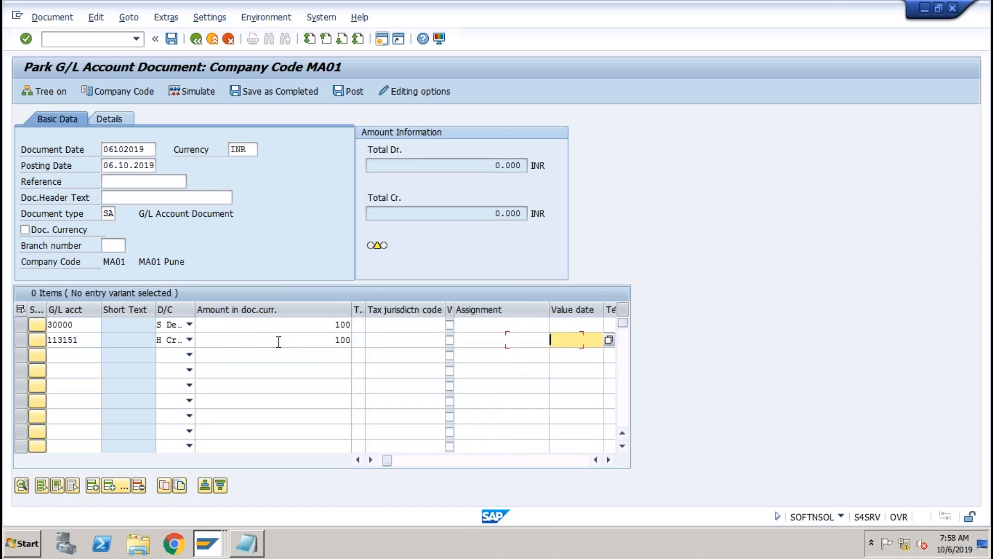
key("Tab")
key("Tab")
key("Tab")
key("Tab")
key("Tab")
key("Tab")
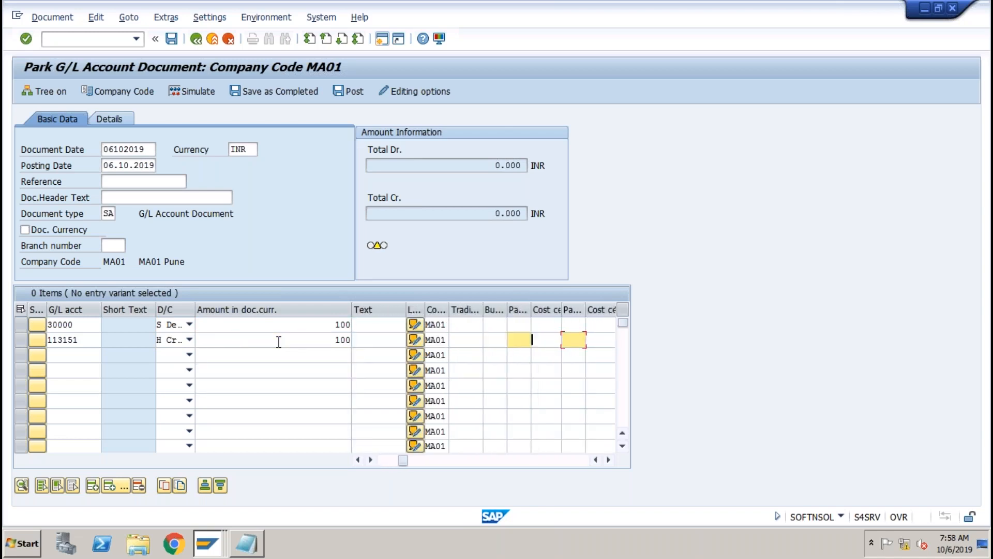
key("Up")
key("space")
key("Down")
key("Return")
key("Return")
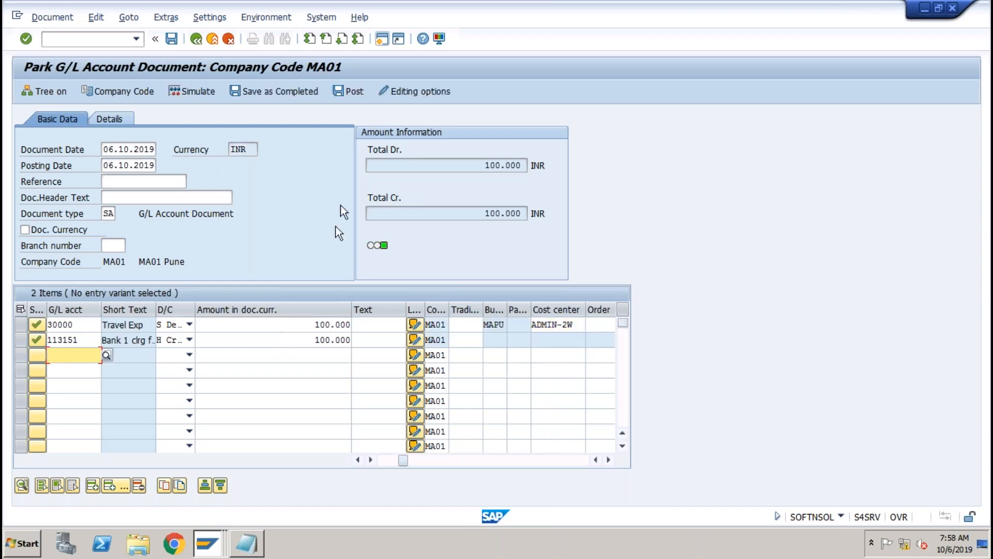
- Park the document, then exit the park transaction and confirm leaving
left_click(172, 39)
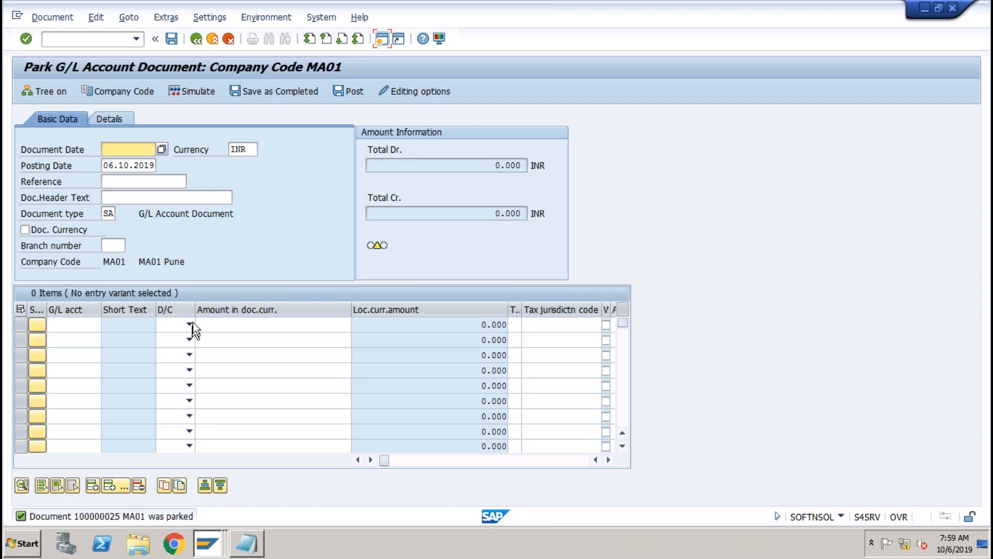
left_click(214, 38)
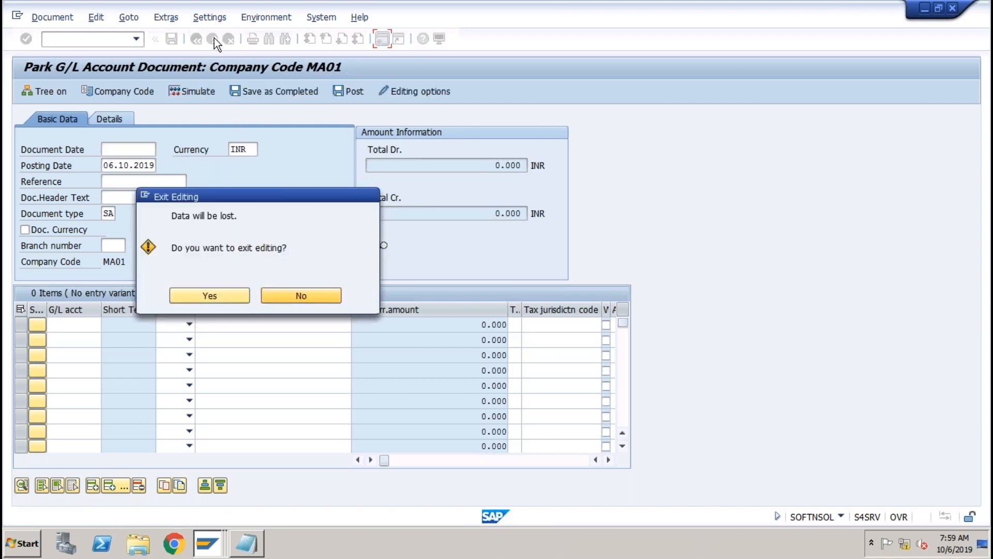
left_click(194, 297)
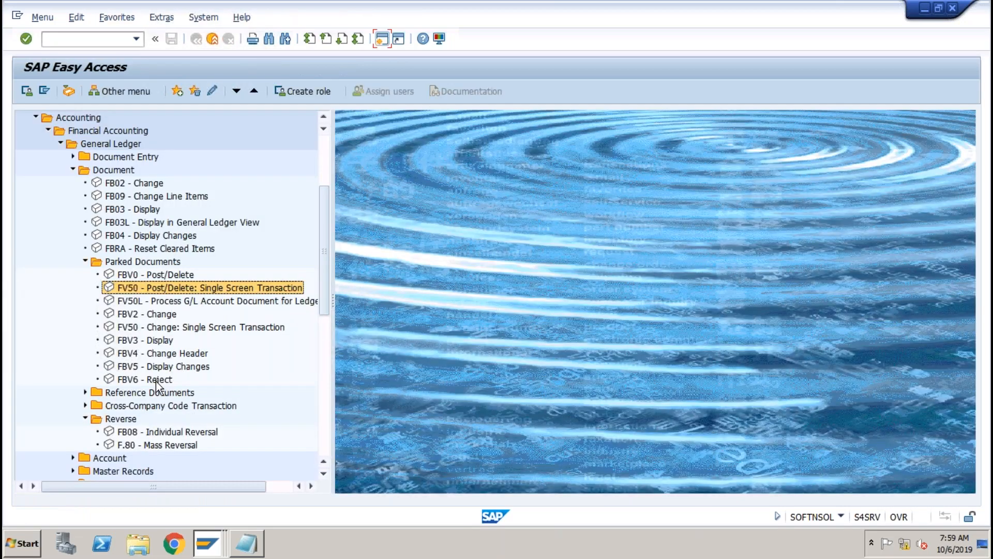
- Open parked document 100000025 of company code MA01 in the FBV6 Reject Parked Document transaction
double_click(156, 381)
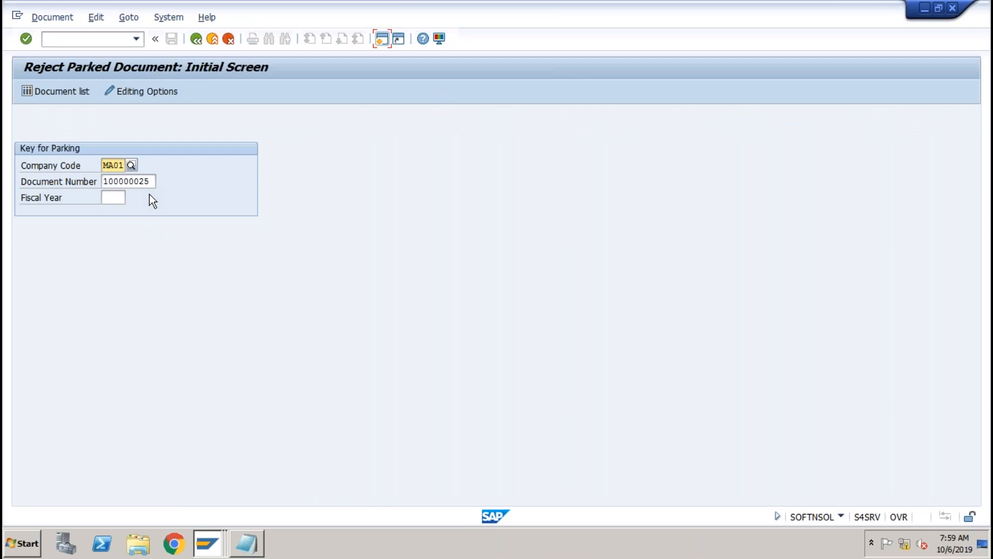
key("Return")
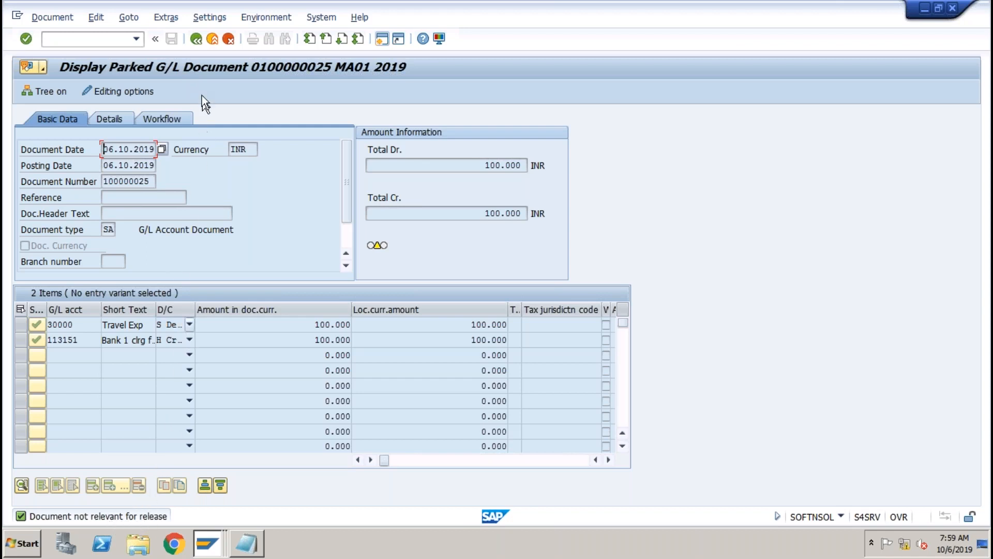
left_click(197, 40)
left_click(201, 41)
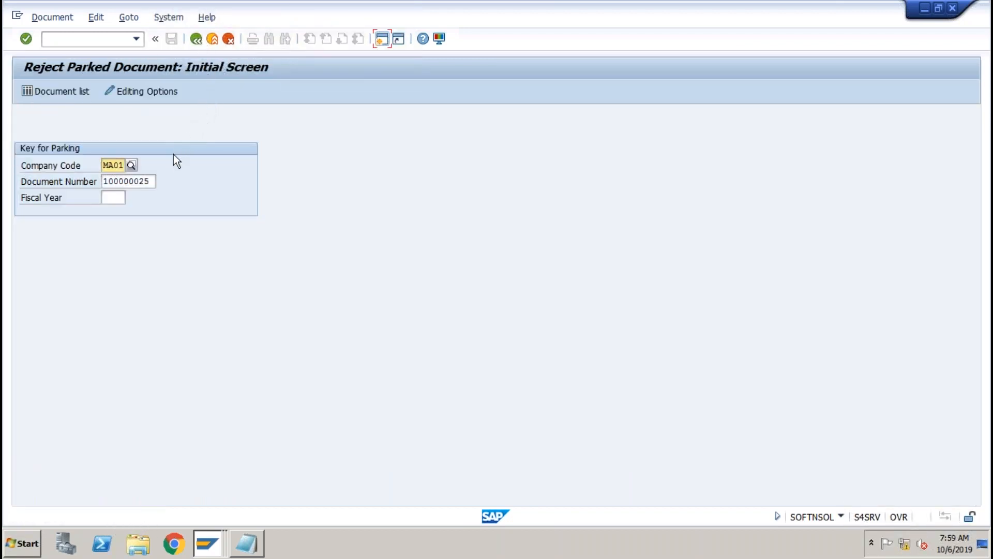
key("Return")
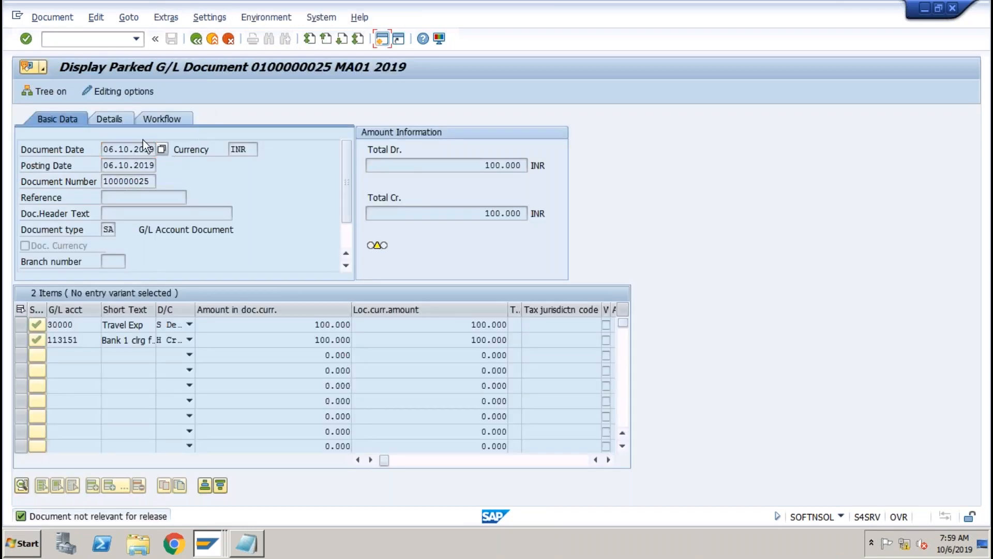
- Examine the parked document's menus and its workflow entry data
left_click(60, 17)
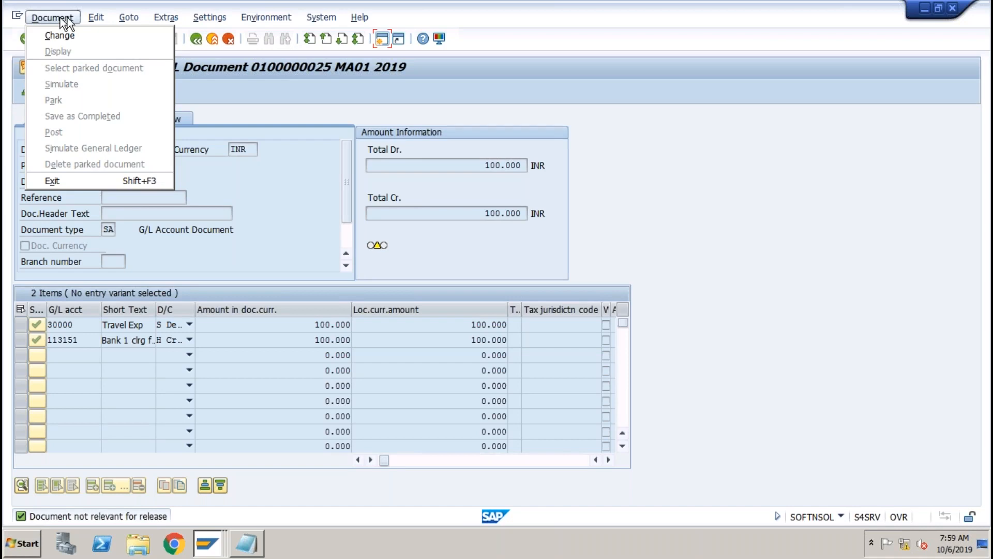
mouse_move(133, 19)
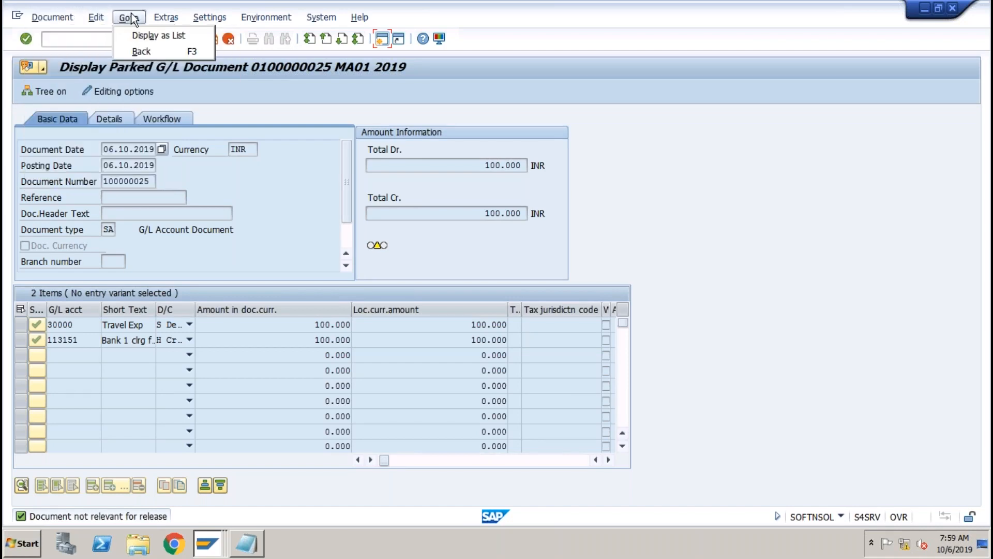
left_click(193, 99)
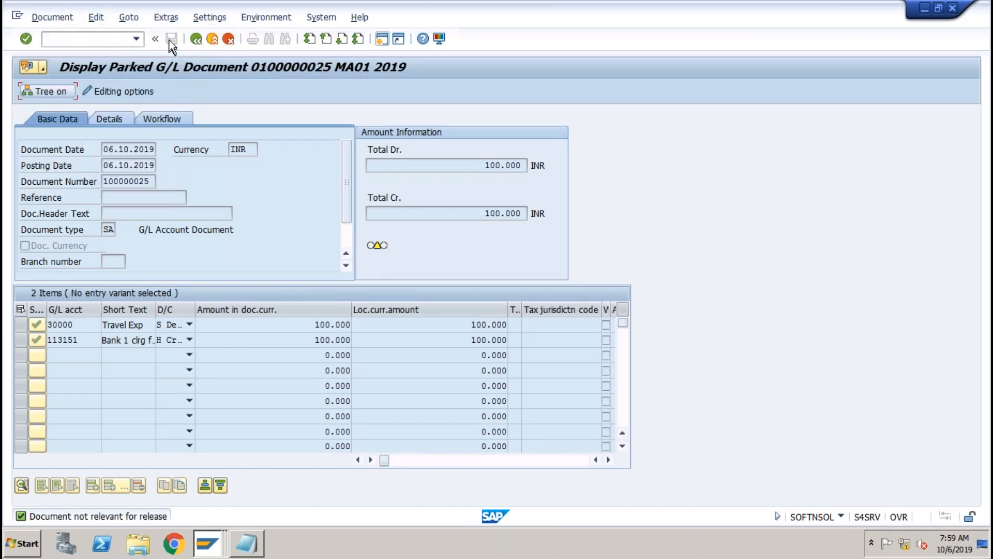
left_click(157, 119)
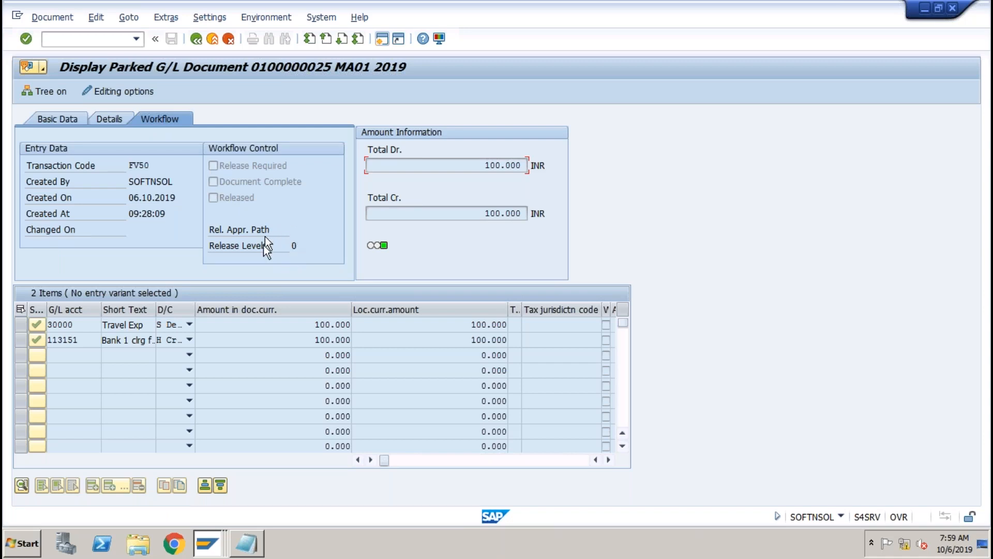
left_click(85, 323)
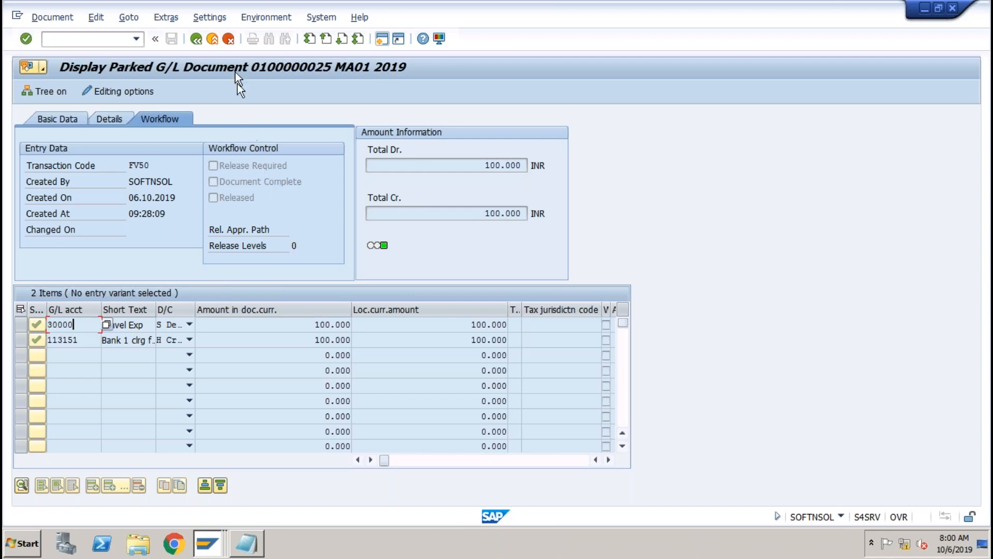
- Reopen parked document 100000025 and exit the reject transaction without changes
left_click(197, 39)
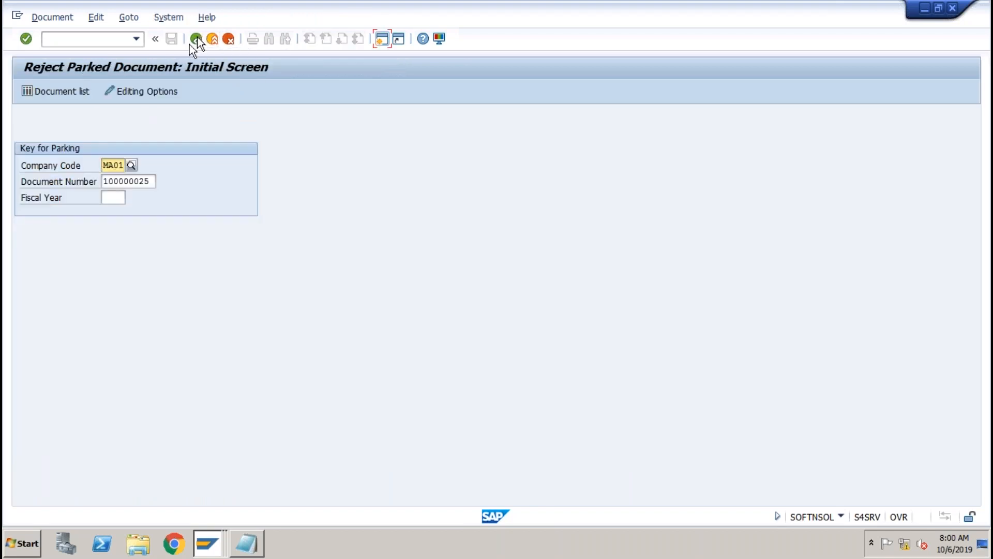
key("Return")
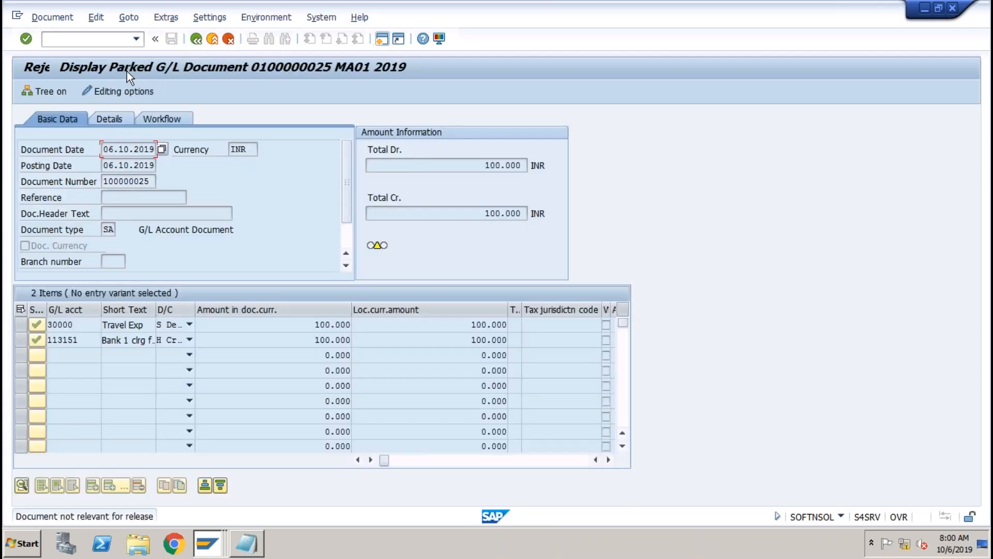
left_click(214, 39)
left_click(215, 40)
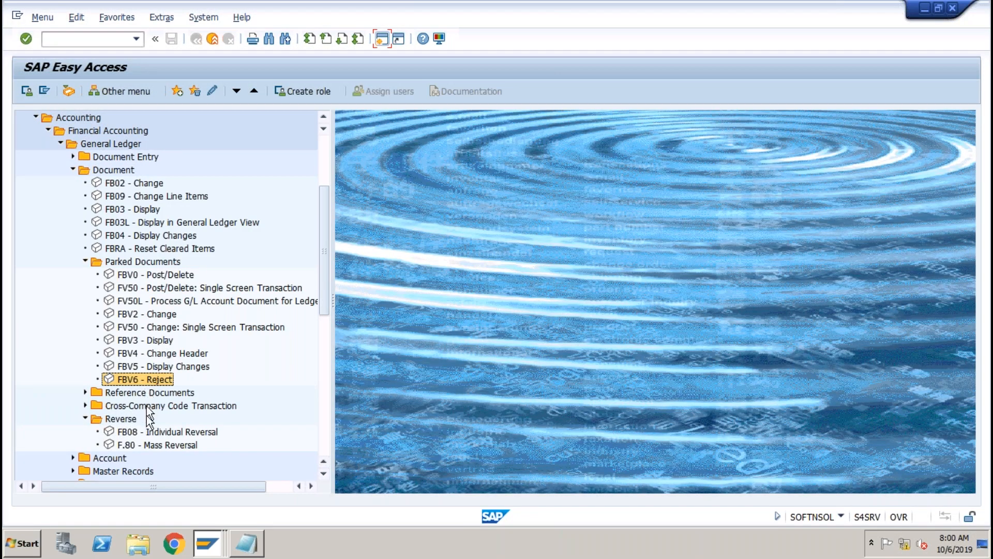
- Browse the reversal, reference document and account entries of the General Ledger menu
left_click(145, 437)
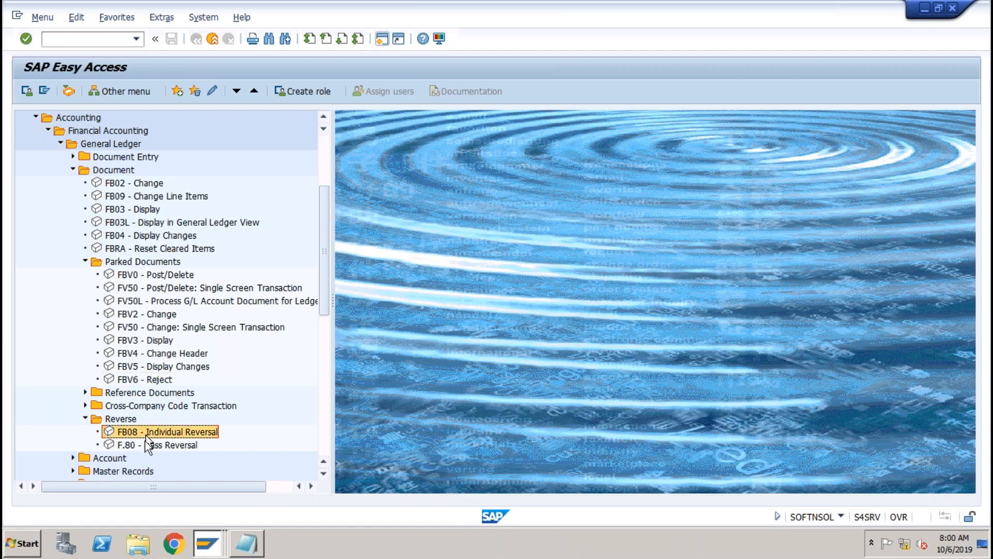
left_click(144, 447)
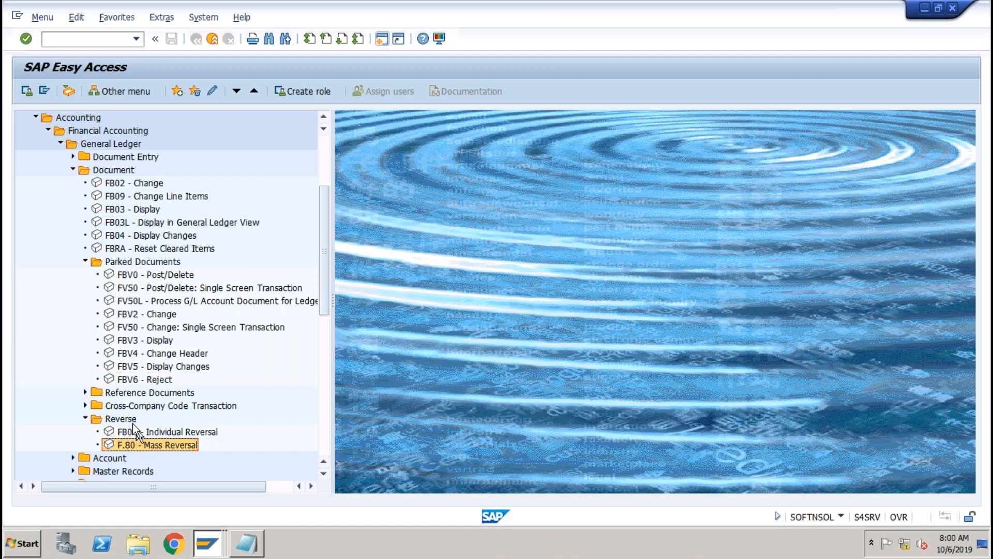
left_click(85, 392)
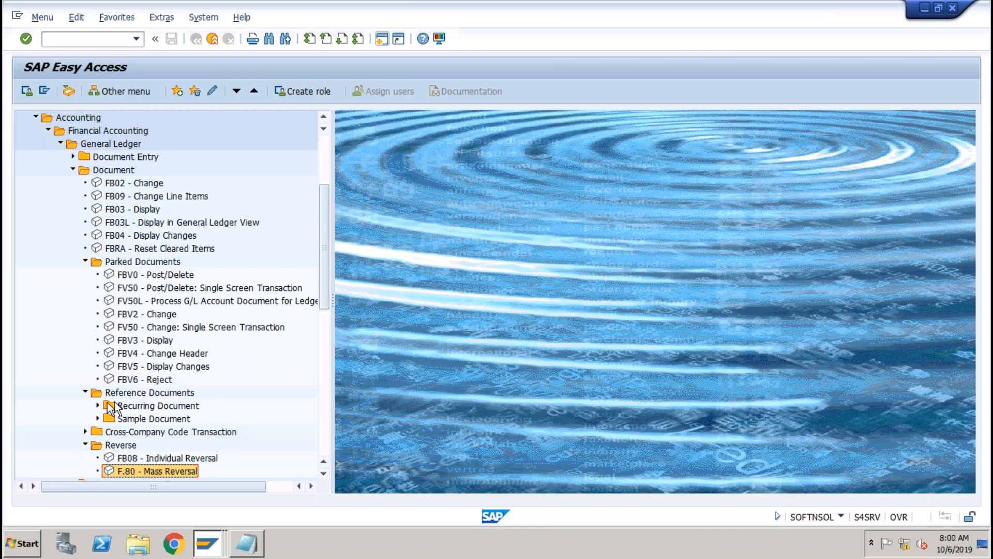
left_click(85, 392)
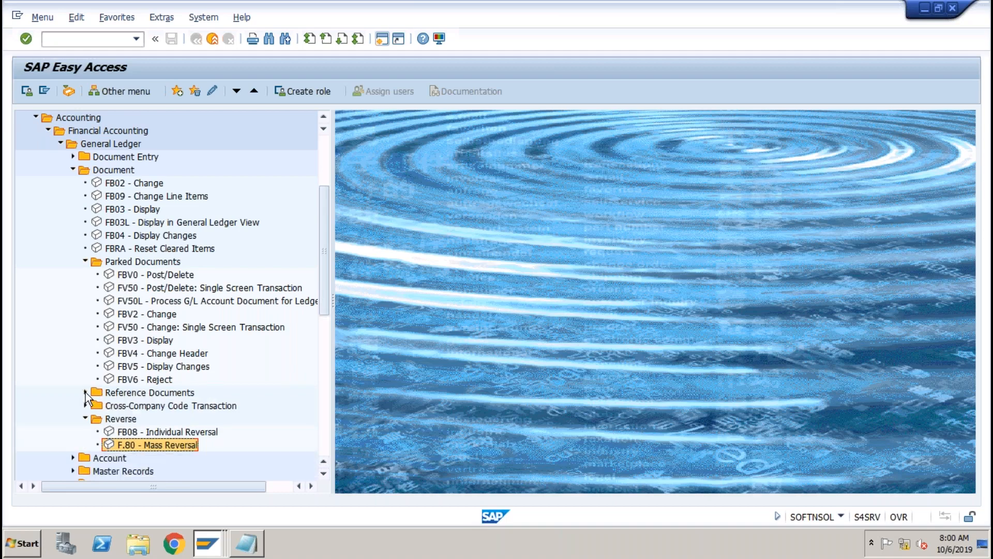
left_click(115, 408)
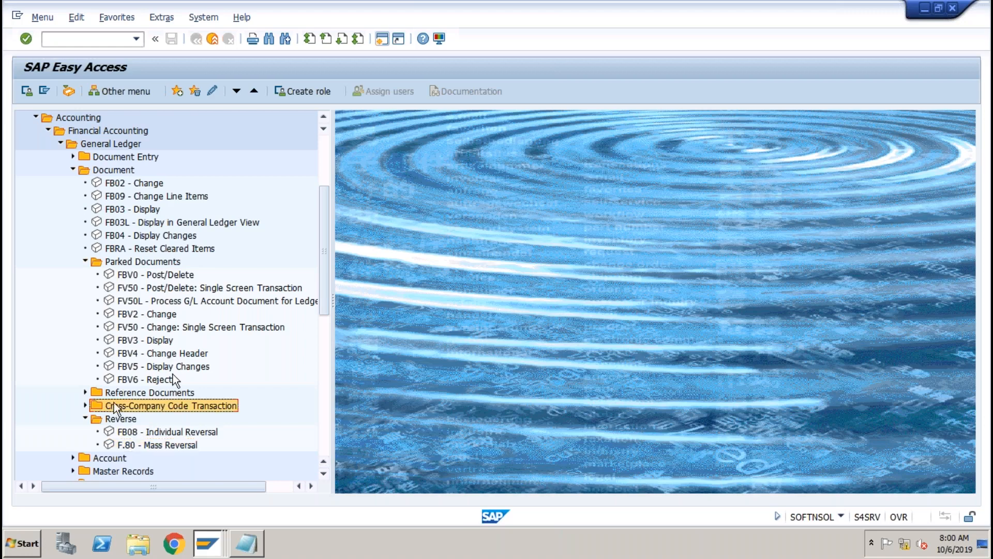
left_click(322, 326)
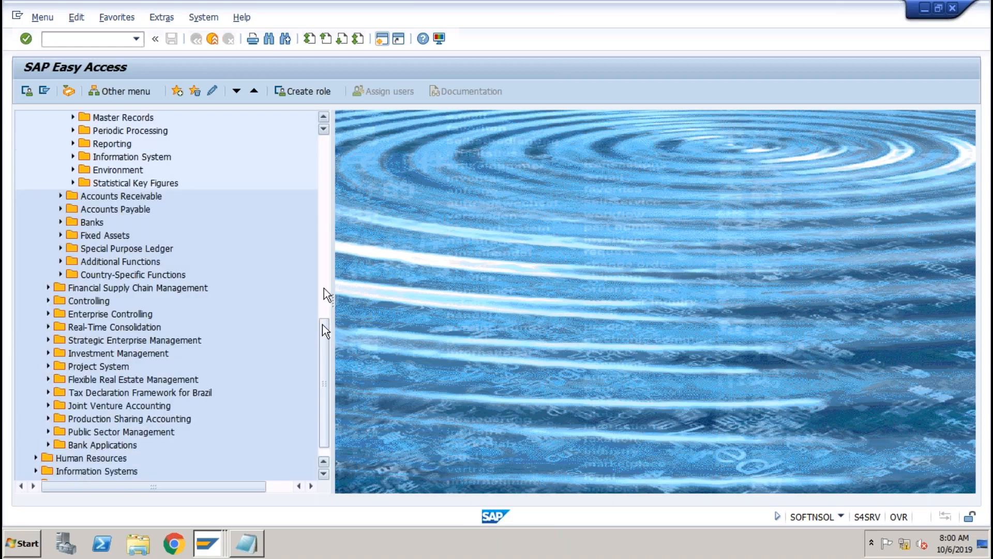
left_click(325, 116)
left_click(324, 116)
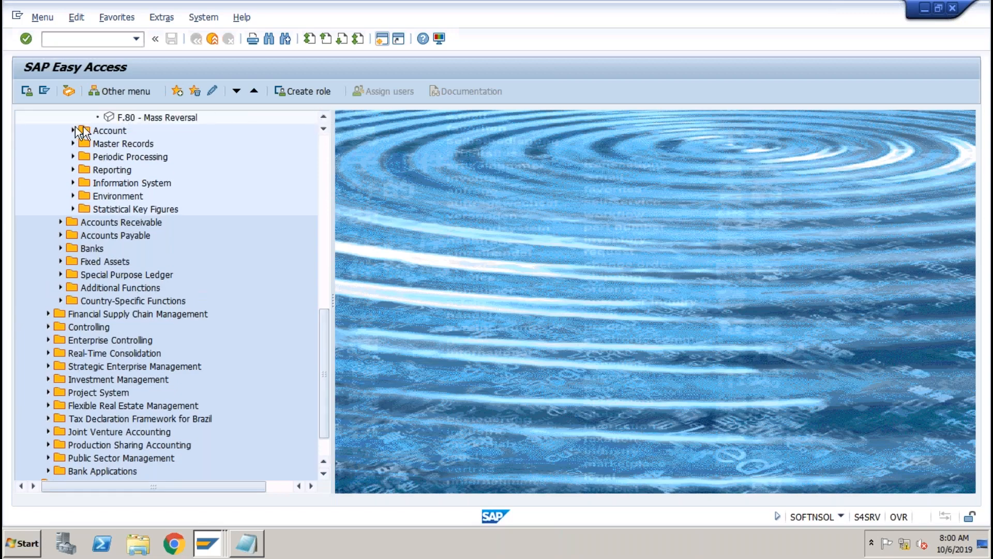
left_click(72, 130)
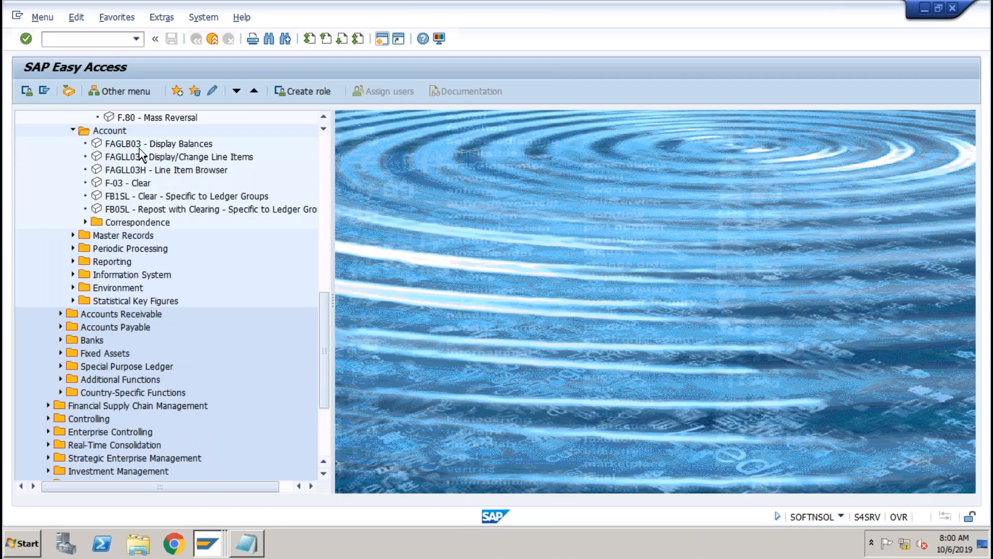
left_click(146, 145)
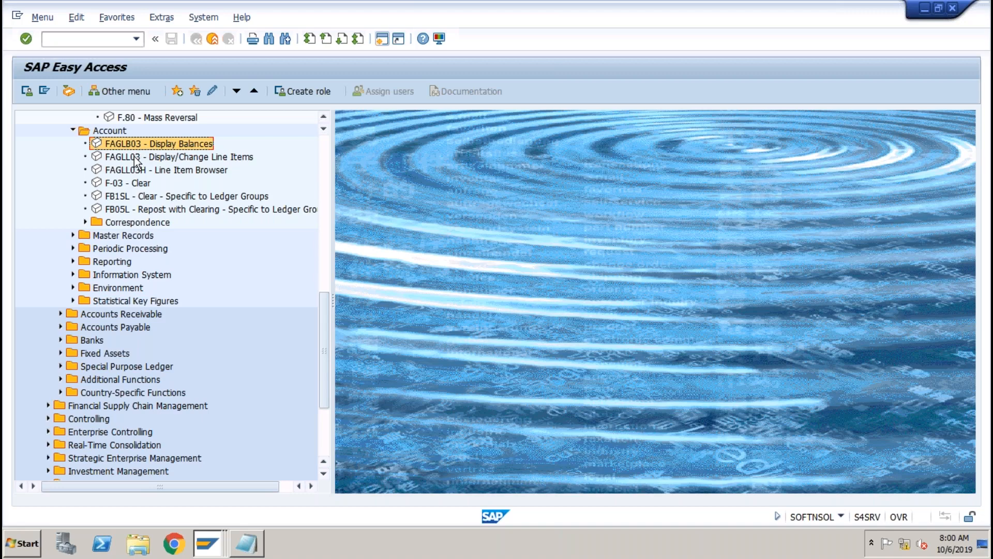
left_click(136, 157)
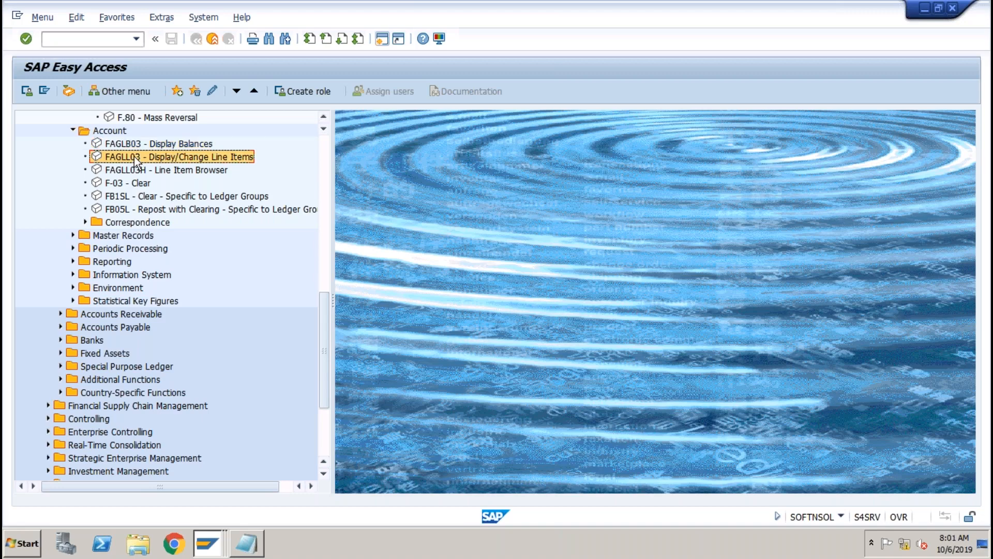
- Switch to FB03 and display document 100000019 of company code MA01
double_click(149, 144)
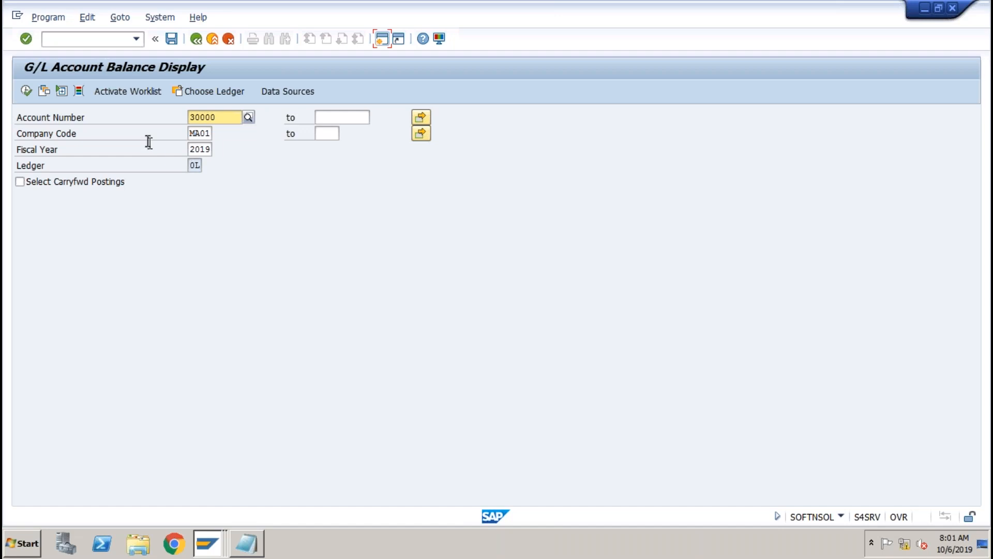
left_click(115, 38)
type("/nfb03")
key("Return")
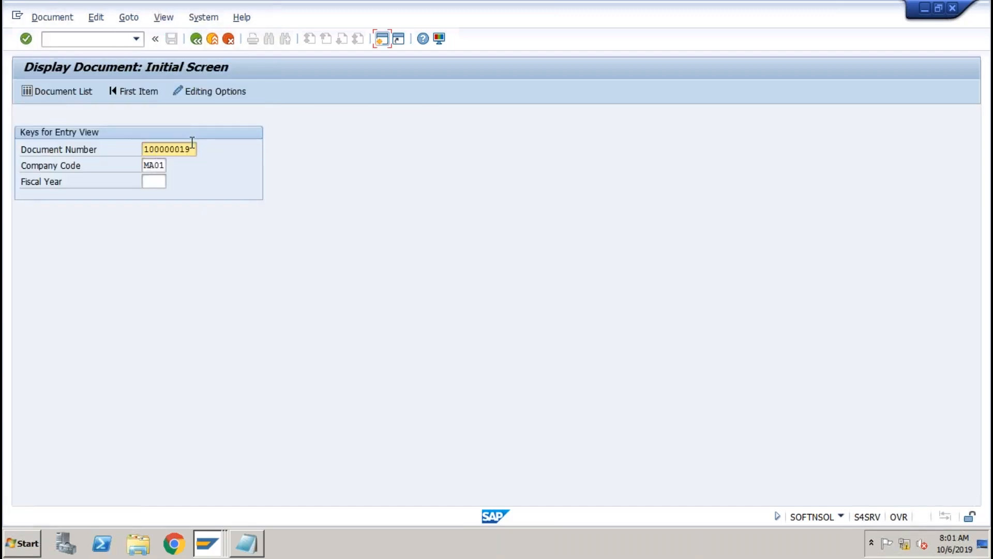
key("Return")
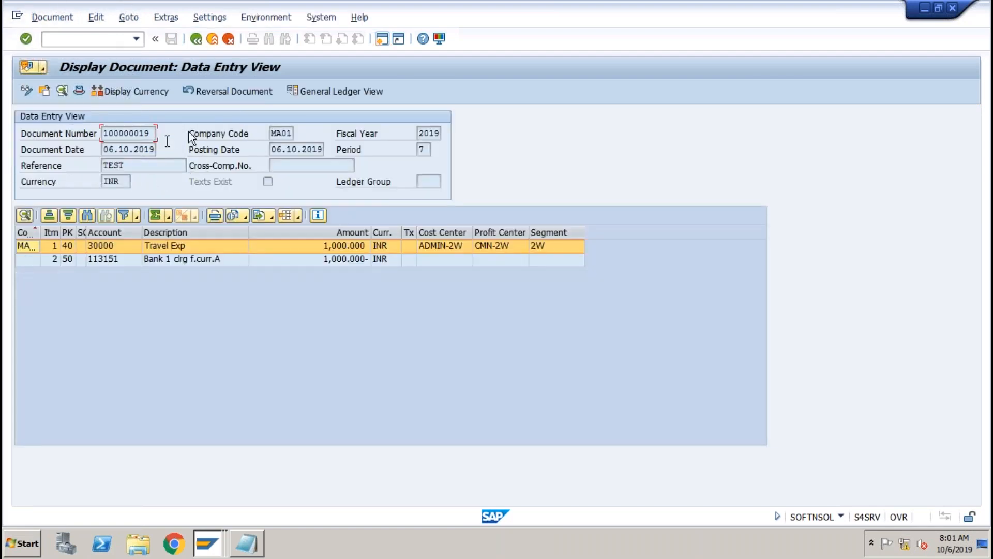
- Open the document header and drill into reversal document 200000001, then return to the original document
left_click(79, 90)
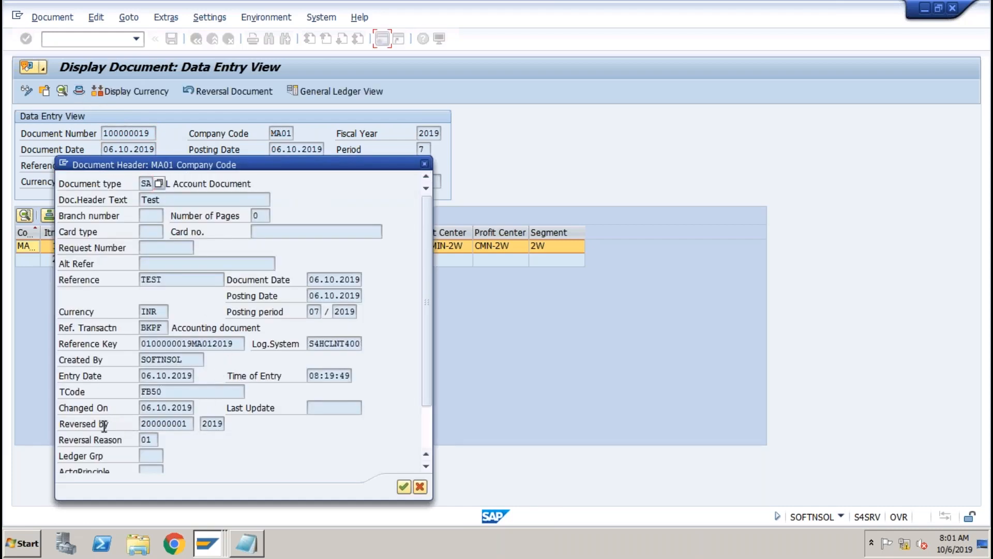
left_click_drag(138, 424, 192, 424)
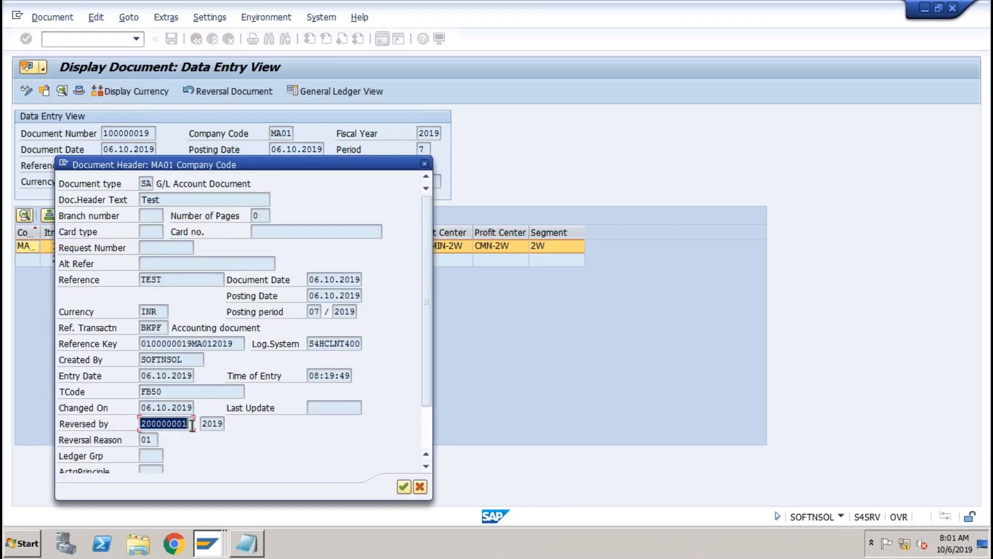
left_click(192, 424)
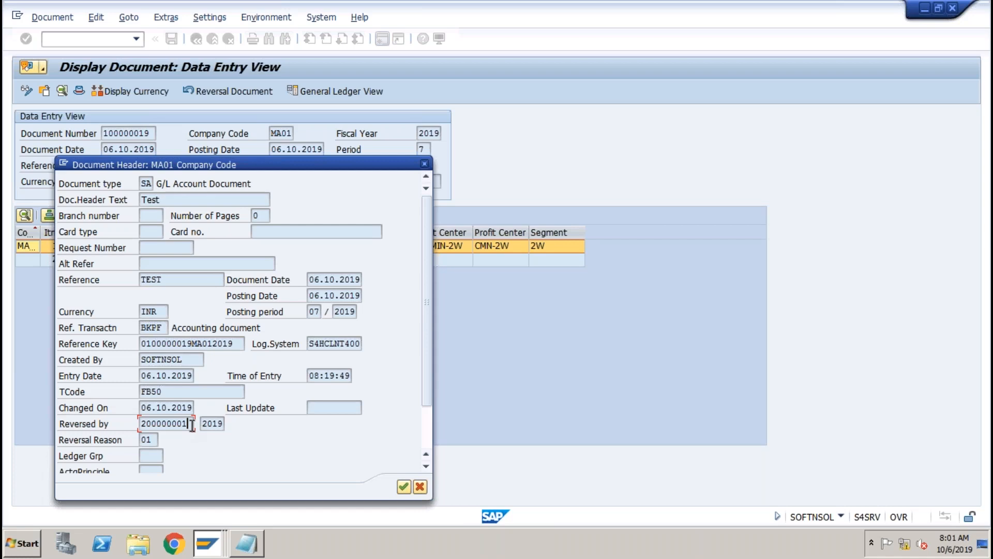
left_click_drag(190, 424, 141, 423)
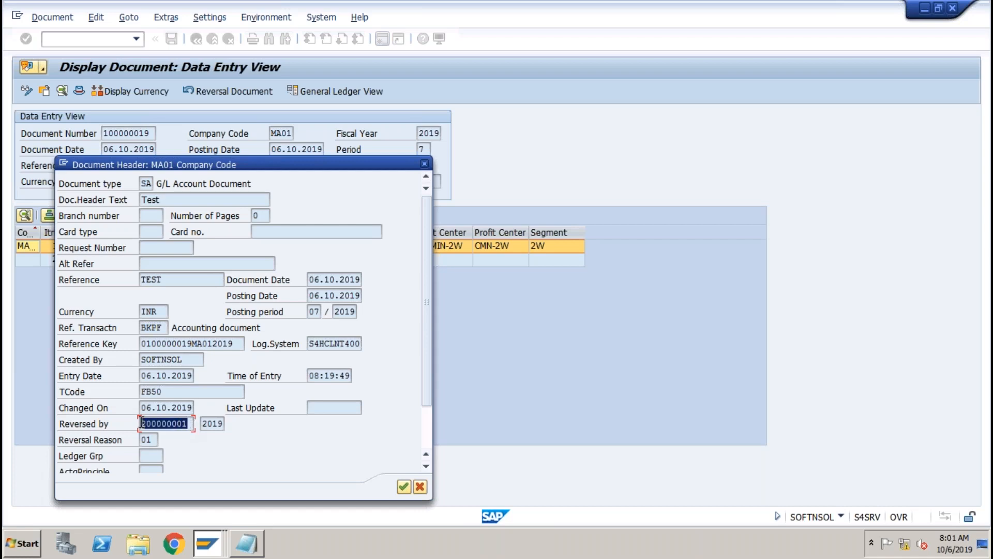
left_click(141, 424)
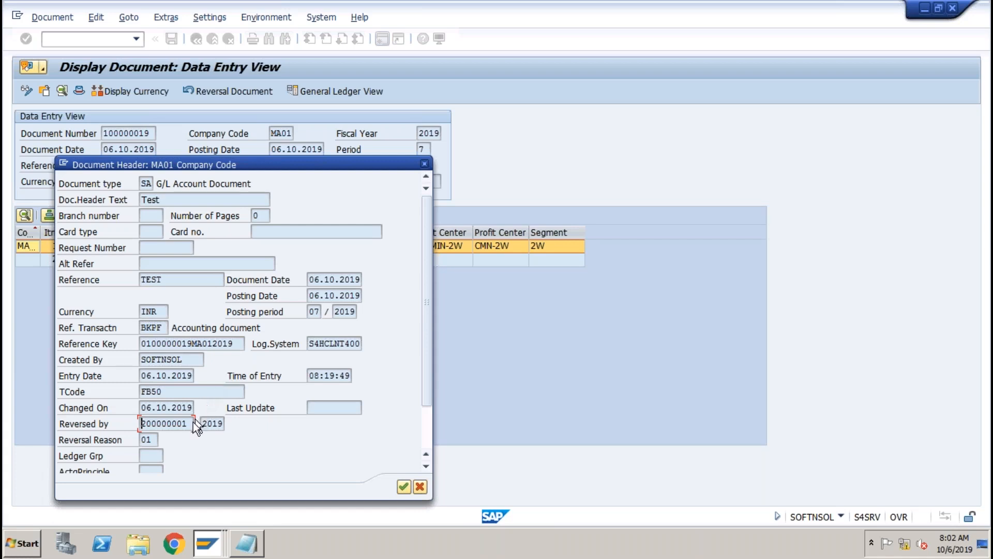
left_click_drag(187, 423, 139, 423)
left_click(140, 423)
double_click(160, 423)
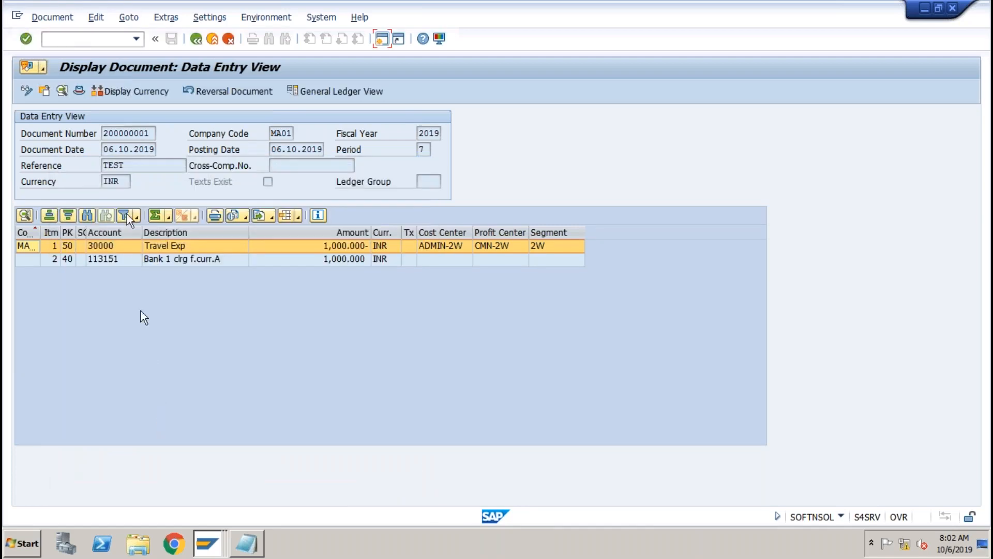
left_click_drag(150, 133, 104, 135)
left_click(104, 134)
left_click(213, 39)
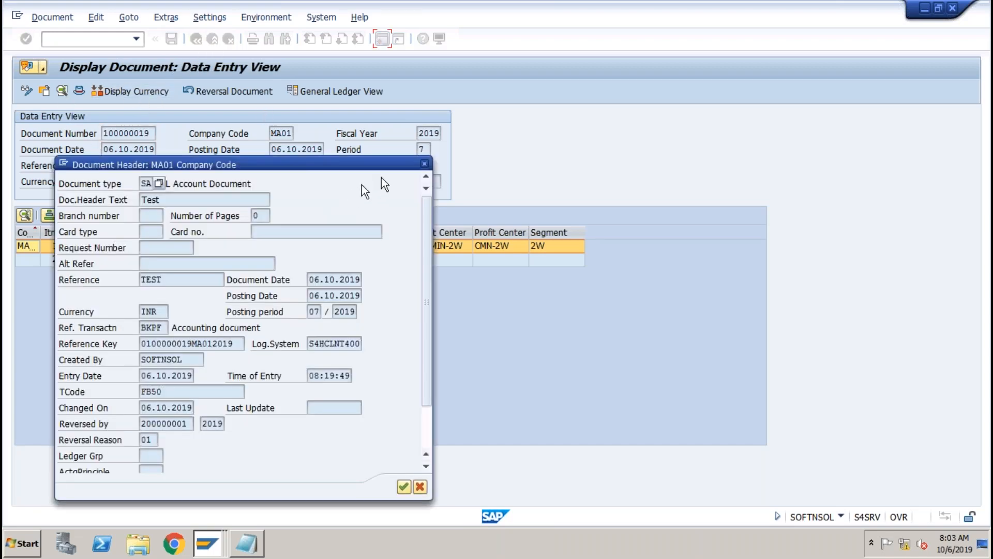
- Exit the document display and briefly open the G/L Account Balance Display for account 30000
left_click(425, 164)
left_click(215, 41)
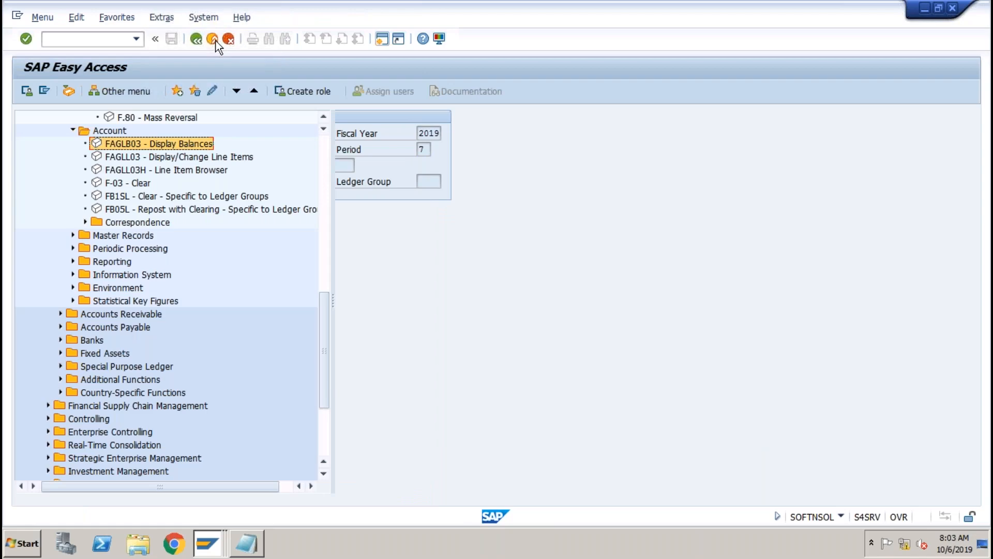
double_click(169, 143)
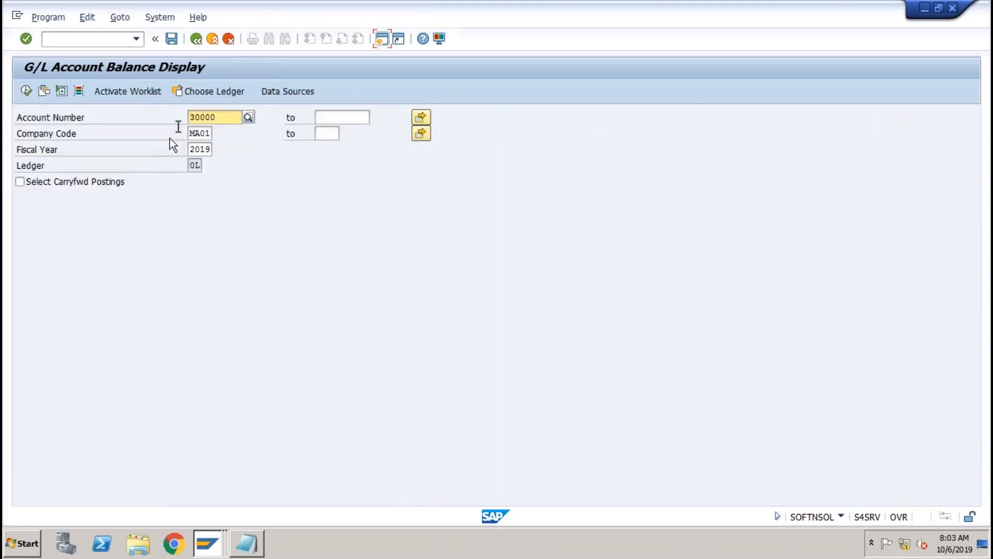
left_click(198, 40)
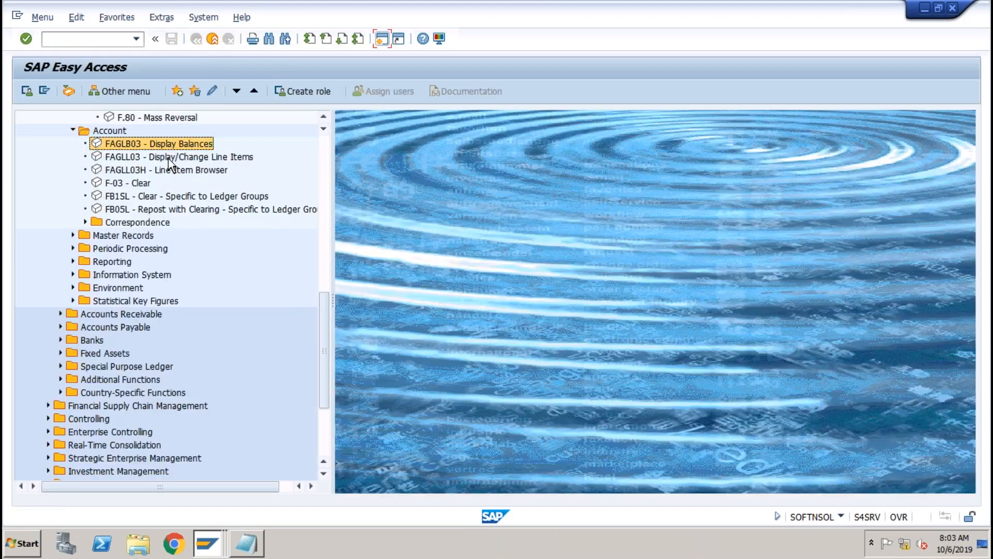
- Open FAGLL03 Display/Change Line Items for G/L account 30000 in company code MA01, then leave it
double_click(169, 159)
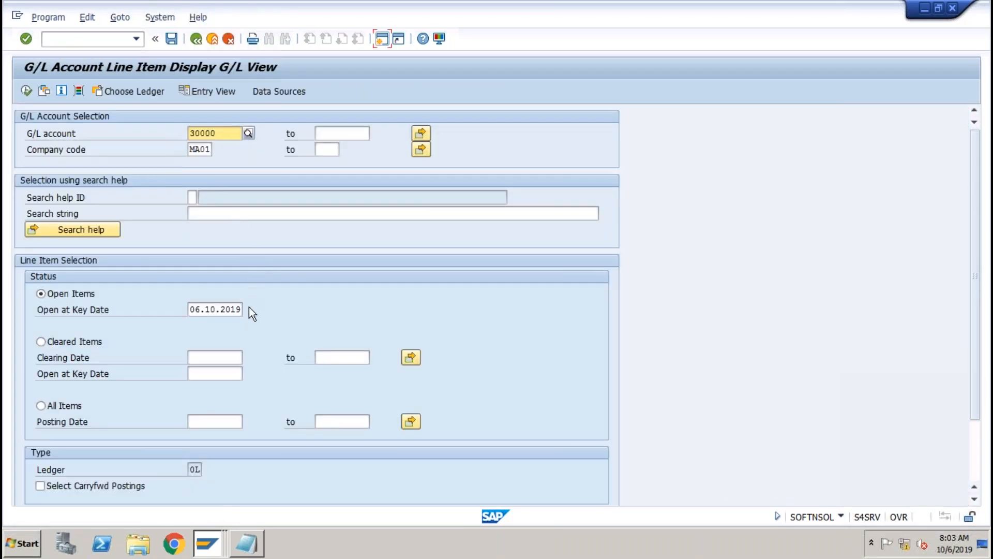
left_click(198, 40)
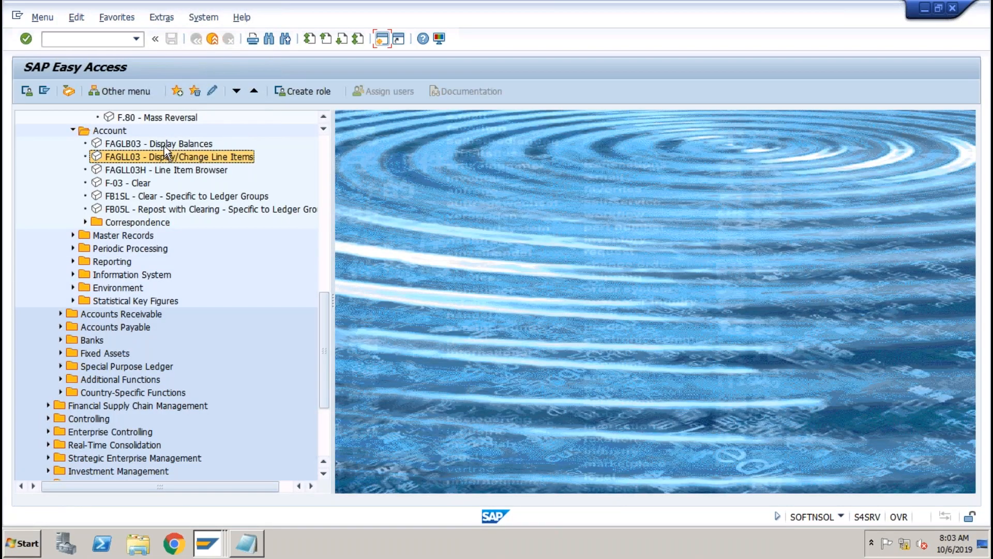
- Open the FAGLL03H Line Item Browser for G/L account 30000 in company code MA01, then leave it
left_click(163, 145)
left_click(165, 158)
left_click(148, 171)
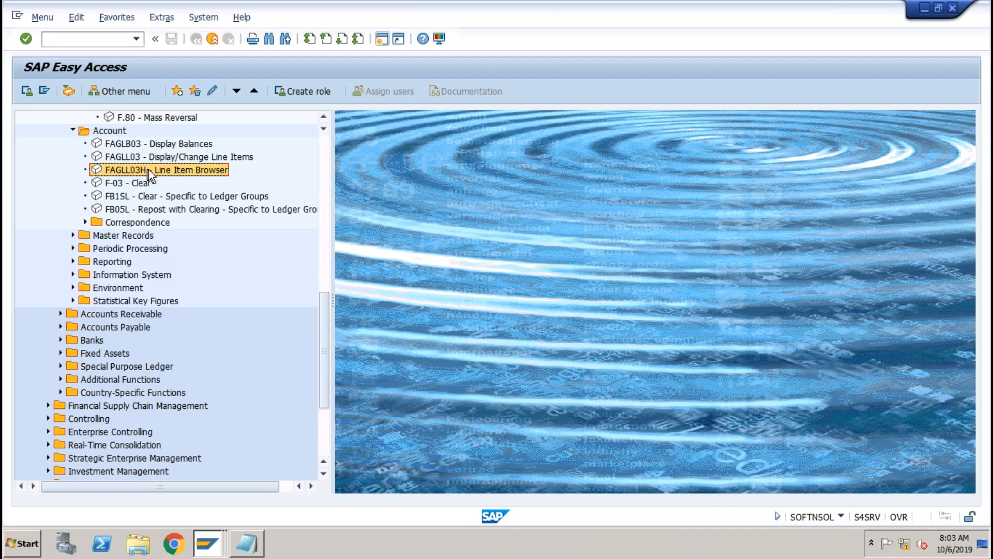
double_click(156, 172)
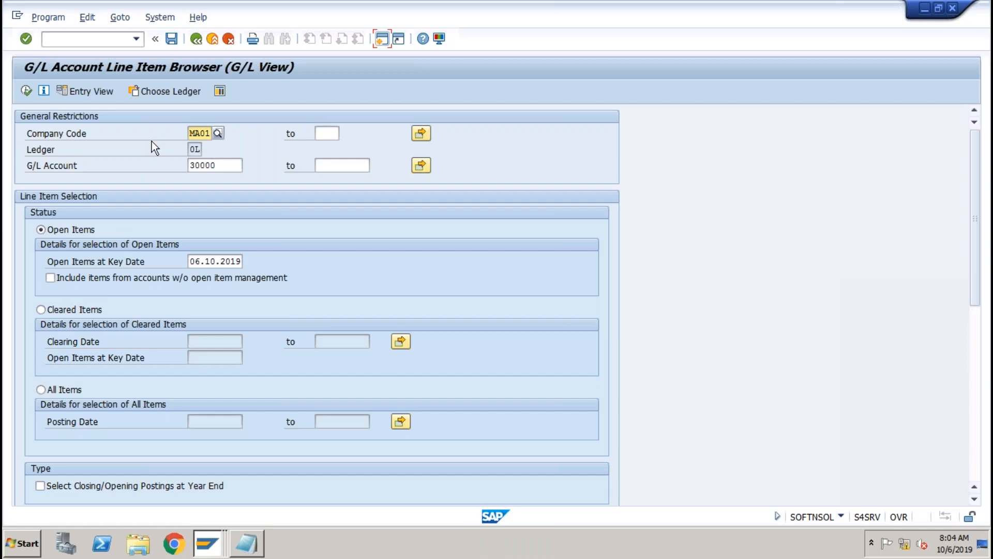
left_click(212, 39)
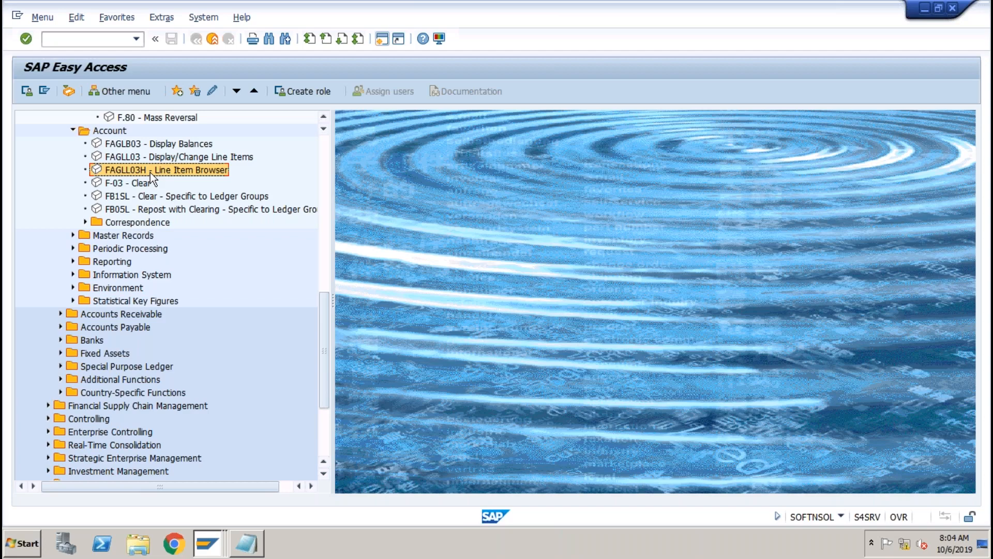
- Browse the Clear entry and the Master Records G/L Accounts individual processing folders of the General Ledger menu
left_click(136, 182)
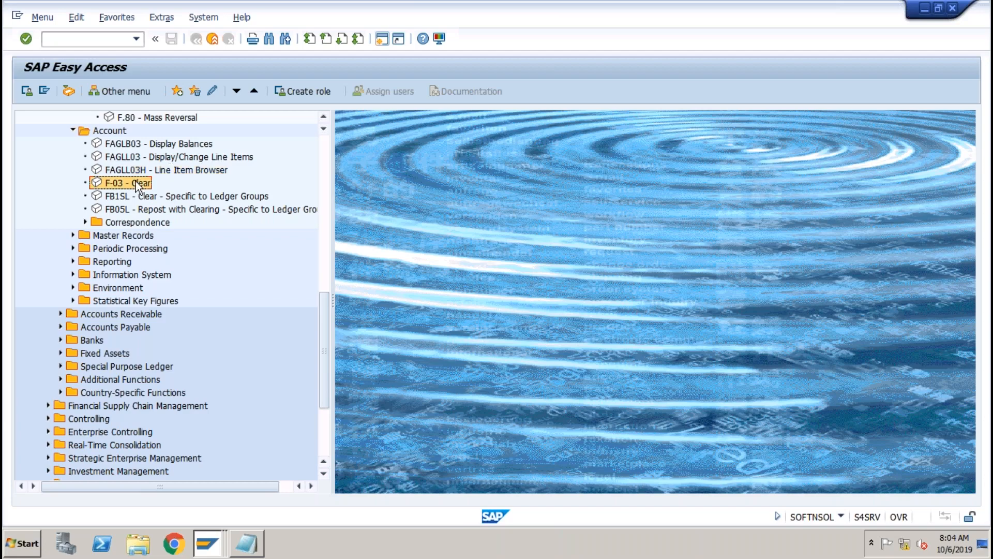
left_click(73, 235)
left_click(85, 248)
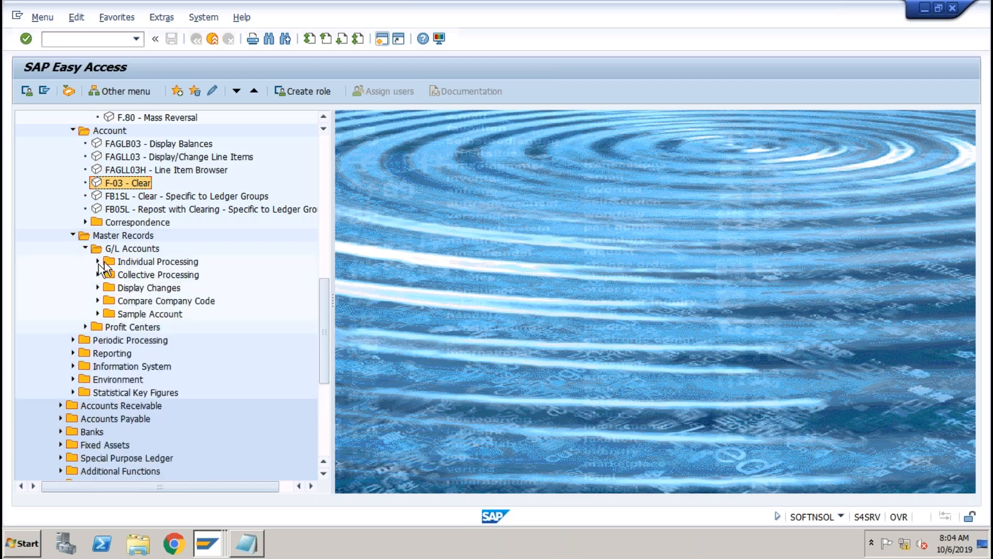
left_click(97, 262)
left_click(146, 277)
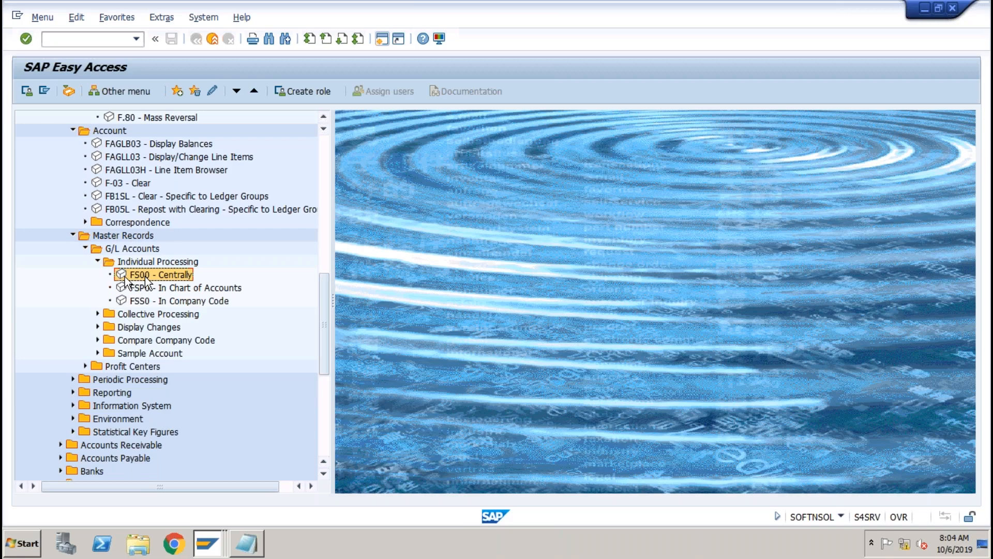
left_click(86, 248)
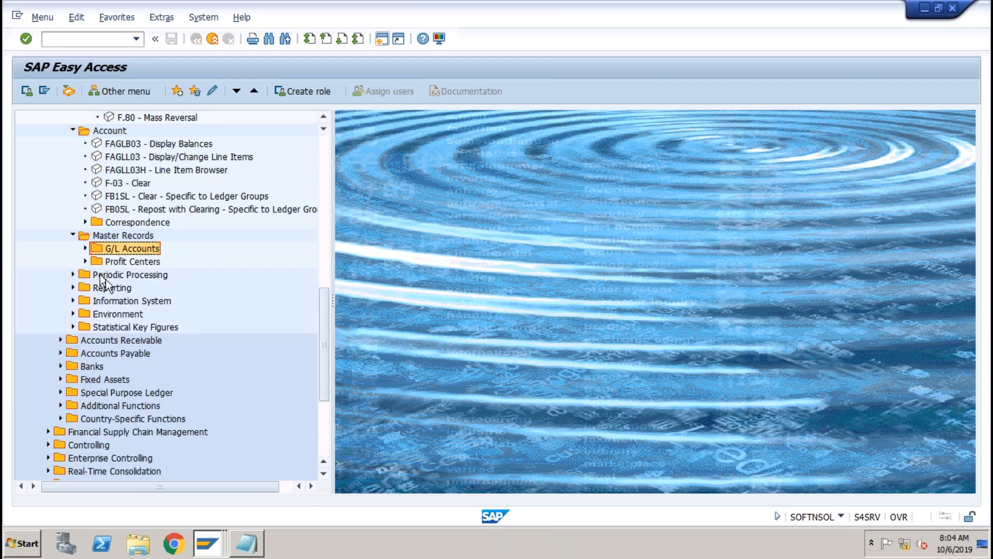
left_click(324, 220)
left_click(327, 163)
- Switch to Notepad, replace its contents with a Document heading and list Post, Change, Reverse and Park
key("alt+Tab")
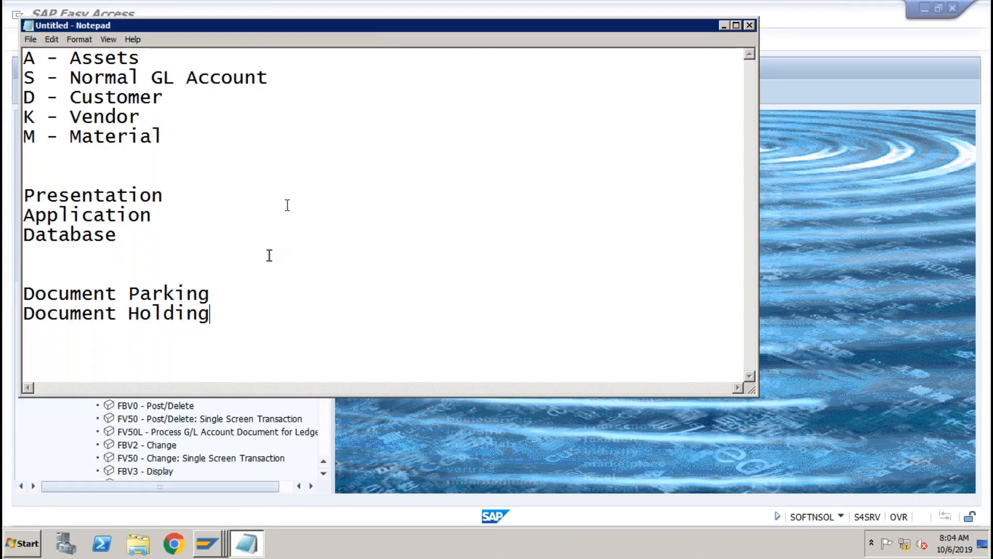
left_click_drag(179, 283, 12, 56)
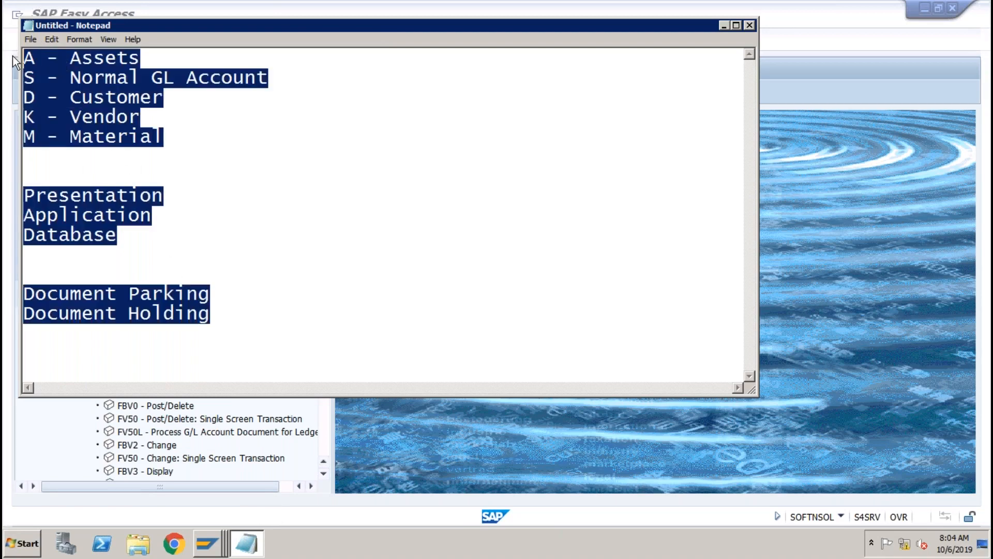
type("Document")
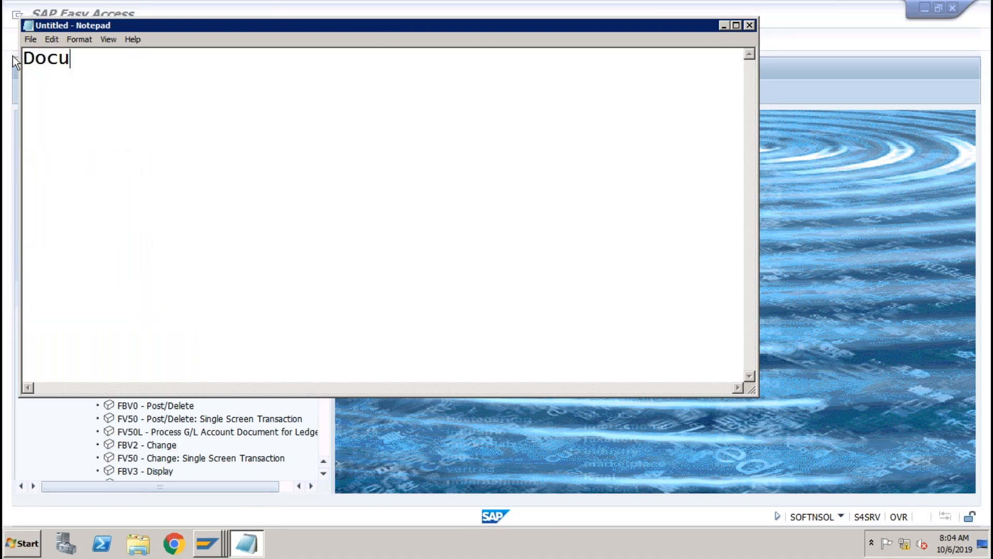
key("Return")
key("Return")
type("- Post")
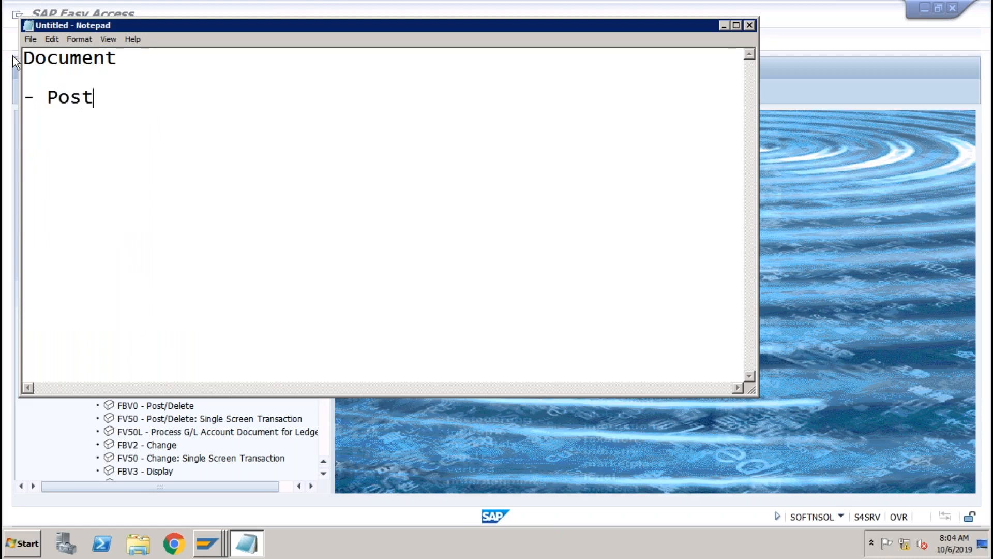
key("Return")
type("- CHange")
key("Return")
type("- Reverse")
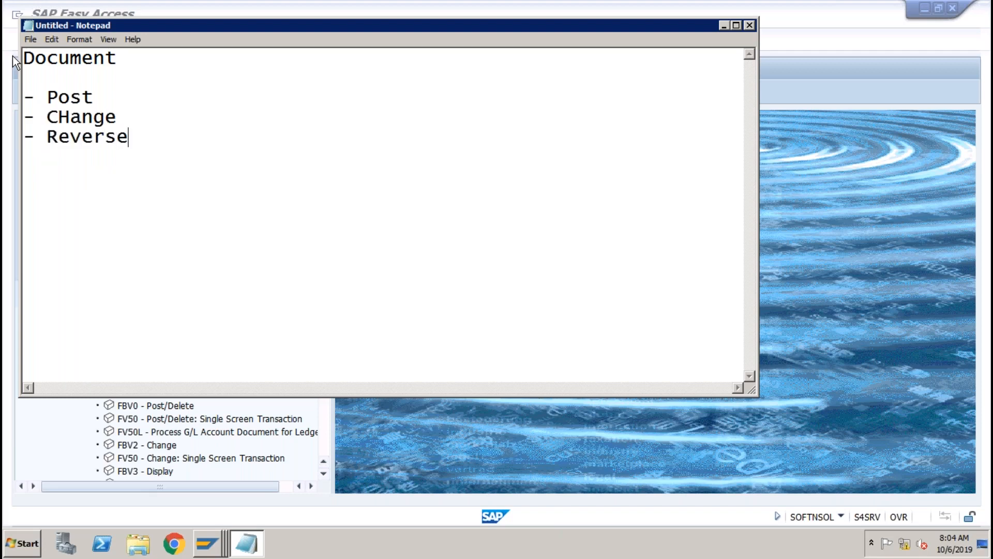
key("Return")
type("-Park")
key("Return")
- Add Hold, Display Balances and Display Line Items to the Notepad list
type("- Hold")
key("Return")
type("- Display Balances")
key("Return")
type("- Dis")
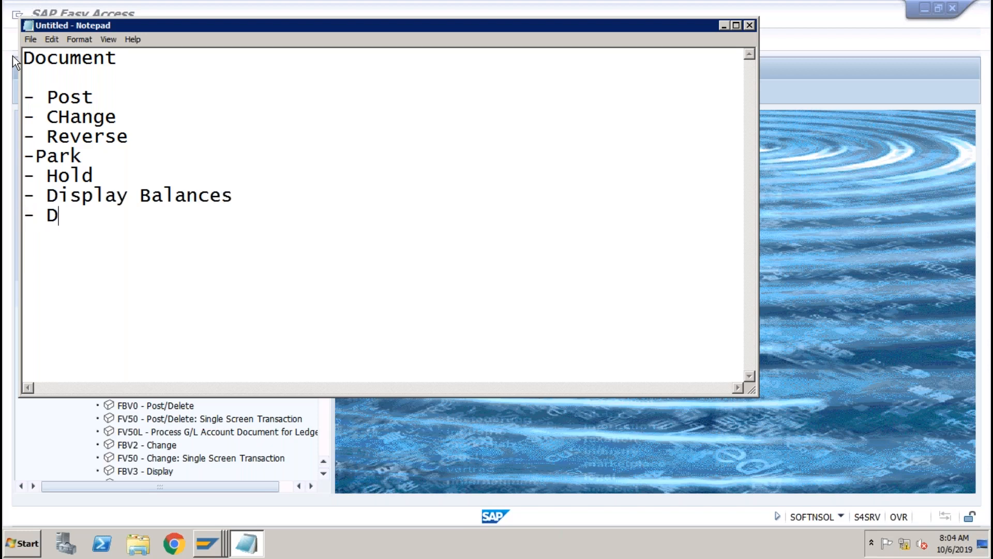
type("play Line")
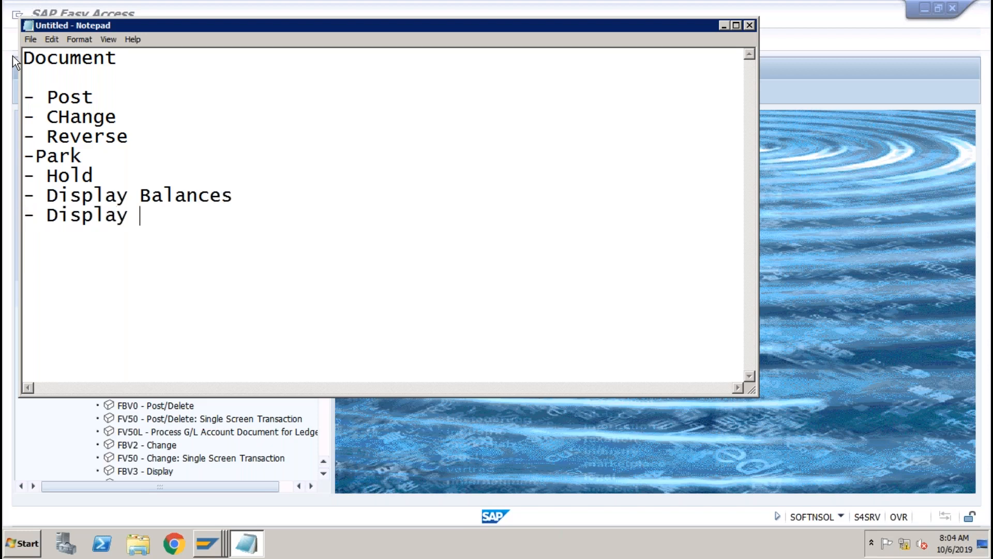
type("Items")
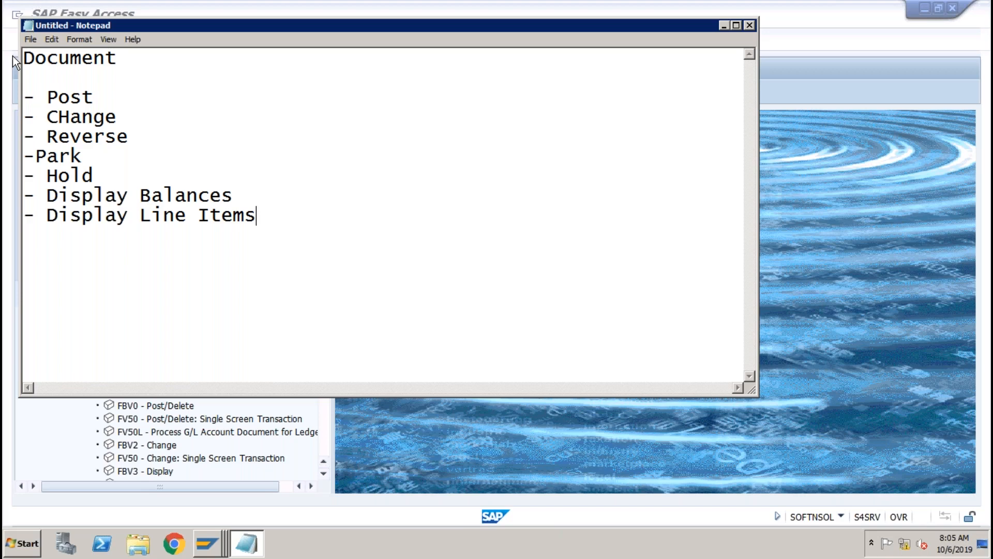
- Fix the spacing of the Park line and the capitalisation of Change in the list
key("Up")
key("Up")
key("Up")
key("Left")
key("Left")
key("Left")
key("Left")
key("Left")
key("Right")
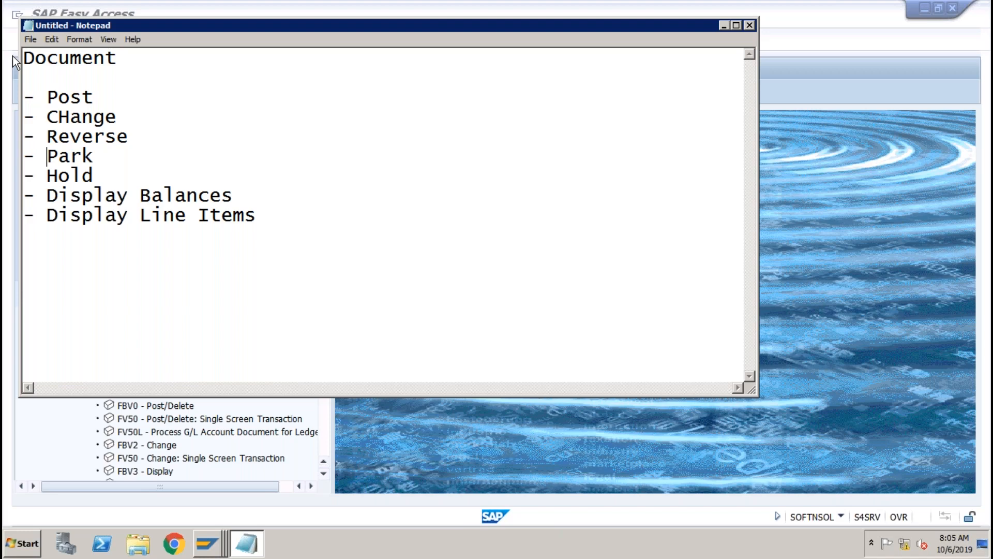
key("Up")
- Annotate Post with "- 10 Documents" and Change with "- 4 Documents"
key("Up")
key("Right")
key("Right")
key("shift+Left")
type("h")
key("Up")
key("End")
type("-")
type(" 10 Documents")
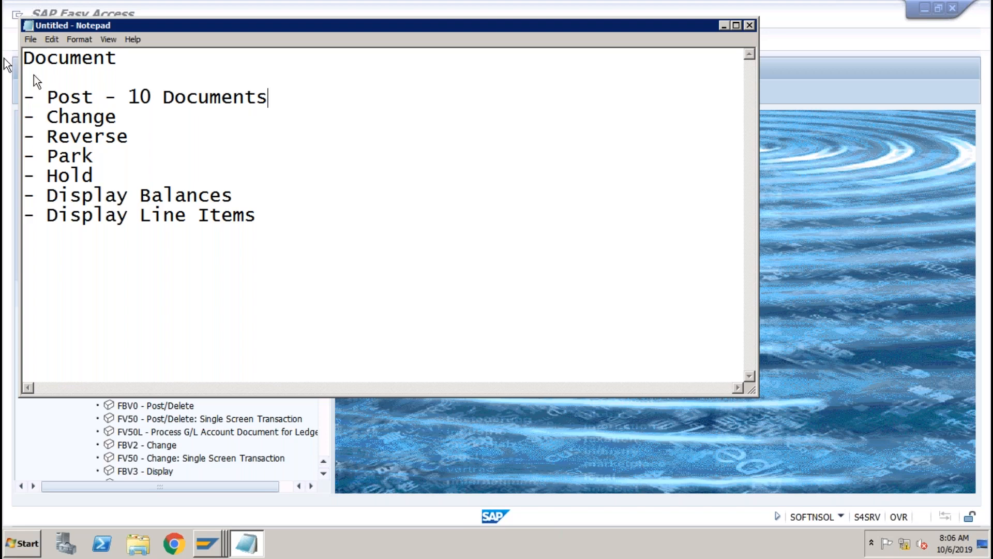
left_click(128, 118)
type("- 4 Do")
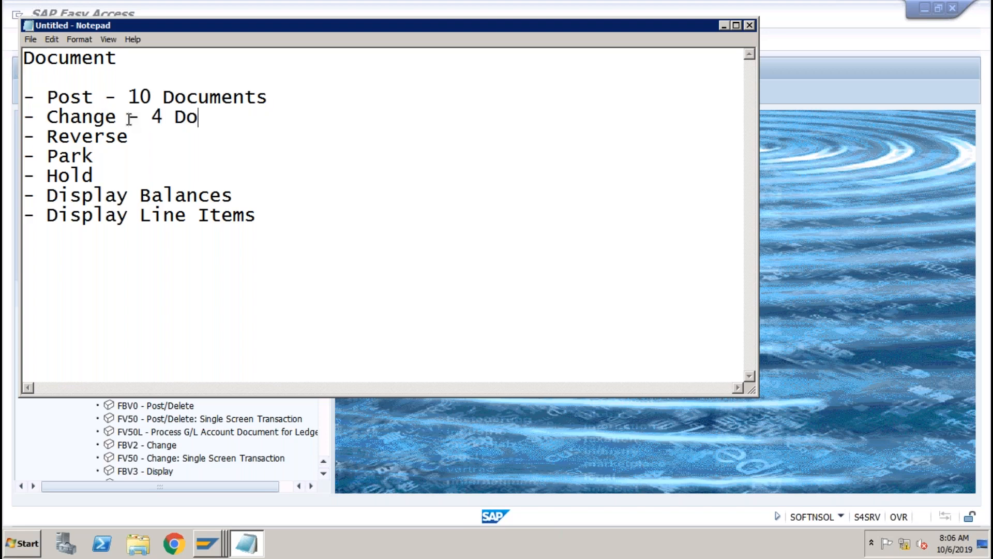
type("cuments")
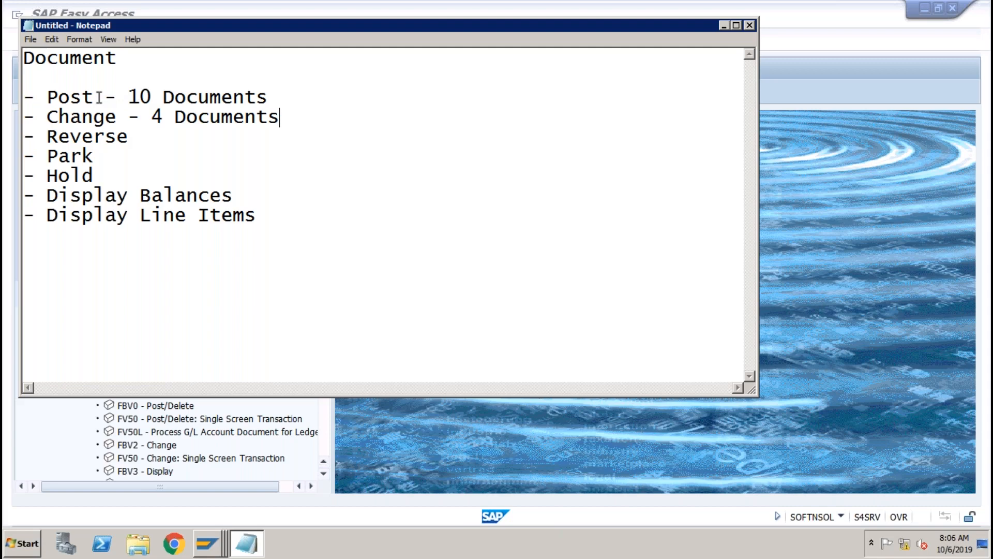
- Annotate Reverse with "- 3 Reversals" and Park with "- 4 Parkings"
left_click(130, 136)
type("- 3 Reversals")
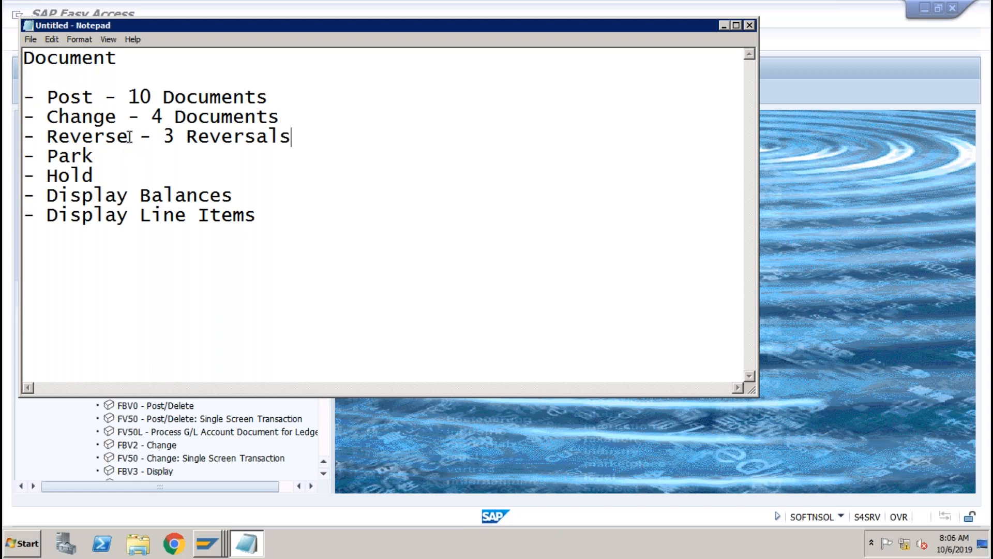
left_click(117, 160)
type("- 4 Parking")
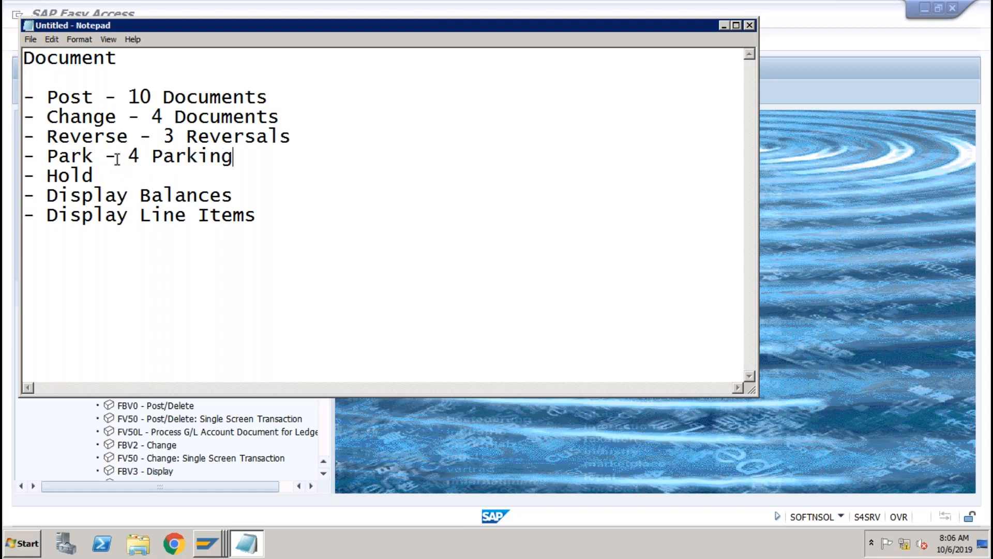
type("s")
- Annotate Hold with "- 4" and append "(2 to be approved)" to the Park line
left_click(110, 178)
type("- 4")
left_click(249, 156)
type("(2 to be approved")
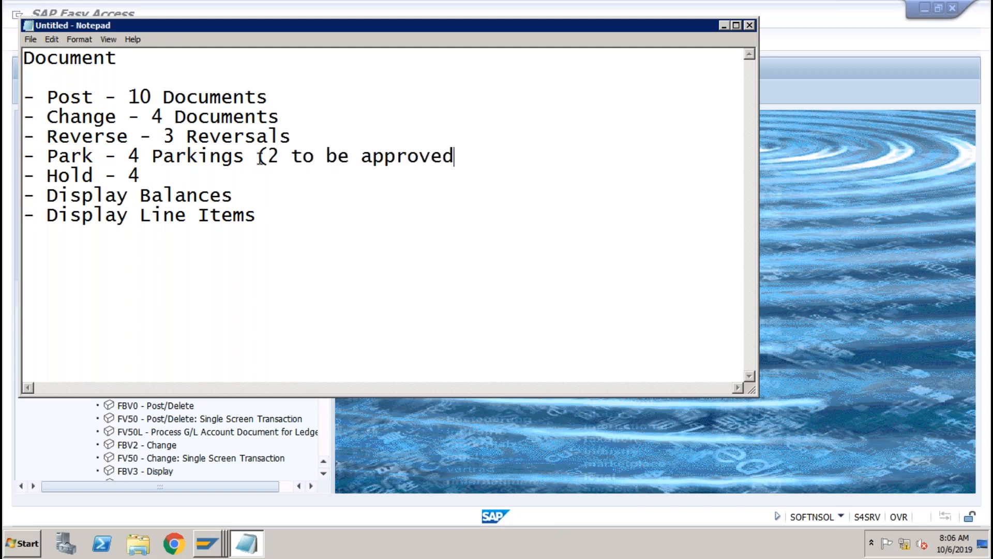
type(")")
- Annotate Display Balances and Display Line Items each with "- 1 report", then select the whole list
left_click(250, 192)
type("- ")
type("1 report")
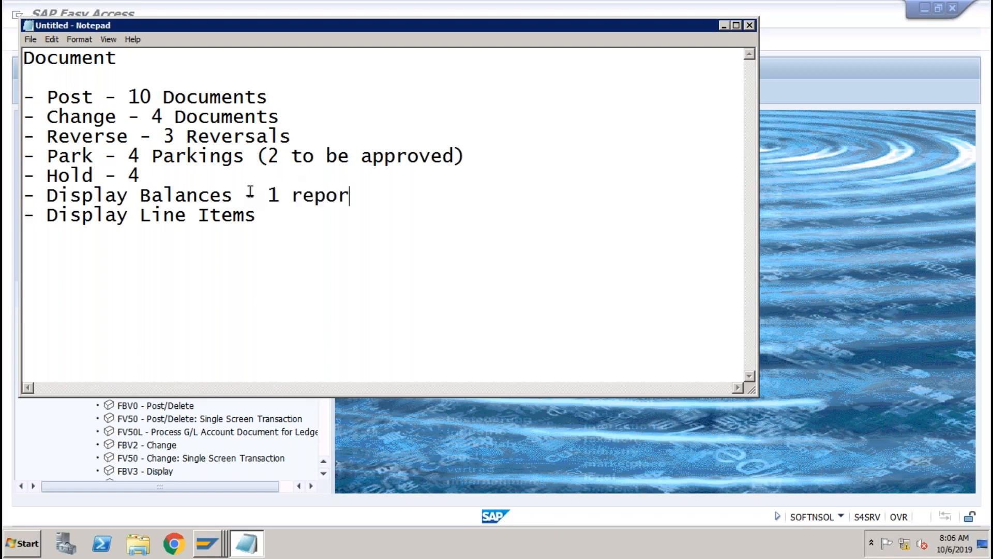
left_click(265, 216)
type("- 1 reploer")
key("BackSpace")
key("BackSpace")
key("BackSpace")
key("BackSpace")
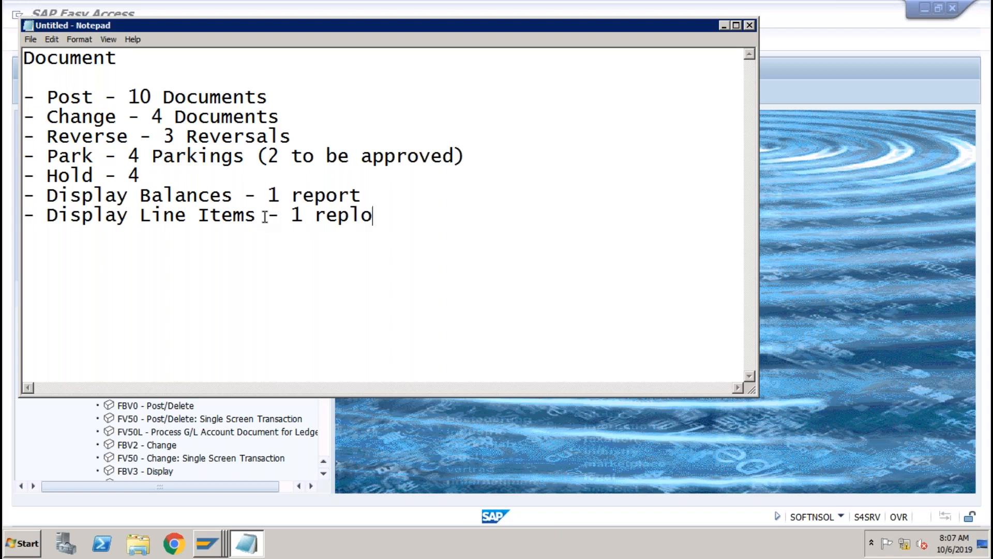
type("ort")
left_click_drag(391, 215, 350, 215)
left_click_drag(191, 152, 25, 56)
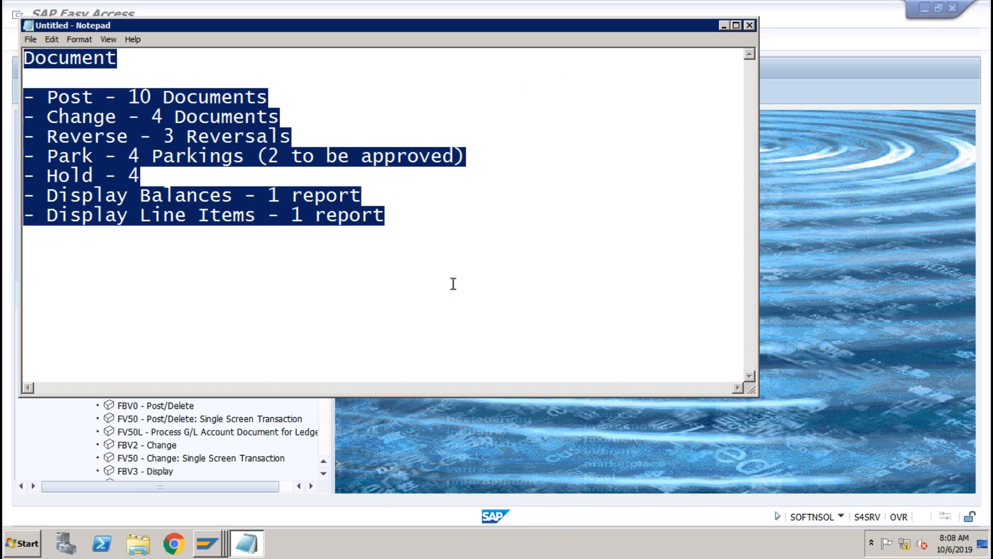
key("super+Tab")
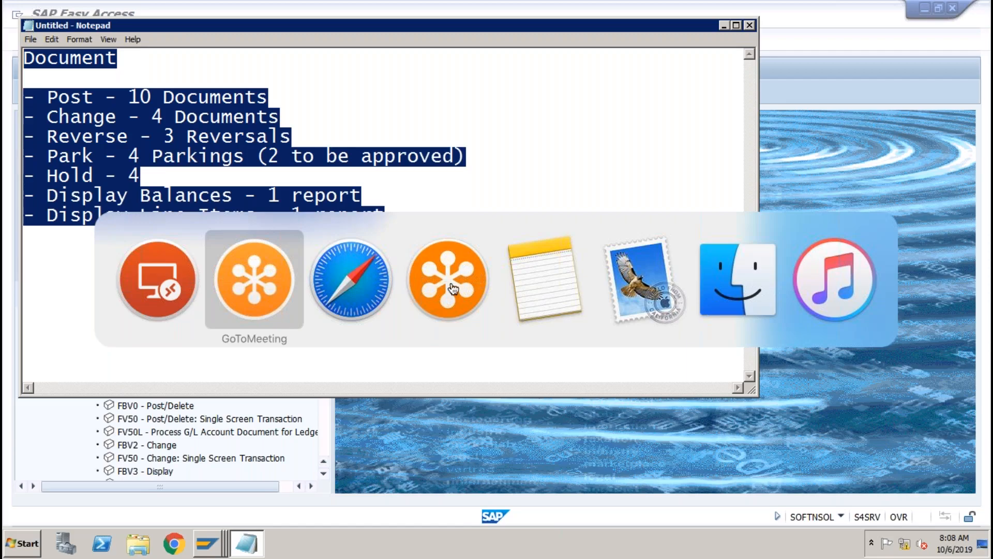
key("super+Tab")
key("super+Tab")
key("super+Tab")
key("super+shift+Tab")
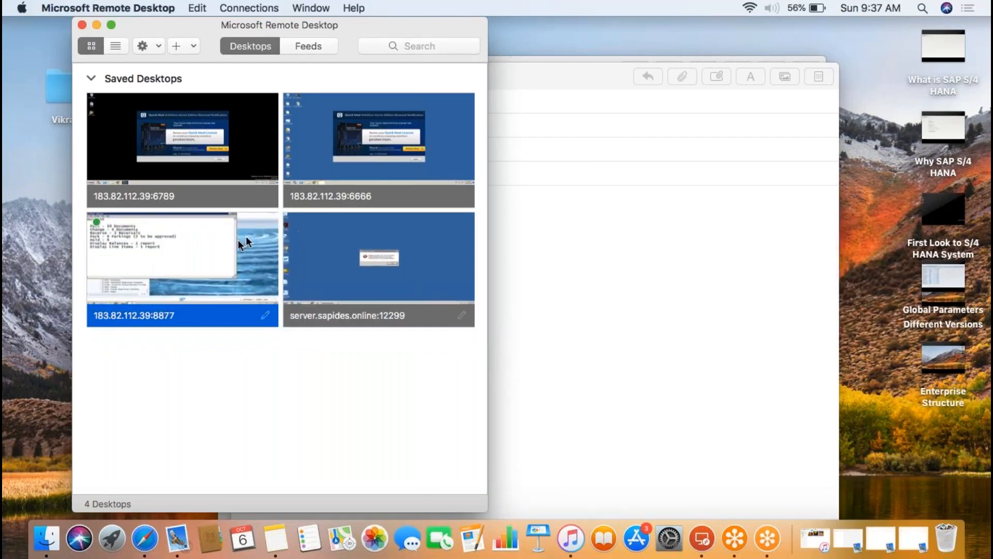
double_click(230, 248)
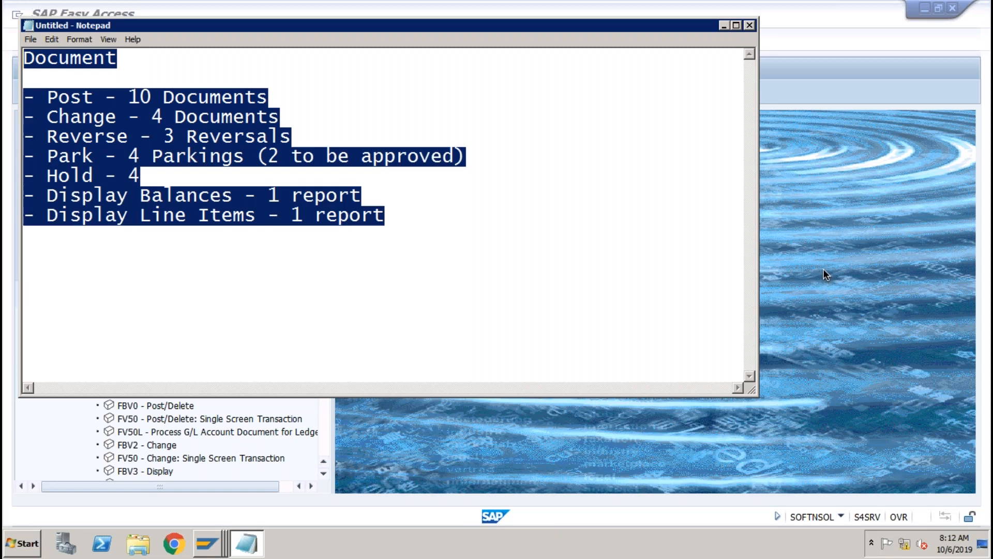
- Try to close Notepad, cancel the save prompt, reselect the list and minimize Notepad
left_click(749, 25)
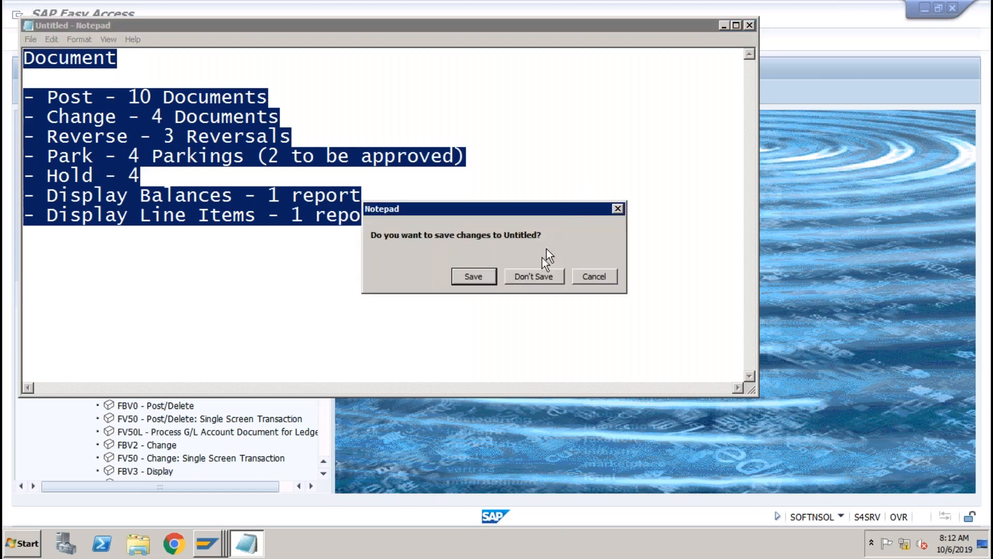
left_click(591, 275)
left_click(396, 216)
left_click_drag(397, 217, 26, 58)
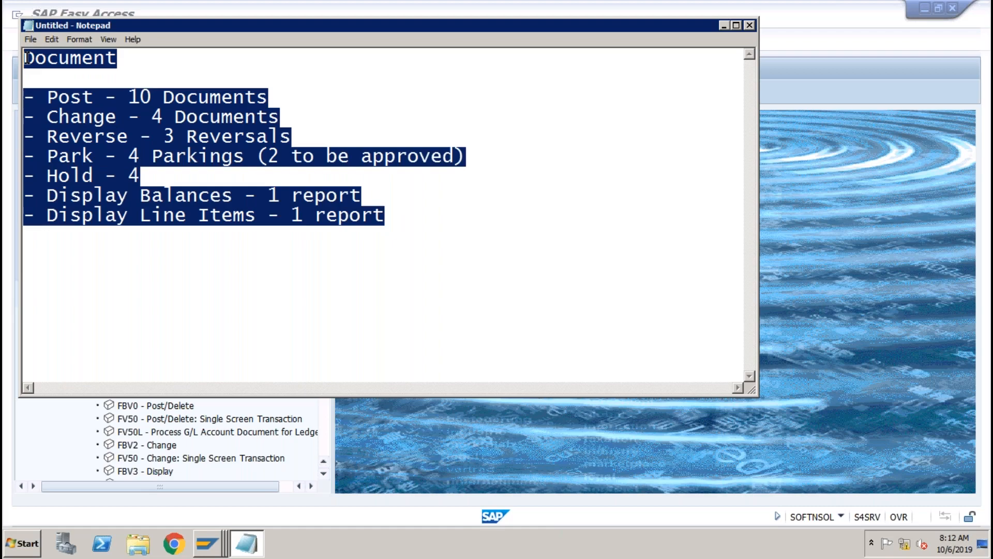
left_click(724, 25)
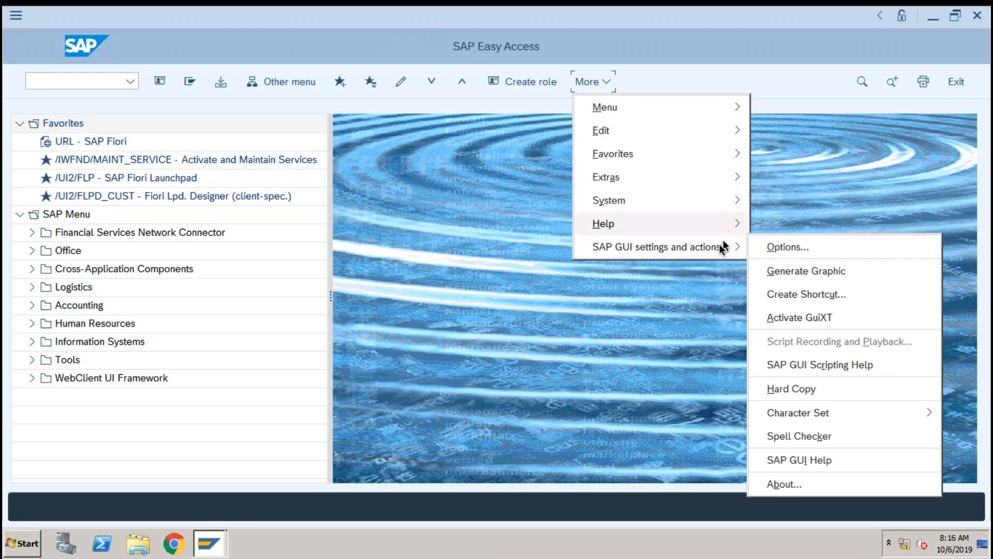
mouse_move(735, 250)
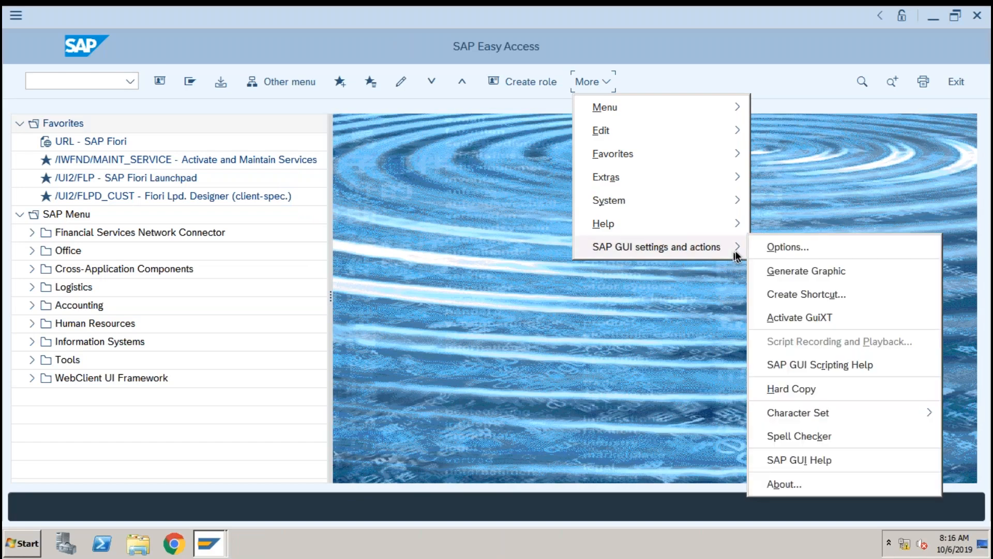
- Switch the SAP GUI theme to SAP Signature Theme with SAP Fiori features deactivated, applying and confirming the options
left_click(778, 244)
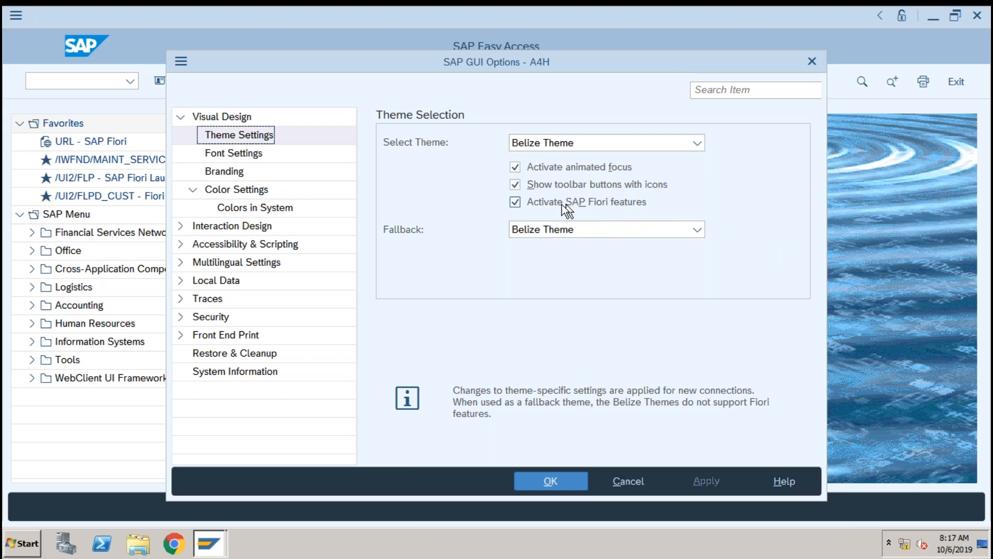
left_click(541, 201)
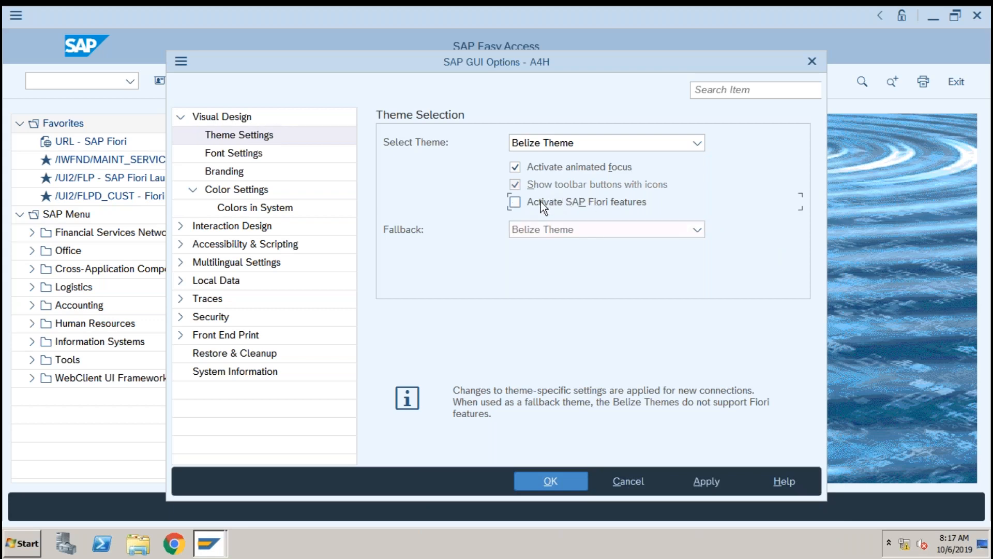
left_click(698, 143)
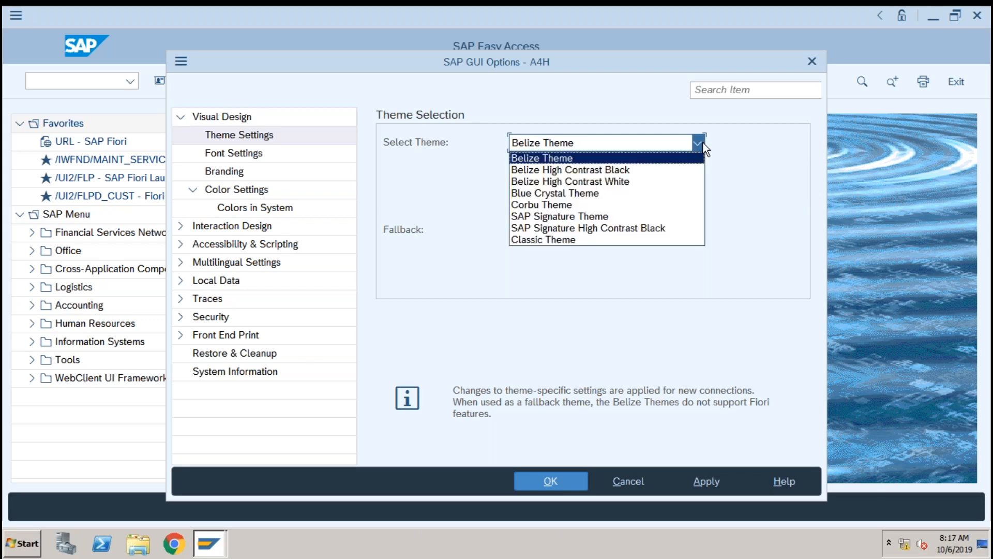
left_click(653, 216)
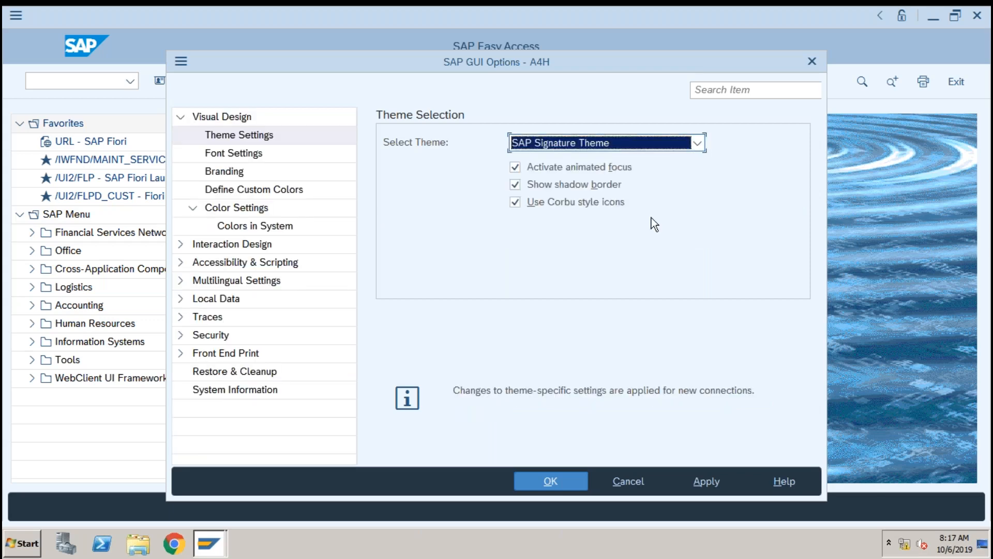
left_click(703, 479)
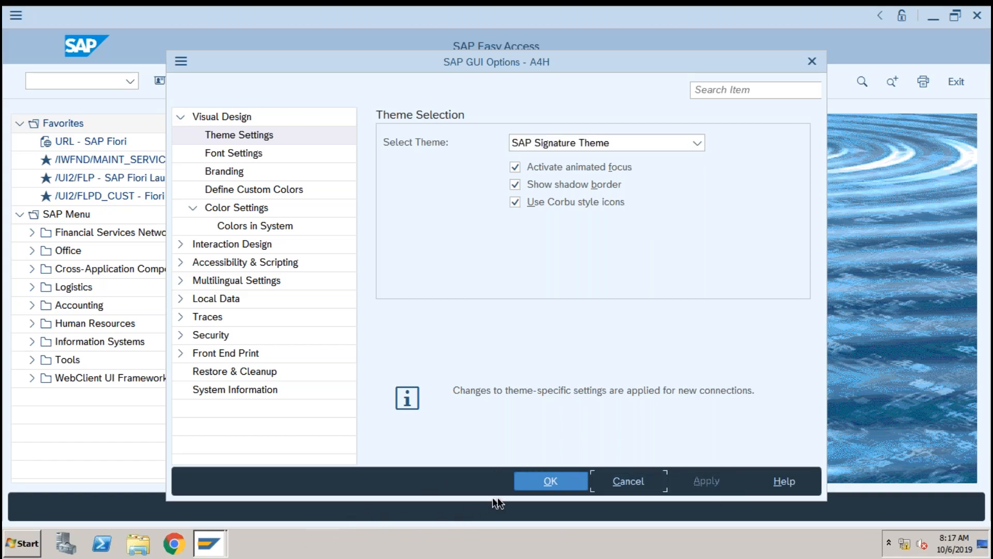
left_click(532, 483)
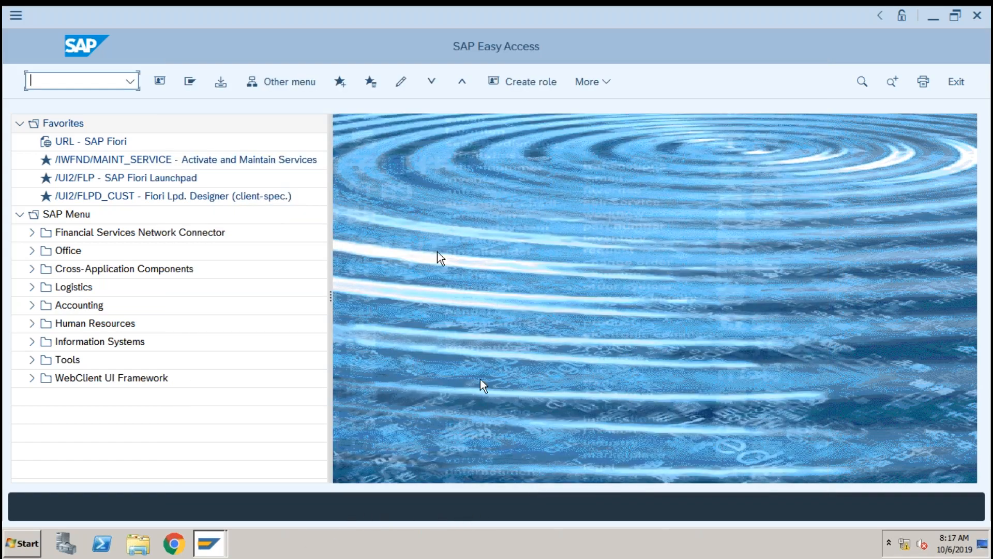
- Log off from the SAP system and close the SAP Logon window
left_click(977, 15)
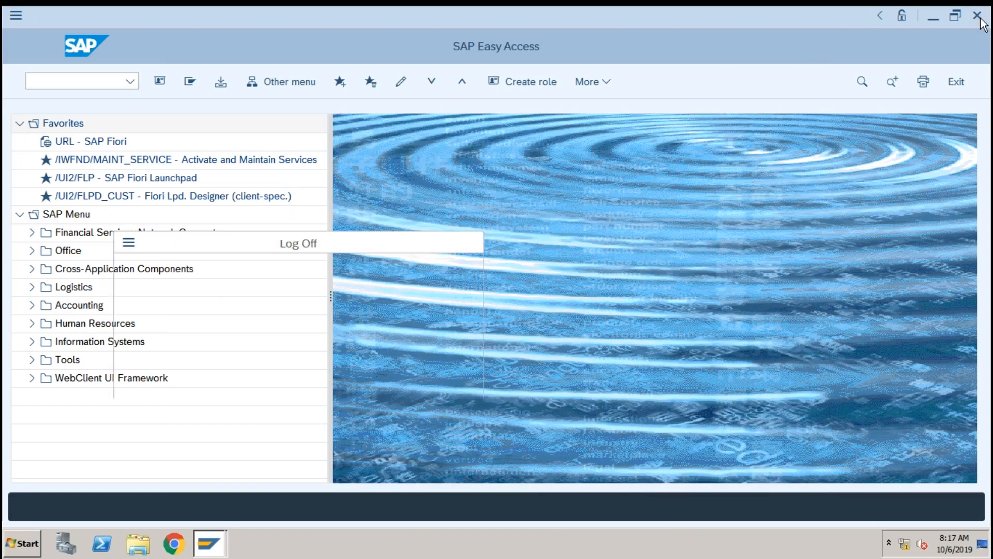
left_click(238, 356)
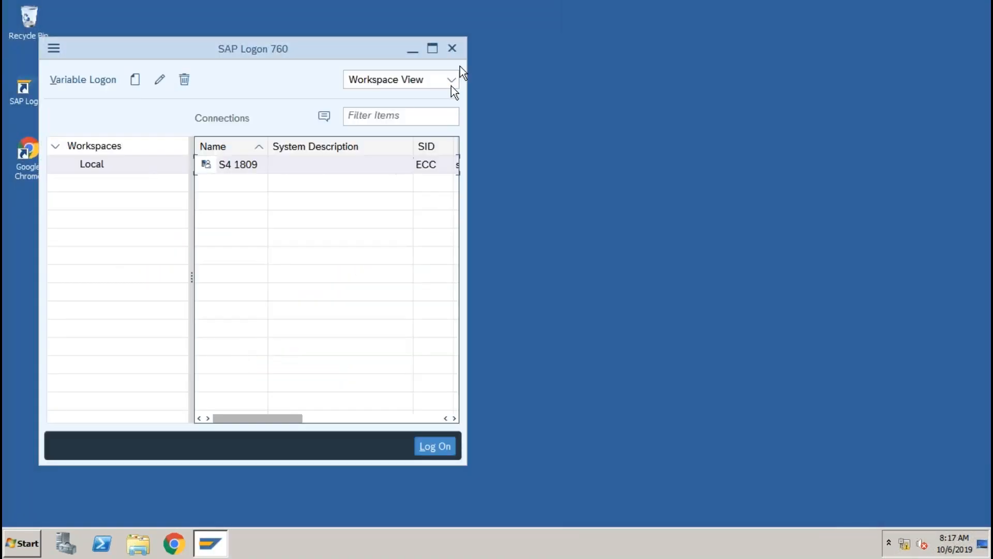
left_click(452, 49)
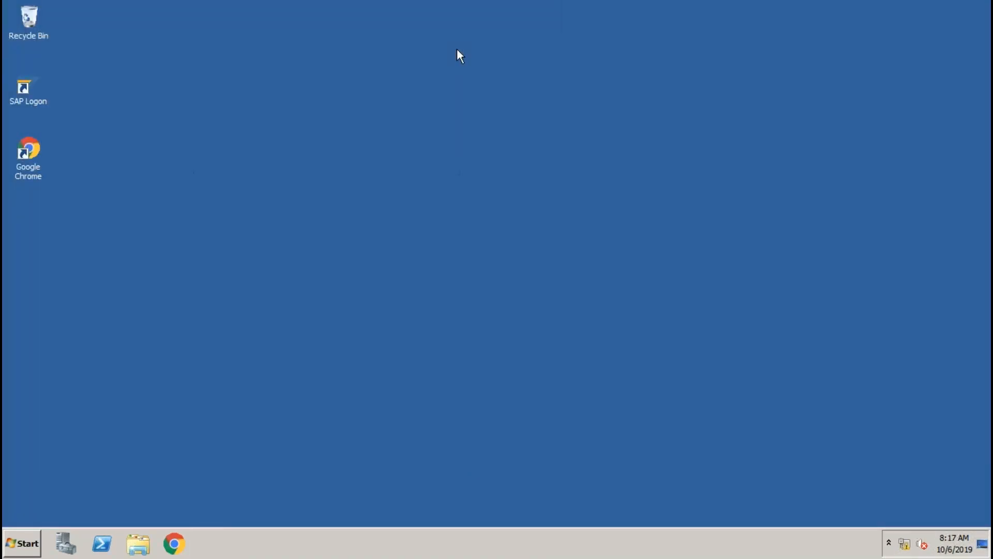
- Relaunch SAP Logon, open the S4 1809 connection, enter the account password and confirm the multiple-logon dialog
double_click(35, 95)
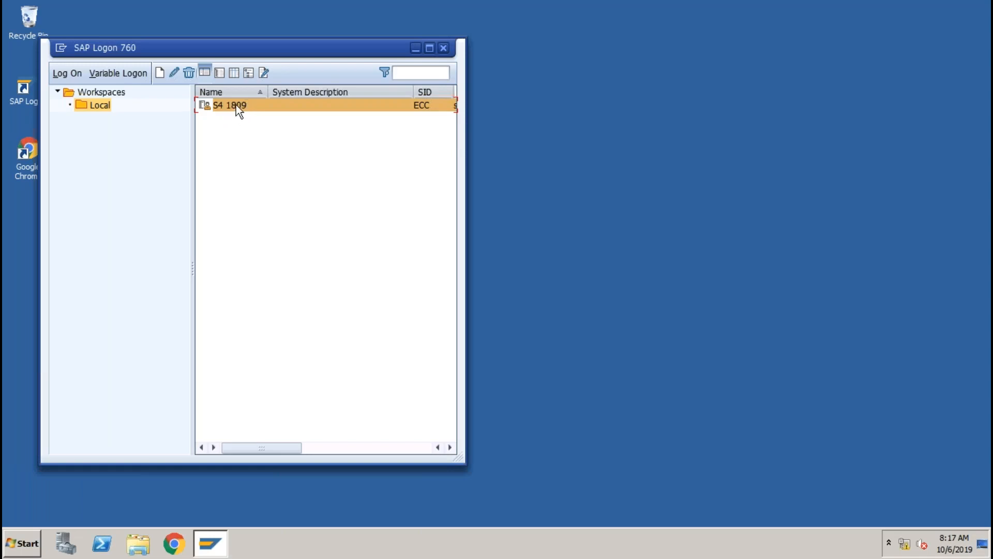
double_click(236, 105)
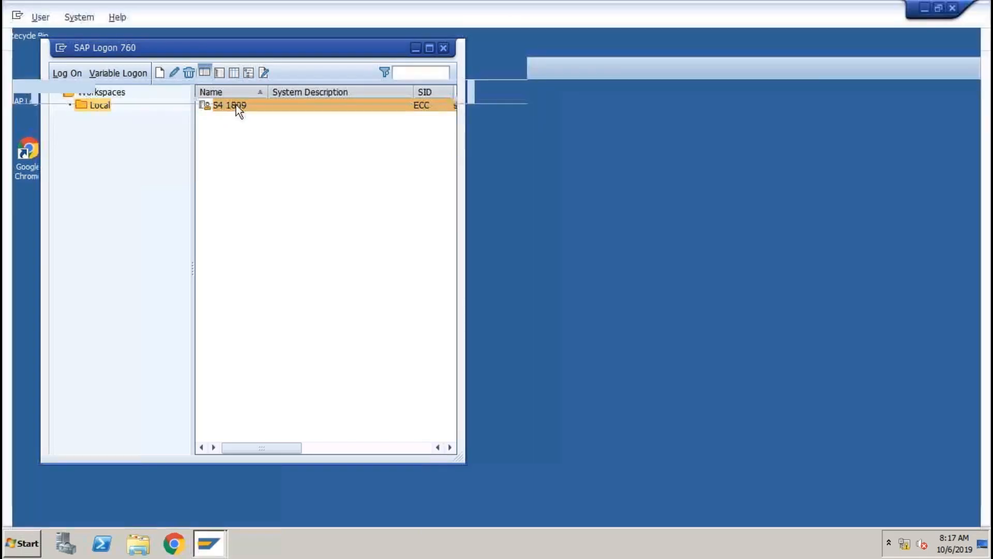
key("Tab")
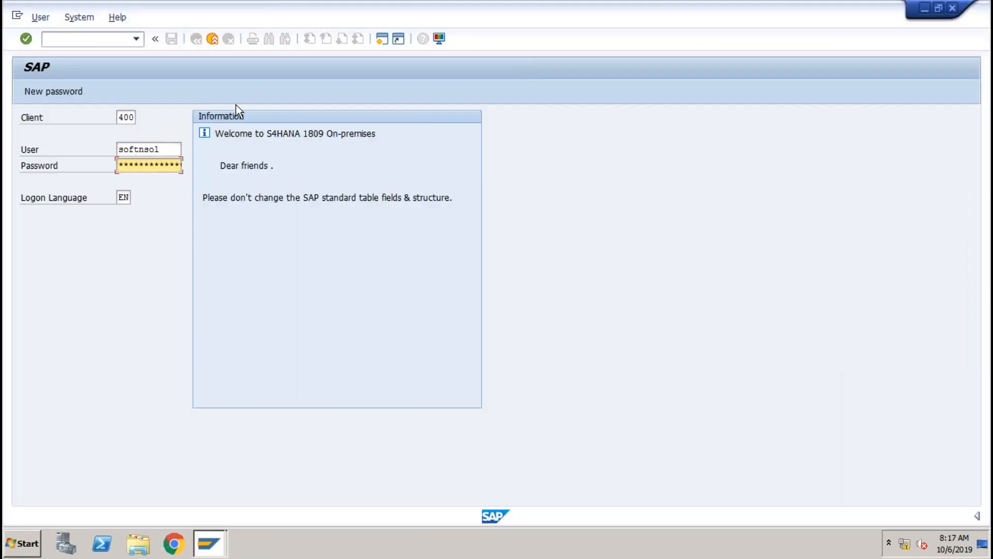
type("********")
key("Return")
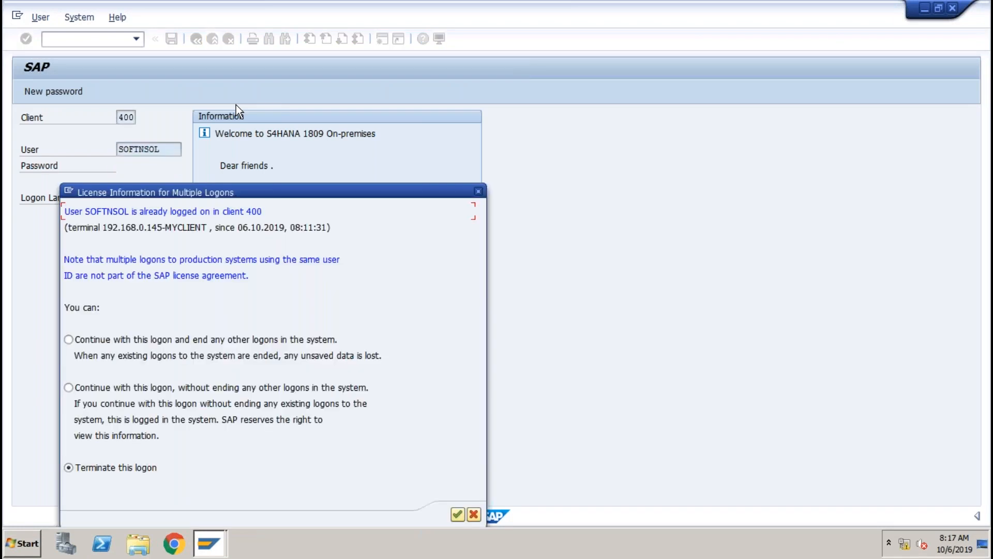
key("Return")
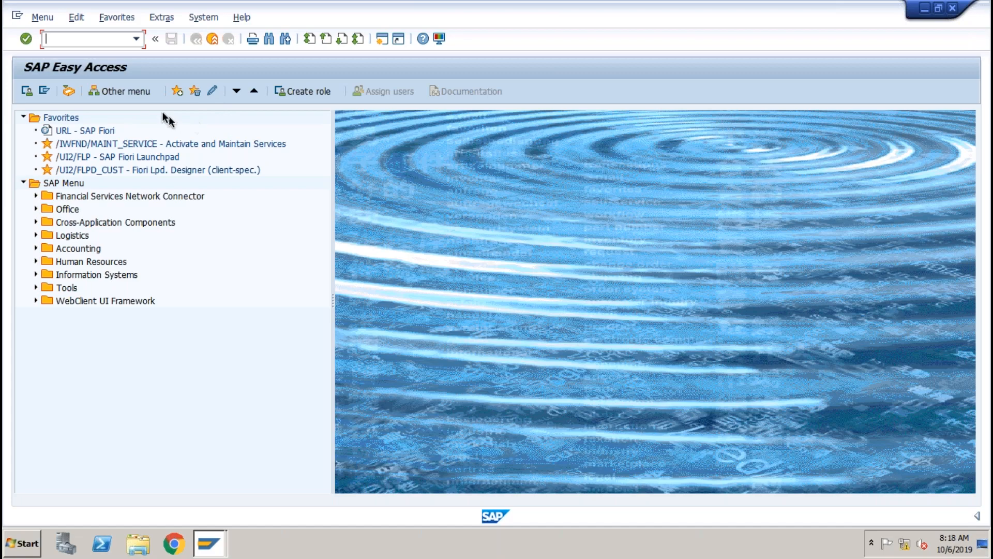
- Start transaction /nfb03 from the command history and begin filling the document keys at the Company Code field
left_click(136, 39)
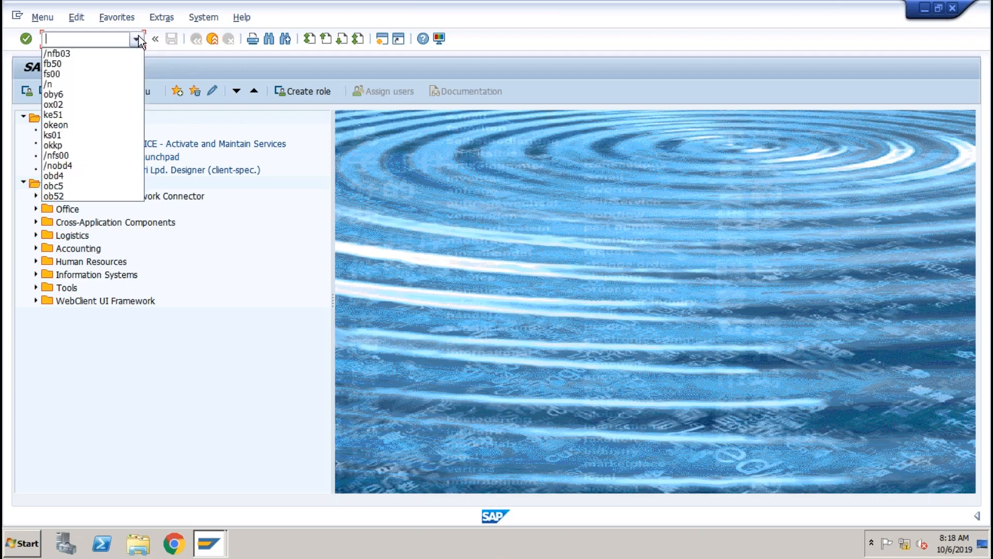
left_click(100, 53)
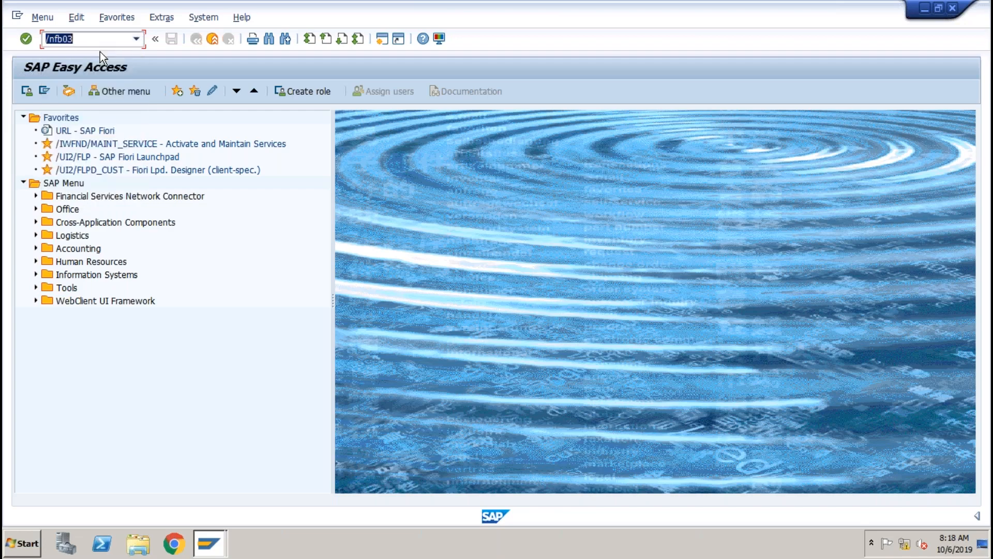
key("Return")
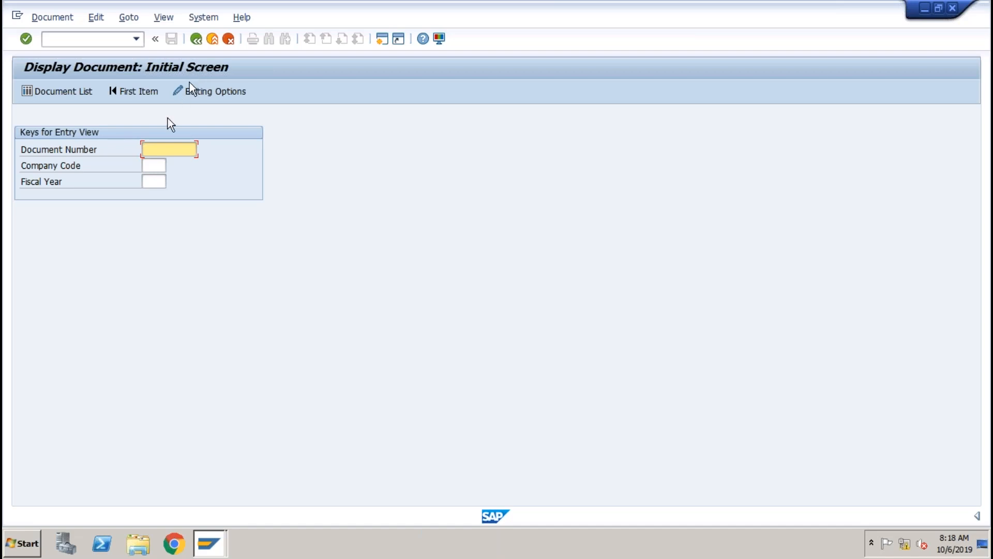
left_click(158, 167)
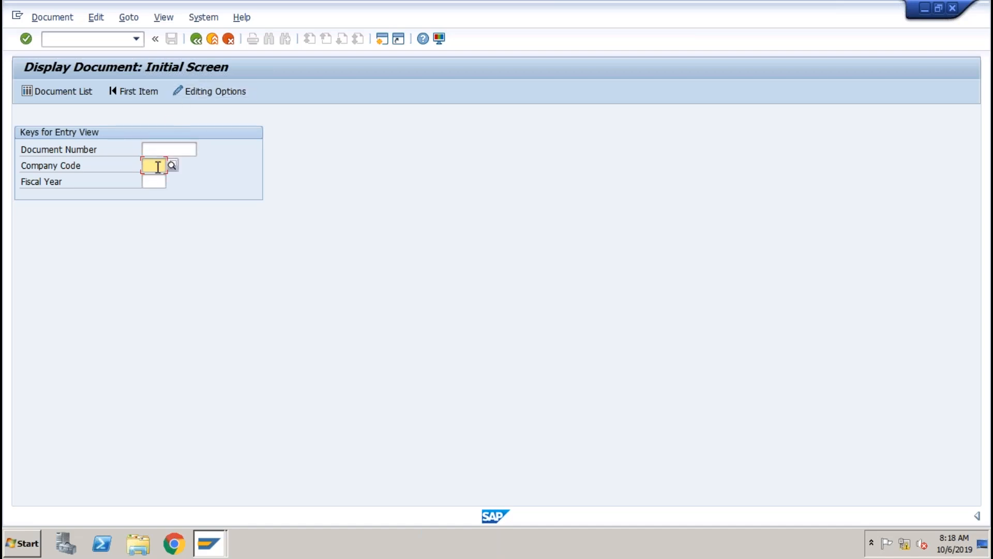